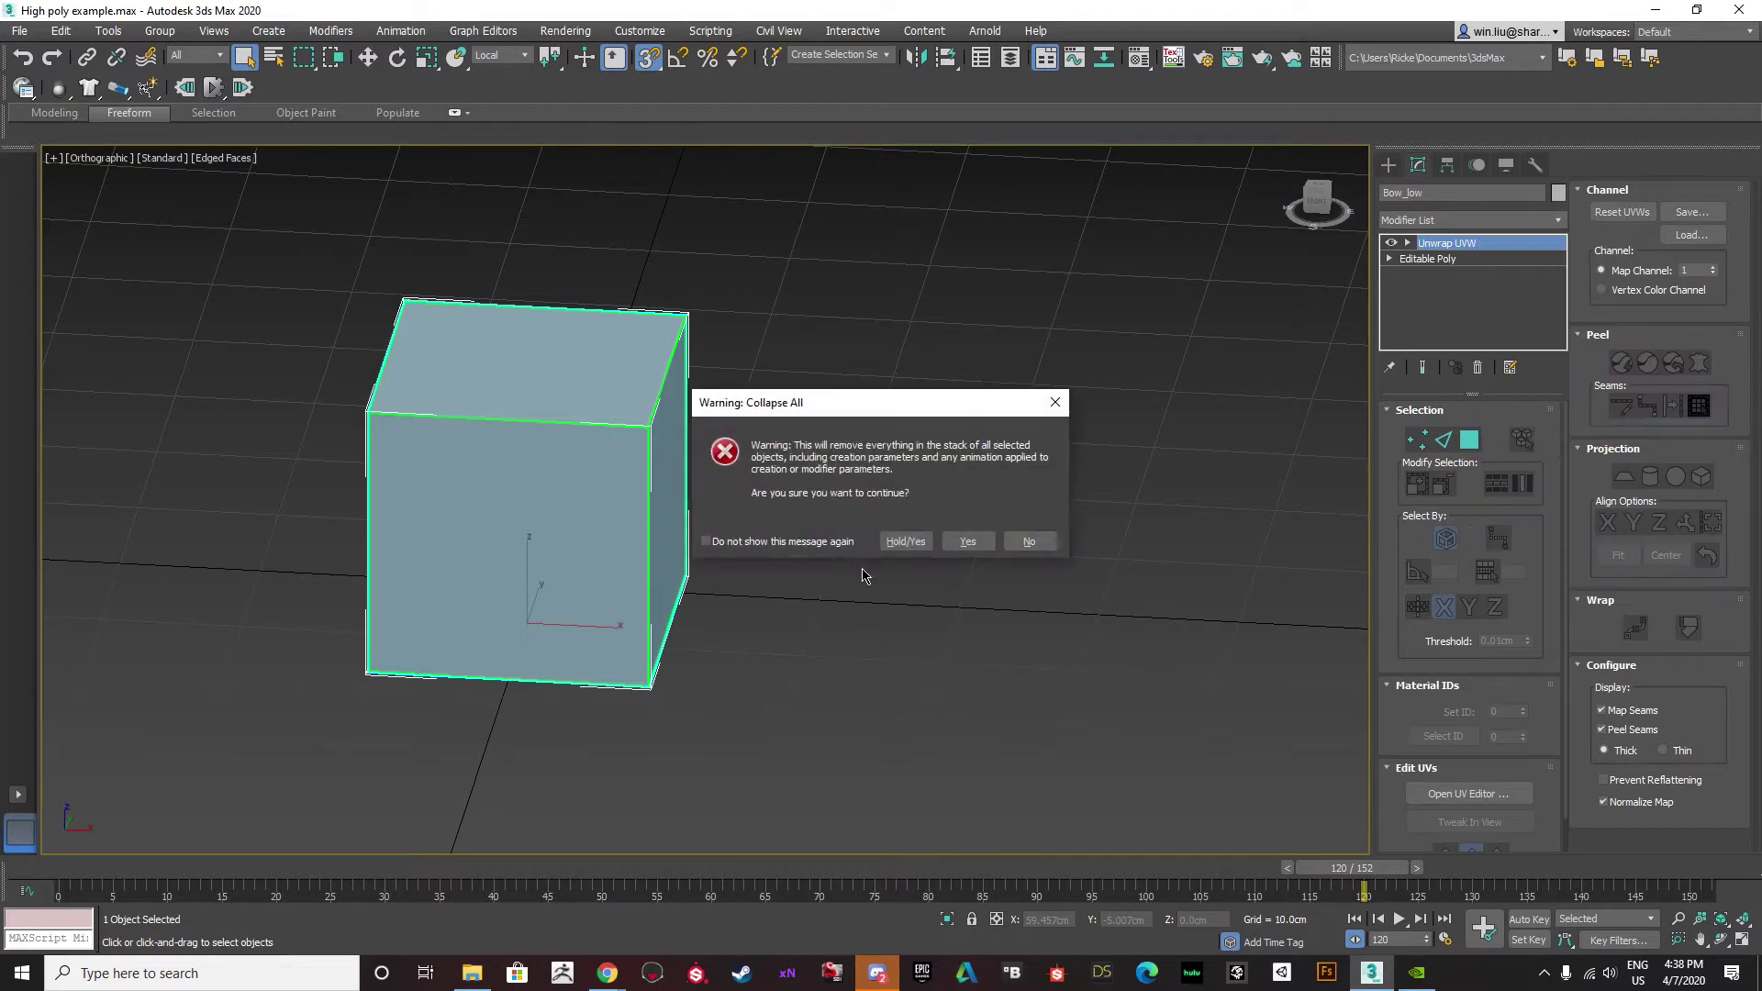
Collapse the box's Unwrap UVW stack to an editable poly, hide edged faces and reselect the box.
{"action": "left_click", "coordinate": [971, 546]}
{"action": "middle_click_drag", "start_coordinate": [618, 511], "coordinate": [594, 482], "text": "alt"}
{"action": "key", "text": "F4"}
{"action": "left_click", "coordinate": [614, 547]}
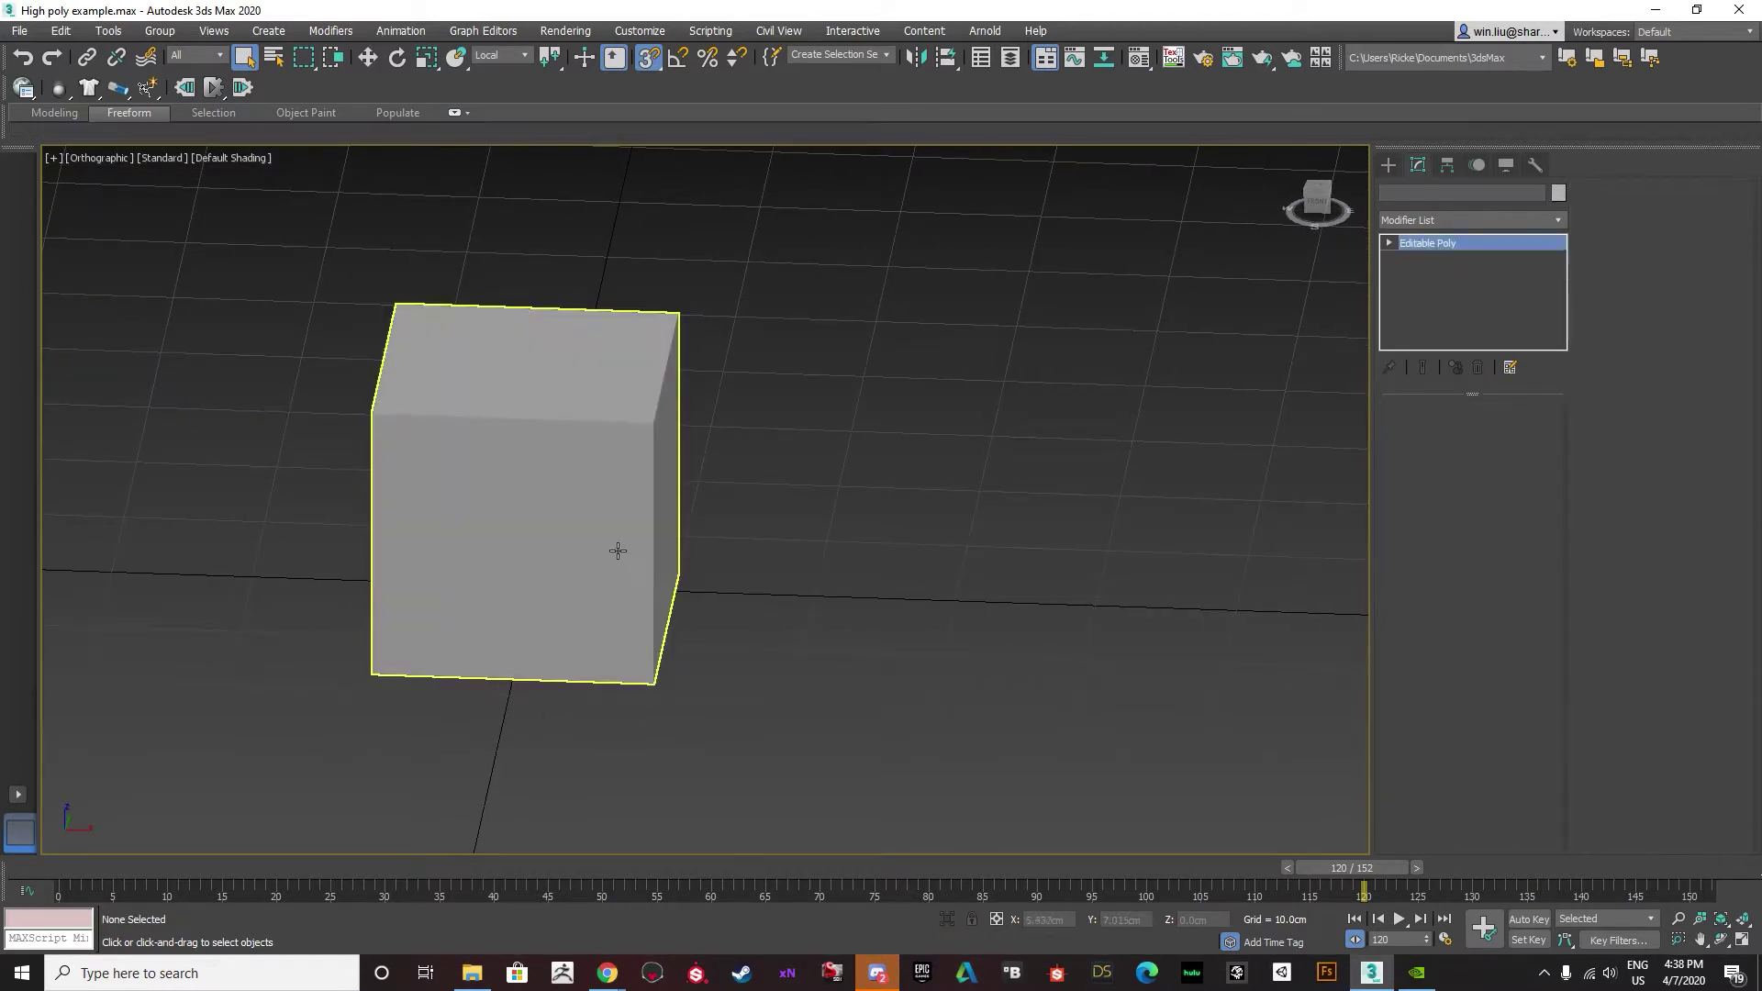
{"action": "middle_click_drag", "start_coordinate": [665, 560], "coordinate": [650, 558], "text": "alt"}
{"action": "left_click", "coordinate": [650, 558]}
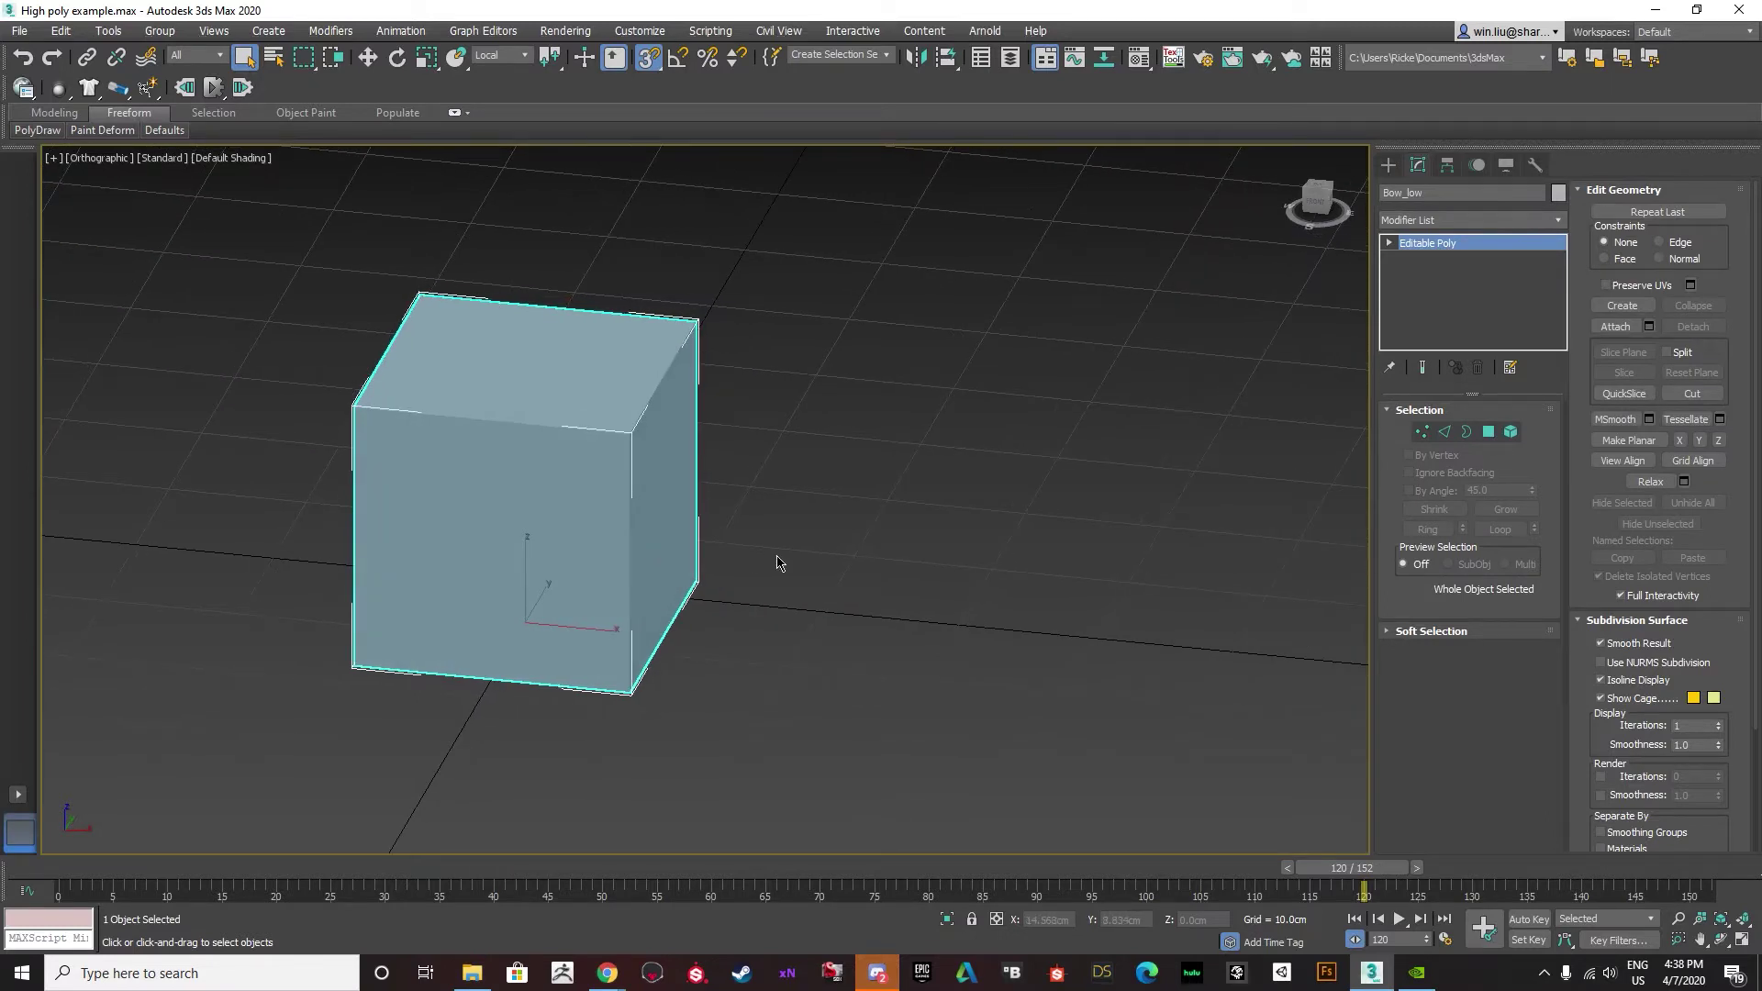
{"action": "middle_click_drag", "start_coordinate": [718, 565], "coordinate": [734, 566], "text": "alt"}
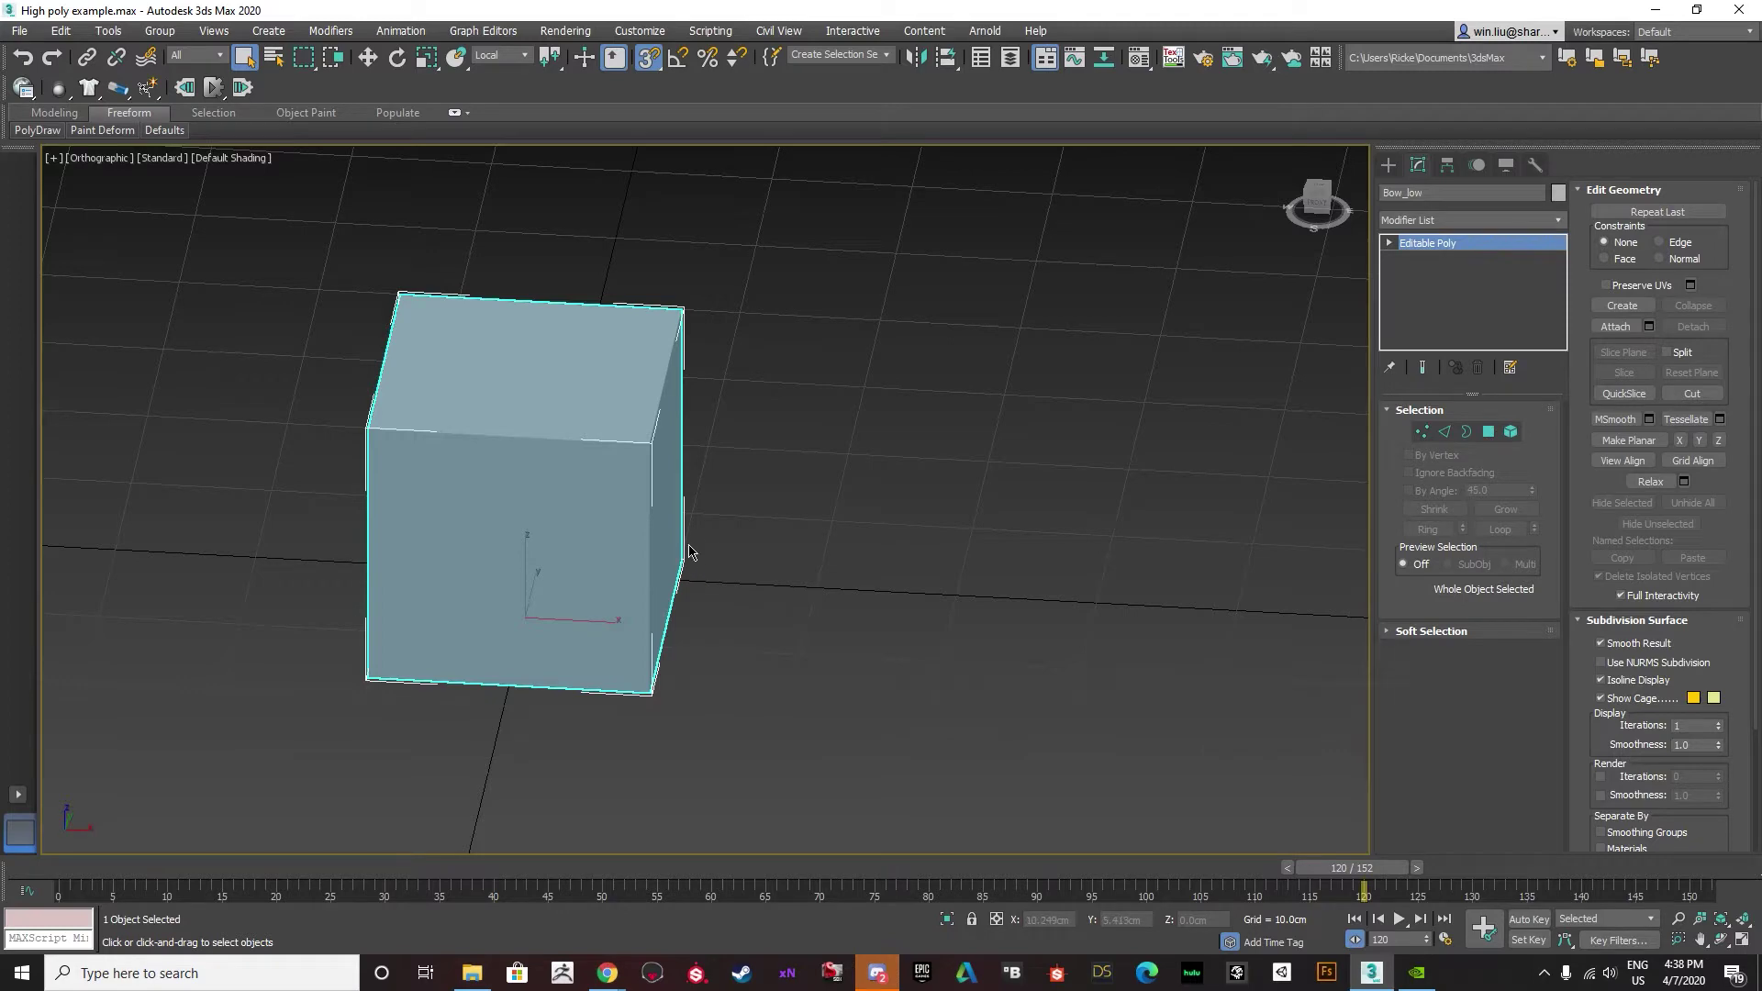
{"action": "mouse_move", "coordinate": [731, 563]}
{"action": "middle_mouse_down", "text": "alt"}
{"action": "mouse_move", "coordinate": [677, 535]}
{"action": "mouse_move", "coordinate": [708, 550]}
{"action": "middle_mouse_up", "text": "alt"}
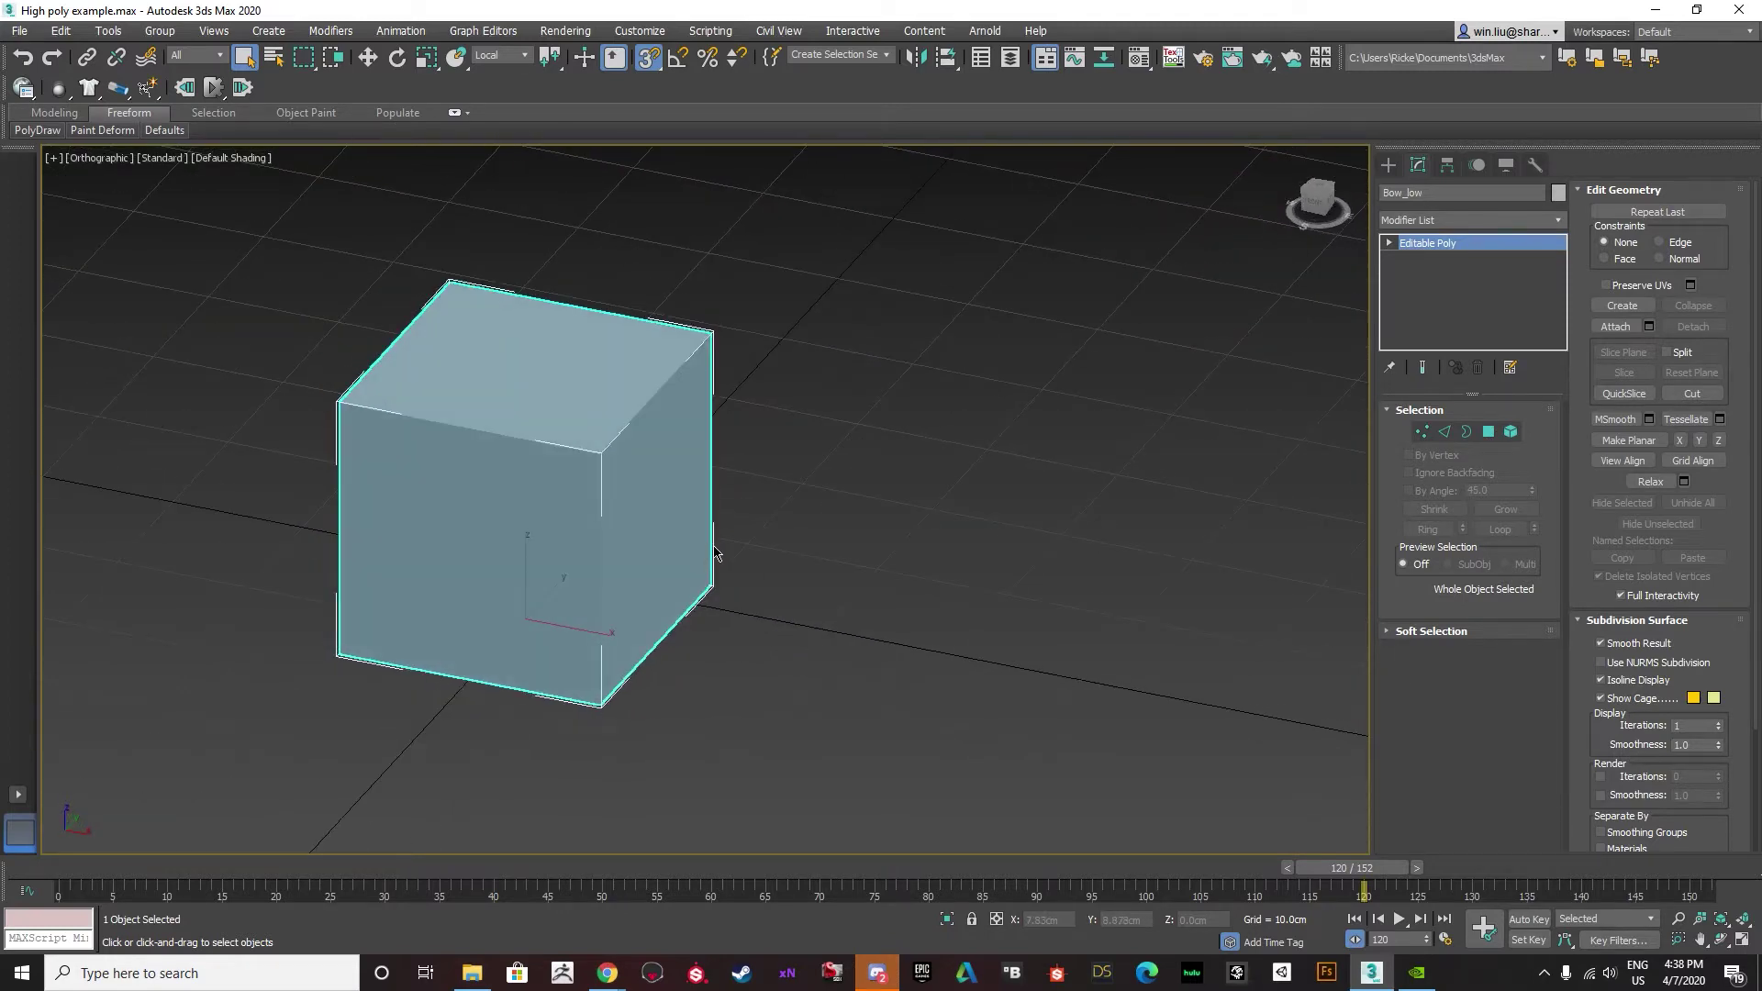
Change the orthographic viewport to perspective and show edged faces on the box.
{"action": "right_click", "coordinate": [607, 447]}
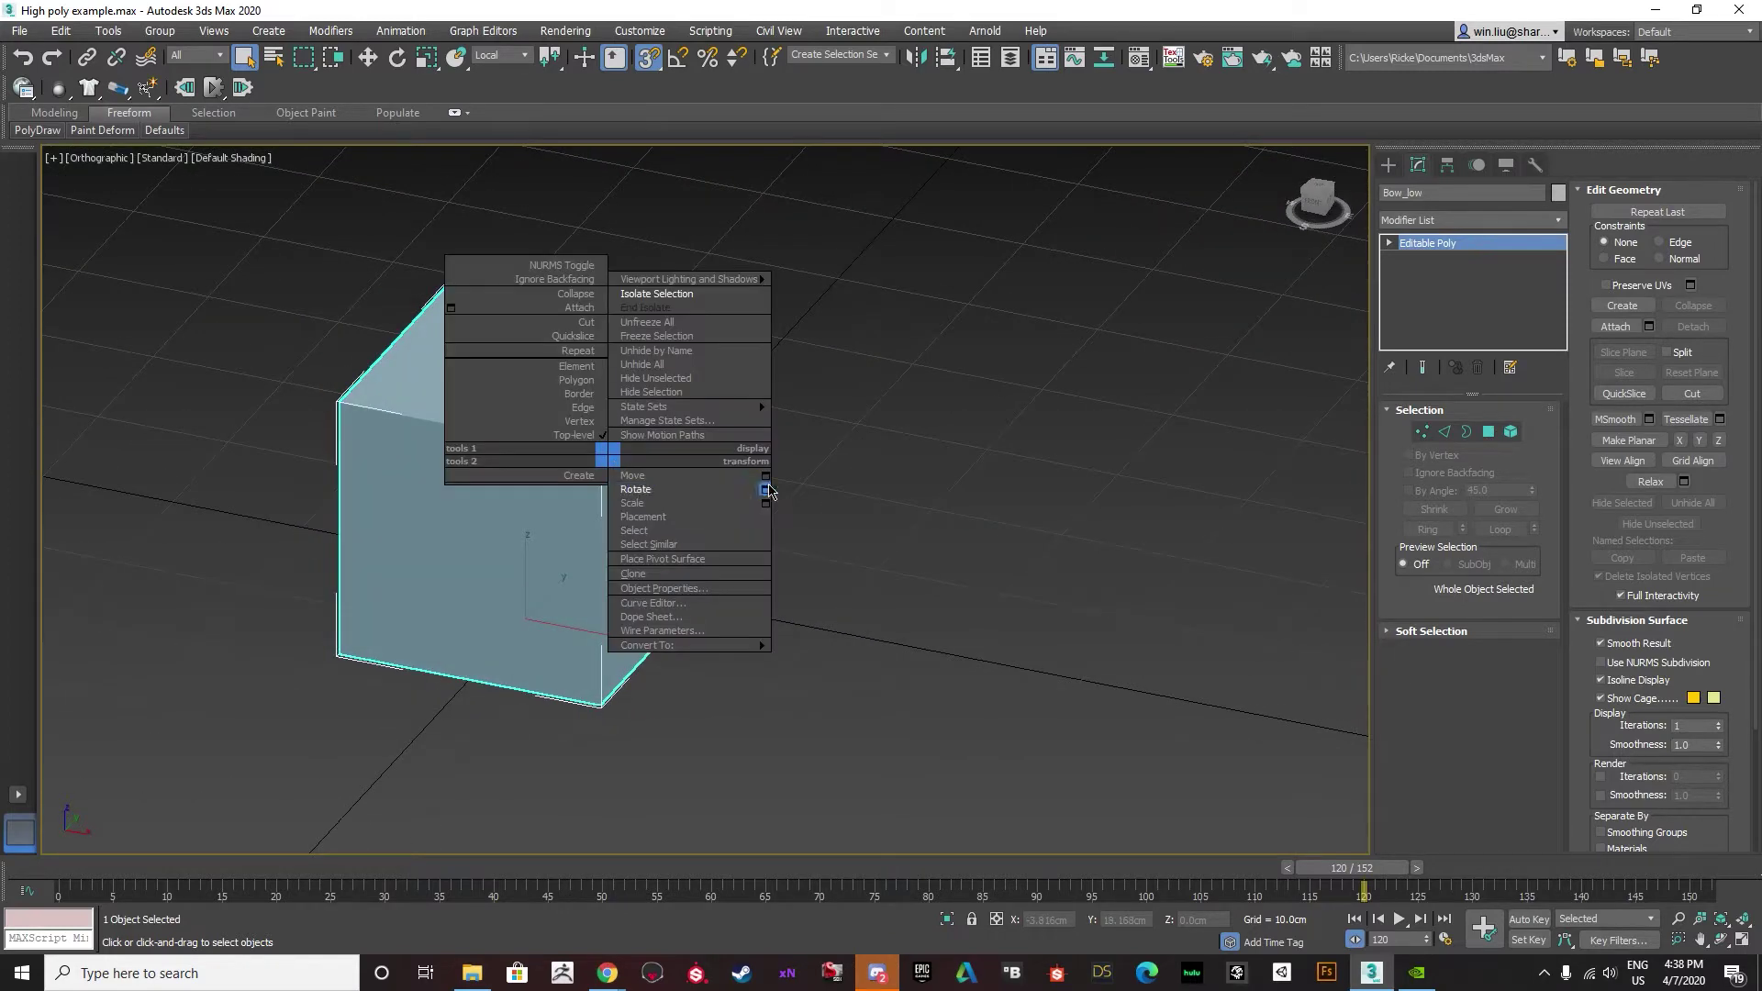
{"action": "key", "text": "p"}
{"action": "scroll", "coordinate": [732, 500], "scroll_direction": "down", "scroll_amount": 3}
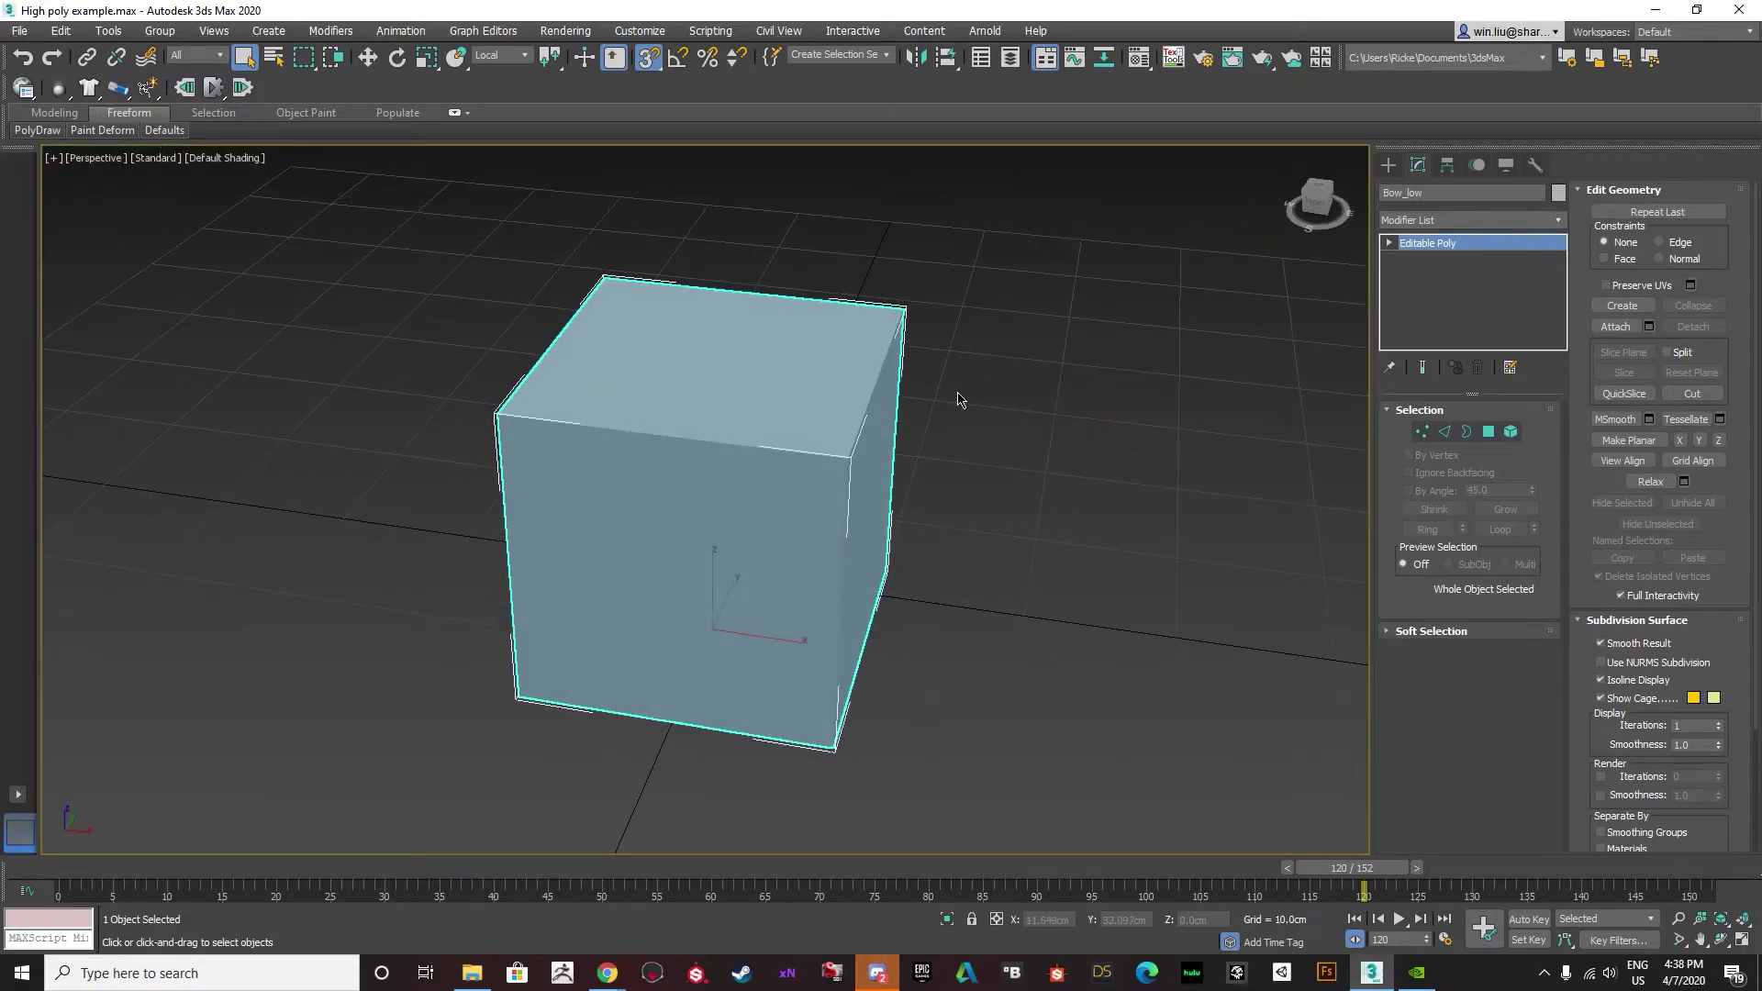
{"action": "key", "text": "F4"}
{"action": "mouse_move", "coordinate": [735, 441]}
{"action": "middle_mouse_down", "text": "alt"}
{"action": "mouse_move", "coordinate": [617, 424]}
{"action": "mouse_move", "coordinate": [847, 466]}
{"action": "mouse_move", "coordinate": [791, 456]}
{"action": "mouse_move", "coordinate": [825, 469]}
{"action": "middle_mouse_up", "text": "alt"}
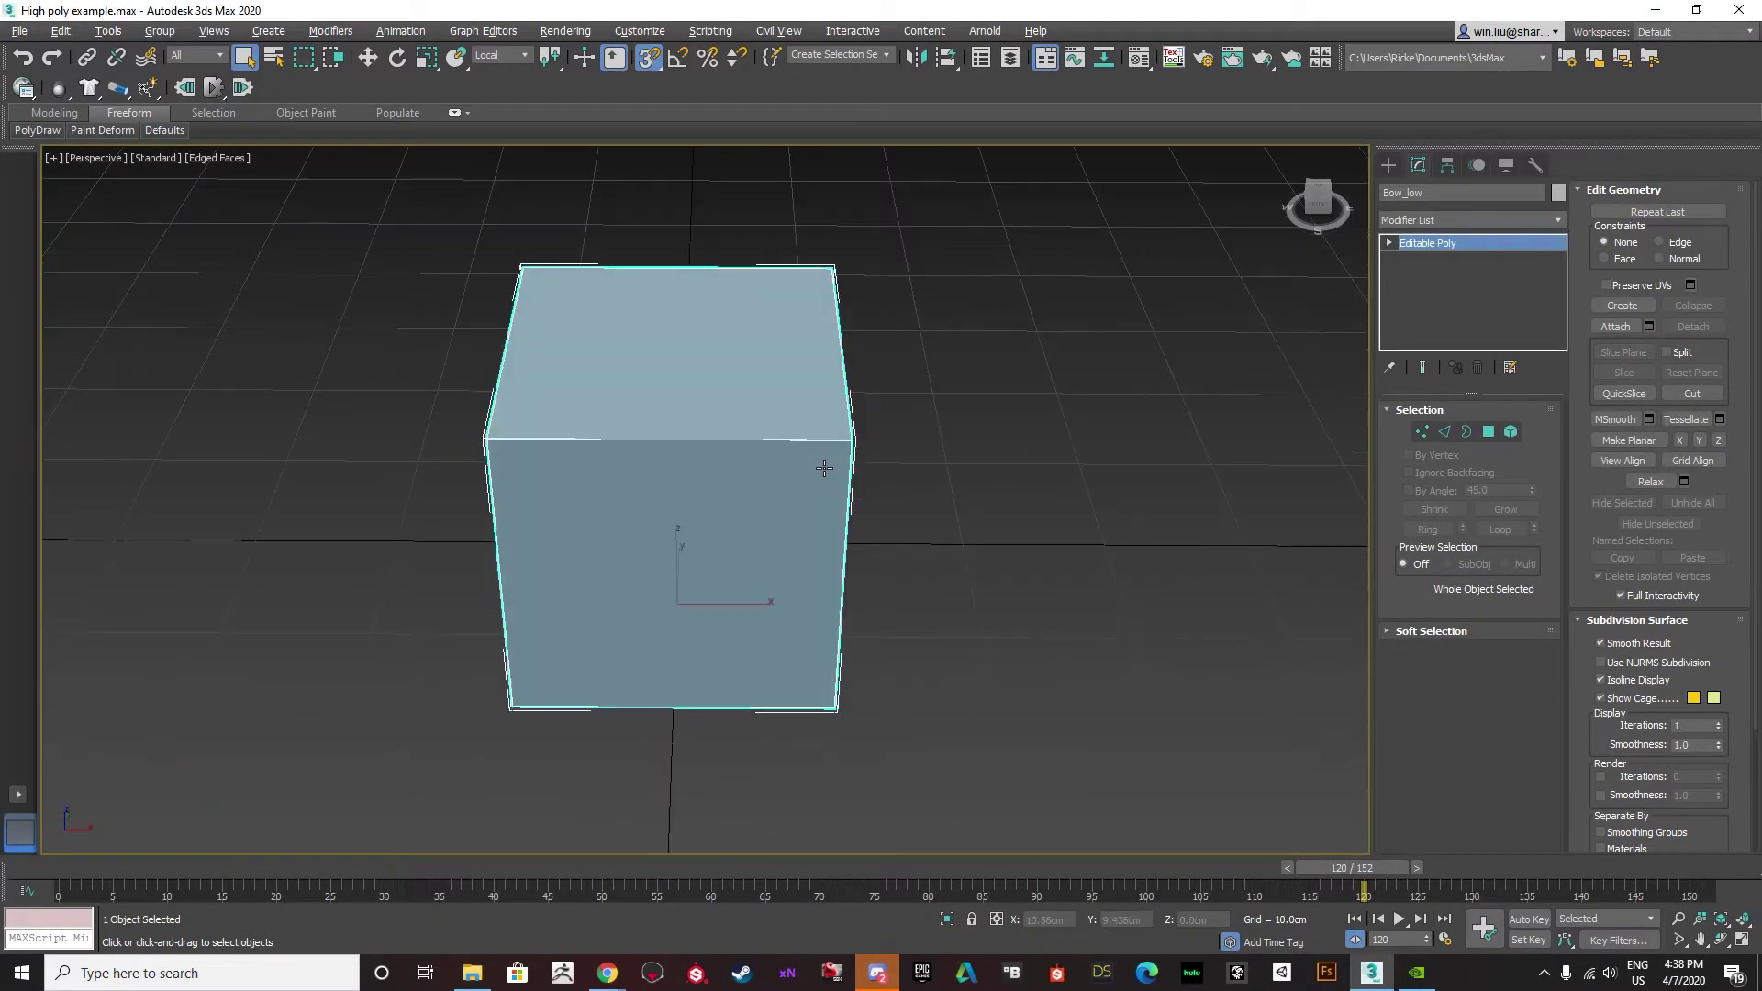
{"action": "middle_click_drag", "start_coordinate": [706, 423], "coordinate": [705, 425], "text": "alt"}
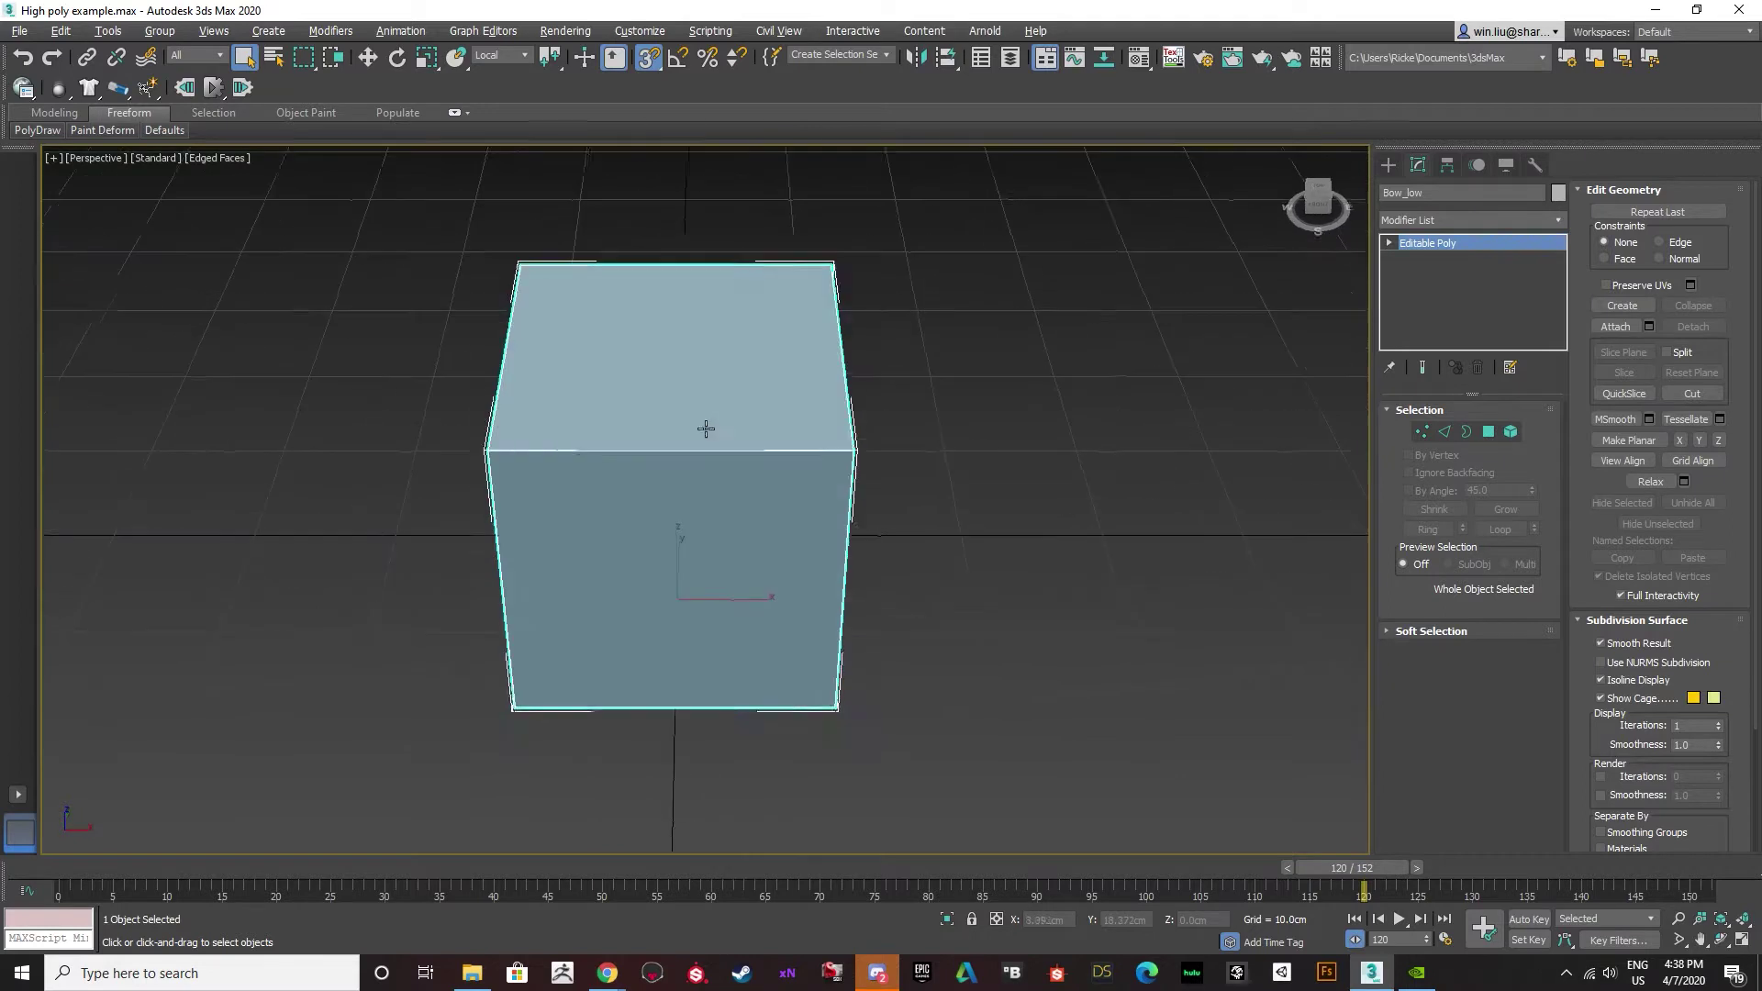
Rename the box to Box_low.
{"action": "left_click", "coordinate": [1404, 192]}
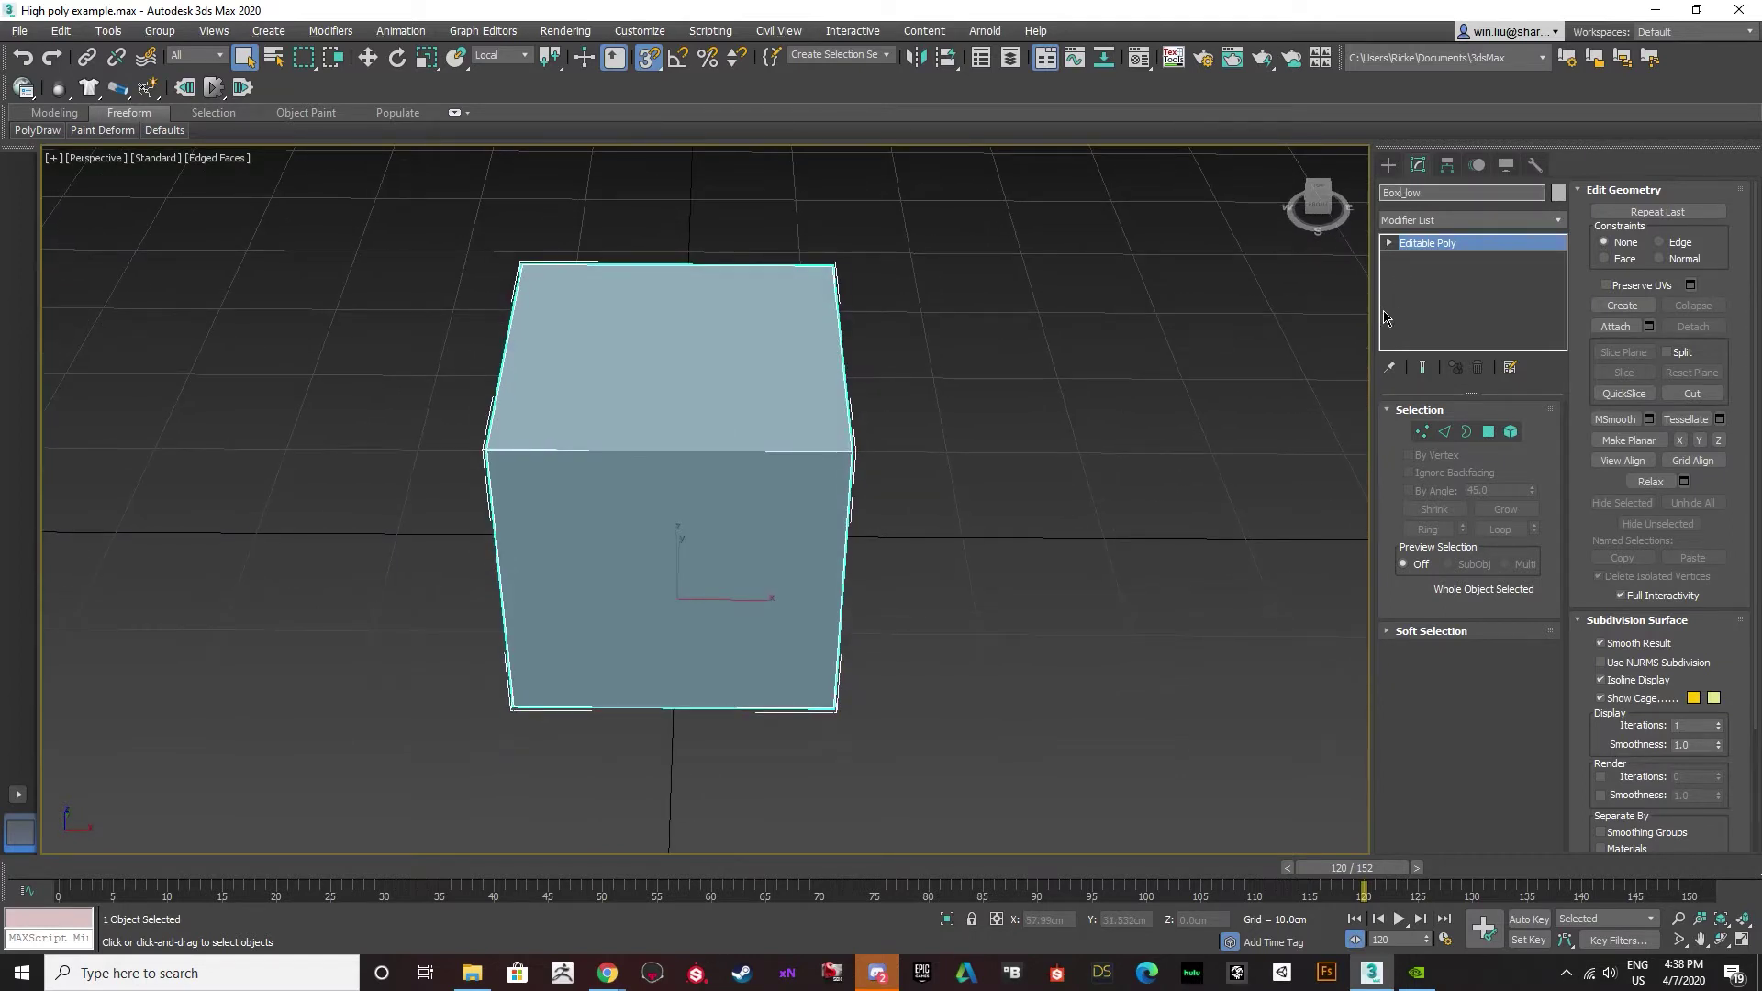
{"action": "left_click", "coordinate": [1054, 444]}
{"action": "left_click", "coordinate": [615, 397]}
{"action": "double_click", "coordinate": [1396, 193]}
{"action": "middle_click_drag", "start_coordinate": [914, 470], "coordinate": [843, 447]}
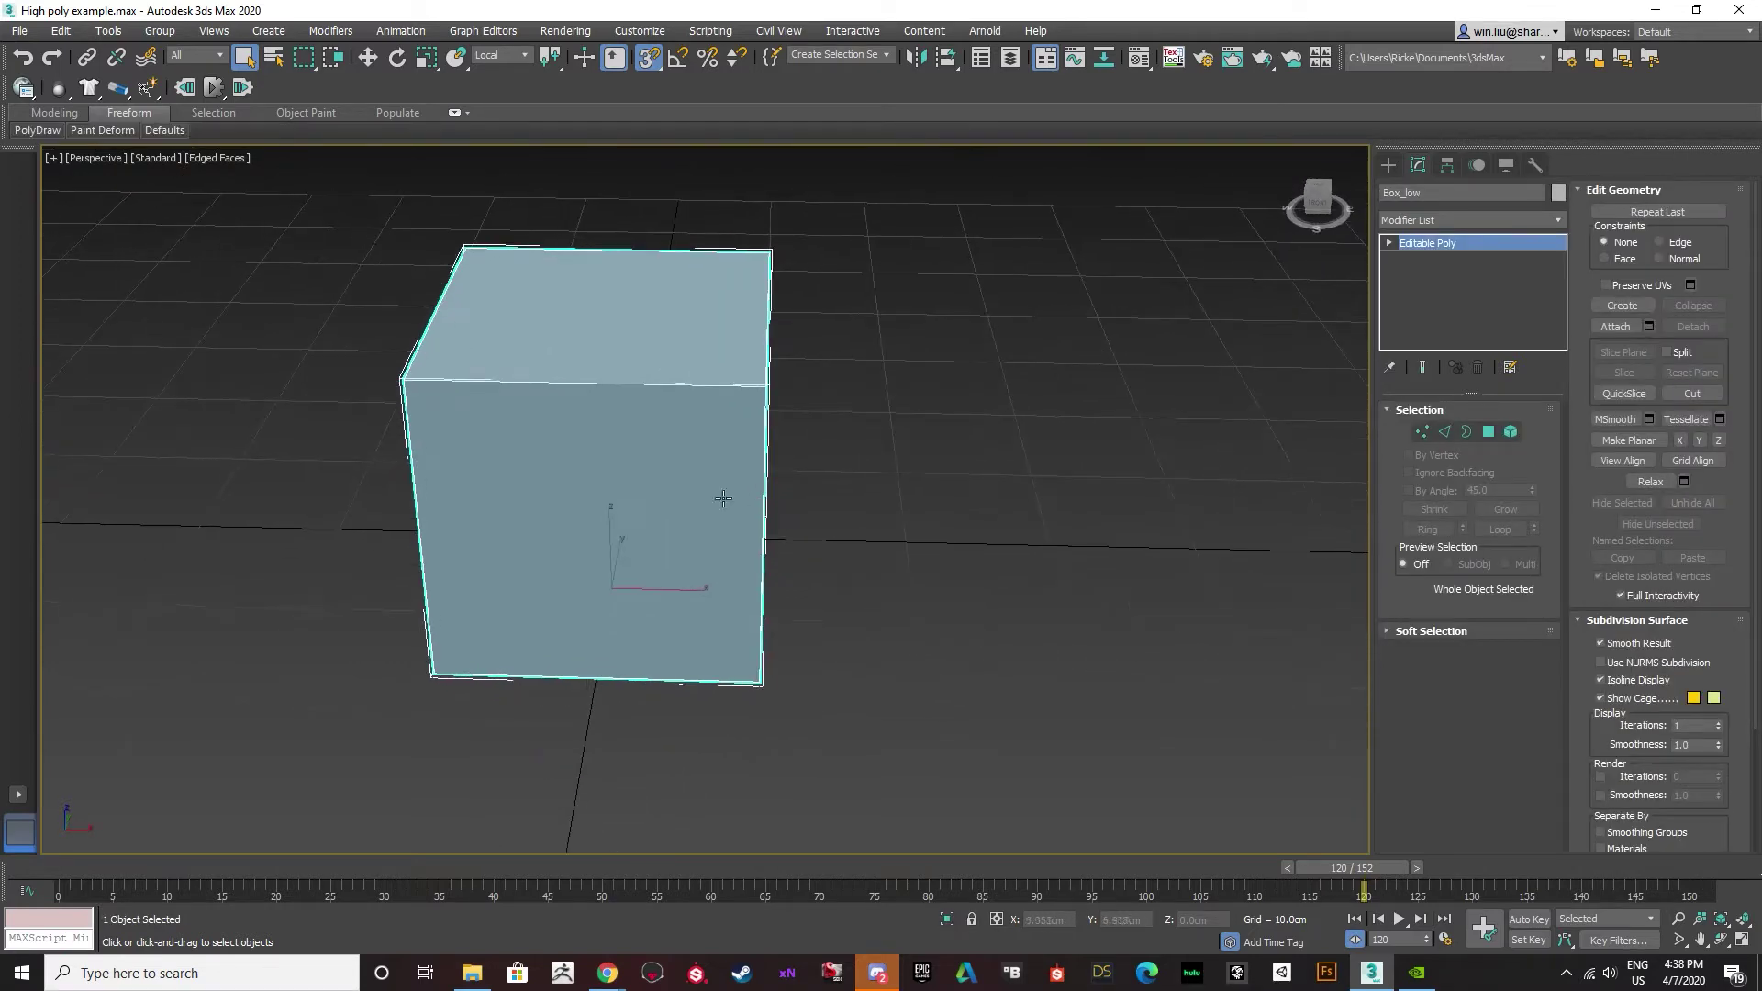
Turn off snapping and clone Box_low along the X axis as a separate copy named Box_high.
{"action": "key", "text": "w"}
{"action": "middle_click_drag", "start_coordinate": [656, 576], "coordinate": [667, 584], "text": "alt"}
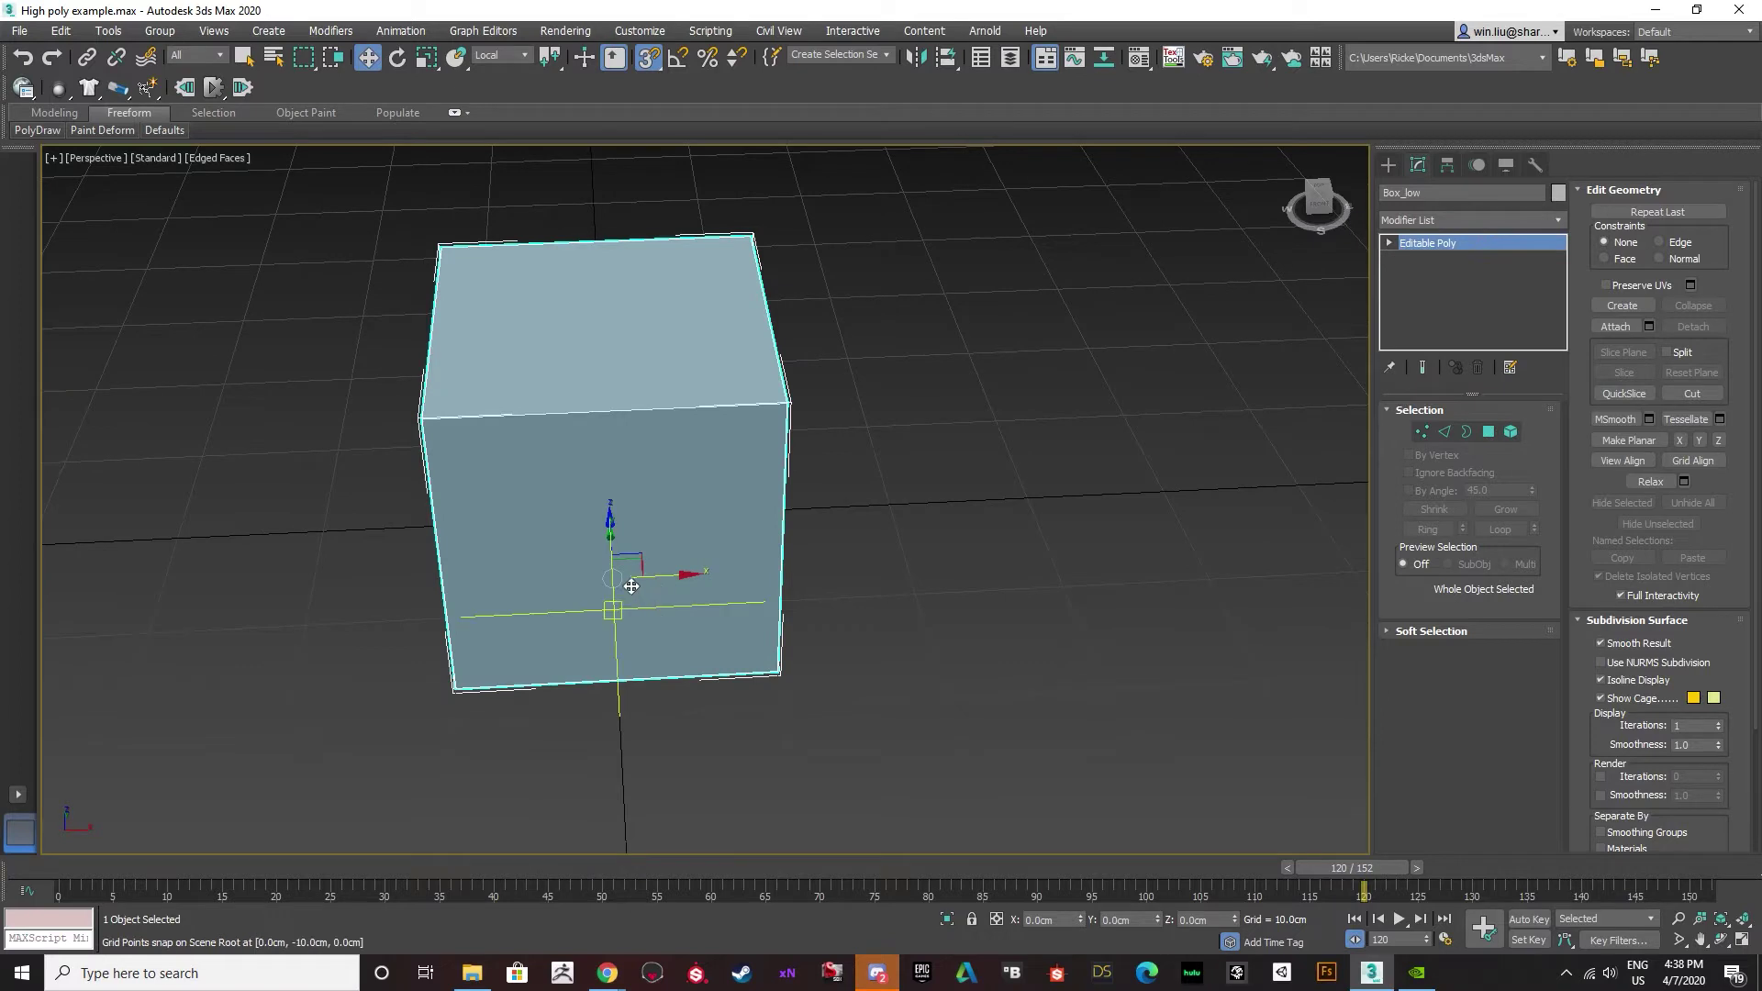
{"action": "key", "text": "s"}
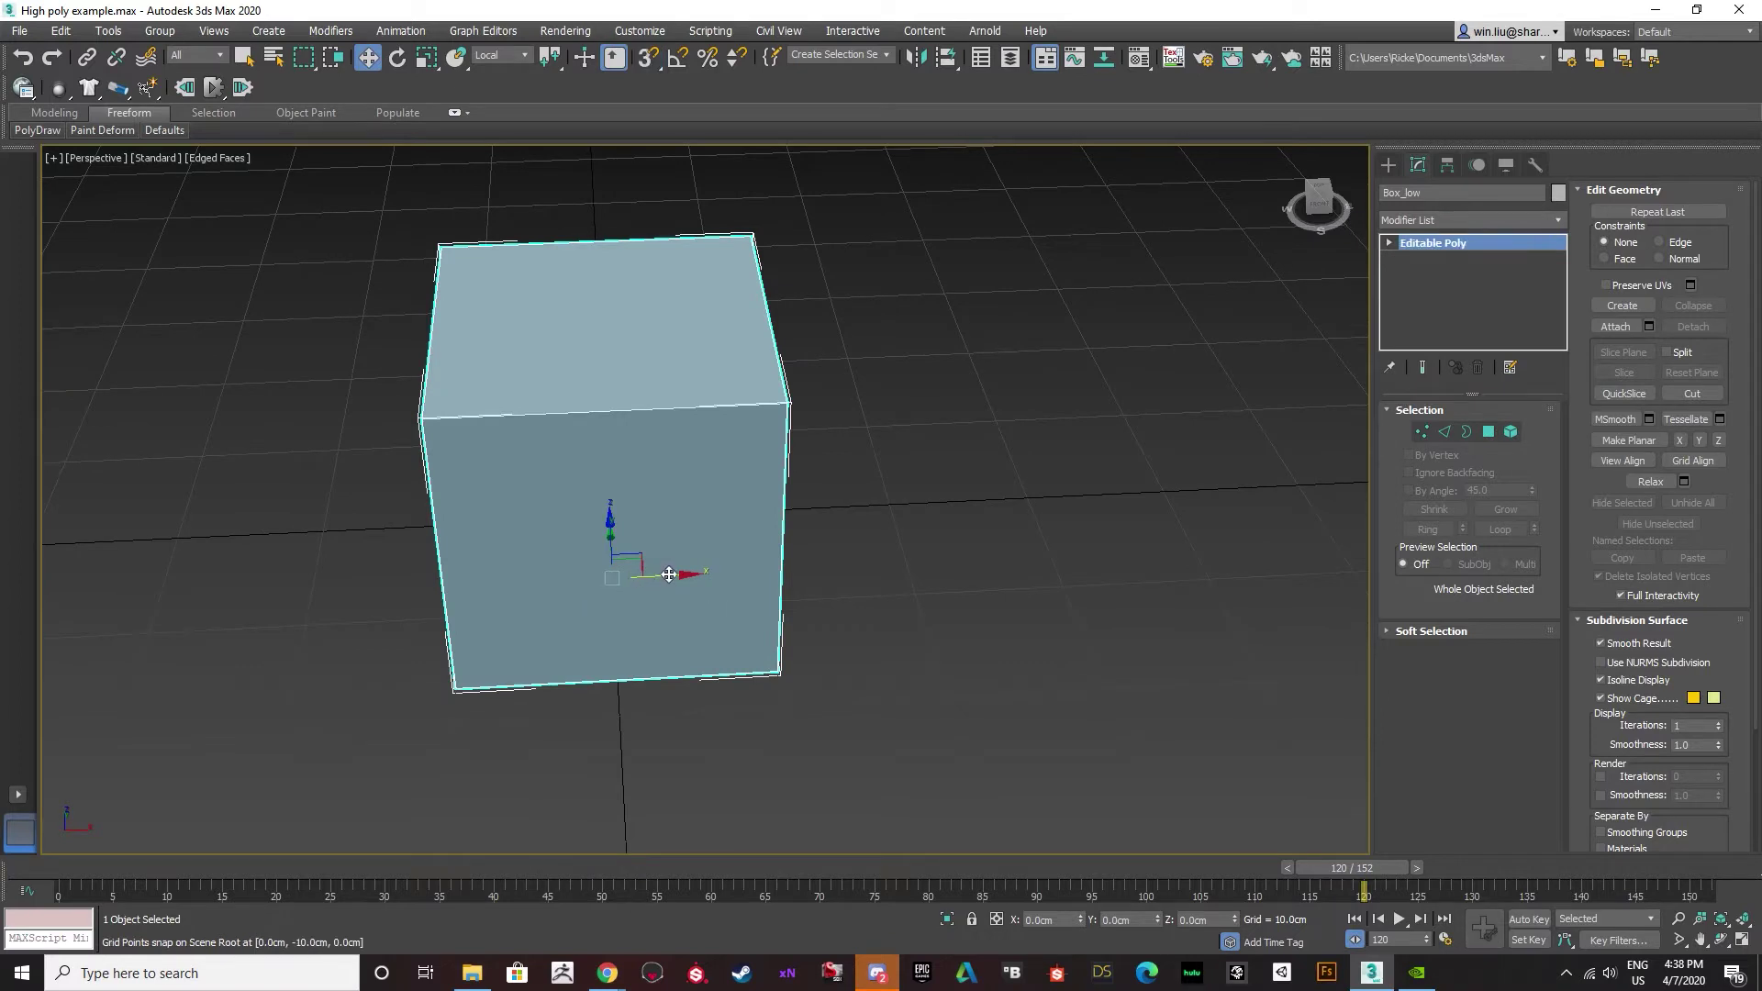
{"action": "left_click_drag", "start_coordinate": [654, 574], "coordinate": [1052, 584], "text": "shift"}
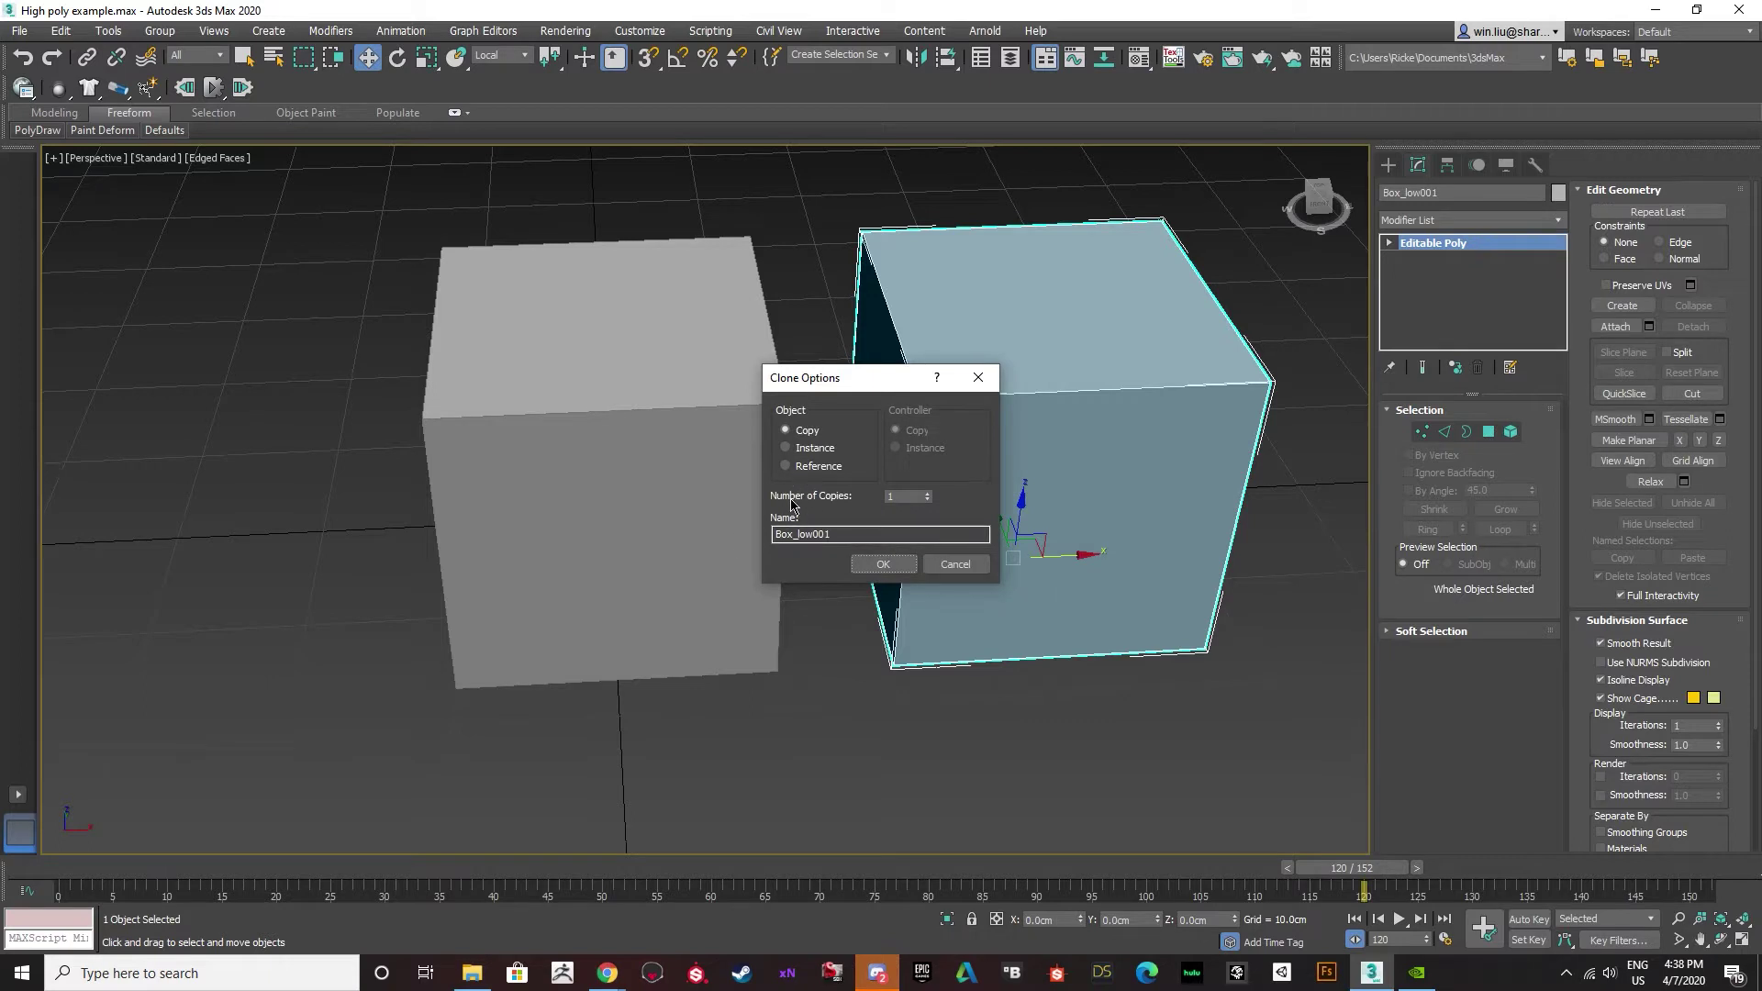
{"action": "left_click_drag", "start_coordinate": [832, 534], "coordinate": [809, 534]}
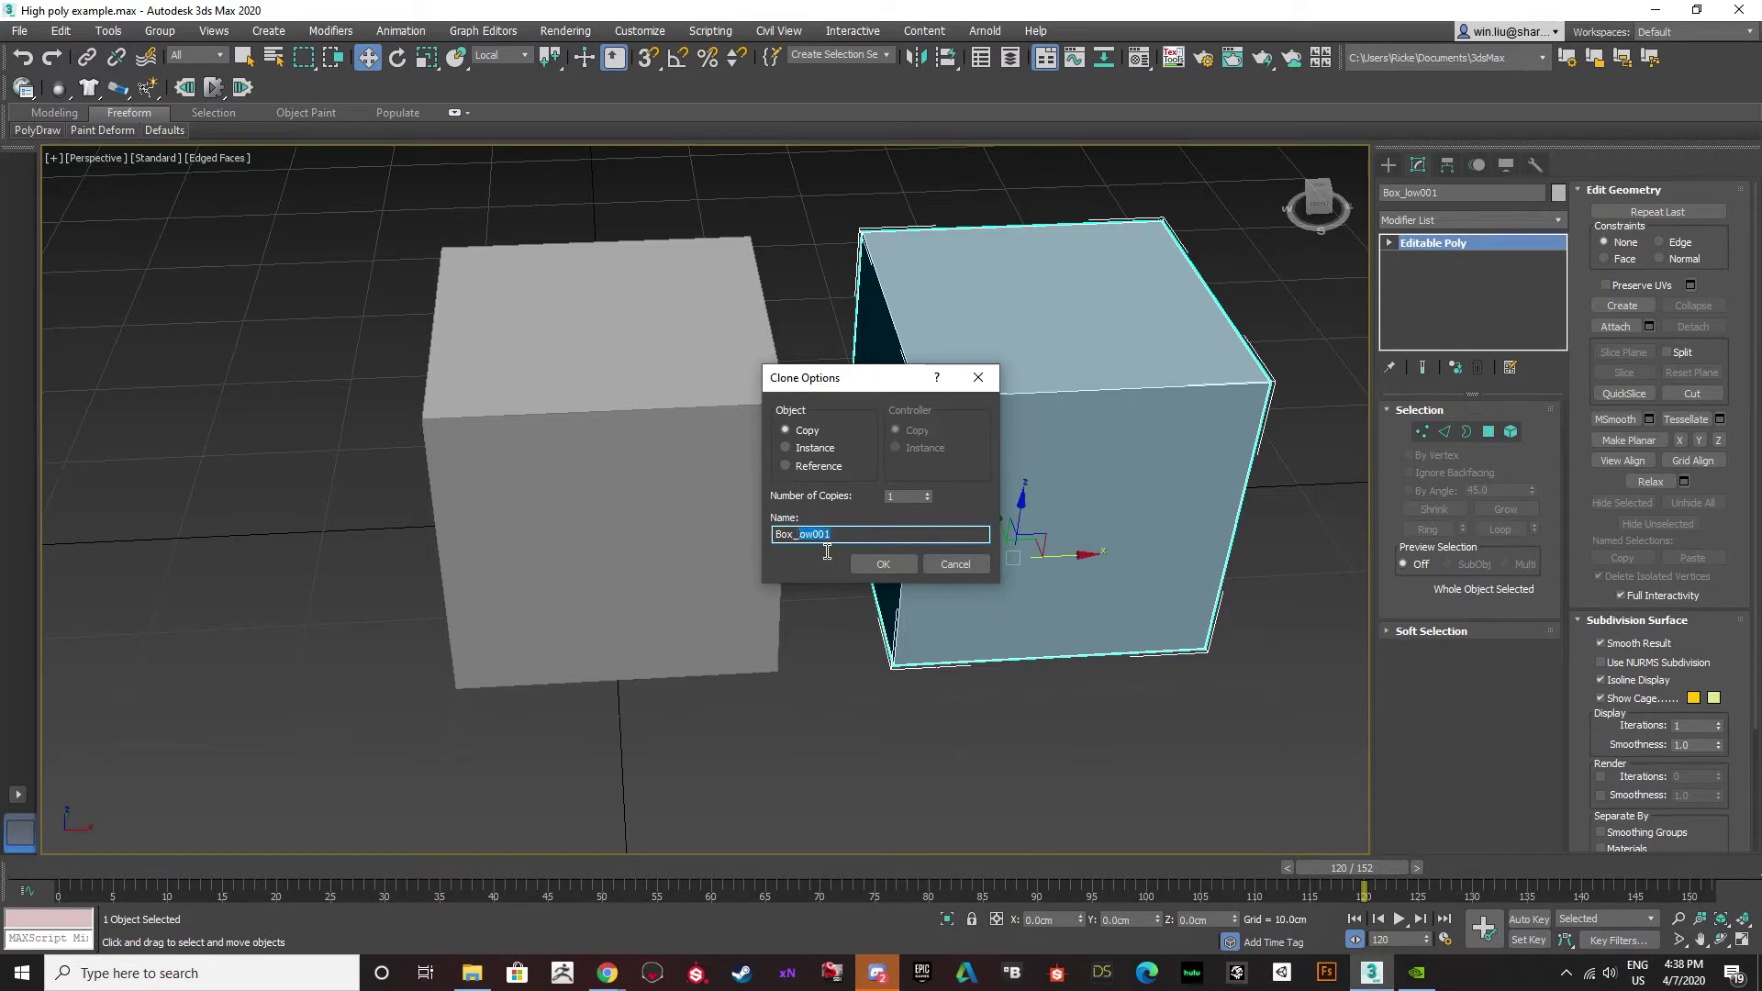
{"action": "type", "text": "high"}
{"action": "left_click", "coordinate": [880, 564]}
{"action": "mouse_move", "coordinate": [848, 576]}
{"action": "middle_mouse_down", "text": "alt"}
{"action": "mouse_move", "coordinate": [800, 536]}
{"action": "mouse_move", "coordinate": [830, 637]}
{"action": "mouse_move", "coordinate": [866, 542]}
{"action": "mouse_move", "coordinate": [959, 569]}
{"action": "middle_mouse_up", "text": "alt"}
{"action": "left_click", "coordinate": [830, 637]}
{"action": "left_click", "coordinate": [865, 543]}
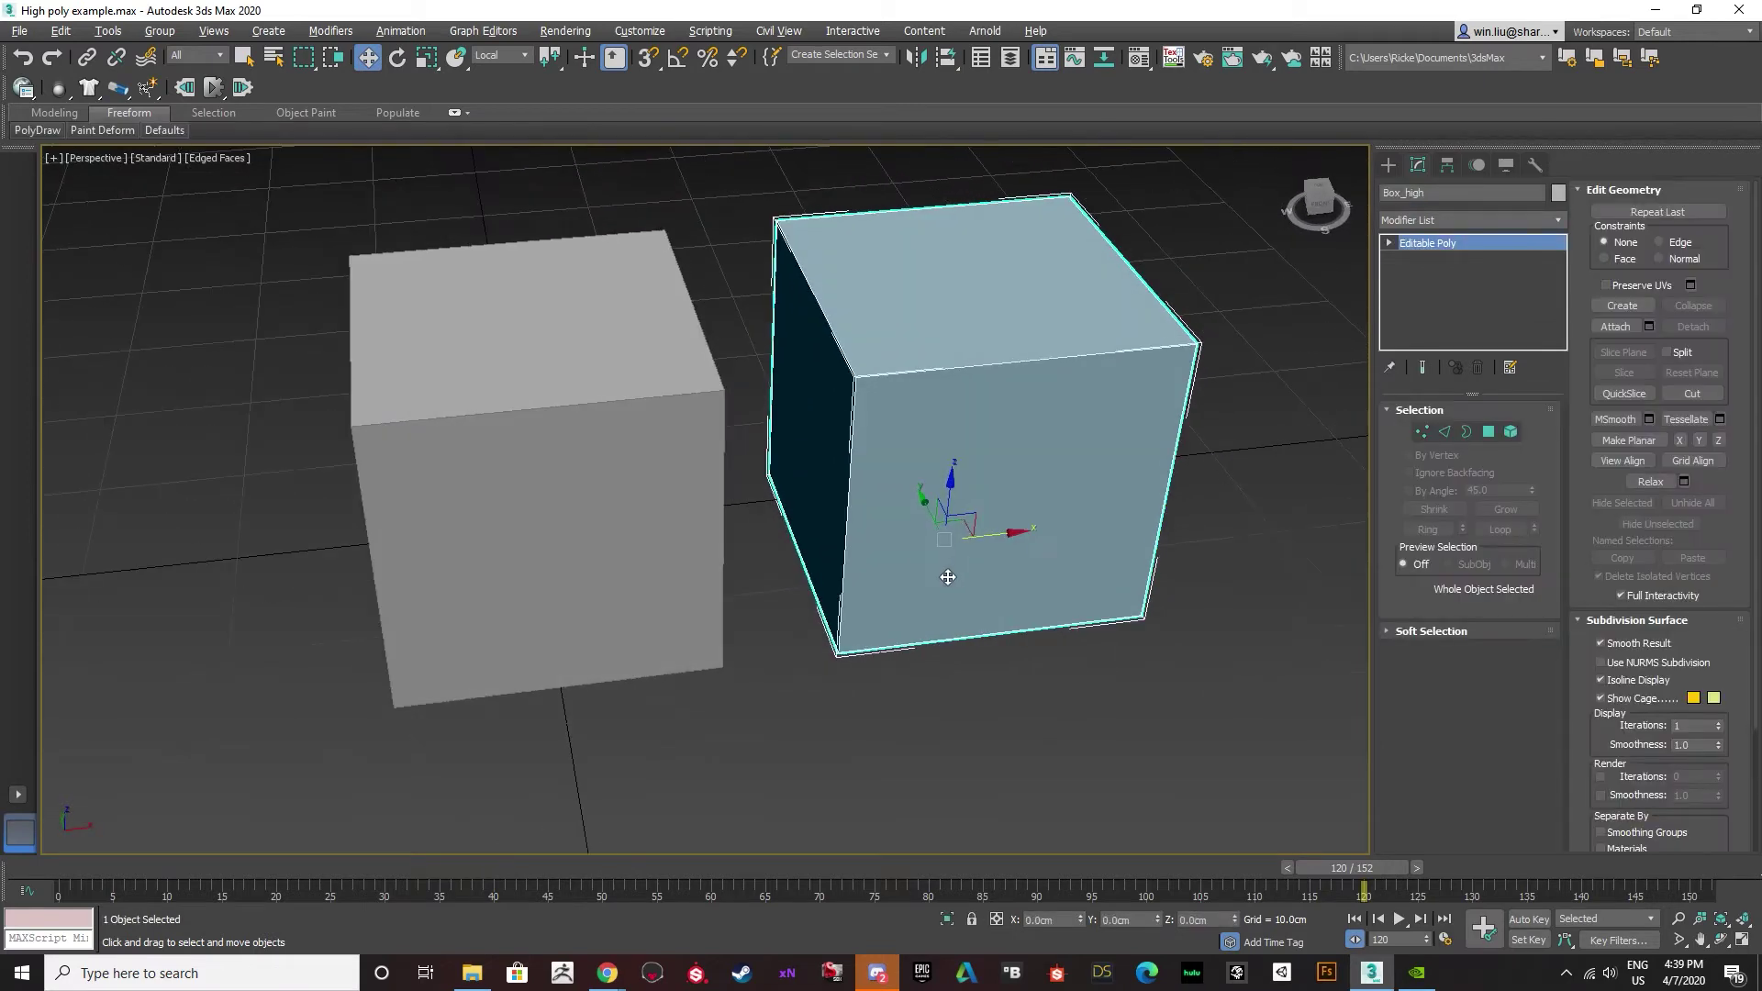
Inset all six polygons of Box_high by polygon with an amount of about 2.949 cm.
{"action": "left_click", "coordinate": [1490, 433]}
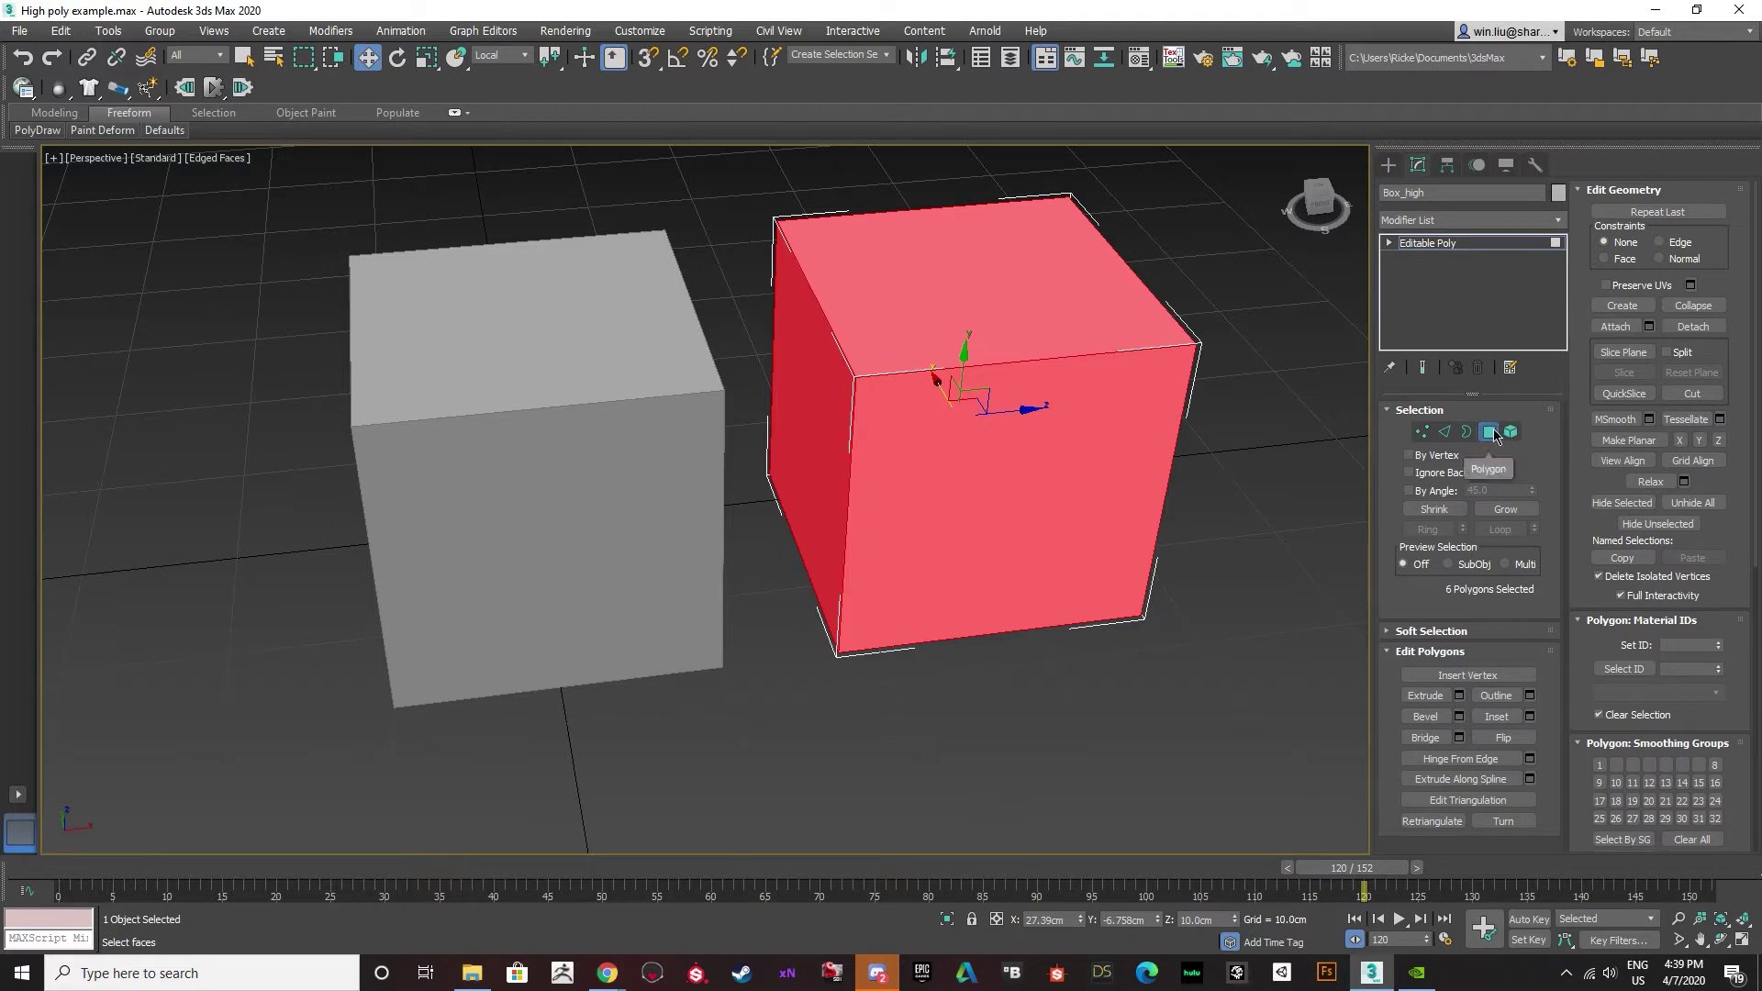
{"action": "middle_click_drag", "start_coordinate": [1083, 504], "coordinate": [1037, 487], "text": "alt"}
{"action": "left_click", "coordinate": [1531, 717]}
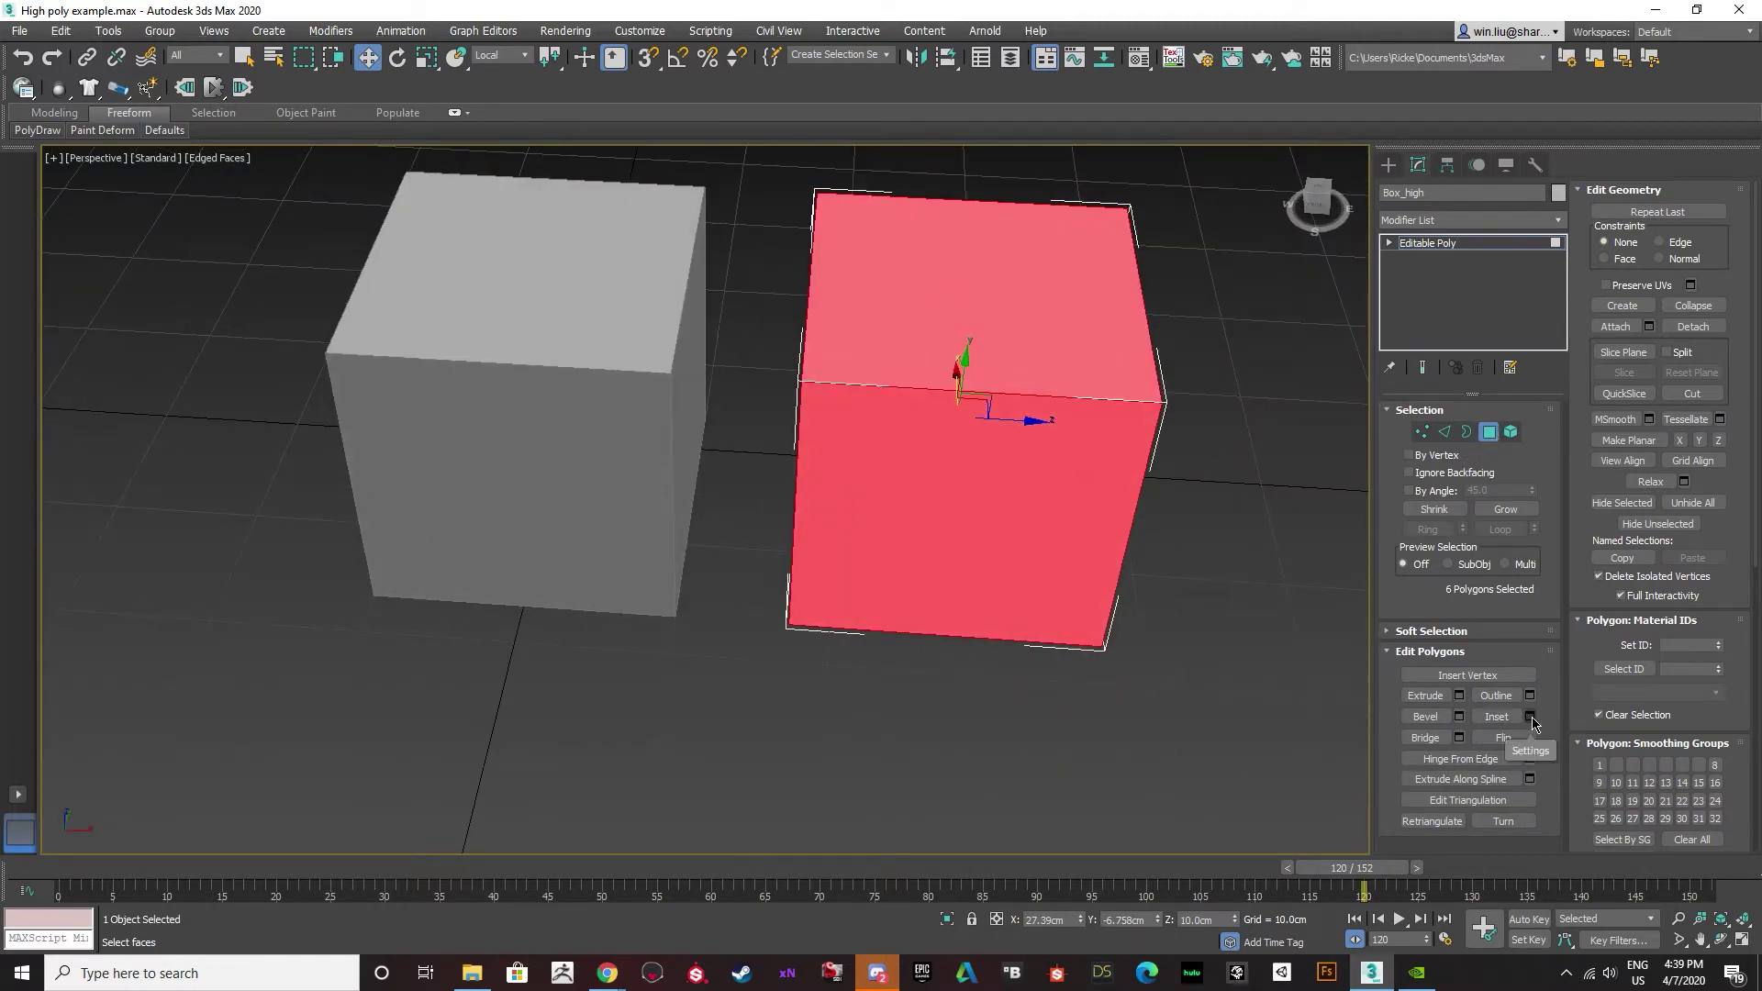
{"action": "left_click", "coordinate": [740, 511]}
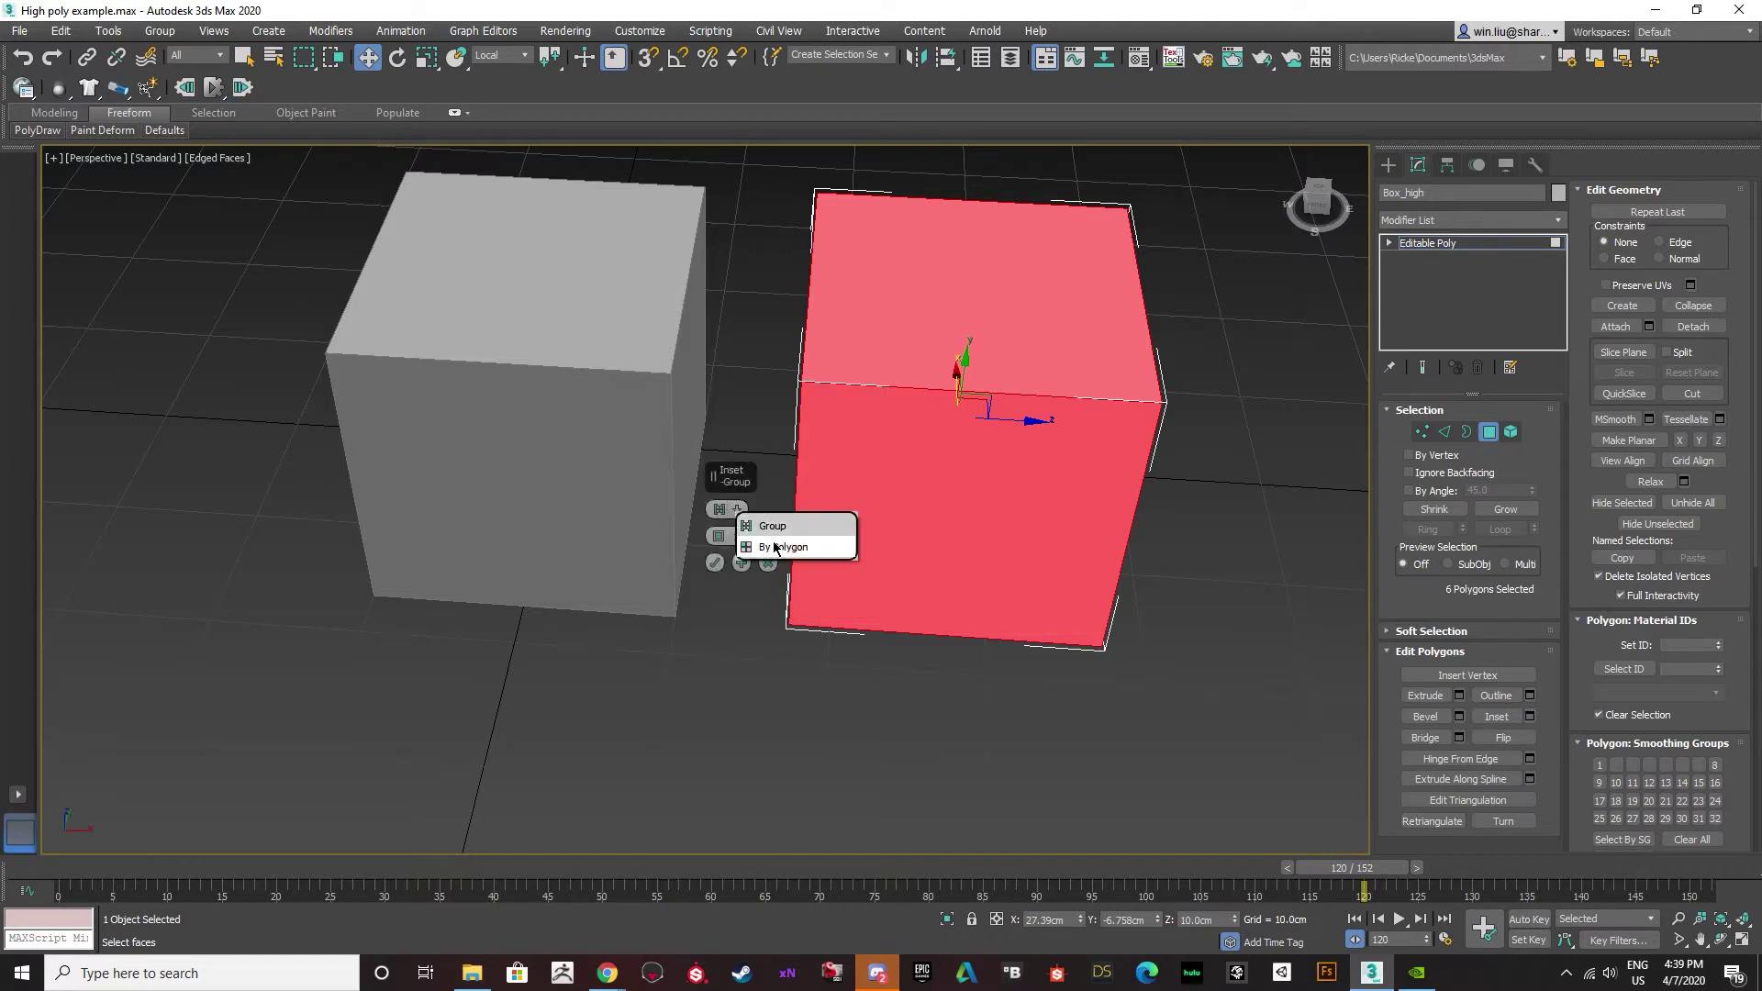
{"action": "left_click", "coordinate": [780, 551]}
{"action": "left_click_drag", "start_coordinate": [721, 538], "coordinate": [717, 513]}
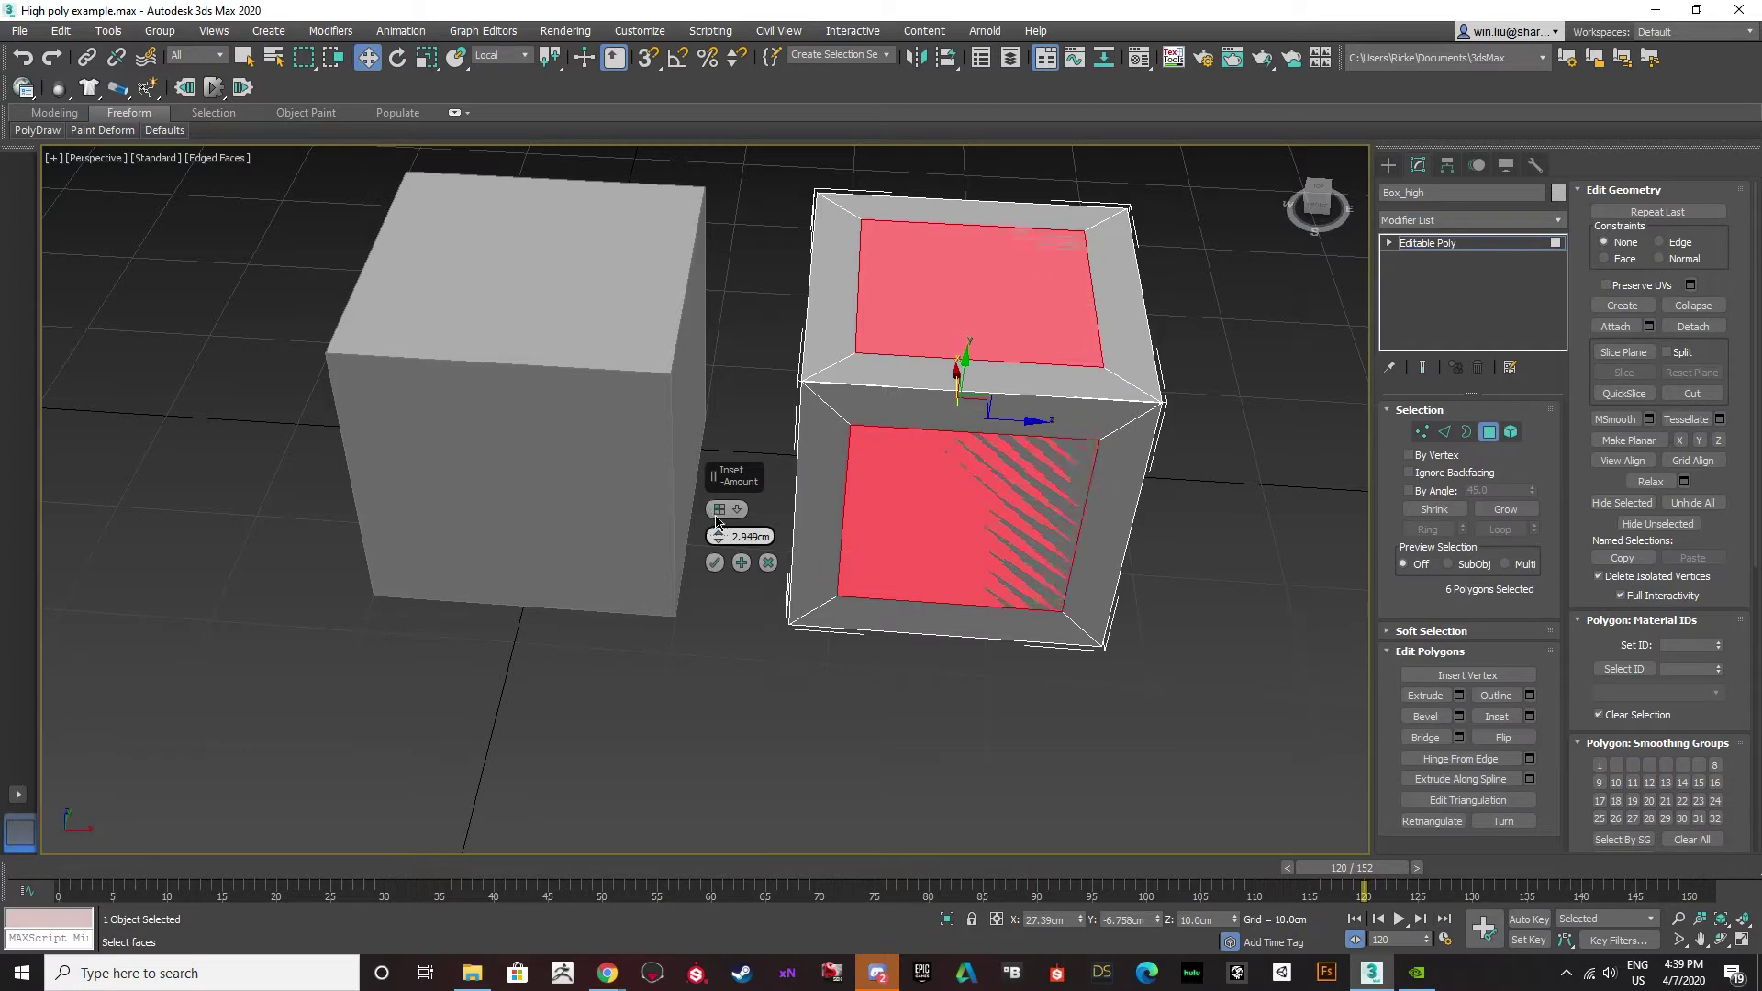
{"action": "left_click", "coordinate": [715, 563]}
Bevel the six inset polygons inward with a height of about -1.122 cm and an outline of -1.0 cm.
{"action": "left_click", "coordinate": [1460, 716]}
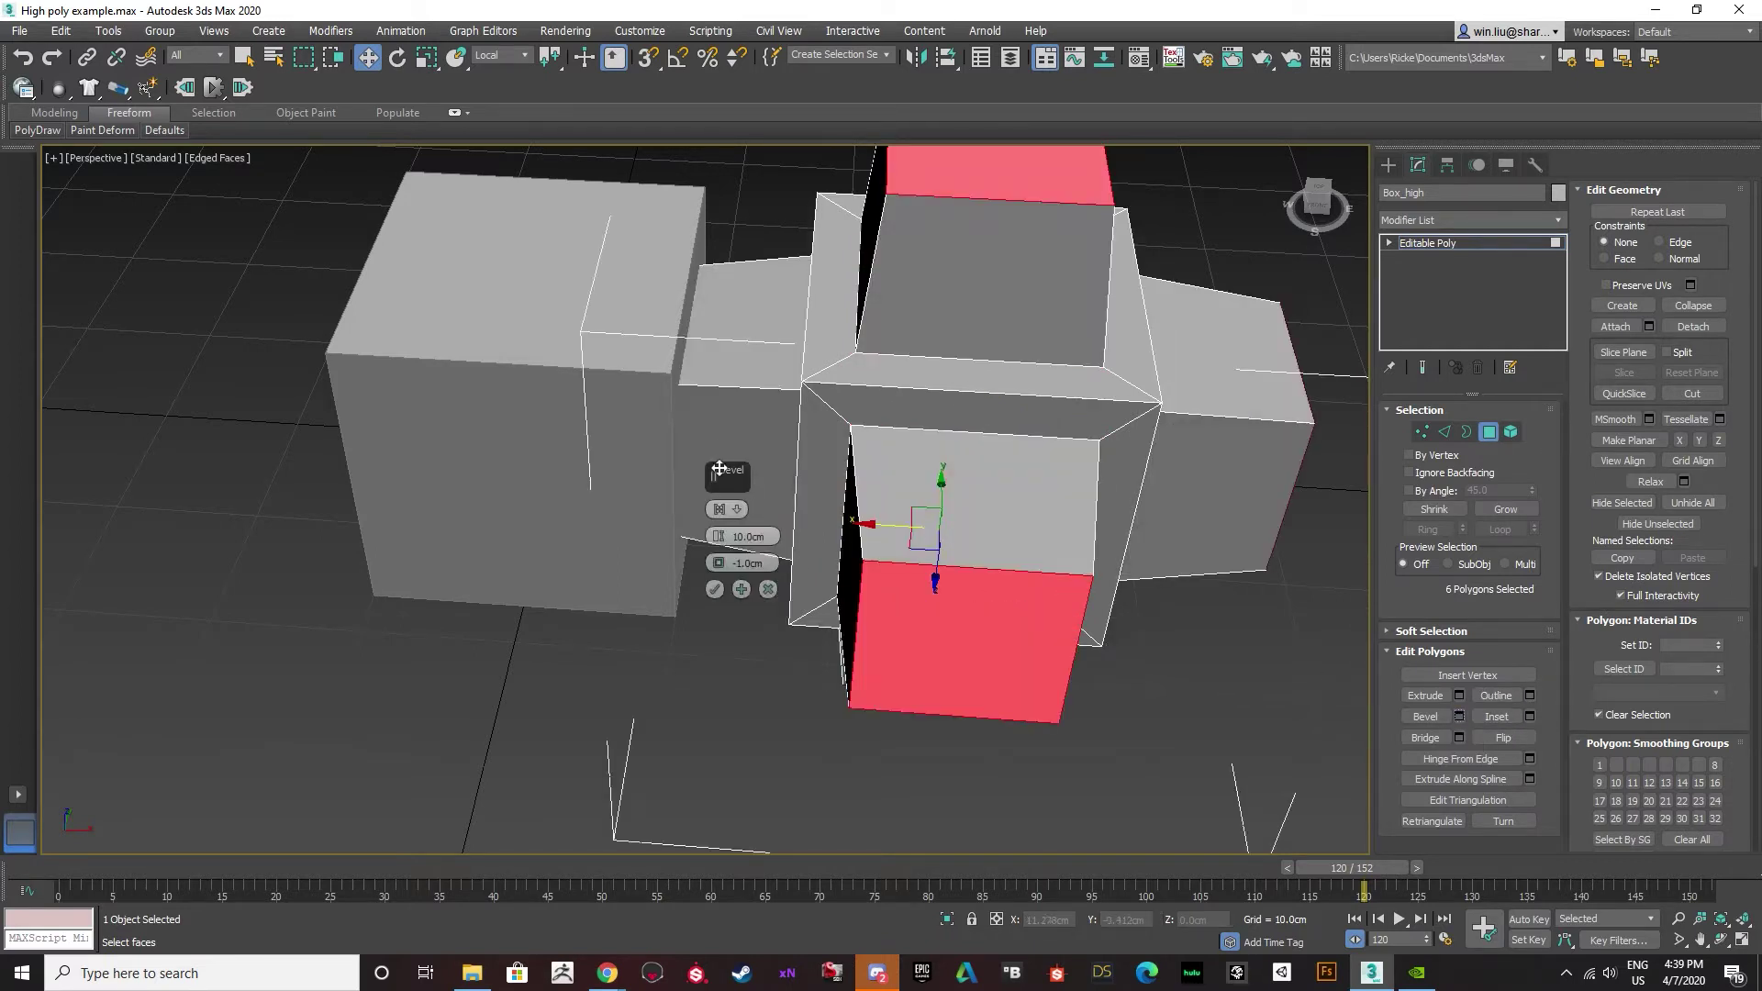
{"action": "left_click_drag", "start_coordinate": [719, 536], "coordinate": [745, 629]}
{"action": "left_click", "coordinate": [715, 589]}
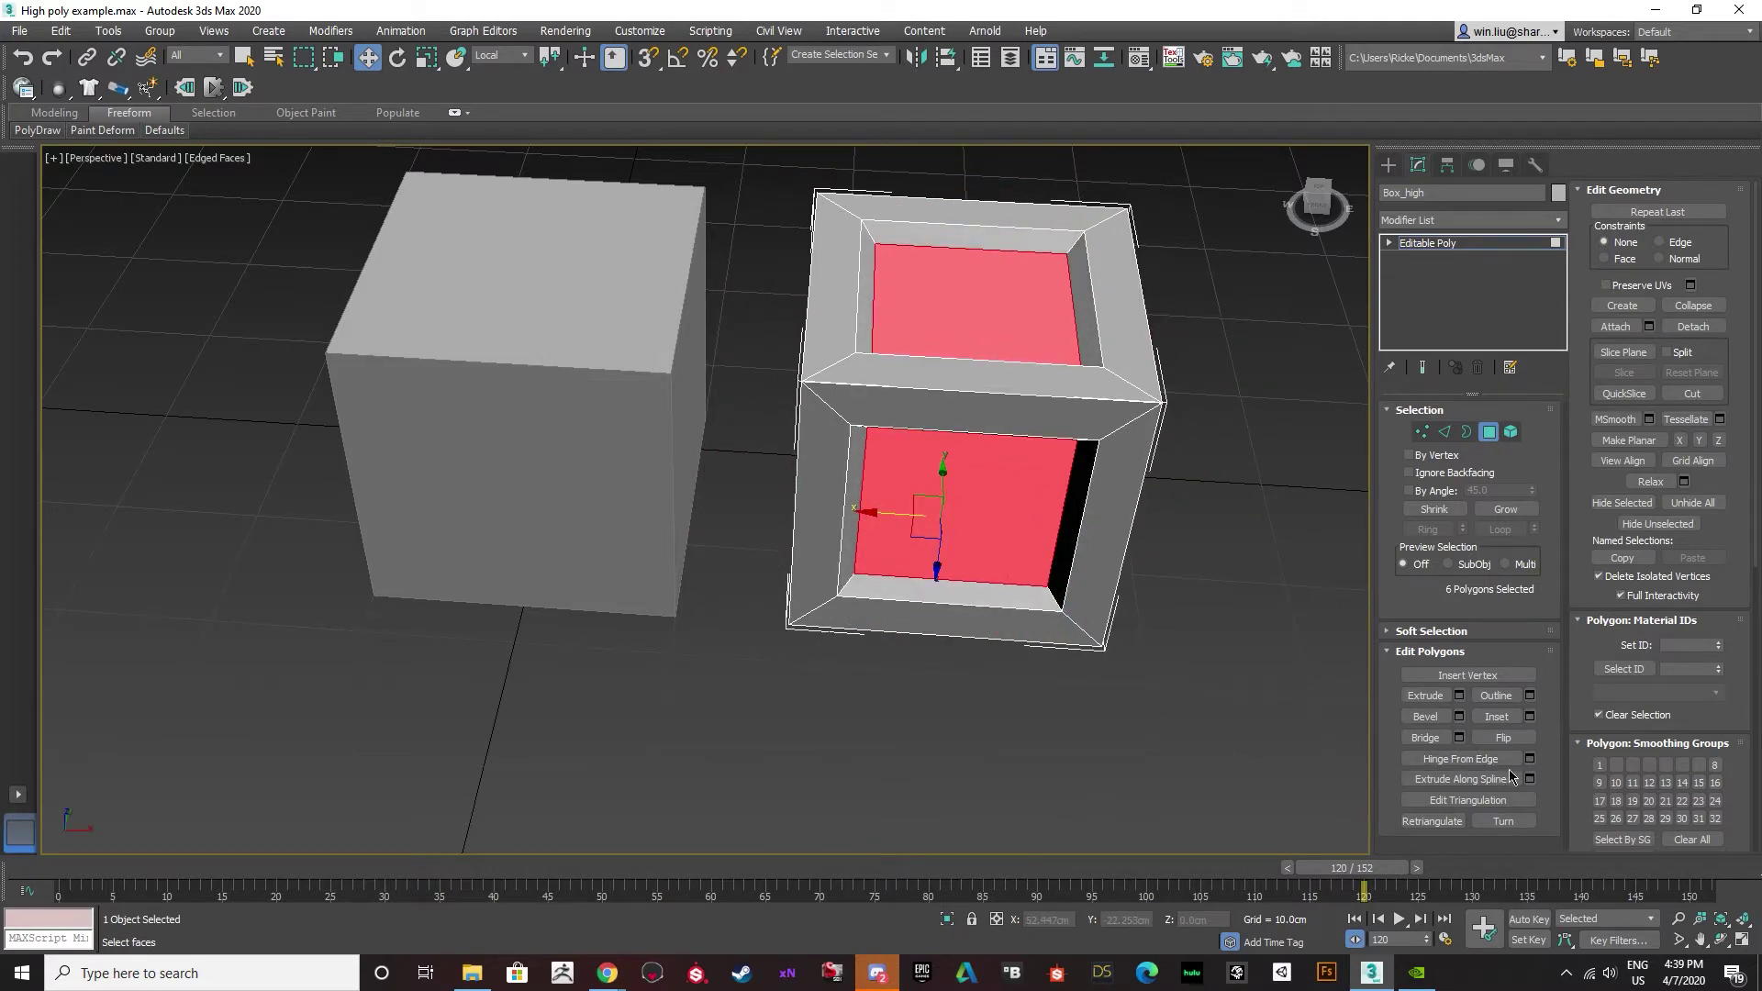
Inset the recessed polygons again by 2.949 cm and bevel them inward by -1.122 cm with a -1.0 cm outline.
{"action": "left_click", "coordinate": [1531, 722]}
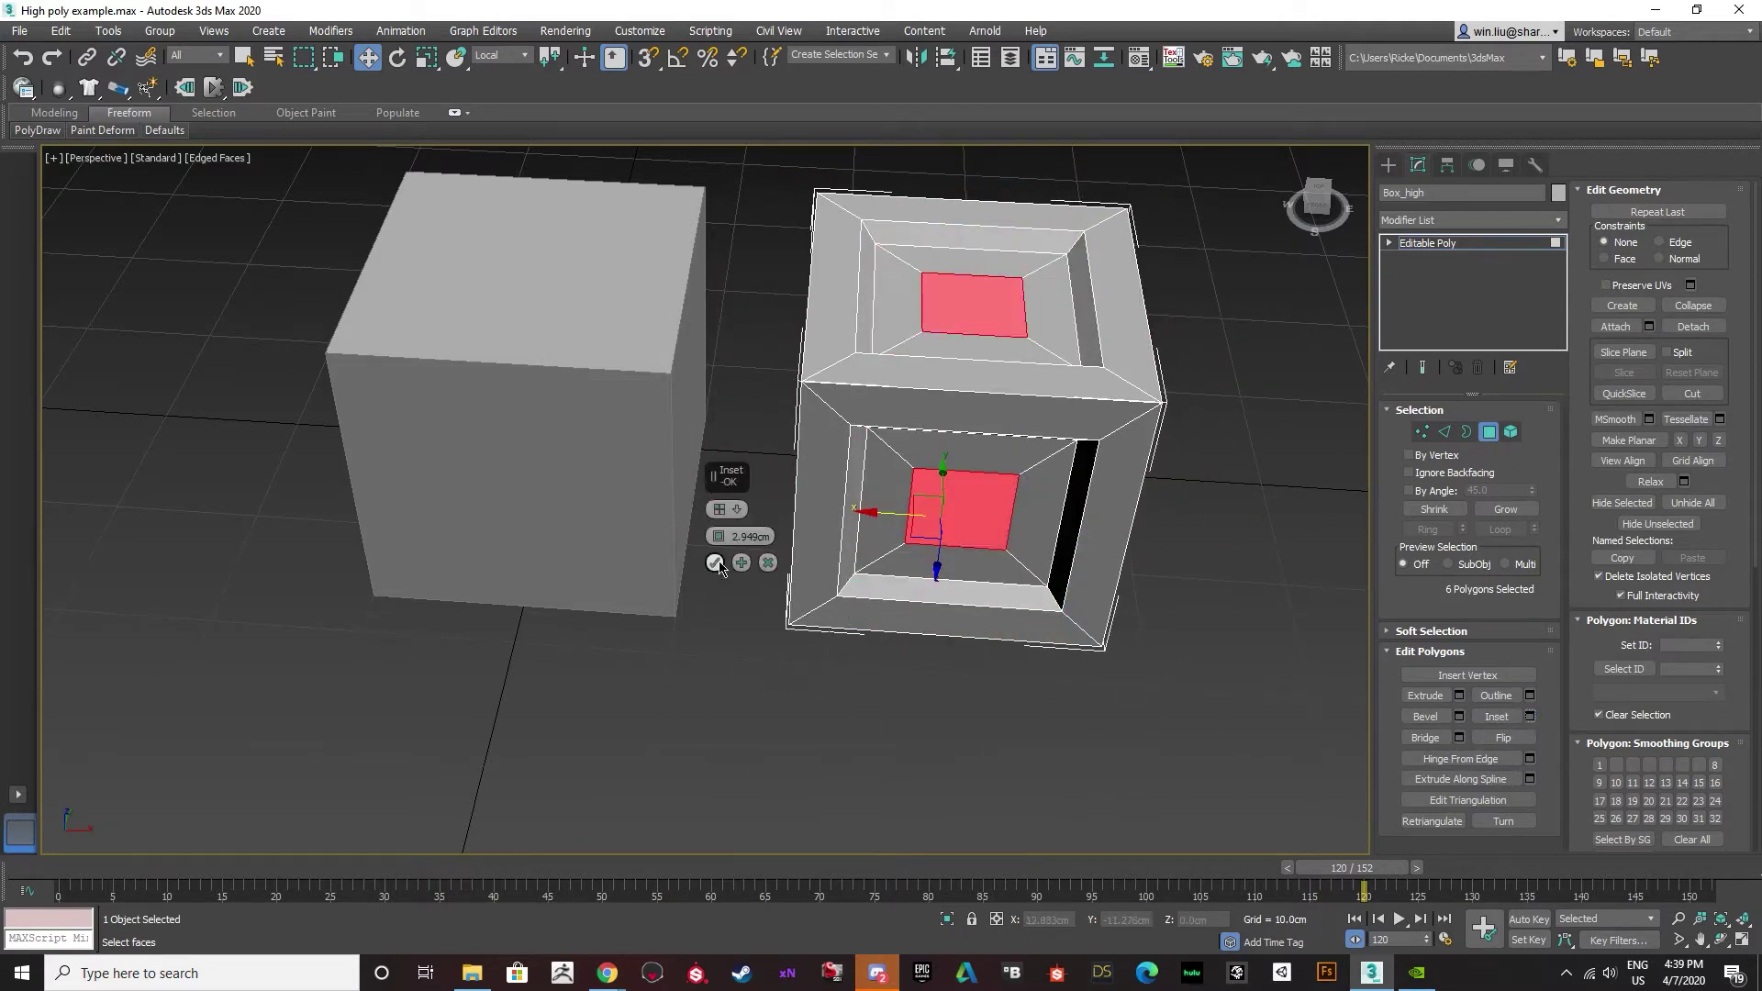
{"action": "key", "text": "Return"}
{"action": "left_click", "coordinate": [1459, 717]}
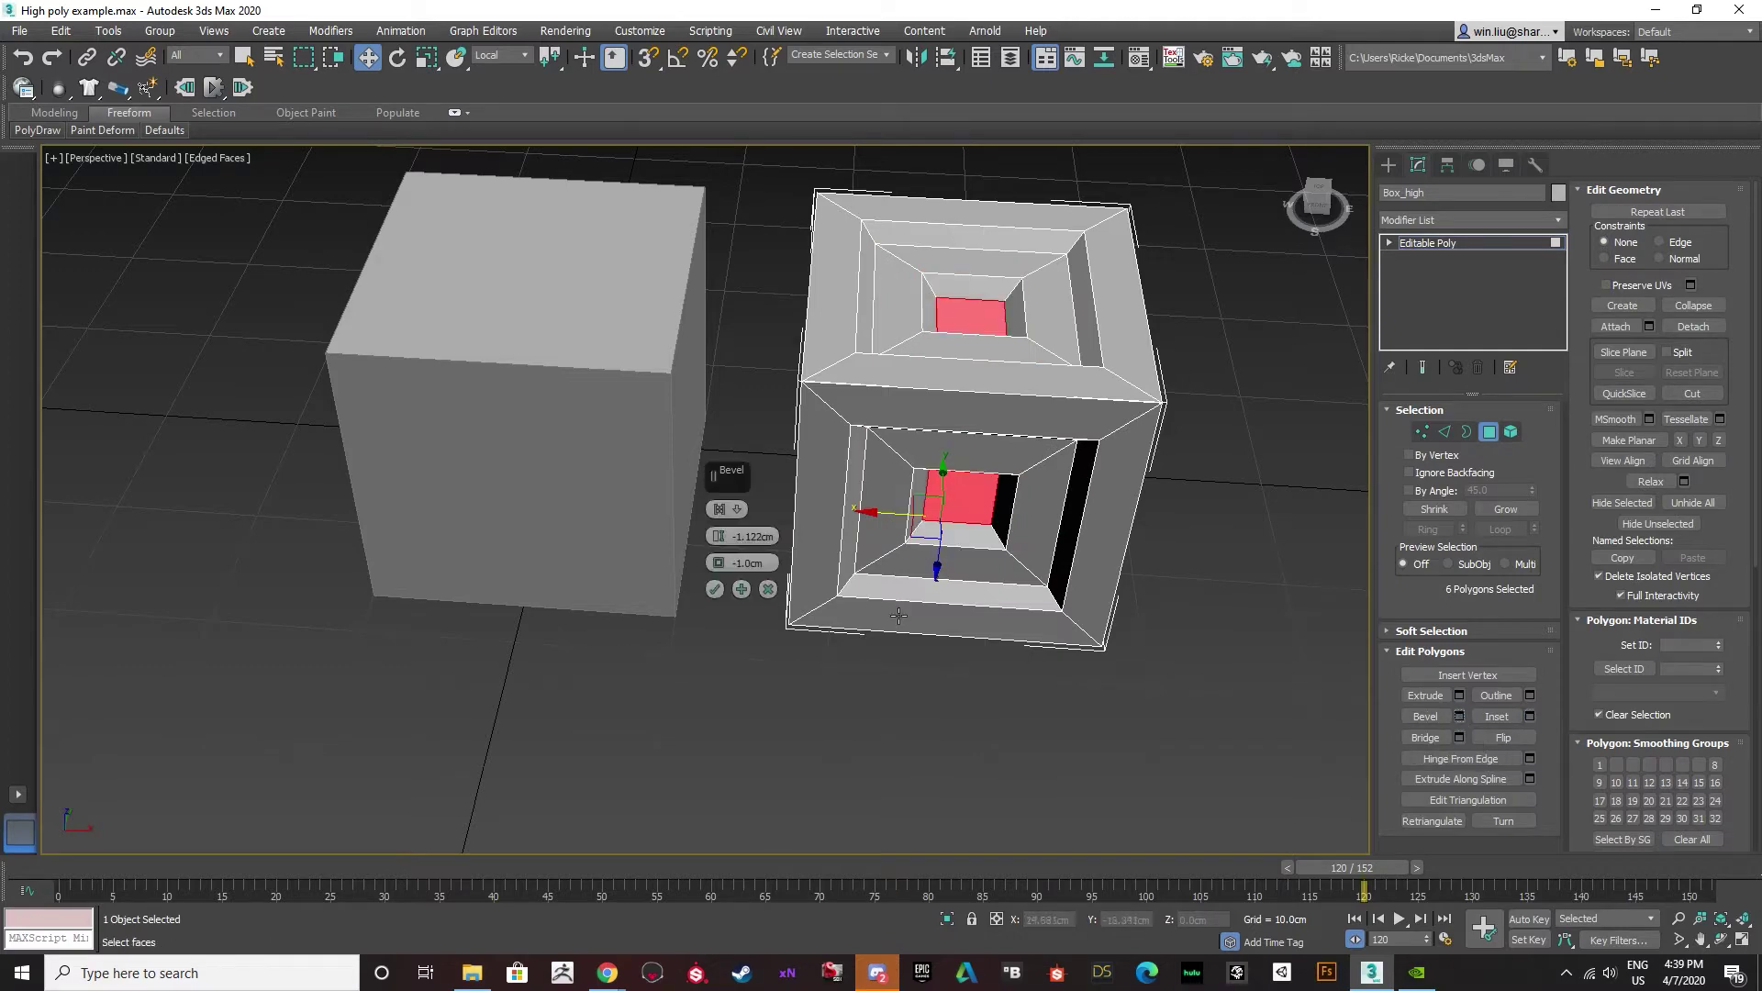
{"action": "left_click", "coordinate": [714, 595]}
{"action": "middle_click_drag", "start_coordinate": [964, 747], "coordinate": [890, 701], "text": "alt"}
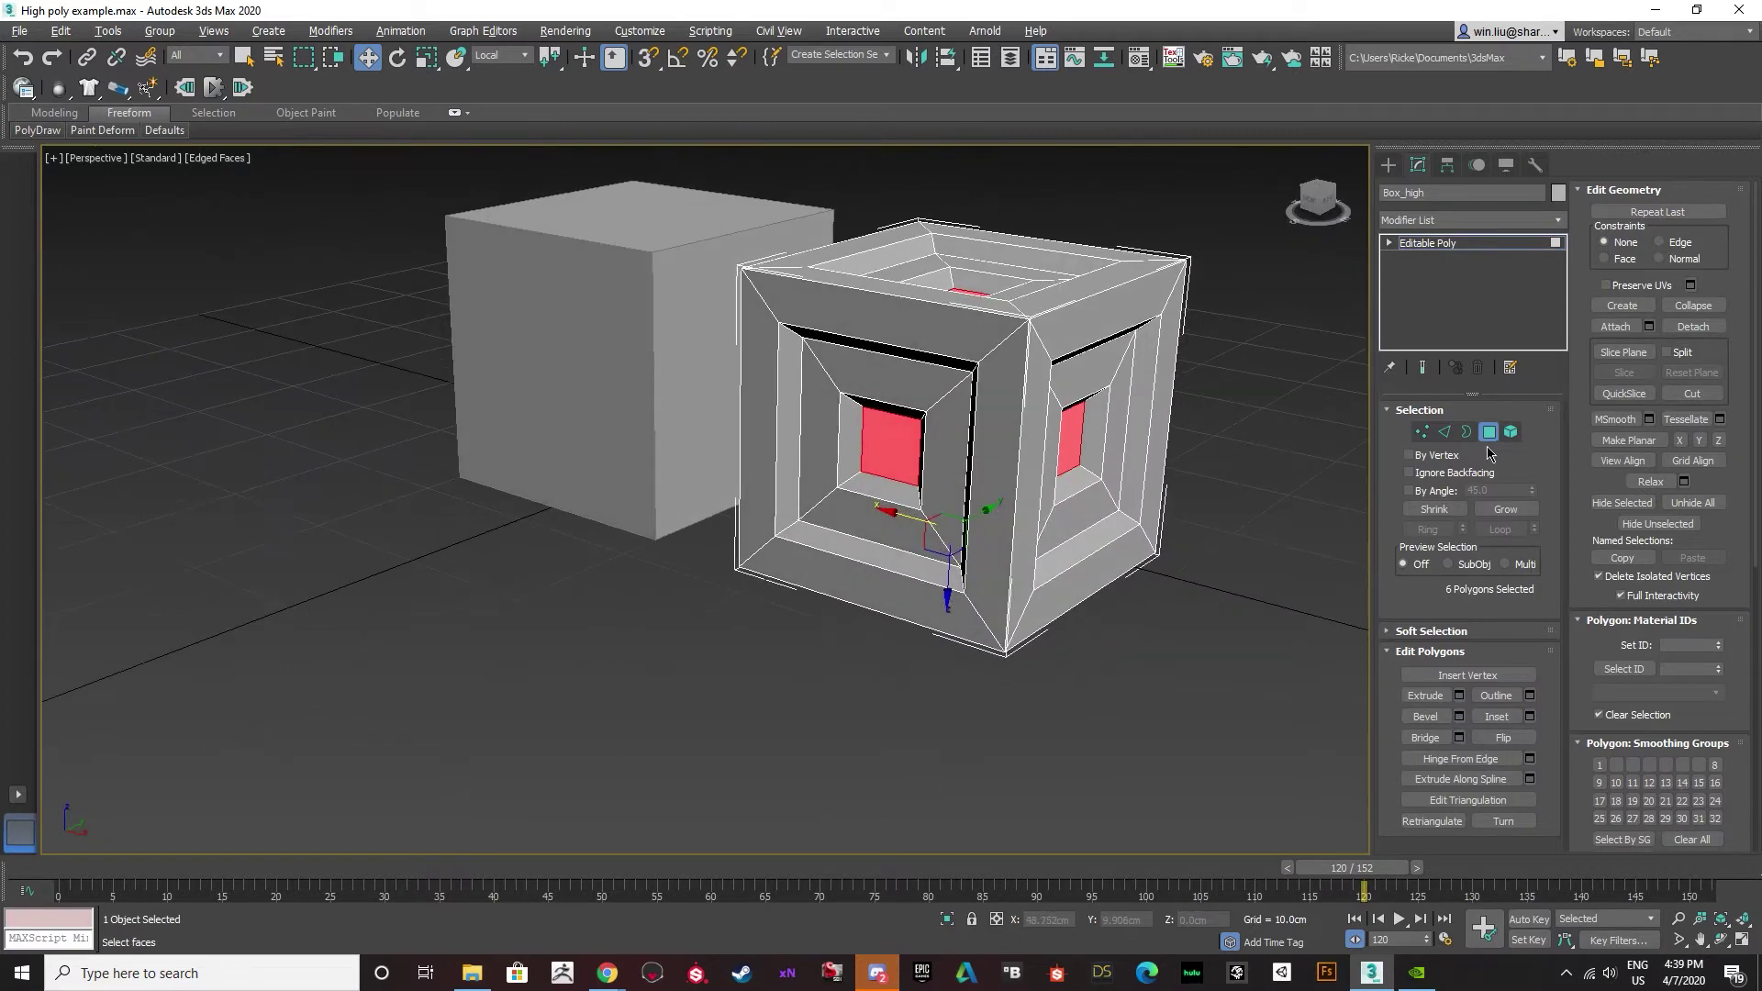
Leave polygon editing and examine the recessed Box_high beside Box_low, with edged faces hidden and shown.
{"action": "left_click", "coordinate": [1489, 435]}
{"action": "left_click", "coordinate": [1320, 645]}
{"action": "middle_click_drag", "start_coordinate": [1181, 588], "coordinate": [1172, 582], "text": "alt"}
{"action": "key", "text": "F4"}
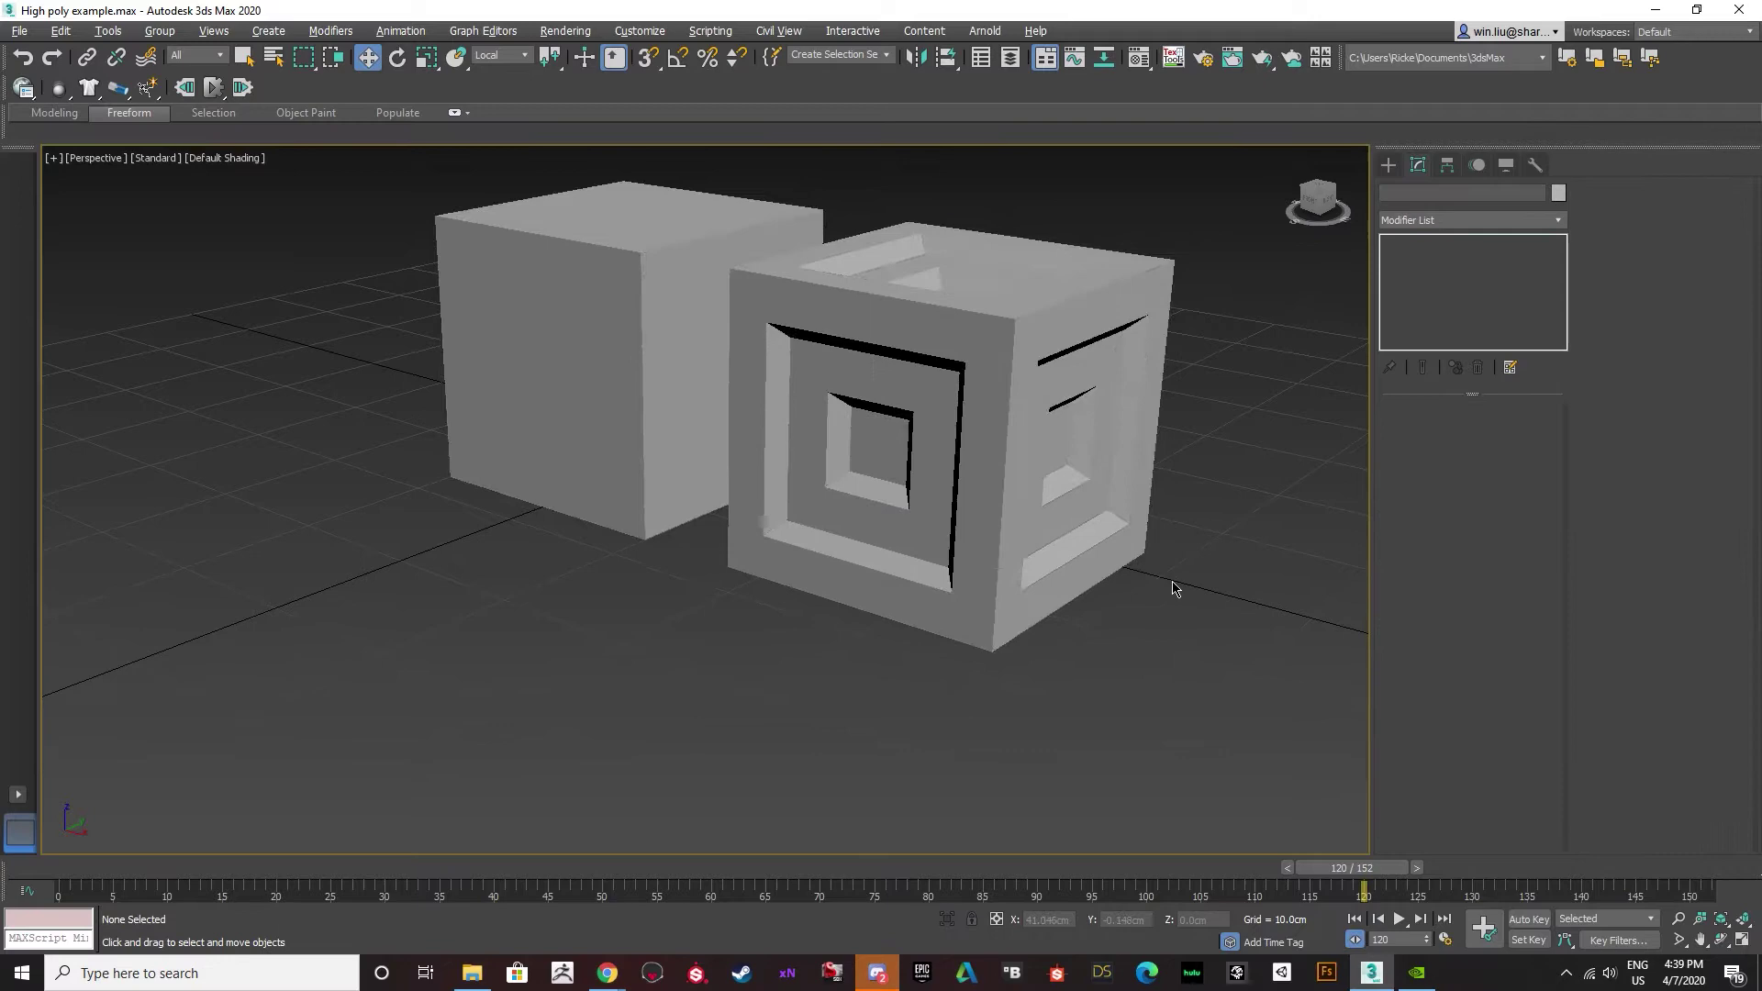
{"action": "left_click", "coordinate": [973, 497]}
{"action": "middle_click_drag", "start_coordinate": [973, 497], "coordinate": [849, 510], "text": "alt"}
{"action": "key", "text": "F4"}
{"action": "left_click", "coordinate": [475, 440]}
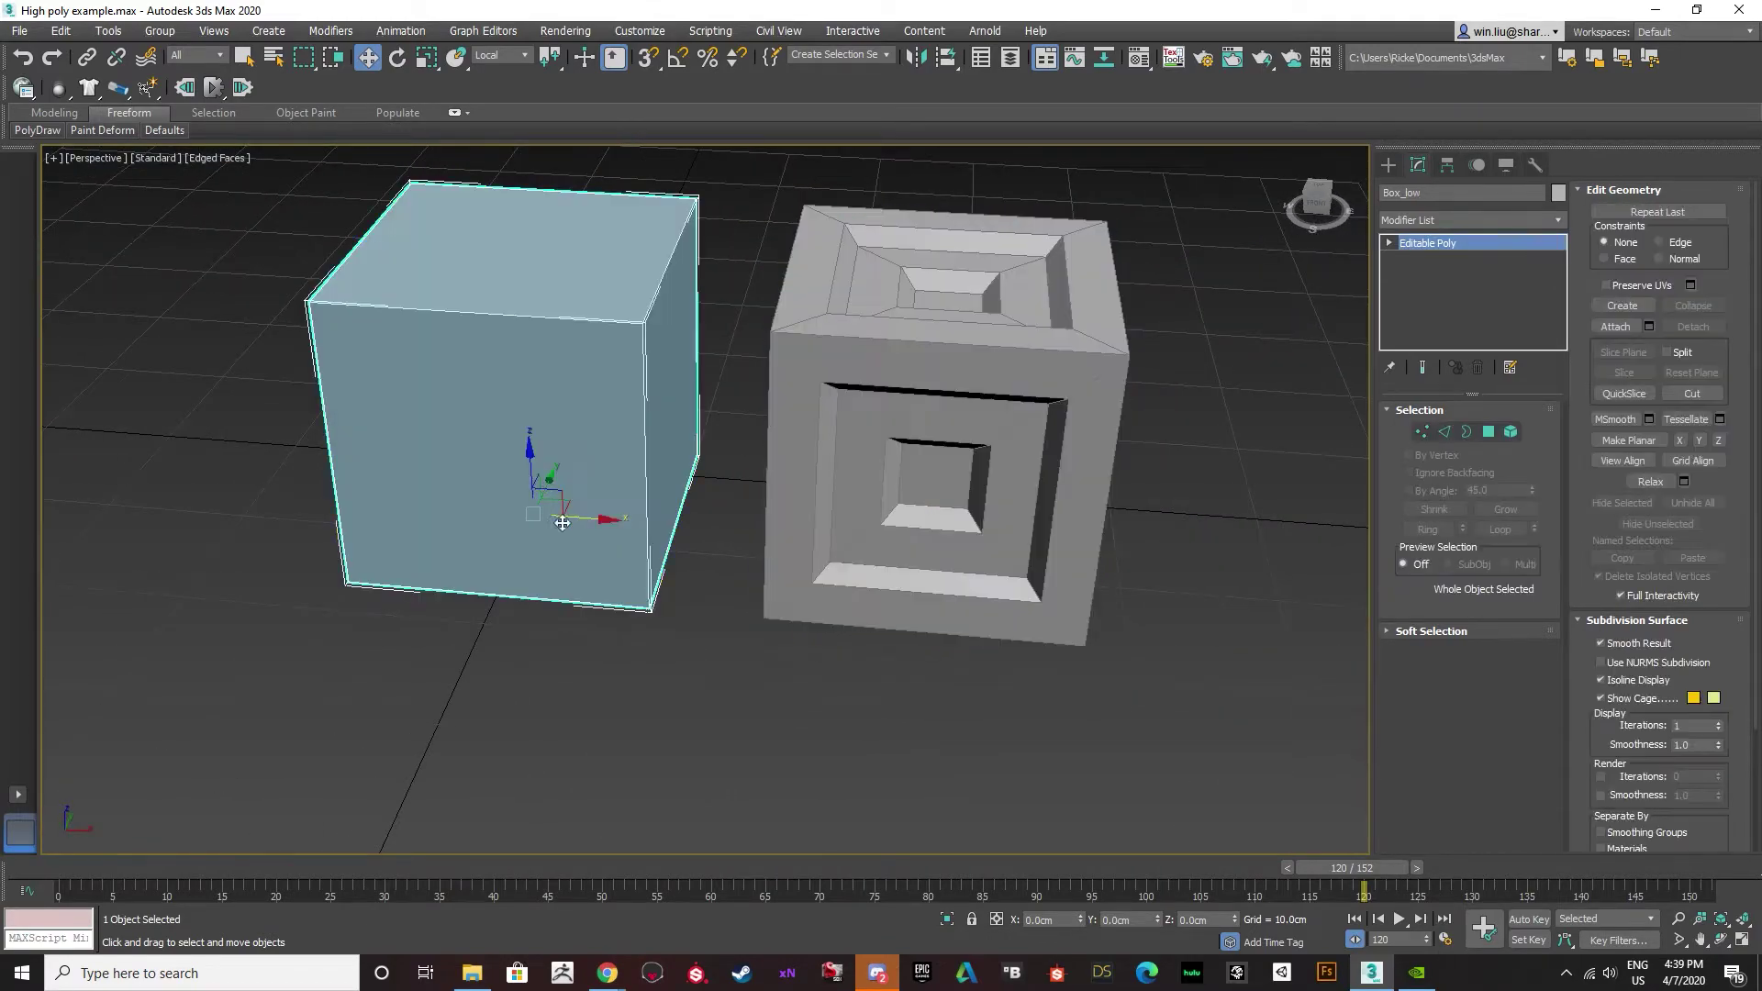
{"action": "left_click", "coordinate": [890, 525]}
{"action": "mouse_move", "coordinate": [890, 525]}
{"action": "middle_mouse_down", "text": "alt"}
{"action": "mouse_move", "coordinate": [919, 568]}
{"action": "mouse_move", "coordinate": [904, 495]}
{"action": "middle_mouse_up", "text": "alt"}
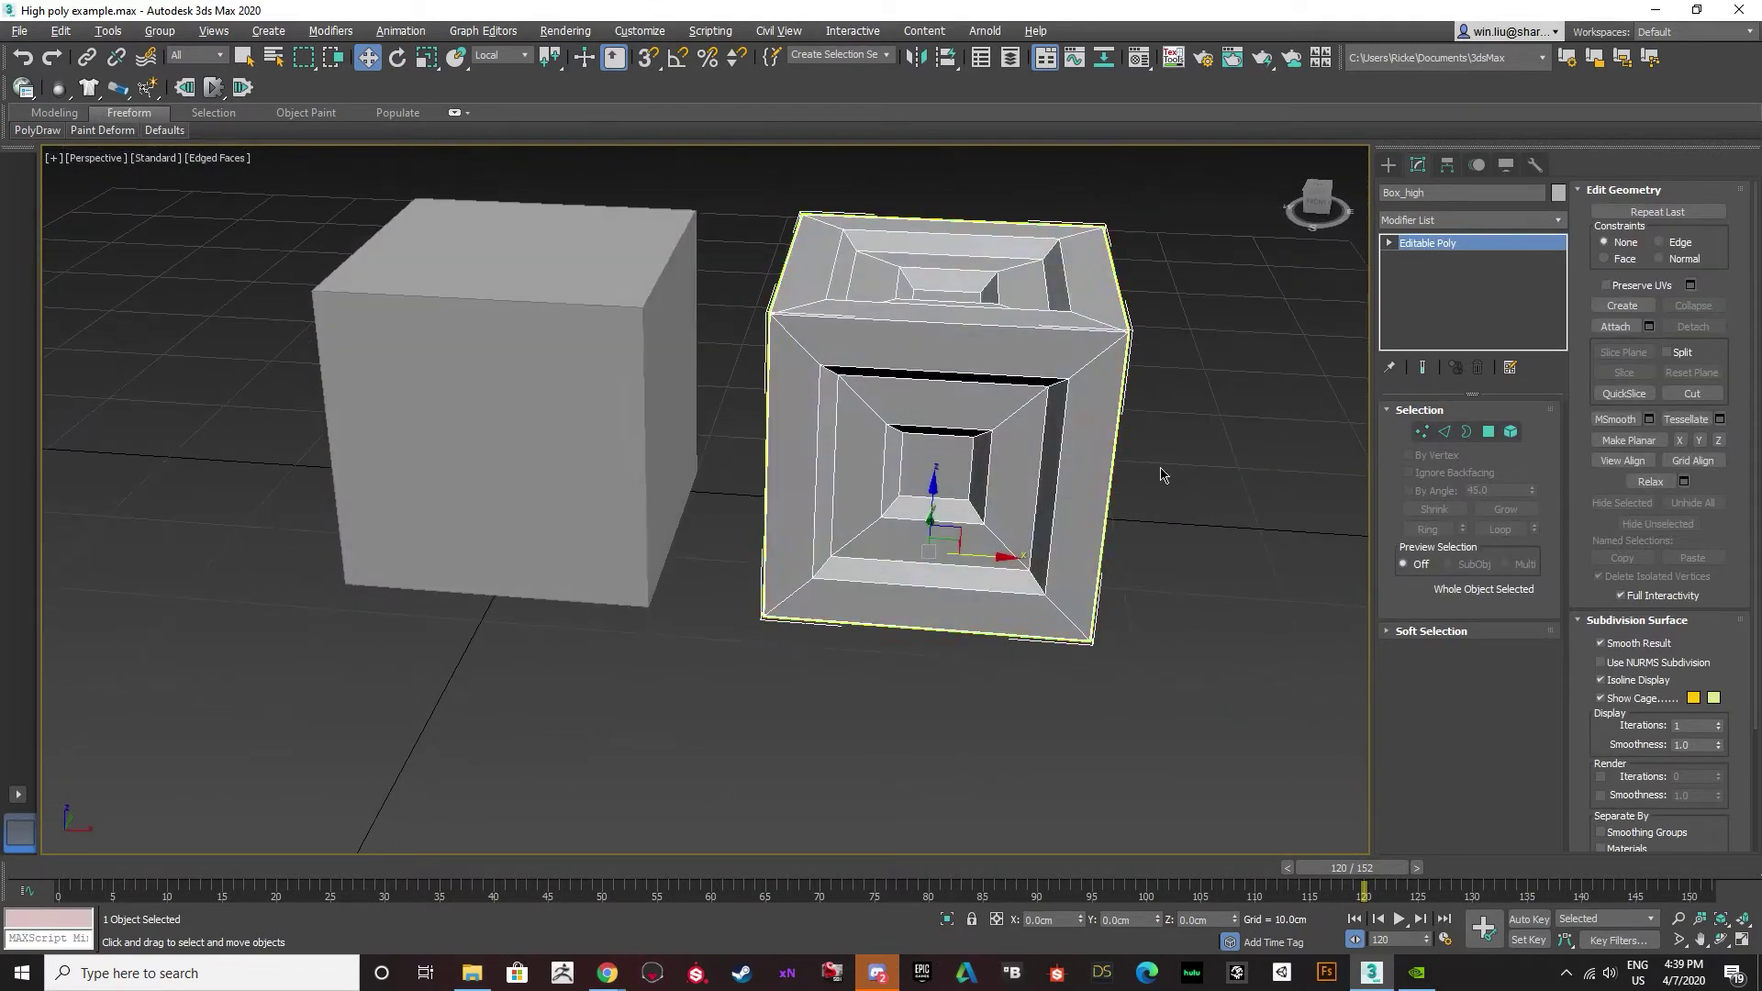
{"action": "key", "text": "2"}
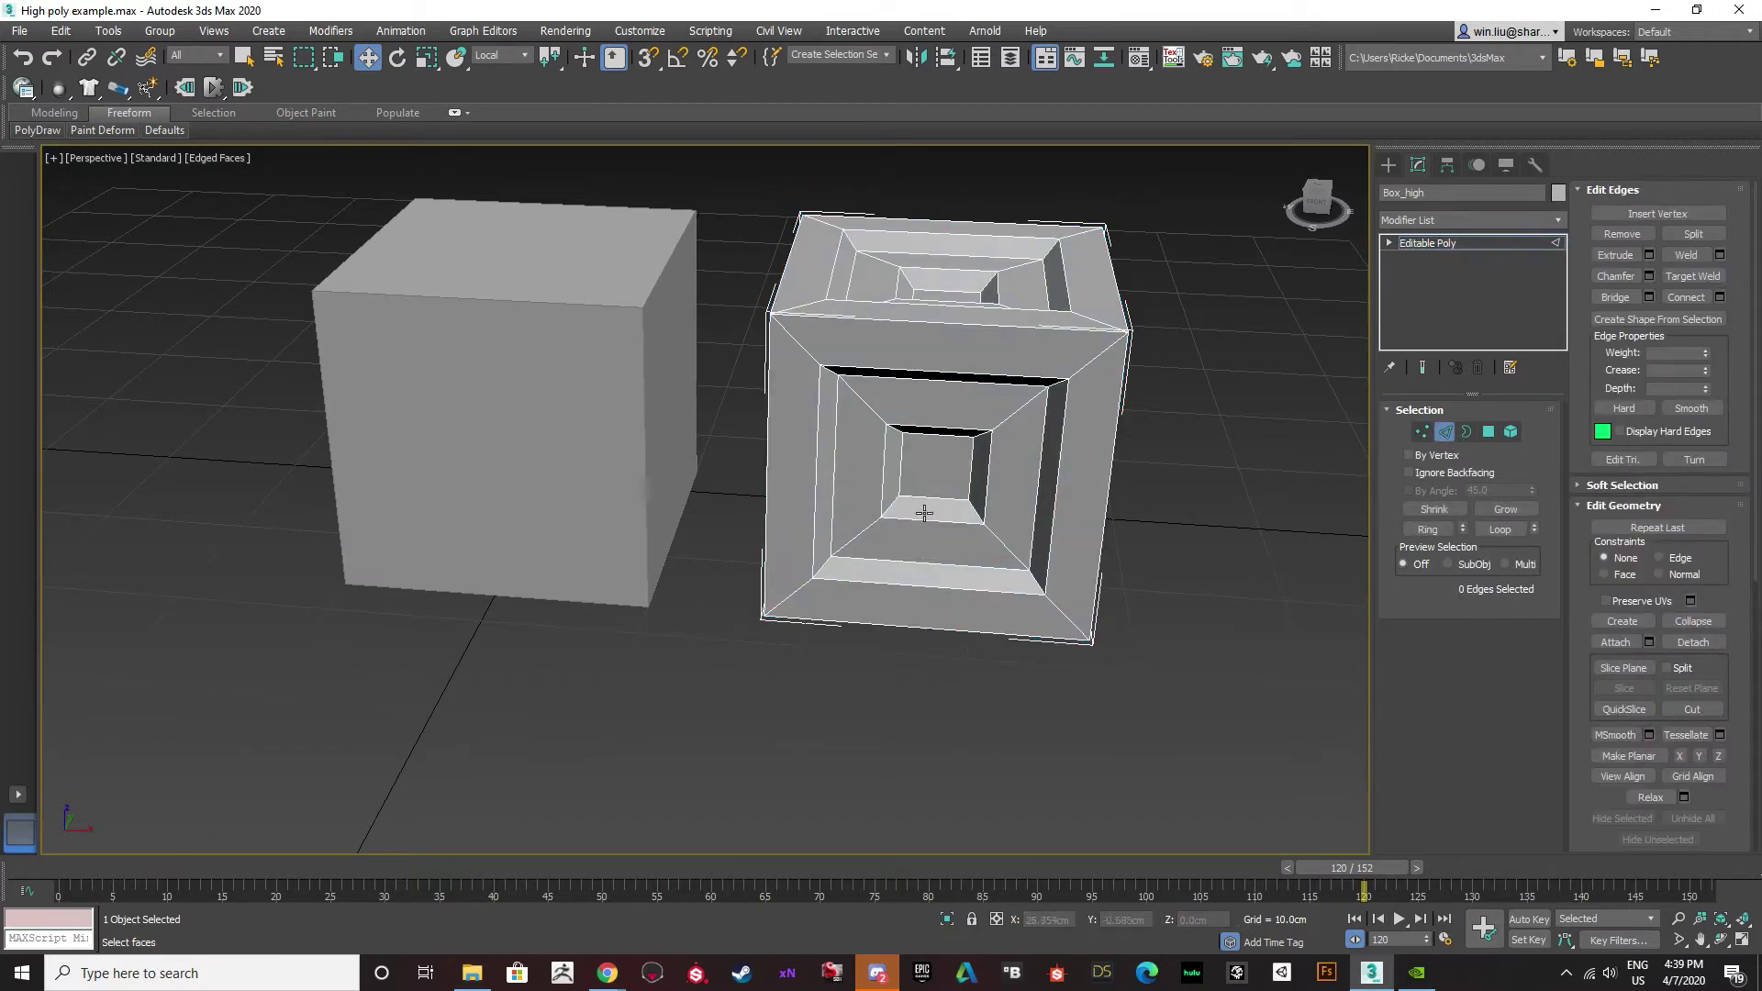
{"action": "left_click", "coordinate": [925, 521]}
{"action": "middle_click_drag", "start_coordinate": [964, 558], "coordinate": [983, 568], "text": "alt"}
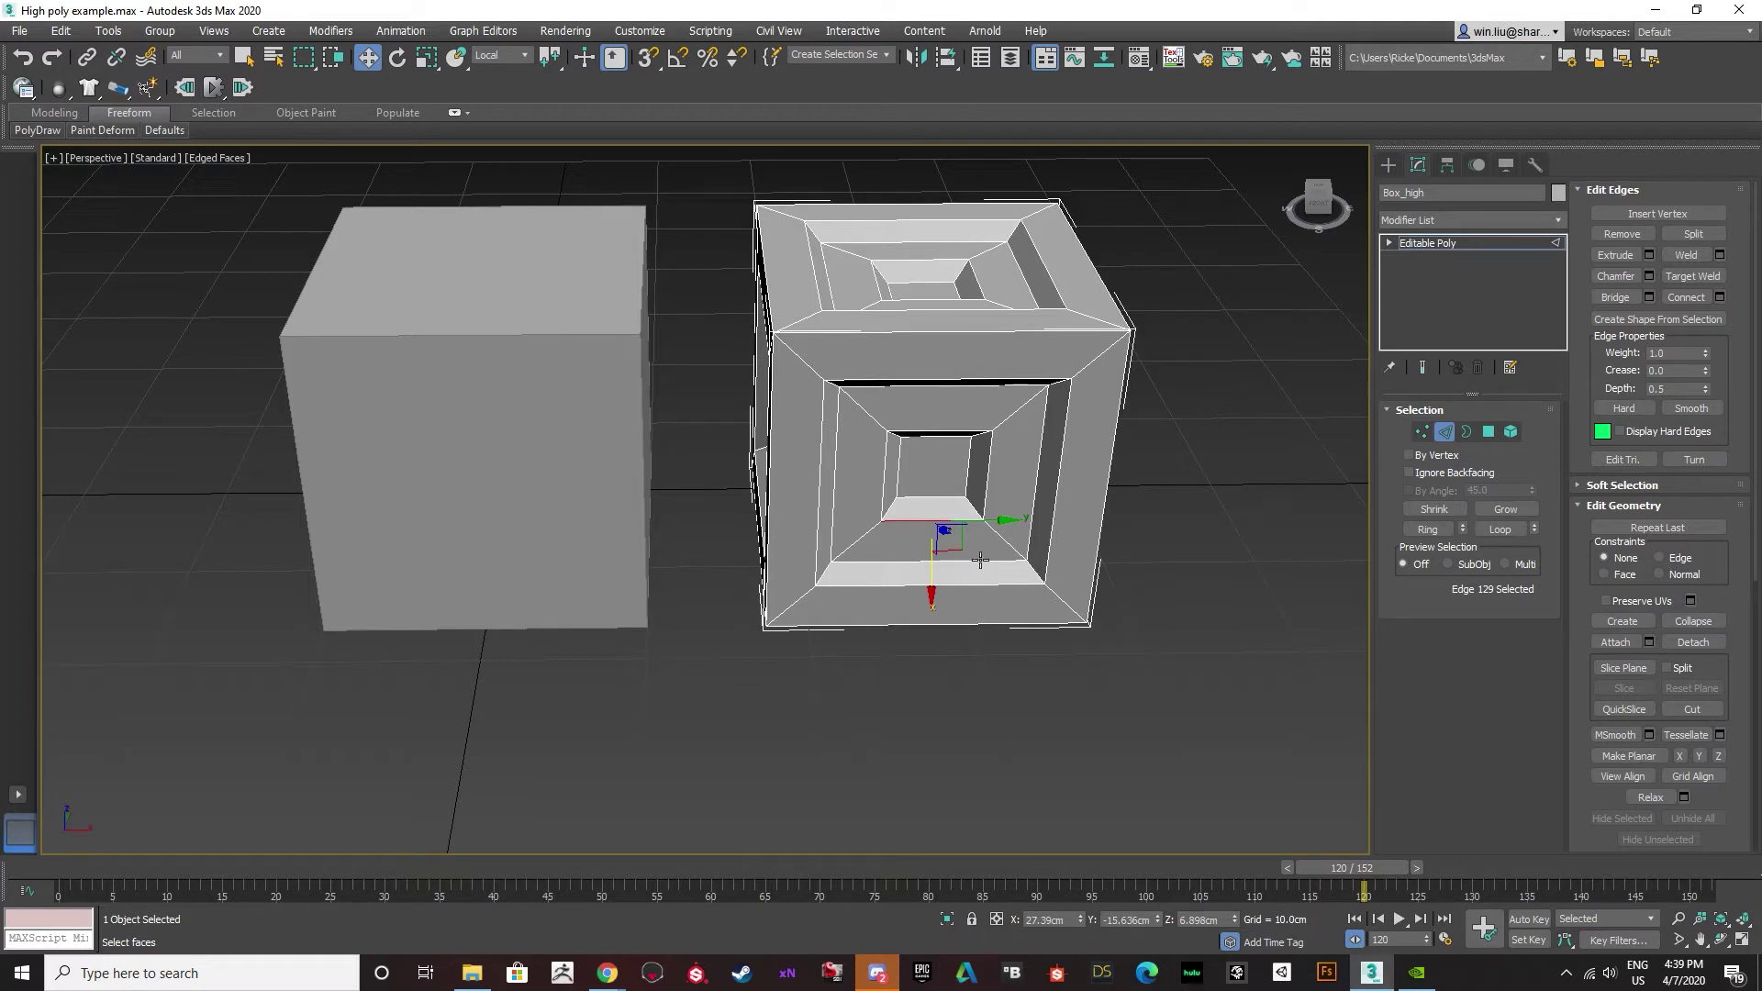
{"action": "middle_click_drag", "start_coordinate": [983, 557], "coordinate": [968, 557], "text": "alt"}
{"action": "left_click", "coordinate": [1446, 432]}
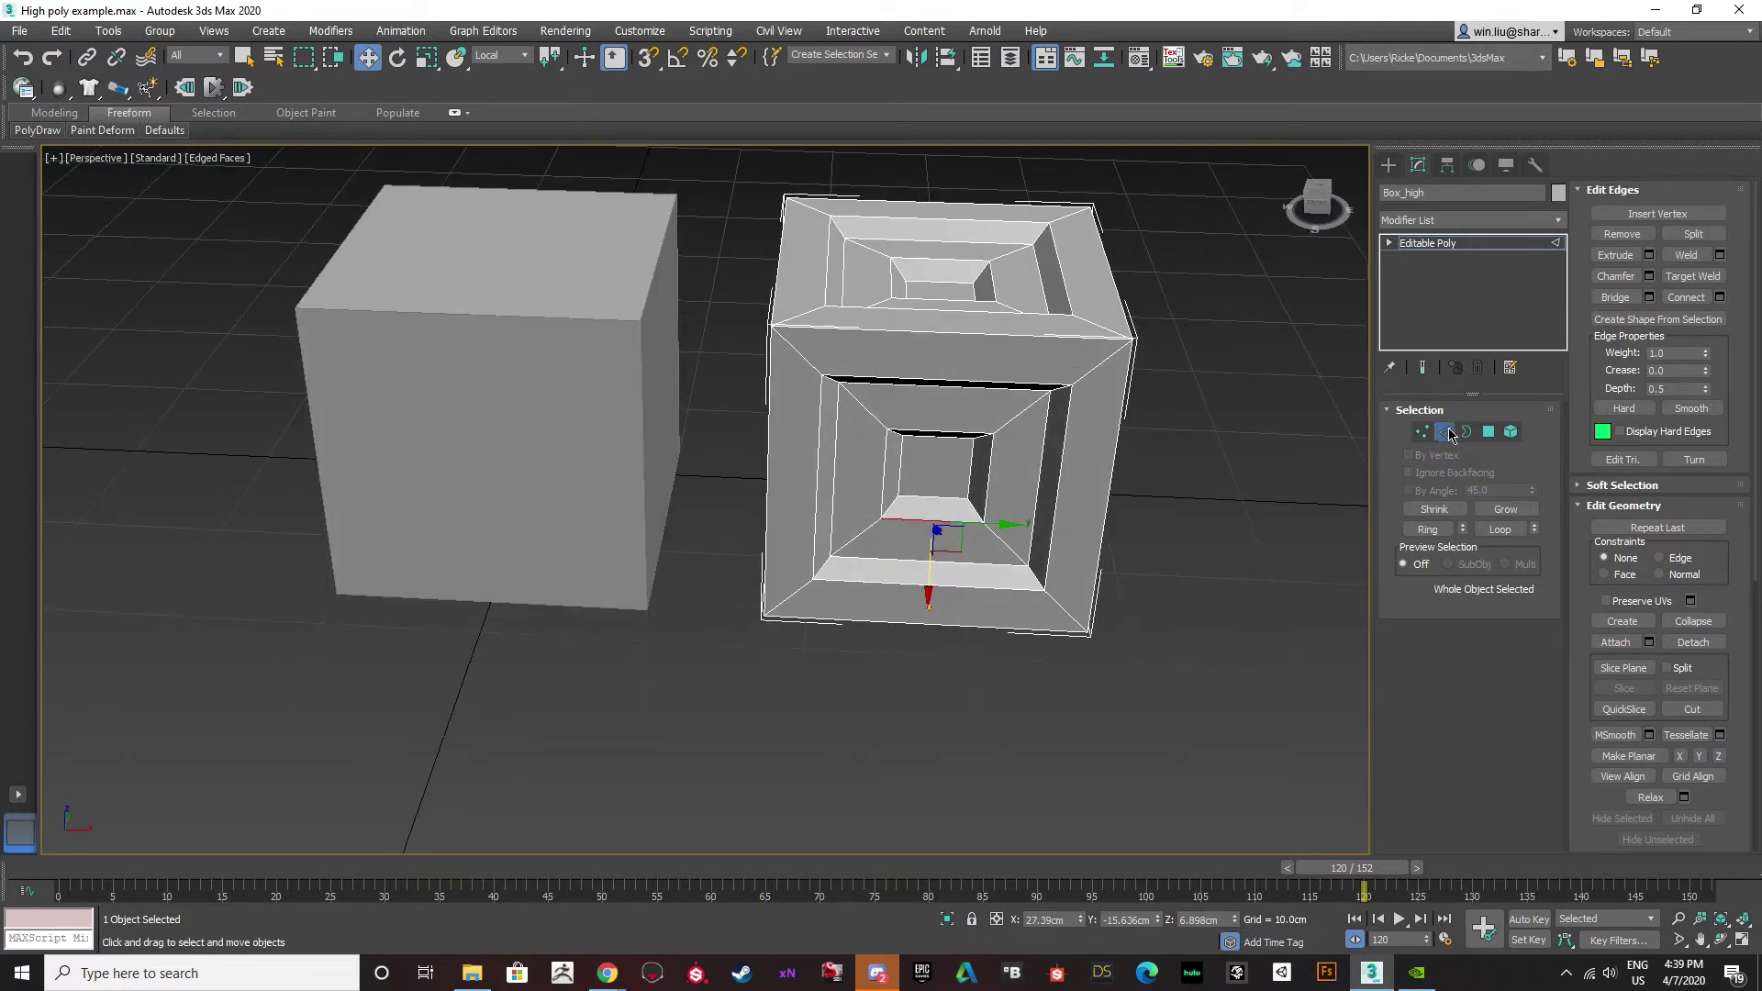
Add a TurboSmooth modifier to Box_high.
{"action": "left_click", "coordinate": [1559, 224]}
{"action": "left_click", "coordinate": [1560, 224]}
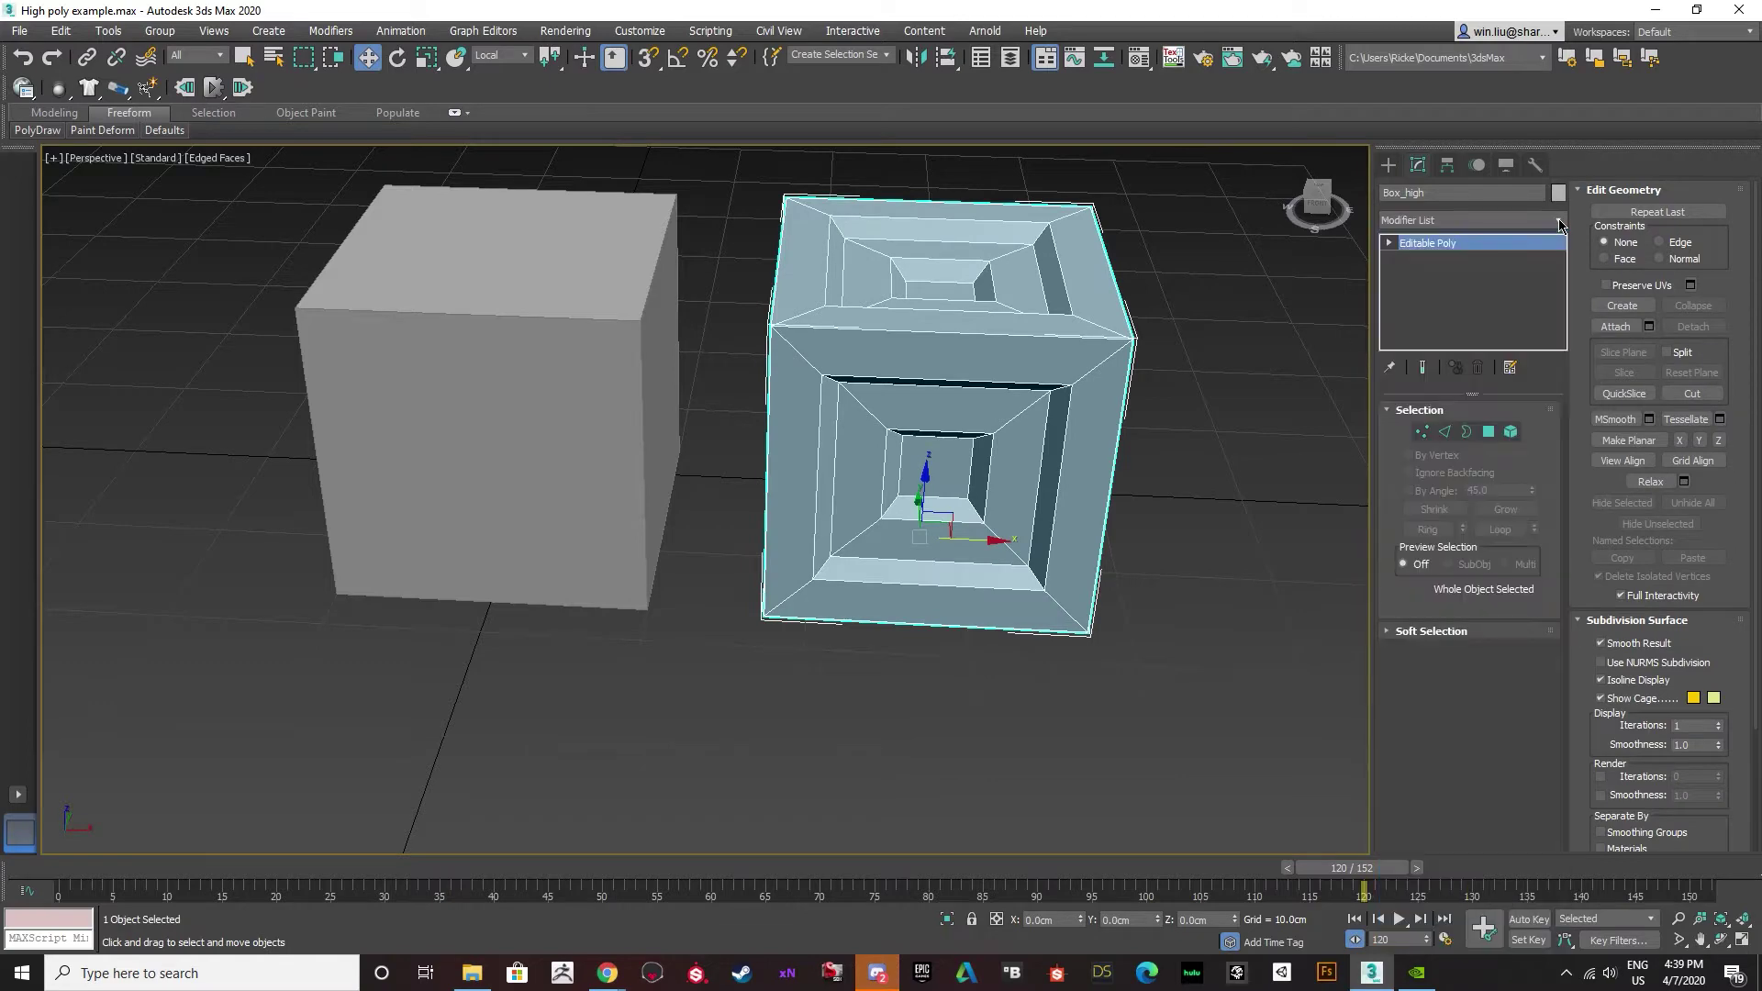
{"action": "left_click", "coordinate": [1560, 224]}
{"action": "type", "text": "turbo"}
{"action": "key", "text": "Return"}
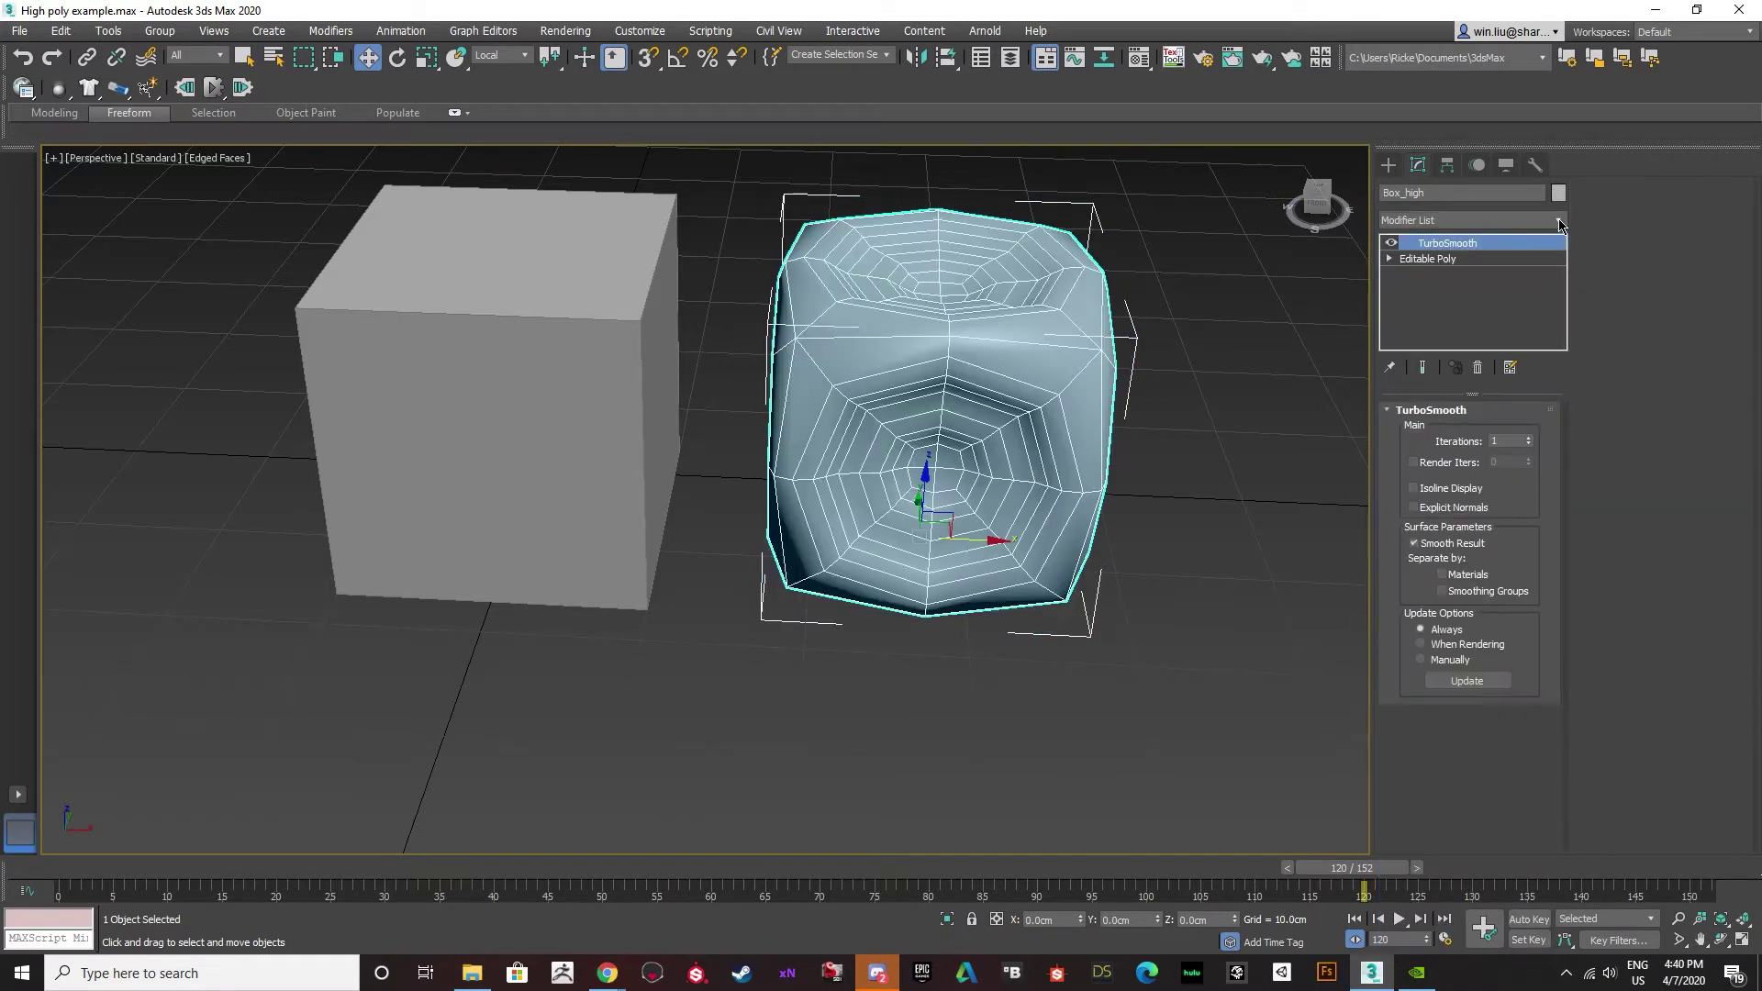
Check the smoothed box with edged faces hidden, show them again and return to its Editable Poly level.
{"action": "left_click", "coordinate": [1262, 517]}
{"action": "key", "text": "F4"}
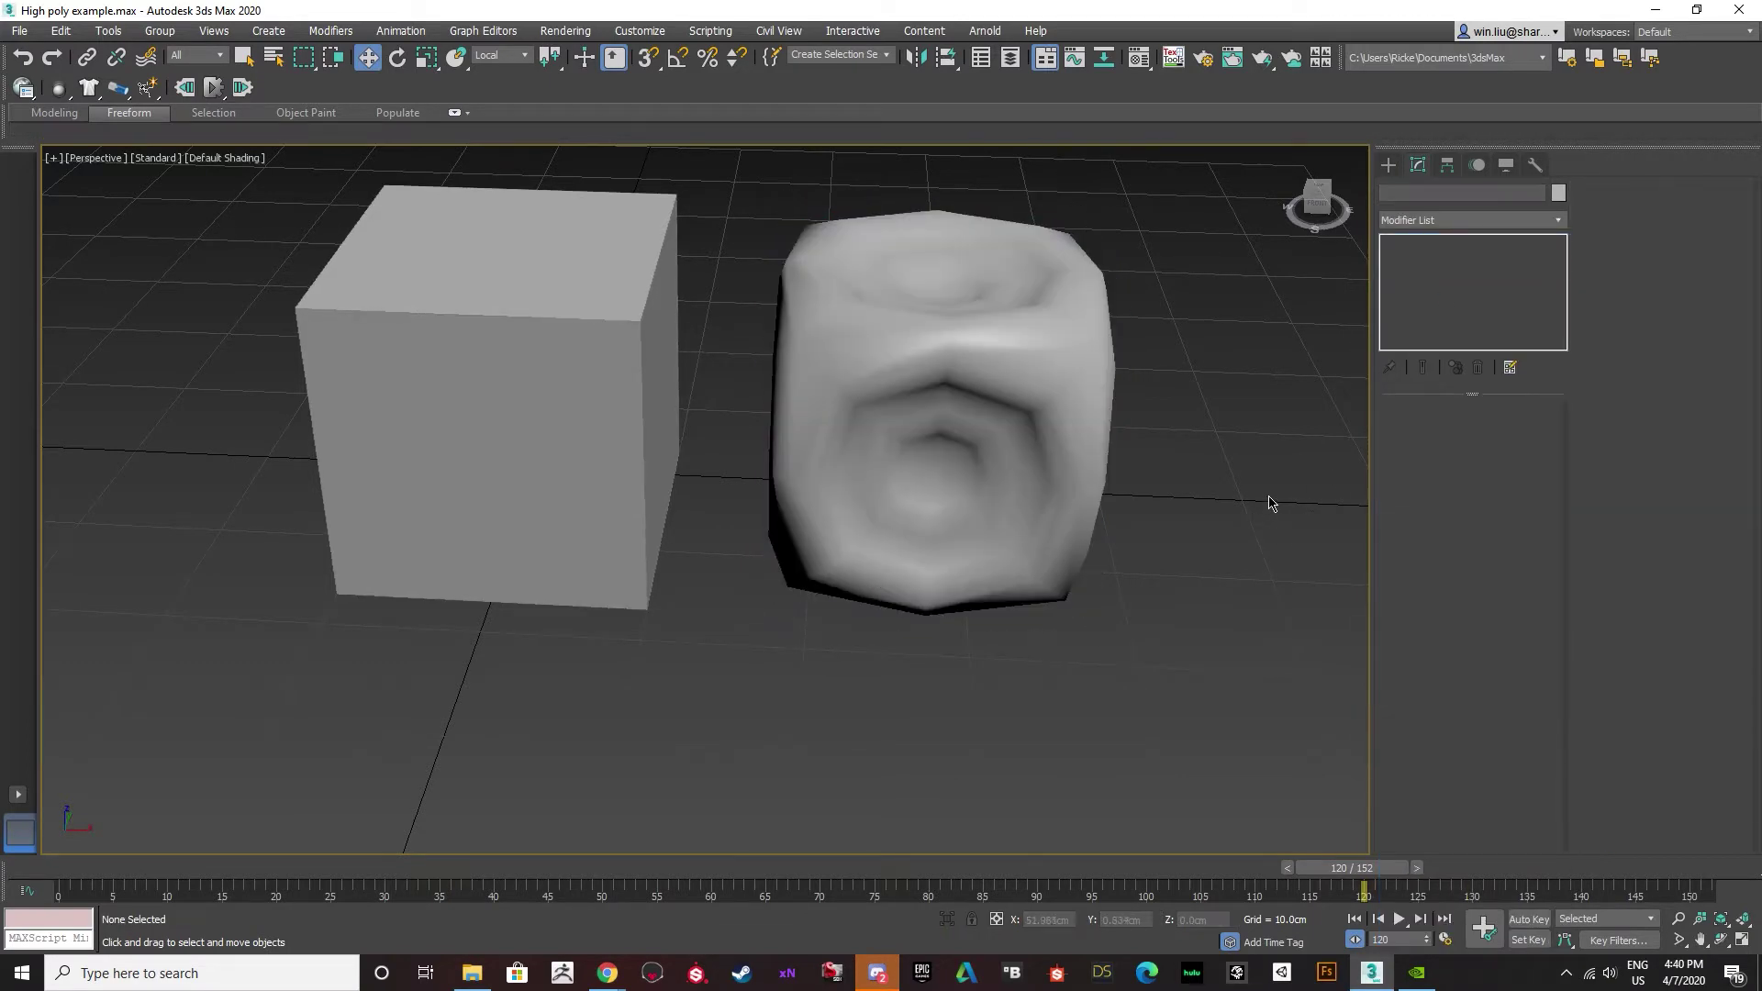
{"action": "left_click", "coordinate": [1063, 418]}
{"action": "middle_click_drag", "start_coordinate": [1092, 440], "coordinate": [1202, 452], "text": "alt"}
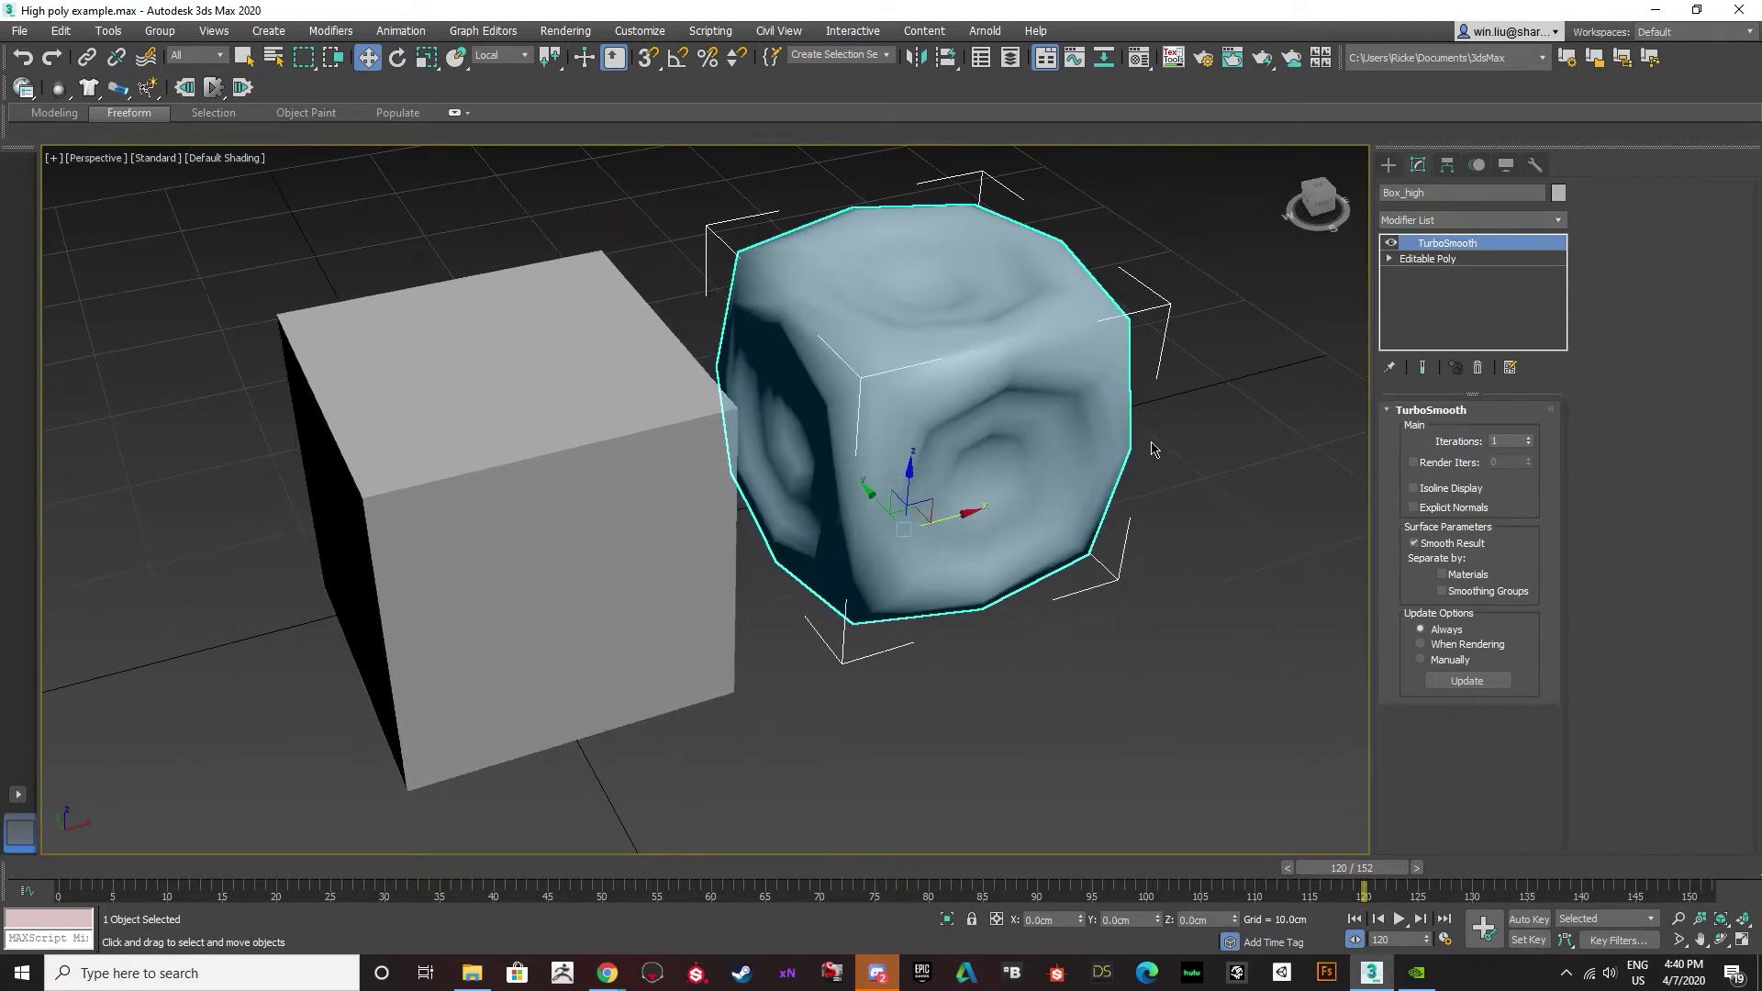
{"action": "key", "text": "F4"}
{"action": "left_click", "coordinate": [1451, 260]}
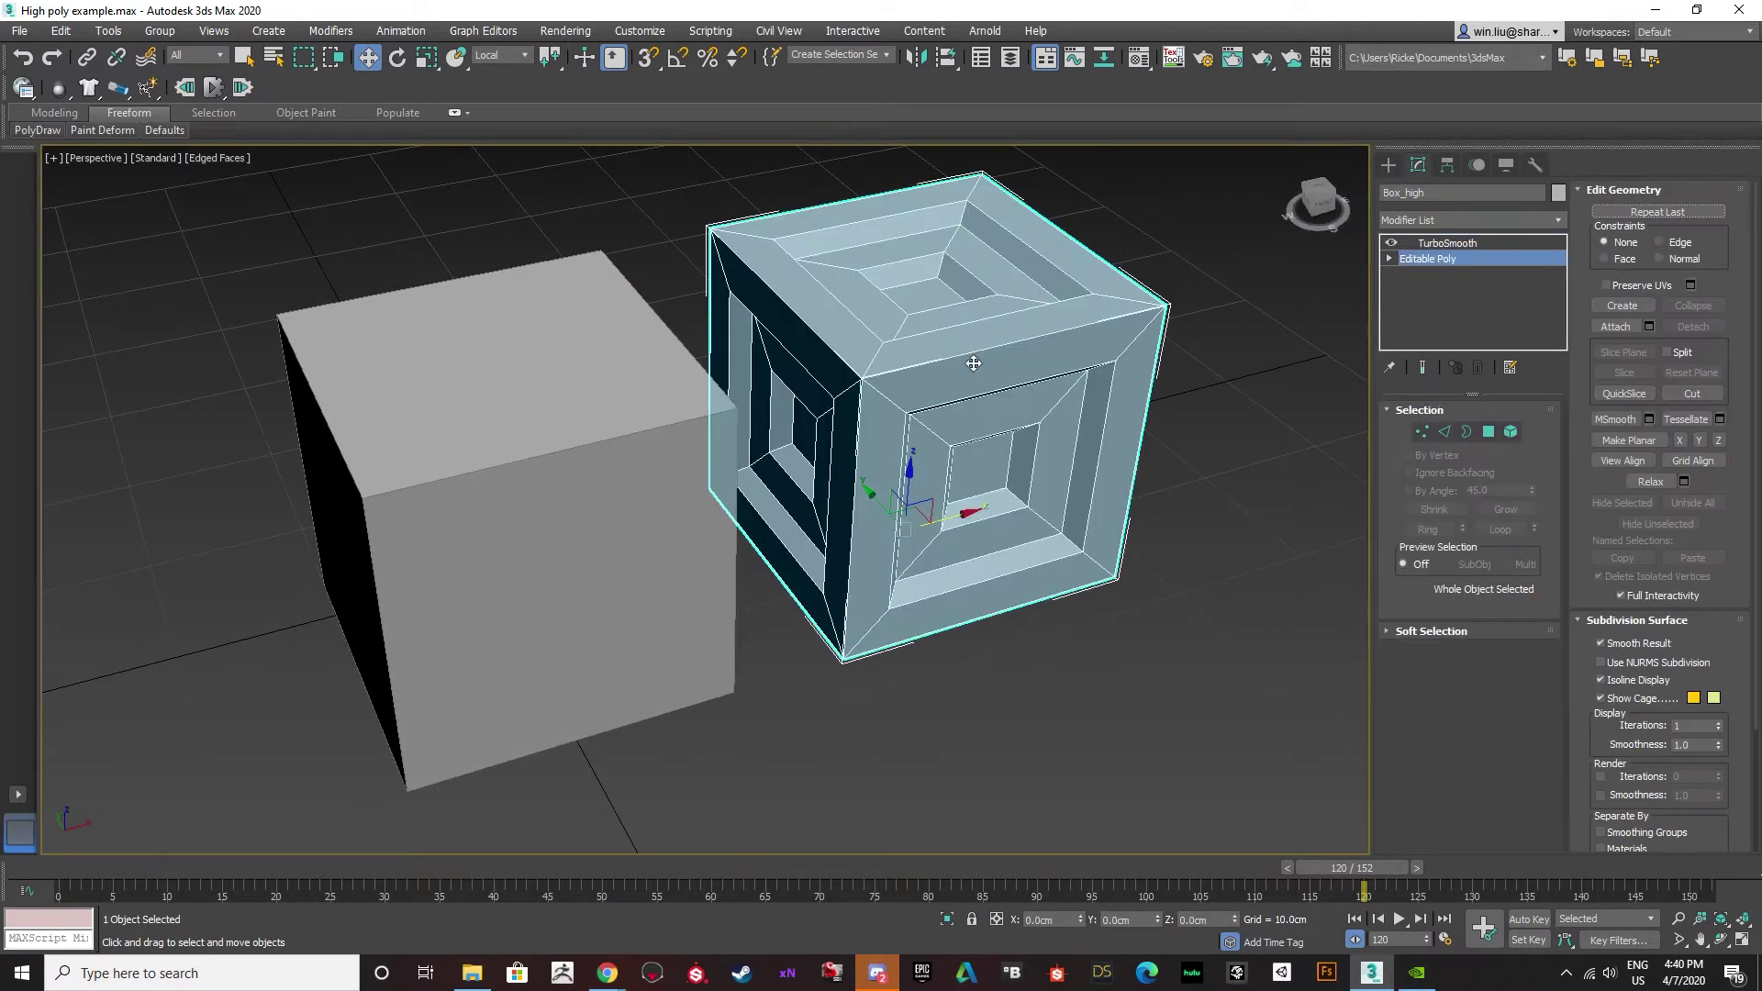
Compare Box_high's unsmoothed shape with its TurboSmooth result, then return to the Editable Poly level.
{"action": "mouse_move", "coordinate": [972, 364]}
{"action": "middle_mouse_down", "text": "alt"}
{"action": "mouse_move", "coordinate": [1009, 363]}
{"action": "mouse_move", "coordinate": [977, 357]}
{"action": "middle_mouse_up", "text": "alt"}
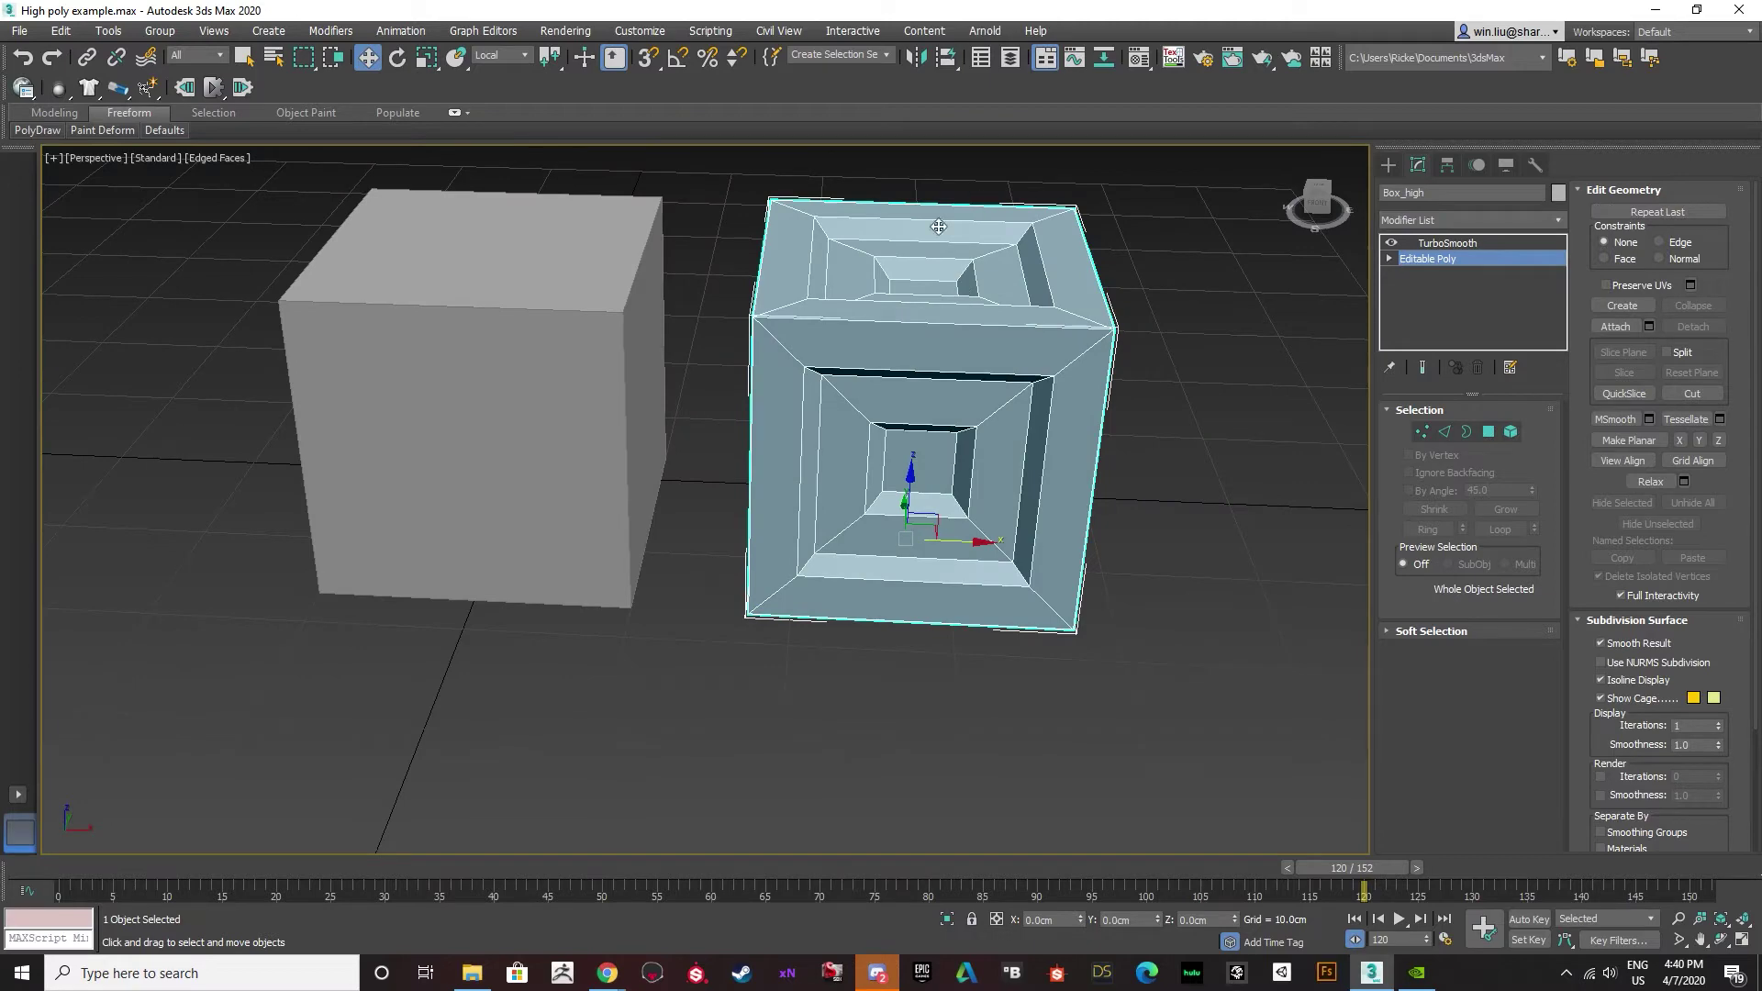
{"action": "middle_click_drag", "start_coordinate": [953, 524], "coordinate": [965, 523], "text": "alt"}
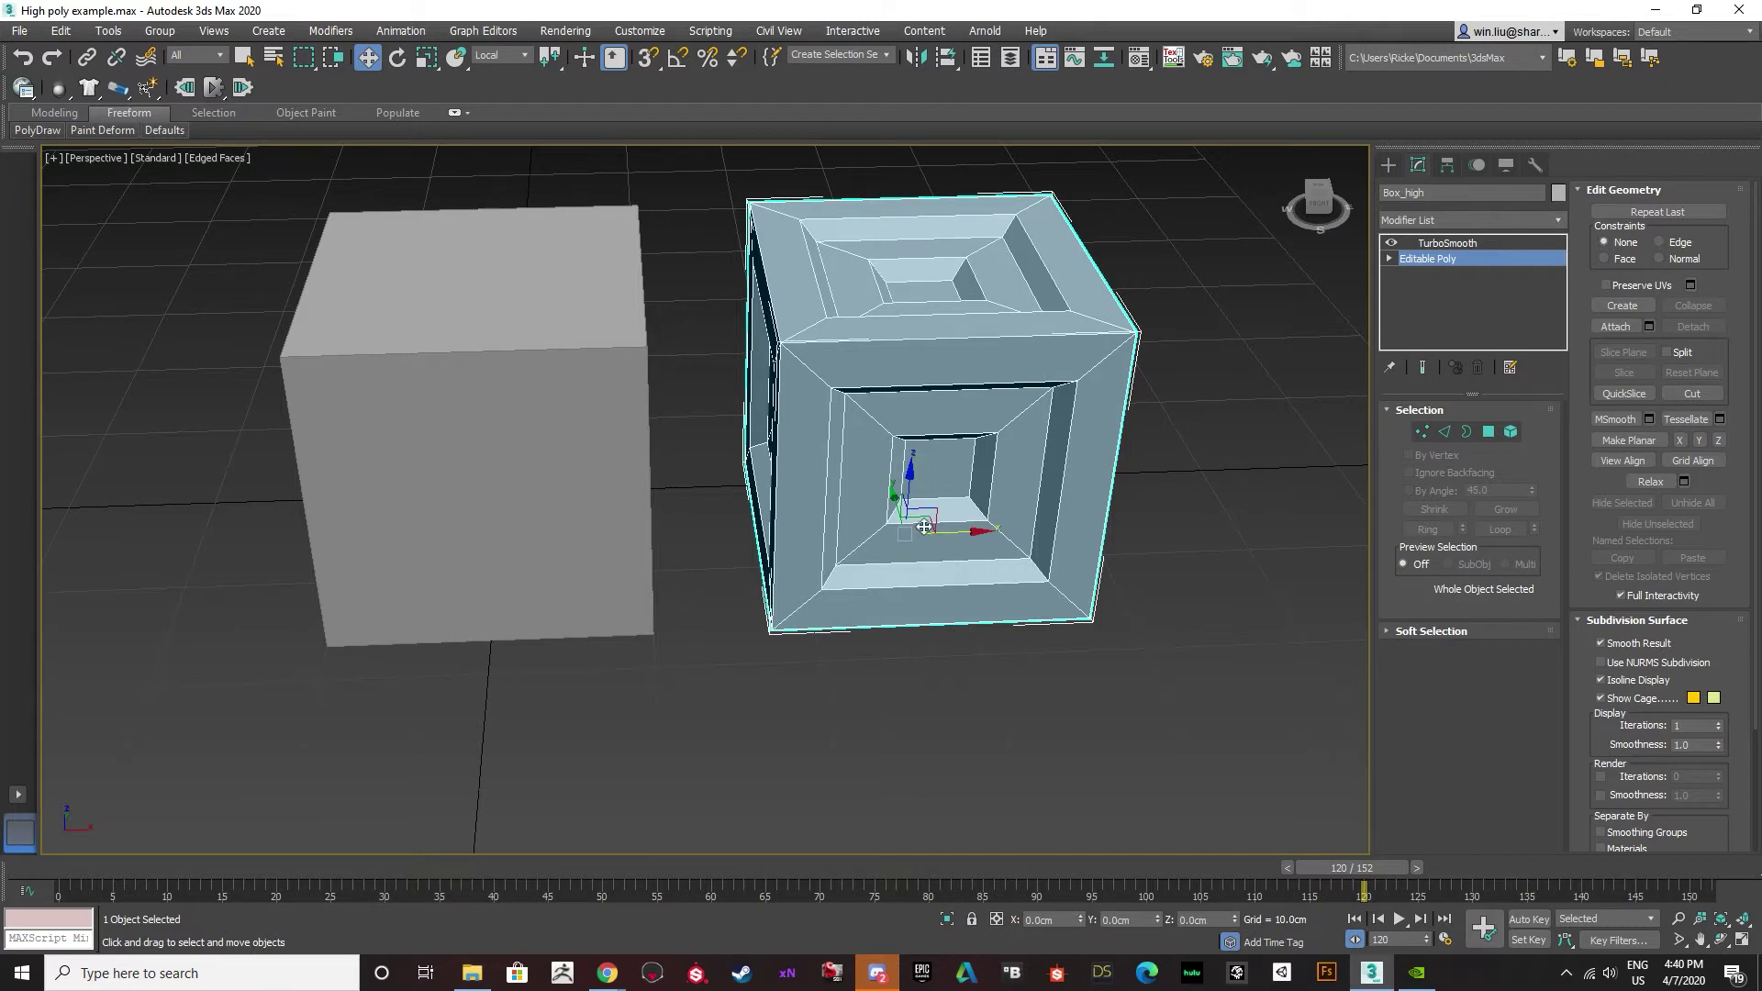
{"action": "left_click", "coordinate": [1450, 243]}
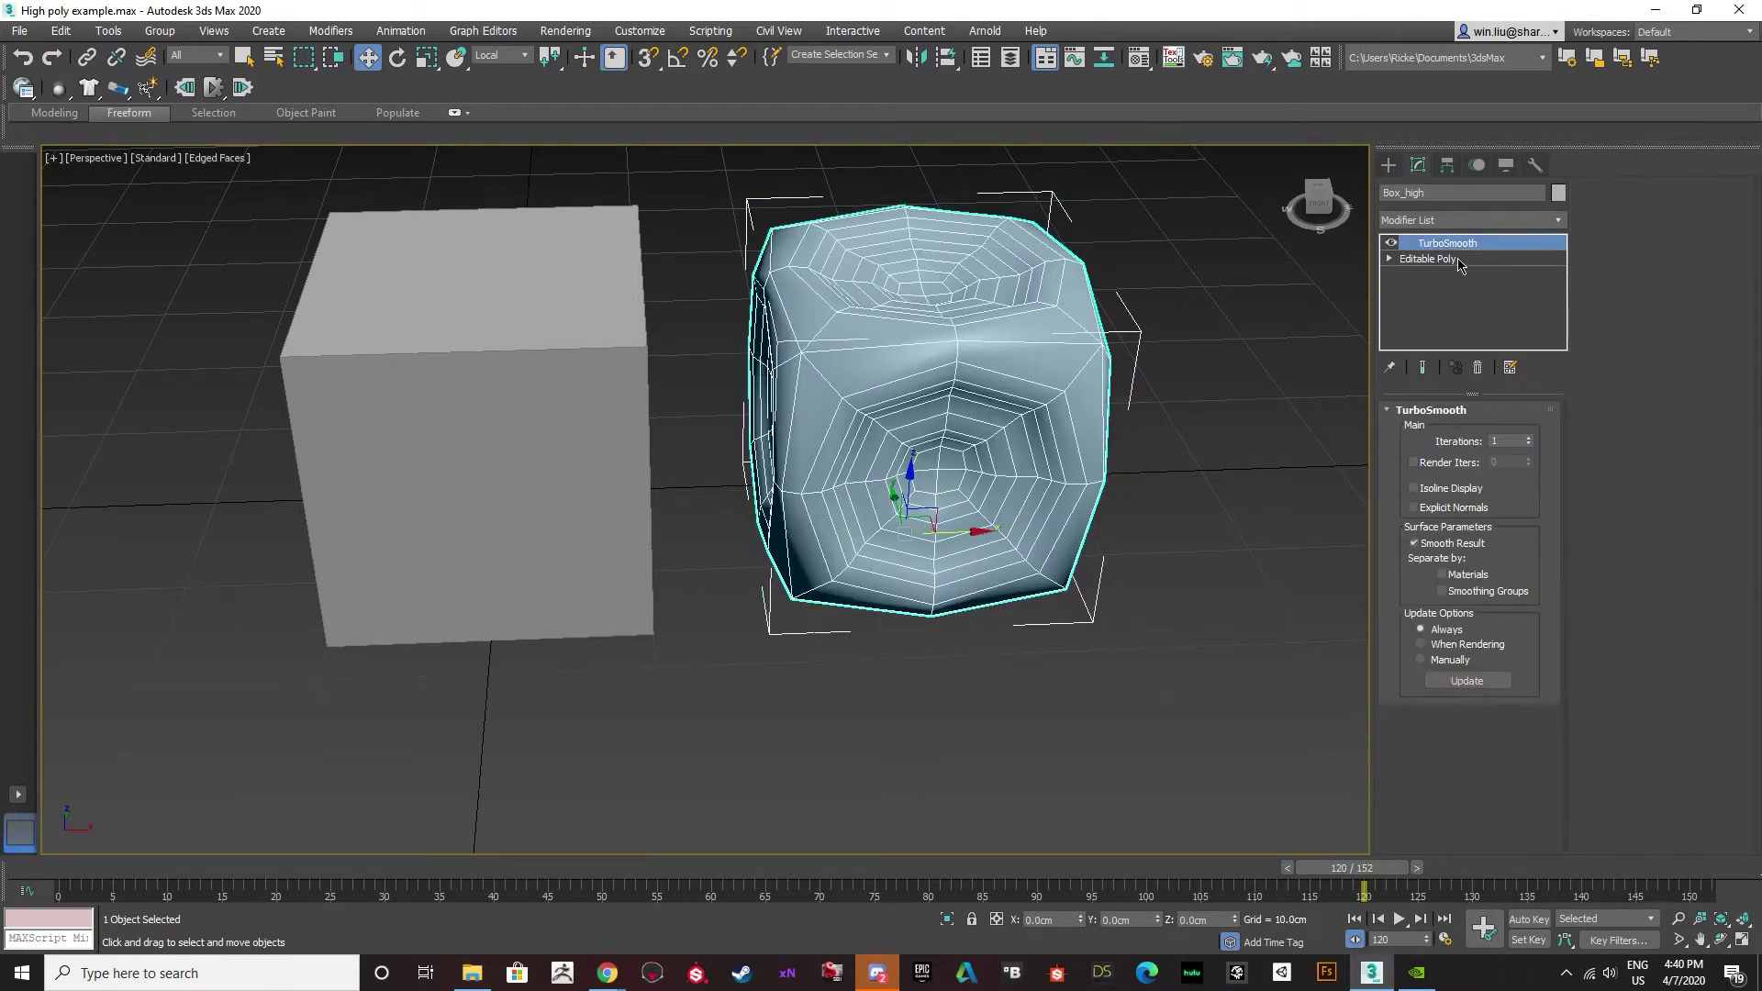
{"action": "left_click", "coordinate": [1451, 259]}
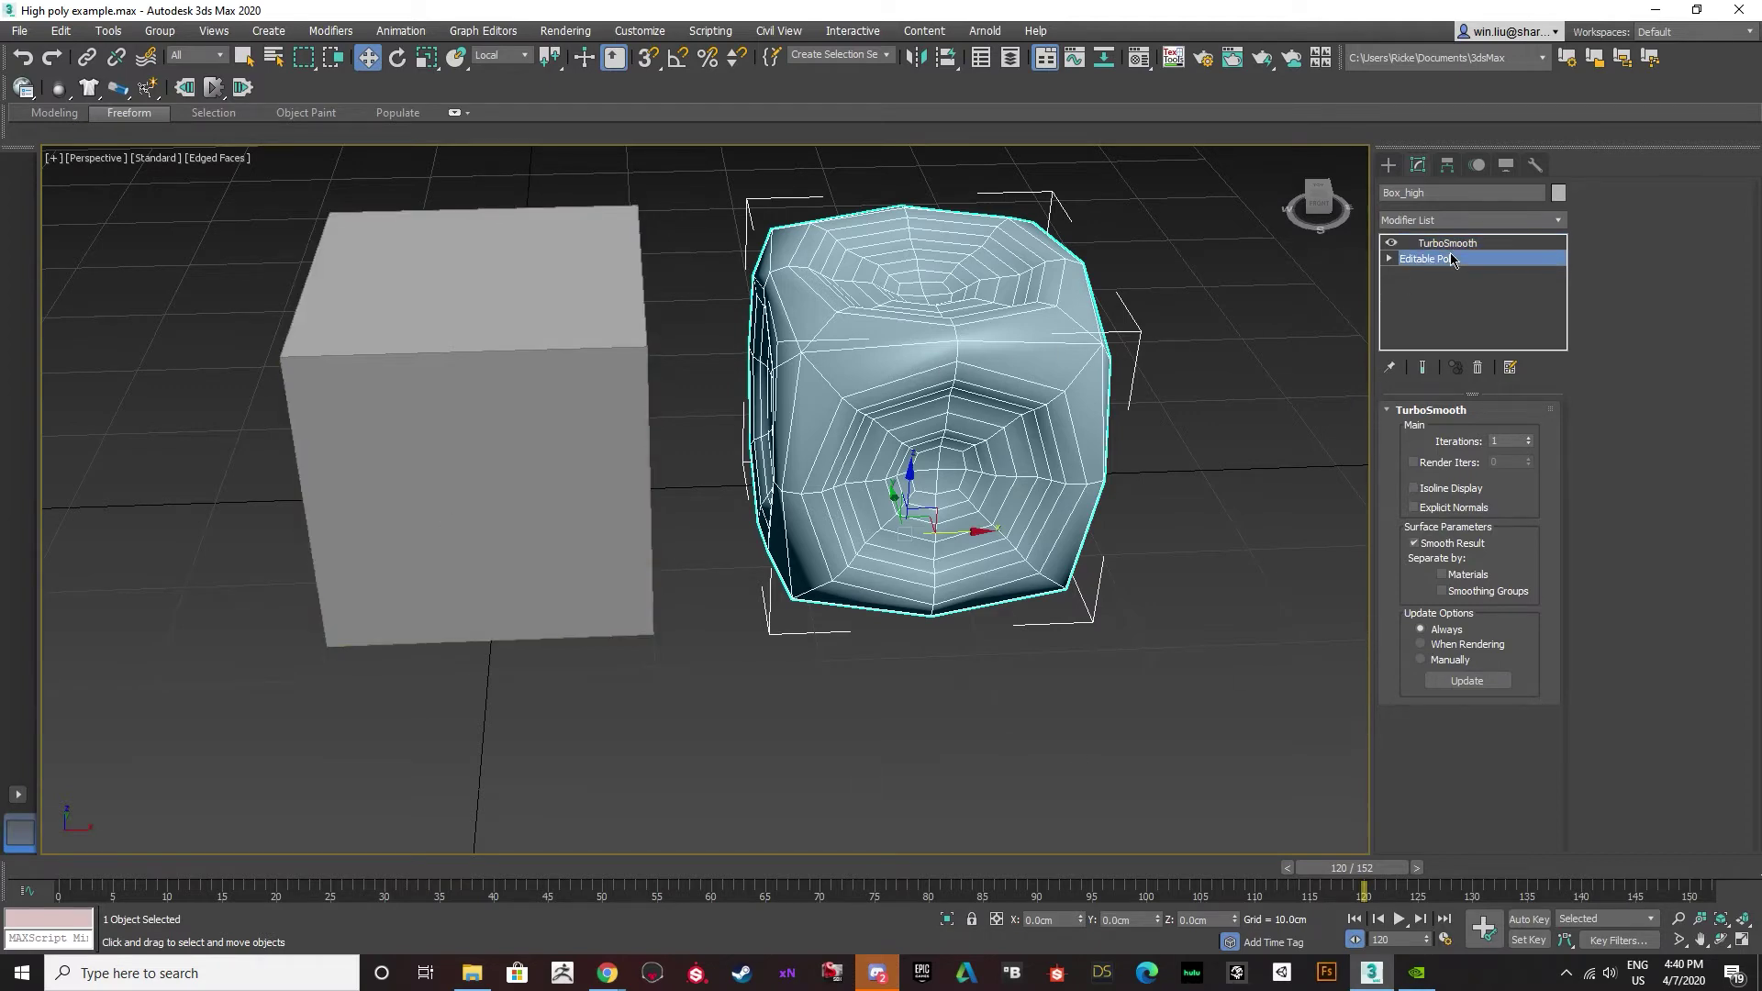
Enter edge editing on Box_high and examine the edges meeting at its upper front corner and around the front recess.
{"action": "left_click", "coordinate": [1444, 435]}
{"action": "middle_click_drag", "start_coordinate": [1083, 500], "coordinate": [1018, 473], "text": "alt"}
{"action": "scroll", "coordinate": [925, 505], "scroll_direction": "up", "scroll_amount": 3}
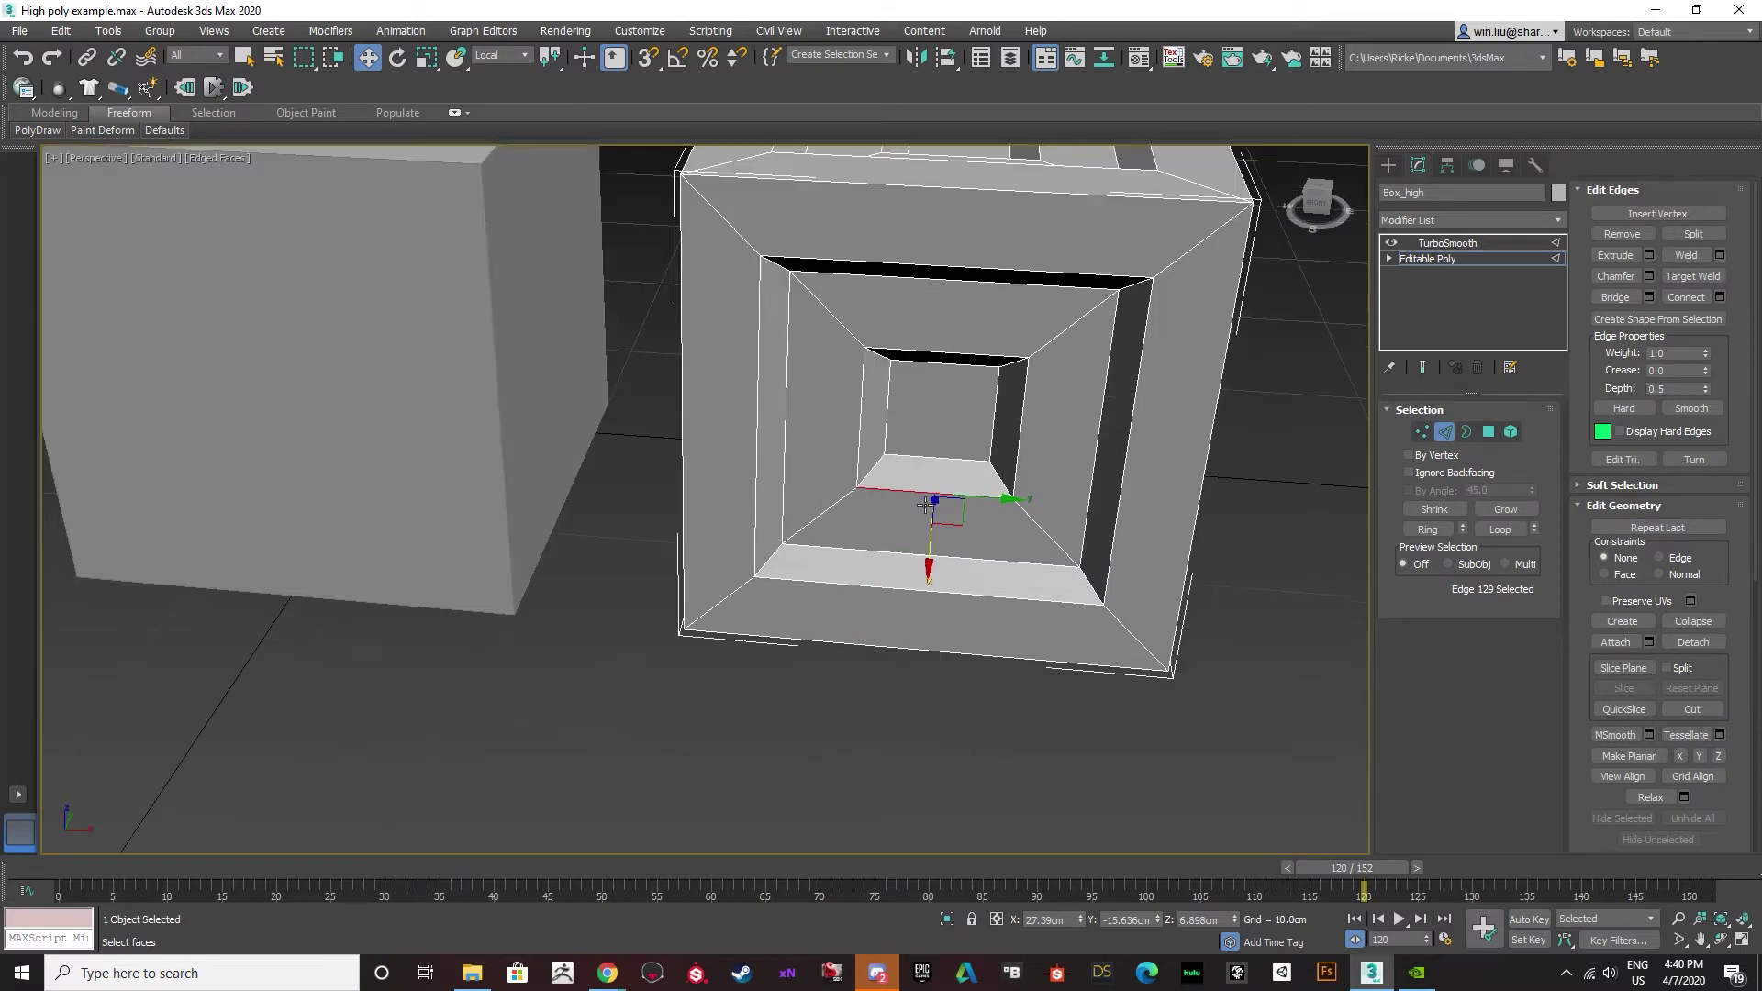
{"action": "middle_click_drag", "start_coordinate": [903, 535], "coordinate": [775, 432], "text": "alt"}
{"action": "scroll", "coordinate": [661, 484], "scroll_direction": "up", "scroll_amount": 5}
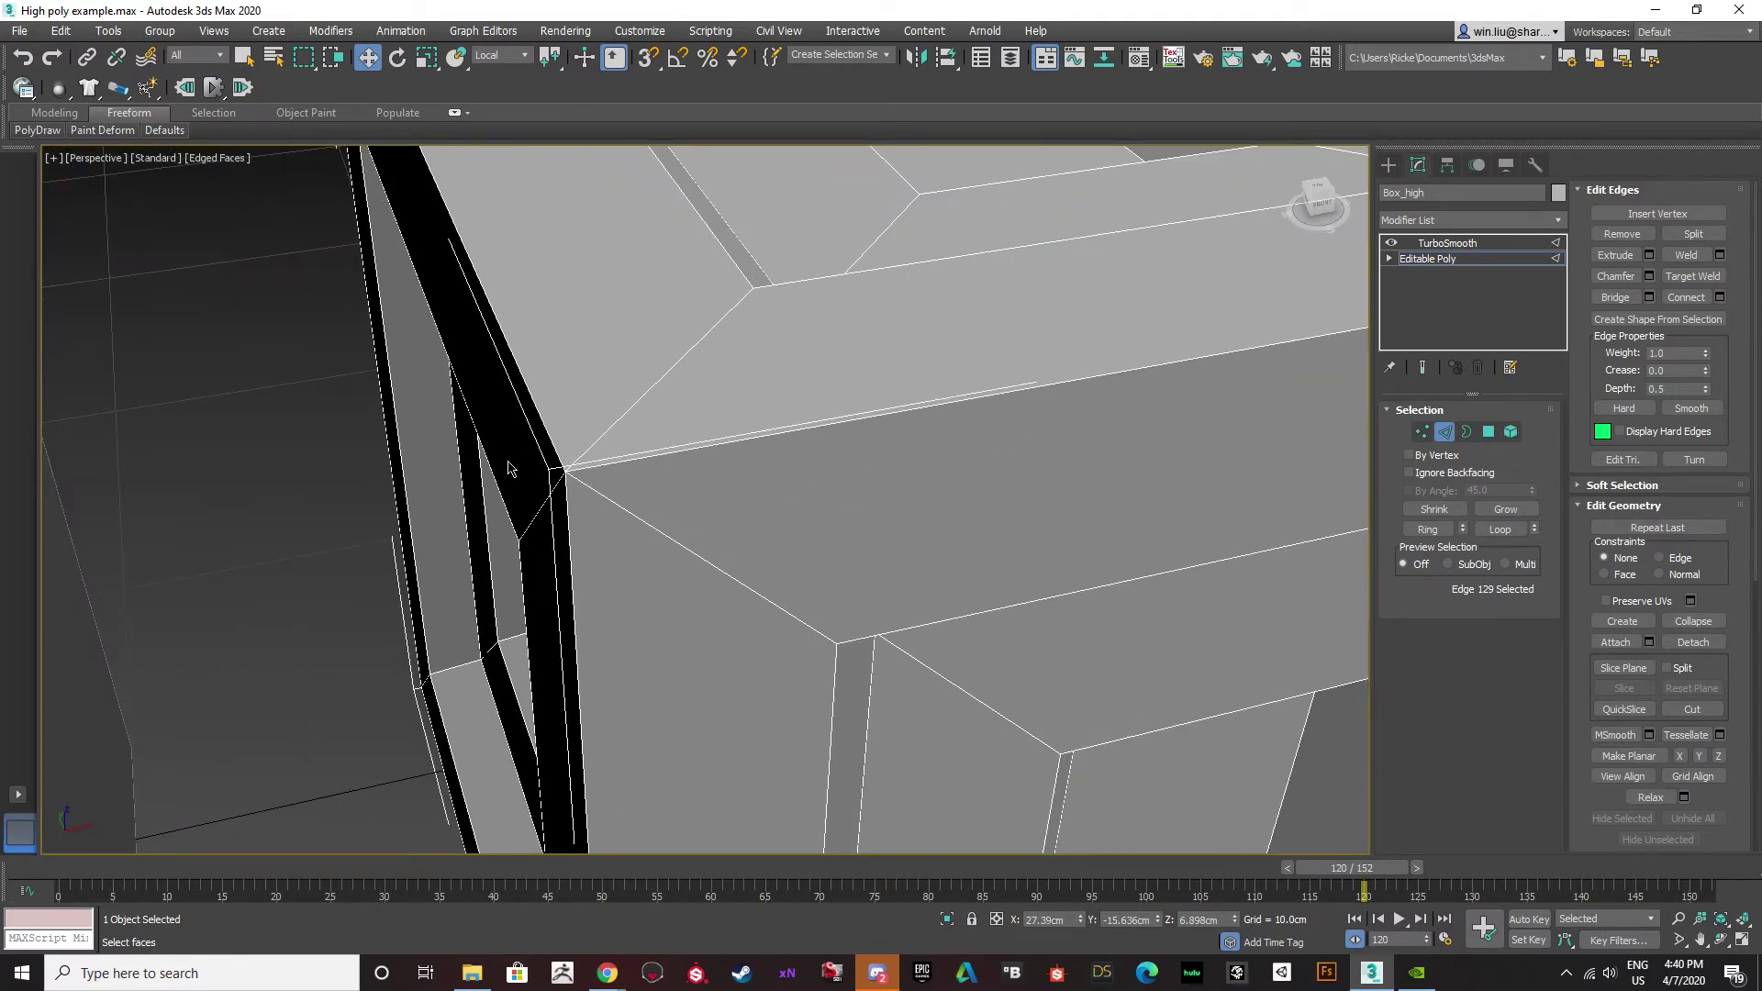
{"action": "scroll", "coordinate": [585, 473], "scroll_direction": "up", "scroll_amount": 2}
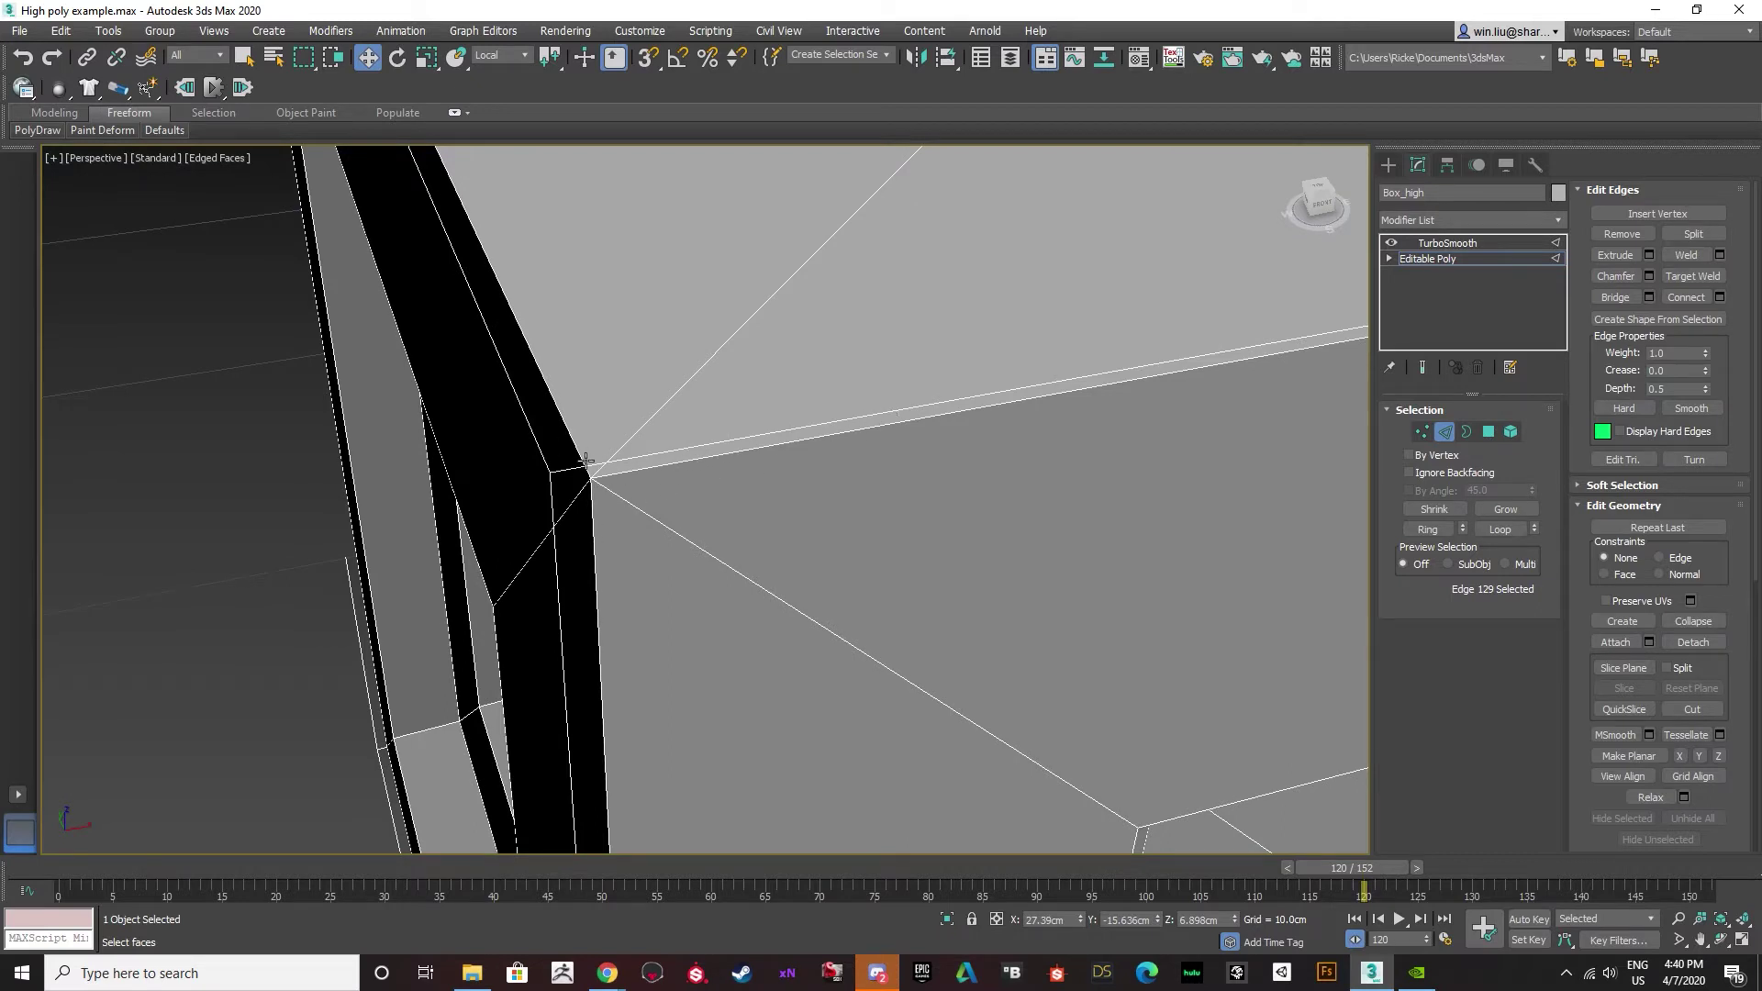
{"action": "middle_click_drag", "start_coordinate": [632, 484], "coordinate": [622, 511], "text": "alt"}
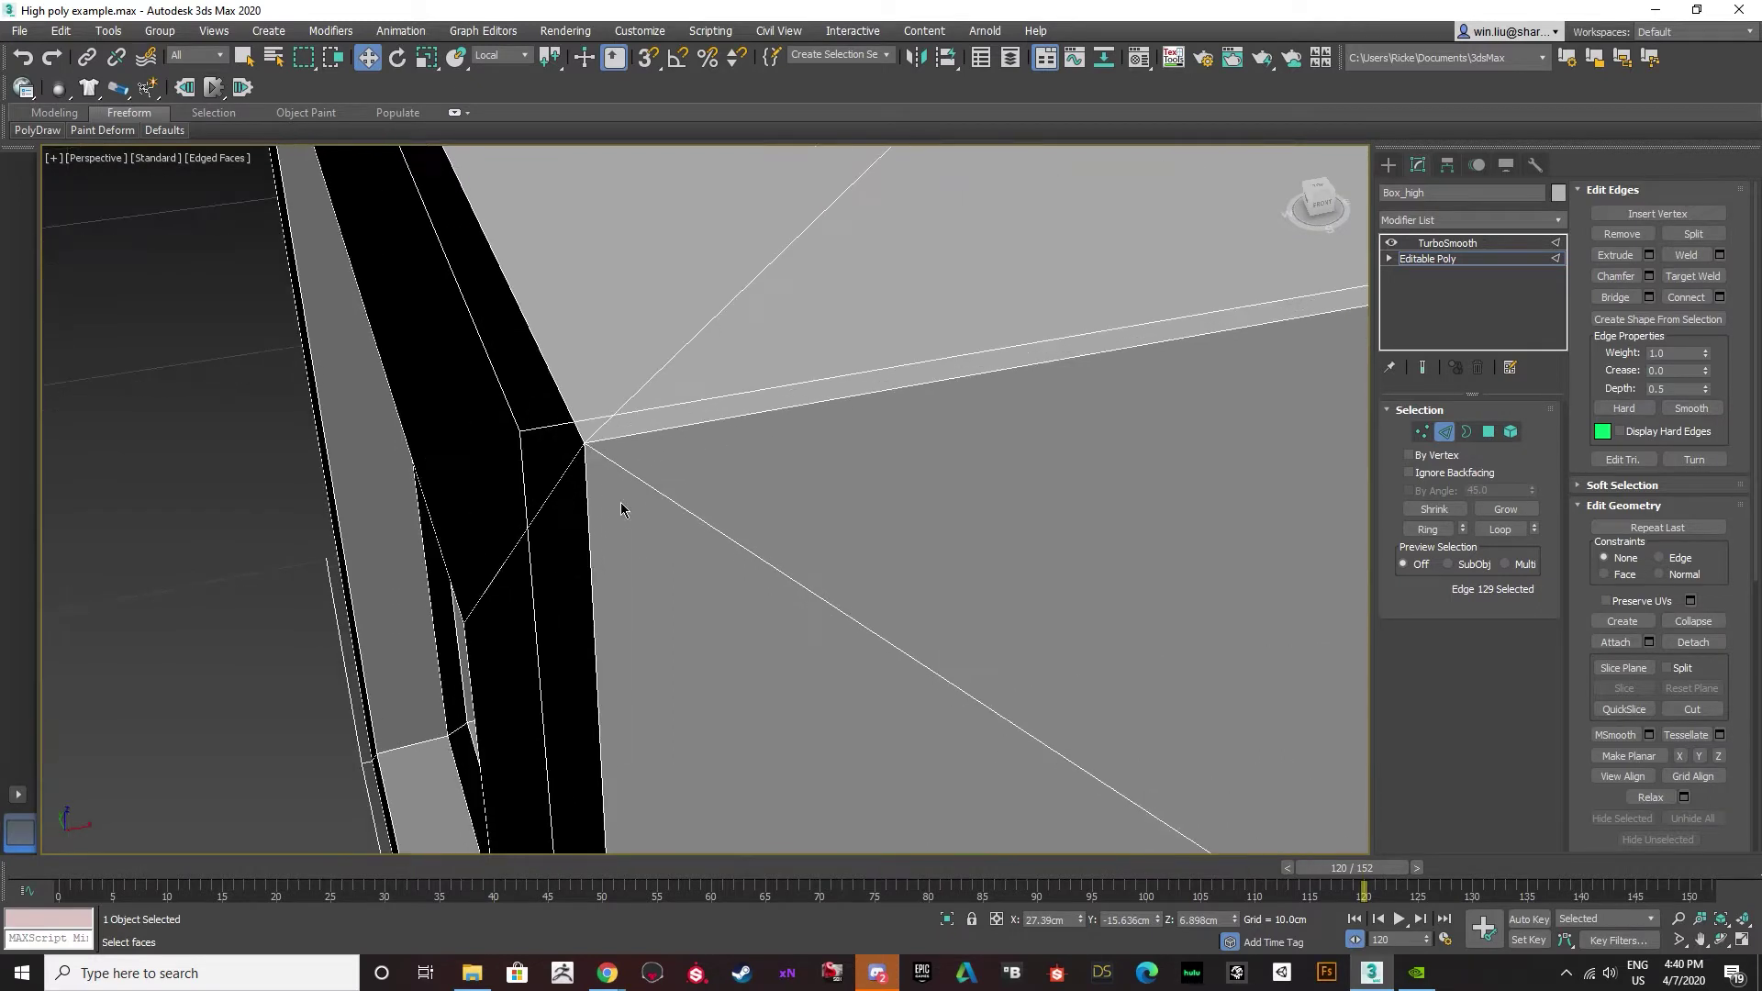
{"action": "scroll", "coordinate": [658, 432], "scroll_direction": "down", "scroll_amount": 15}
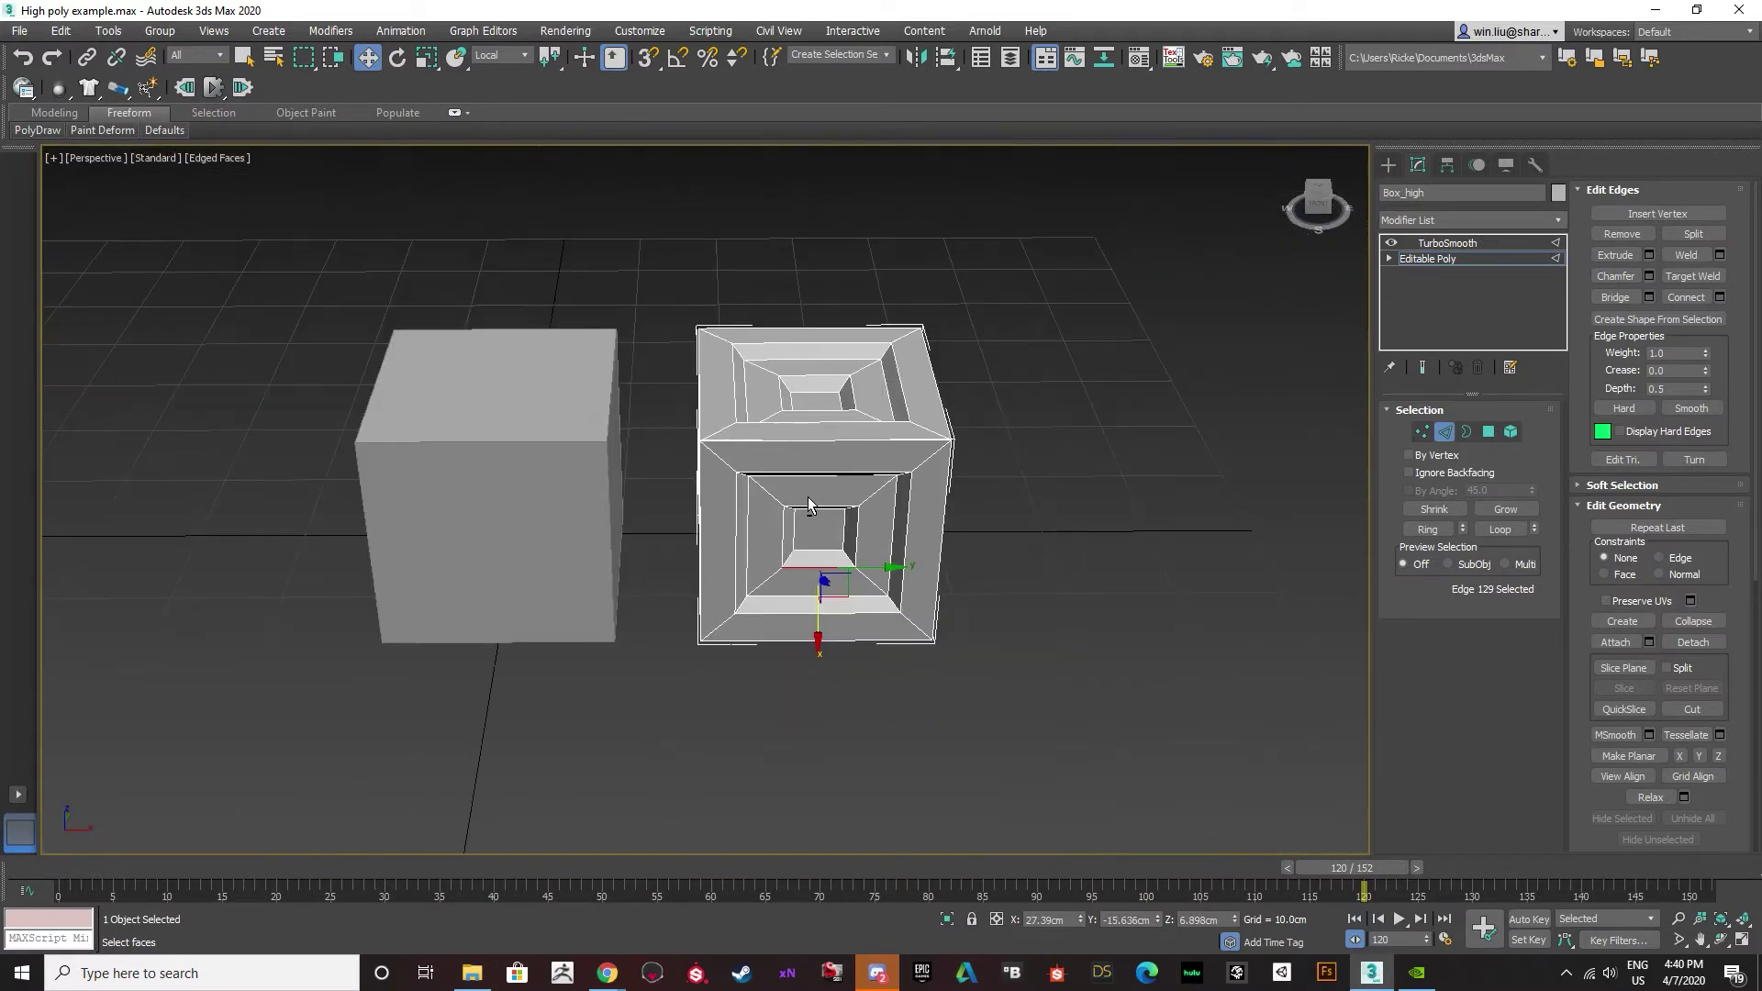
{"action": "middle_click_drag", "start_coordinate": [808, 504], "coordinate": [806, 490], "text": "alt"}
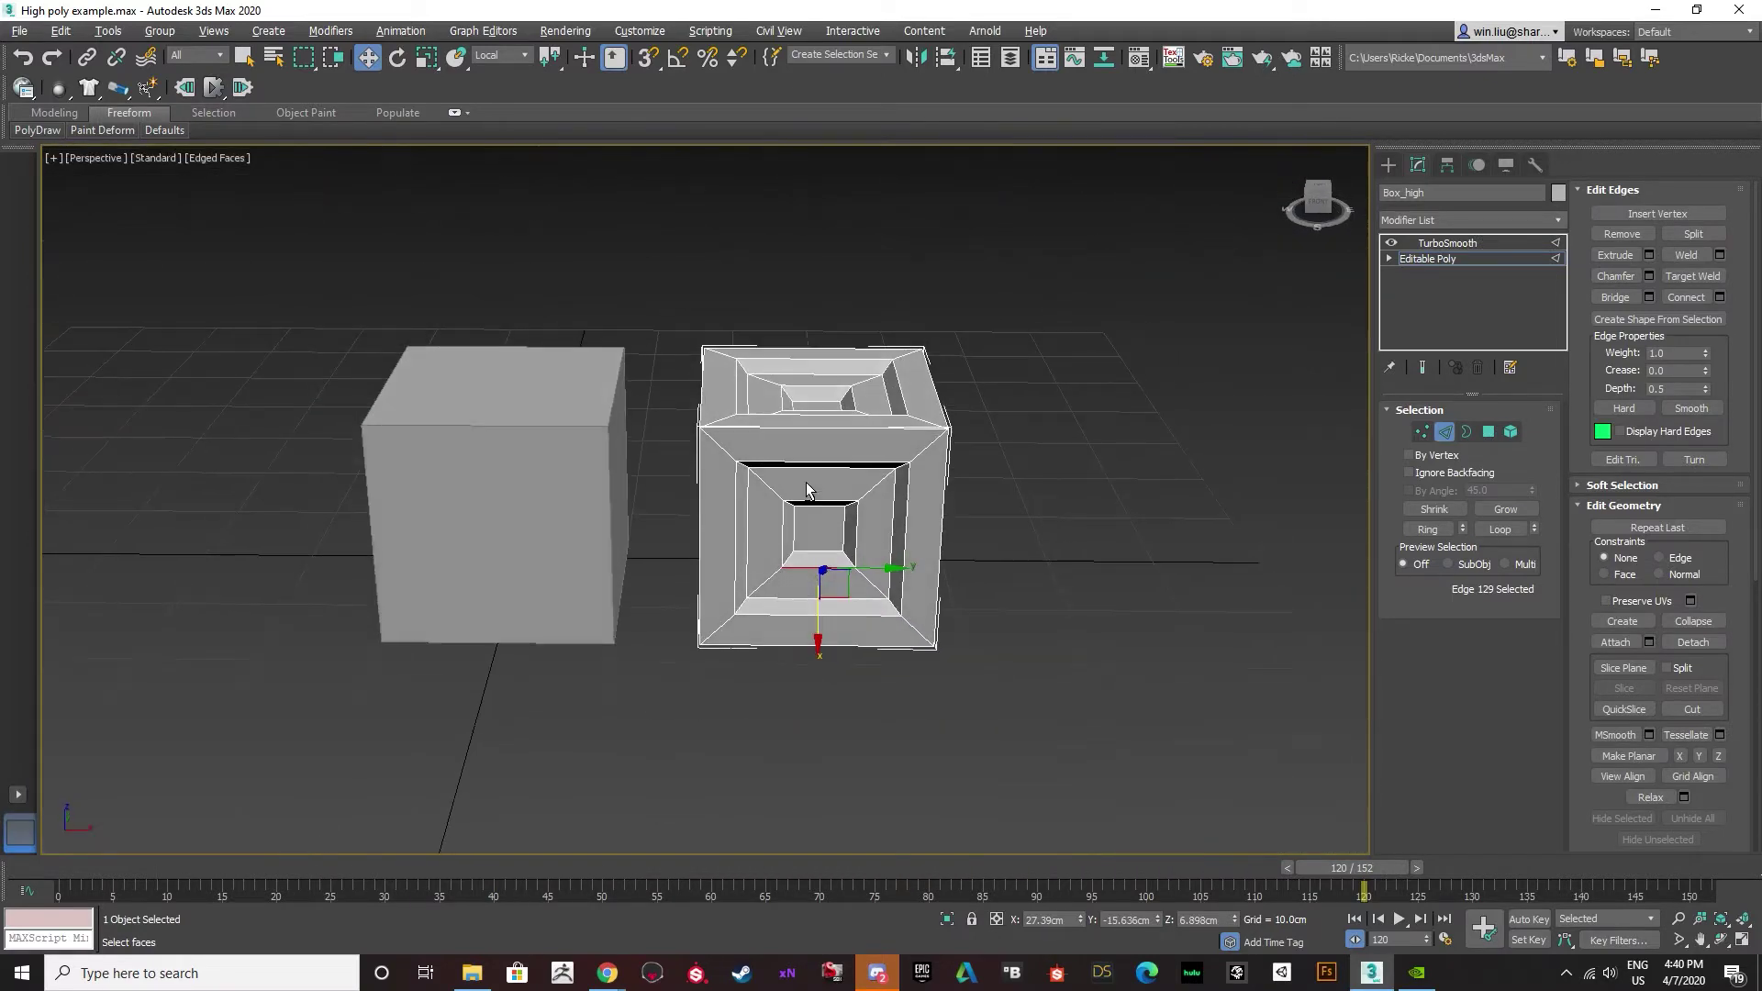
{"action": "scroll", "coordinate": [818, 563], "scroll_direction": "up", "scroll_amount": 5}
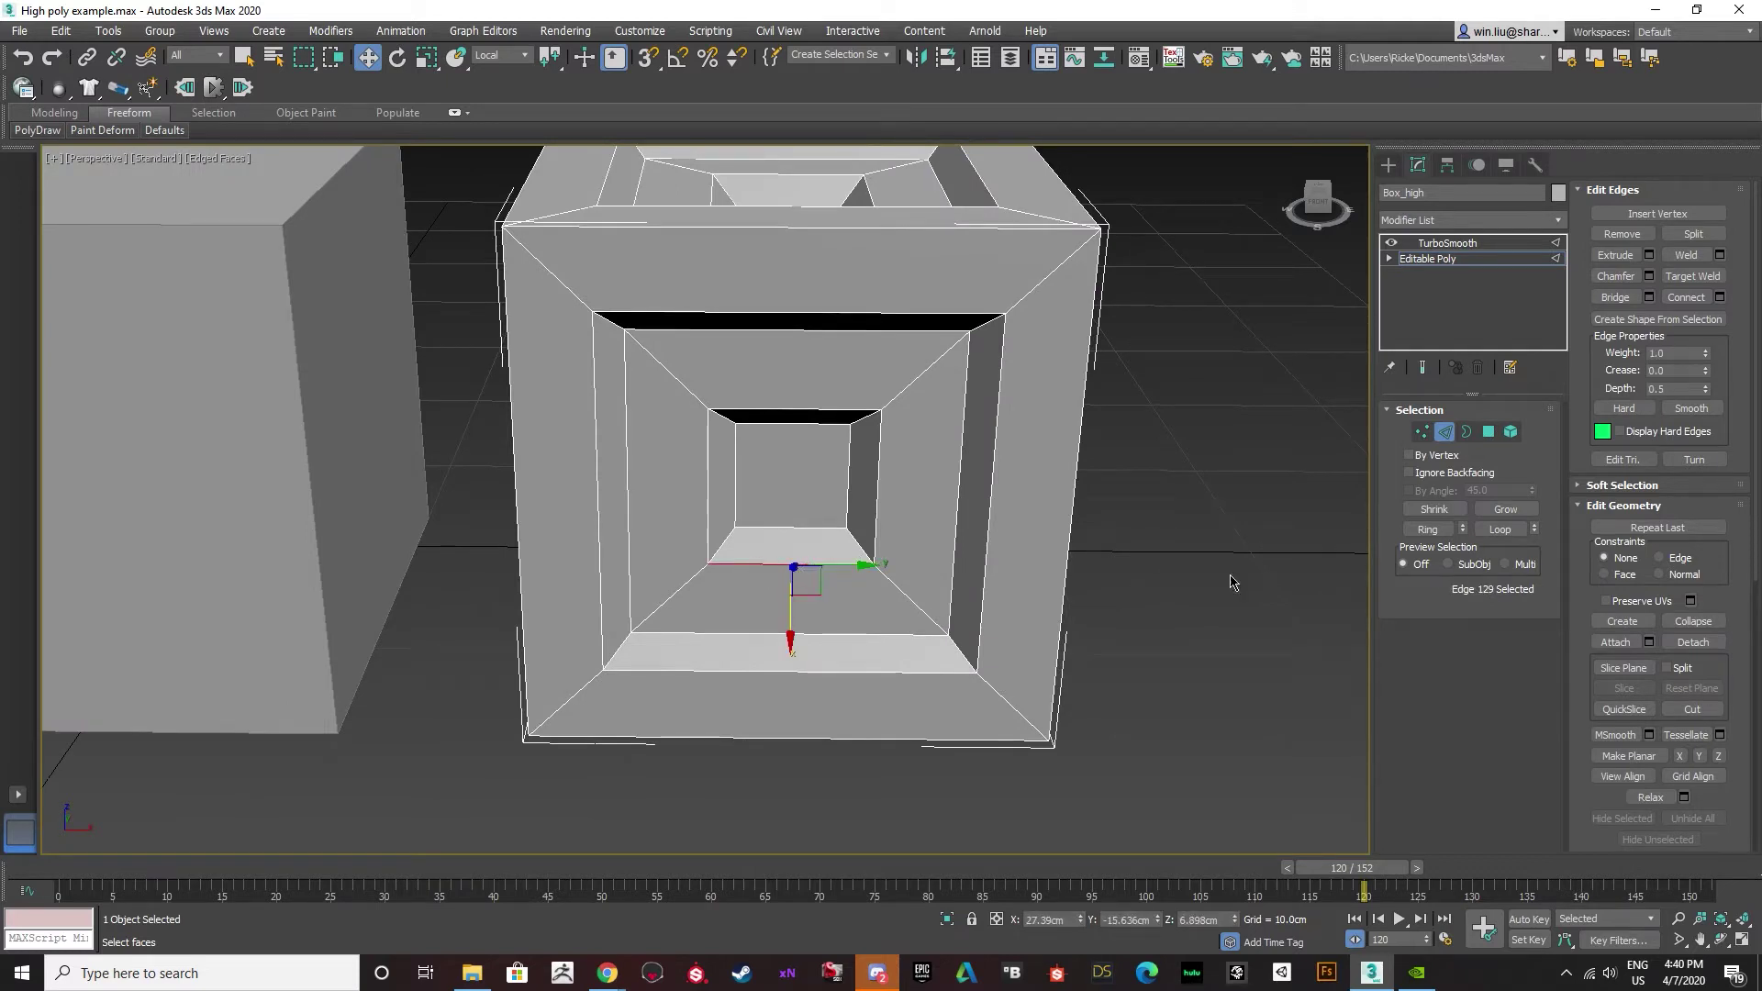
Select the full ring of horizontal edges from the selected recess edge and connect them with 2 segments and a pinch of 98.
{"action": "left_click", "coordinate": [1428, 531]}
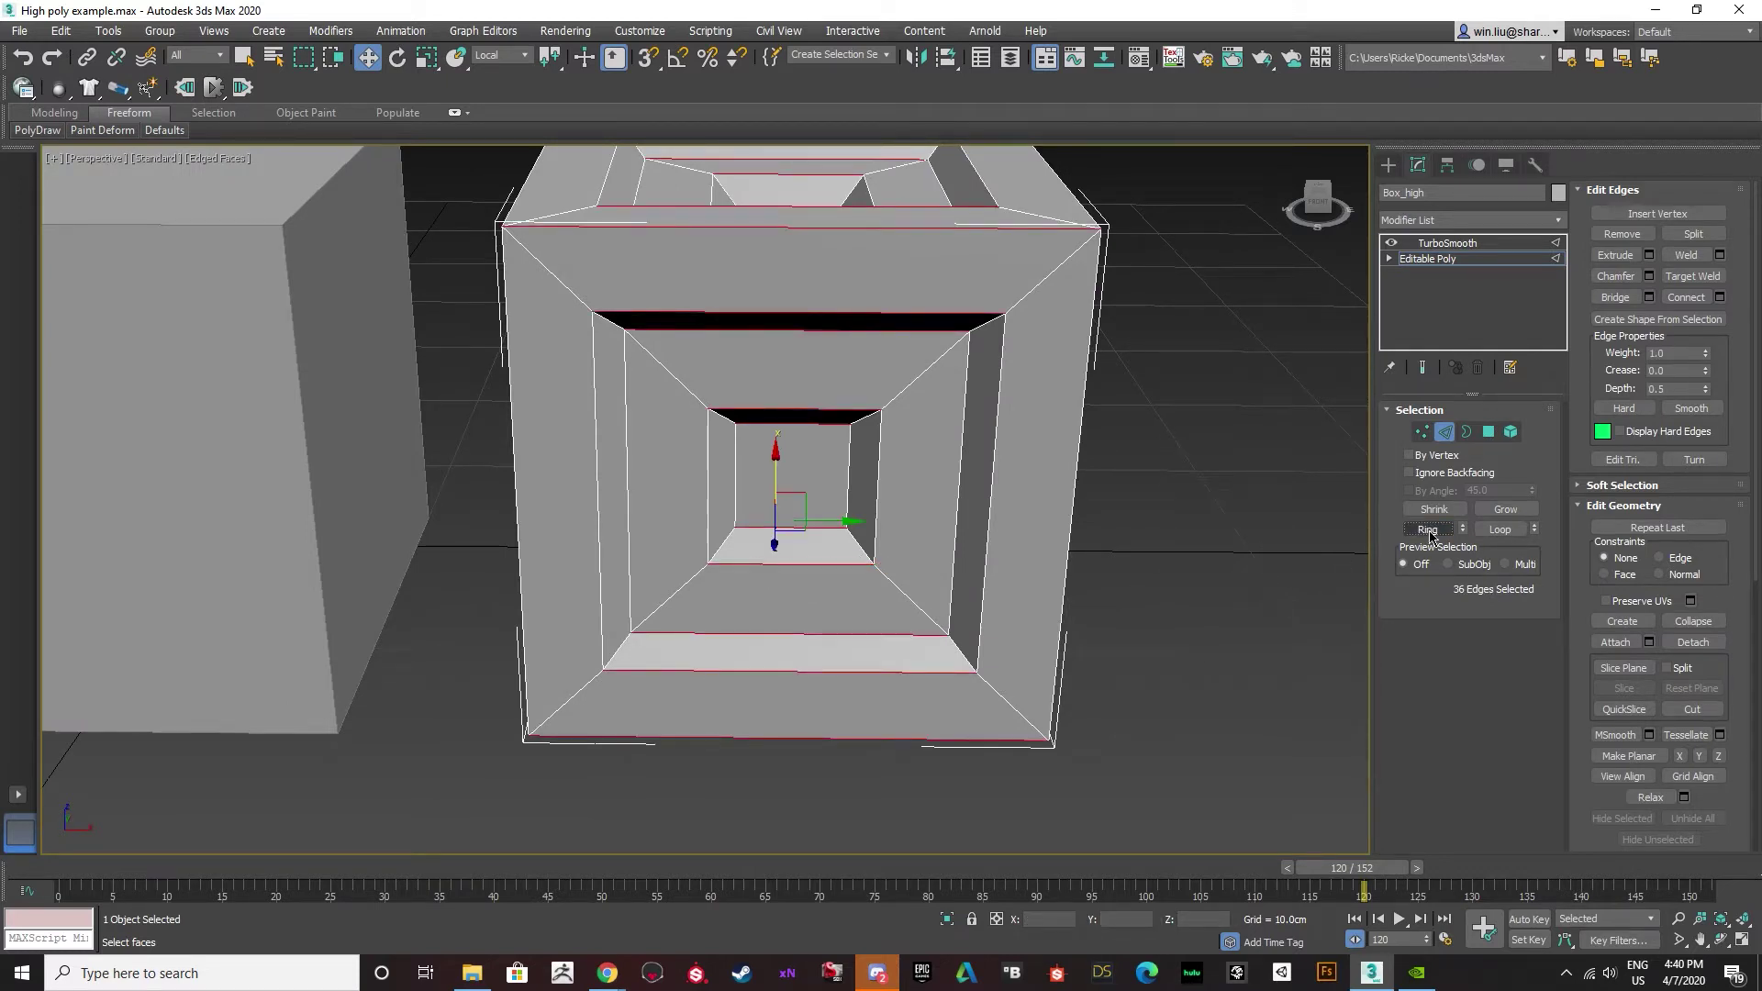
{"action": "left_click", "coordinate": [1720, 298]}
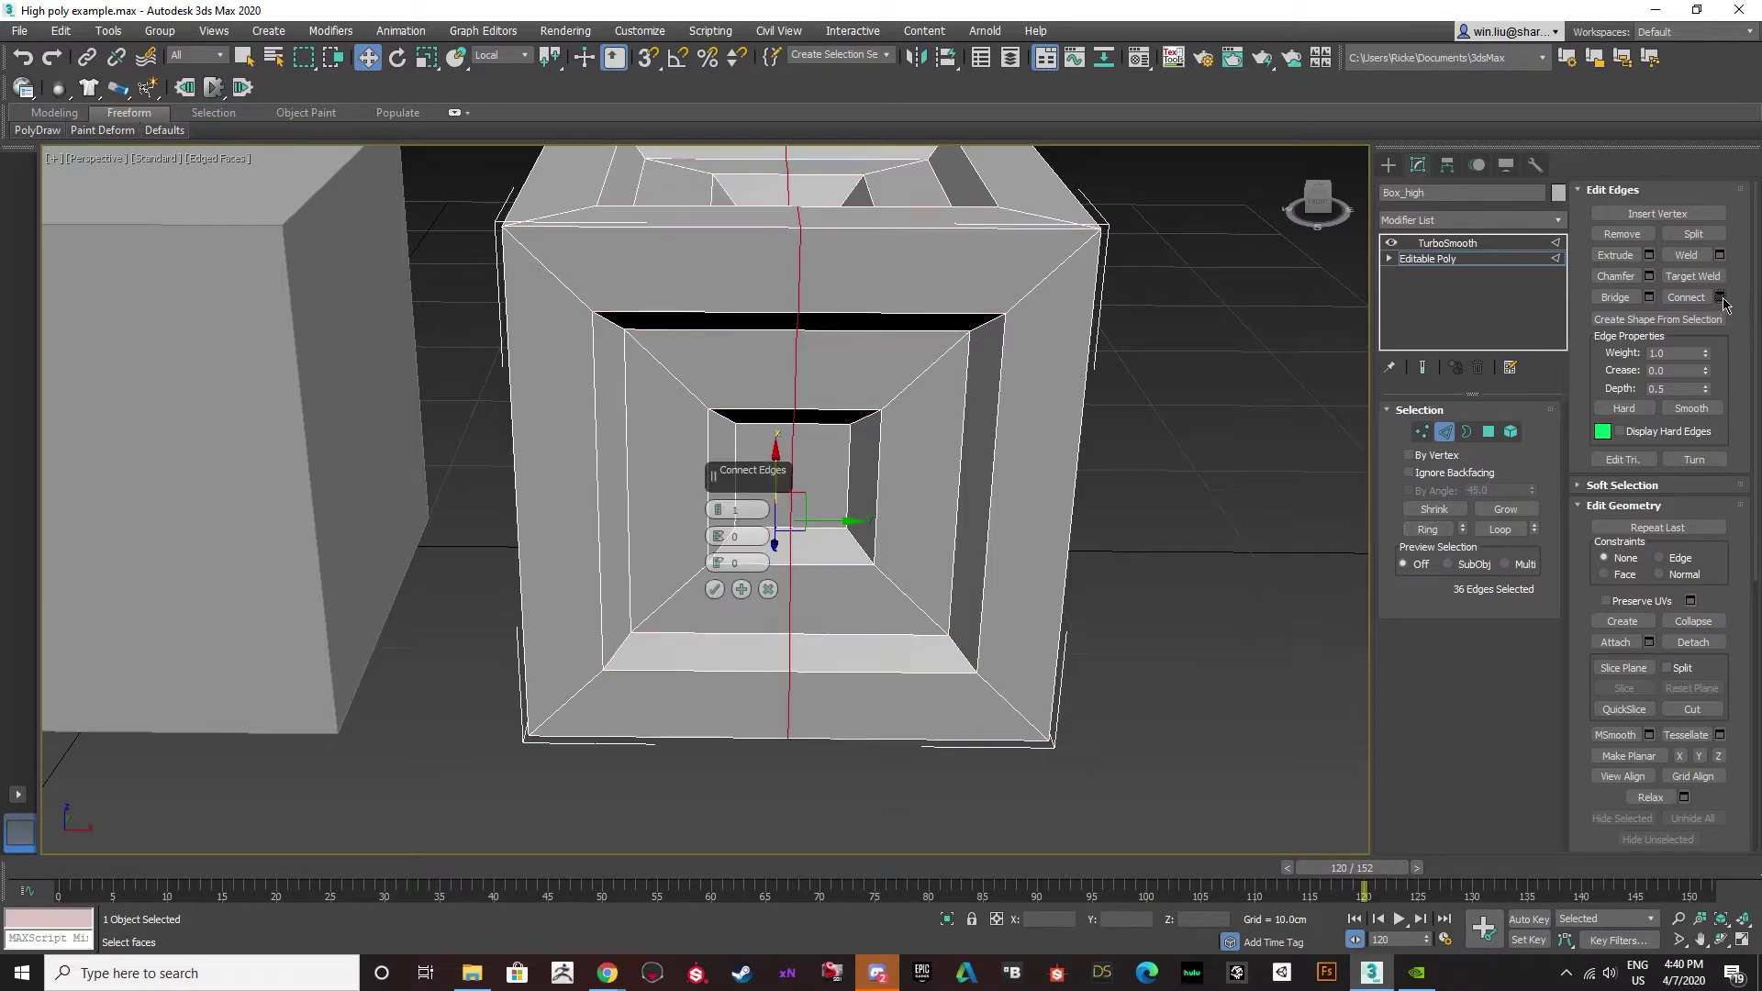
{"action": "left_click_drag", "start_coordinate": [719, 510], "coordinate": [719, 496]}
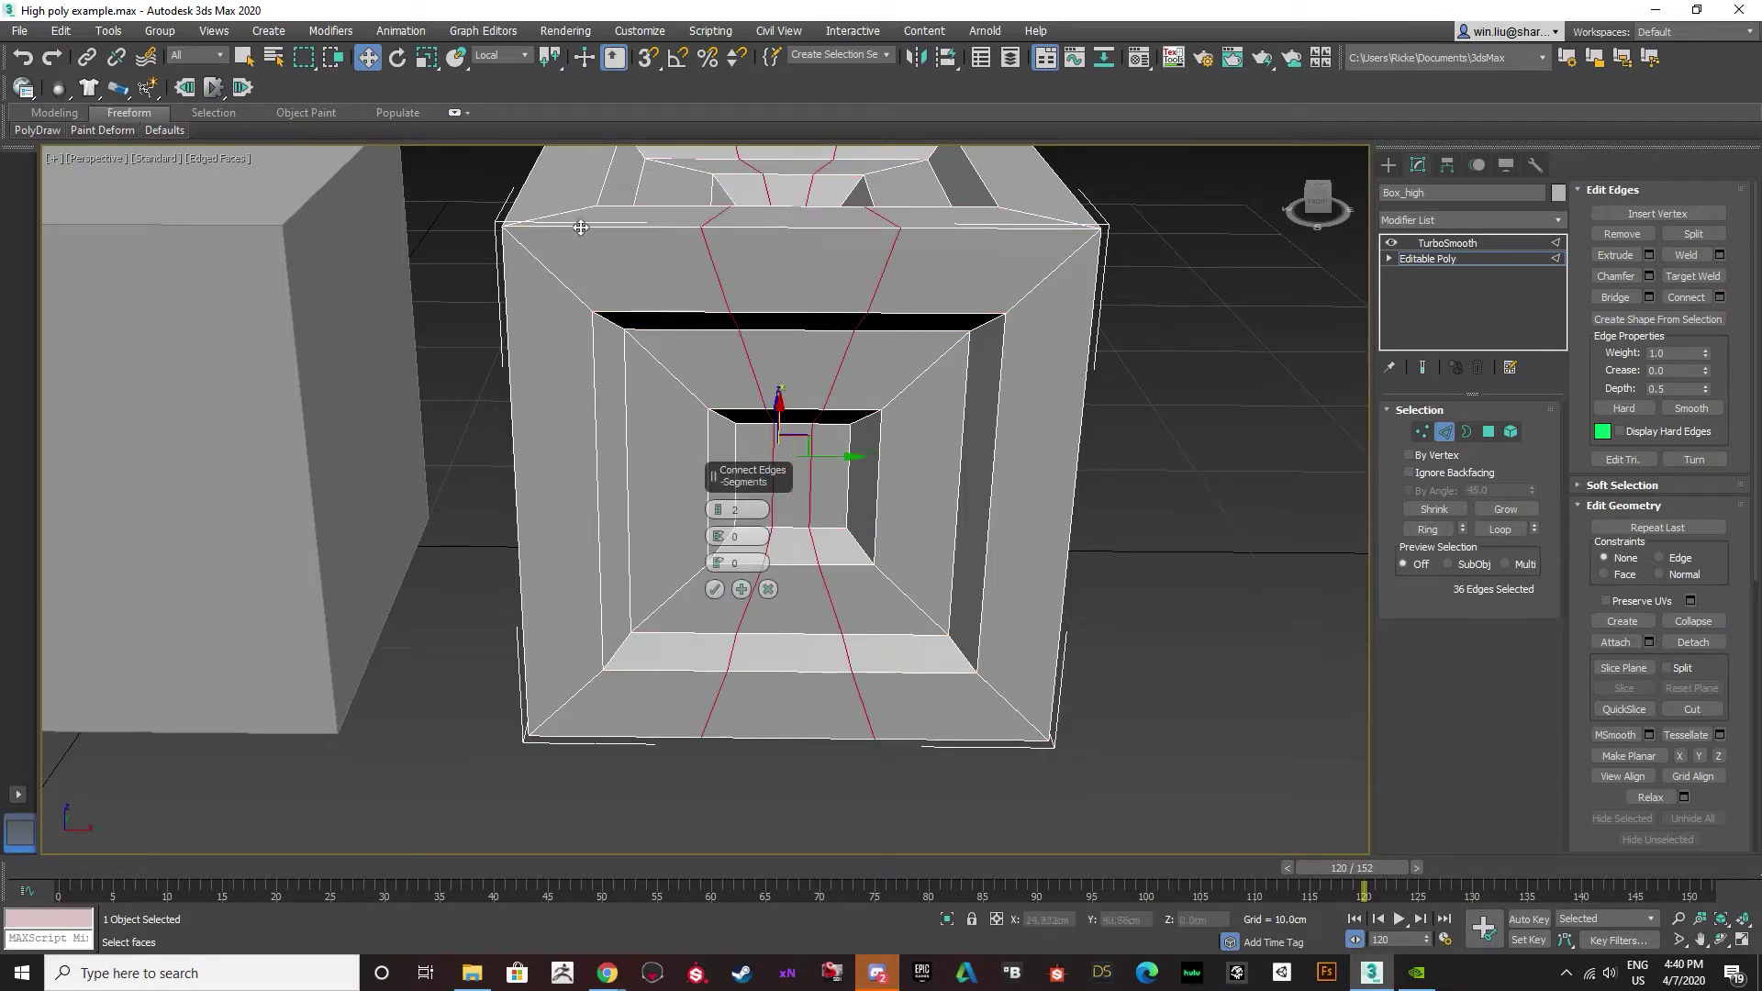
{"action": "middle_click_drag", "start_coordinate": [601, 287], "coordinate": [624, 301], "text": "alt"}
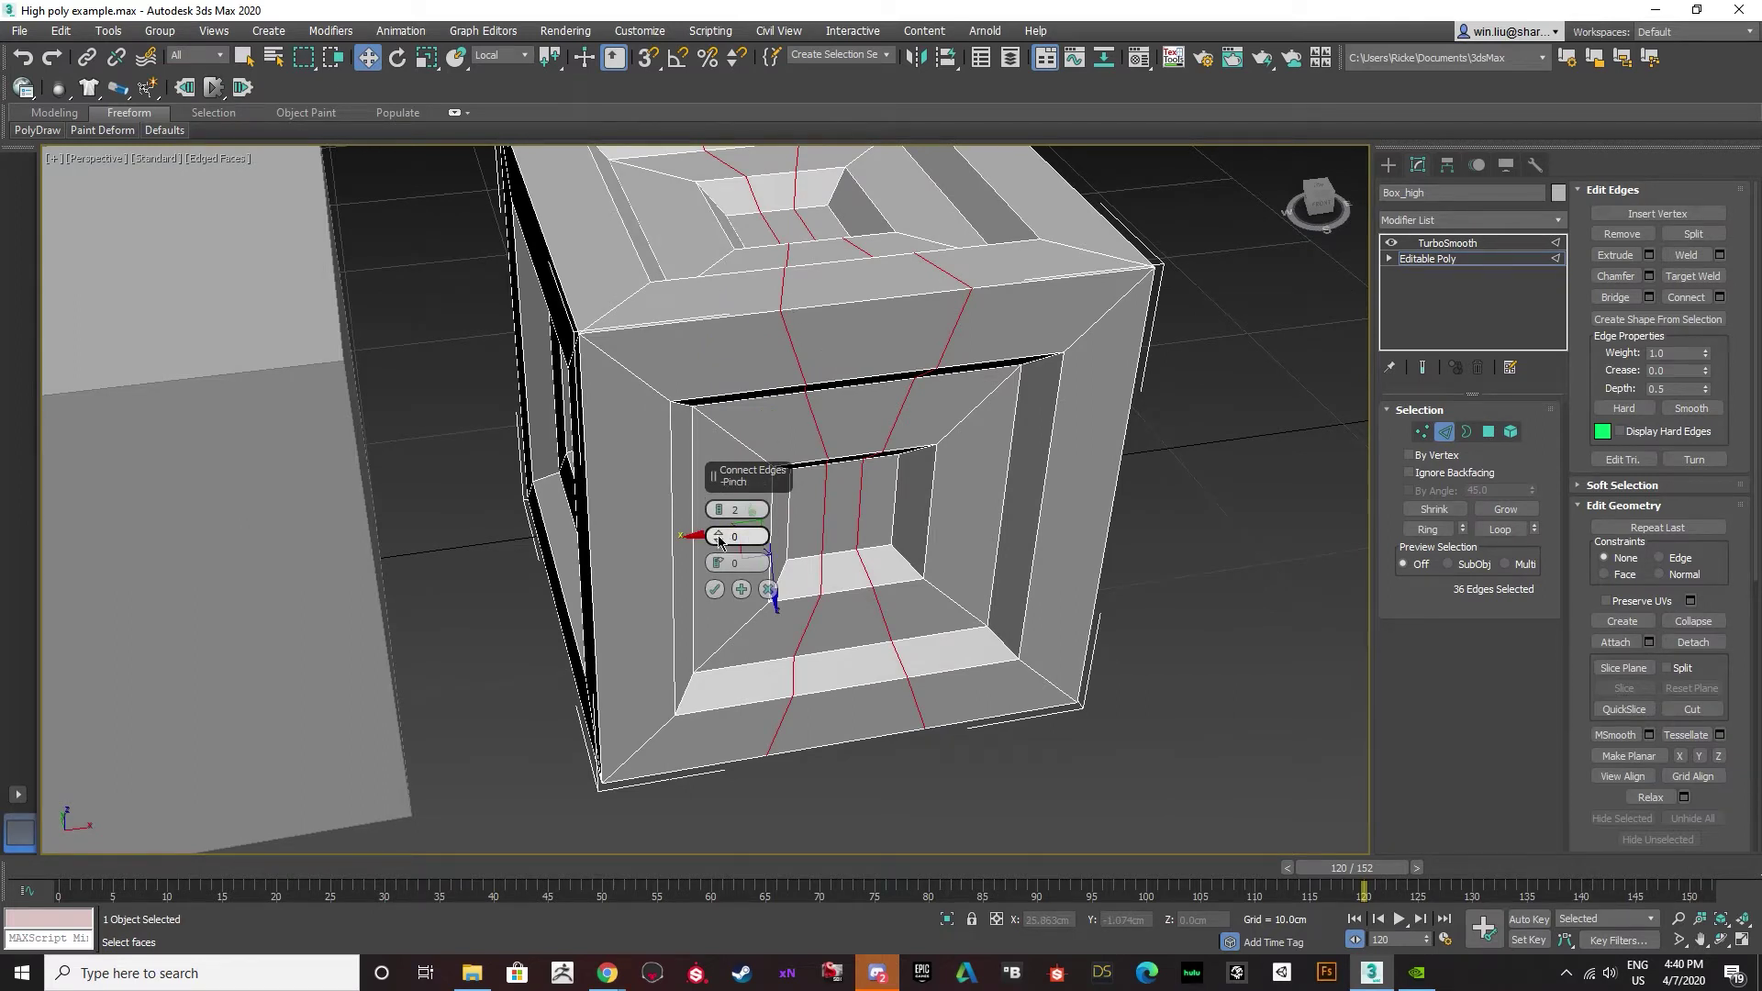
{"action": "left_click_drag", "start_coordinate": [719, 540], "coordinate": [641, 182]}
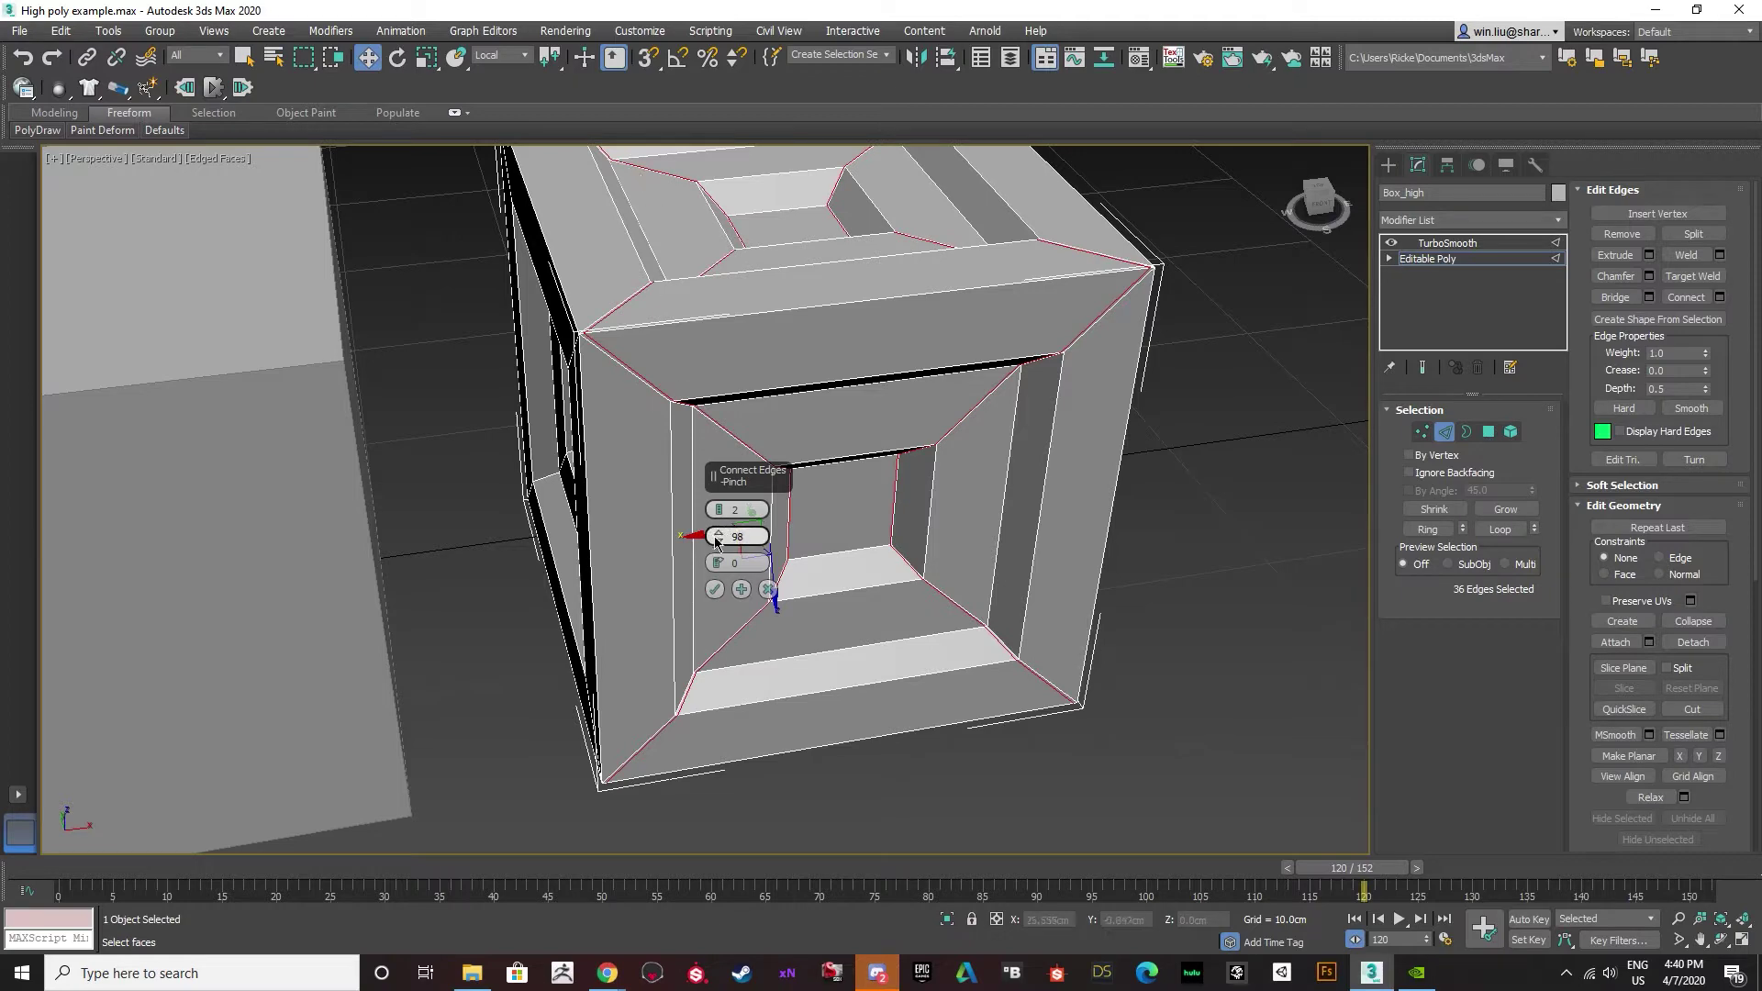
{"action": "left_click", "coordinate": [715, 594]}
Examine the new support edges along Box_high's corners and inside the front recess.
{"action": "scroll", "coordinate": [587, 337], "scroll_direction": "up", "scroll_amount": 8}
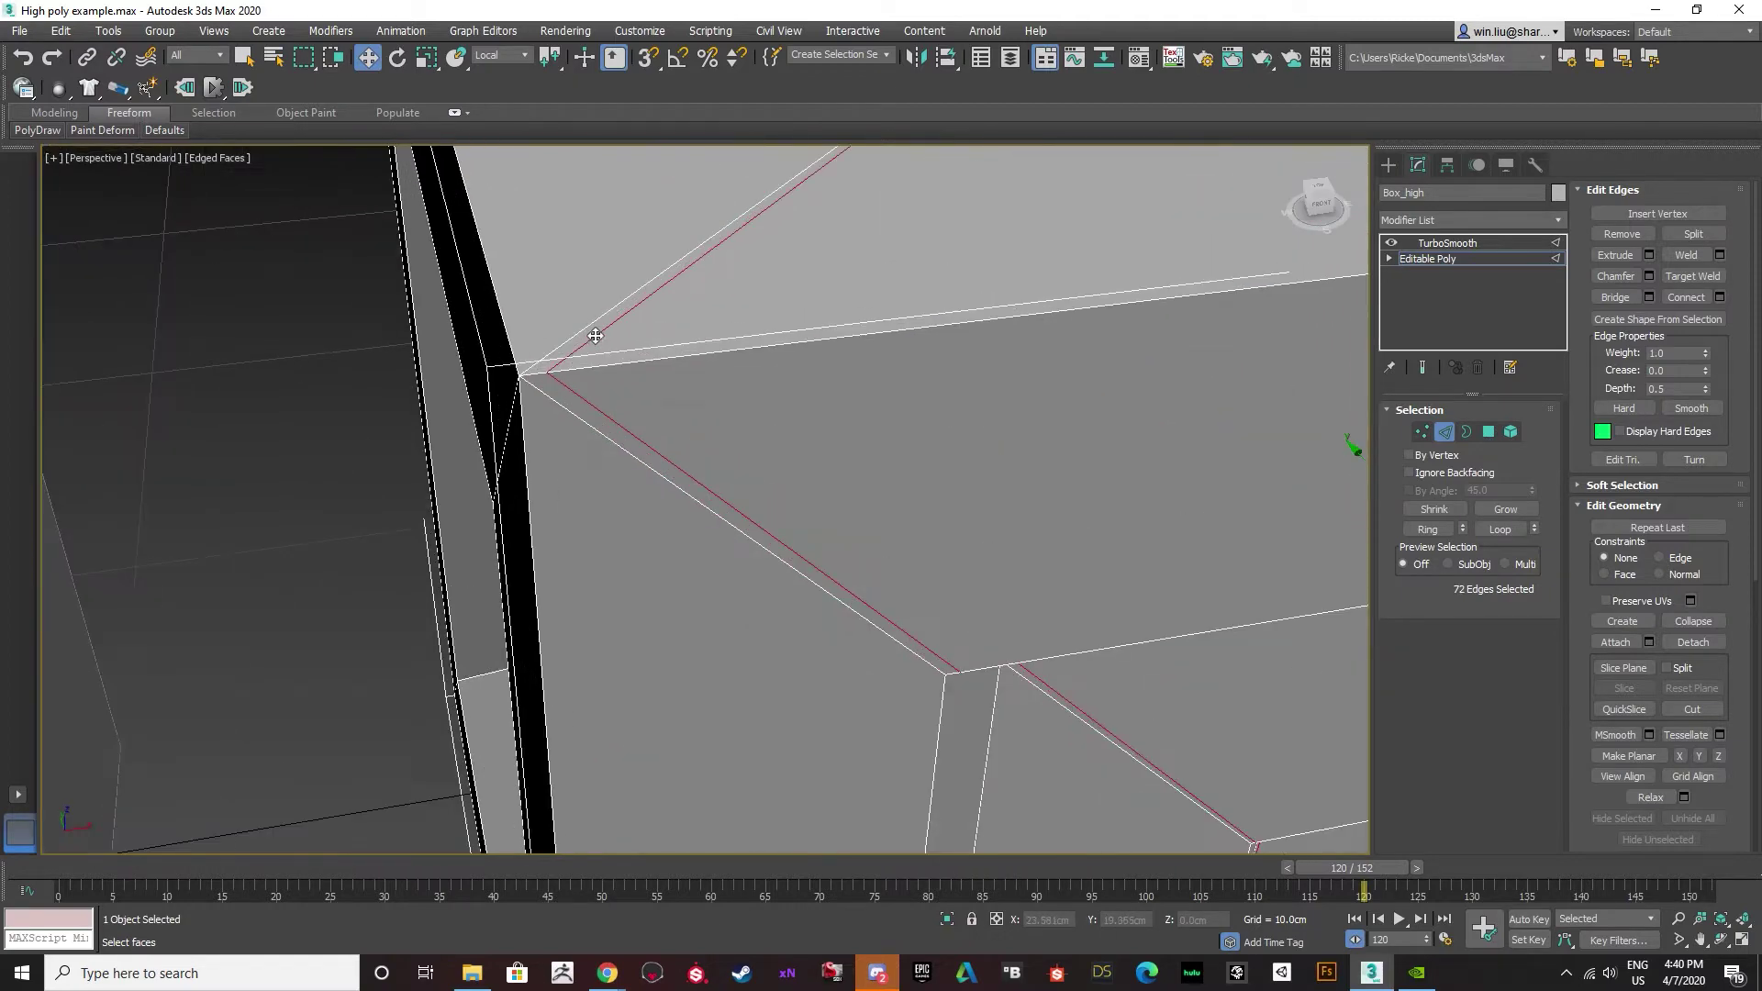
{"action": "scroll", "coordinate": [560, 381], "scroll_direction": "down", "scroll_amount": 2}
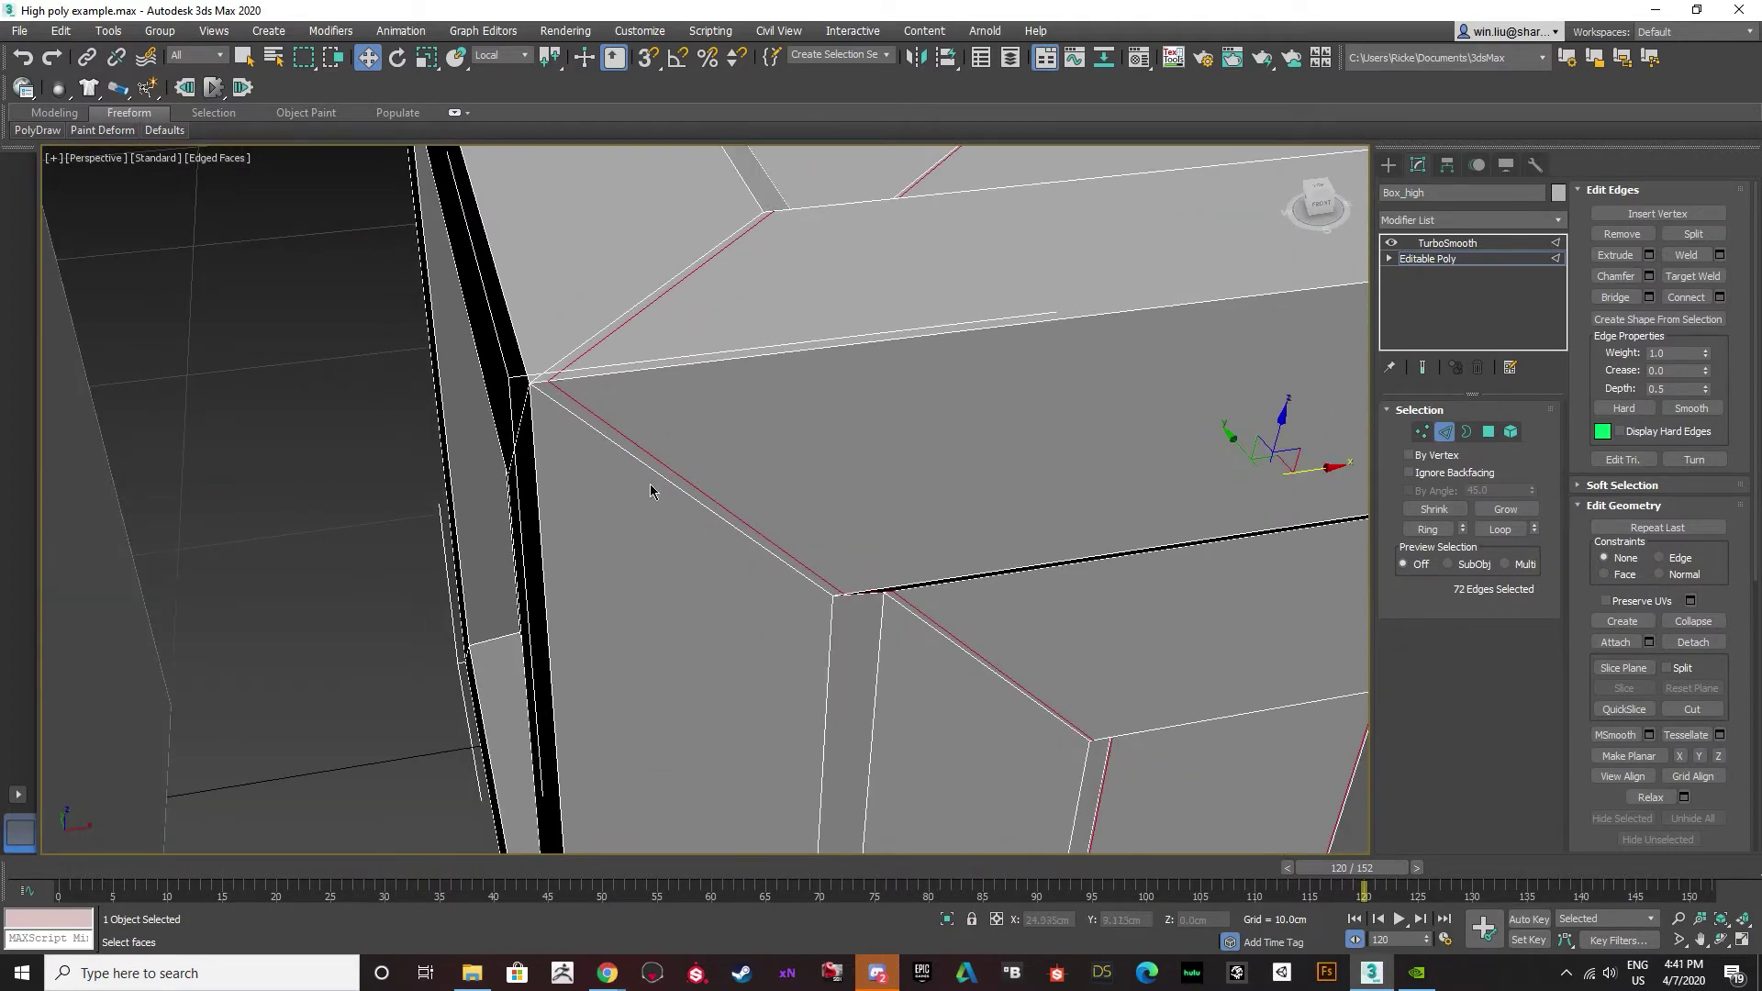
{"action": "scroll", "coordinate": [532, 393], "scroll_direction": "down", "scroll_amount": 5}
{"action": "scroll", "coordinate": [582, 410], "scroll_direction": "up", "scroll_amount": 4}
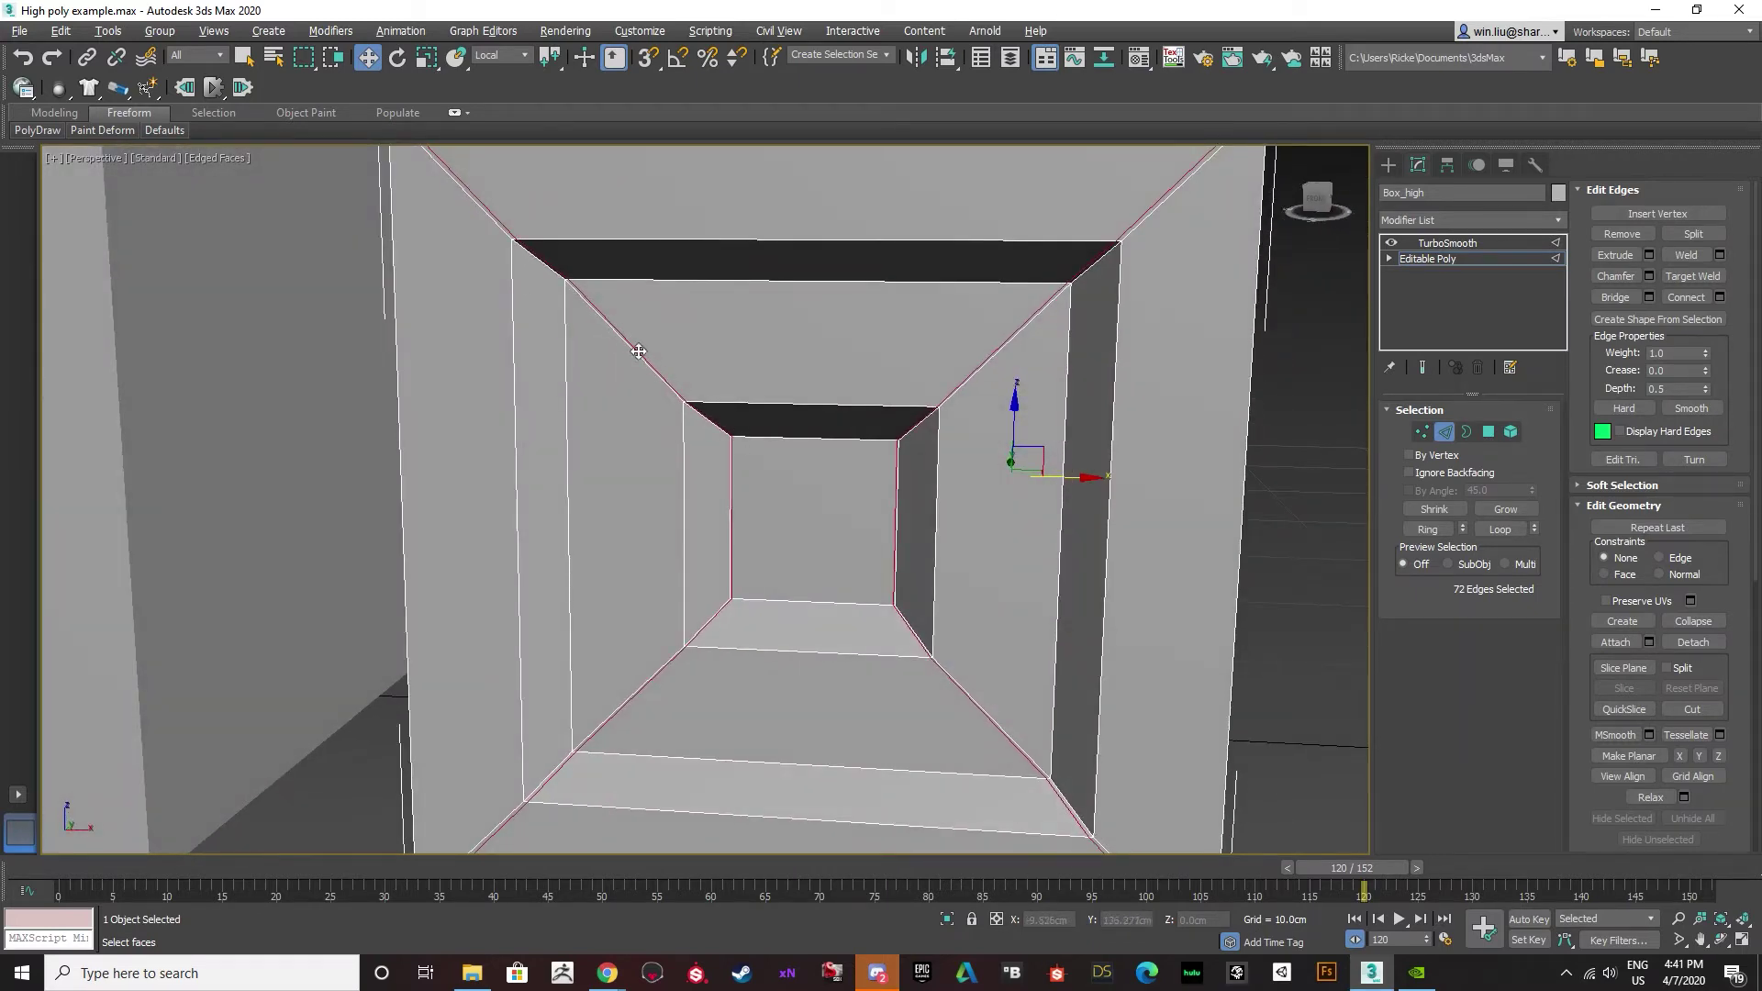
{"action": "middle_click_drag", "start_coordinate": [762, 492], "coordinate": [731, 409]}
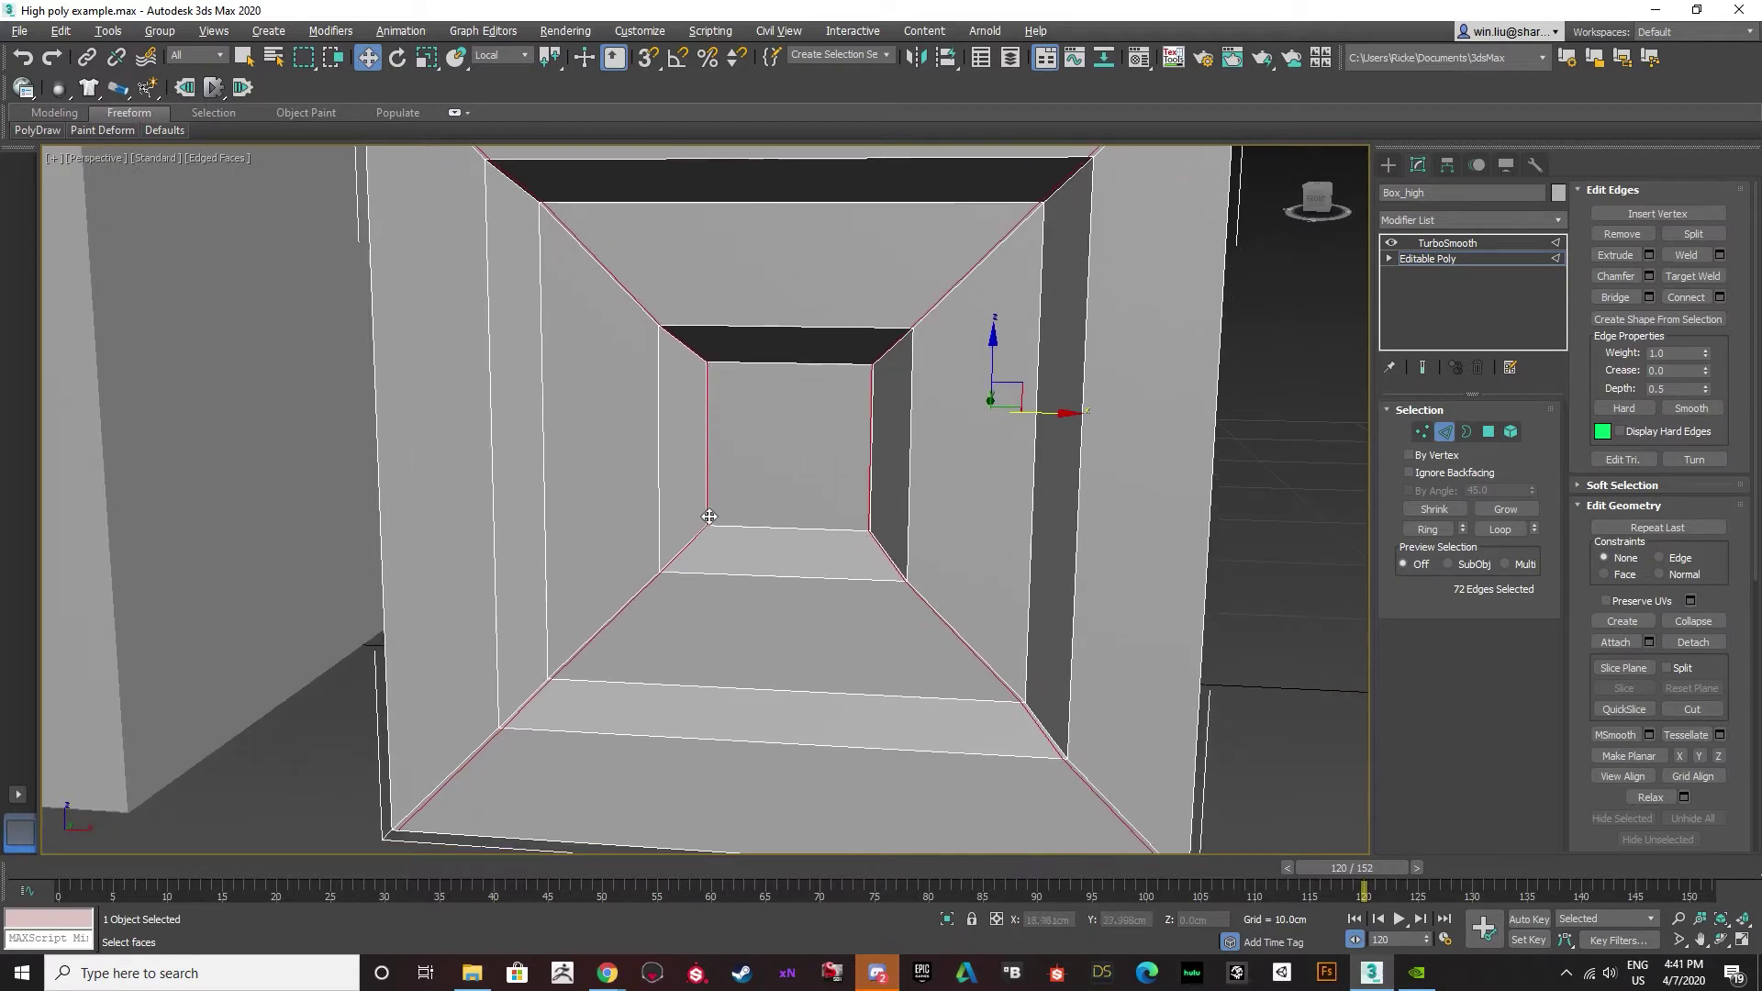
{"action": "scroll", "coordinate": [737, 442], "scroll_direction": "down", "scroll_amount": 5}
{"action": "scroll", "coordinate": [738, 444], "scroll_direction": "up", "scroll_amount": 3}
{"action": "middle_click_drag", "start_coordinate": [739, 441], "coordinate": [752, 477], "text": "alt"}
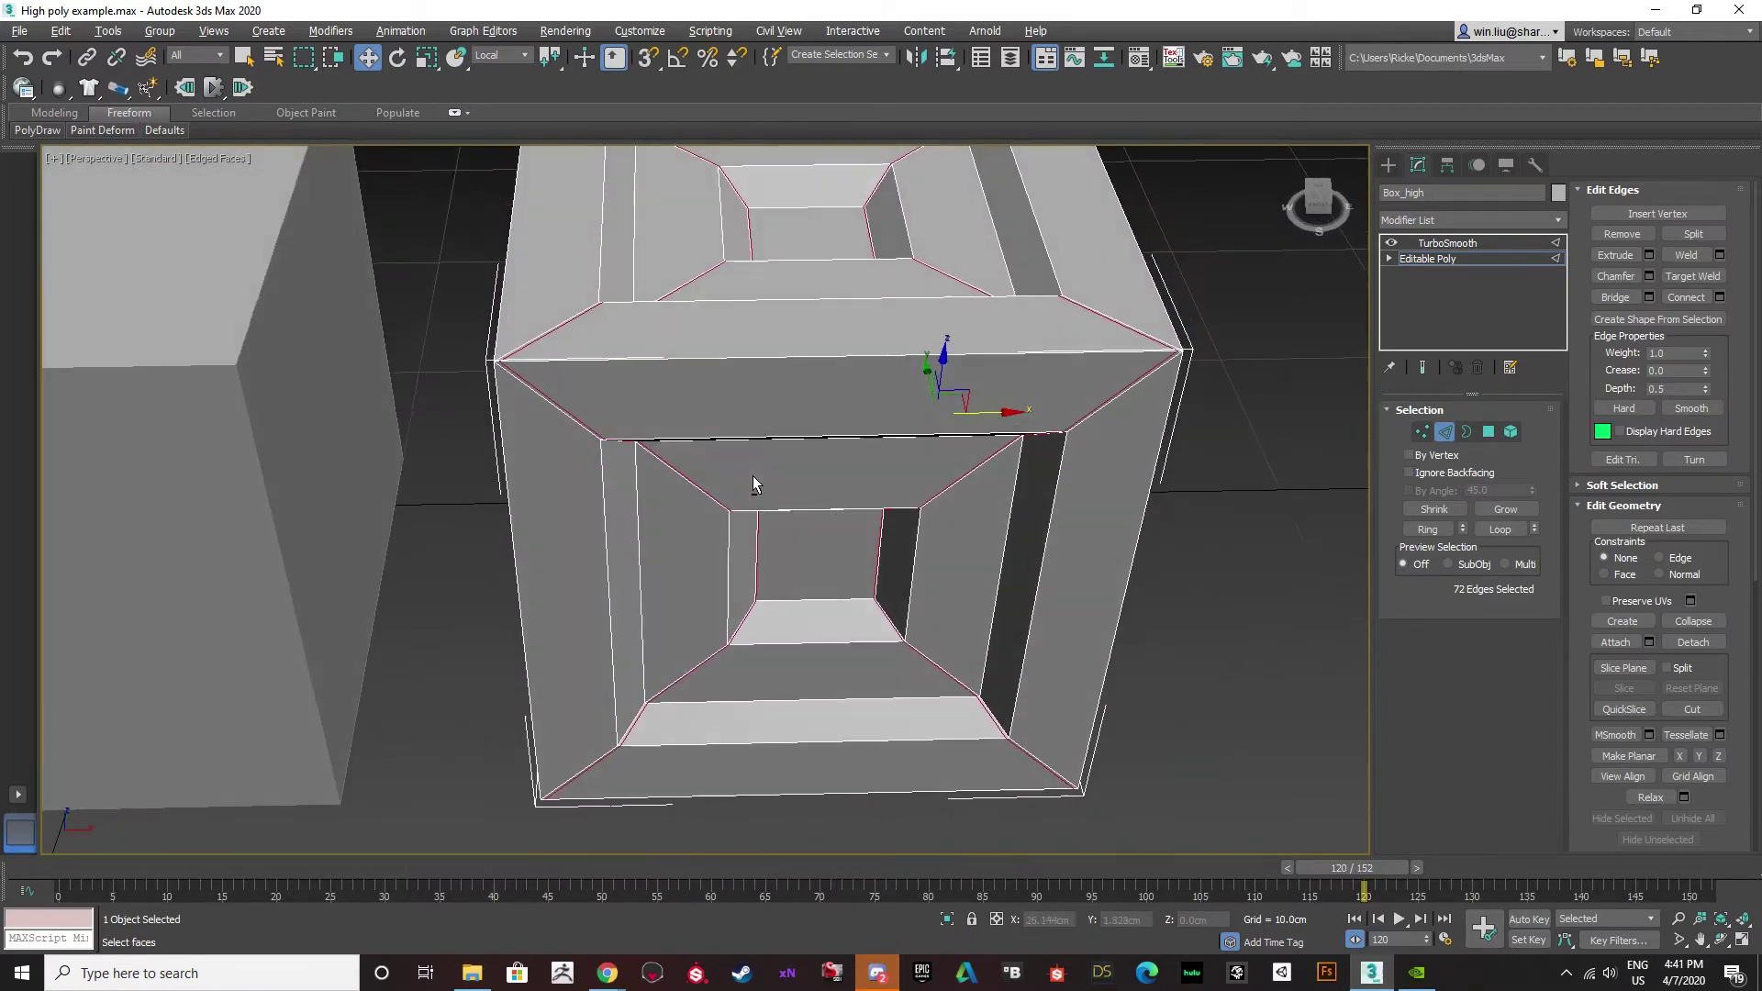
{"action": "middle_click_drag", "start_coordinate": [661, 402], "coordinate": [637, 376], "text": "alt"}
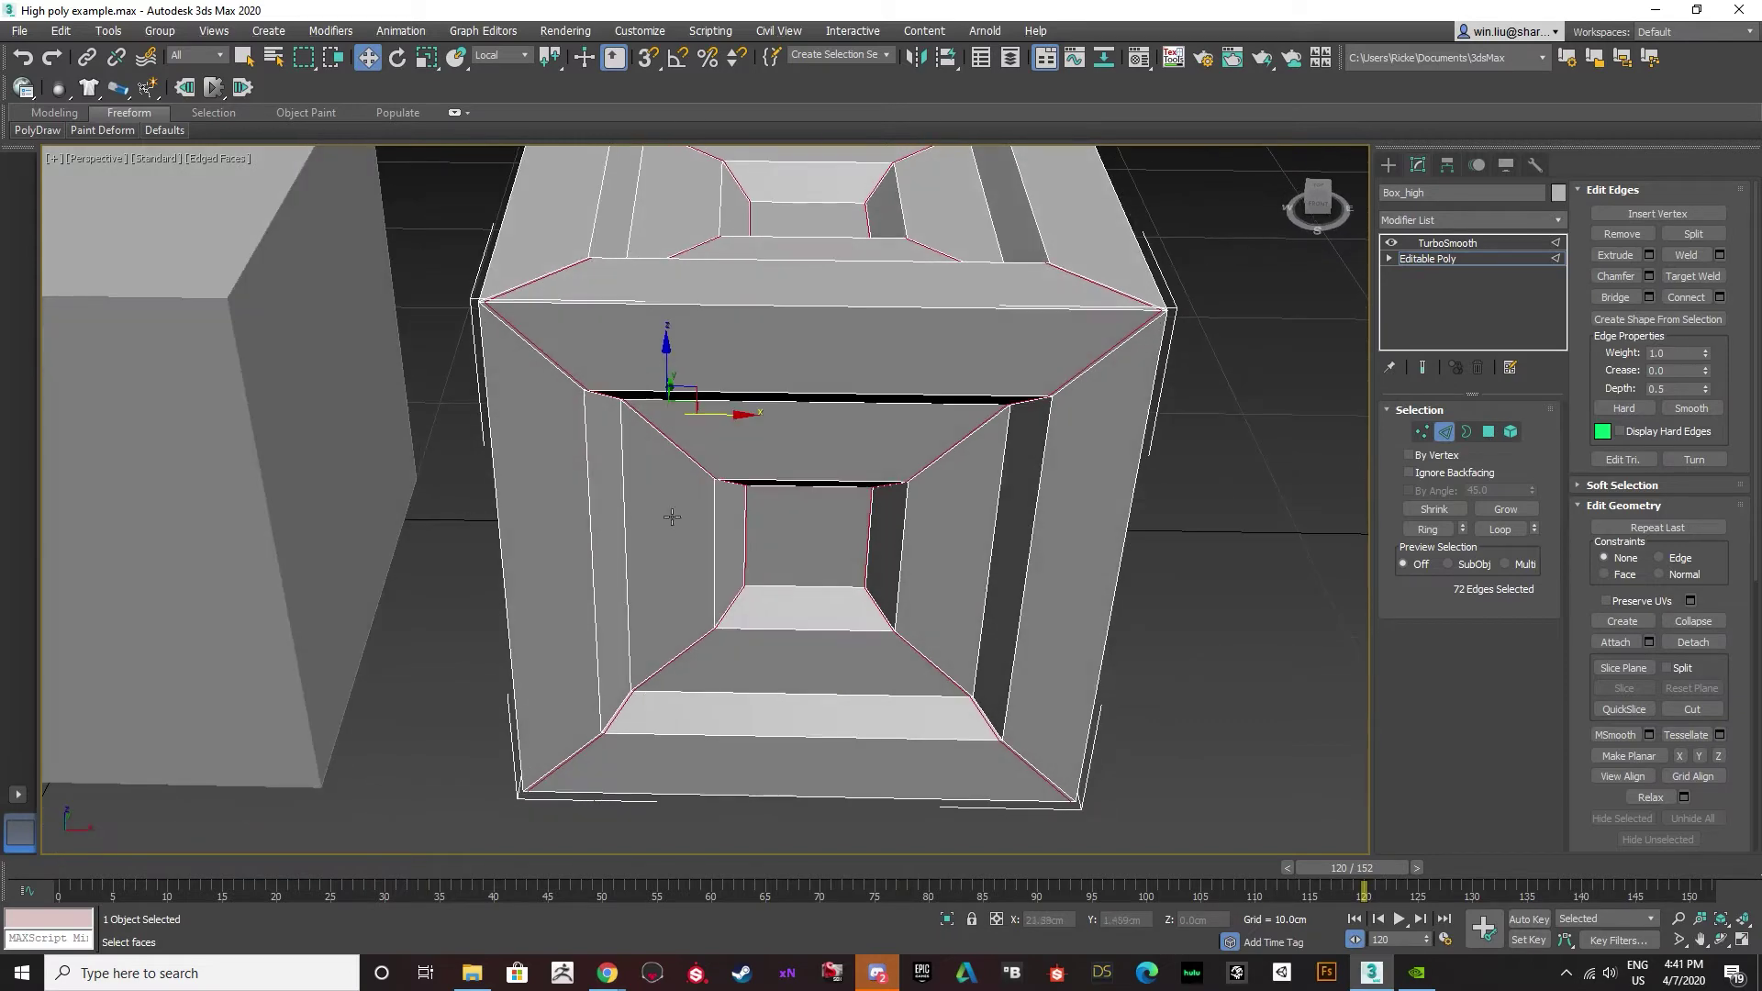
Select the ring of vertical edges from the inner recess's side edge and connect them with 2 segments and a pinch of 98.
{"action": "left_click", "coordinate": [713, 546]}
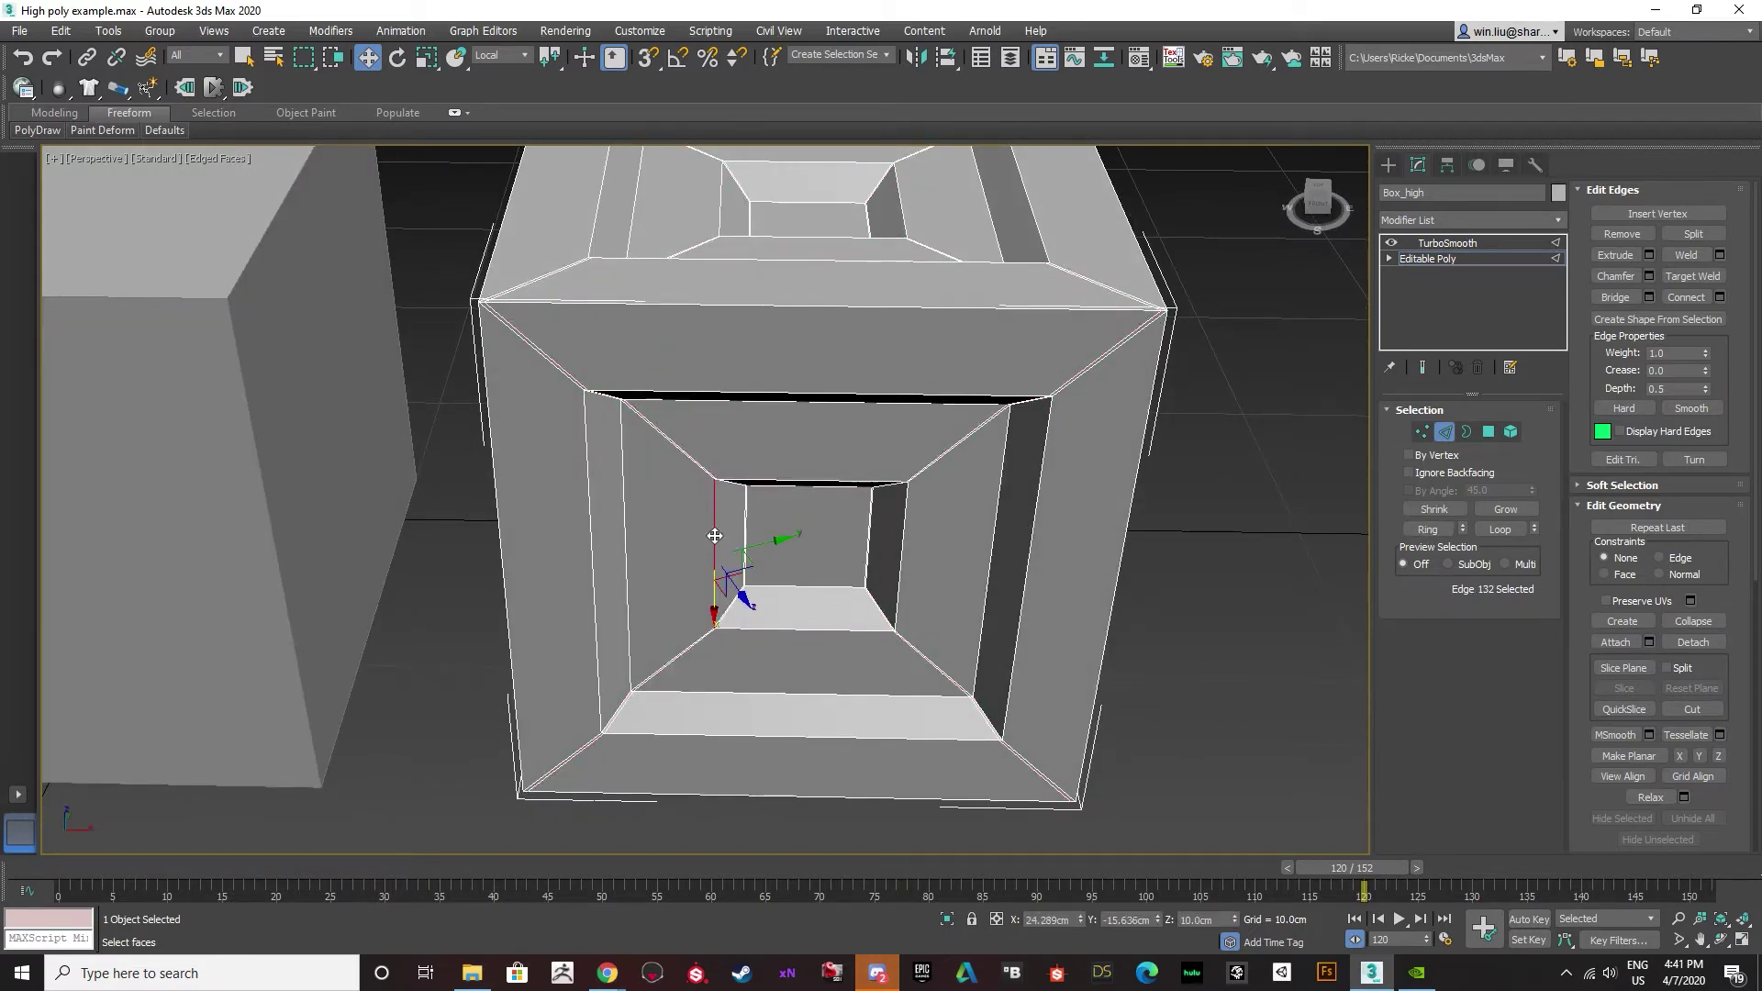
{"action": "left_click", "coordinate": [1427, 530]}
{"action": "middle_click_drag", "start_coordinate": [642, 404], "coordinate": [896, 423], "text": "alt"}
{"action": "middle_click_drag", "start_coordinate": [929, 434], "coordinate": [1015, 418], "text": "alt"}
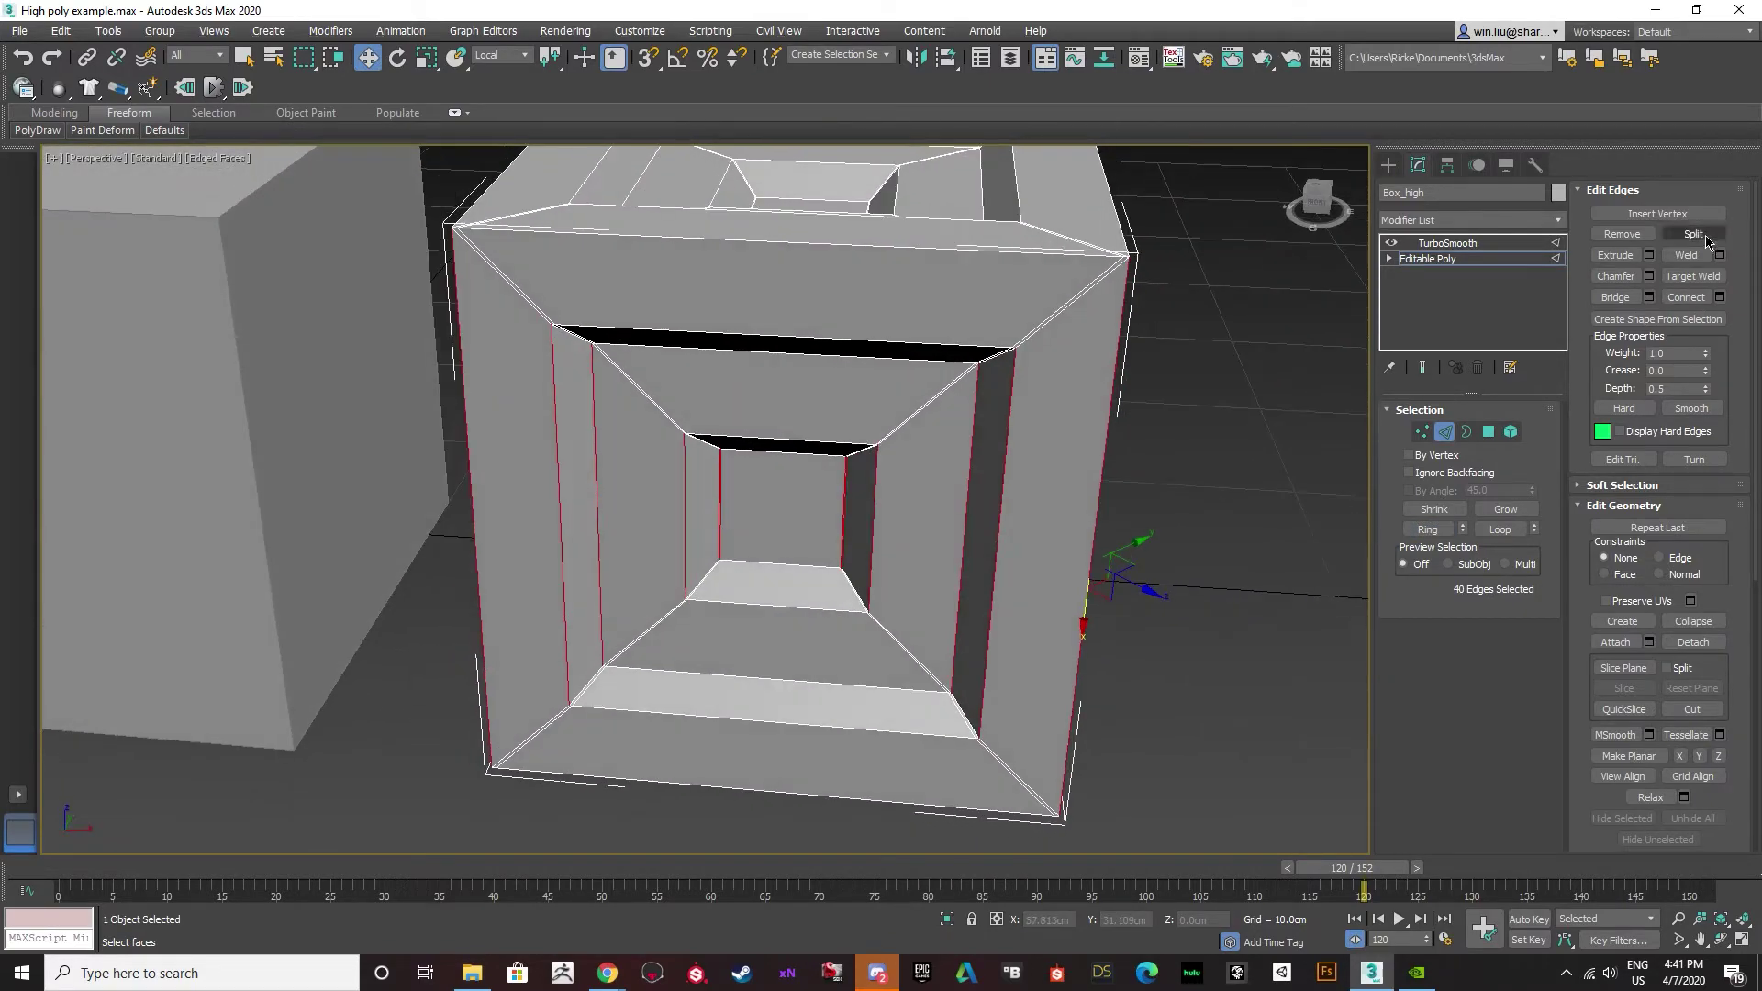
{"action": "left_click", "coordinate": [1721, 298]}
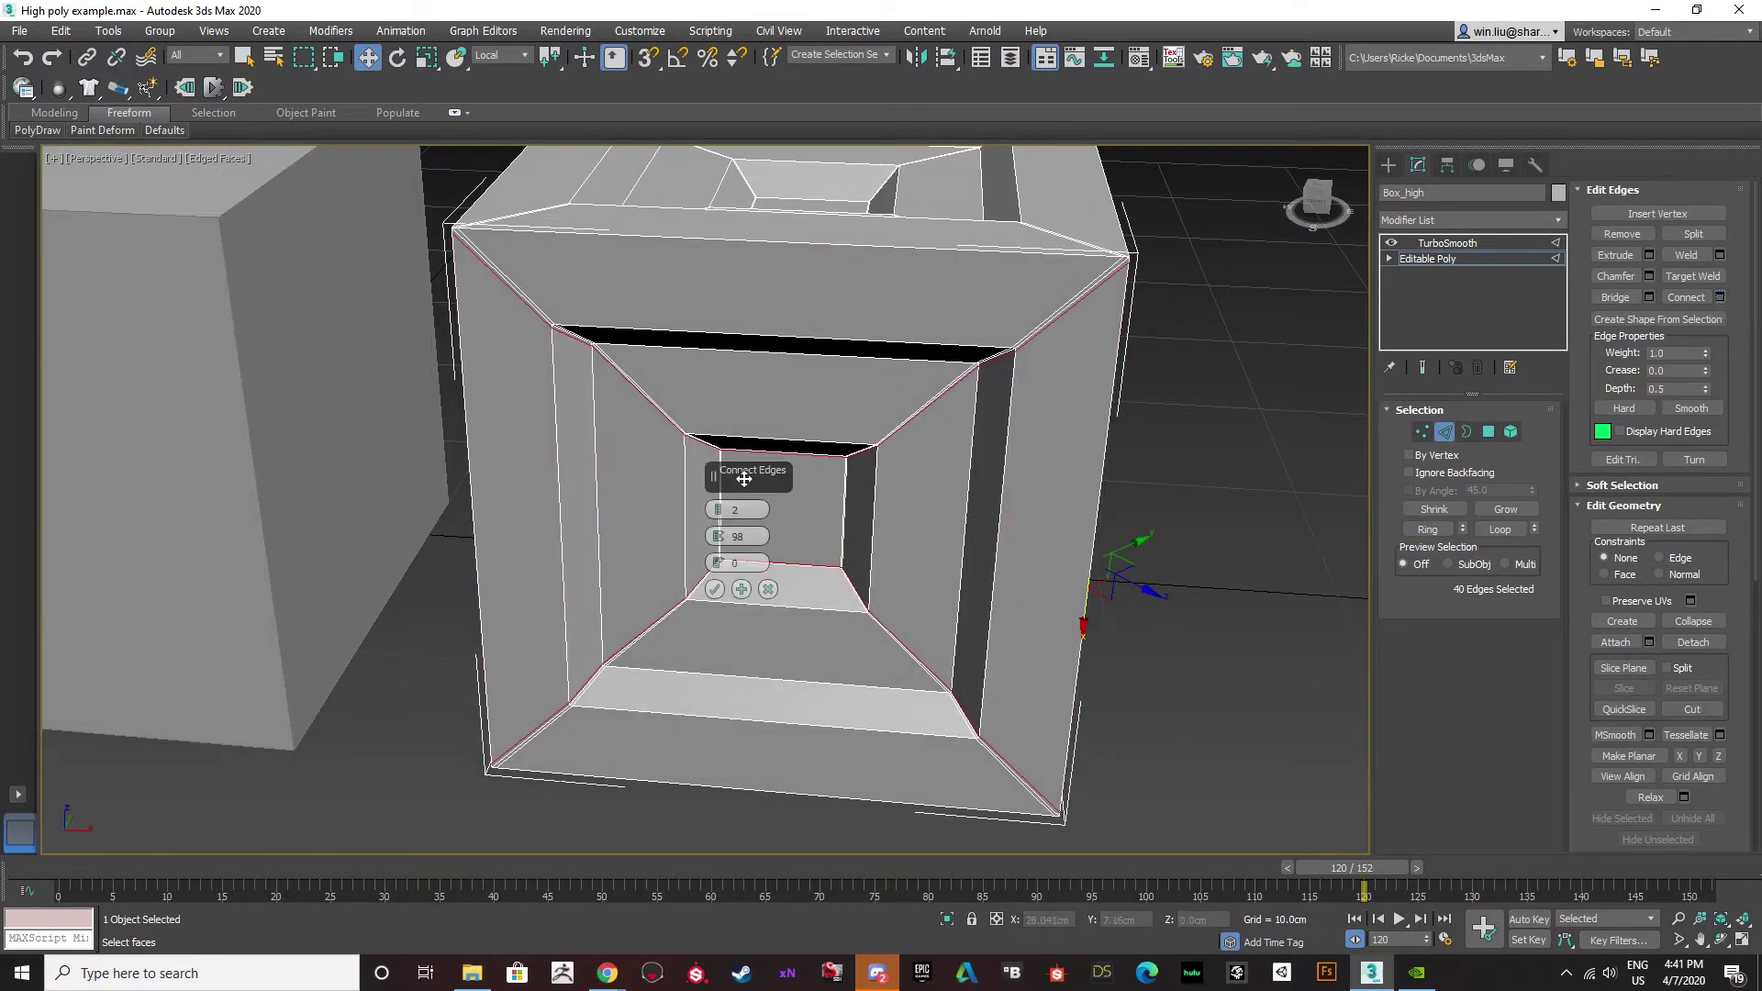
{"action": "scroll", "coordinate": [727, 454], "scroll_direction": "up", "scroll_amount": 5}
{"action": "scroll", "coordinate": [716, 433], "scroll_direction": "up", "scroll_amount": 4}
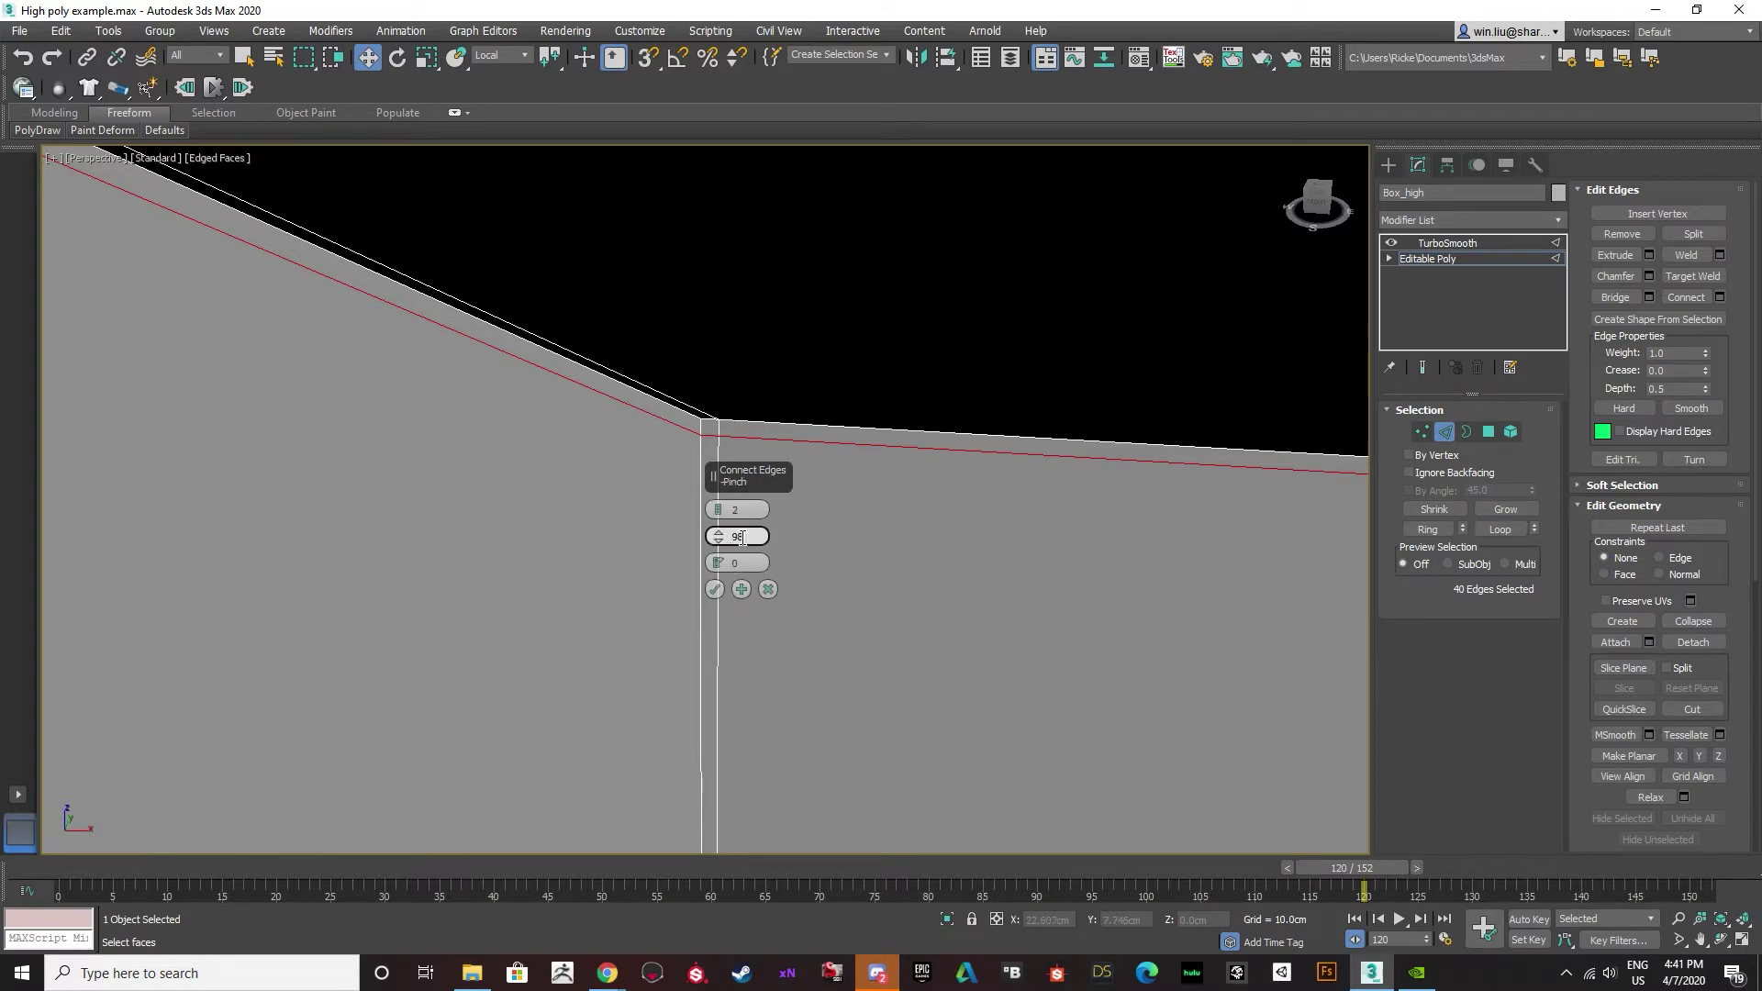
{"action": "left_click", "coordinate": [715, 590]}
Leave edge editing and go to the TurboSmooth level to examine the smoothed box with edged faces shown.
{"action": "scroll", "coordinate": [711, 550], "scroll_direction": "down", "scroll_amount": 10}
{"action": "scroll", "coordinate": [707, 501], "scroll_direction": "up", "scroll_amount": 4}
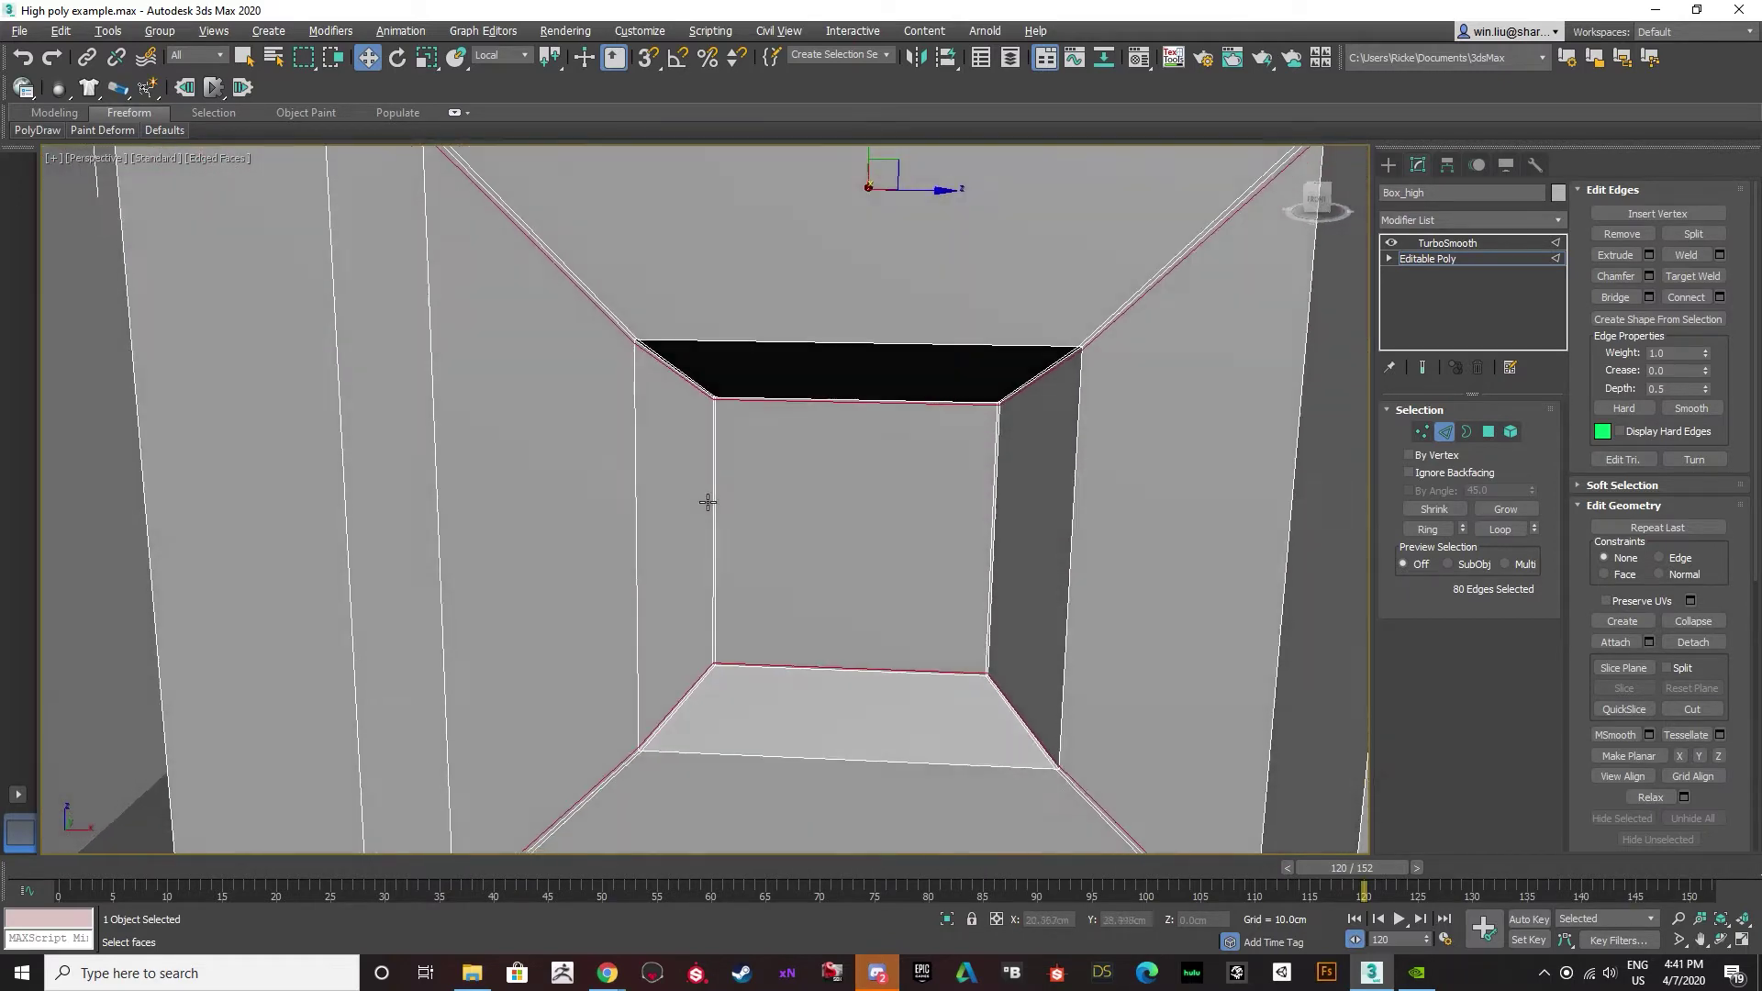
{"action": "scroll", "coordinate": [707, 501], "scroll_direction": "up", "scroll_amount": 1}
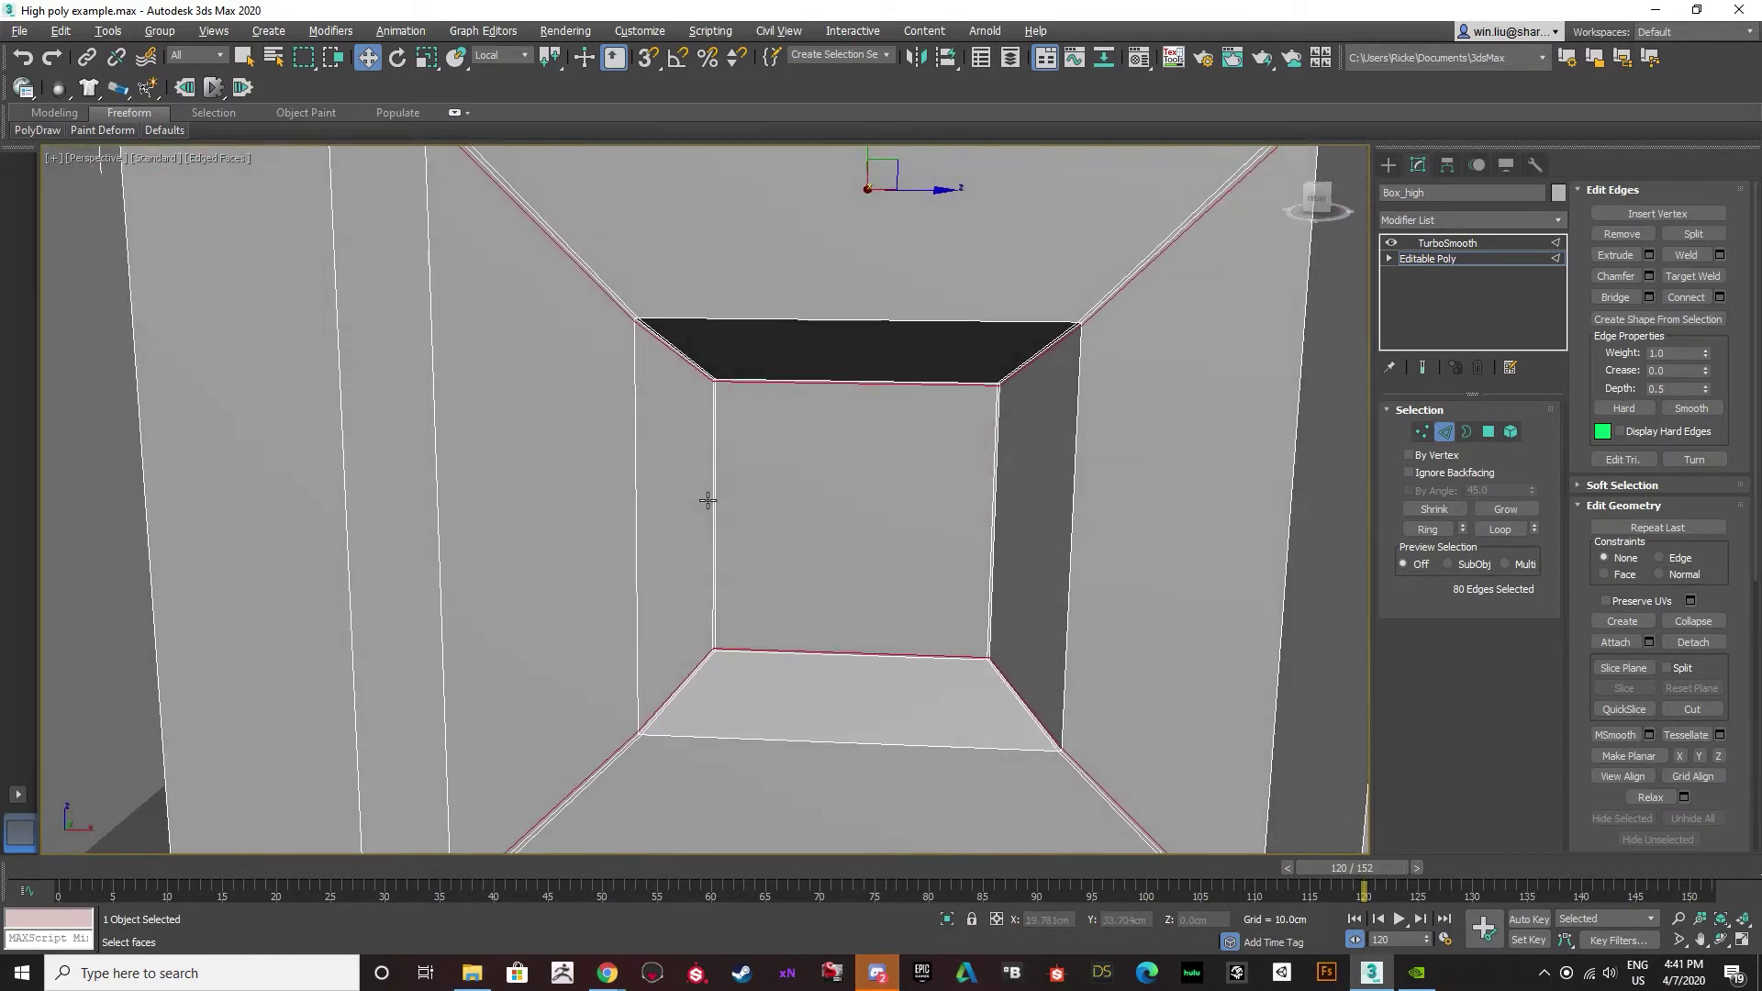
{"action": "left_click", "coordinate": [1446, 437]}
{"action": "key", "text": "F4"}
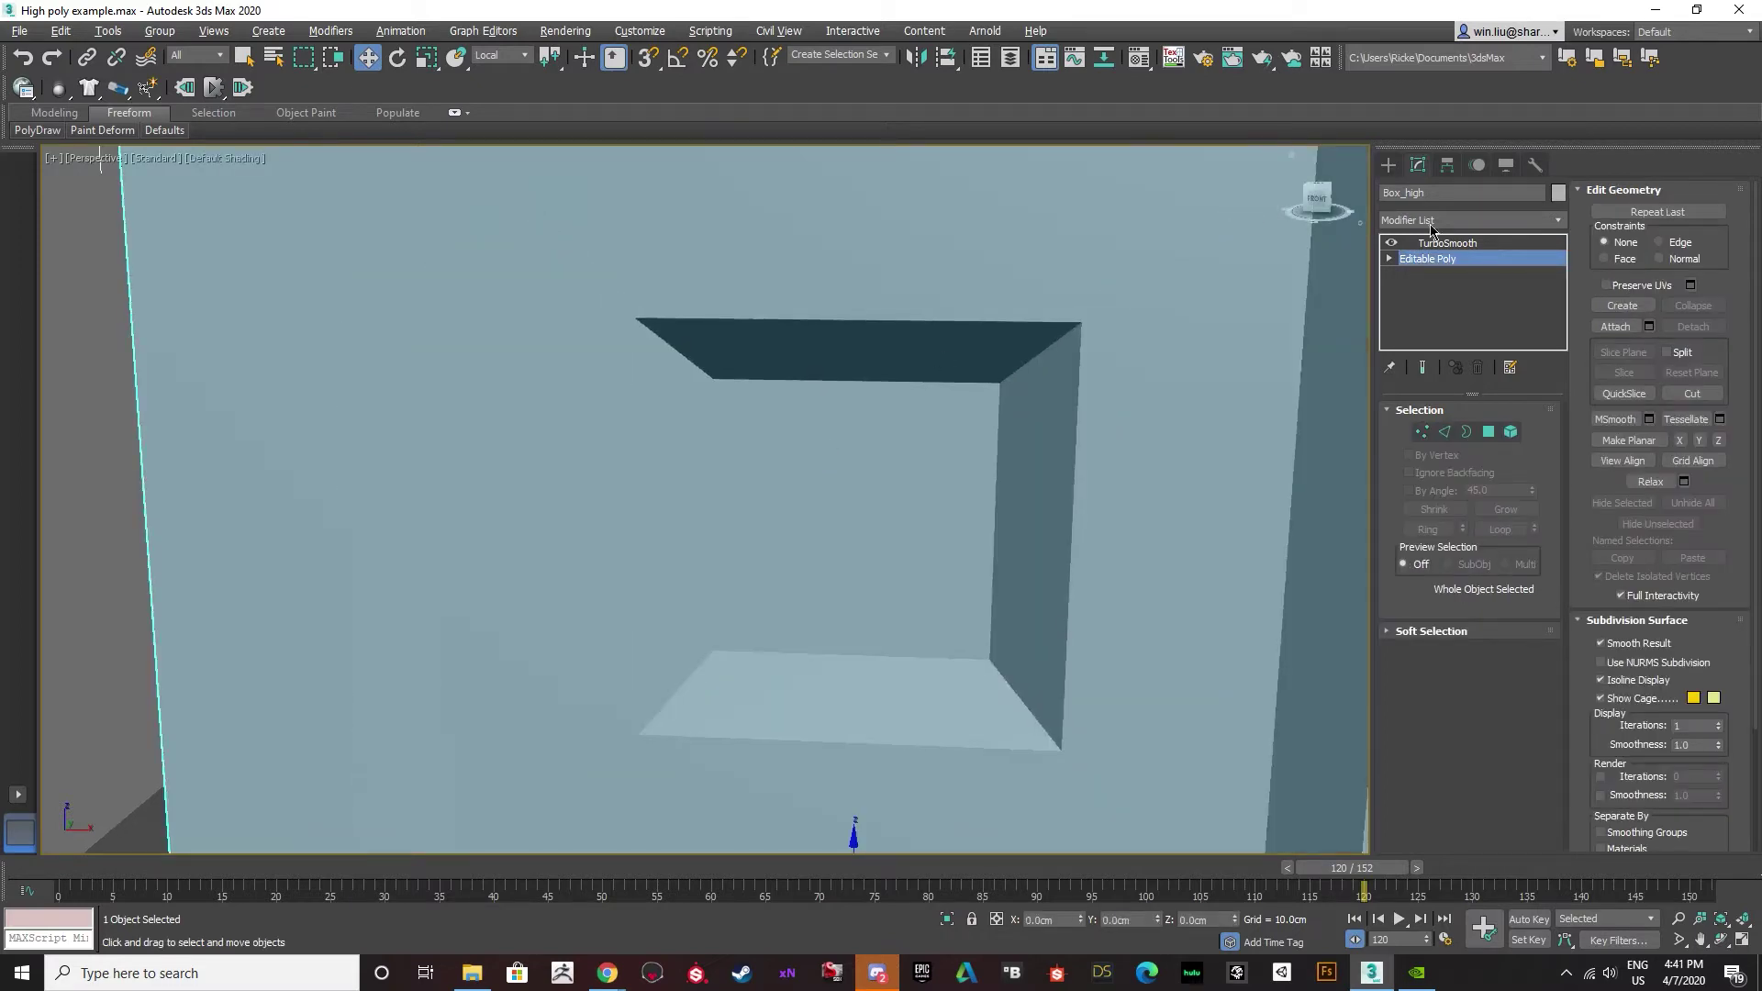
{"action": "left_click", "coordinate": [1450, 245]}
{"action": "key", "text": "F4"}
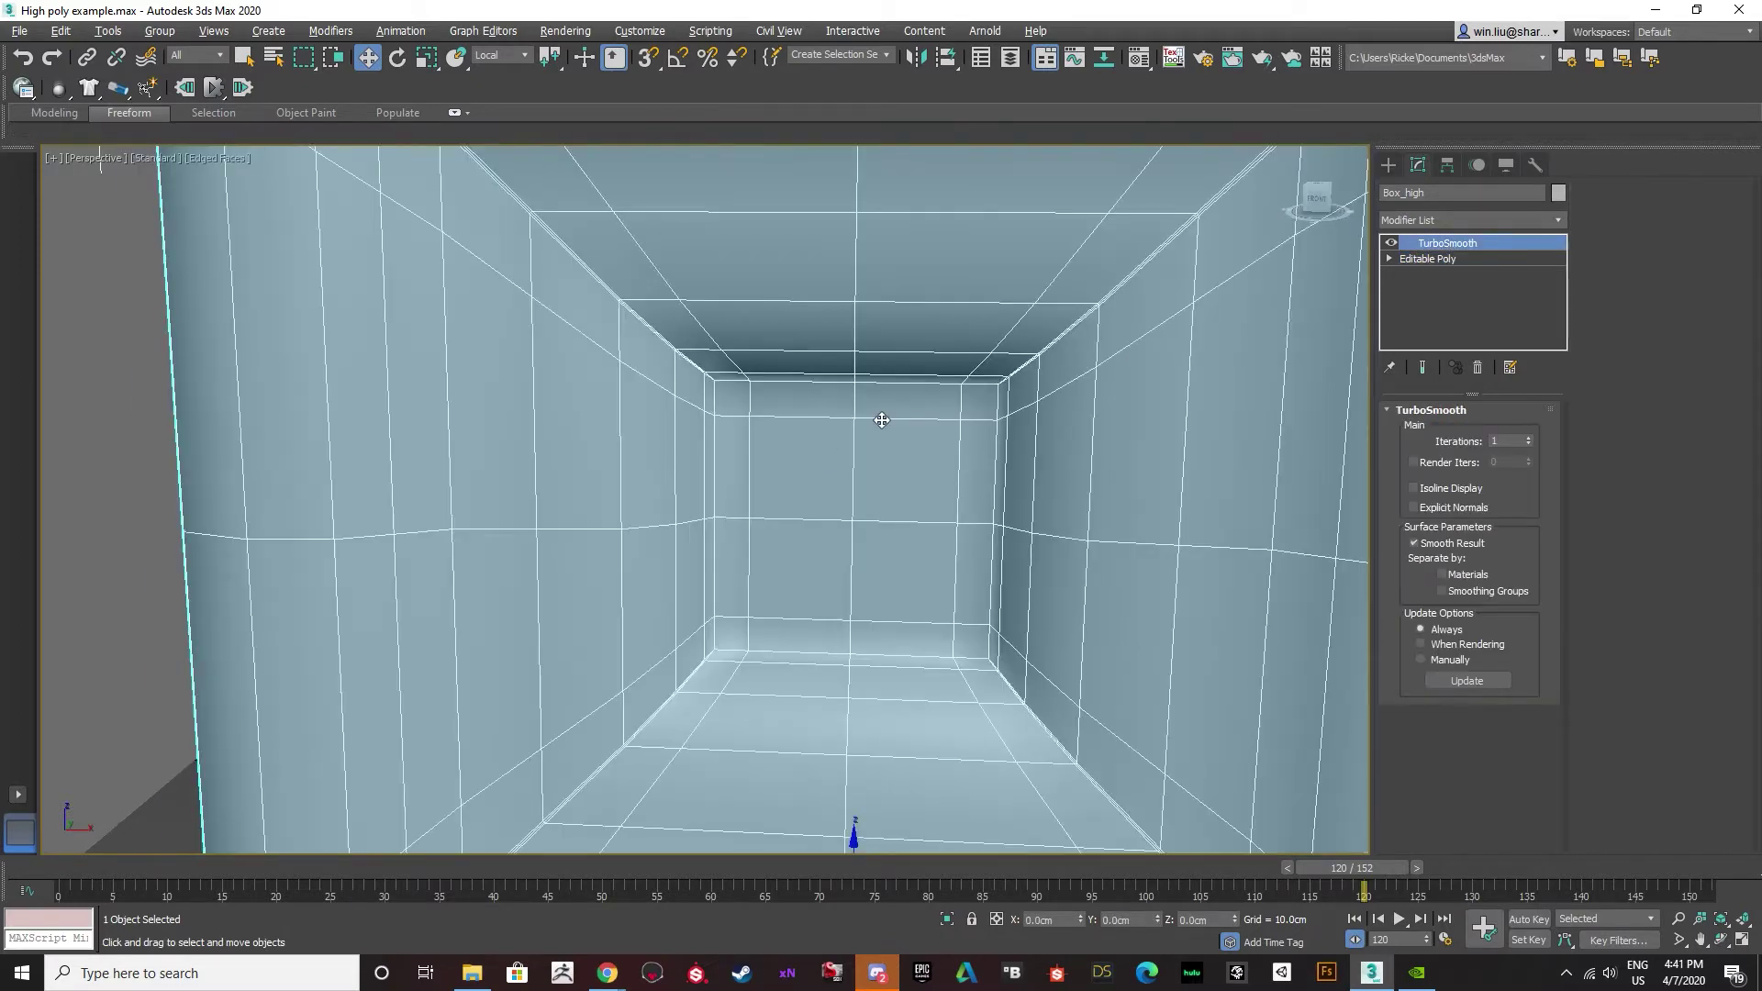
{"action": "scroll", "coordinate": [794, 418], "scroll_direction": "down", "scroll_amount": 5}
{"action": "middle_click_drag", "start_coordinate": [794, 418], "coordinate": [729, 407], "text": "alt"}
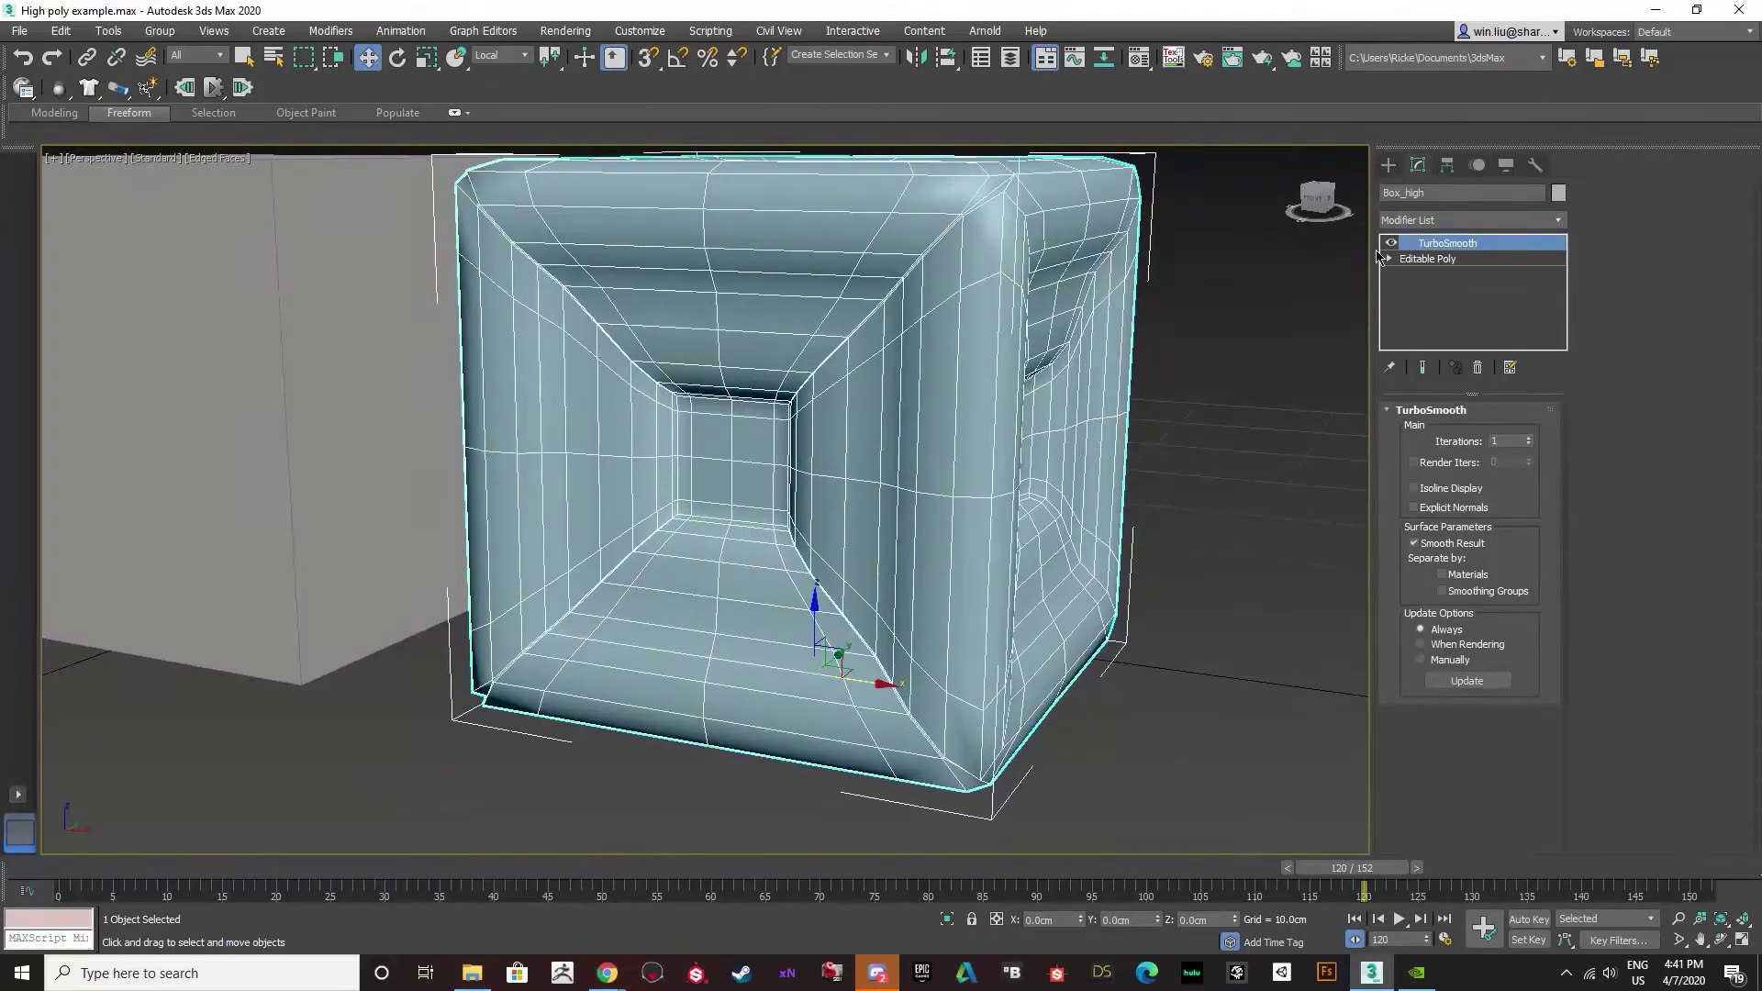
Toggle the TurboSmooth effect off and on to compare Box_high's shapes, leaving it switched off.
{"action": "left_click", "coordinate": [1392, 243]}
{"action": "left_click", "coordinate": [1393, 244]}
{"action": "left_click", "coordinate": [1393, 243]}
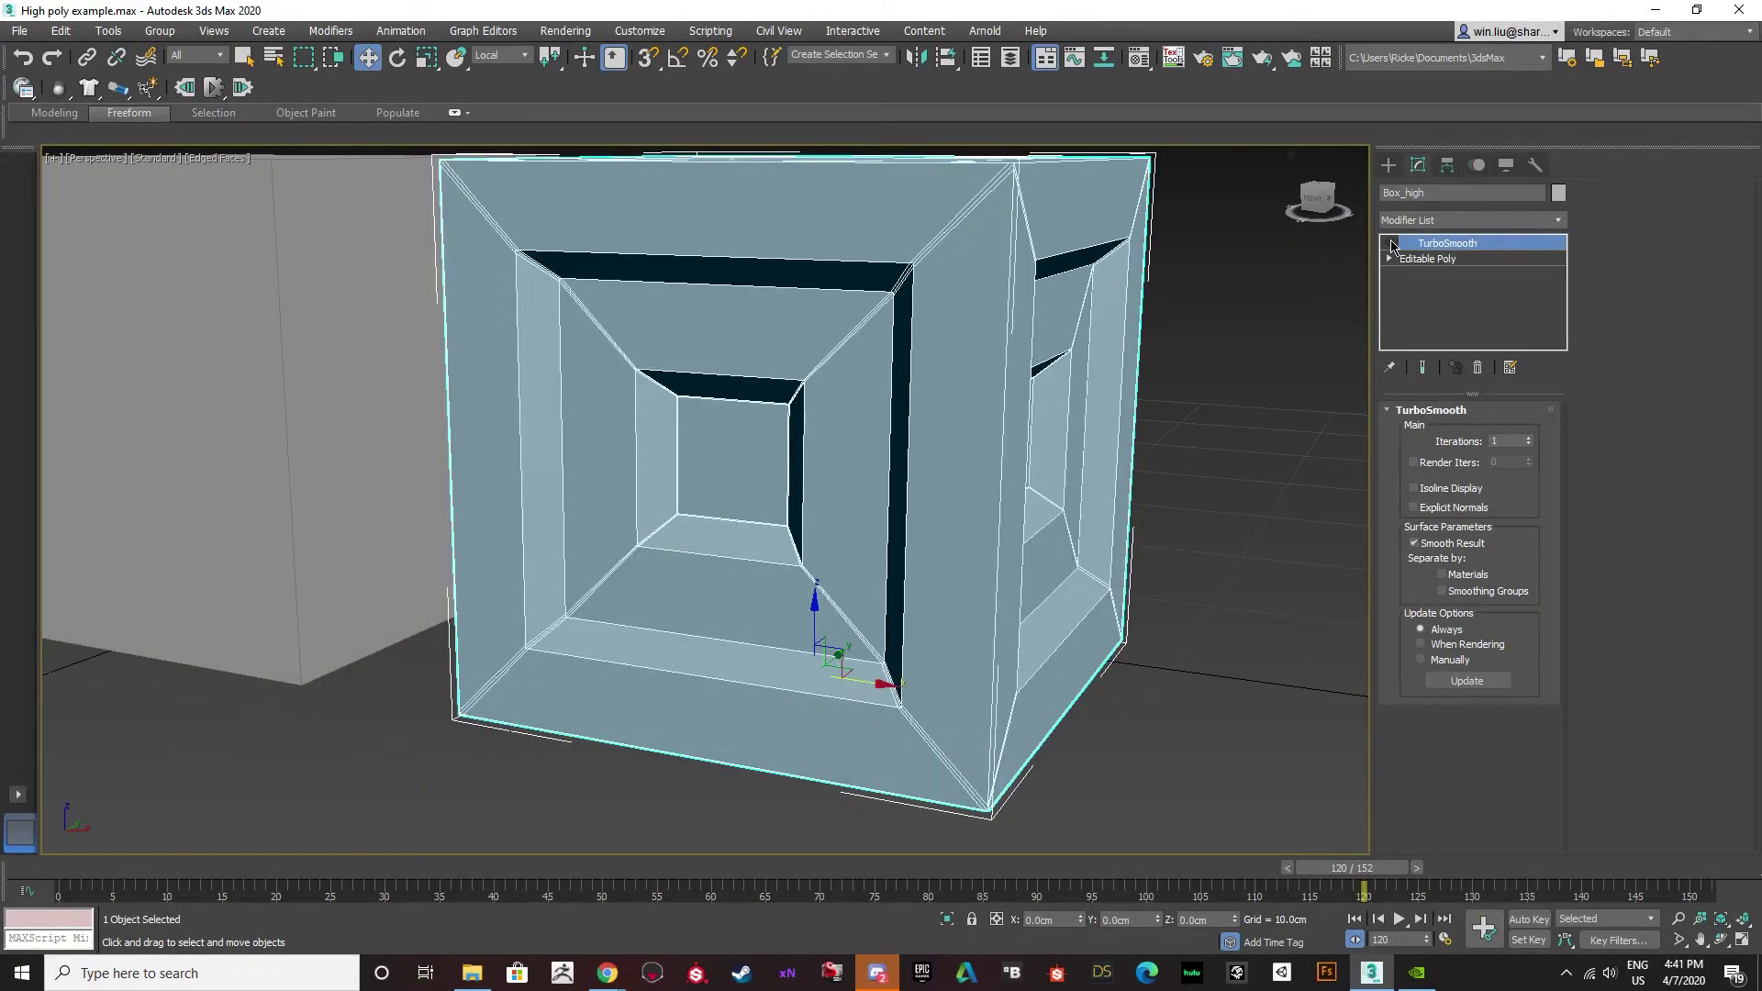
{"action": "left_click", "coordinate": [1393, 243]}
{"action": "left_click", "coordinate": [1393, 243]}
{"action": "left_click", "coordinate": [1392, 243]}
{"action": "left_click", "coordinate": [1392, 243]}
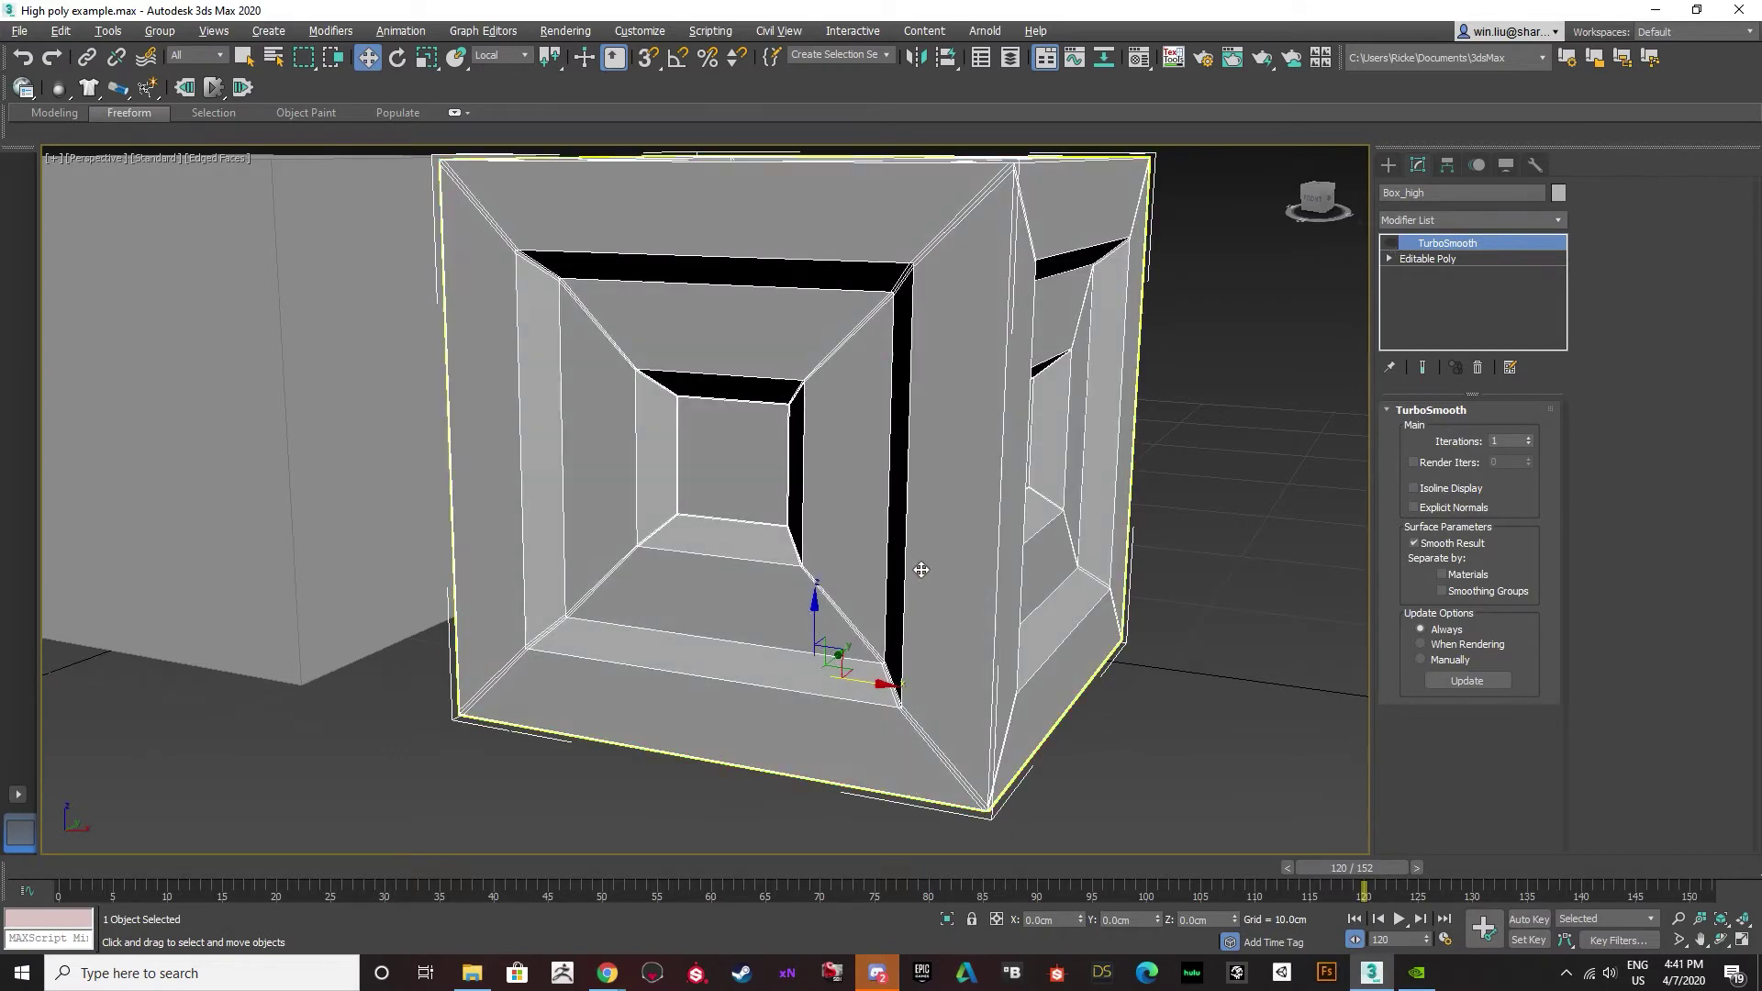
Deselect and reselect Box_high, and examine the unsmoothed support edges around the front recess.
{"action": "middle_click_drag", "start_coordinate": [917, 563], "coordinate": [1015, 590], "text": "alt"}
{"action": "key", "text": "ctrl+d"}
{"action": "middle_click_drag", "start_coordinate": [863, 557], "coordinate": [880, 522], "text": "alt"}
{"action": "left_click", "coordinate": [879, 522]}
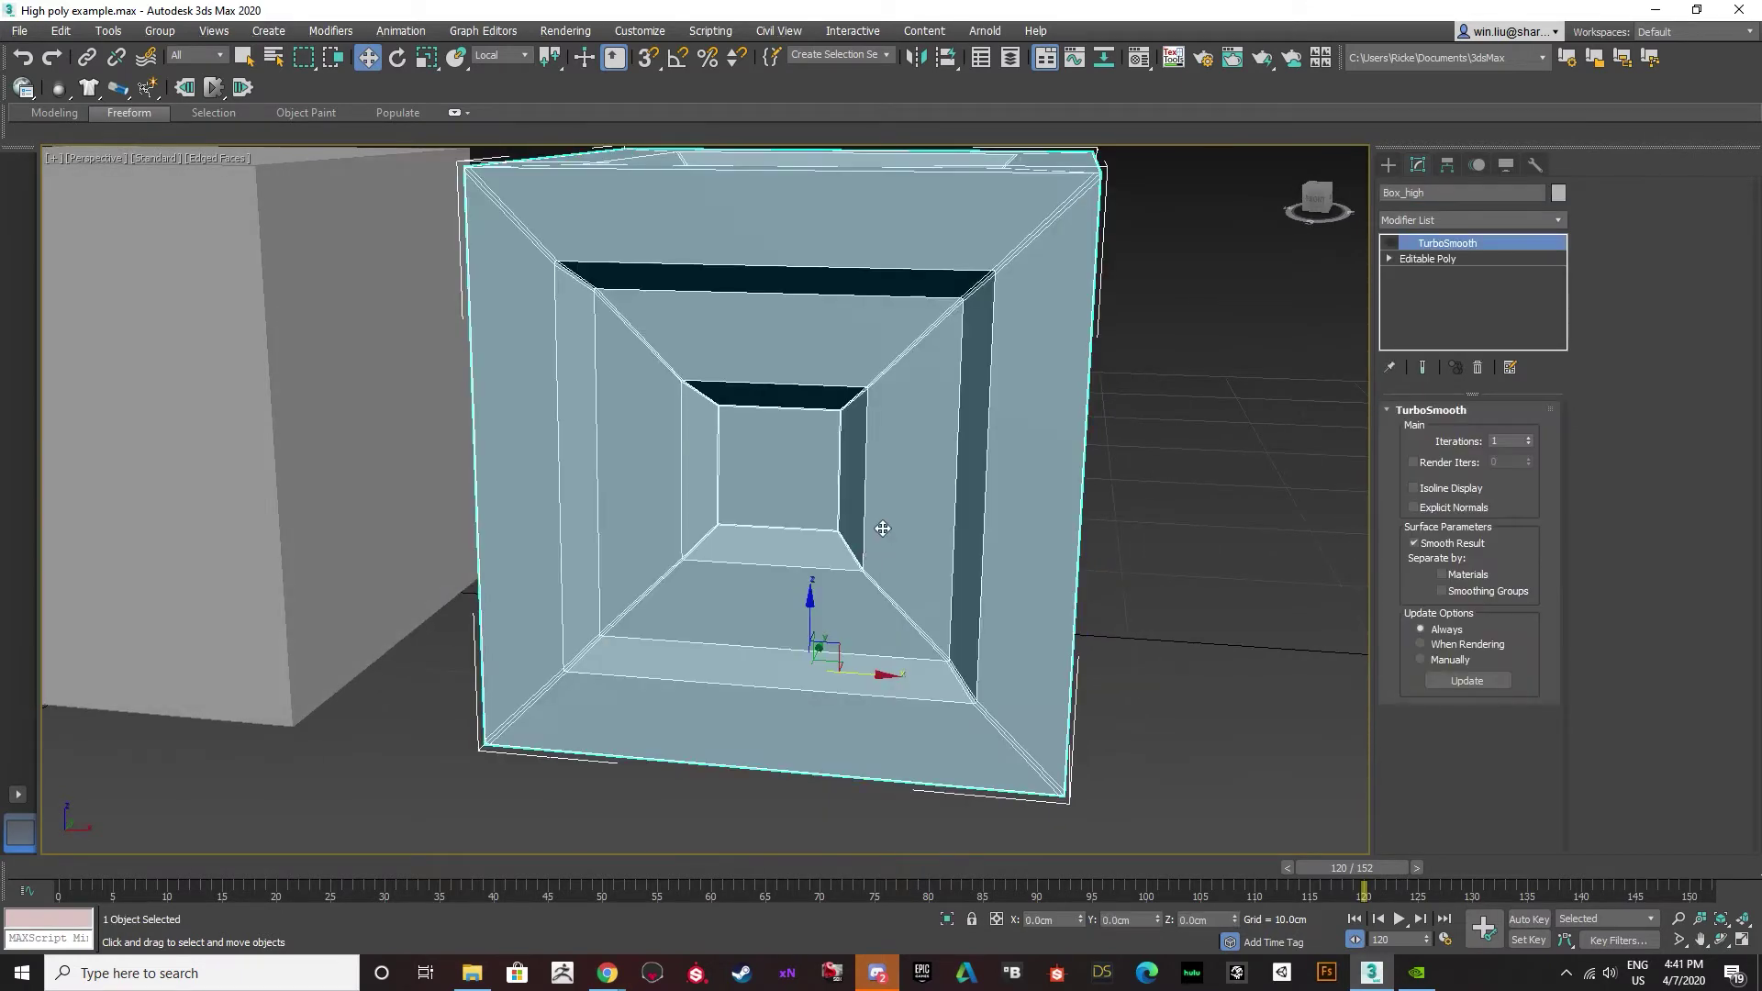
{"action": "scroll", "coordinate": [871, 513], "scroll_direction": "up", "scroll_amount": 4}
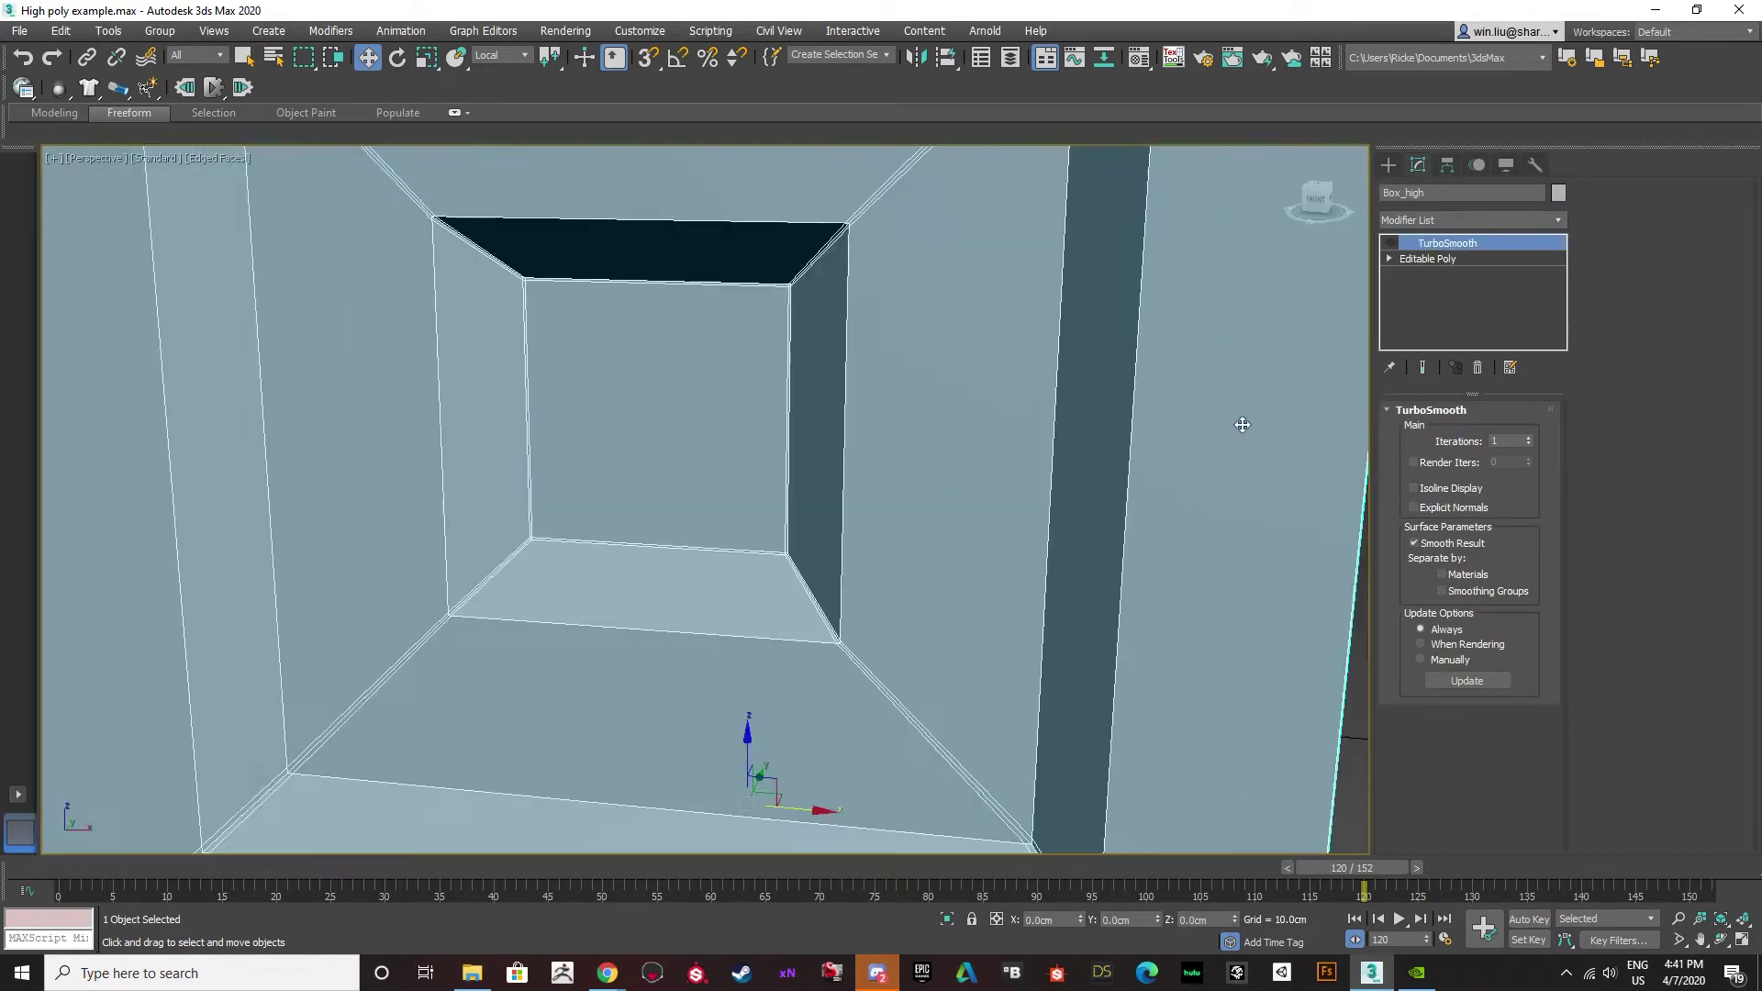
Return to edge editing on Box_high, select the inner recess's vertical side edge, and examine the support edges at the recess corner up close.
{"action": "left_click", "coordinate": [1496, 259]}
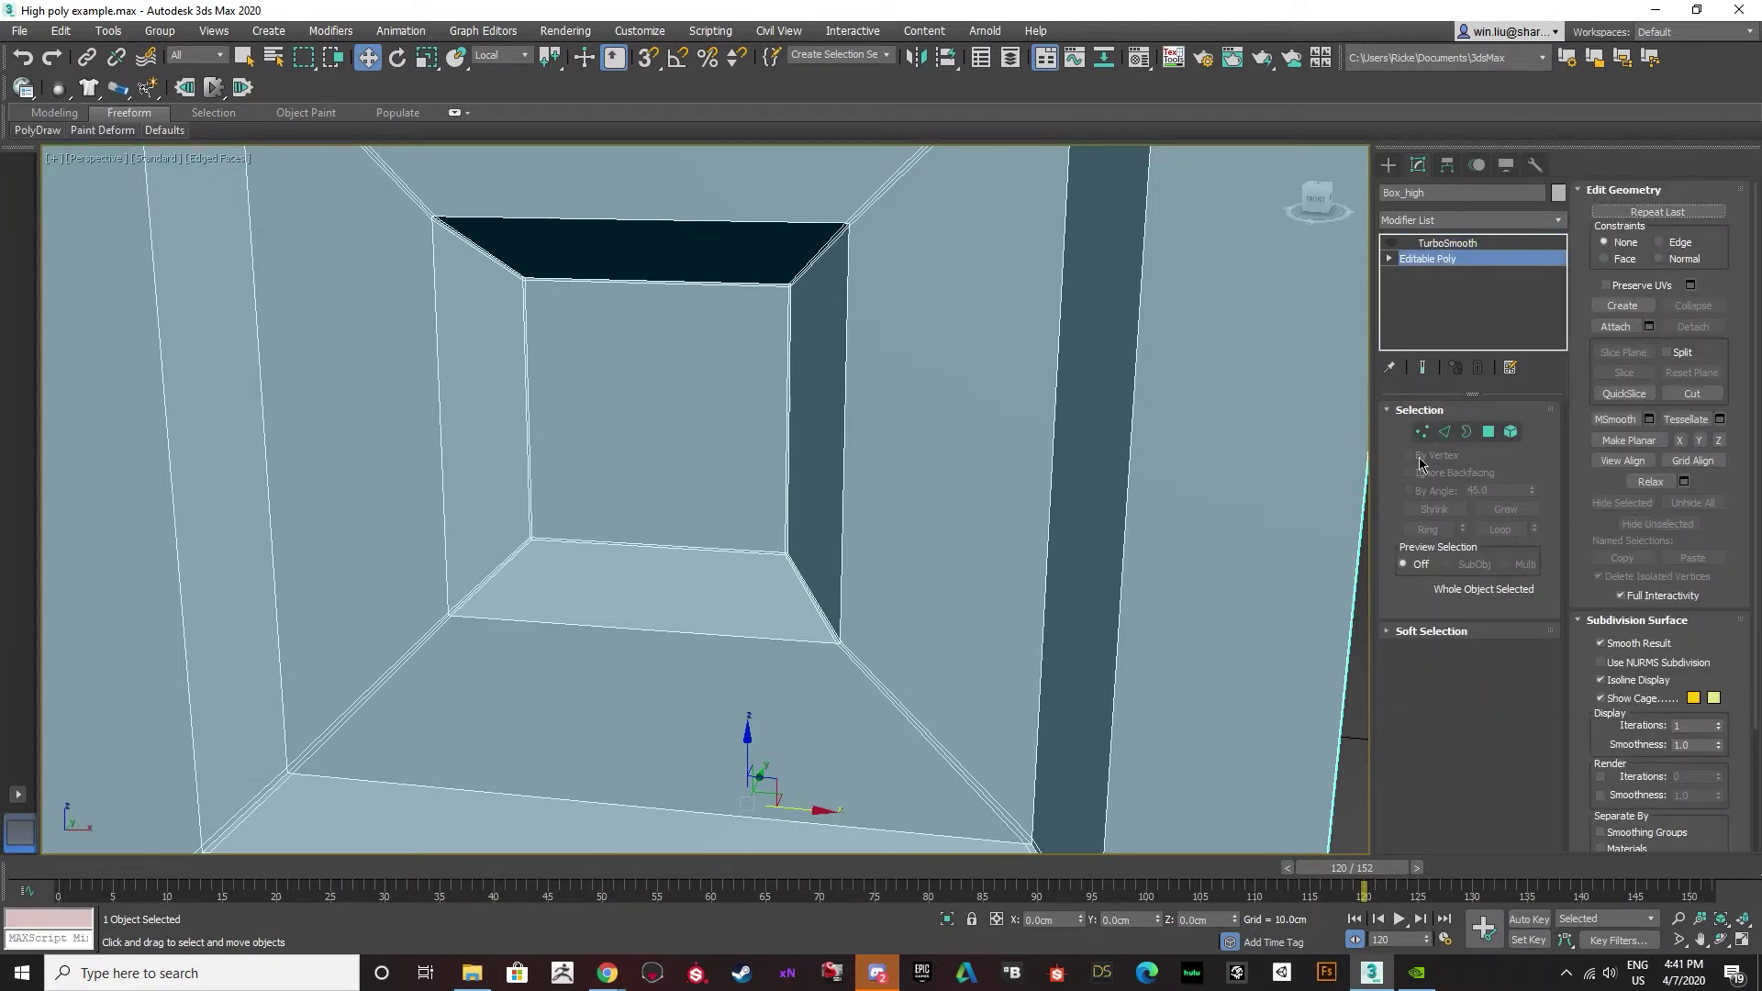
{"action": "left_click", "coordinate": [1445, 433]}
{"action": "left_click", "coordinate": [844, 470]}
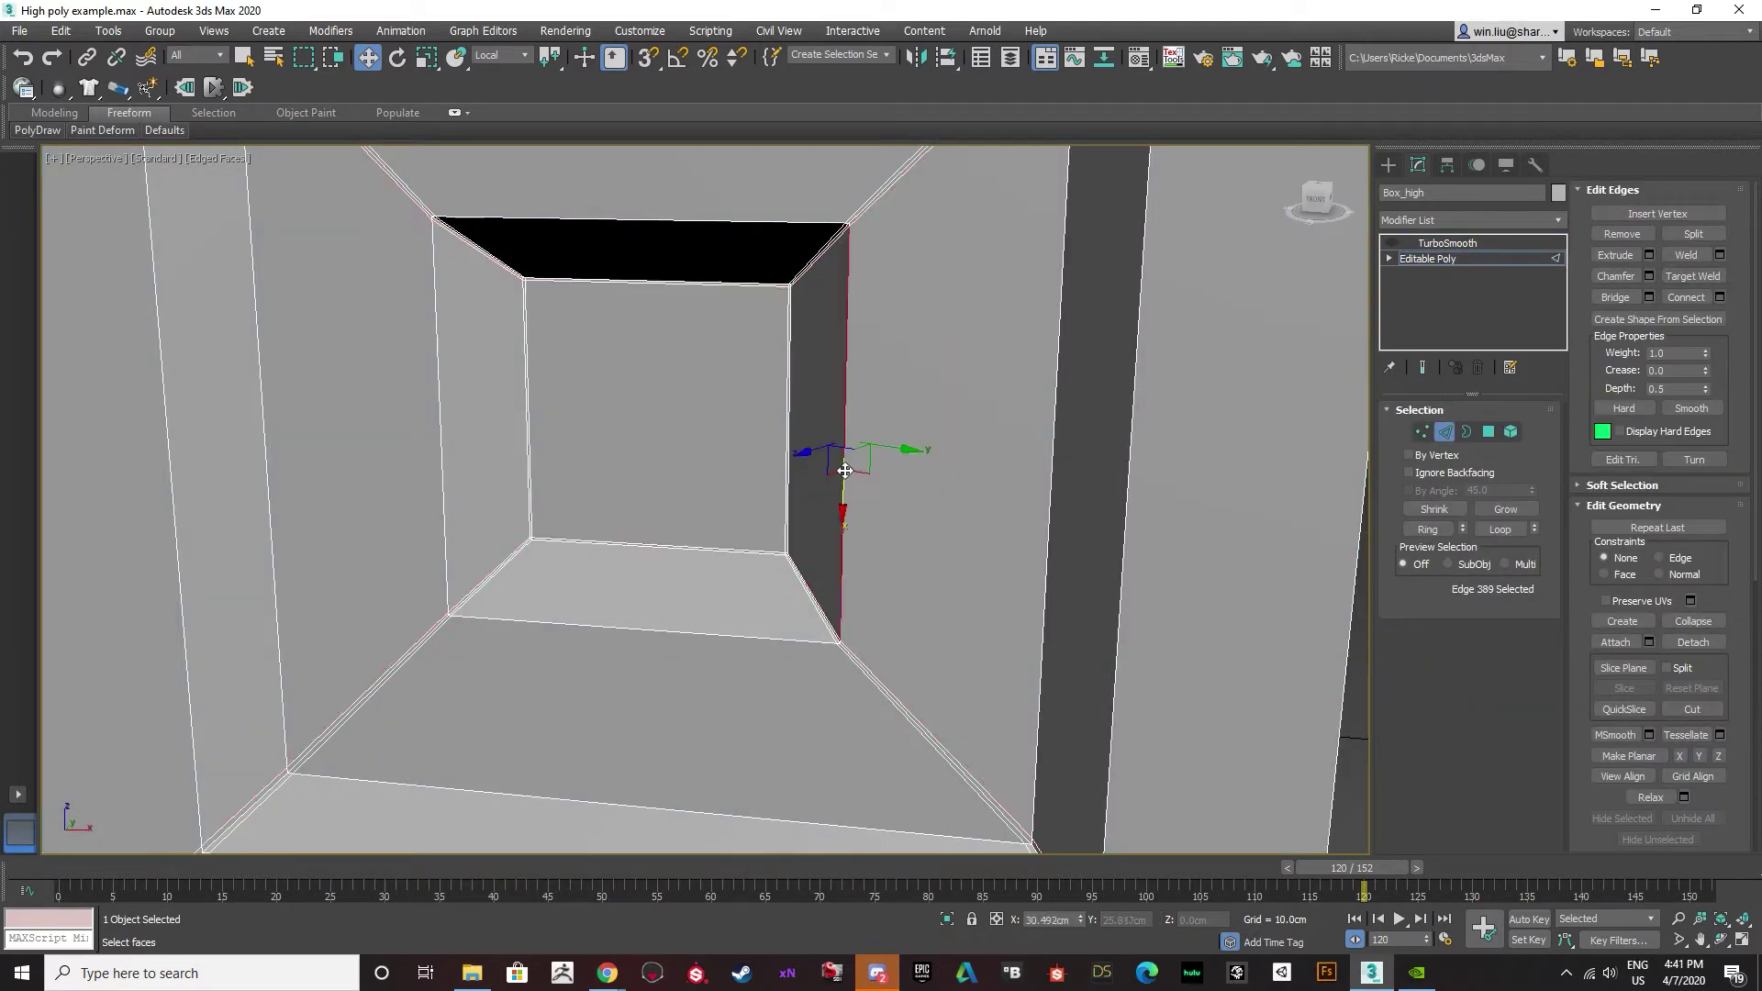
{"action": "scroll", "coordinate": [783, 303], "scroll_direction": "up", "scroll_amount": 4}
{"action": "scroll", "coordinate": [788, 286], "scroll_direction": "down", "scroll_amount": 4}
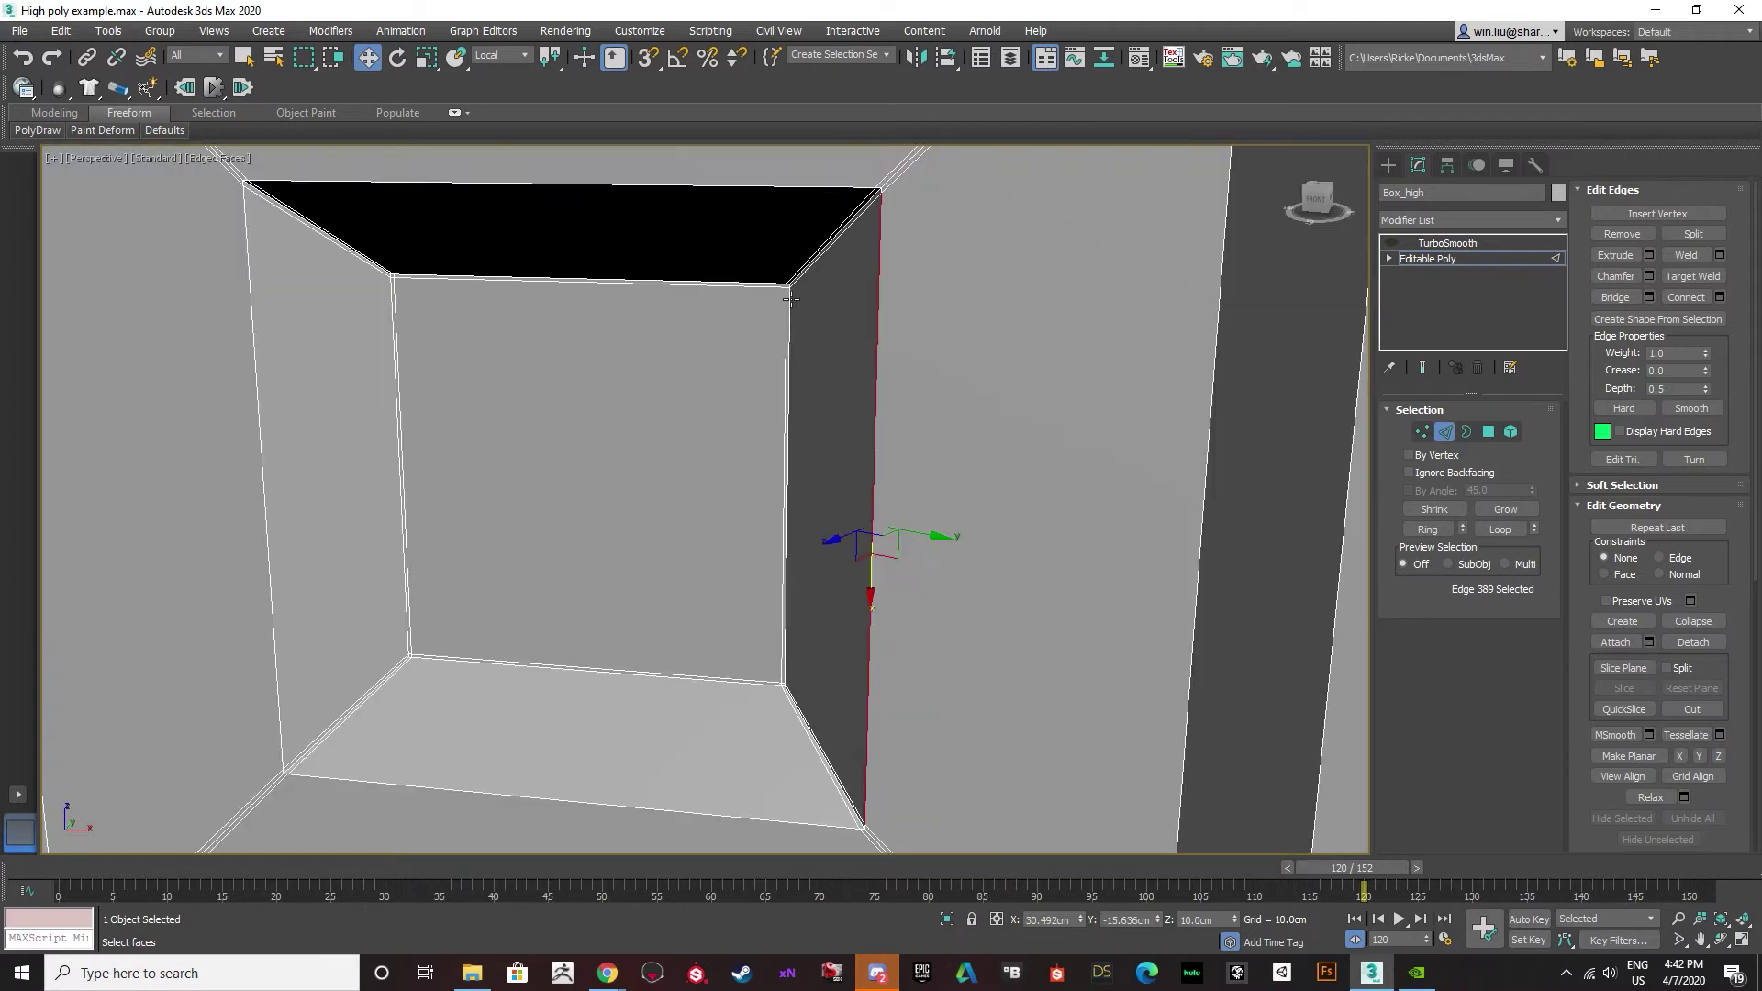
{"action": "scroll", "coordinate": [785, 284], "scroll_direction": "up", "scroll_amount": 4}
{"action": "scroll", "coordinate": [757, 267], "scroll_direction": "down", "scroll_amount": 2}
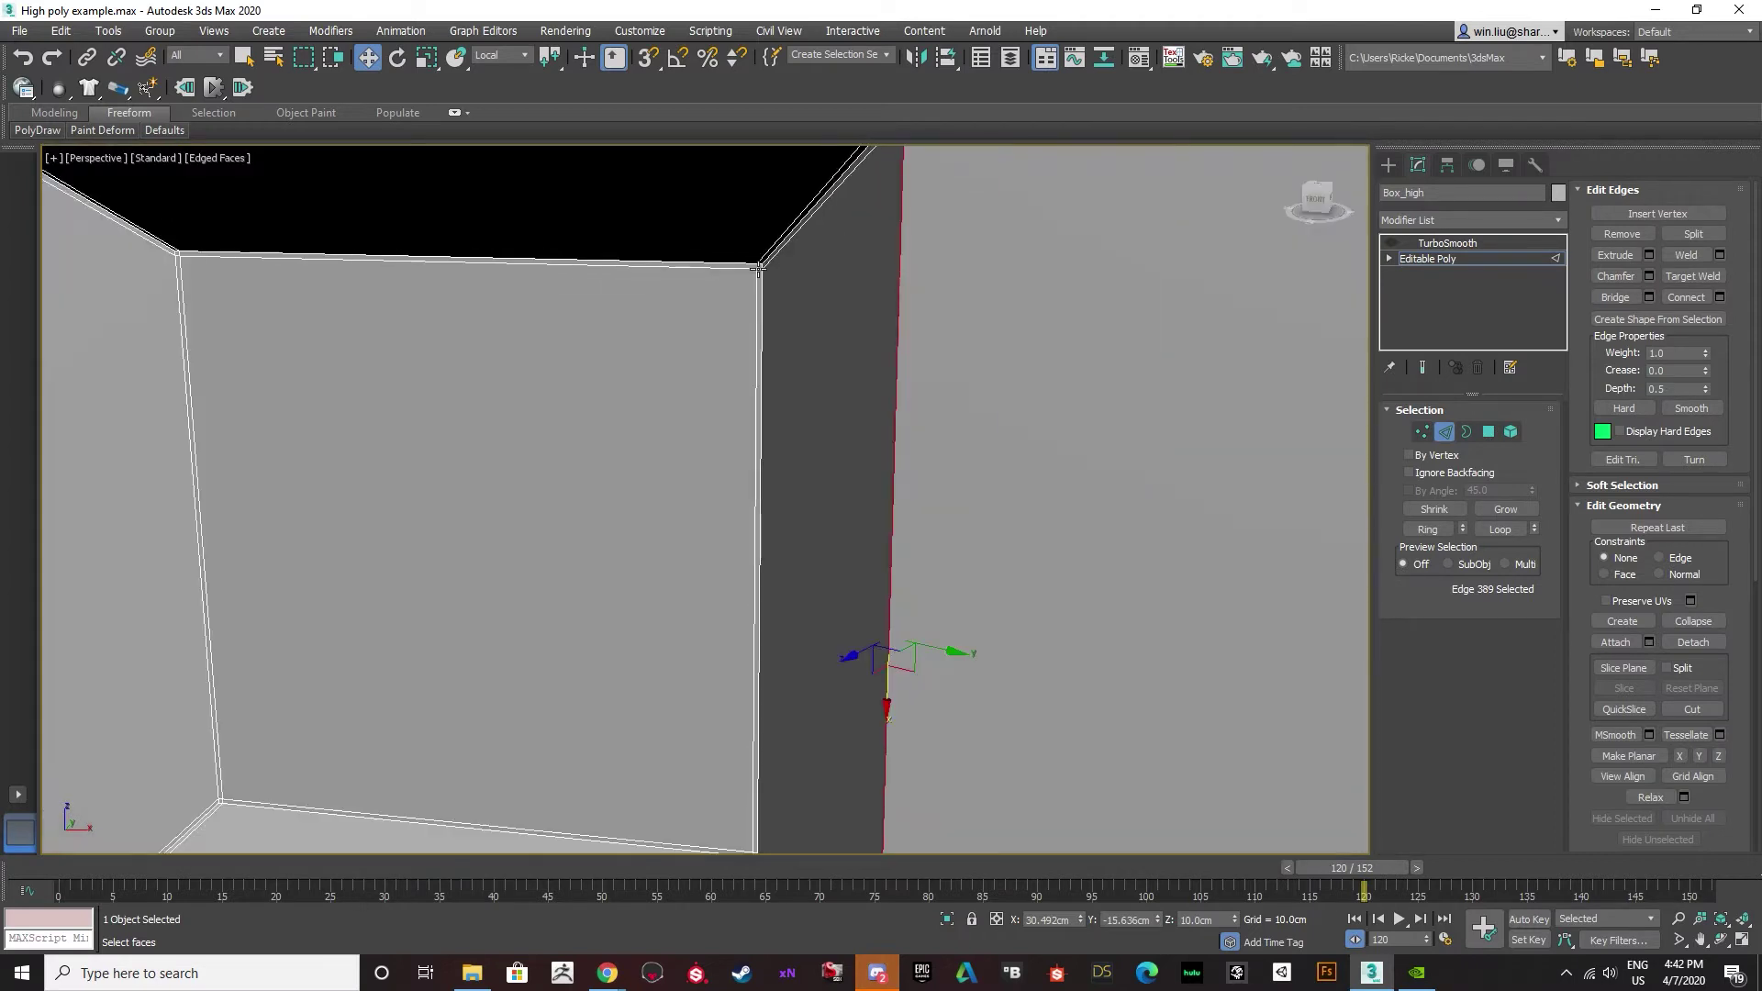
{"action": "middle_click_drag", "start_coordinate": [252, 645], "coordinate": [397, 621]}
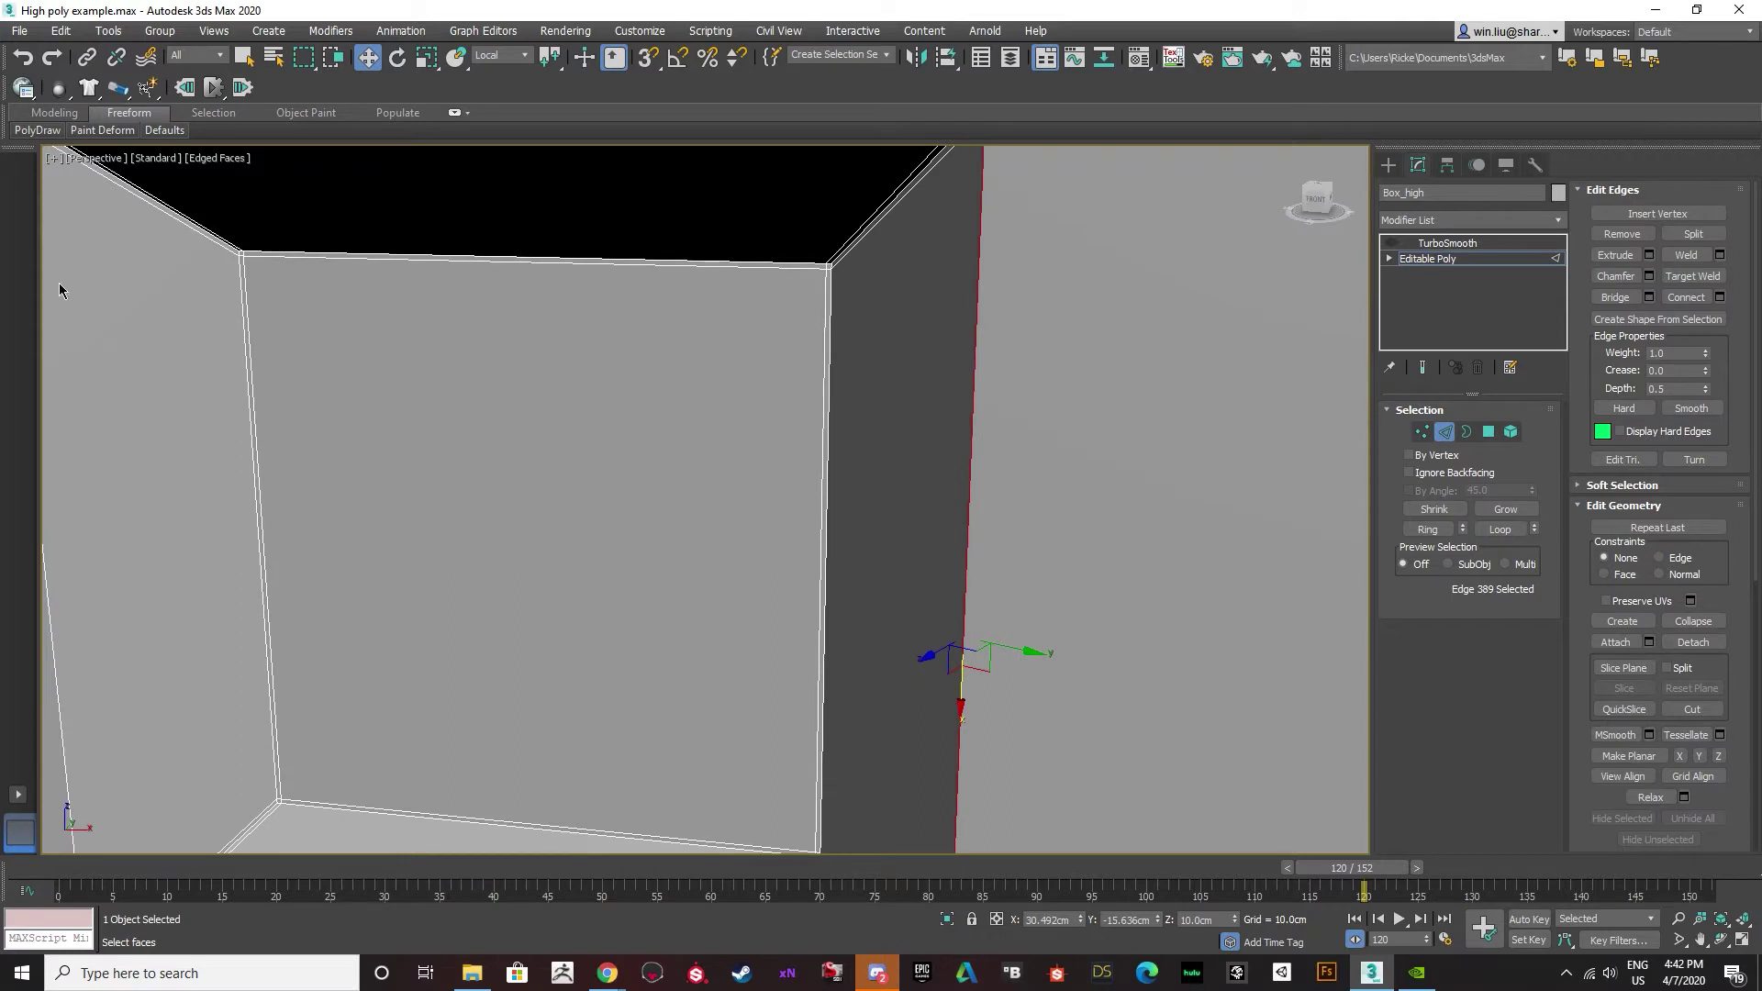
{"action": "scroll", "coordinate": [829, 273], "scroll_direction": "up", "scroll_amount": 3}
{"action": "scroll", "coordinate": [830, 271], "scroll_direction": "down", "scroll_amount": 2}
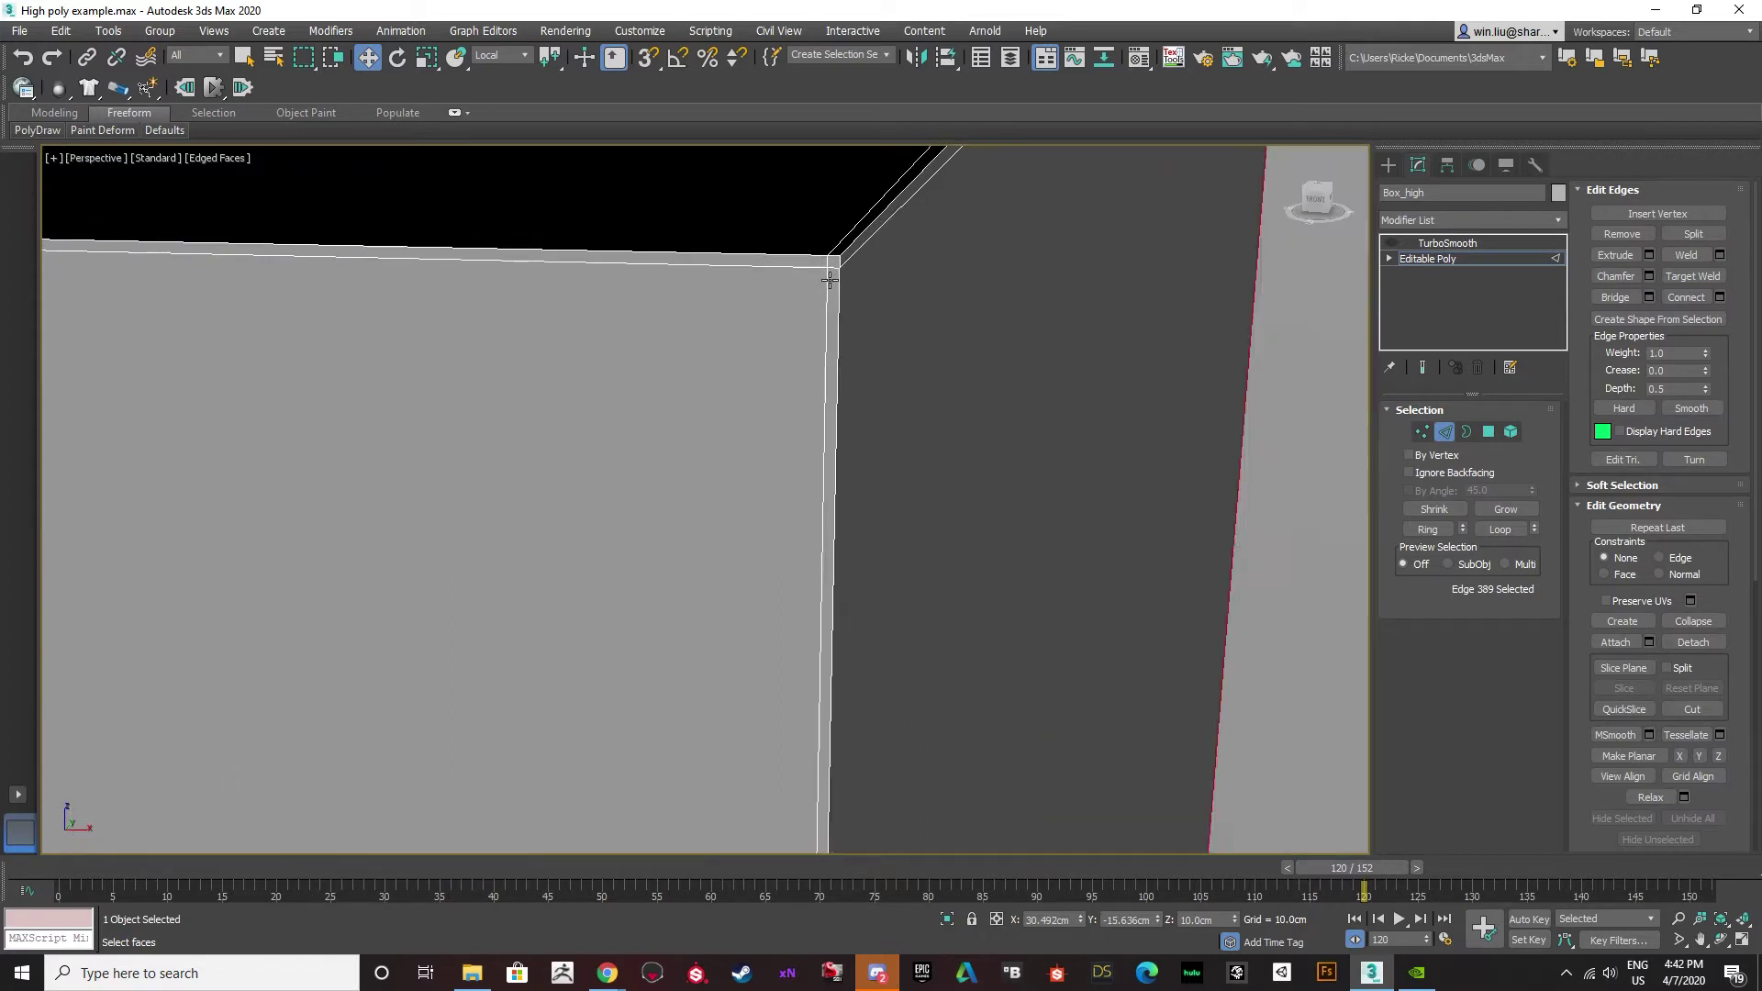
{"action": "scroll", "coordinate": [835, 271], "scroll_direction": "up", "scroll_amount": 3}
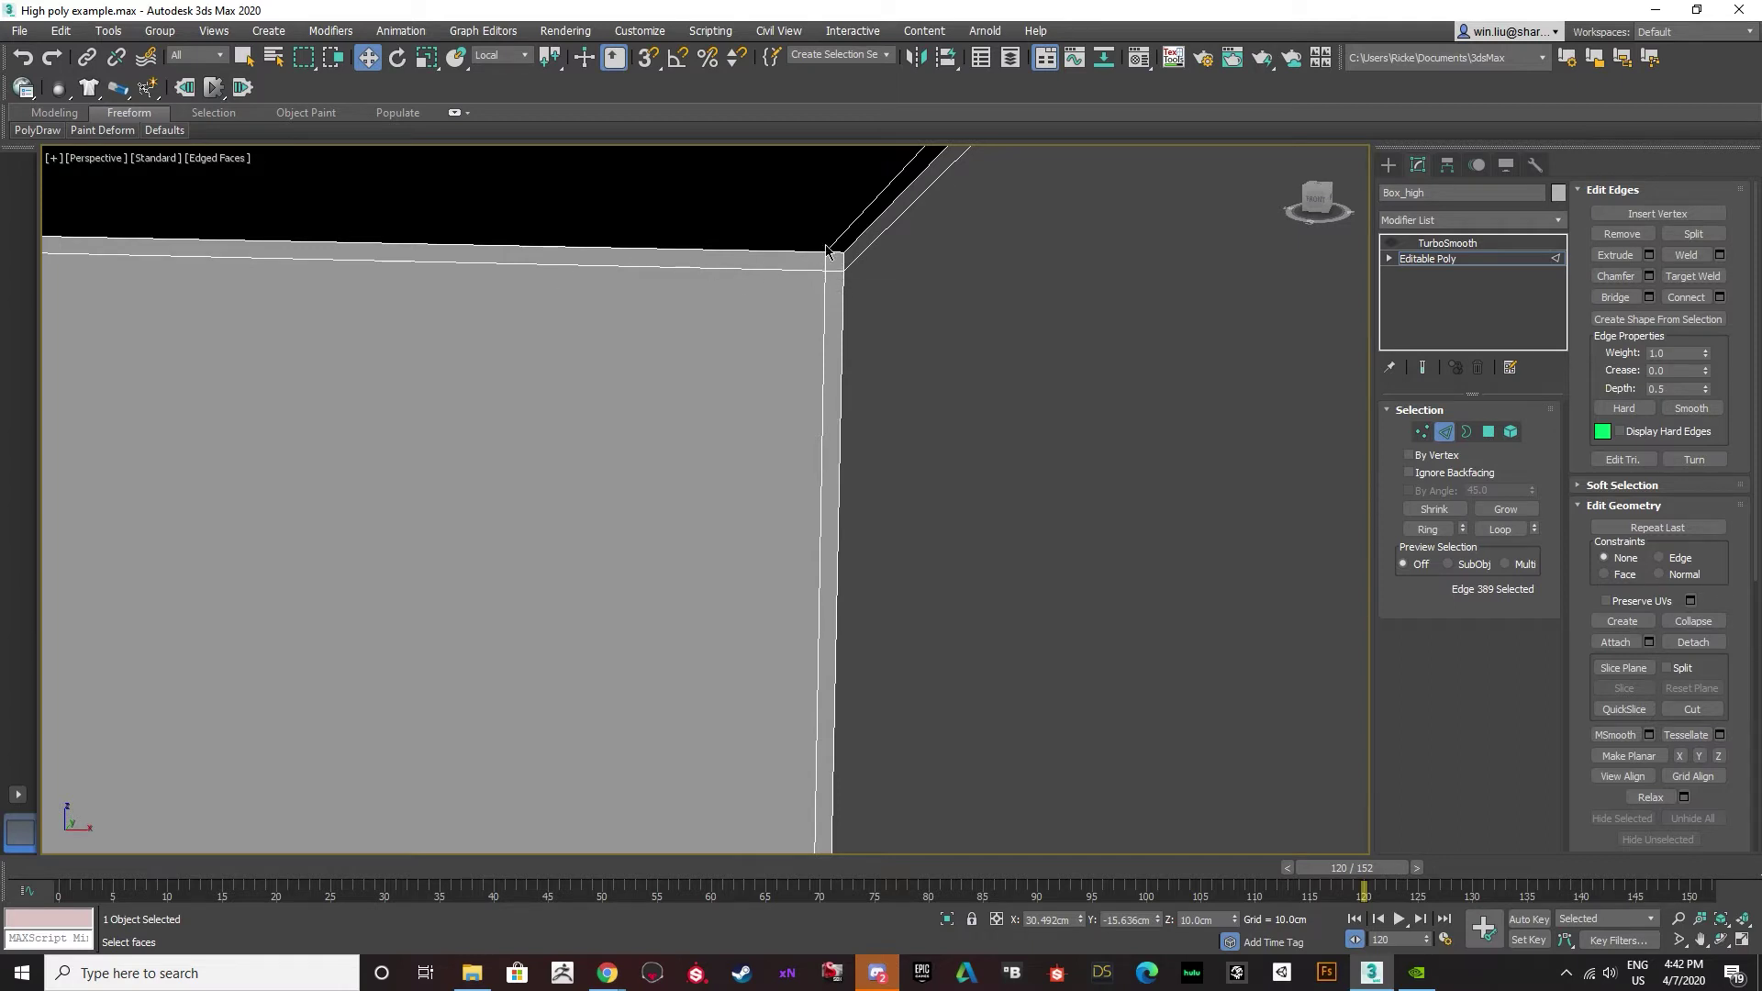
{"action": "scroll", "coordinate": [835, 463], "scroll_direction": "down", "scroll_amount": 5}
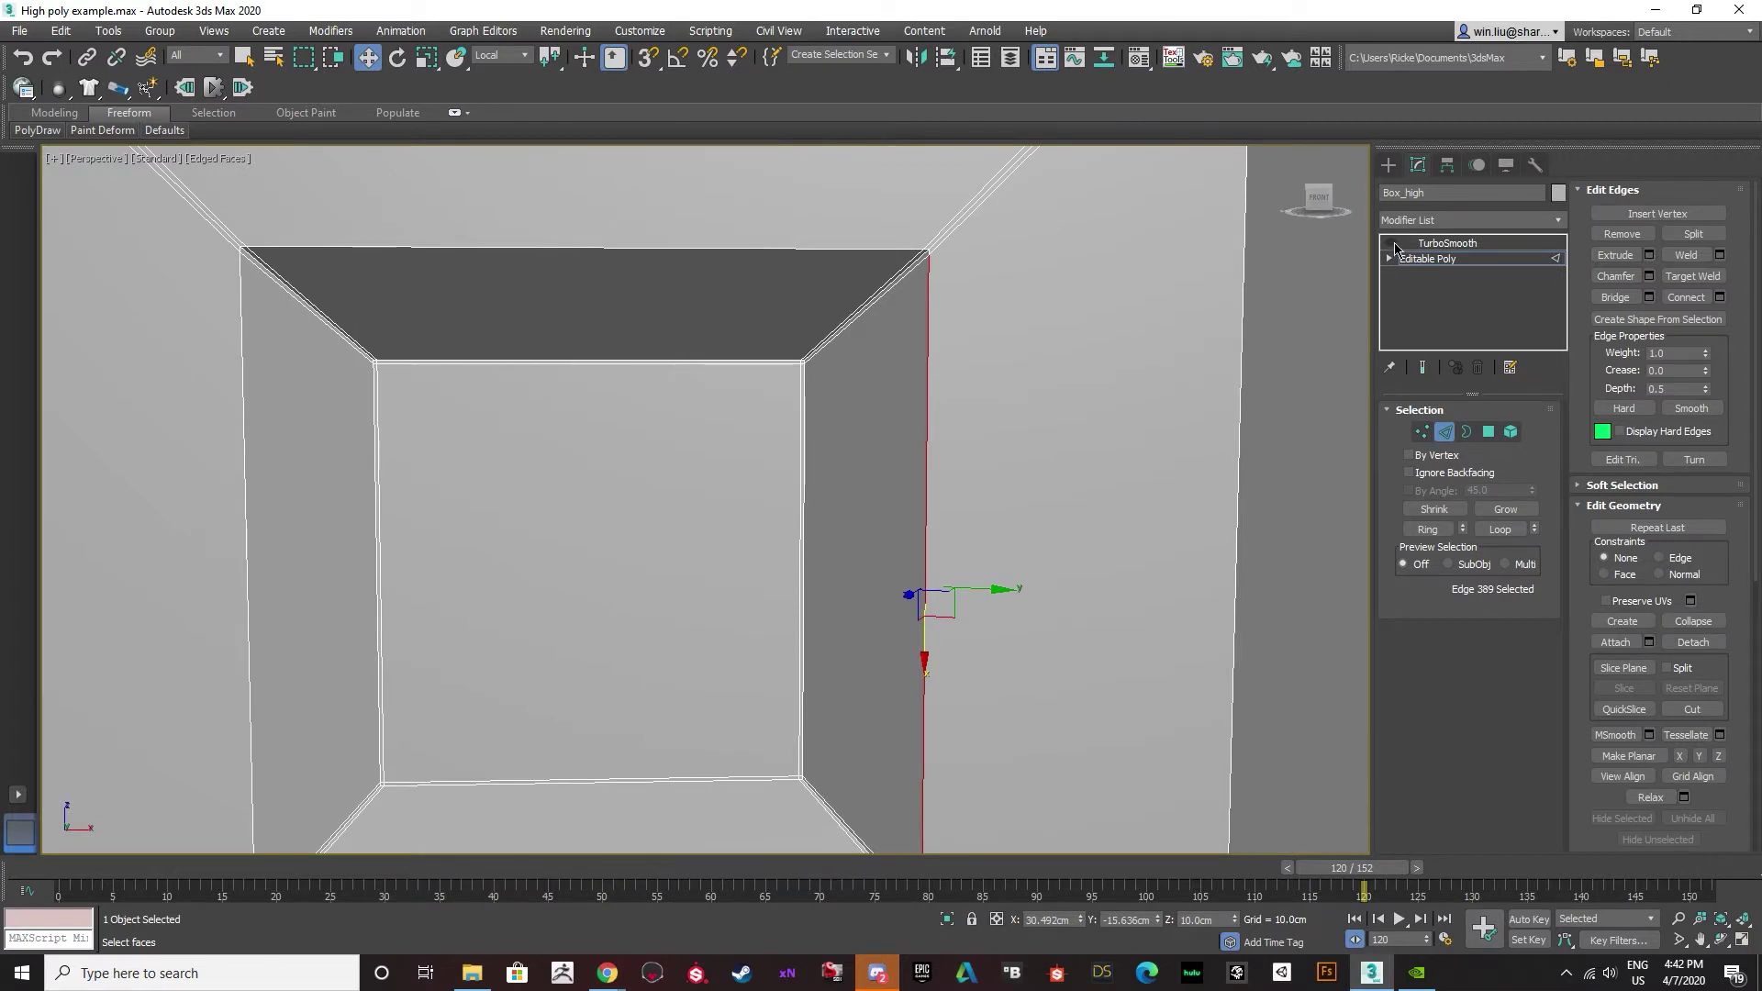
Turn the TurboSmooth effect back on, examine the smoothed front recess without edged faces, and return to the Editable Poly level with edges shown.
{"action": "left_click", "coordinate": [1447, 432]}
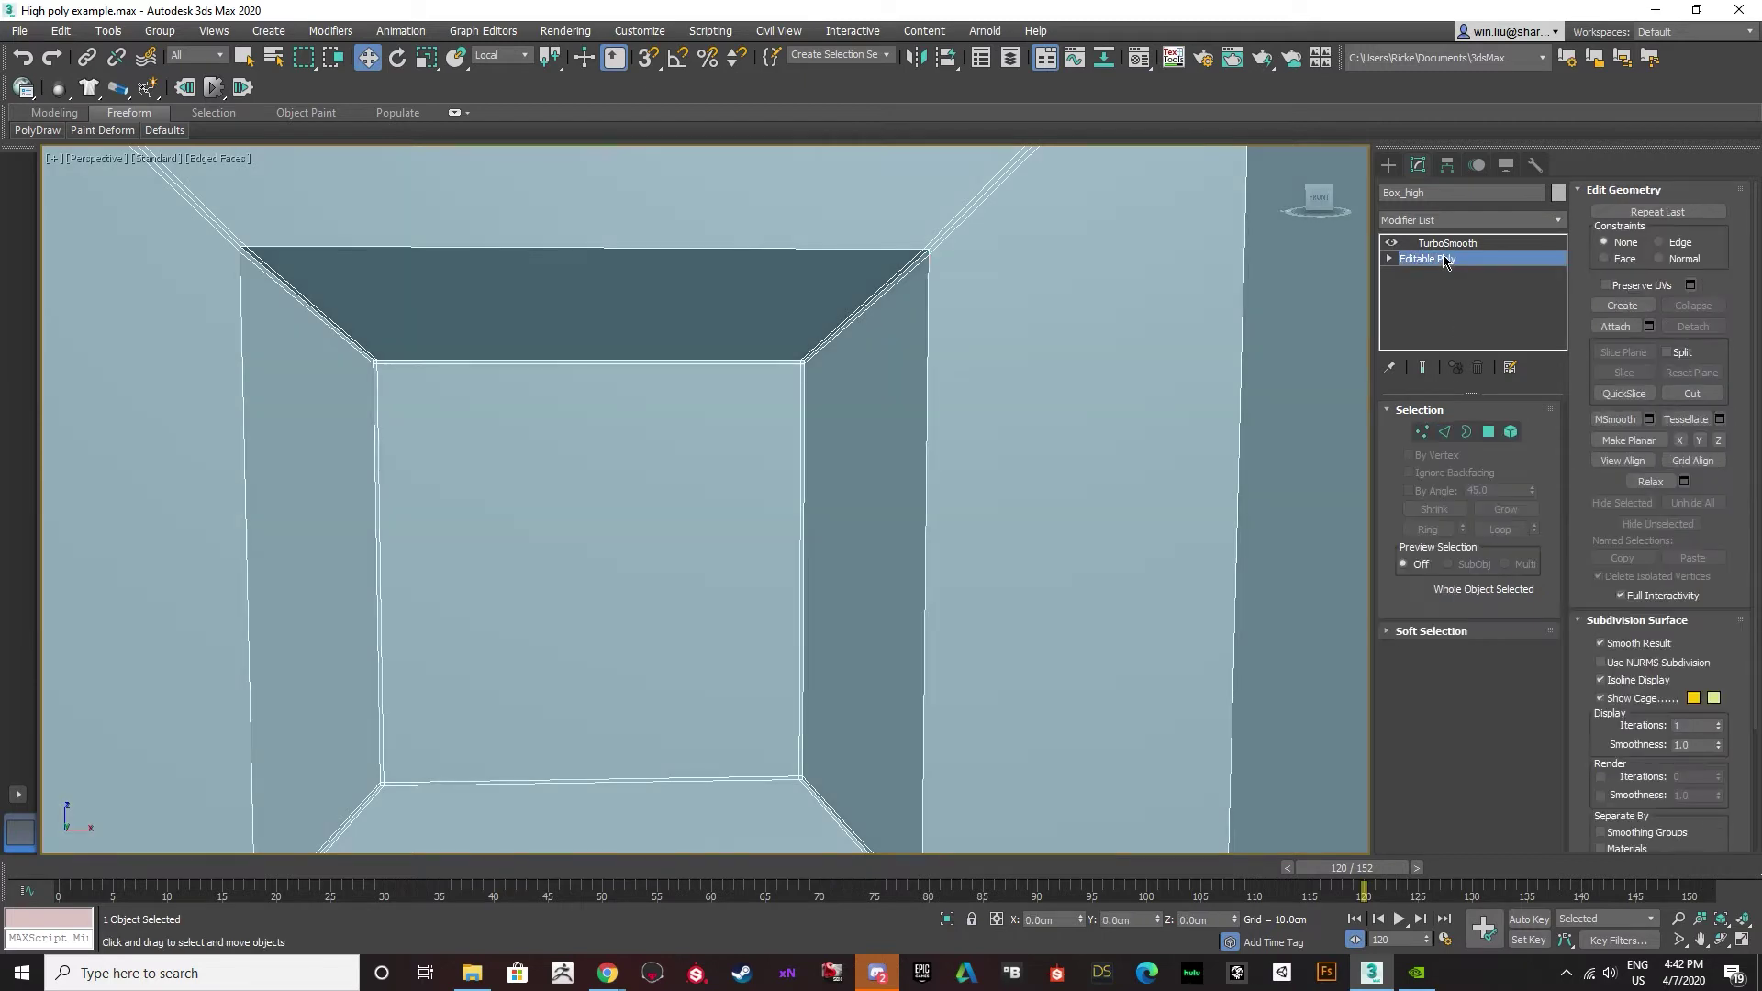
{"action": "left_click", "coordinate": [1448, 243]}
{"action": "key", "text": "F4"}
{"action": "scroll", "coordinate": [807, 305], "scroll_direction": "down", "scroll_amount": 4}
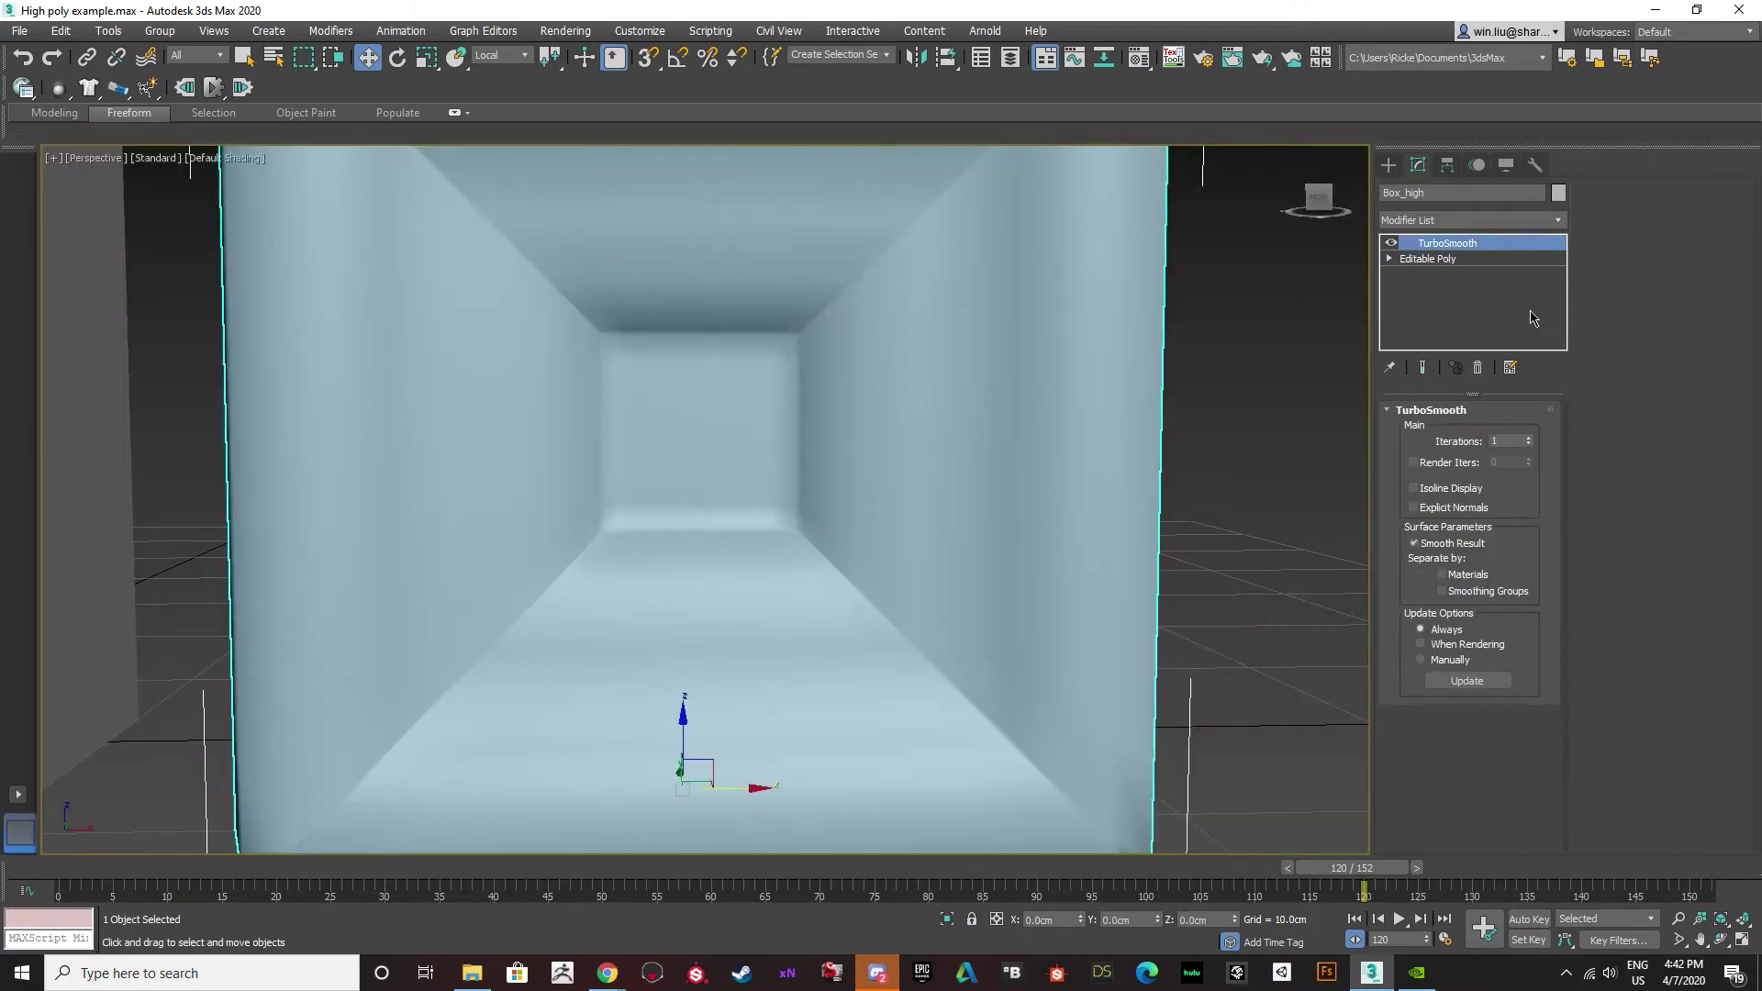
{"action": "left_click", "coordinate": [1428, 259]}
{"action": "key", "text": "F4"}
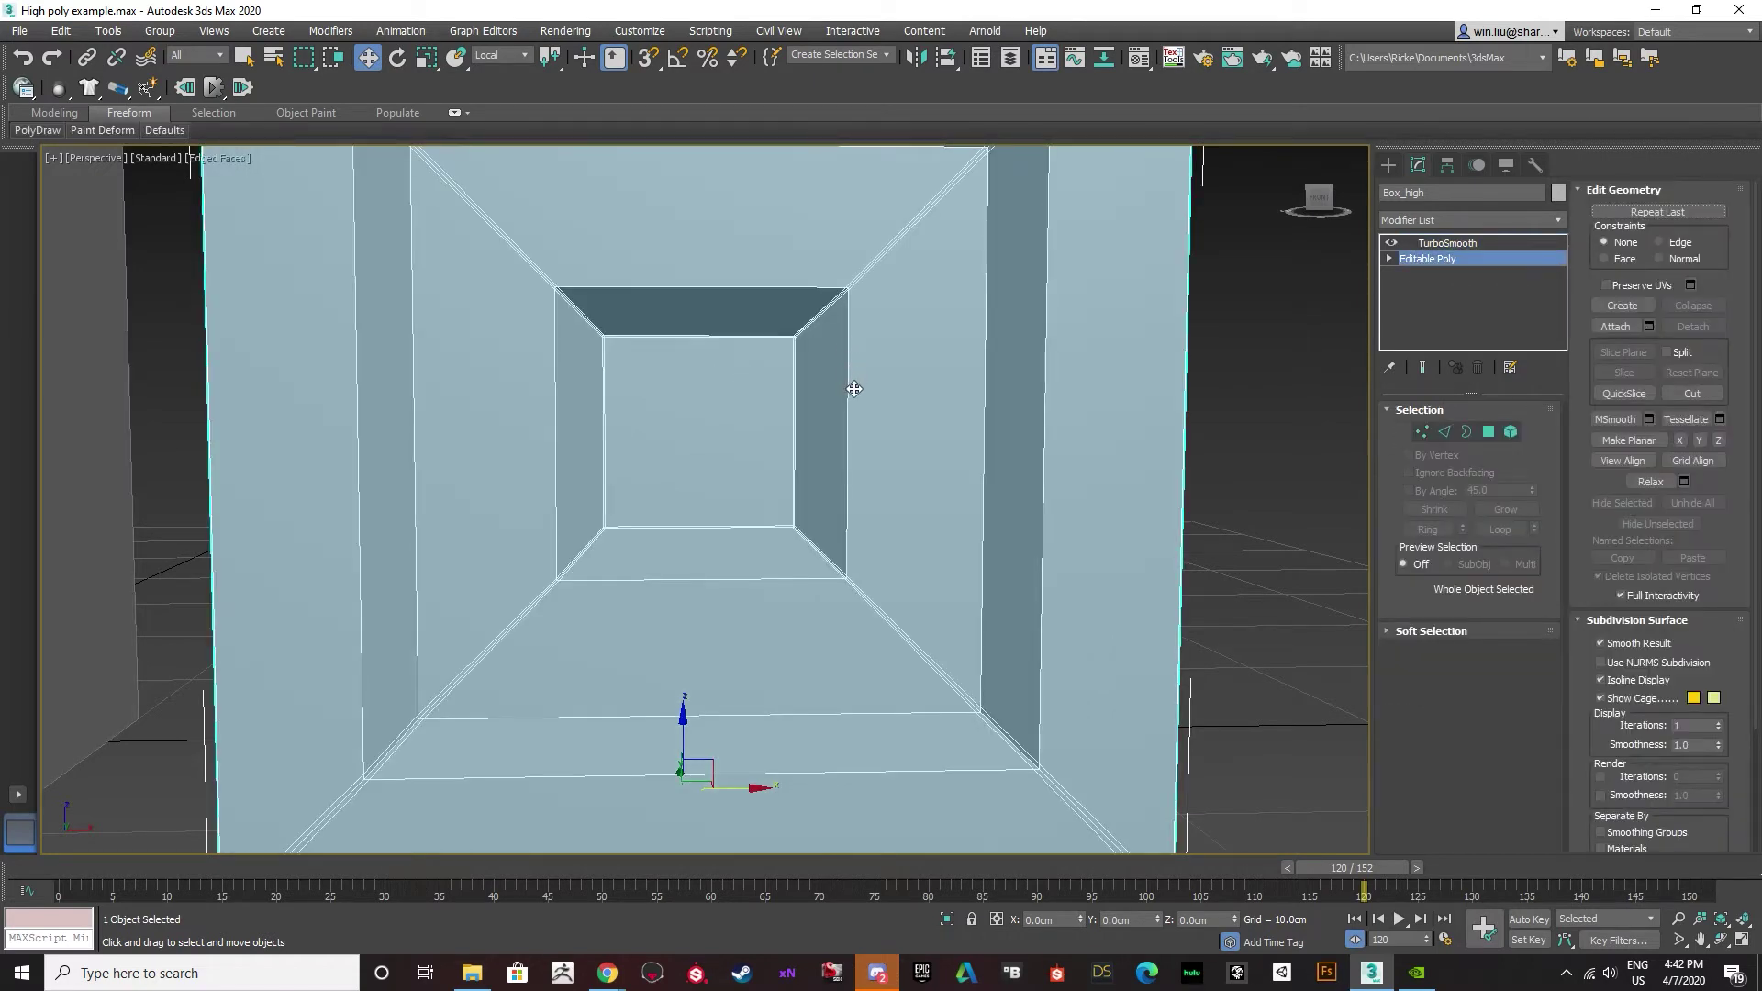
Select the ring of depth edges at the inner recess's corners and connect them with 2 segments and a pinch of 92.
{"action": "scroll", "coordinate": [854, 389], "scroll_direction": "up", "scroll_amount": 2}
{"action": "left_click", "coordinate": [1446, 432]}
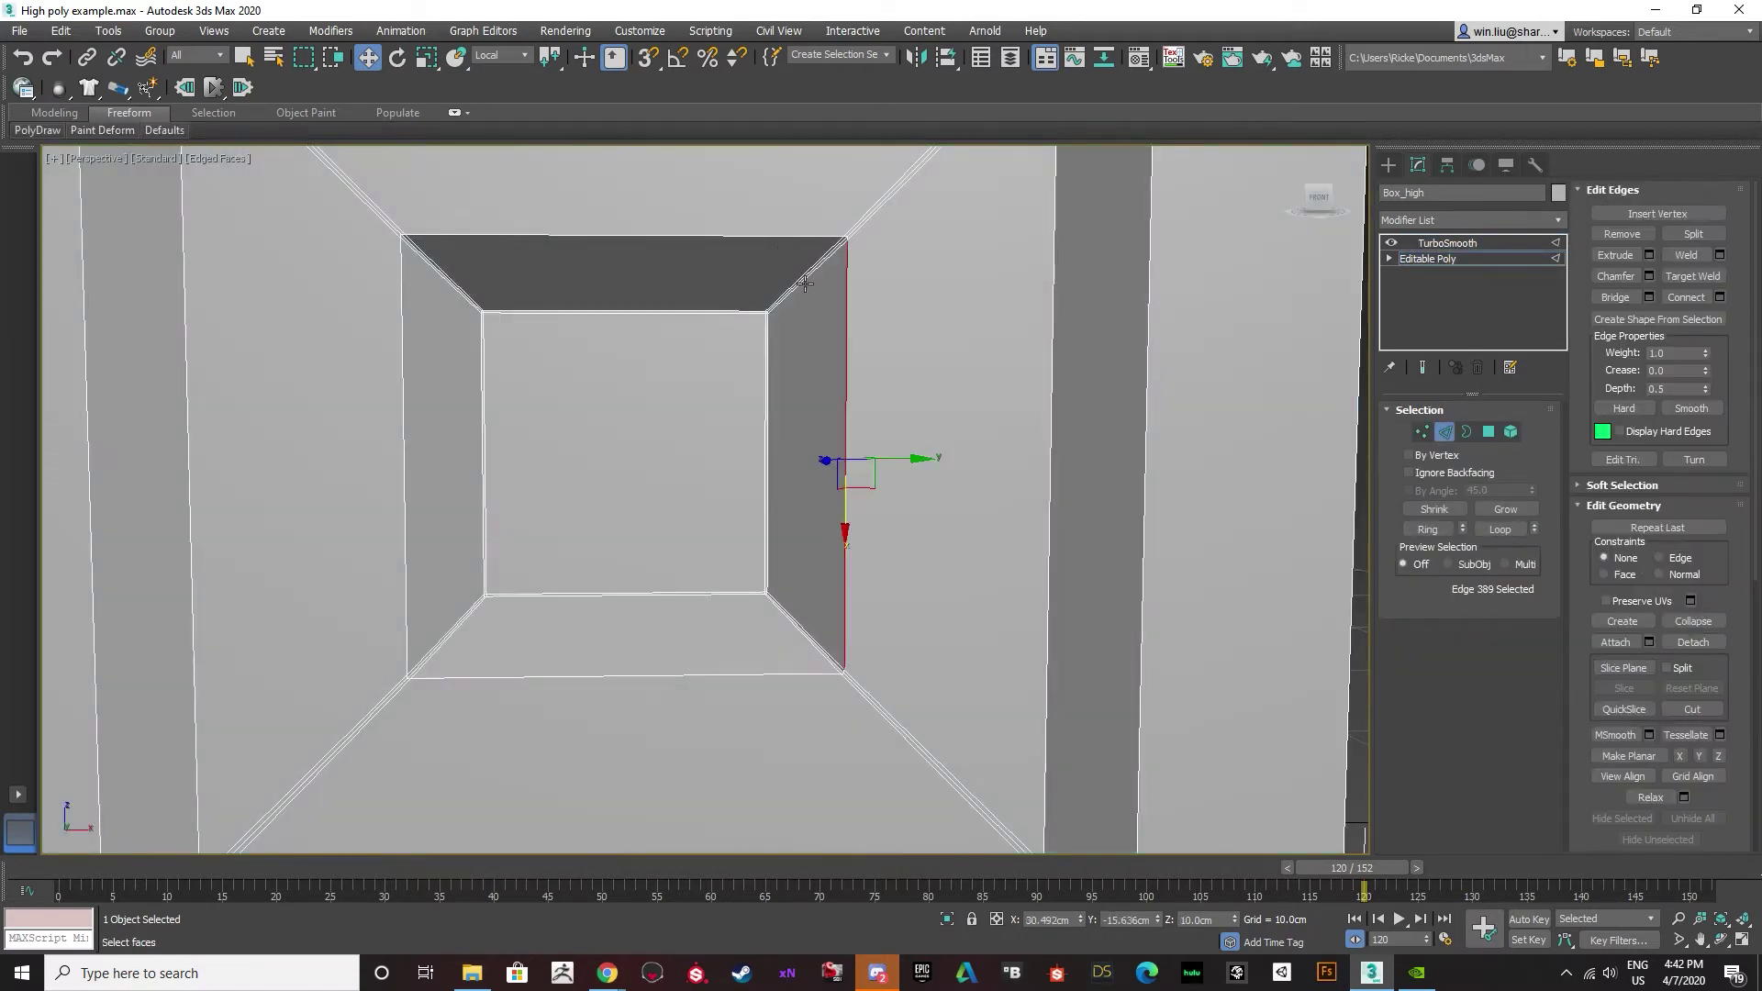
{"action": "left_click", "coordinate": [805, 285]}
{"action": "scroll", "coordinate": [806, 275], "scroll_direction": "up", "scroll_amount": 5}
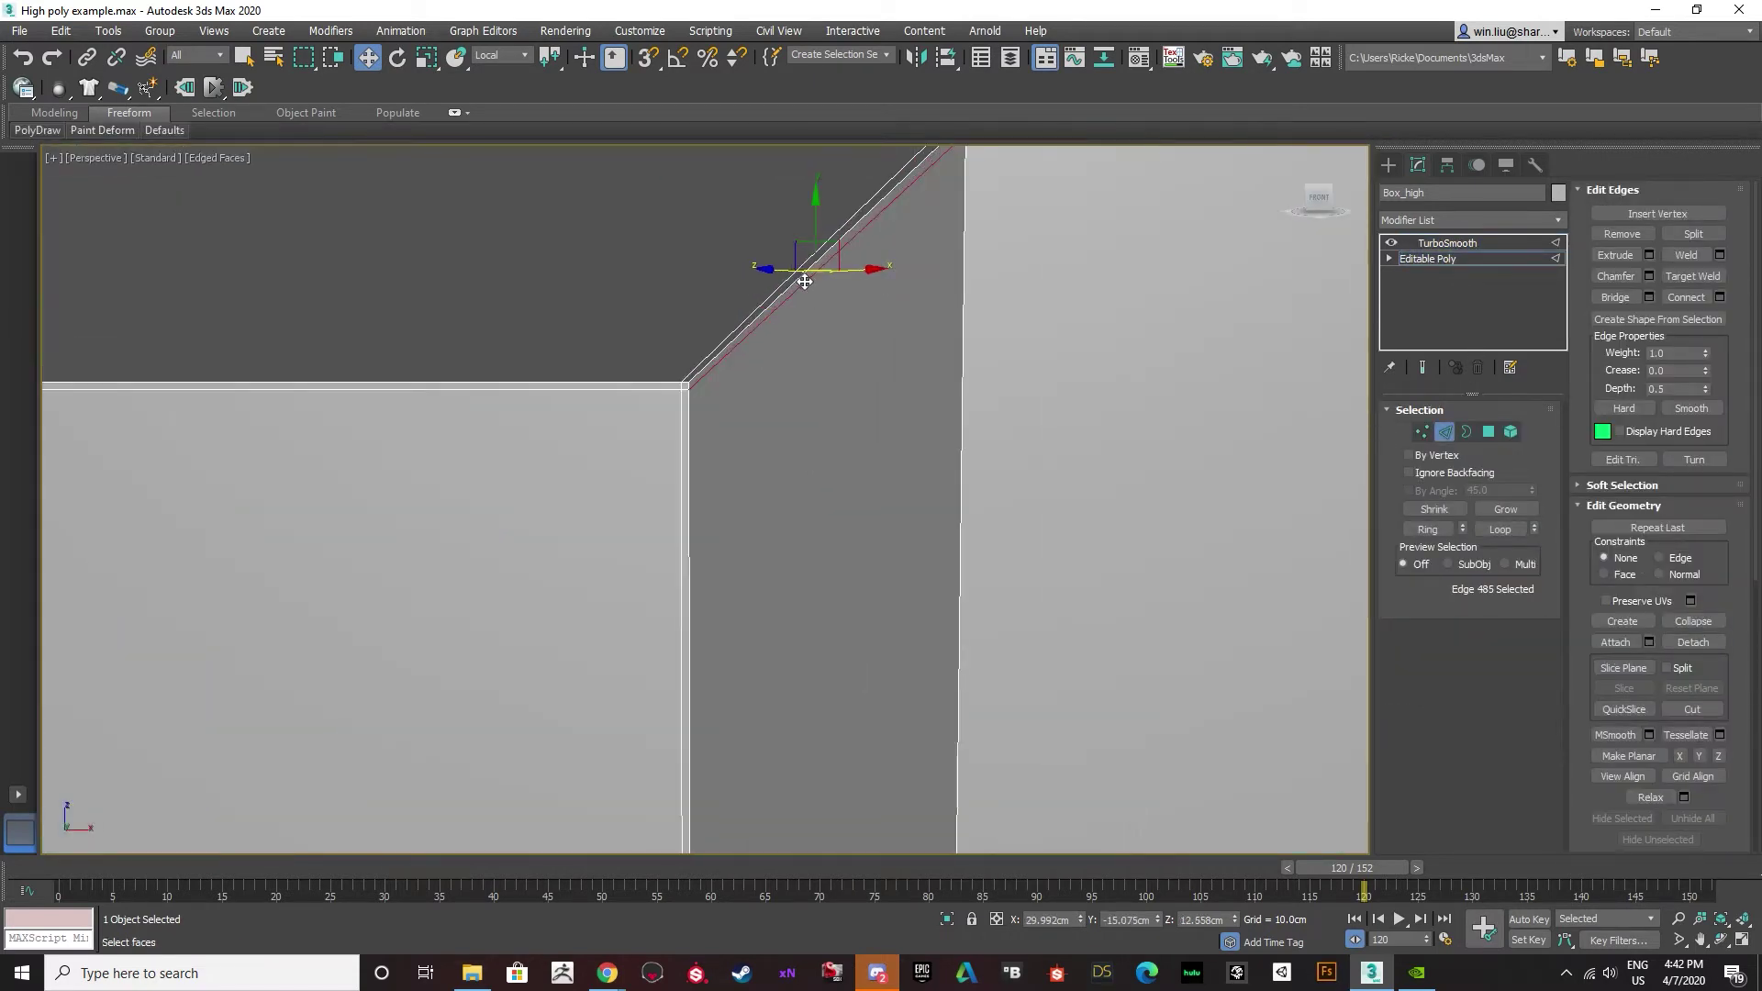
{"action": "left_click", "coordinate": [1428, 530]}
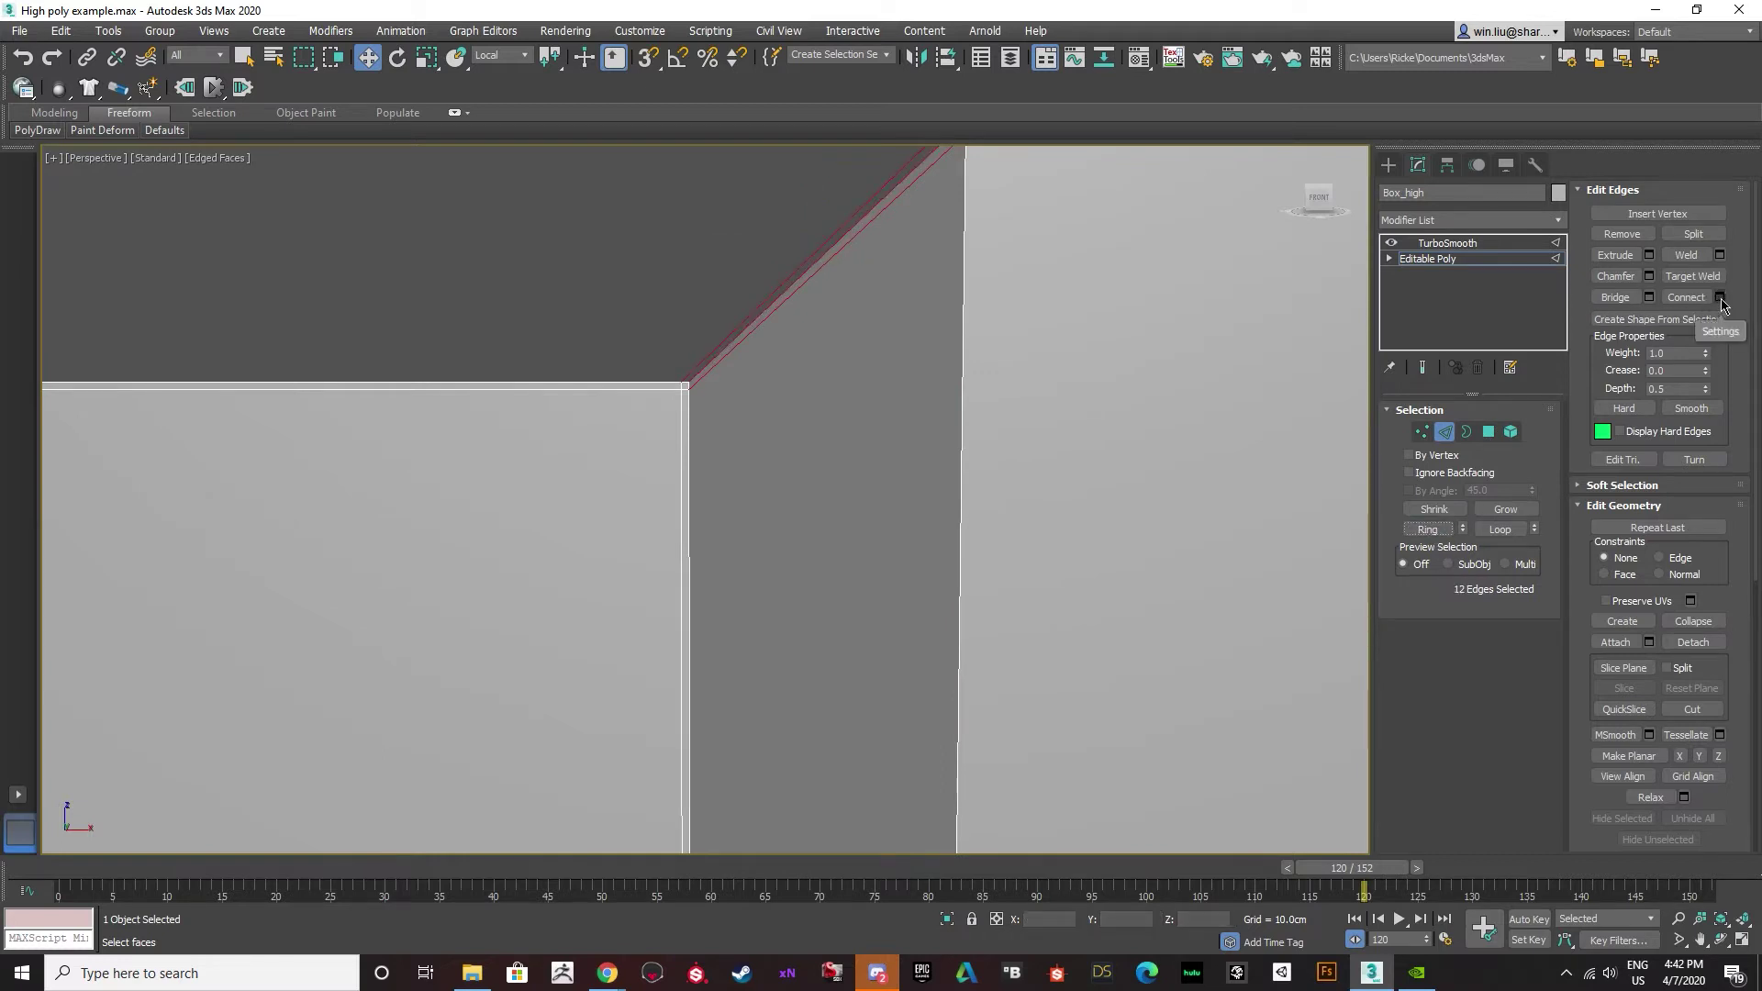
{"action": "left_click", "coordinate": [1721, 298]}
{"action": "scroll", "coordinate": [693, 372], "scroll_direction": "up", "scroll_amount": 3}
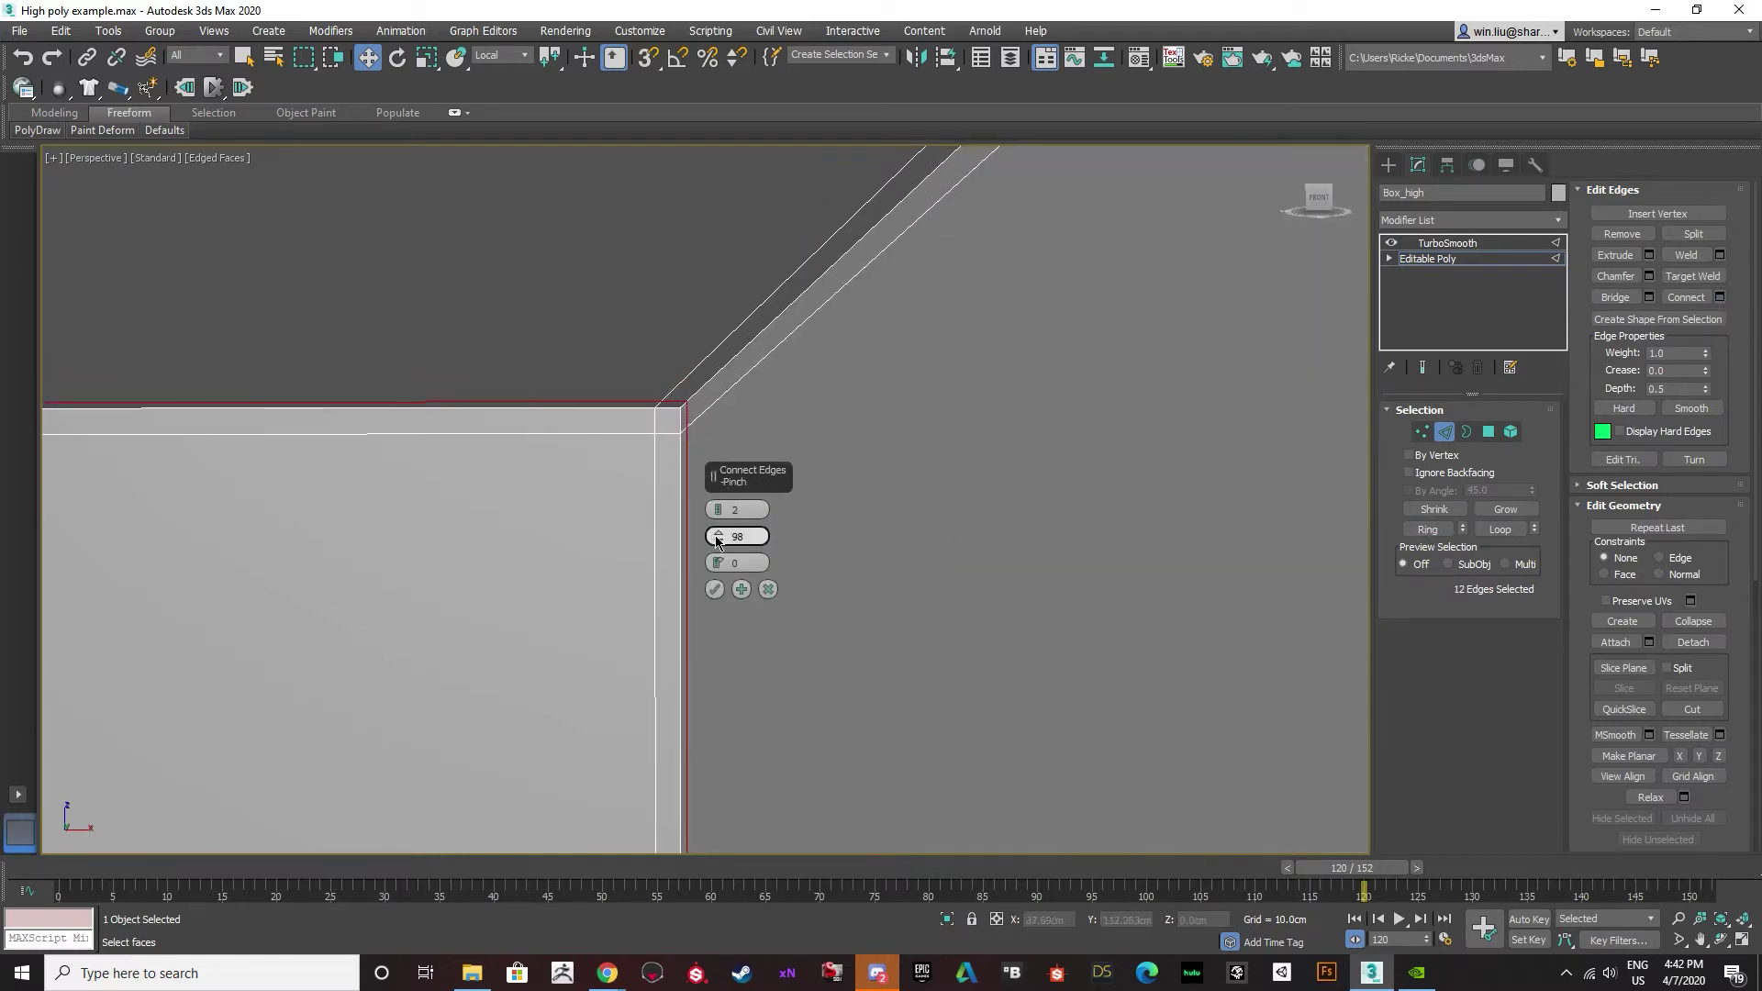
{"action": "scroll", "coordinate": [848, 415], "scroll_direction": "down", "scroll_amount": 4}
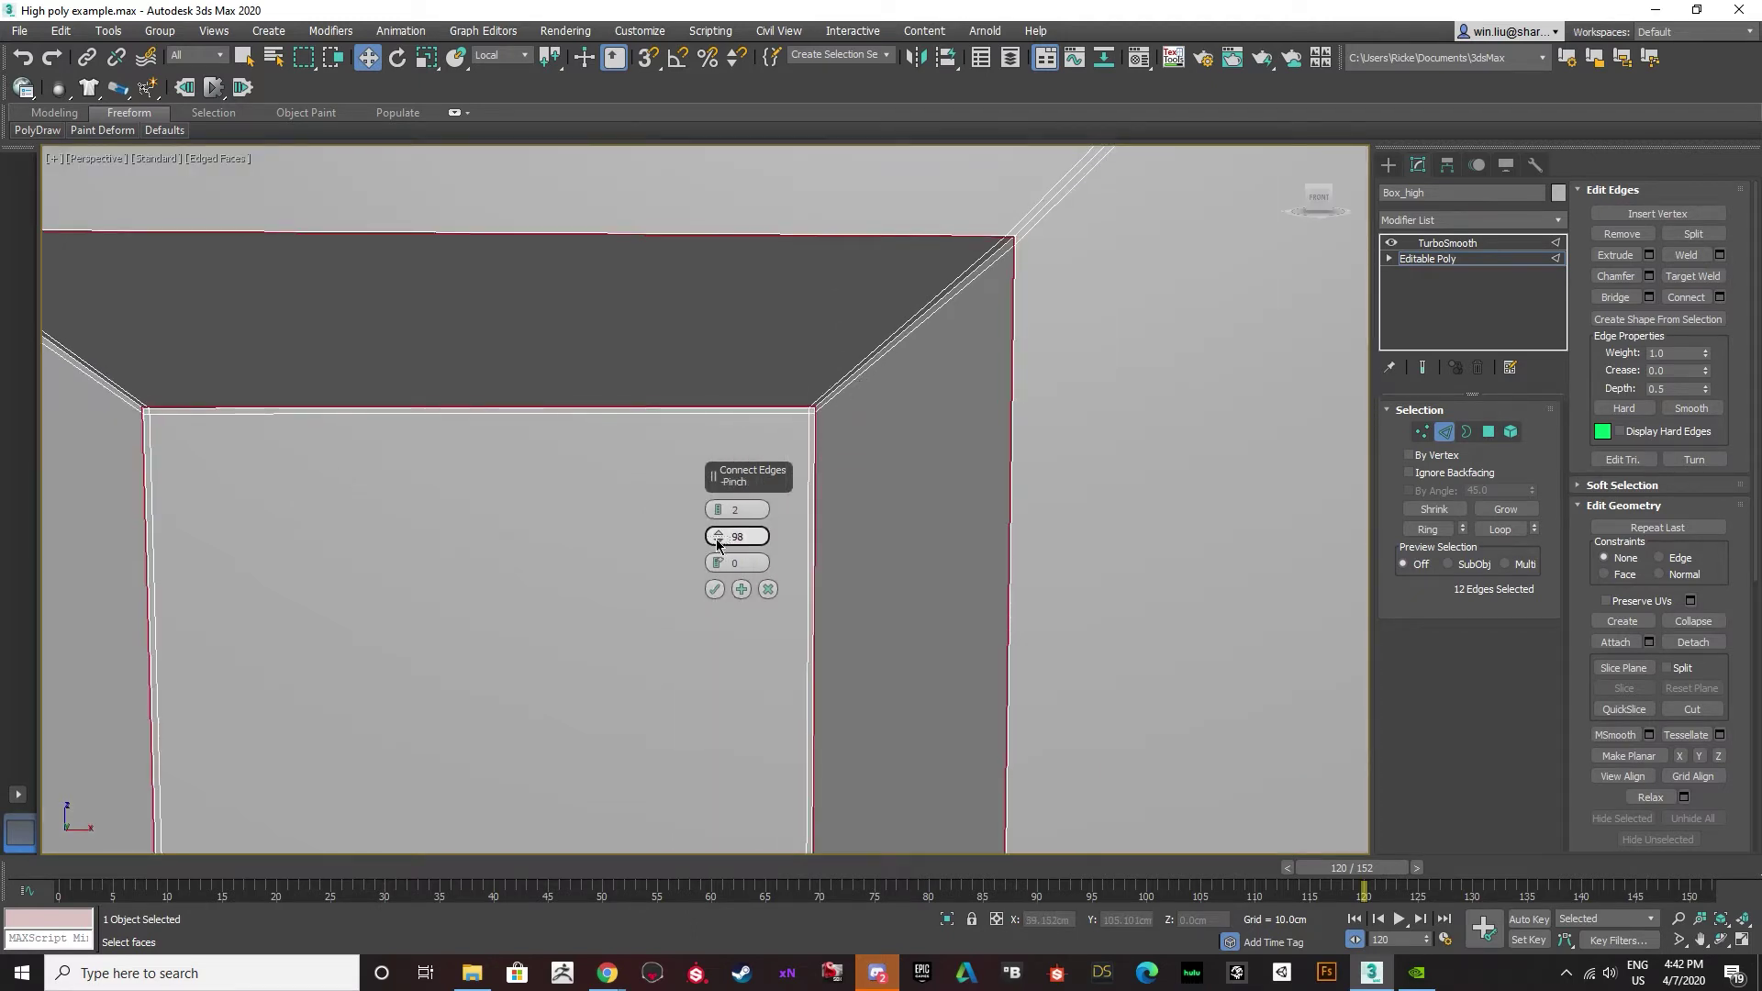
{"action": "left_click_drag", "start_coordinate": [718, 544], "coordinate": [714, 558]}
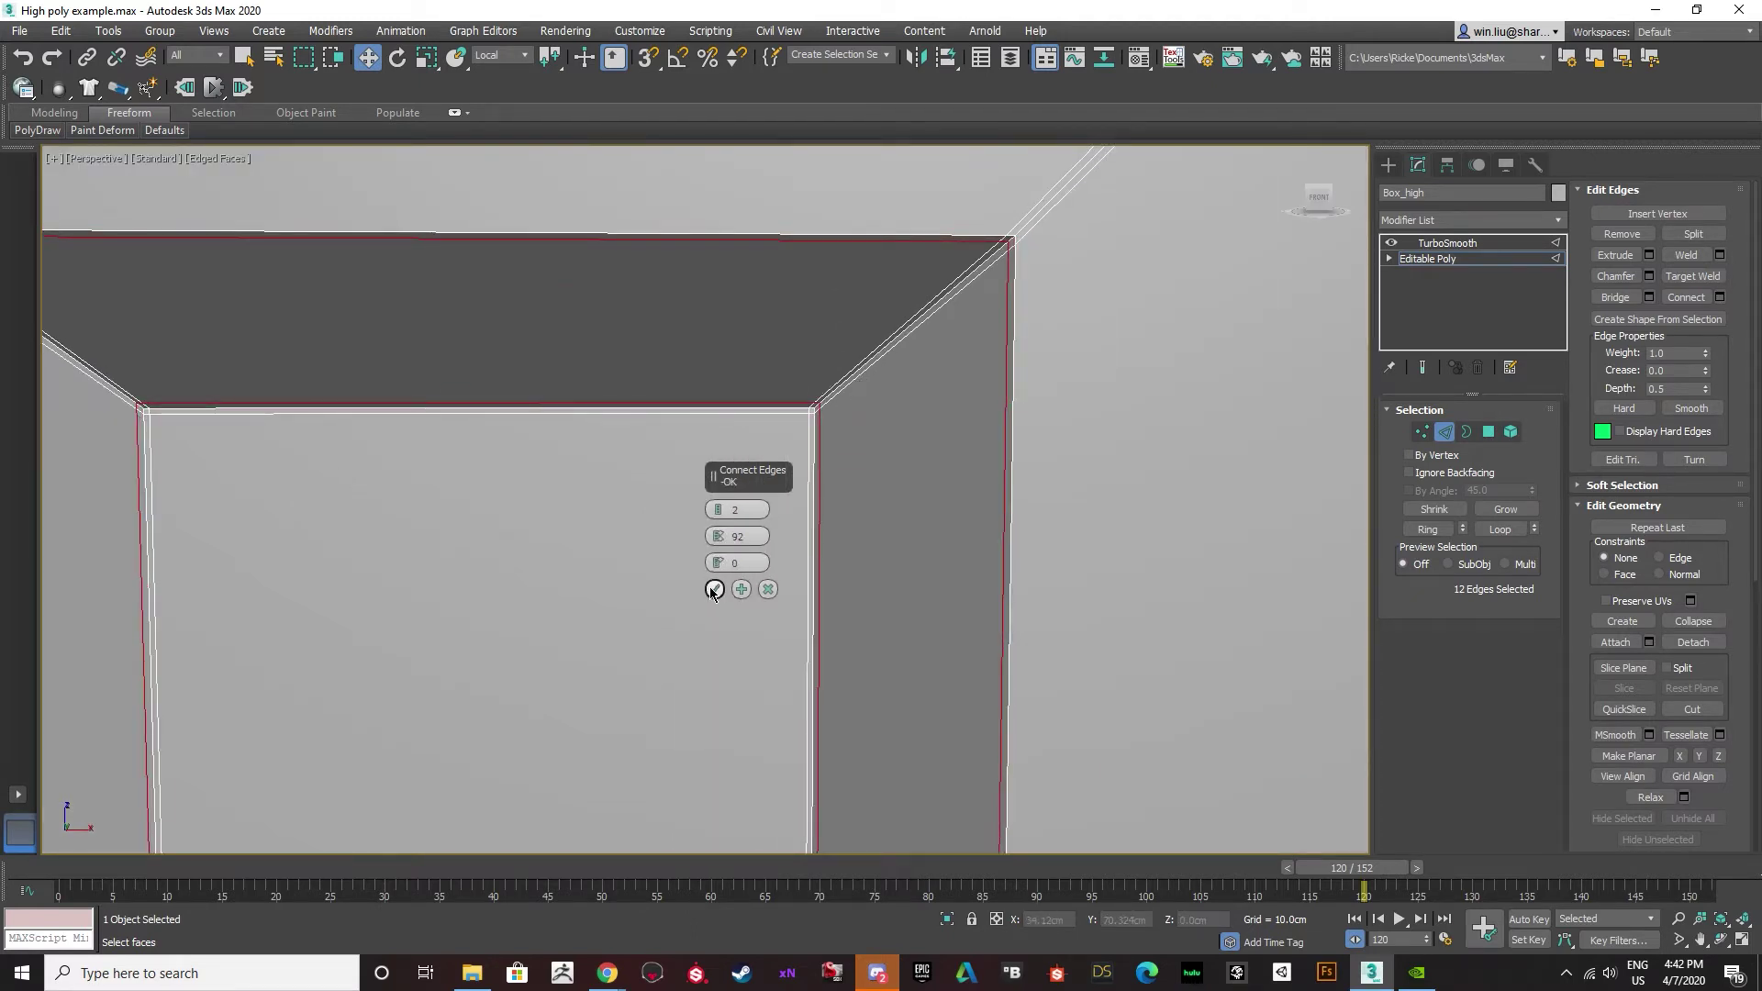
{"action": "left_click", "coordinate": [714, 589]}
Select the ring of diagonal edges between the inner and outer recesses and connect them with 2 segments and a pinch of 95.
{"action": "scroll", "coordinate": [751, 515], "scroll_direction": "down", "scroll_amount": 5}
{"action": "scroll", "coordinate": [767, 480], "scroll_direction": "up", "scroll_amount": 6}
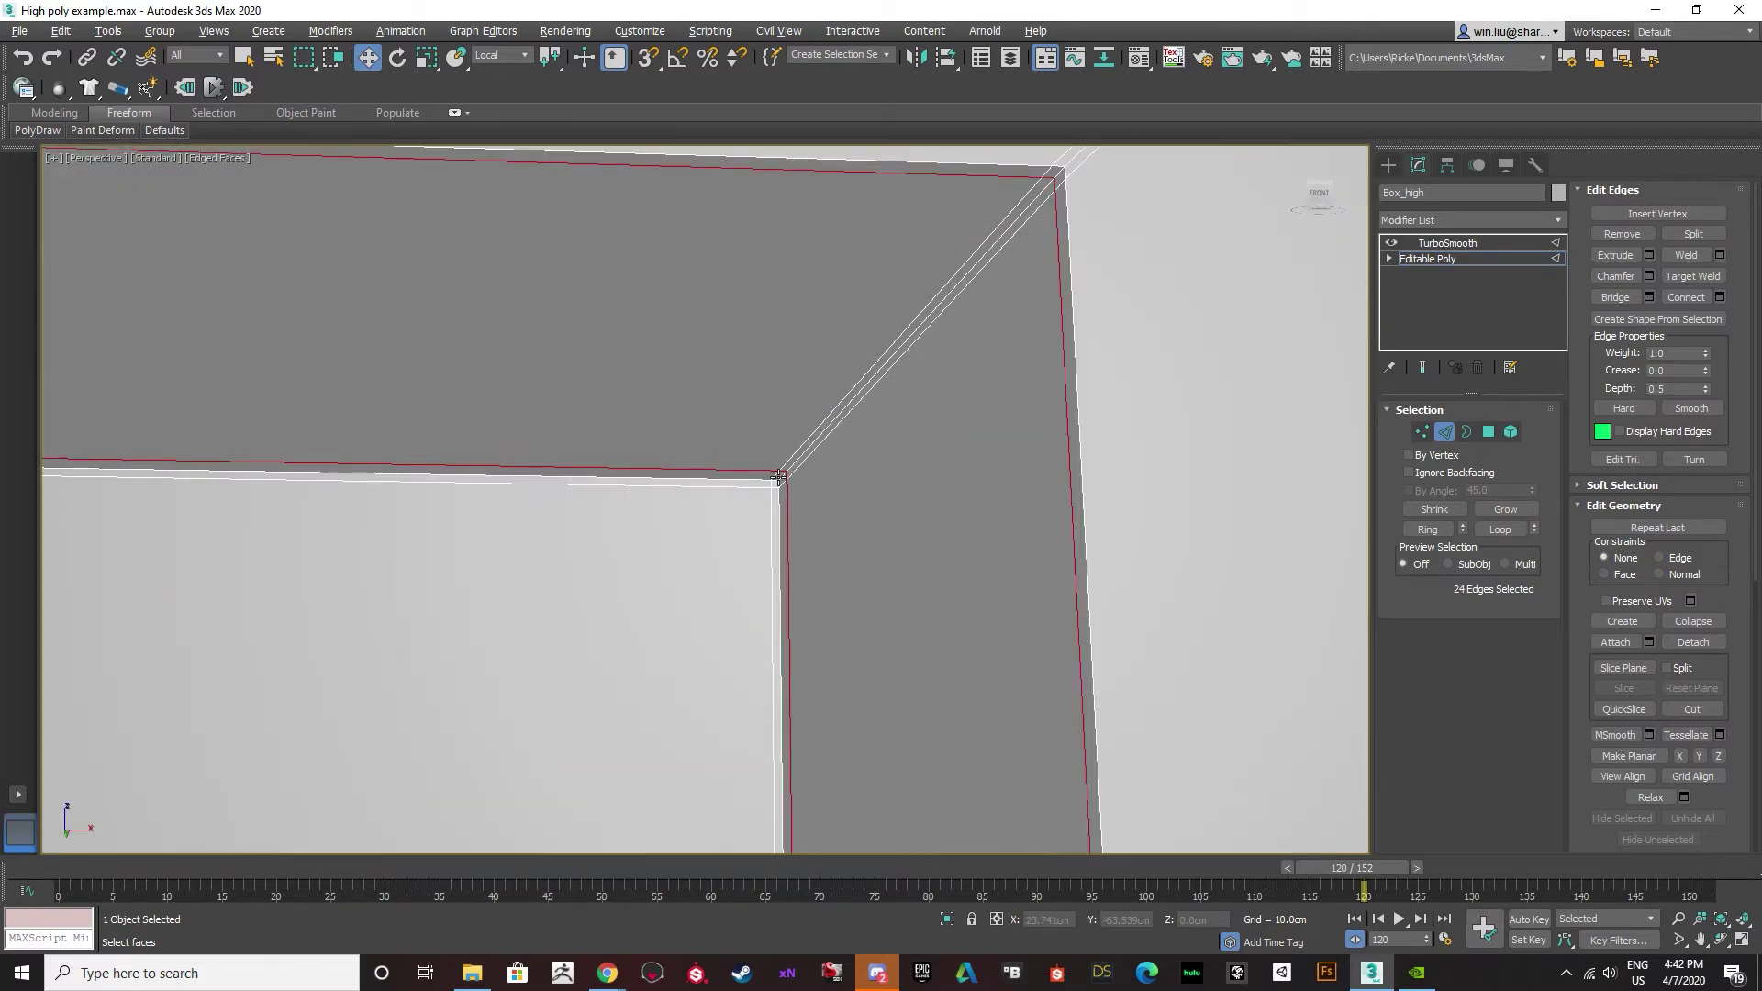
{"action": "scroll", "coordinate": [779, 477], "scroll_direction": "down", "scroll_amount": 5}
{"action": "scroll", "coordinate": [1019, 211], "scroll_direction": "up", "scroll_amount": 1}
{"action": "scroll", "coordinate": [1026, 204], "scroll_direction": "down", "scroll_amount": 1}
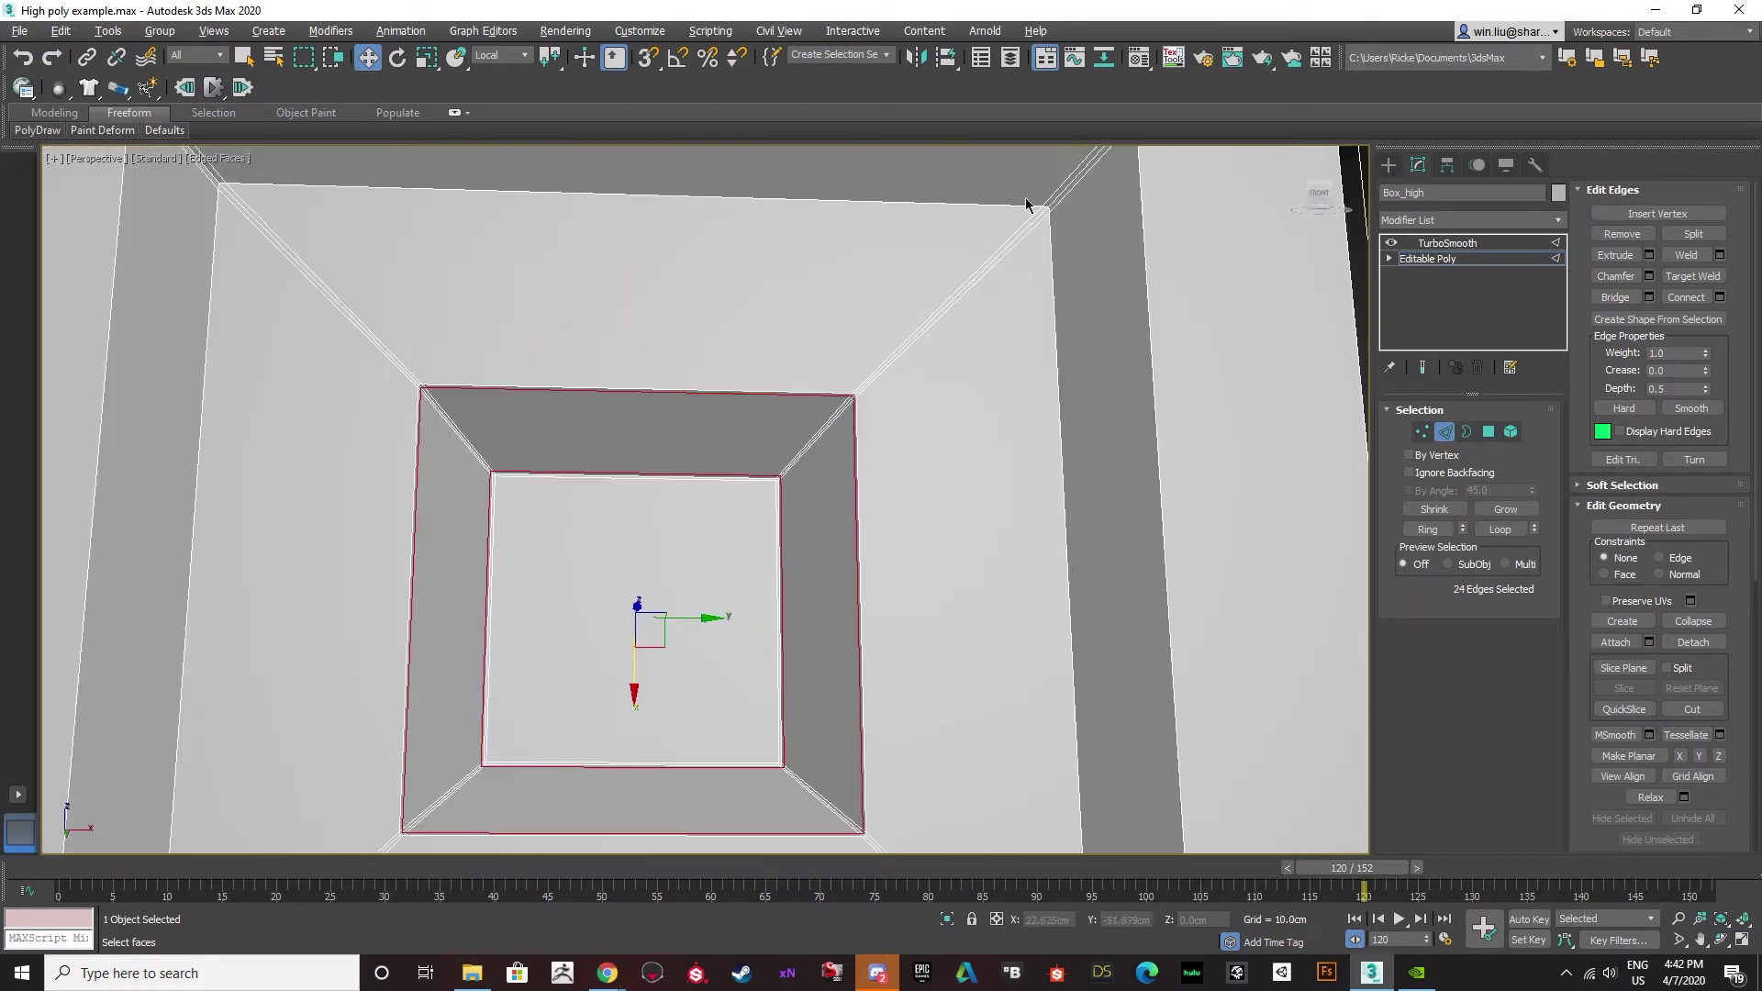
{"action": "left_click", "coordinate": [919, 323]}
{"action": "left_click", "coordinate": [1429, 530]}
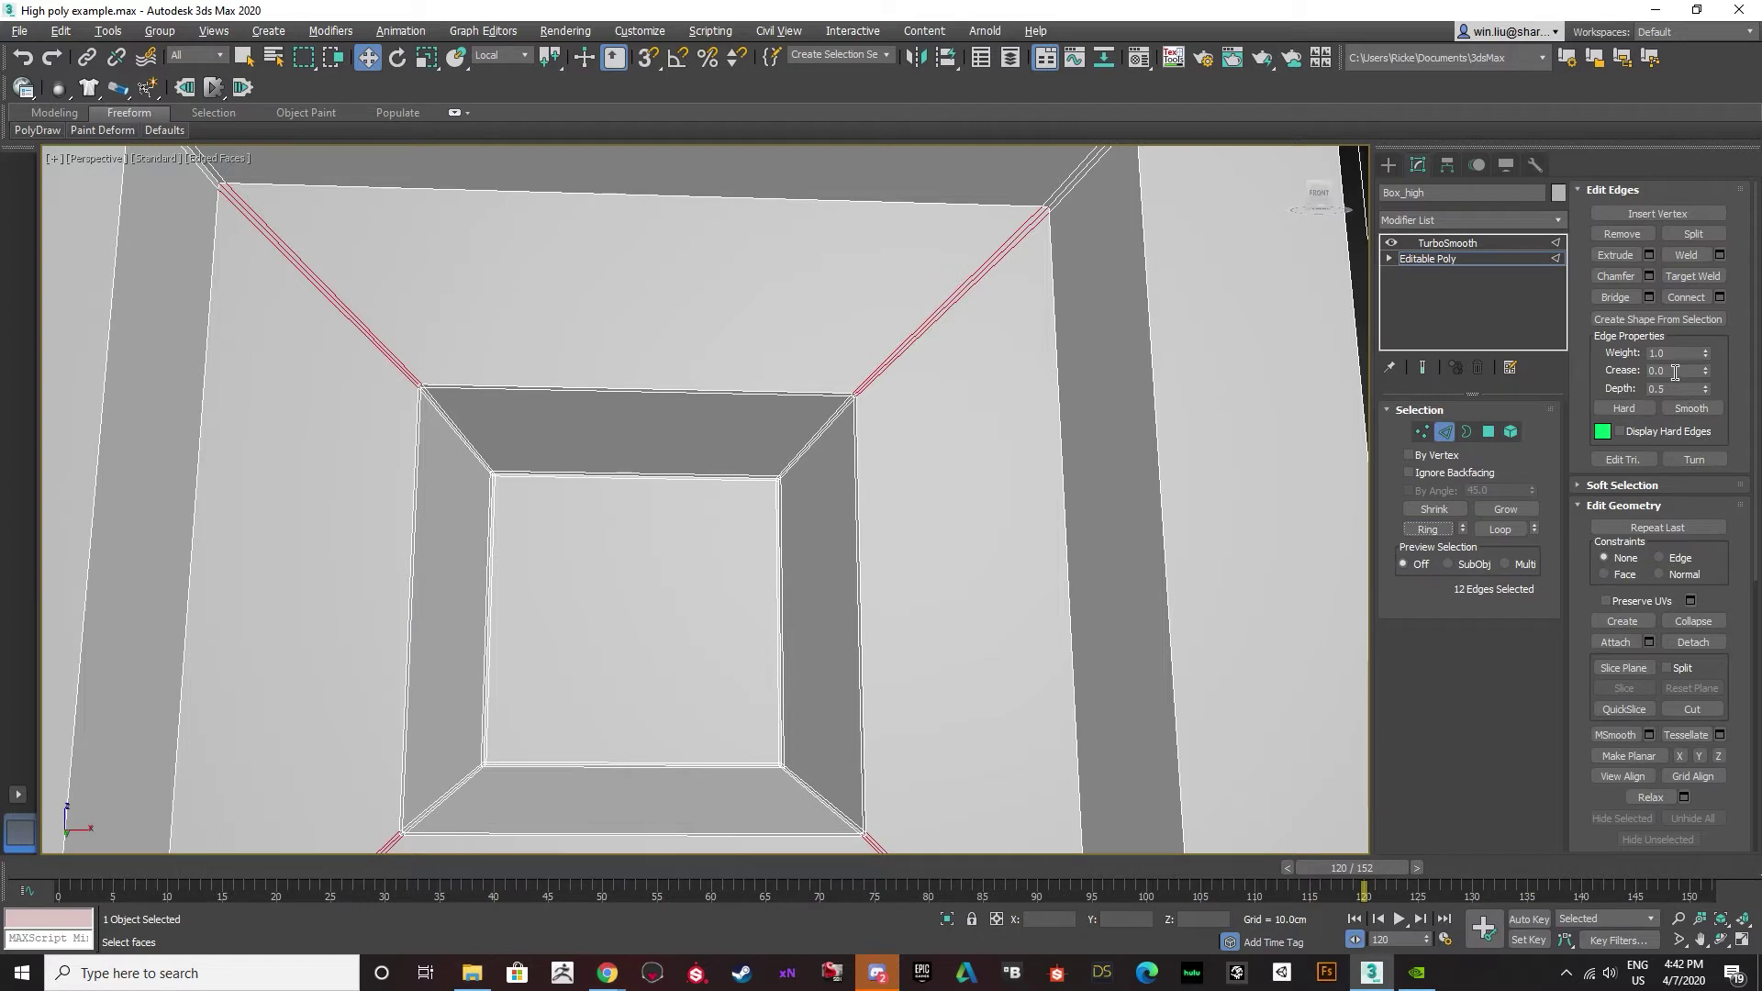
{"action": "left_click", "coordinate": [1720, 297]}
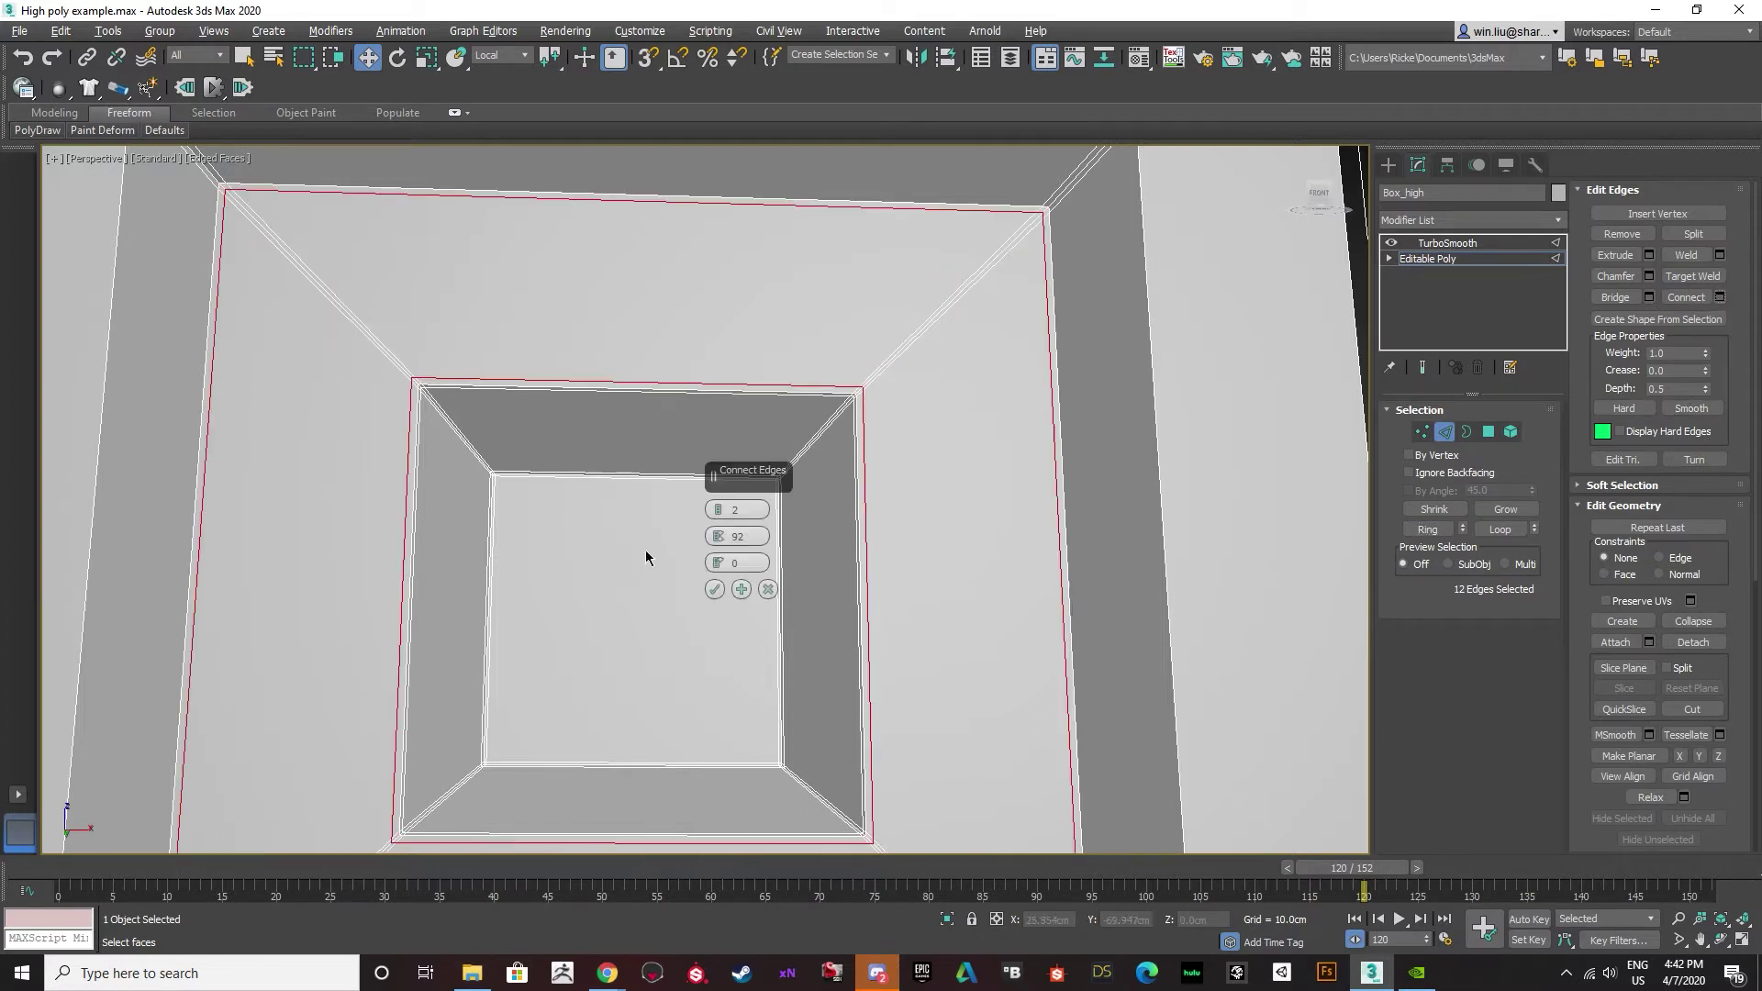
{"action": "left_click_drag", "start_coordinate": [716, 531], "coordinate": [709, 515]}
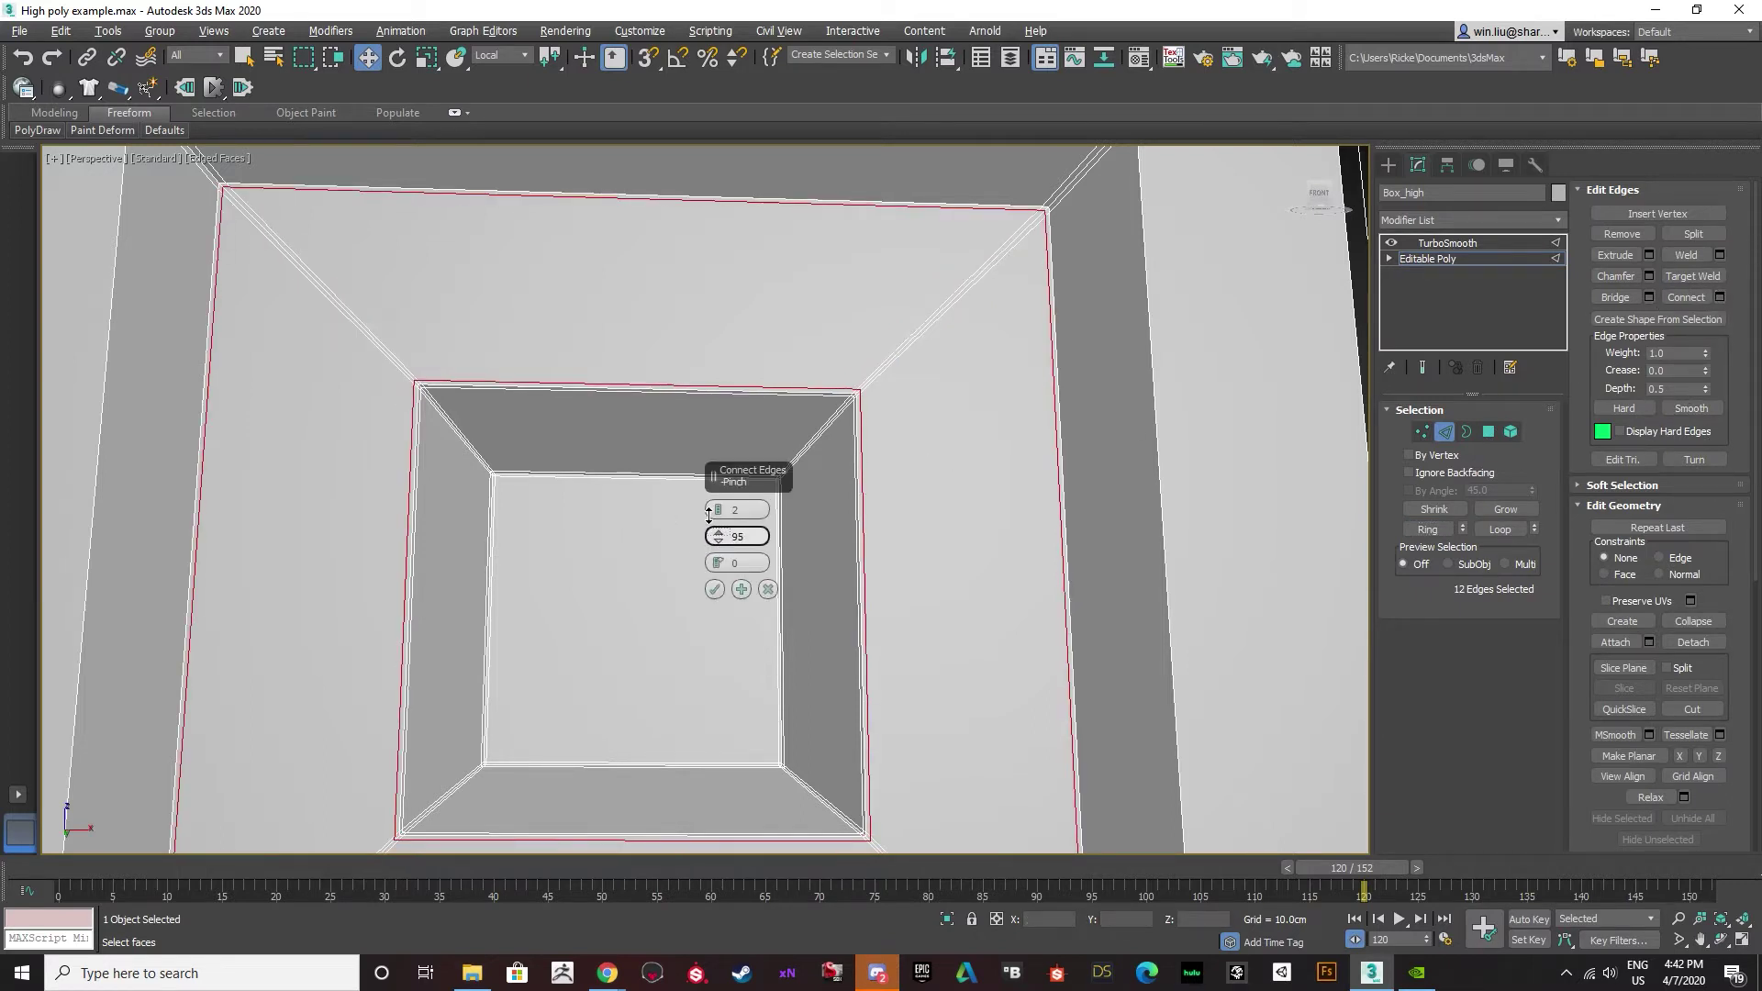
{"action": "left_click", "coordinate": [714, 589]}
Select the ring of depth edges at the outer recess's corners and connect them with 2 segments and a pinch of 95.
{"action": "scroll", "coordinate": [670, 582], "scroll_direction": "down", "scroll_amount": 3}
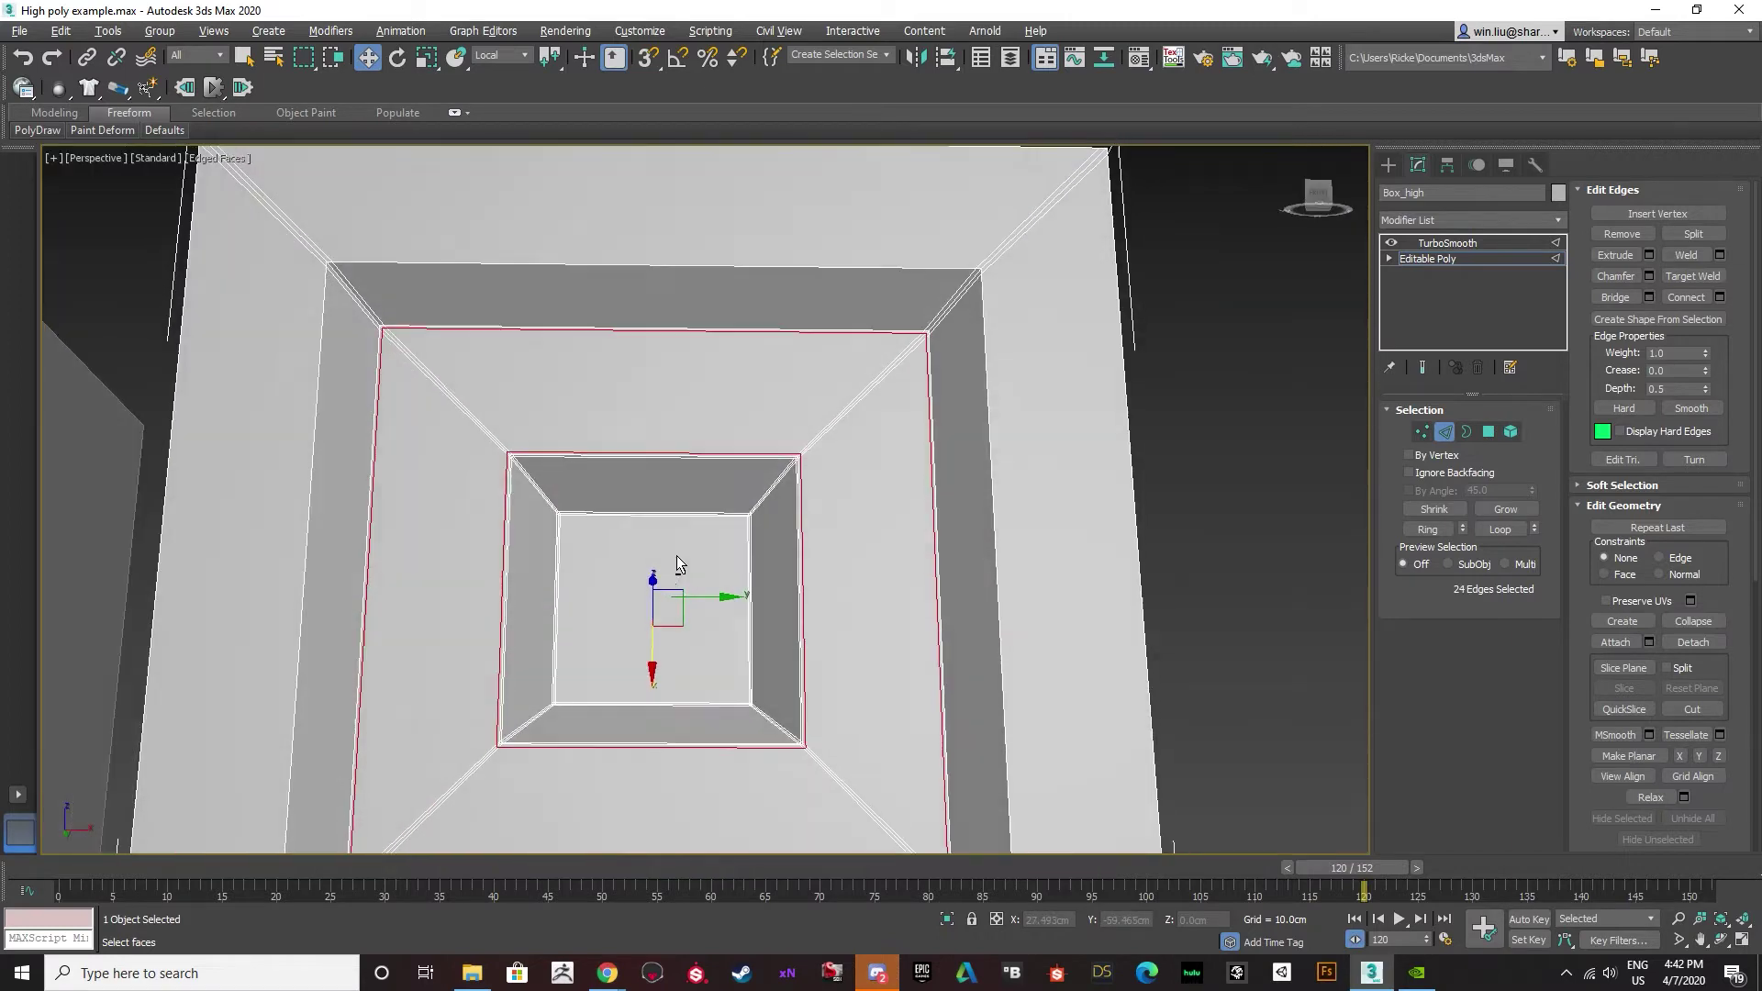
{"action": "left_click", "coordinate": [358, 305]}
{"action": "left_click", "coordinate": [1427, 529]}
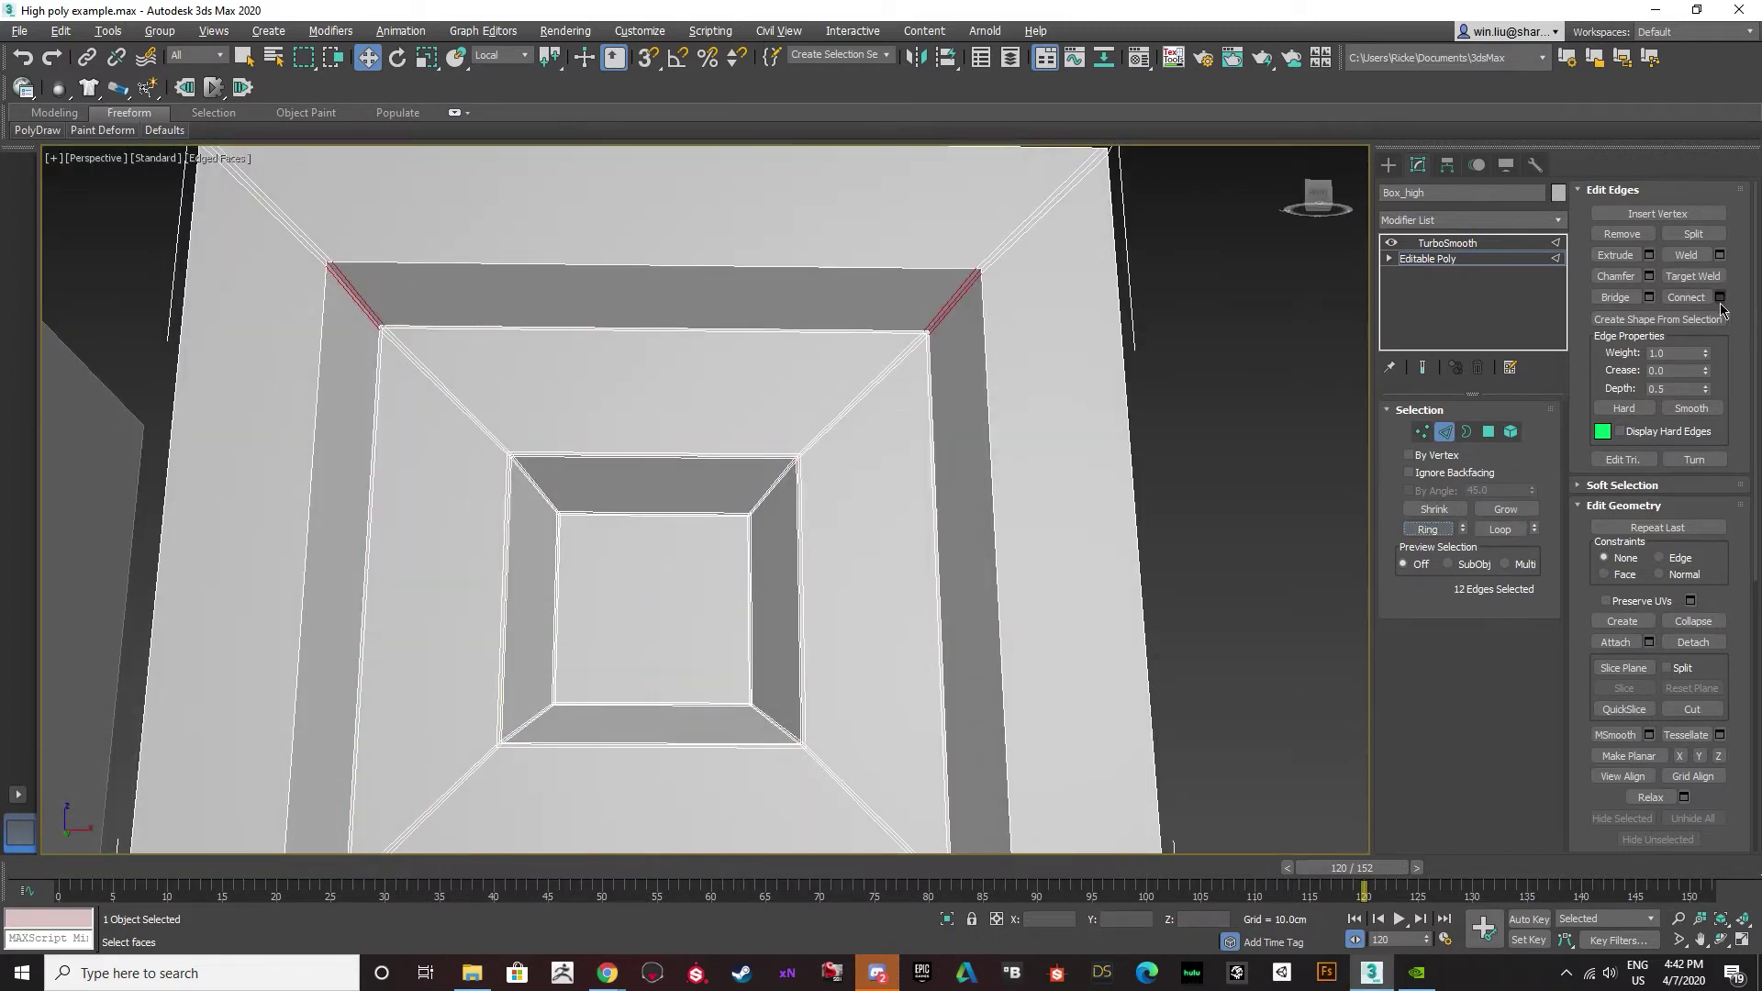
{"action": "left_click", "coordinate": [1716, 298]}
{"action": "scroll", "coordinate": [395, 339], "scroll_direction": "up", "scroll_amount": 6}
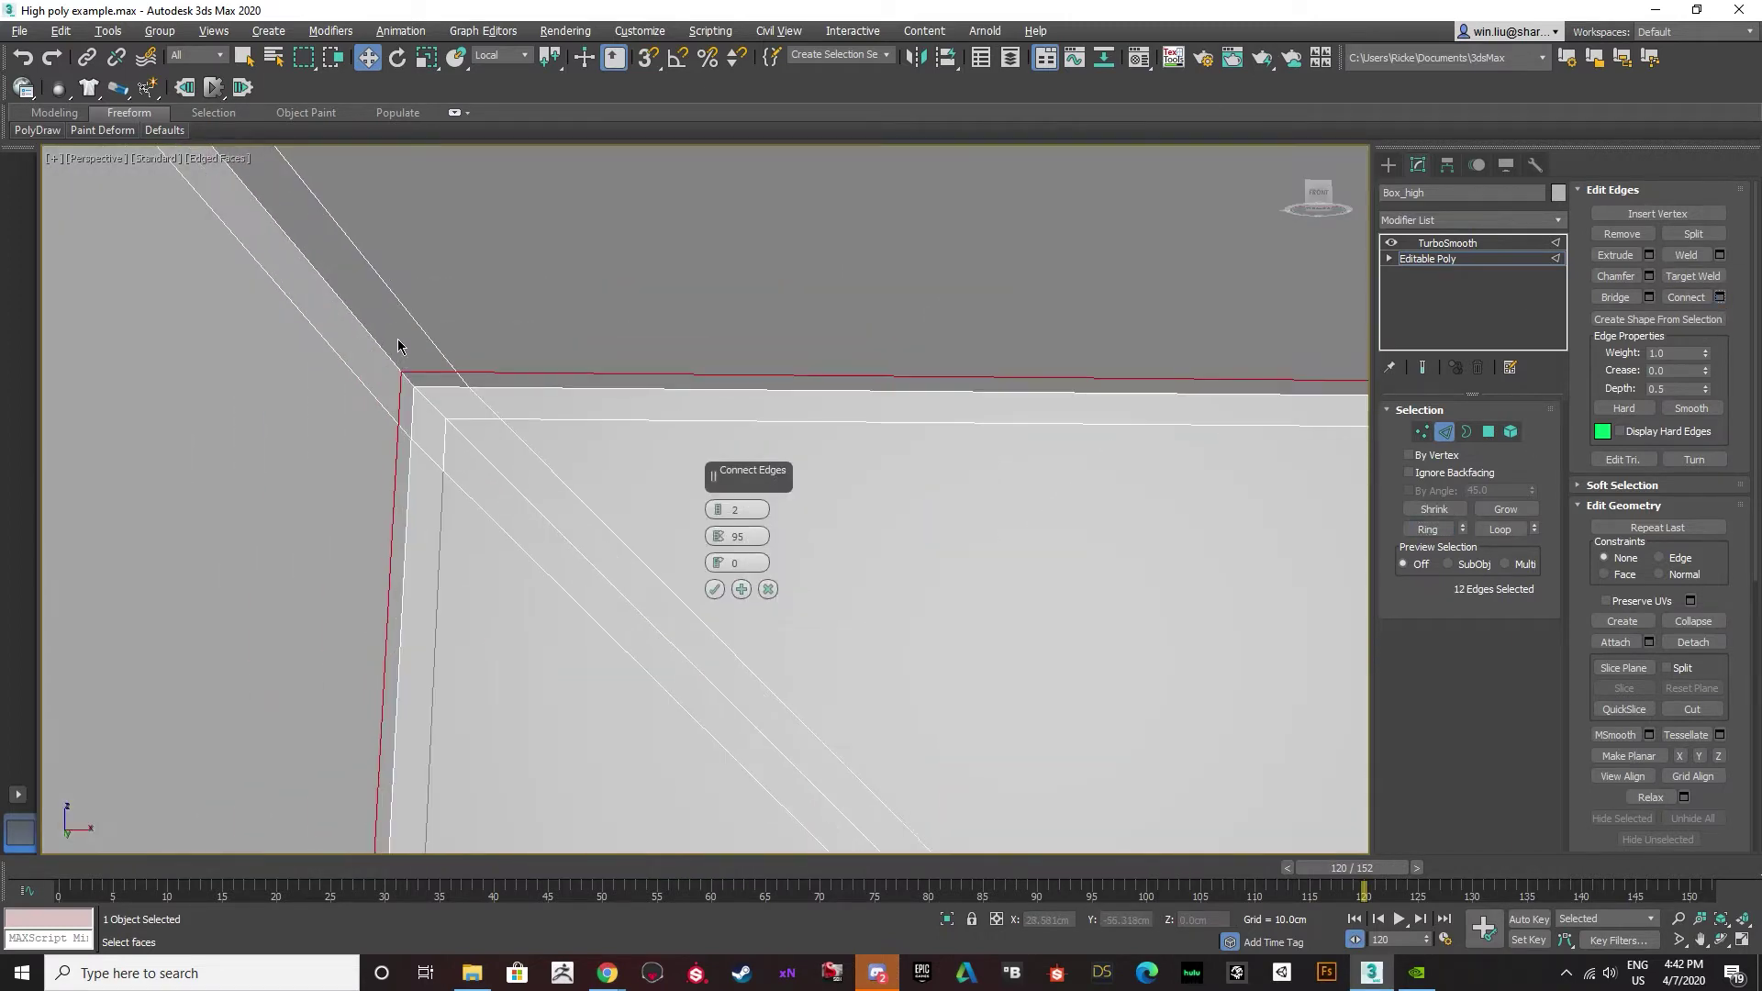
{"action": "scroll", "coordinate": [484, 383], "scroll_direction": "down", "scroll_amount": 6}
{"action": "left_click", "coordinate": [714, 589]}
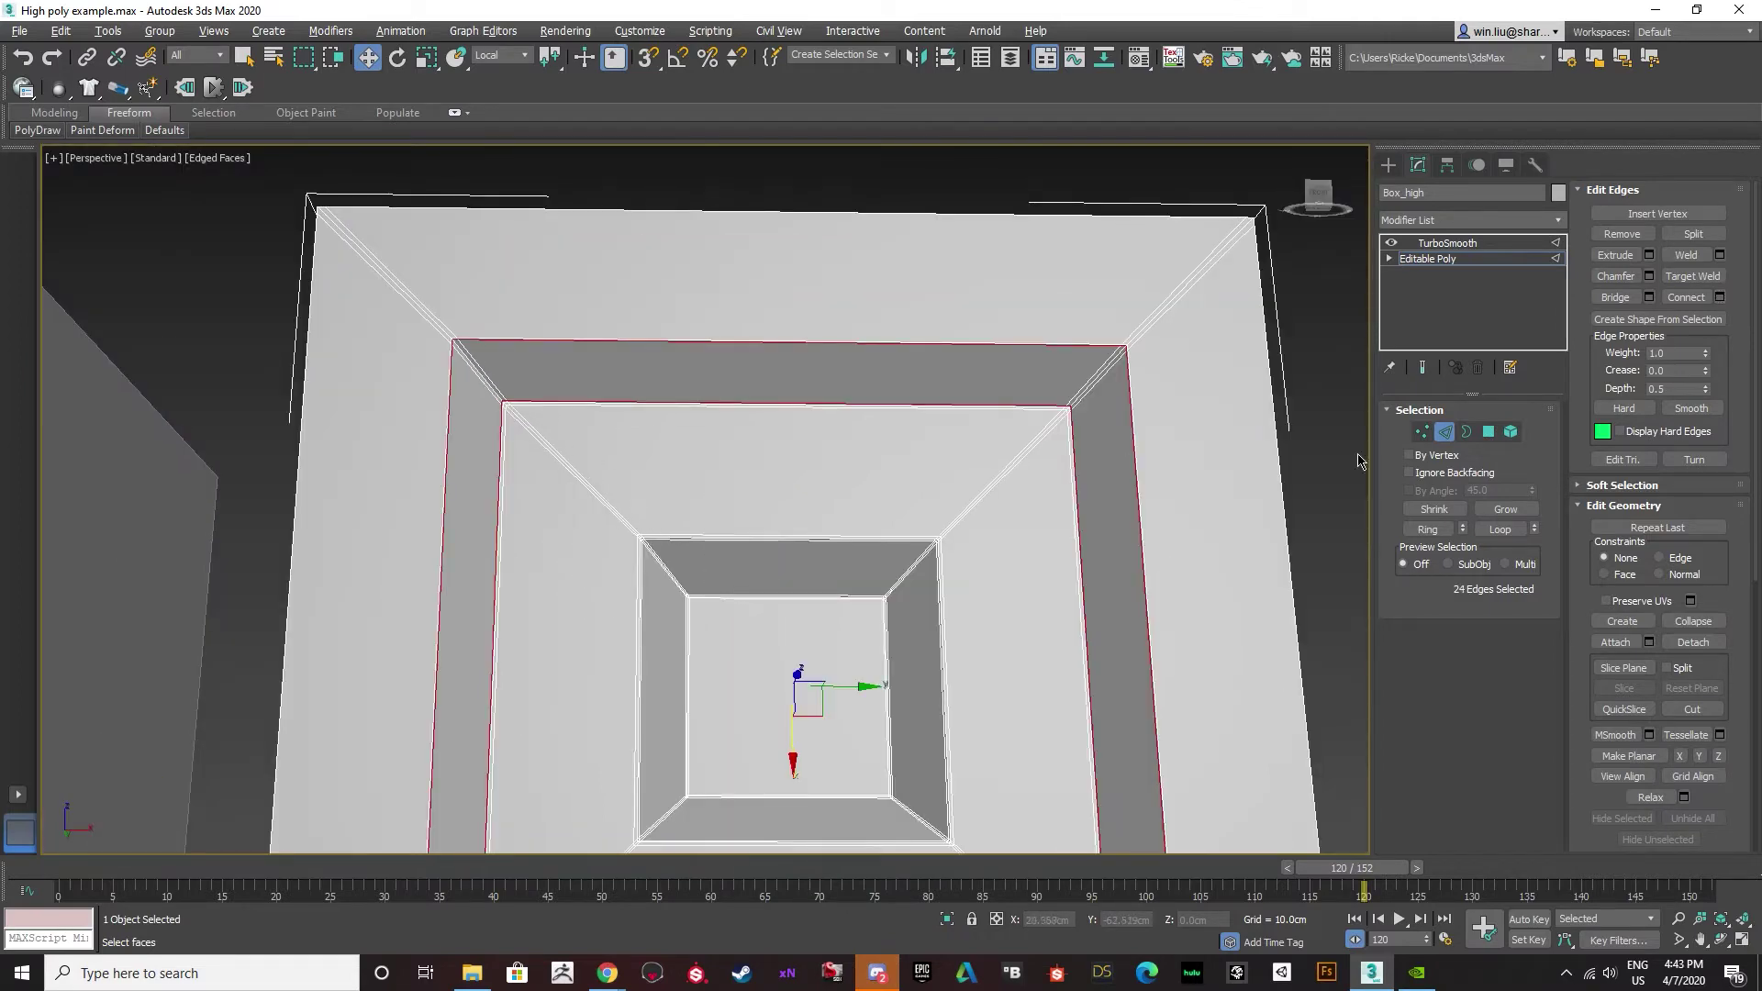
Leave edge editing, deselect the box, and compare its smoothed front recesses with the other faces, with TurboSmooth shown and edged faces hidden.
{"action": "left_click", "coordinate": [1472, 262]}
{"action": "left_click", "coordinate": [1468, 244]}
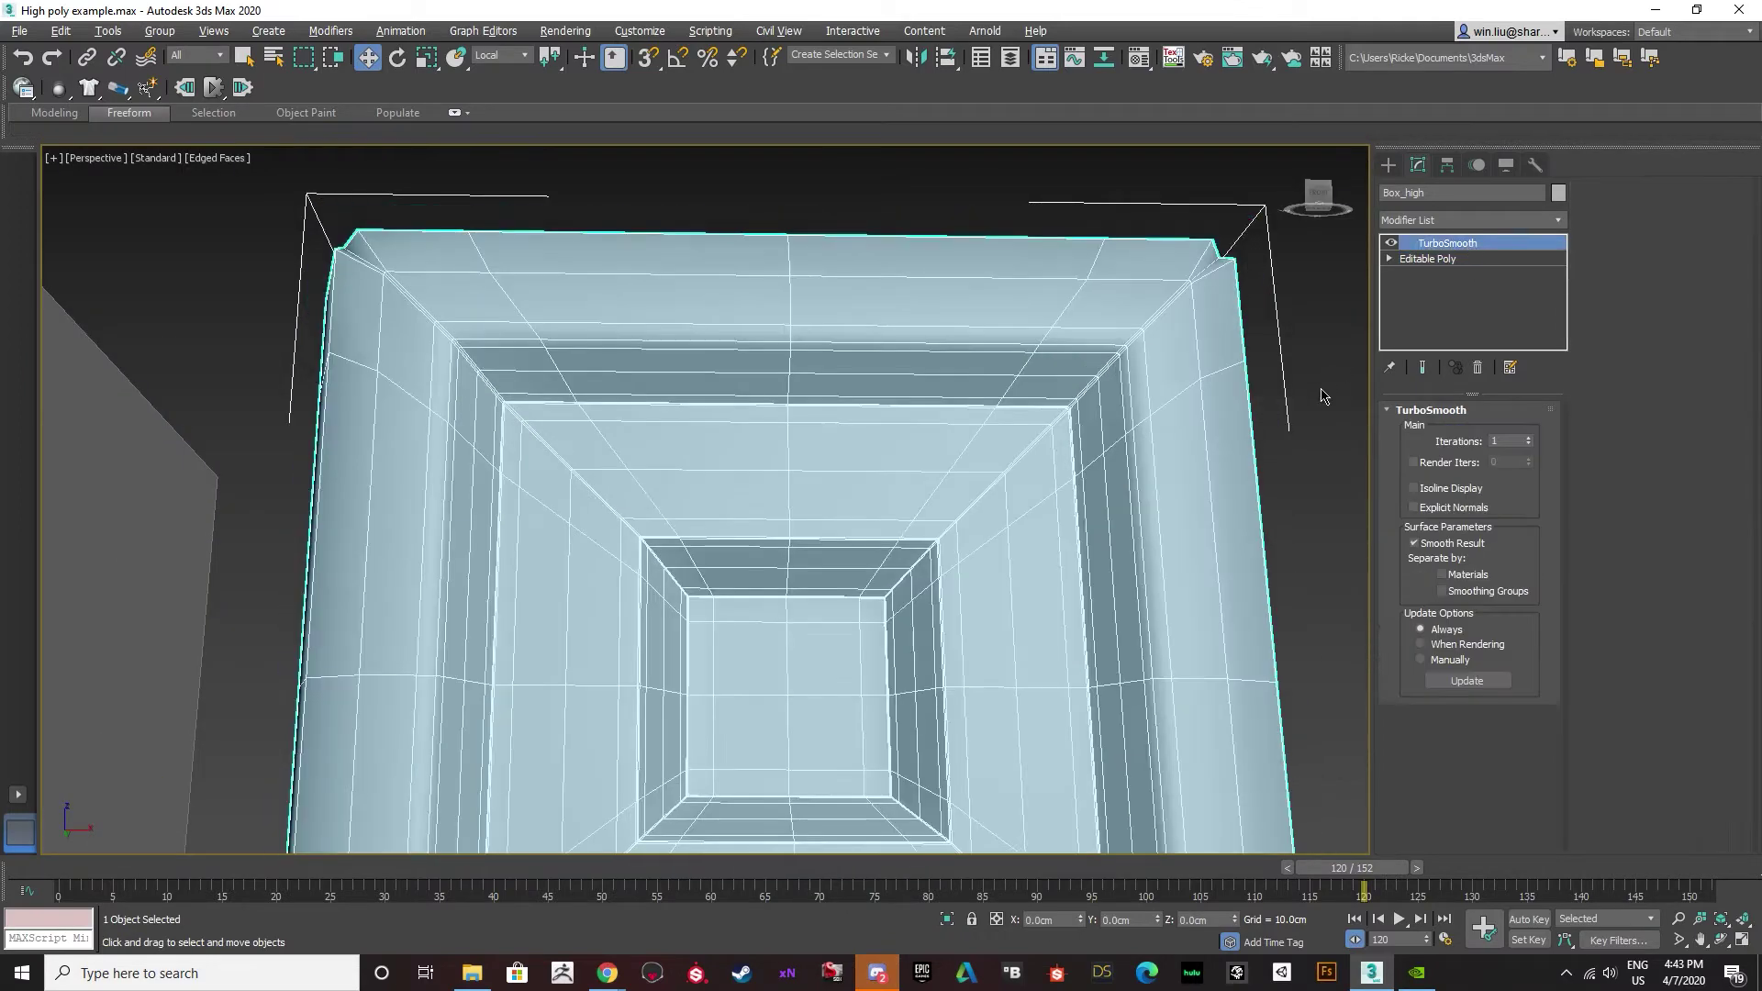
{"action": "left_click", "coordinate": [1310, 464]}
{"action": "scroll", "coordinate": [1188, 444], "scroll_direction": "down", "scroll_amount": 5}
{"action": "key", "text": "F4"}
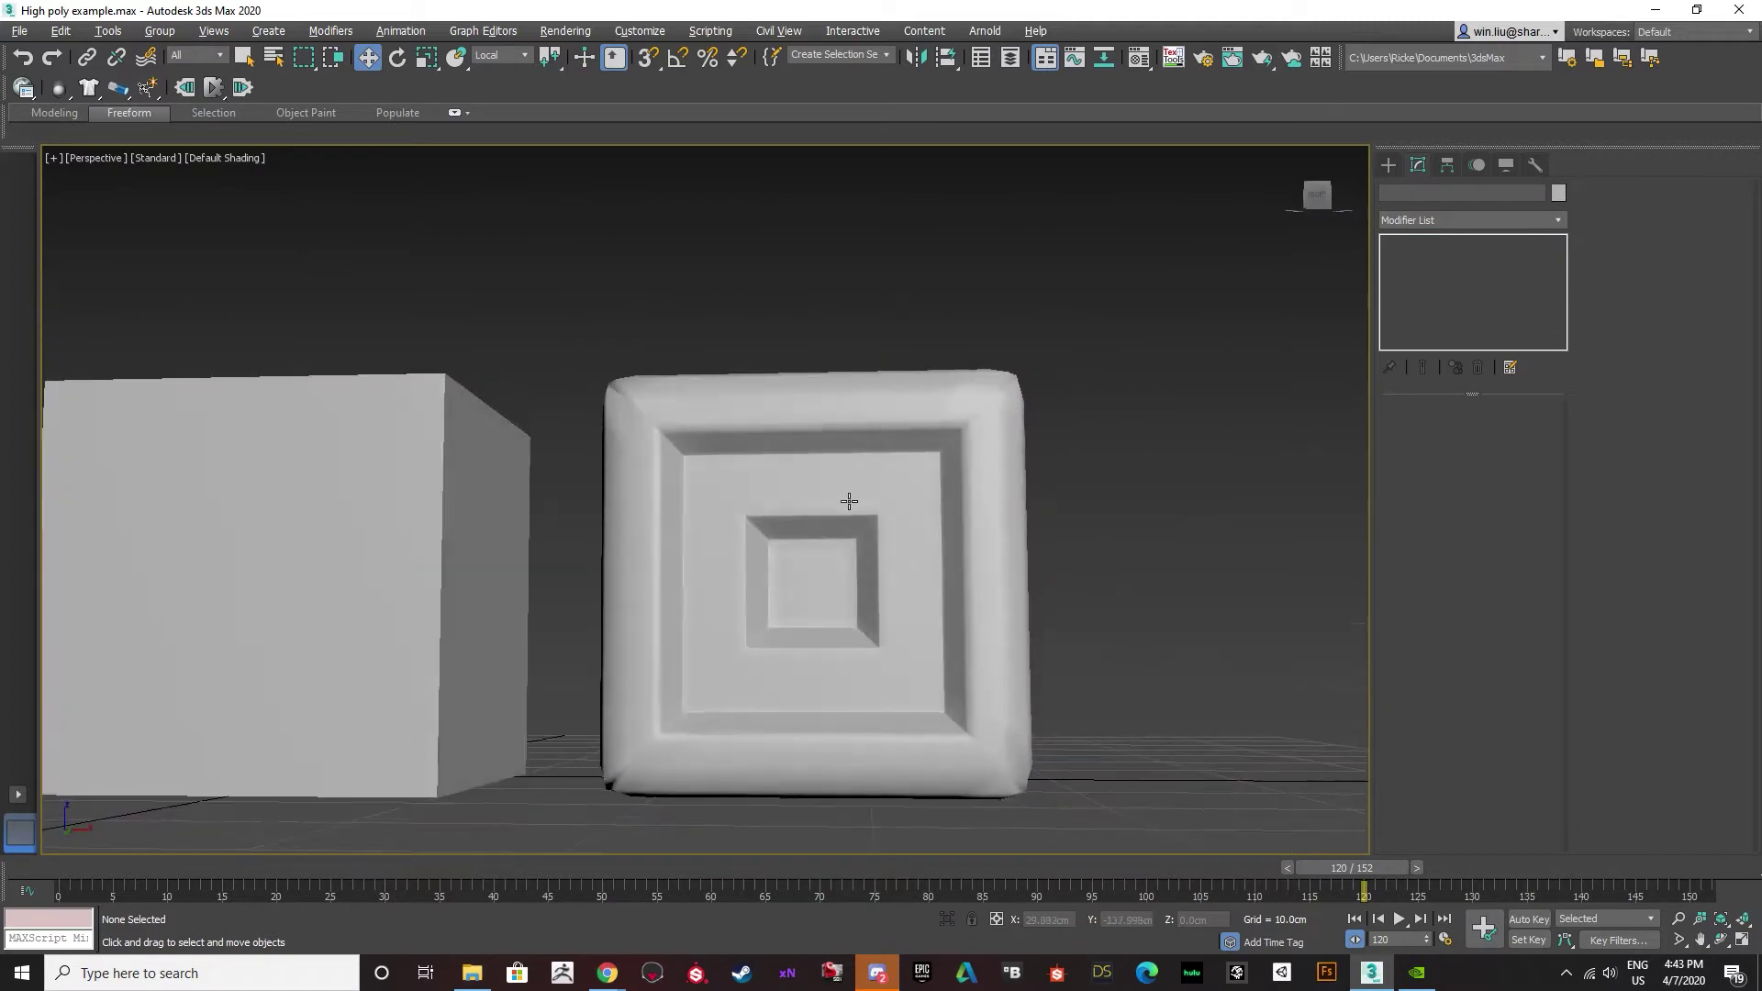
{"action": "scroll", "coordinate": [634, 642], "scroll_direction": "up", "scroll_amount": 6}
{"action": "scroll", "coordinate": [762, 536], "scroll_direction": "down", "scroll_amount": 3}
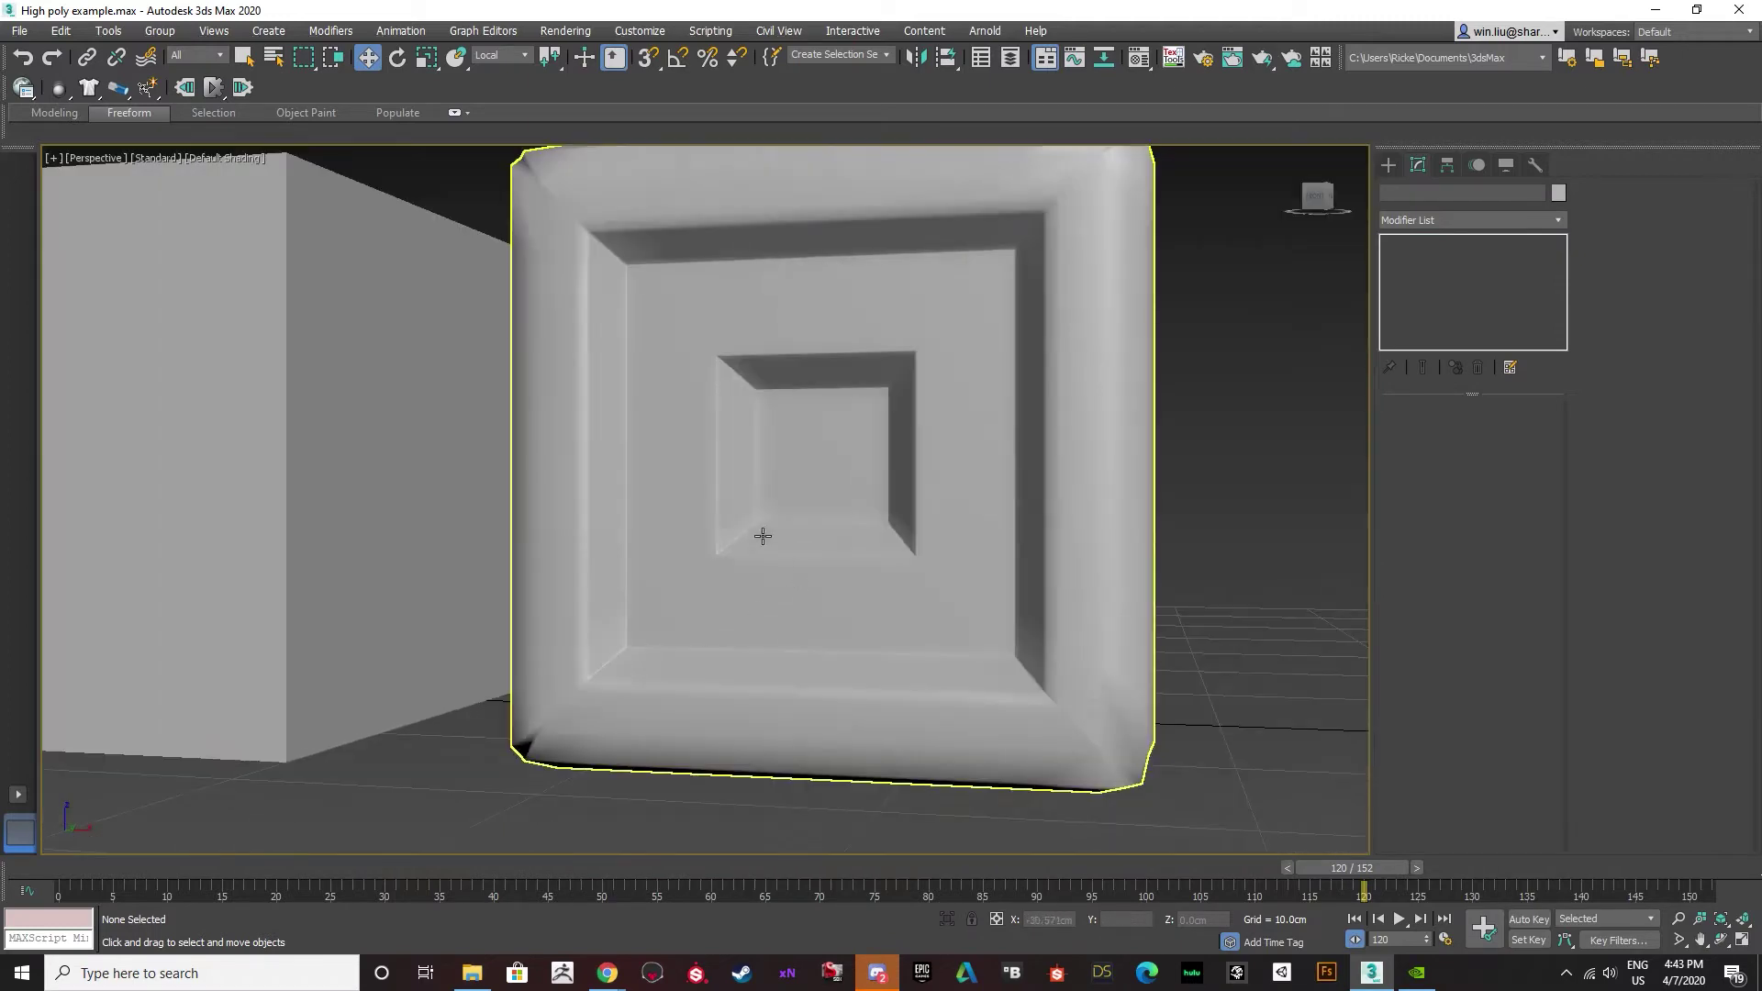
{"action": "scroll", "coordinate": [904, 367], "scroll_direction": "down", "scroll_amount": 3}
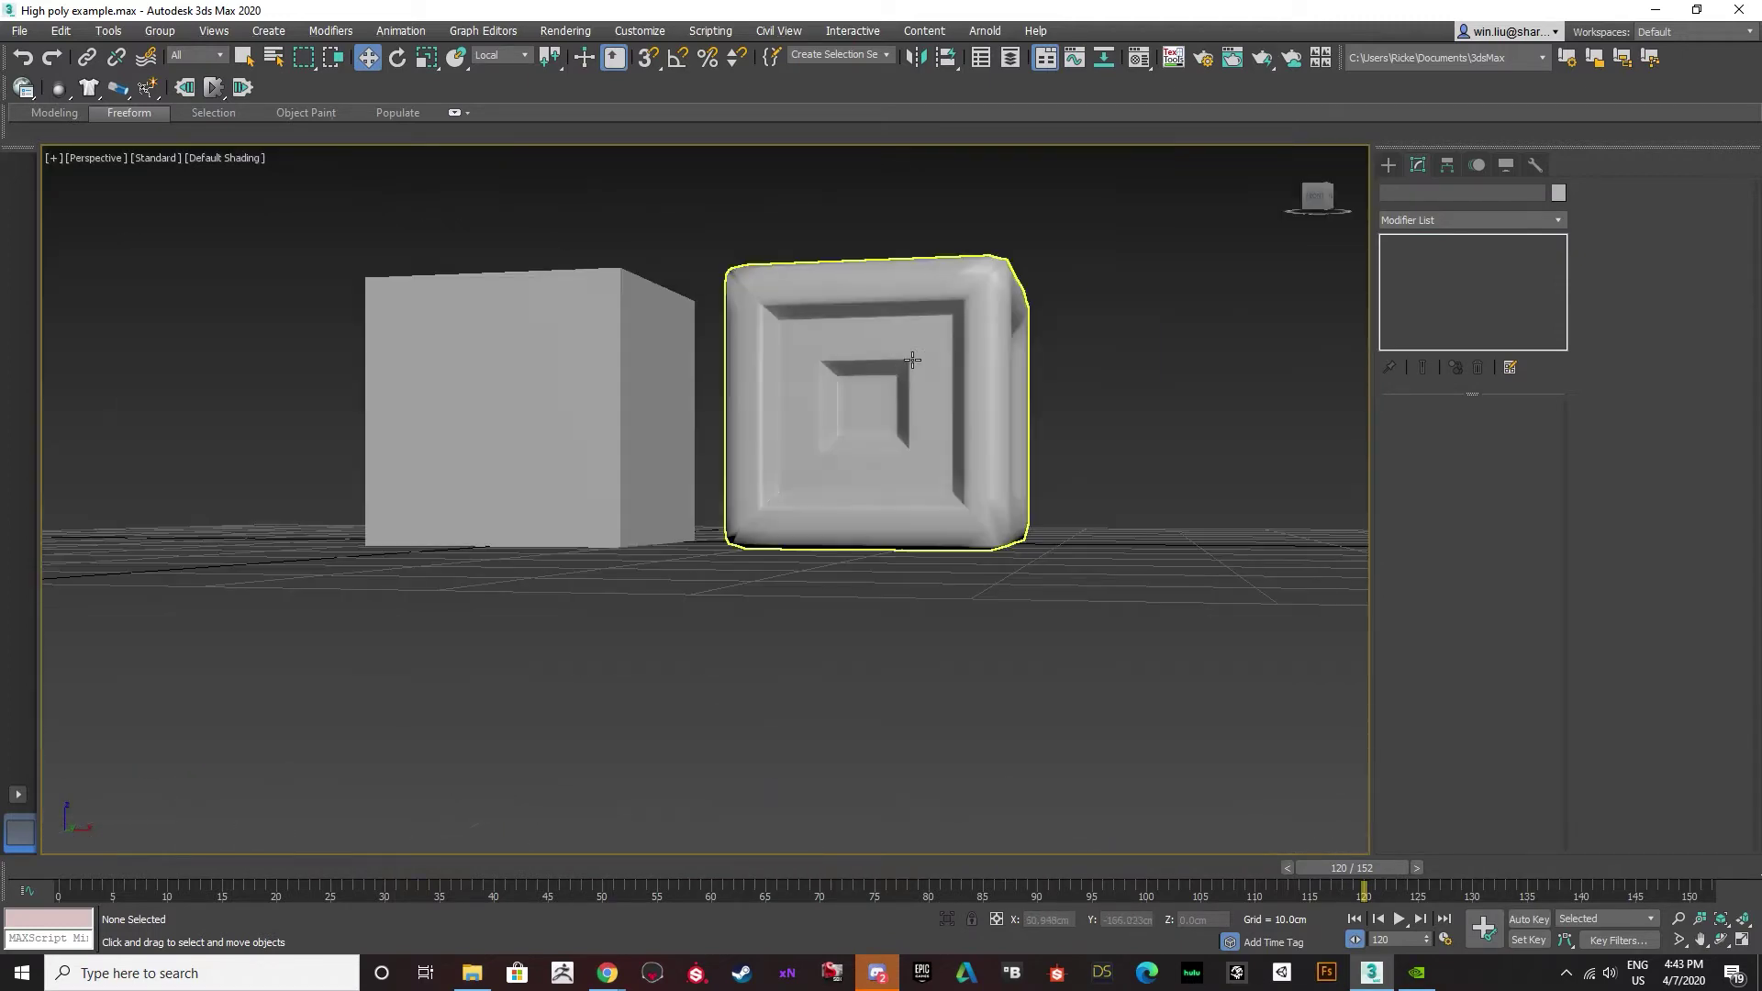
{"action": "middle_click_drag", "start_coordinate": [905, 366], "coordinate": [932, 440], "text": "alt"}
{"action": "scroll", "coordinate": [936, 448], "scroll_direction": "up", "scroll_amount": 6}
{"action": "scroll", "coordinate": [872, 398], "scroll_direction": "down", "scroll_amount": 5}
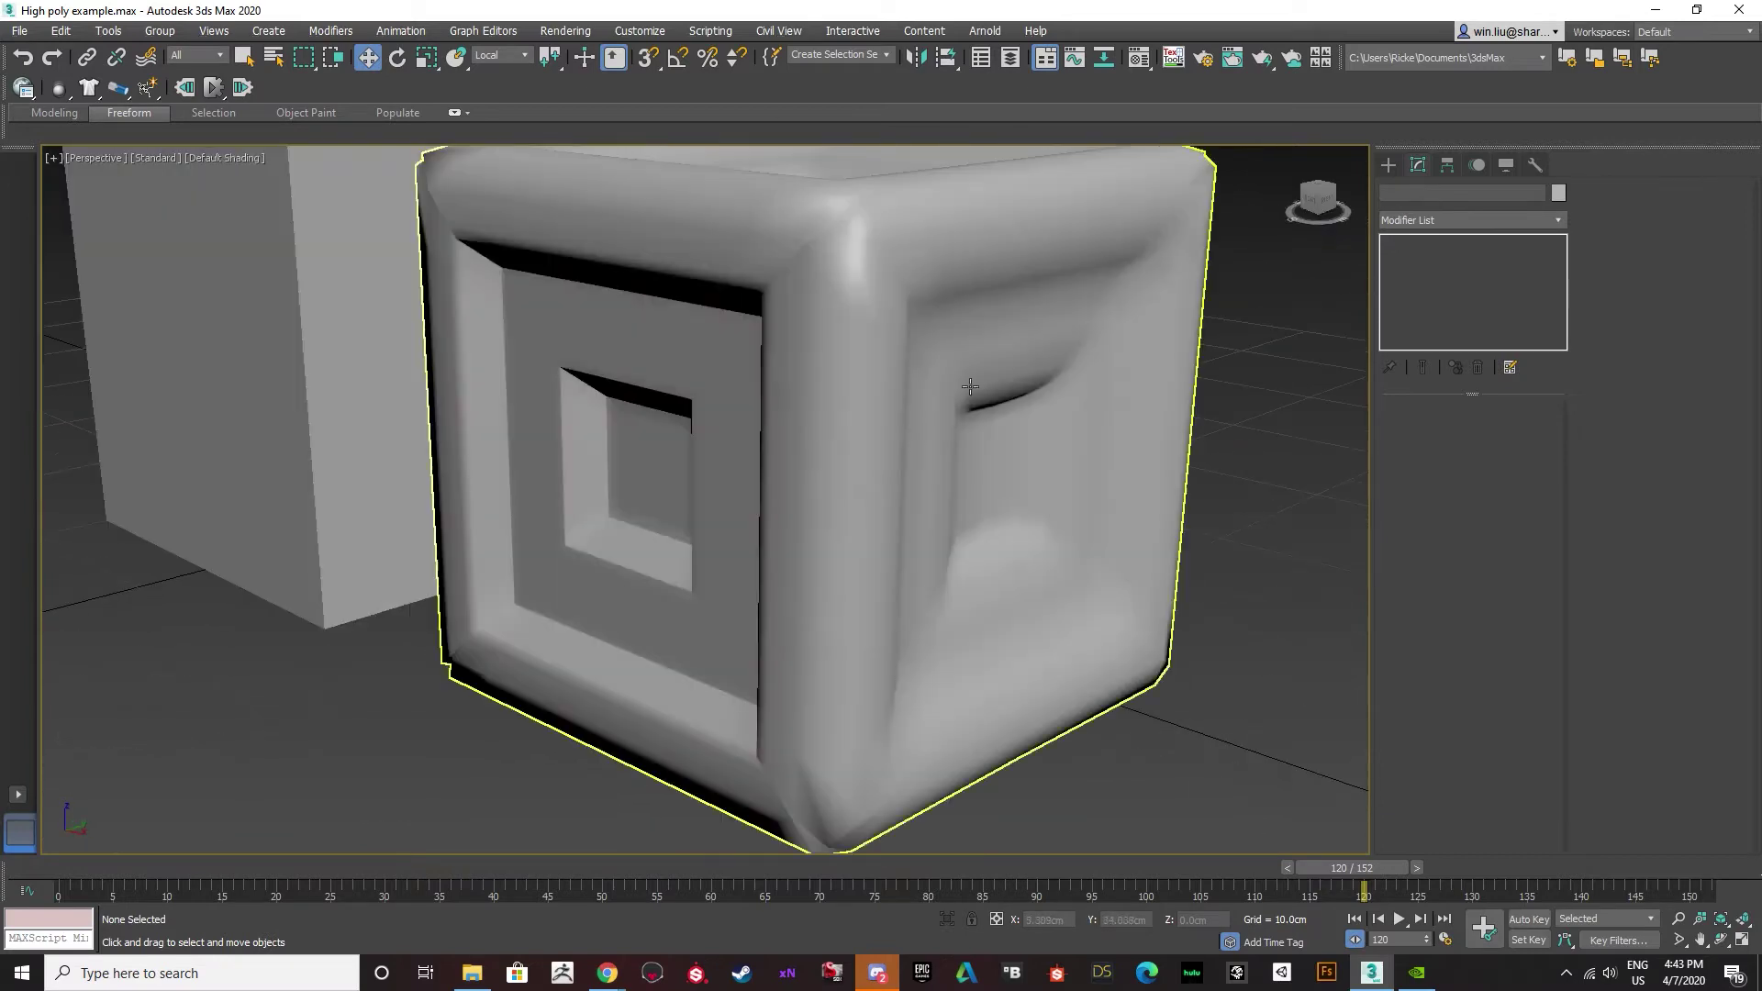
{"action": "scroll", "coordinate": [867, 427], "scroll_direction": "down", "scroll_amount": 5}
{"action": "middle_click_drag", "start_coordinate": [867, 426], "coordinate": [872, 307], "text": "alt"}
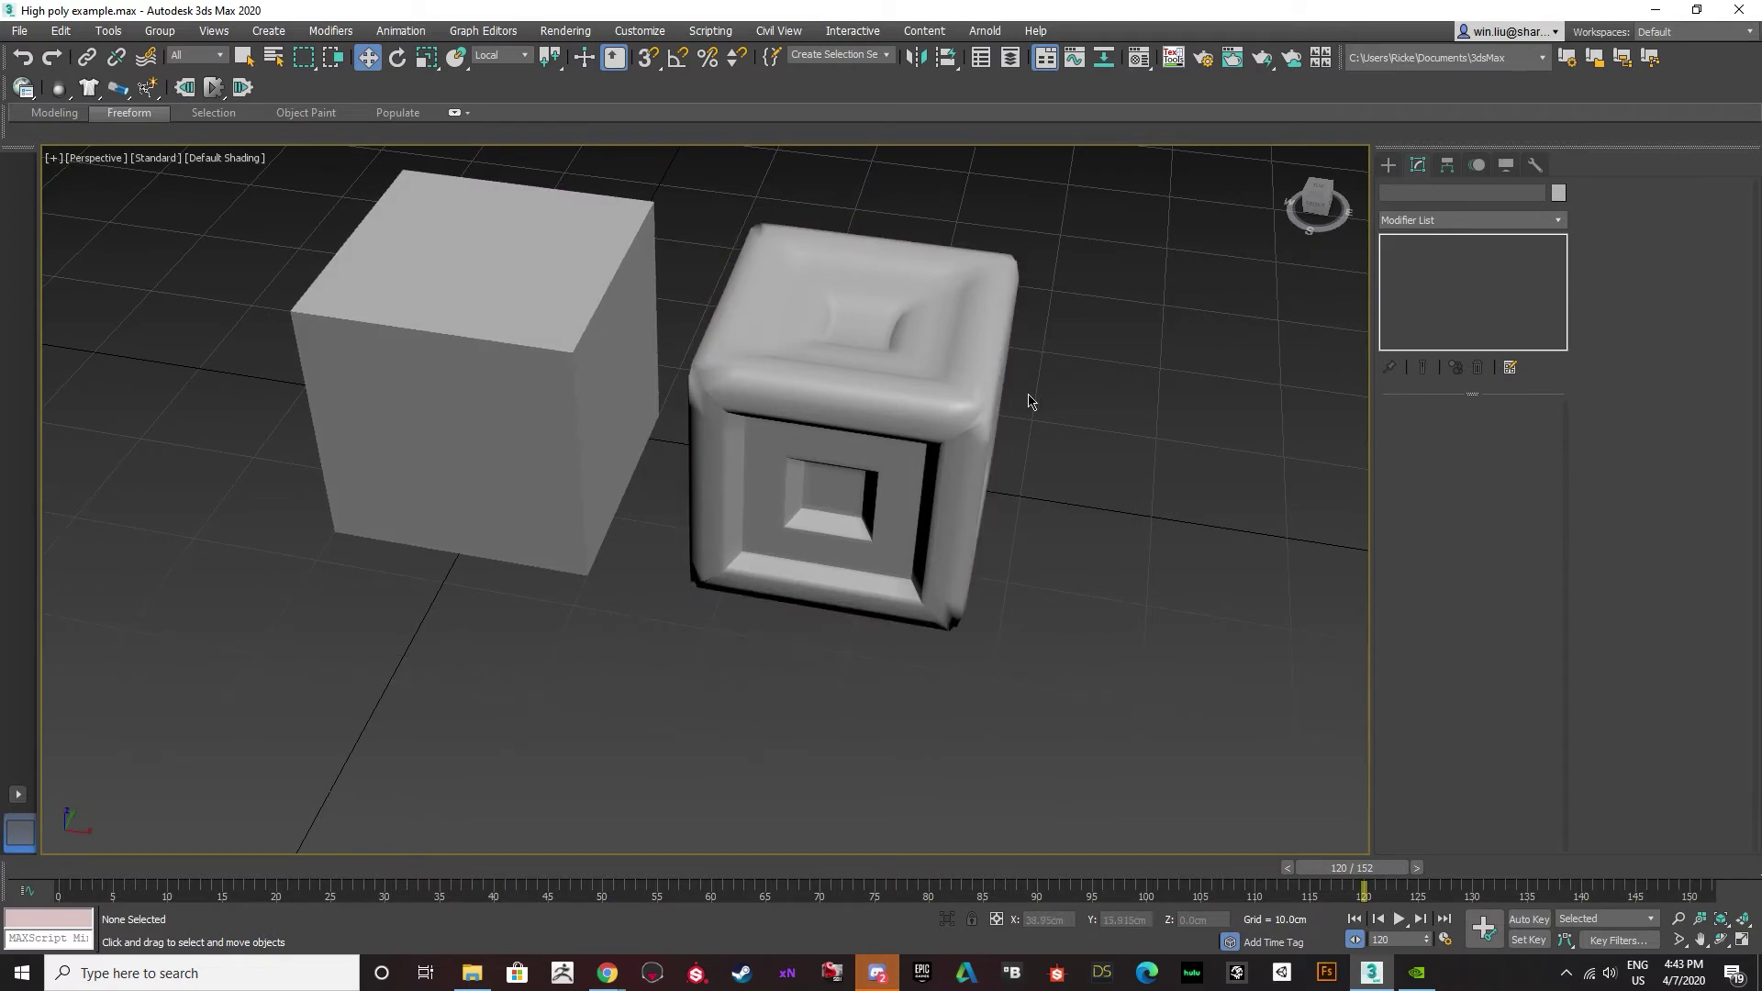
Show edged faces, select the high-poly box and enter edge editing on its Editable Poly base.
{"action": "mouse_move", "coordinate": [1000, 466]}
{"action": "middle_mouse_down", "text": "alt"}
{"action": "mouse_move", "coordinate": [972, 323]}
{"action": "mouse_move", "coordinate": [918, 404]}
{"action": "mouse_move", "coordinate": [1000, 514]}
{"action": "mouse_move", "coordinate": [1037, 496]}
{"action": "middle_mouse_up", "text": "alt"}
{"action": "key", "text": "F4"}
{"action": "scroll", "coordinate": [844, 423], "scroll_direction": "up", "scroll_amount": 5}
{"action": "left_click", "coordinate": [1180, 378]}
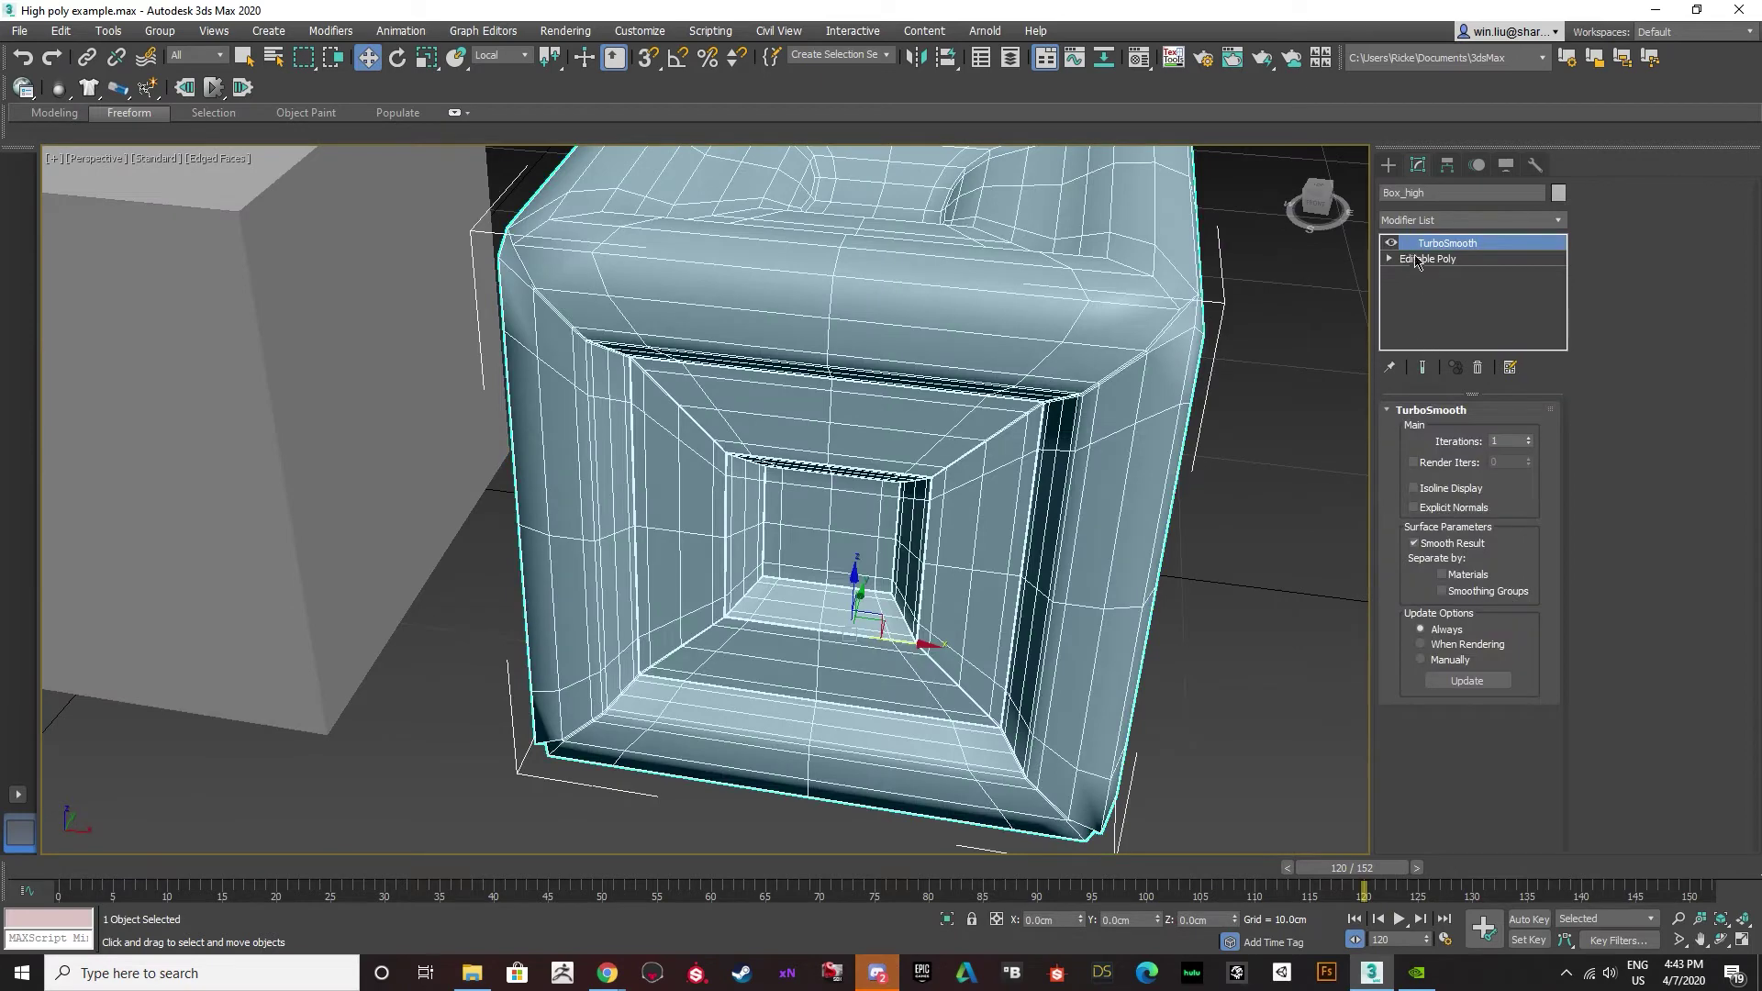
{"action": "left_click", "coordinate": [1418, 260]}
{"action": "middle_click_drag", "start_coordinate": [1118, 331], "coordinate": [1106, 374], "text": "alt"}
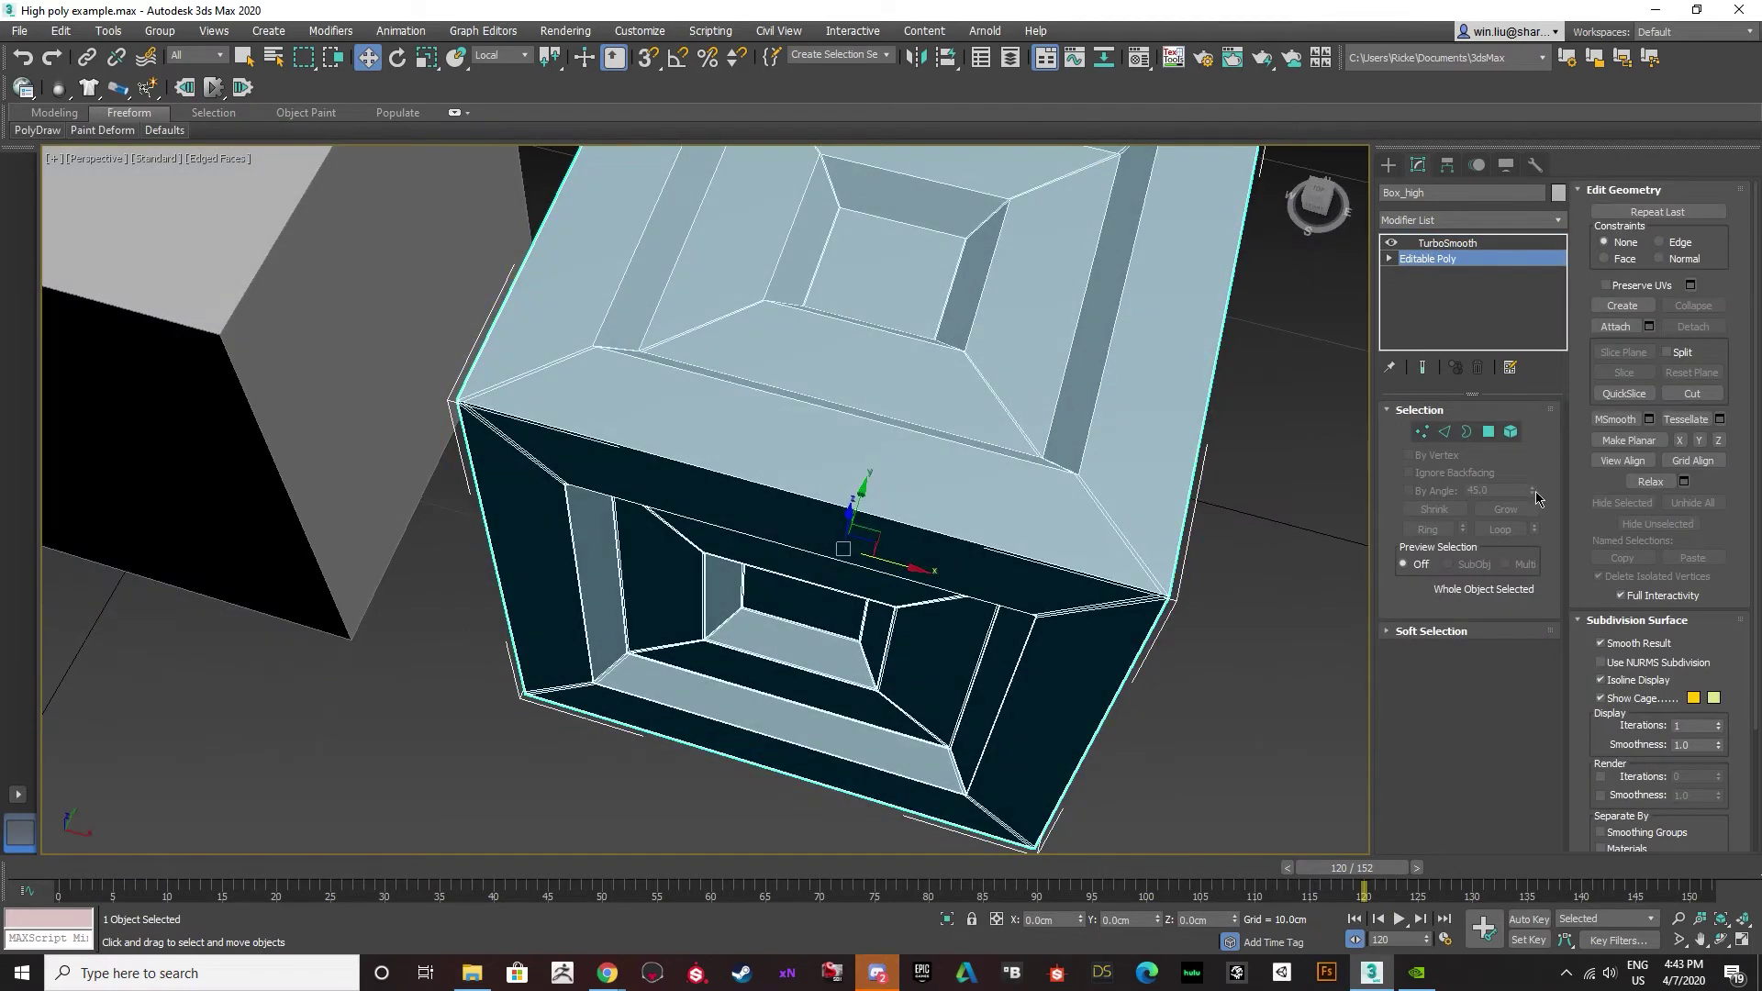
{"action": "left_click", "coordinate": [1448, 432]}
On the top face, select the ring of diagonal edges between the inner and outer recesses and connect them with 2 segments and a pinch of 95.
{"action": "mouse_move", "coordinate": [990, 391]}
{"action": "middle_mouse_down", "text": "alt"}
{"action": "mouse_move", "coordinate": [1010, 384]}
{"action": "mouse_move", "coordinate": [1003, 402]}
{"action": "middle_mouse_up", "text": "alt"}
{"action": "left_click", "coordinate": [1002, 404]}
{"action": "left_click", "coordinate": [1428, 530]}
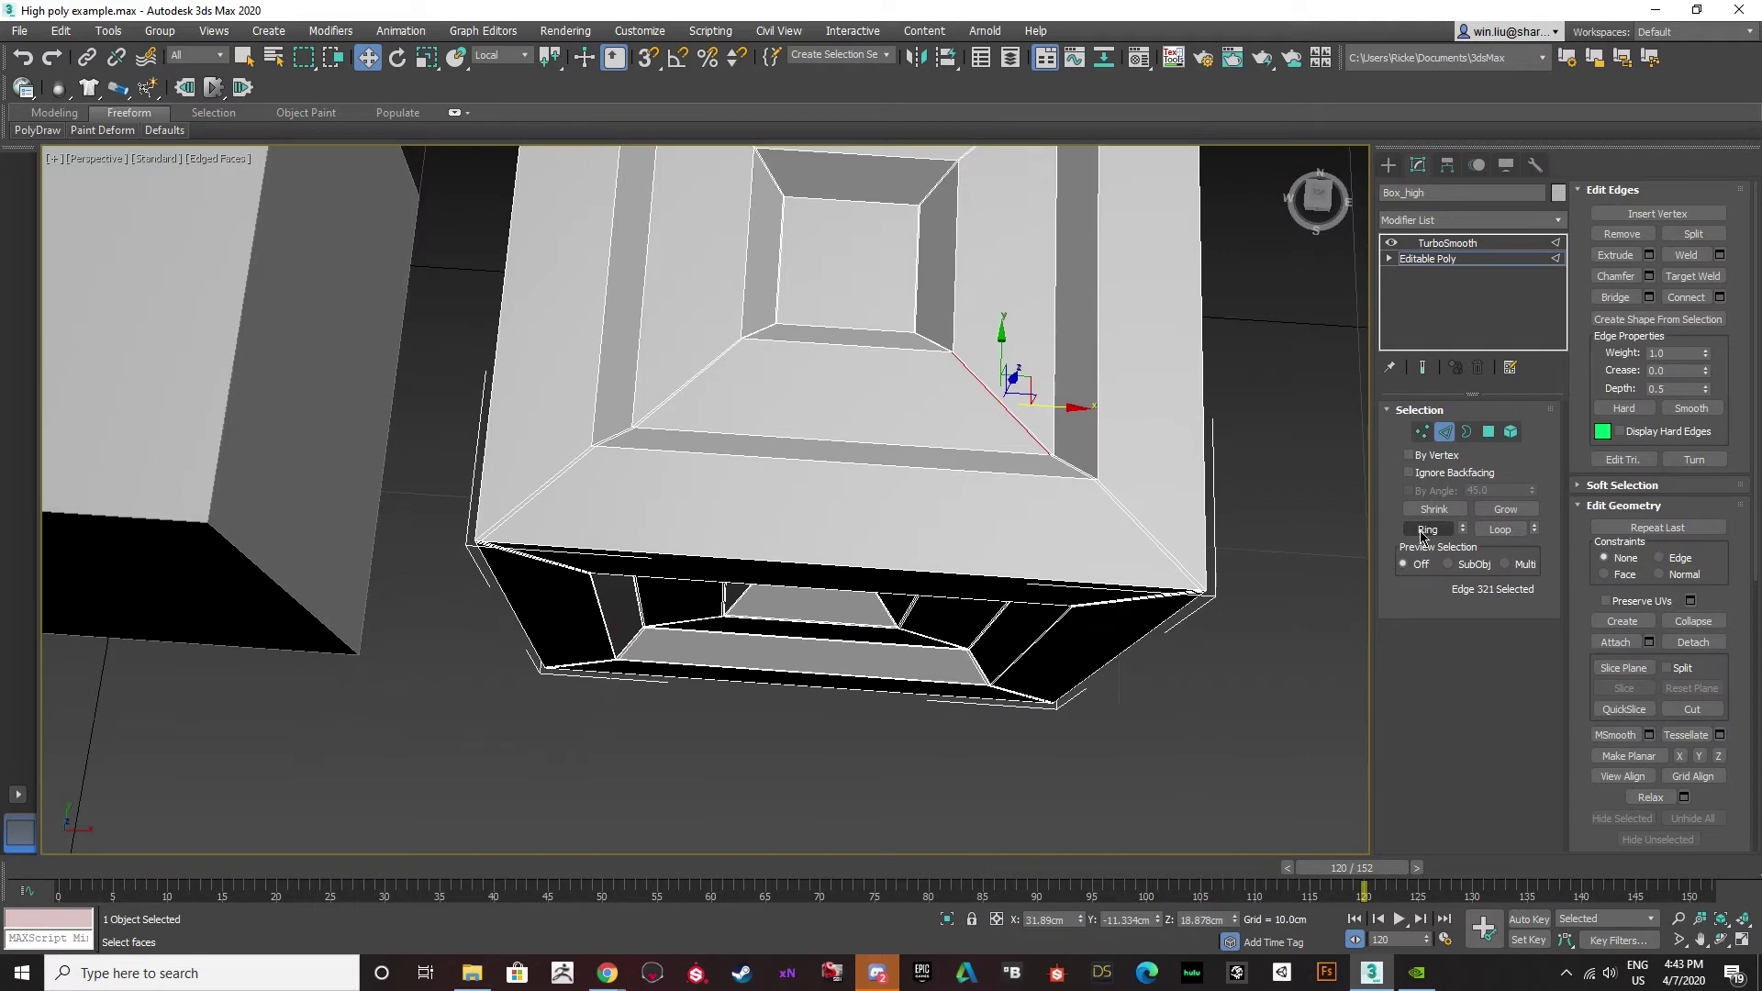
{"action": "left_click", "coordinate": [1721, 297]}
{"action": "scroll", "coordinate": [1050, 446], "scroll_direction": "up", "scroll_amount": 10}
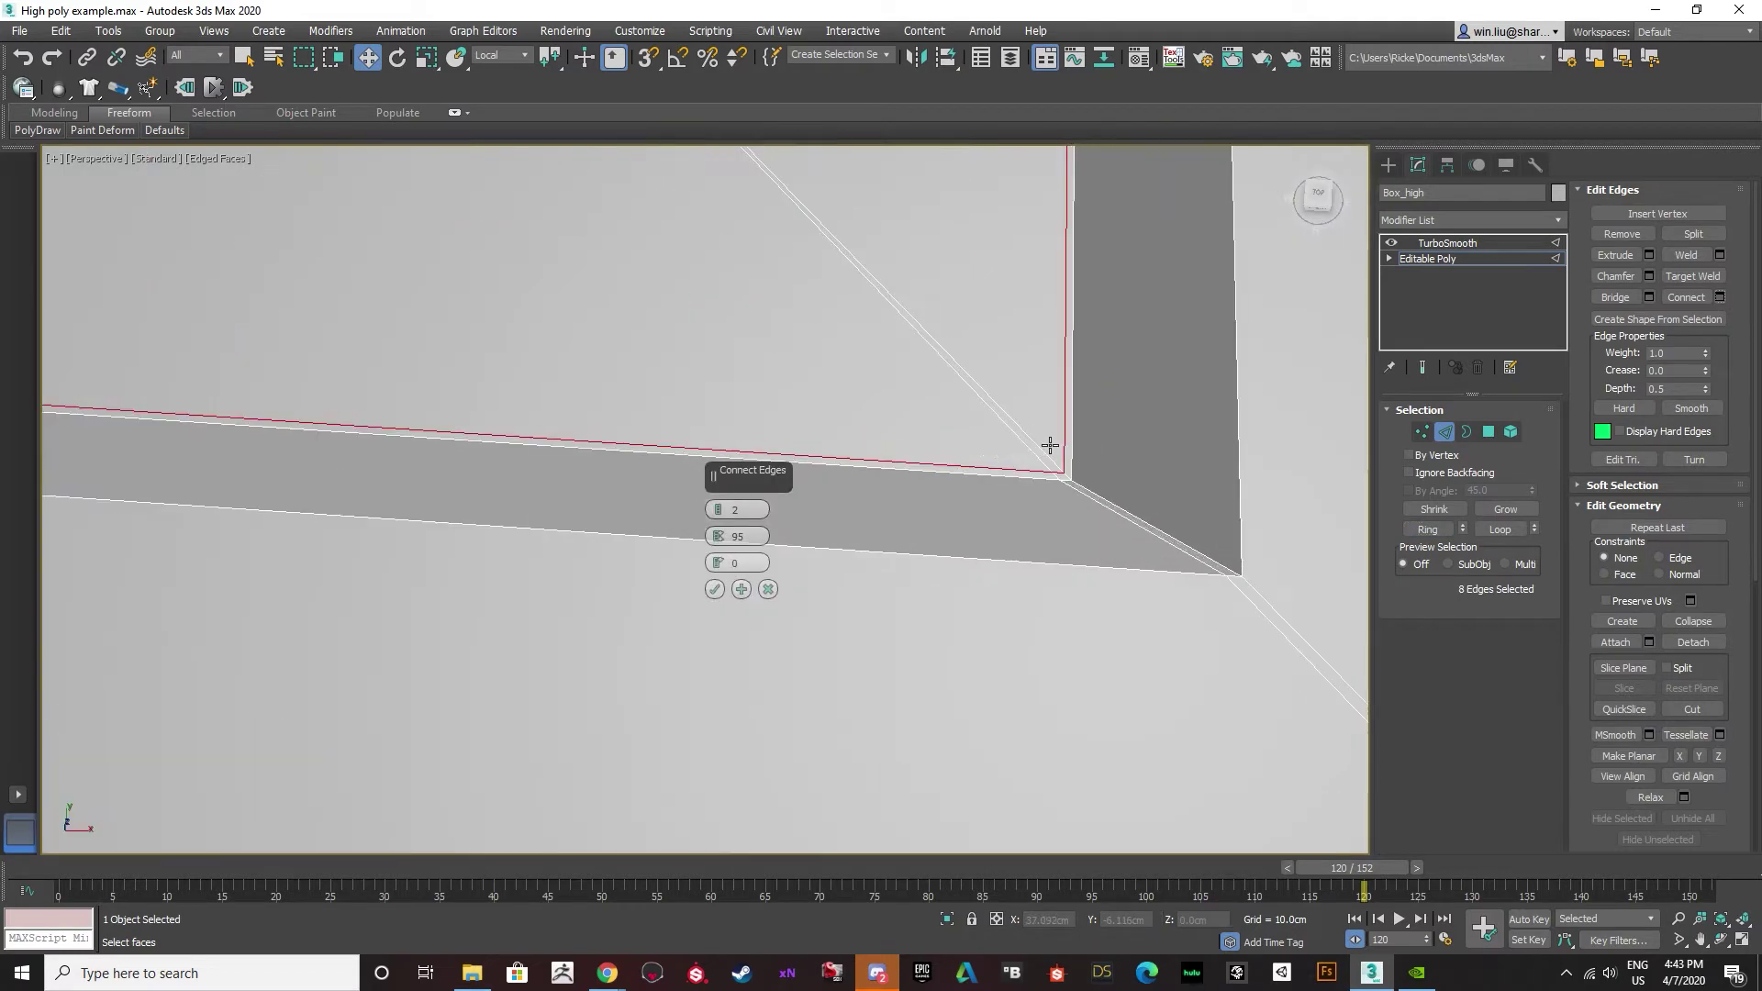
{"action": "left_click", "coordinate": [715, 589]}
Select the ring of depth edges at the top face's inner recess corners and connect them with 2 segments and a pinch of 95.
{"action": "scroll", "coordinate": [807, 425], "scroll_direction": "down", "scroll_amount": 5}
{"action": "scroll", "coordinate": [818, 472], "scroll_direction": "up", "scroll_amount": 6}
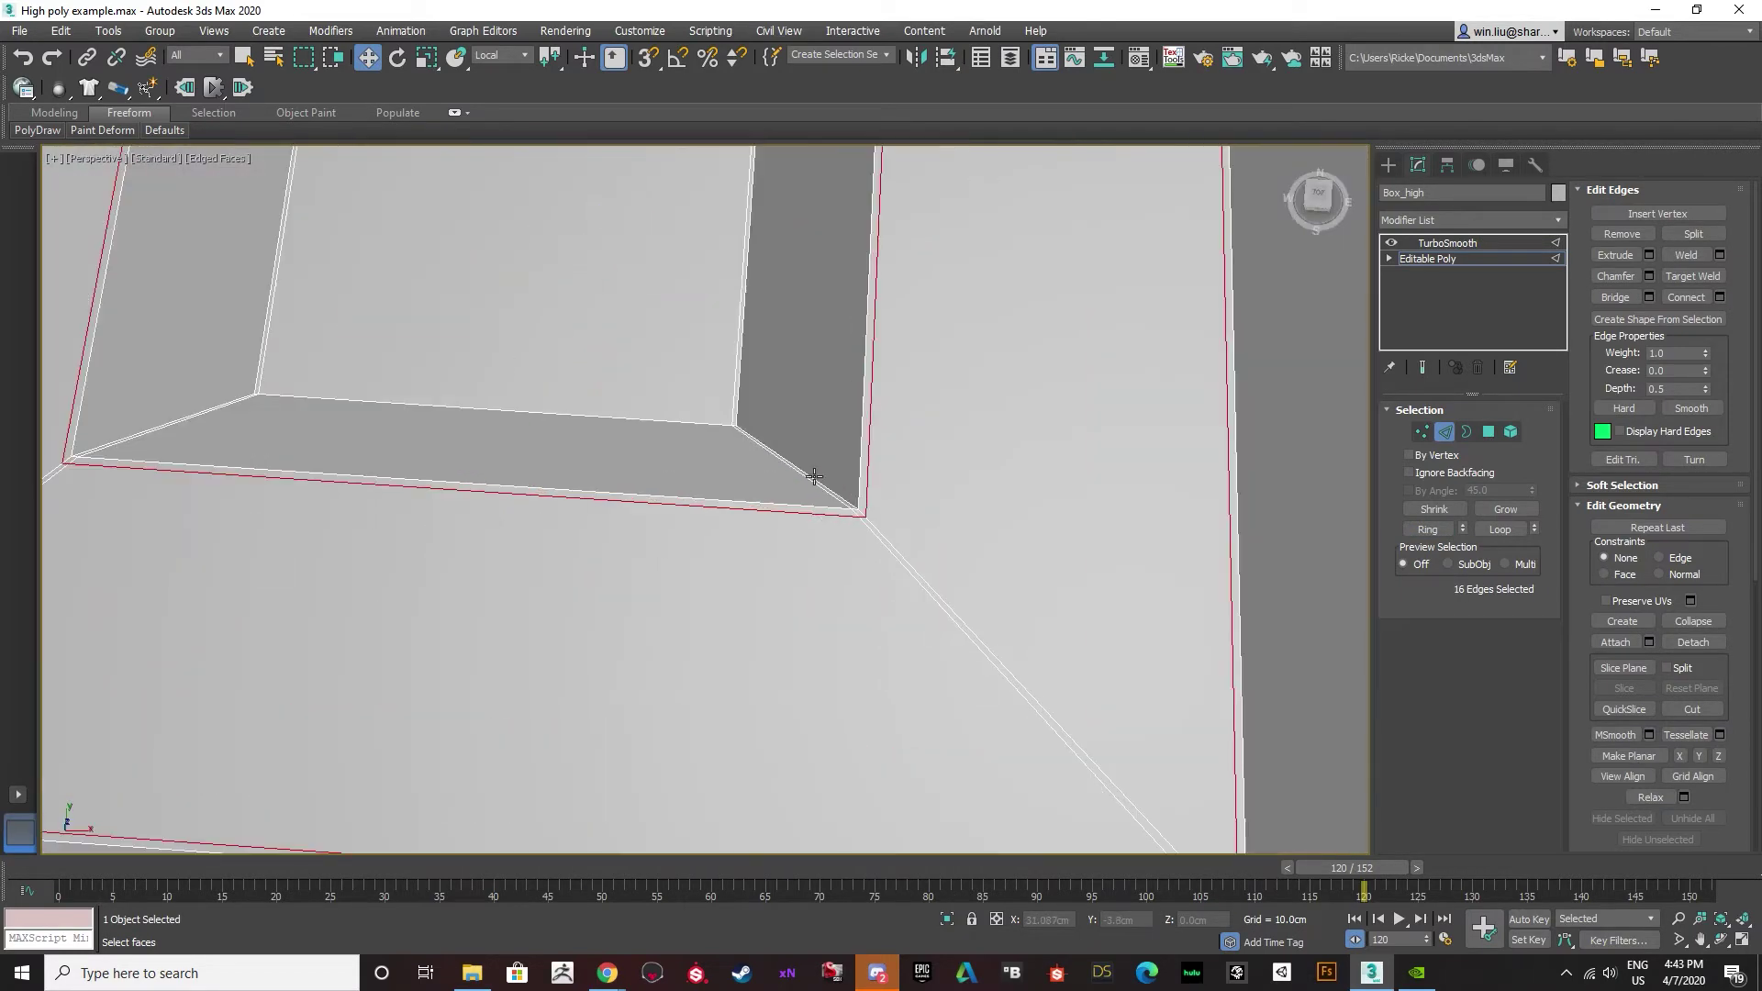
{"action": "left_click", "coordinate": [815, 476]}
{"action": "left_click", "coordinate": [1429, 529]}
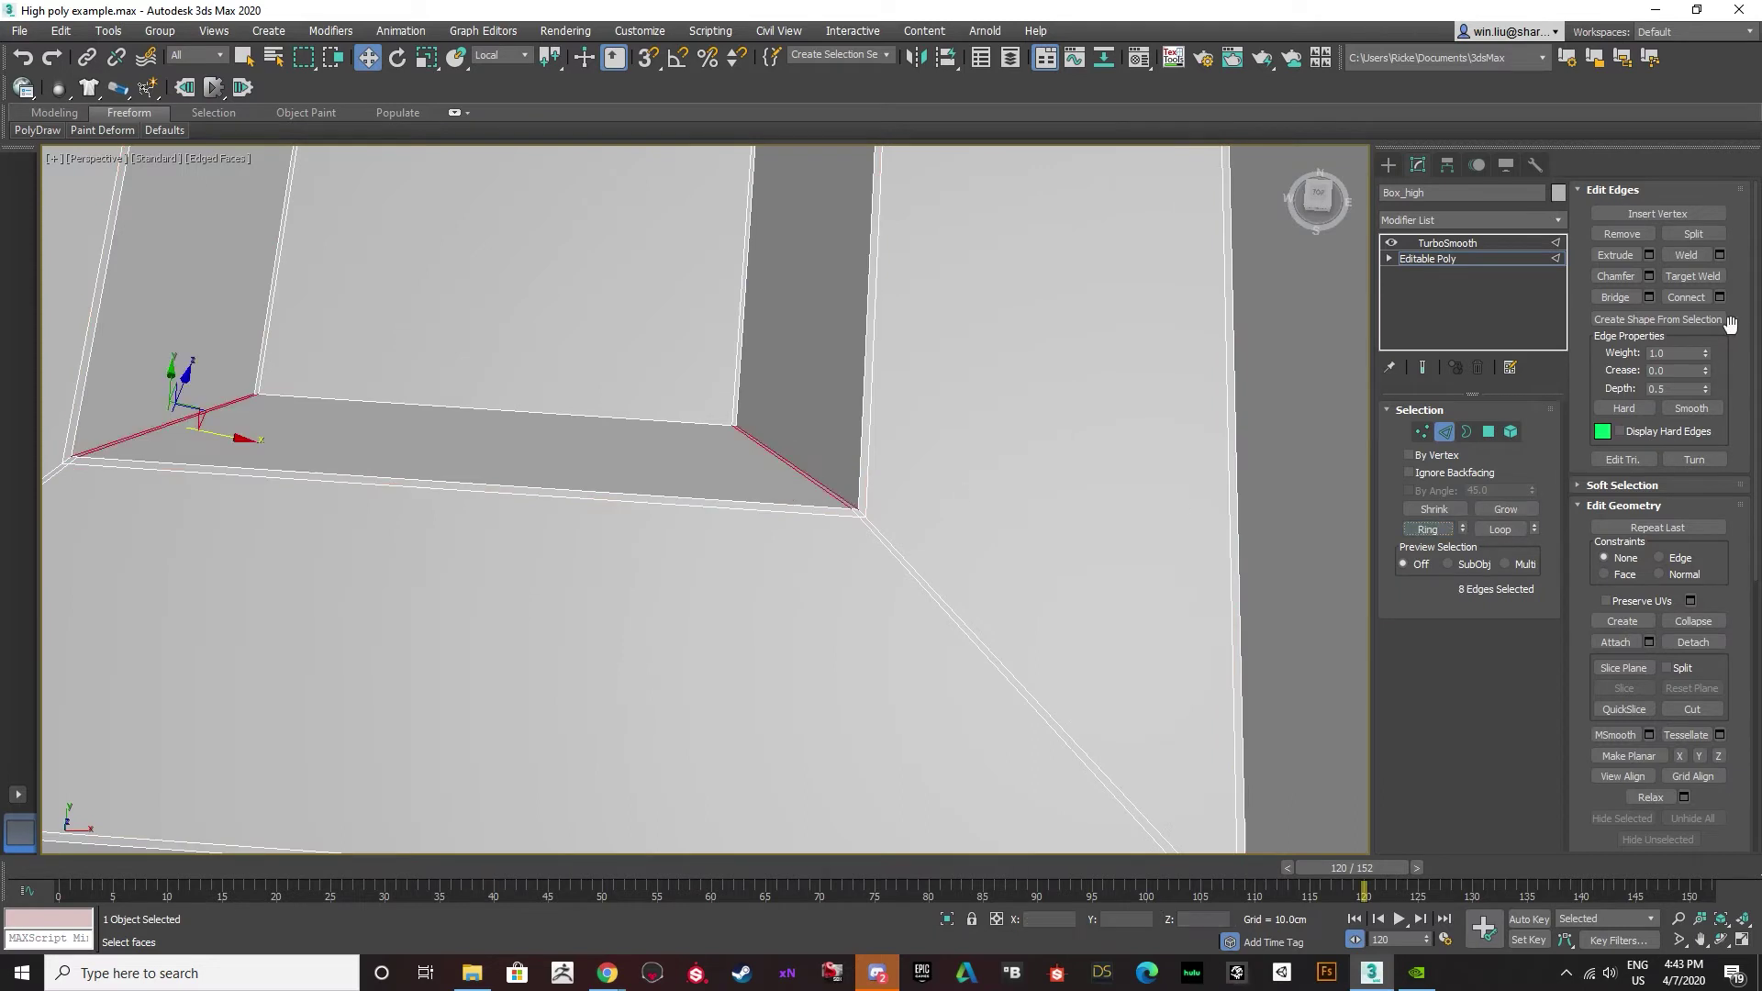
{"action": "left_click", "coordinate": [1721, 297]}
{"action": "scroll", "coordinate": [748, 523], "scroll_direction": "up", "scroll_amount": 6}
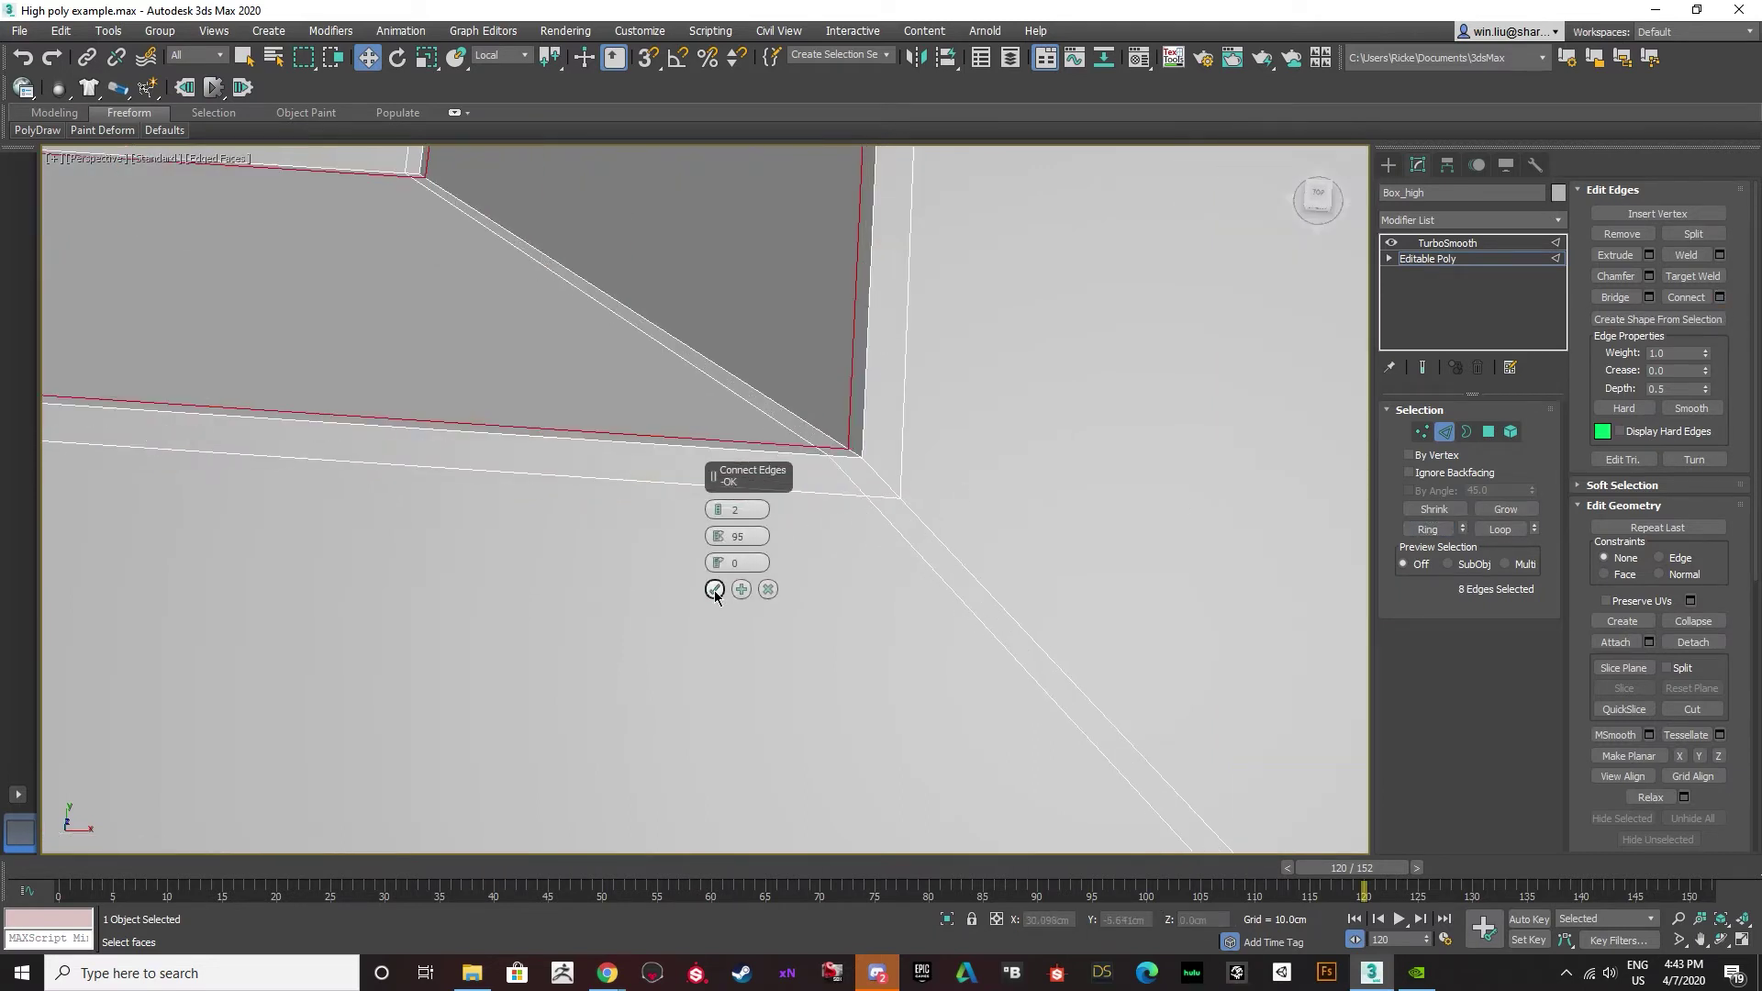
{"action": "left_click", "coordinate": [715, 590]}
Select the ring of parallel edges running across the top and front recesses and connect them with 2 segments and a pinch of 98.
{"action": "scroll", "coordinate": [660, 551], "scroll_direction": "down", "scroll_amount": 4}
{"action": "scroll", "coordinate": [541, 421], "scroll_direction": "down", "scroll_amount": 8}
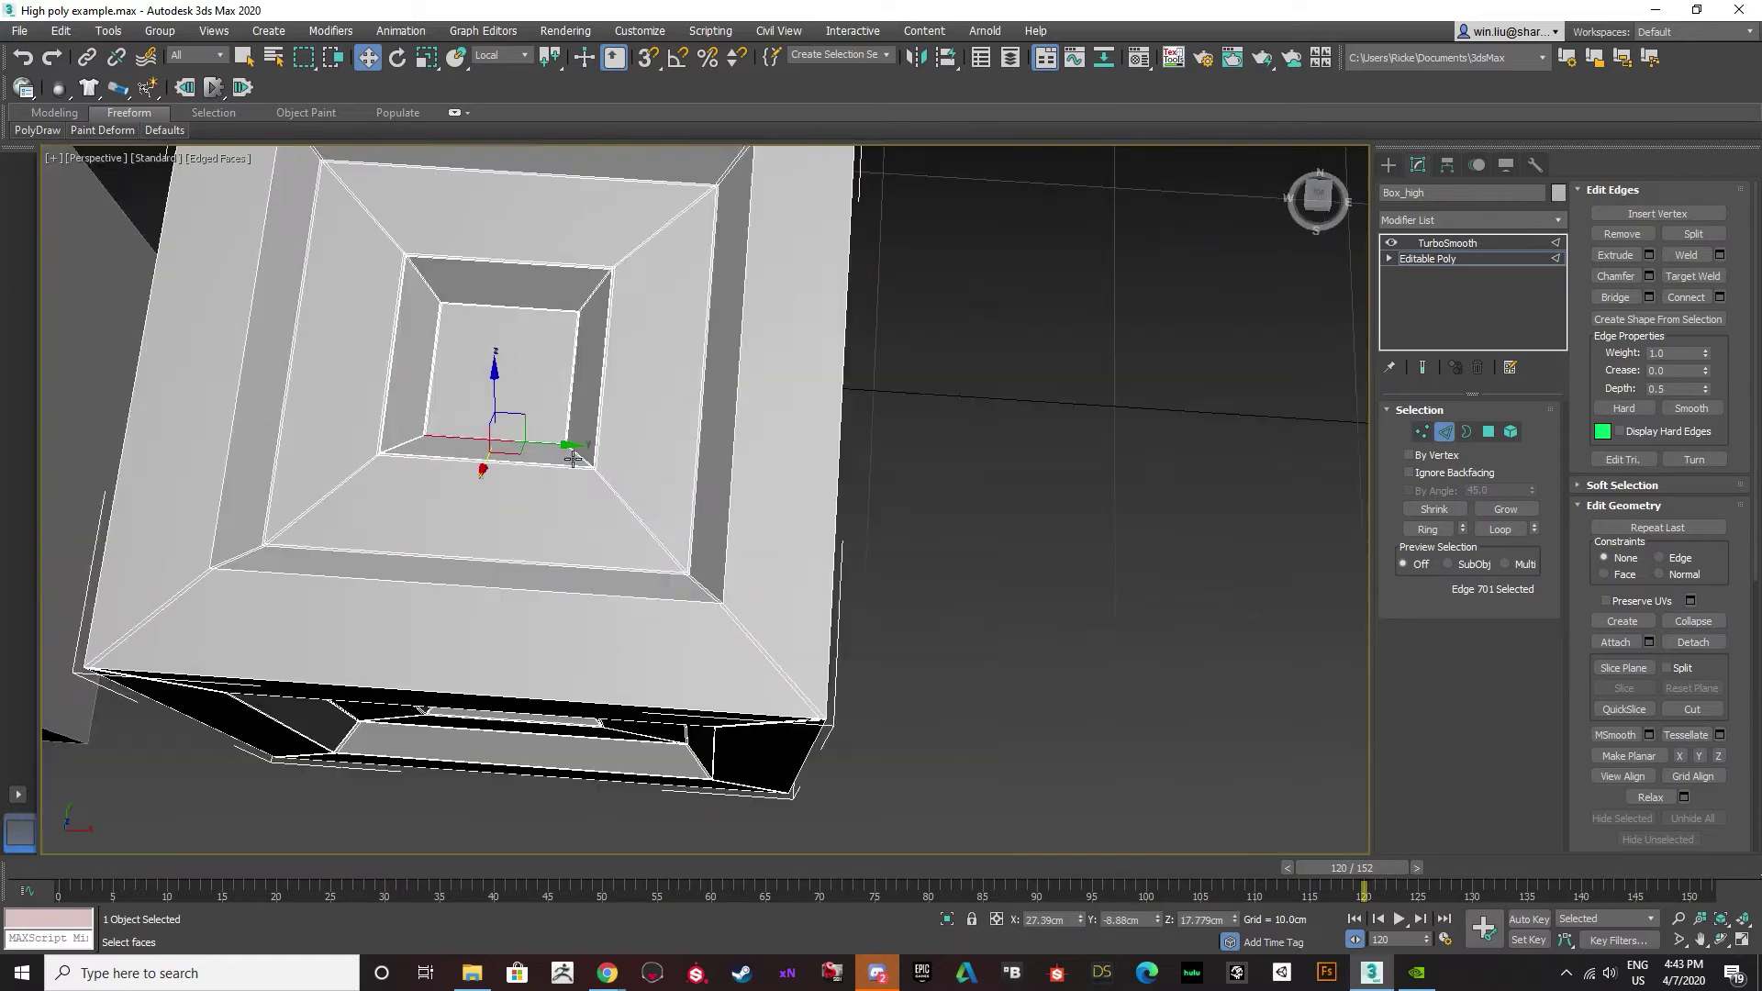
{"action": "left_click", "coordinate": [1429, 529]}
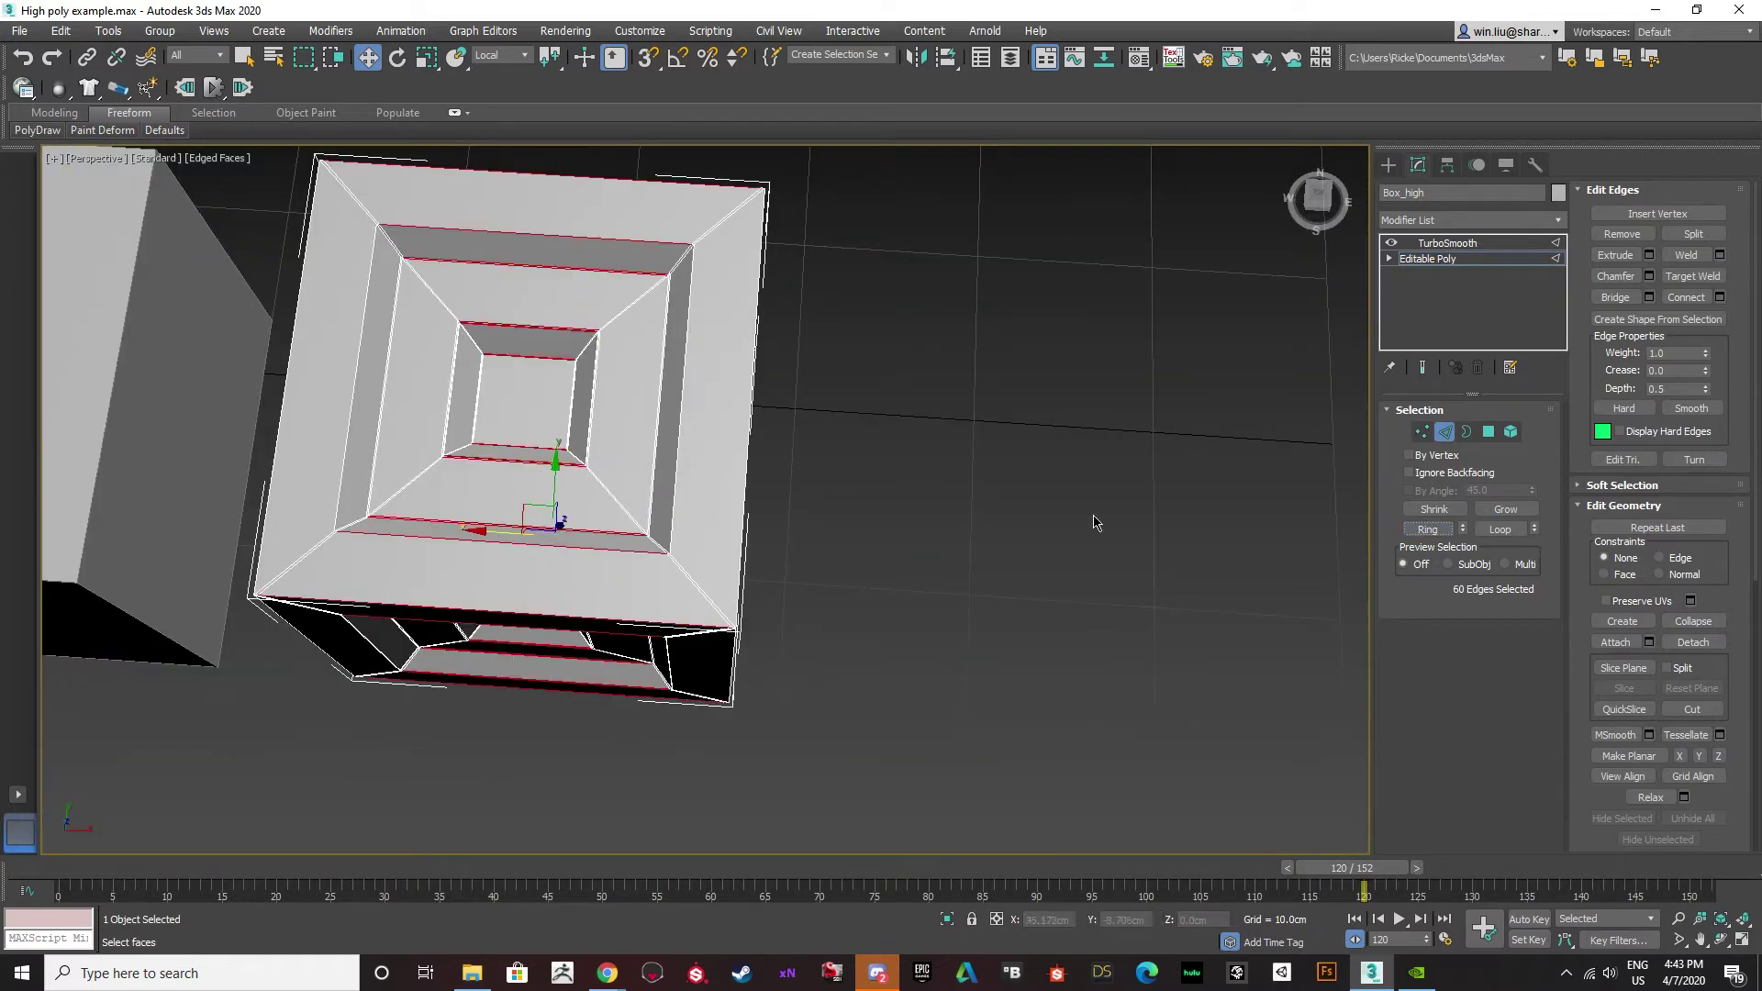
{"action": "left_click", "coordinate": [1719, 296]}
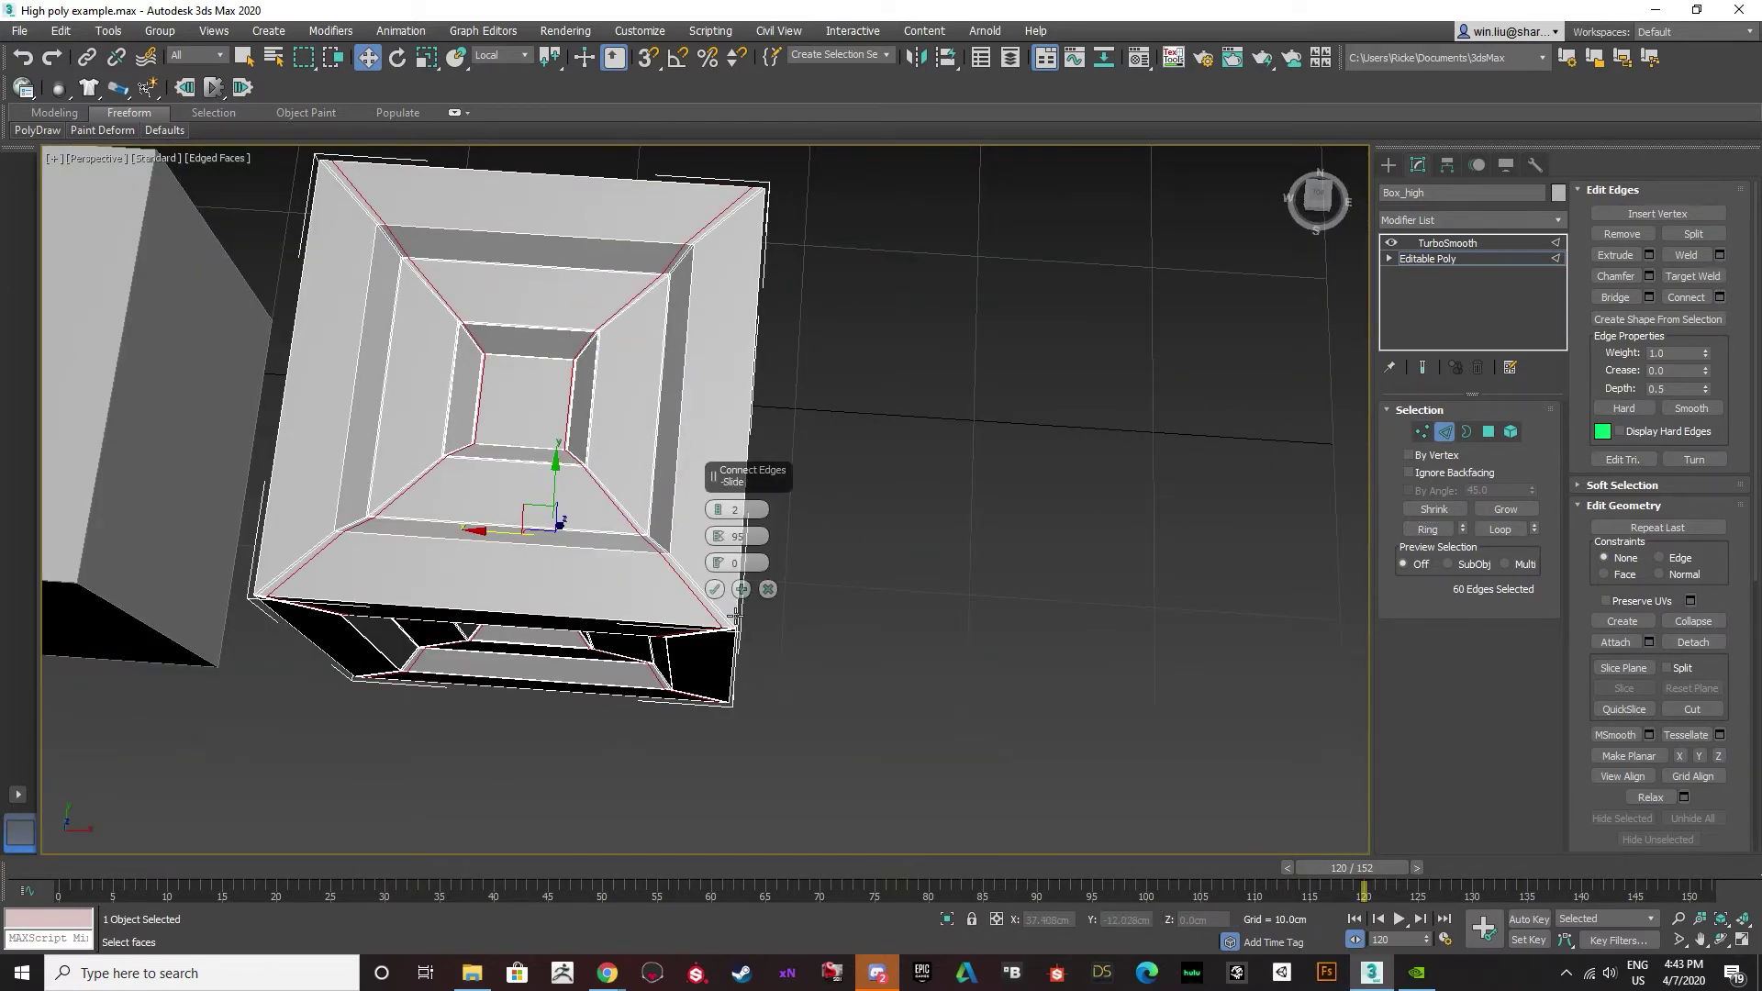
{"action": "scroll", "coordinate": [726, 576], "scroll_direction": "up", "scroll_amount": 5}
{"action": "left_click", "coordinate": [722, 532]}
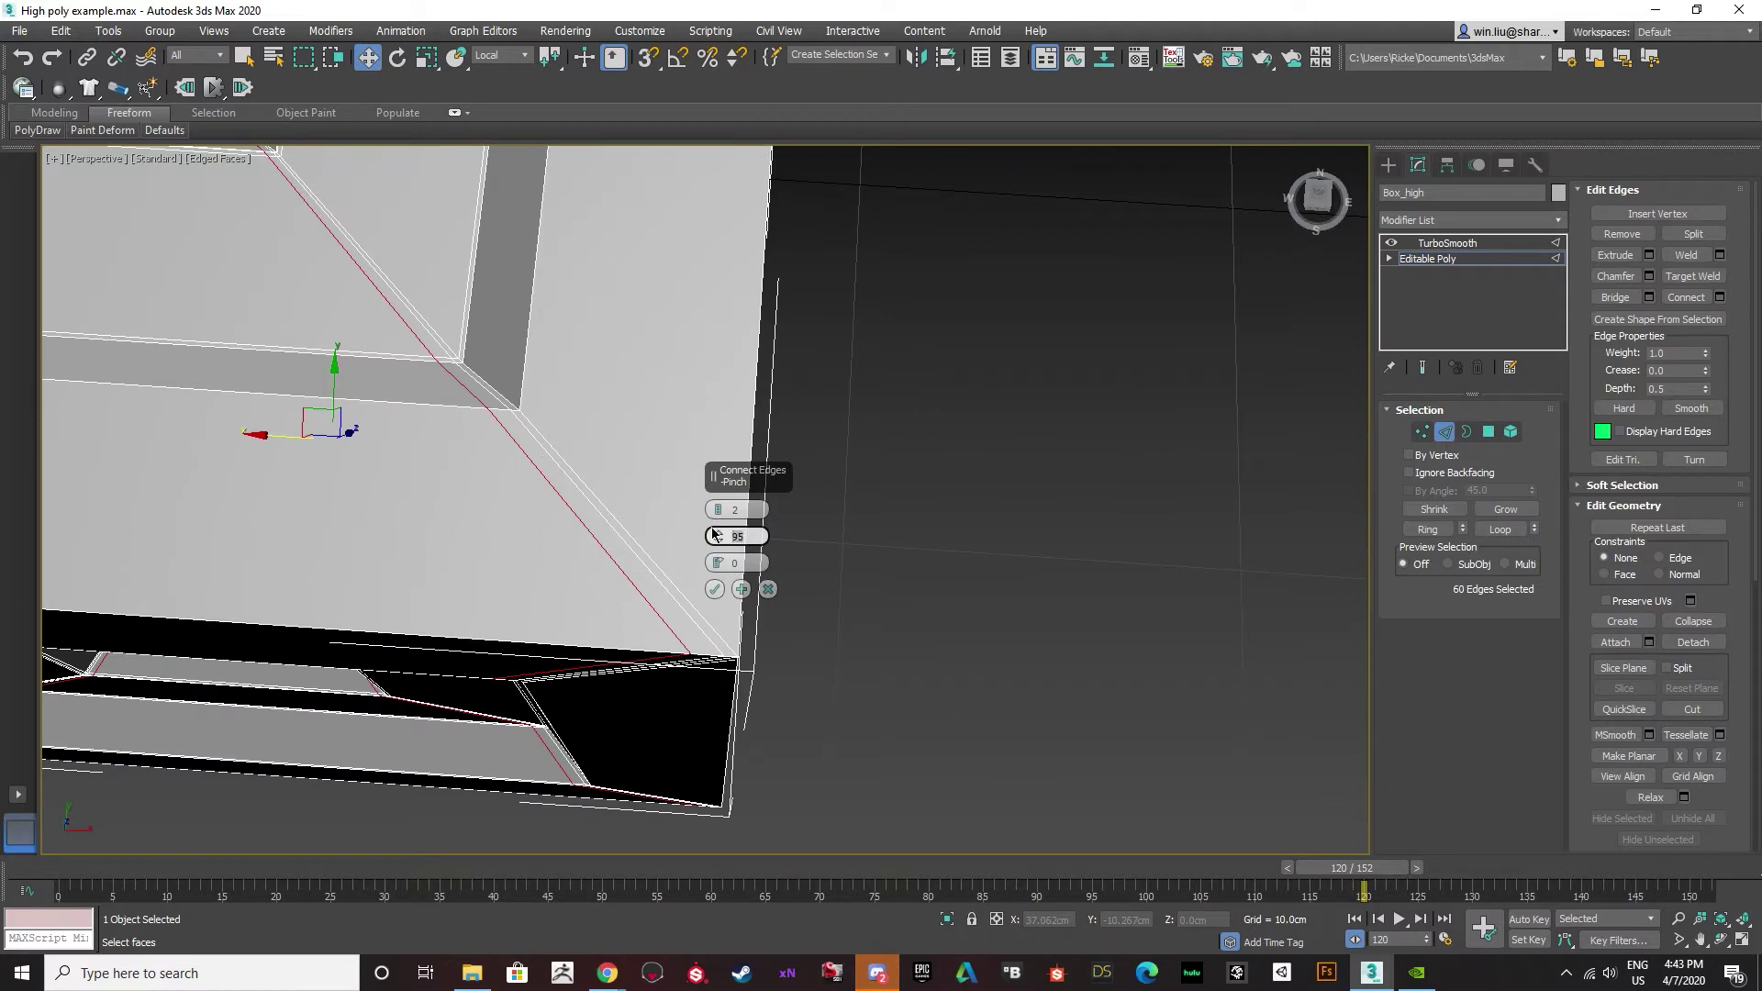
{"action": "type", "text": "98"}
{"action": "key", "text": "Return"}
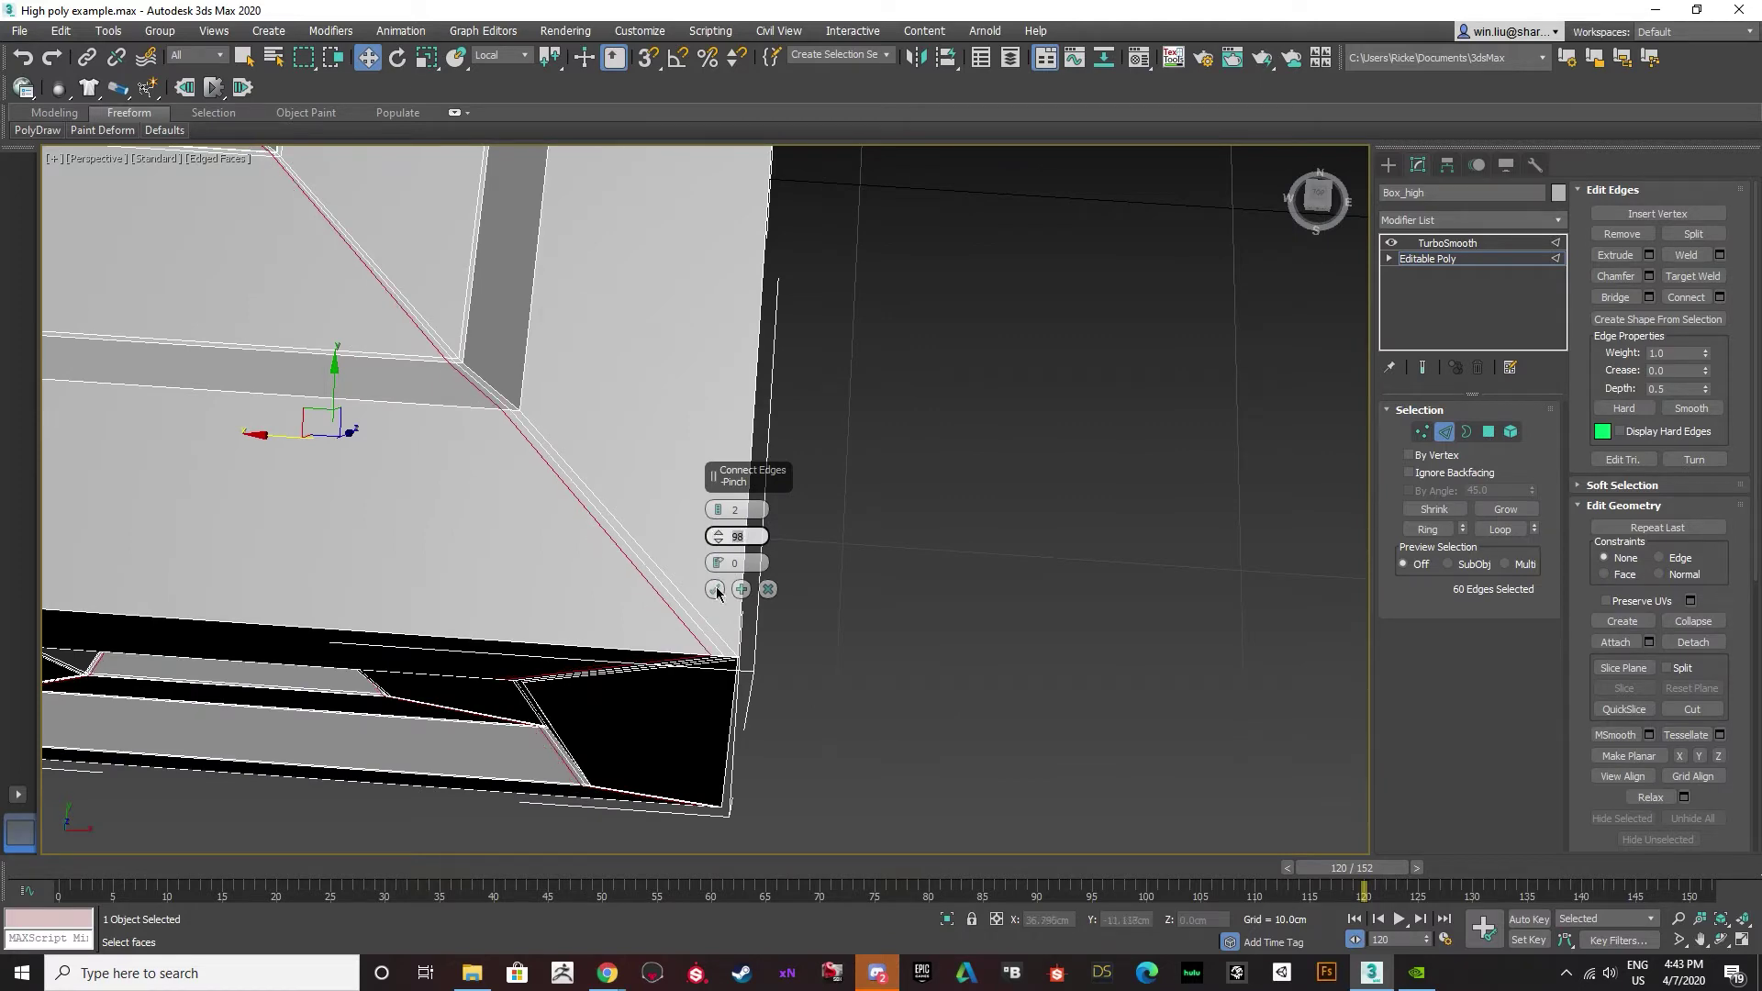
{"action": "left_click", "coordinate": [716, 589]}
Select the ring of diagonal edges between the top face's outer recess and the box corners and connect them with 2 segments and a pinch of 95.
{"action": "scroll", "coordinate": [716, 590], "scroll_direction": "down", "scroll_amount": 8}
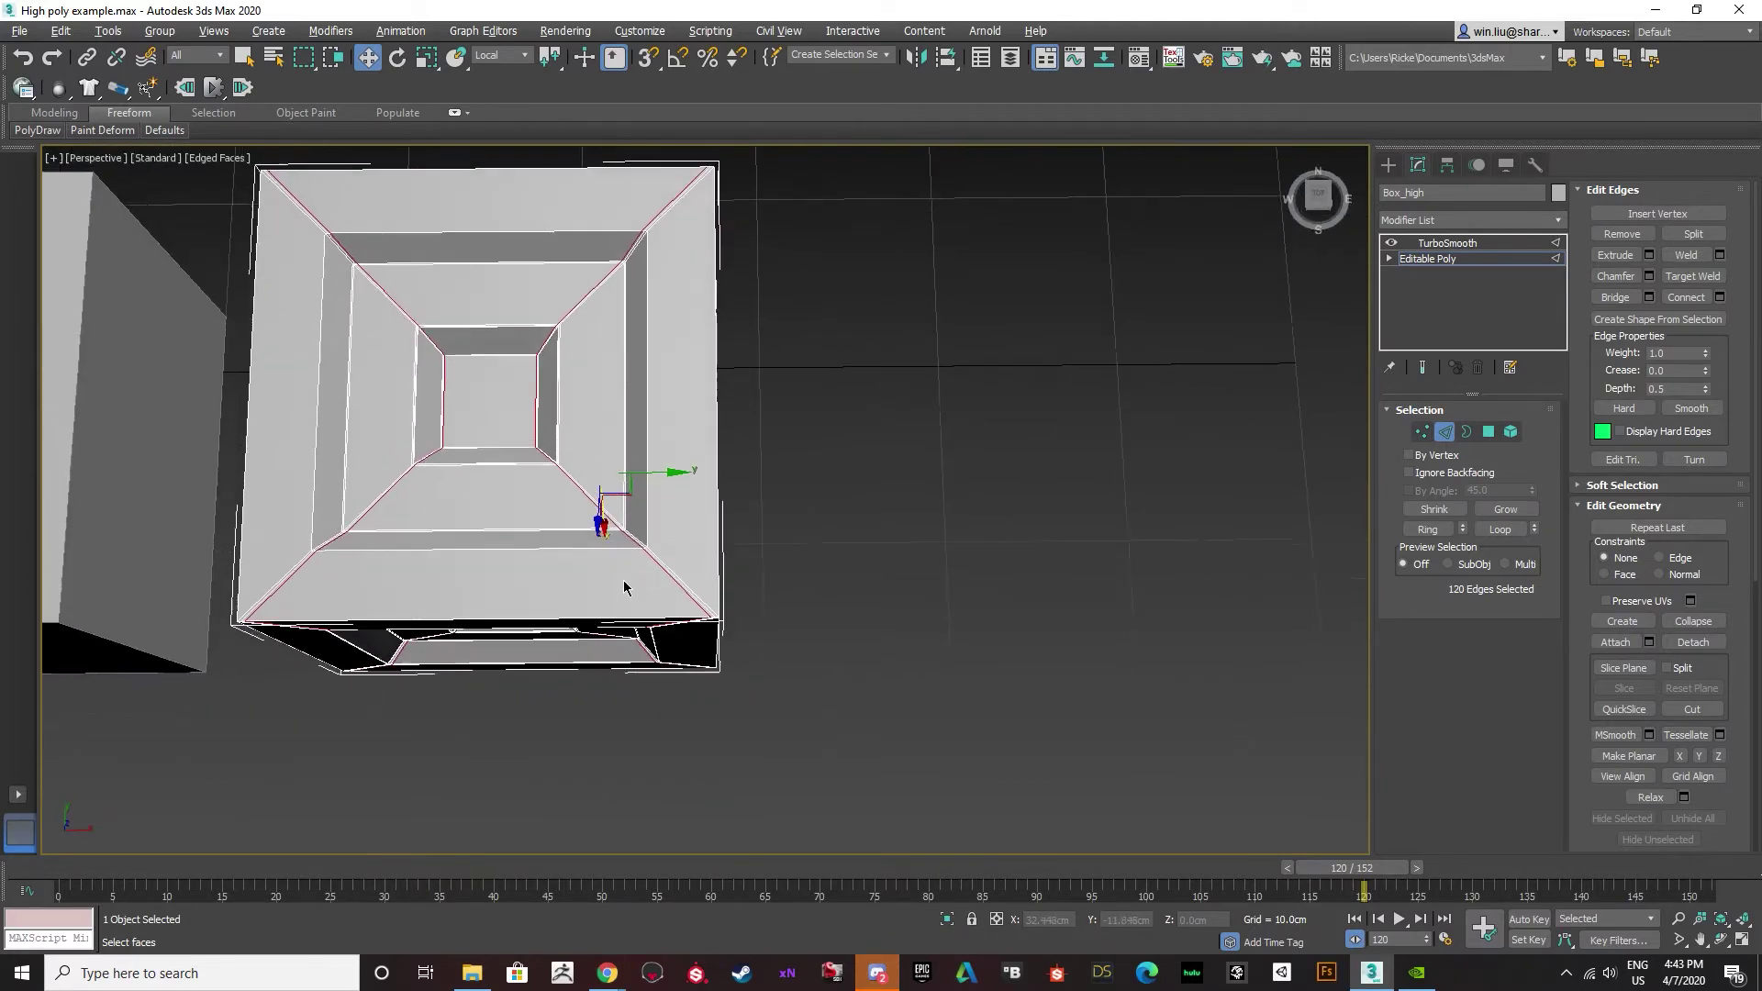
{"action": "scroll", "coordinate": [350, 592], "scroll_direction": "up", "scroll_amount": 3}
{"action": "scroll", "coordinate": [350, 592], "scroll_direction": "up", "scroll_amount": 2}
{"action": "left_click", "coordinate": [314, 557]}
{"action": "middle_click_drag", "start_coordinate": [523, 622], "coordinate": [549, 531], "text": "alt"}
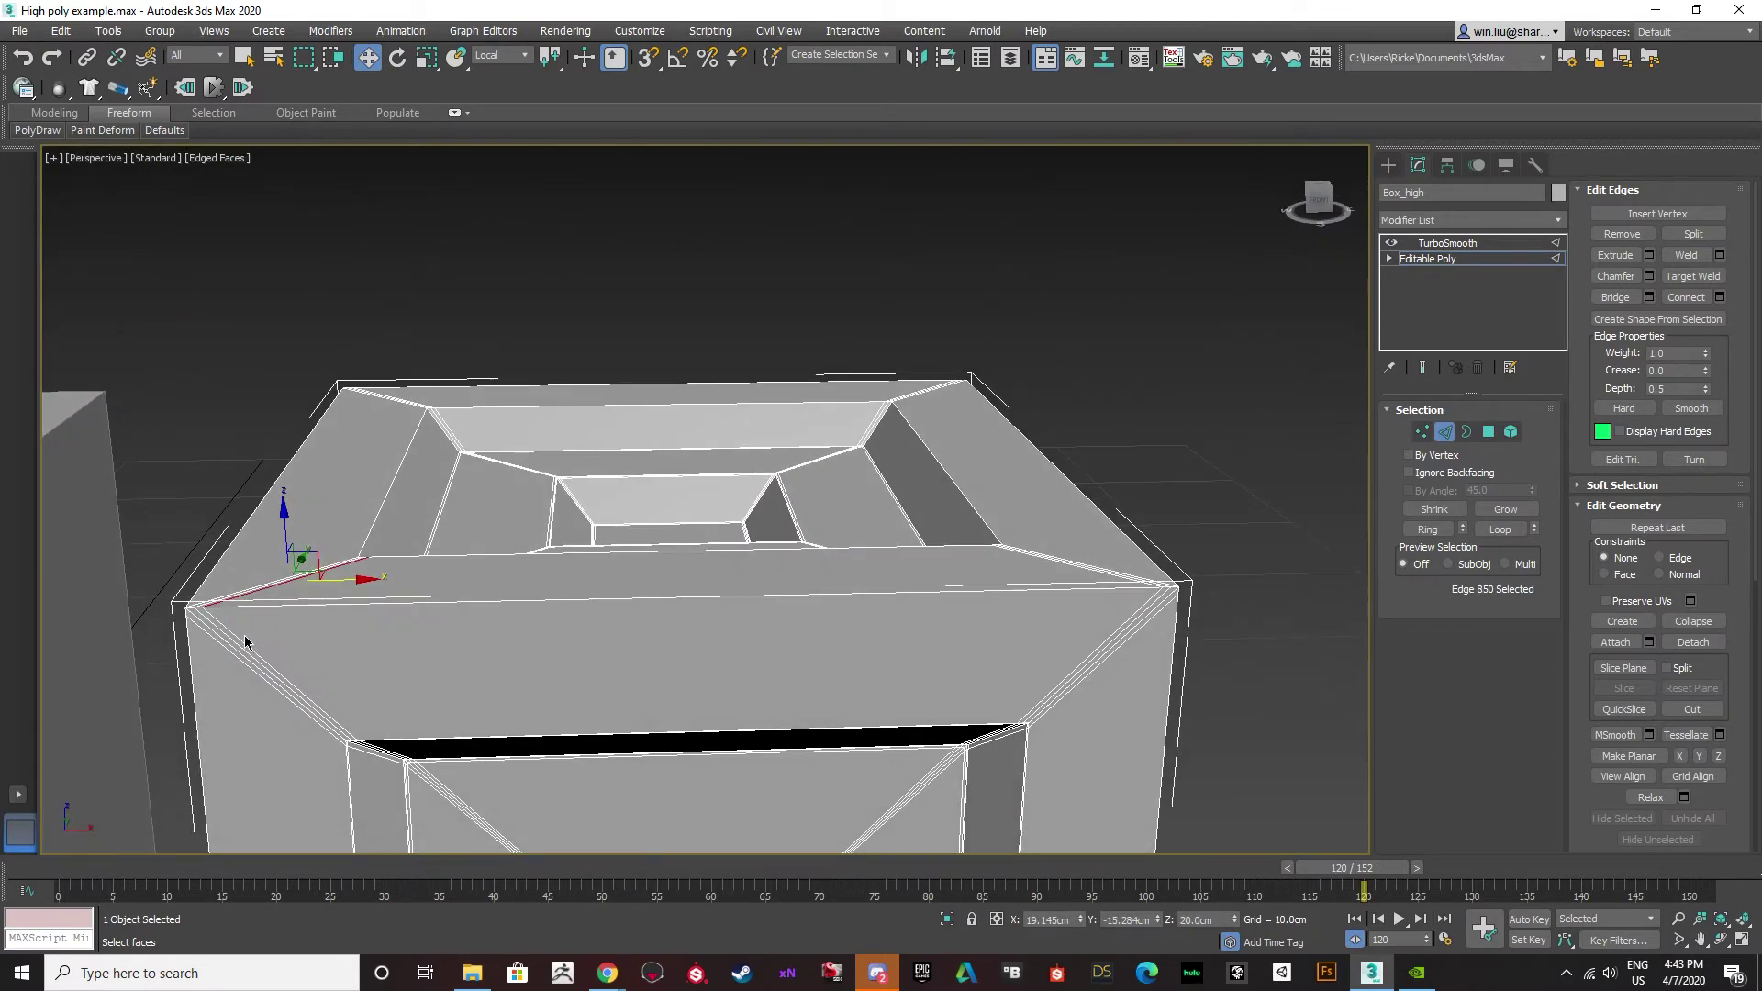
{"action": "left_click", "coordinate": [1429, 530]}
{"action": "middle_click_drag", "start_coordinate": [687, 528], "coordinate": [692, 606], "text": "alt"}
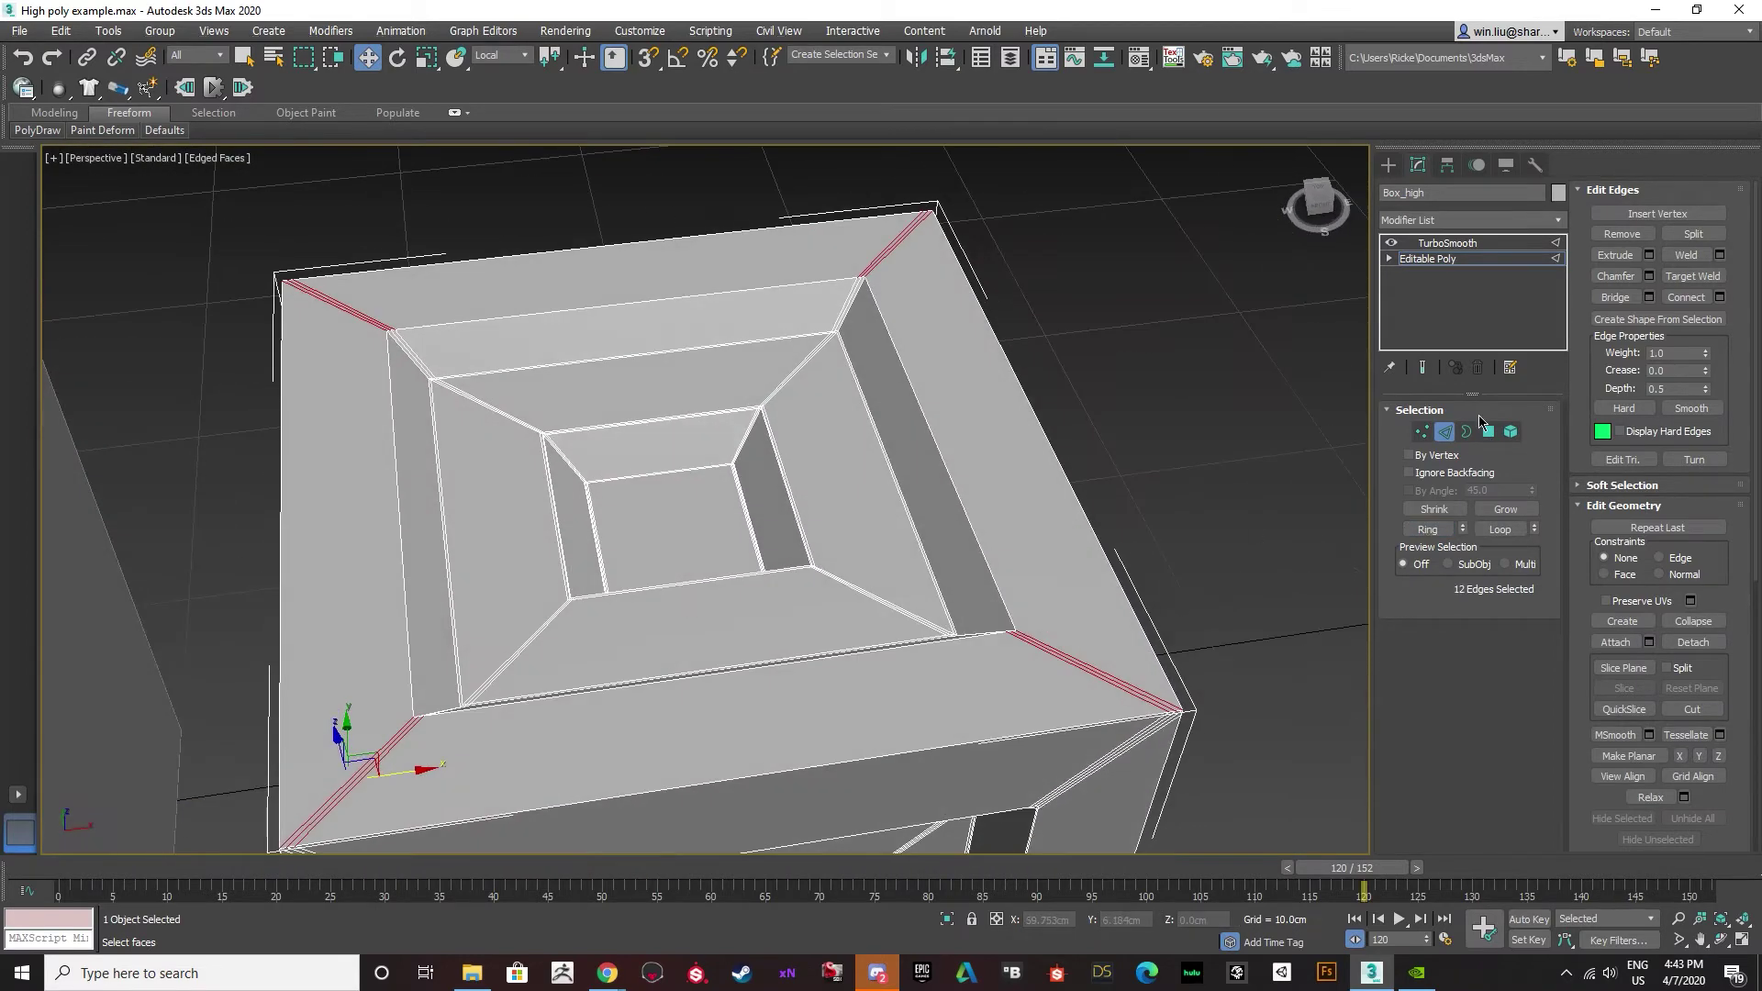
{"action": "left_click", "coordinate": [1721, 297]}
{"action": "scroll", "coordinate": [1001, 634], "scroll_direction": "up", "scroll_amount": 6}
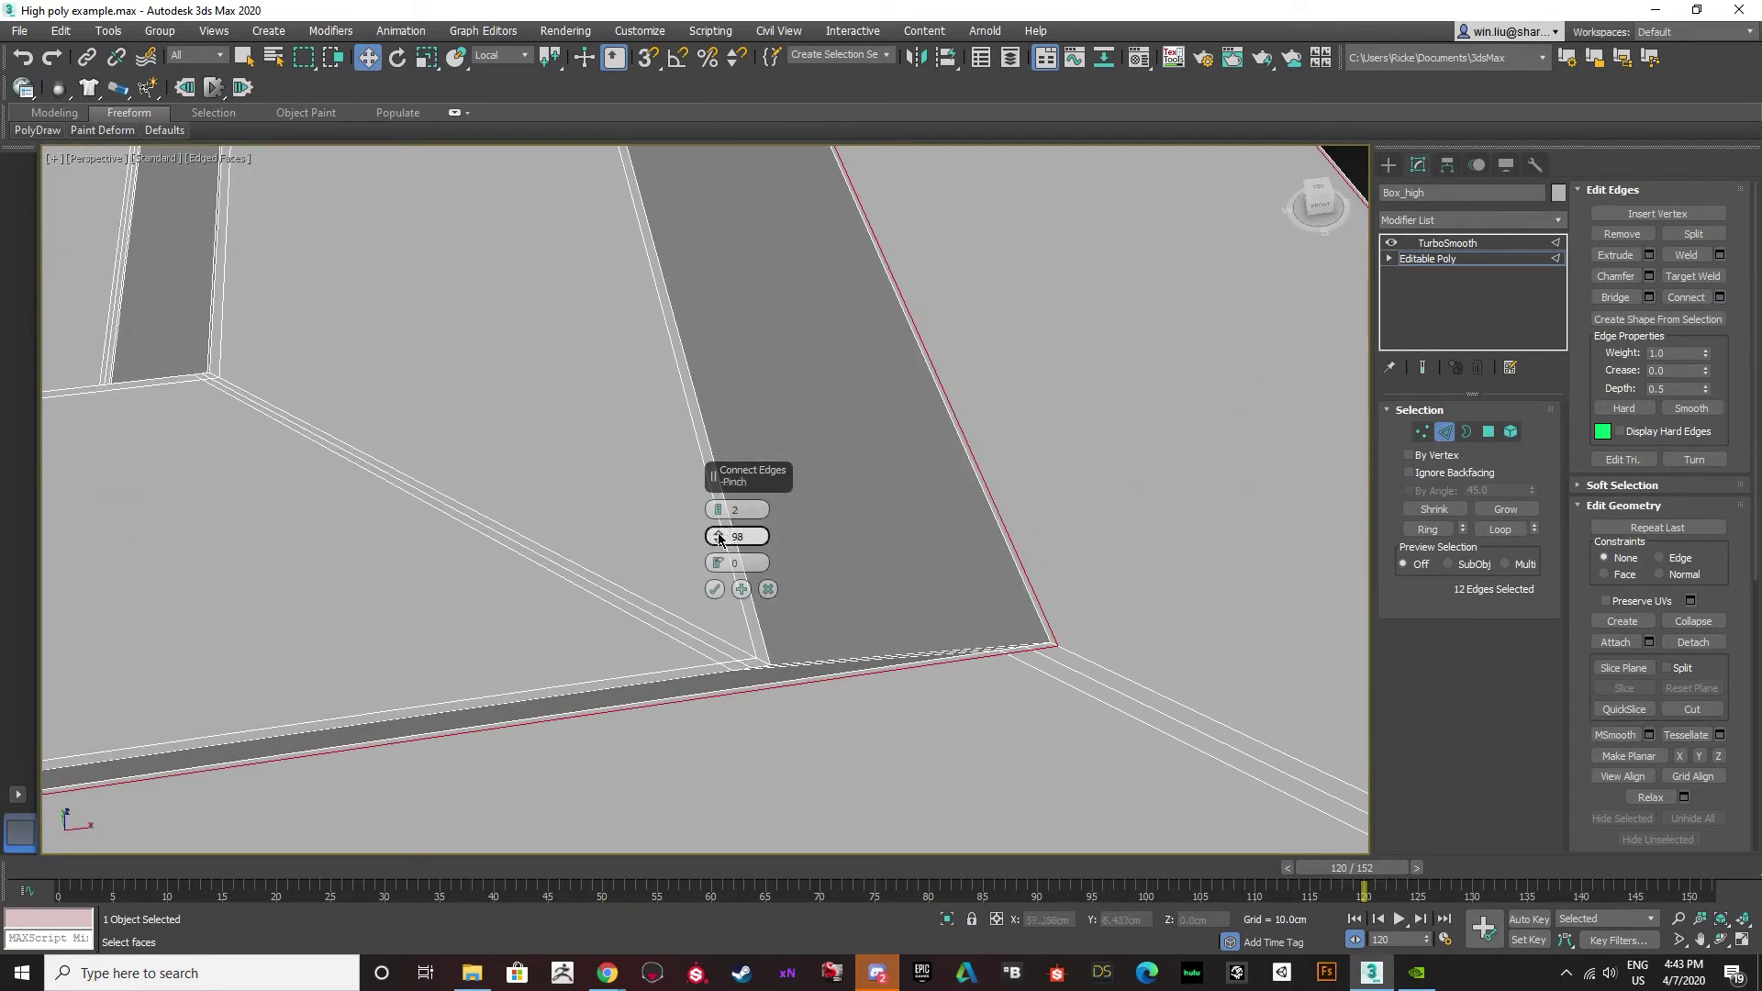
{"action": "left_click_drag", "start_coordinate": [719, 538], "coordinate": [721, 551]}
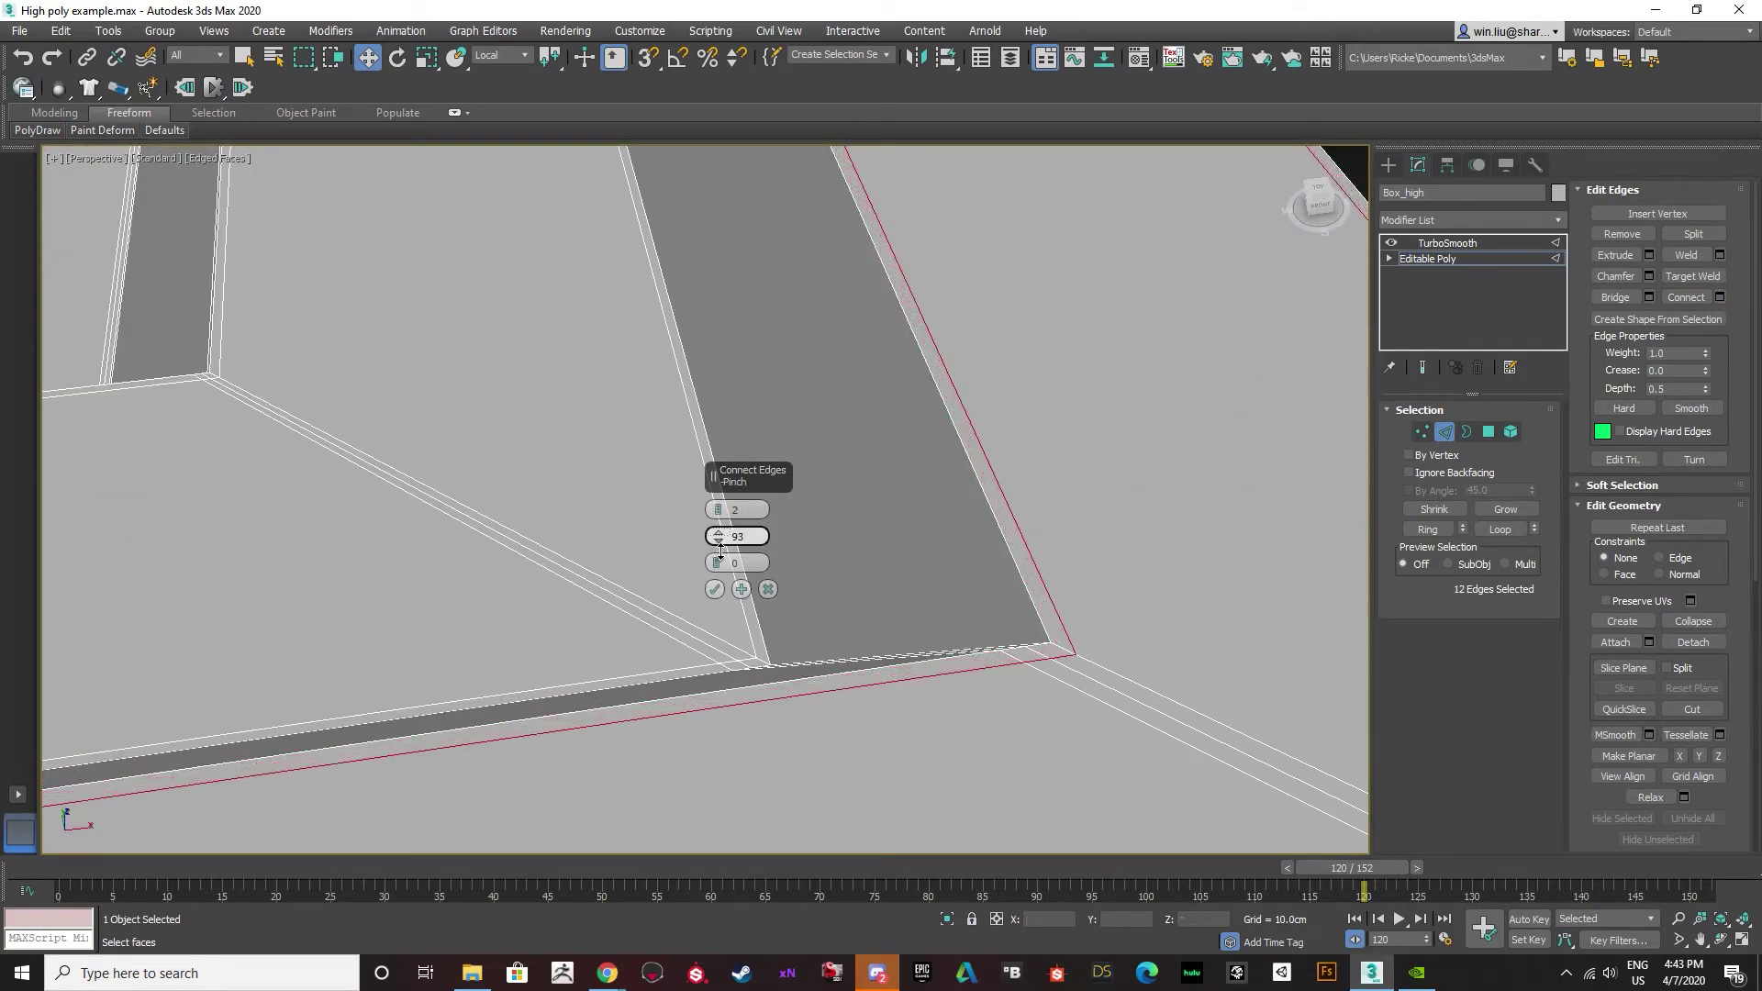
{"action": "left_click", "coordinate": [714, 589]}
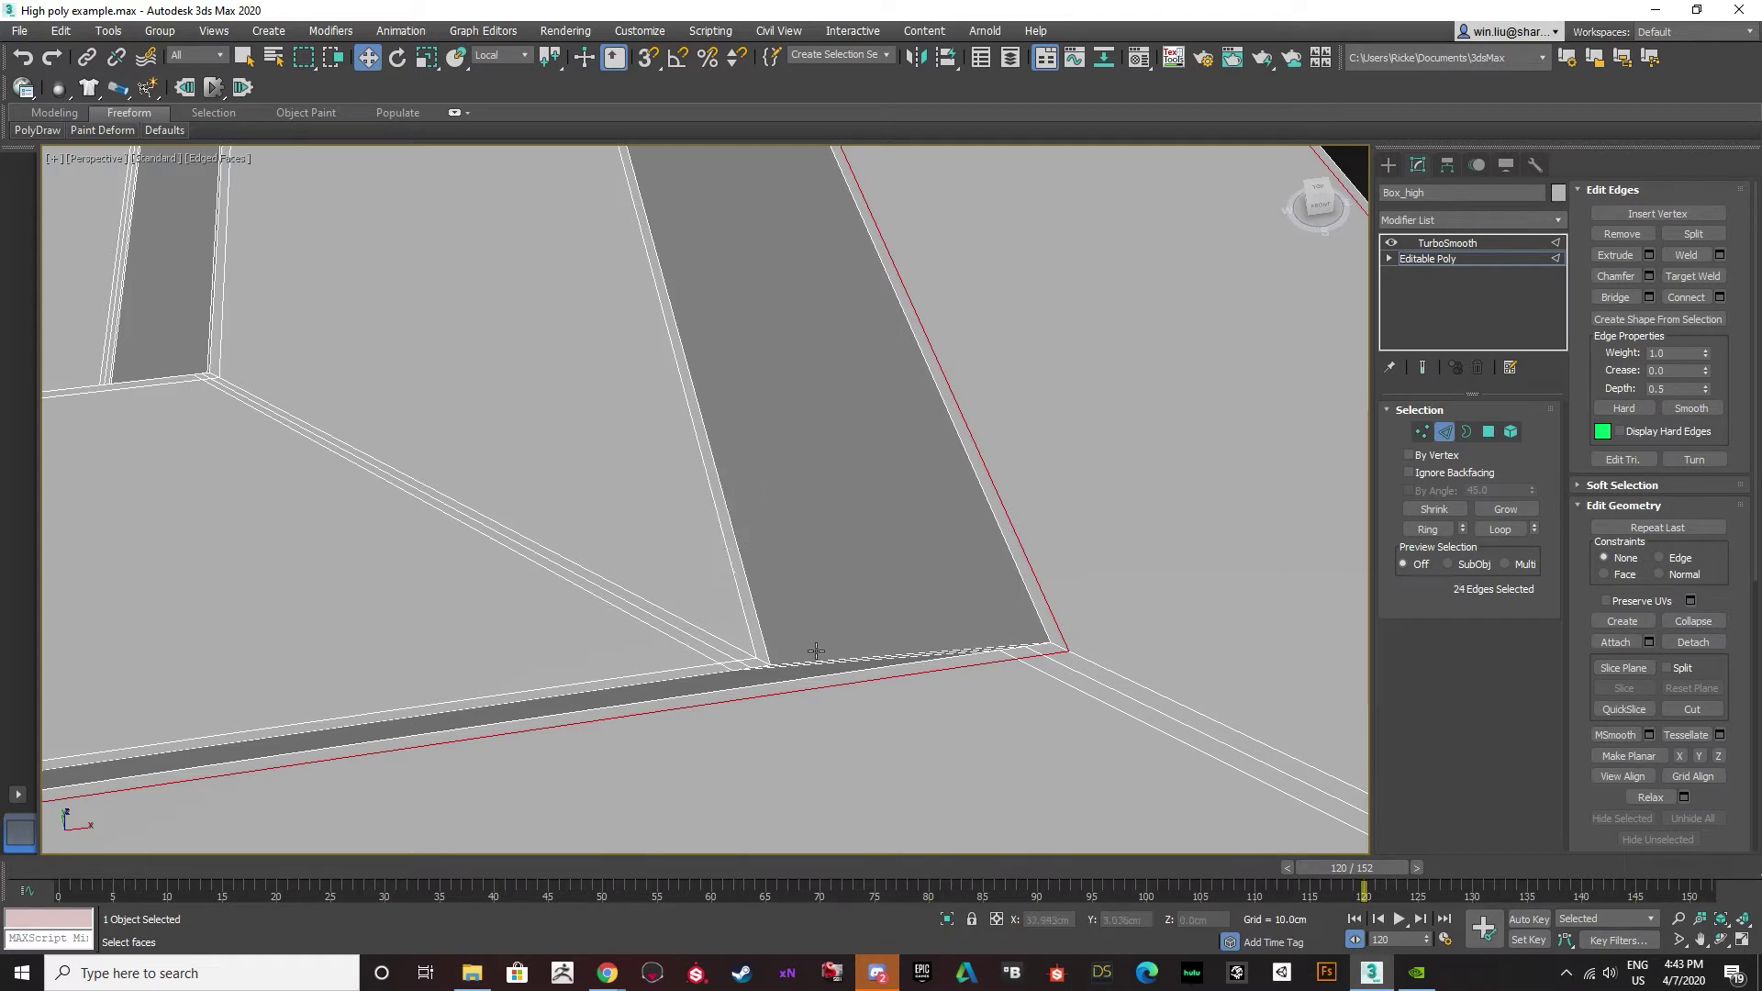
Select the ring of depth edges at the top face's outer recess corners and connect them with 2 segments and a pinch of 91.
{"action": "left_click", "coordinate": [827, 661]}
{"action": "left_click", "coordinate": [1427, 530]}
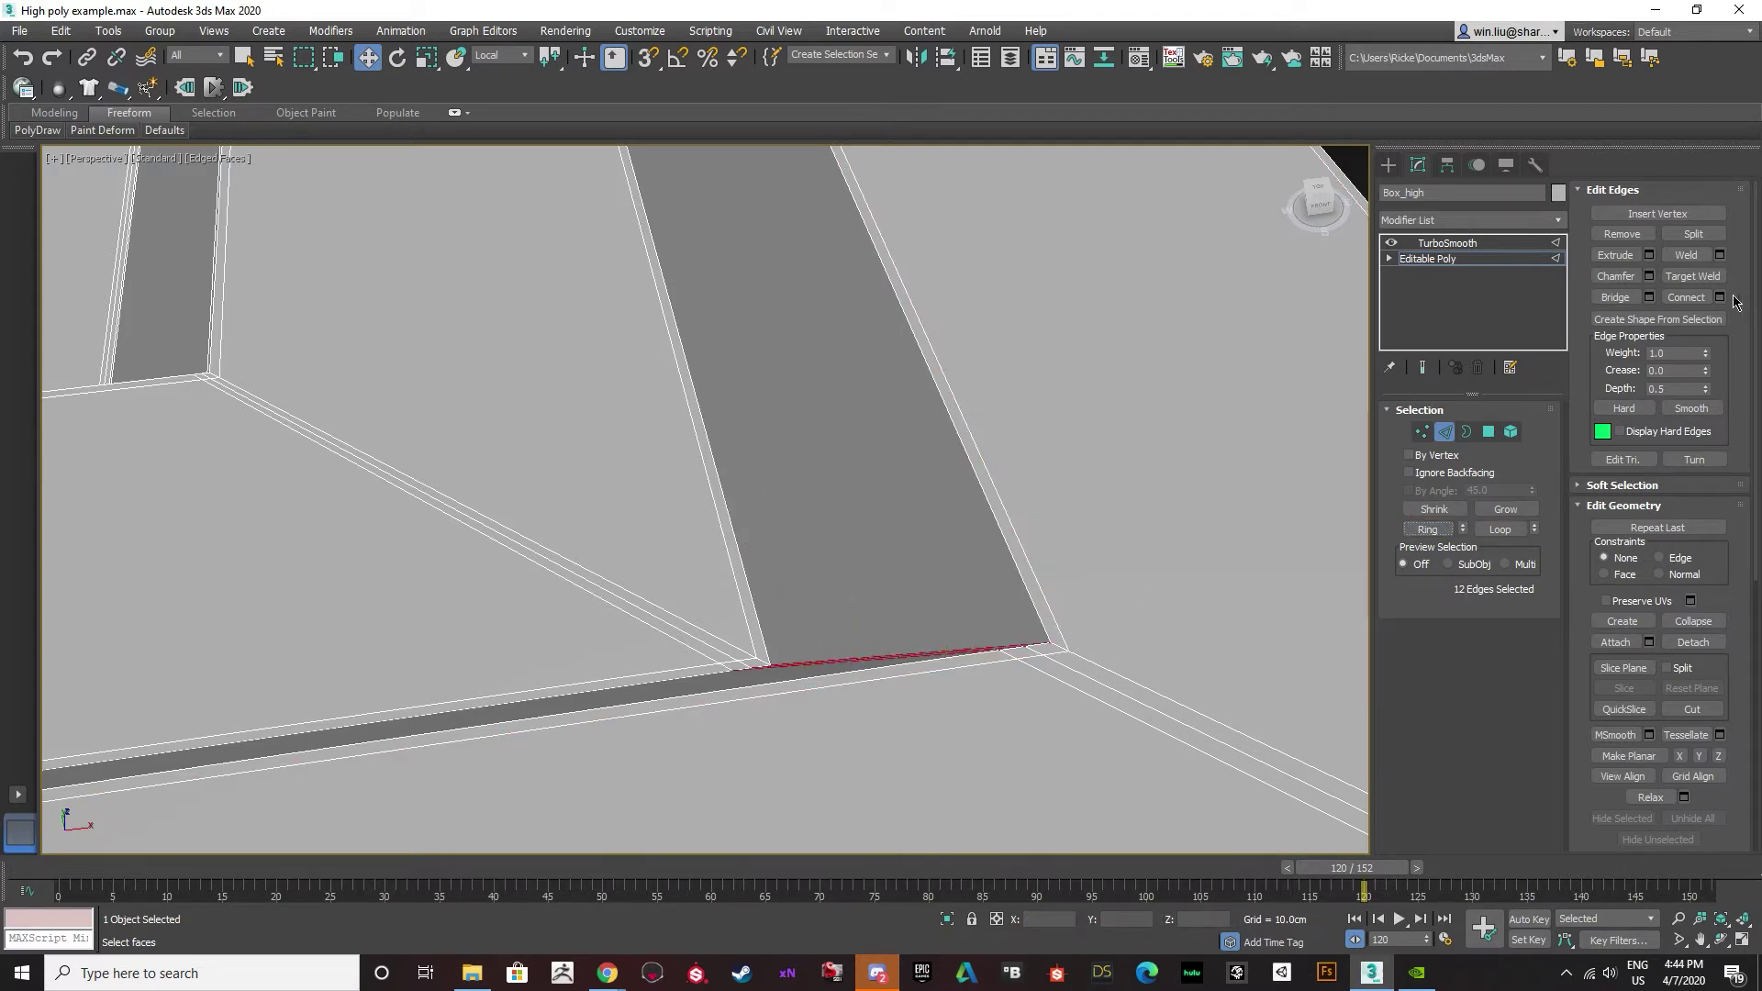
{"action": "left_click", "coordinate": [1720, 297]}
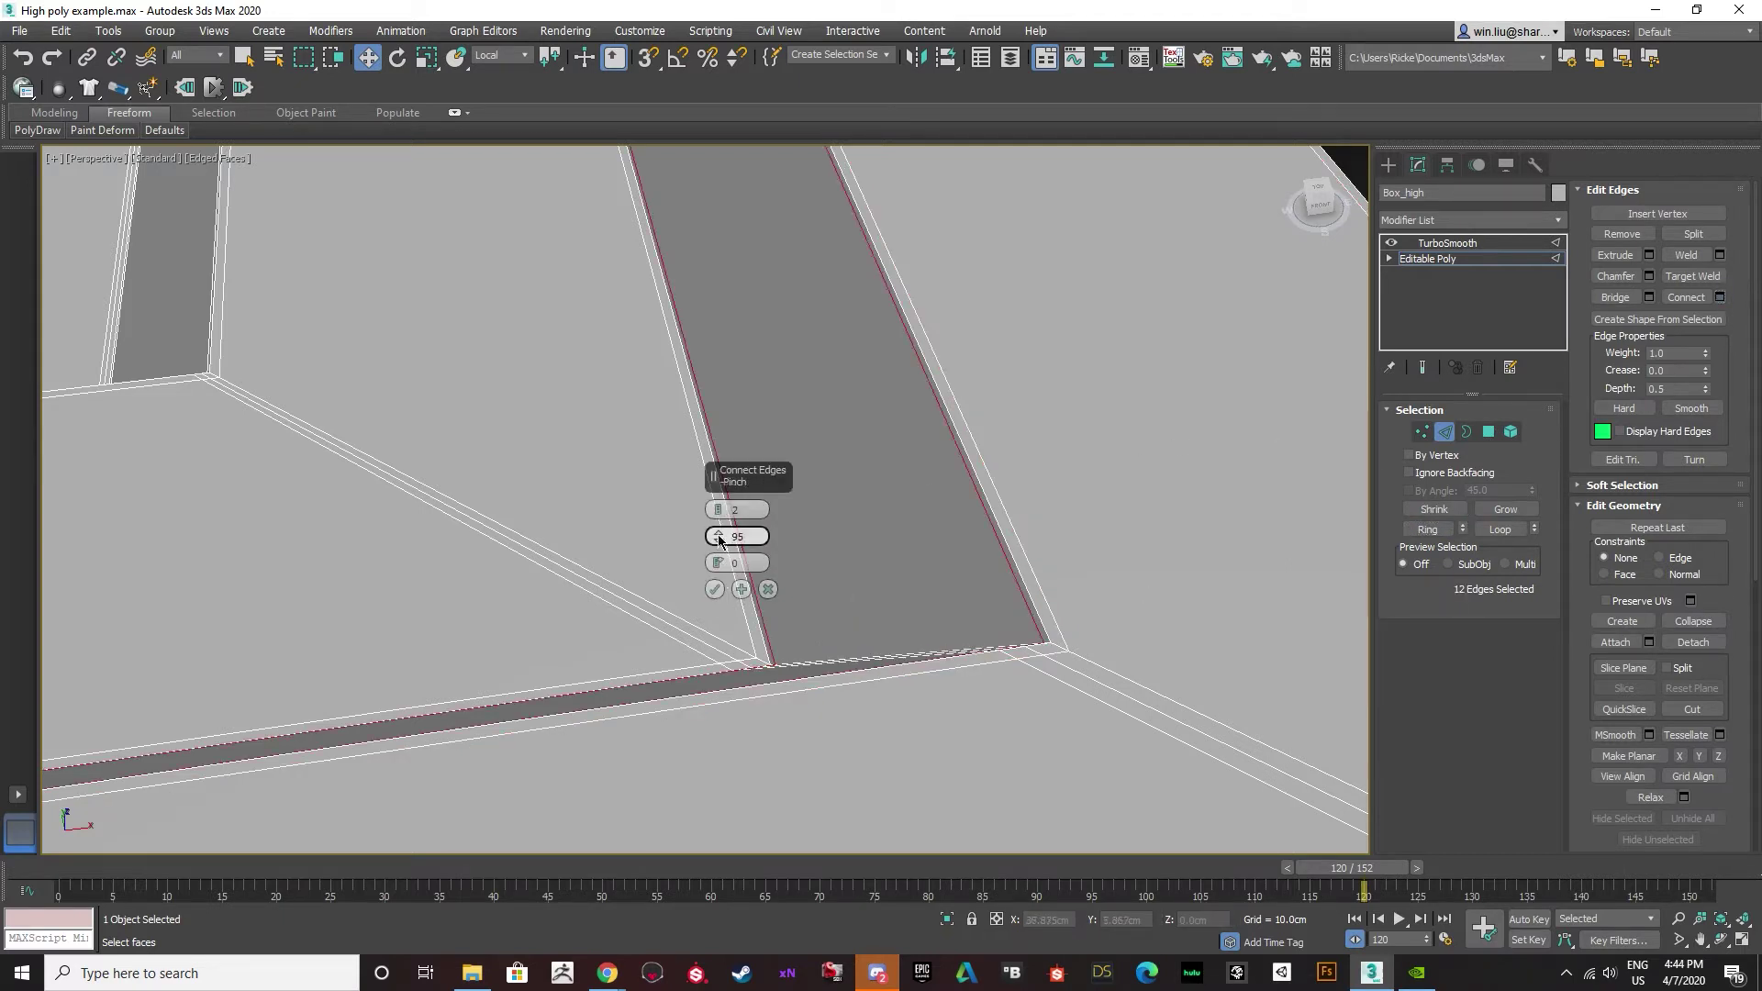
{"action": "left_click_drag", "start_coordinate": [719, 538], "coordinate": [719, 548]}
{"action": "left_click", "coordinate": [714, 587]}
On the front face, select the ring of diagonal edges from the outer recess to the box corners and connect them with 2 segments, pinch 94.
{"action": "scroll", "coordinate": [703, 572], "scroll_direction": "down", "scroll_amount": 8}
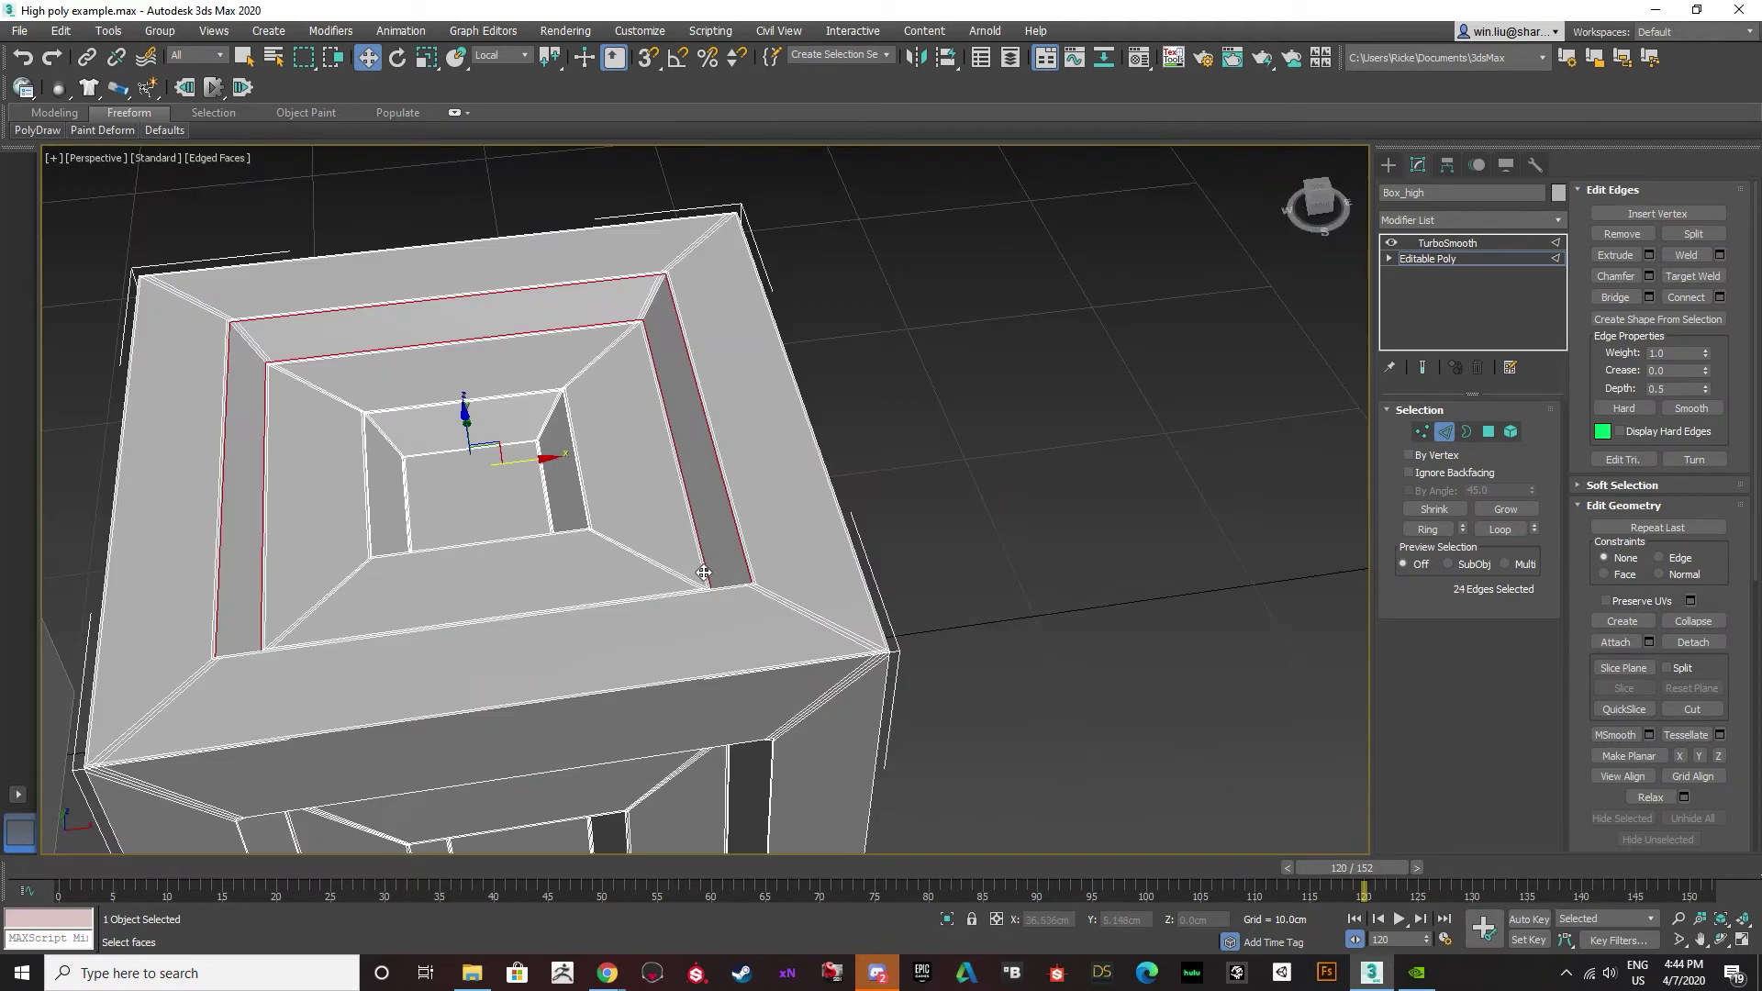
{"action": "mouse_move", "coordinate": [659, 519]}
{"action": "middle_mouse_down", "text": "alt"}
{"action": "mouse_move", "coordinate": [658, 548]}
{"action": "mouse_move", "coordinate": [659, 500]}
{"action": "middle_mouse_up", "text": "alt"}
{"action": "scroll", "coordinate": [849, 727], "scroll_direction": "up", "scroll_amount": 8}
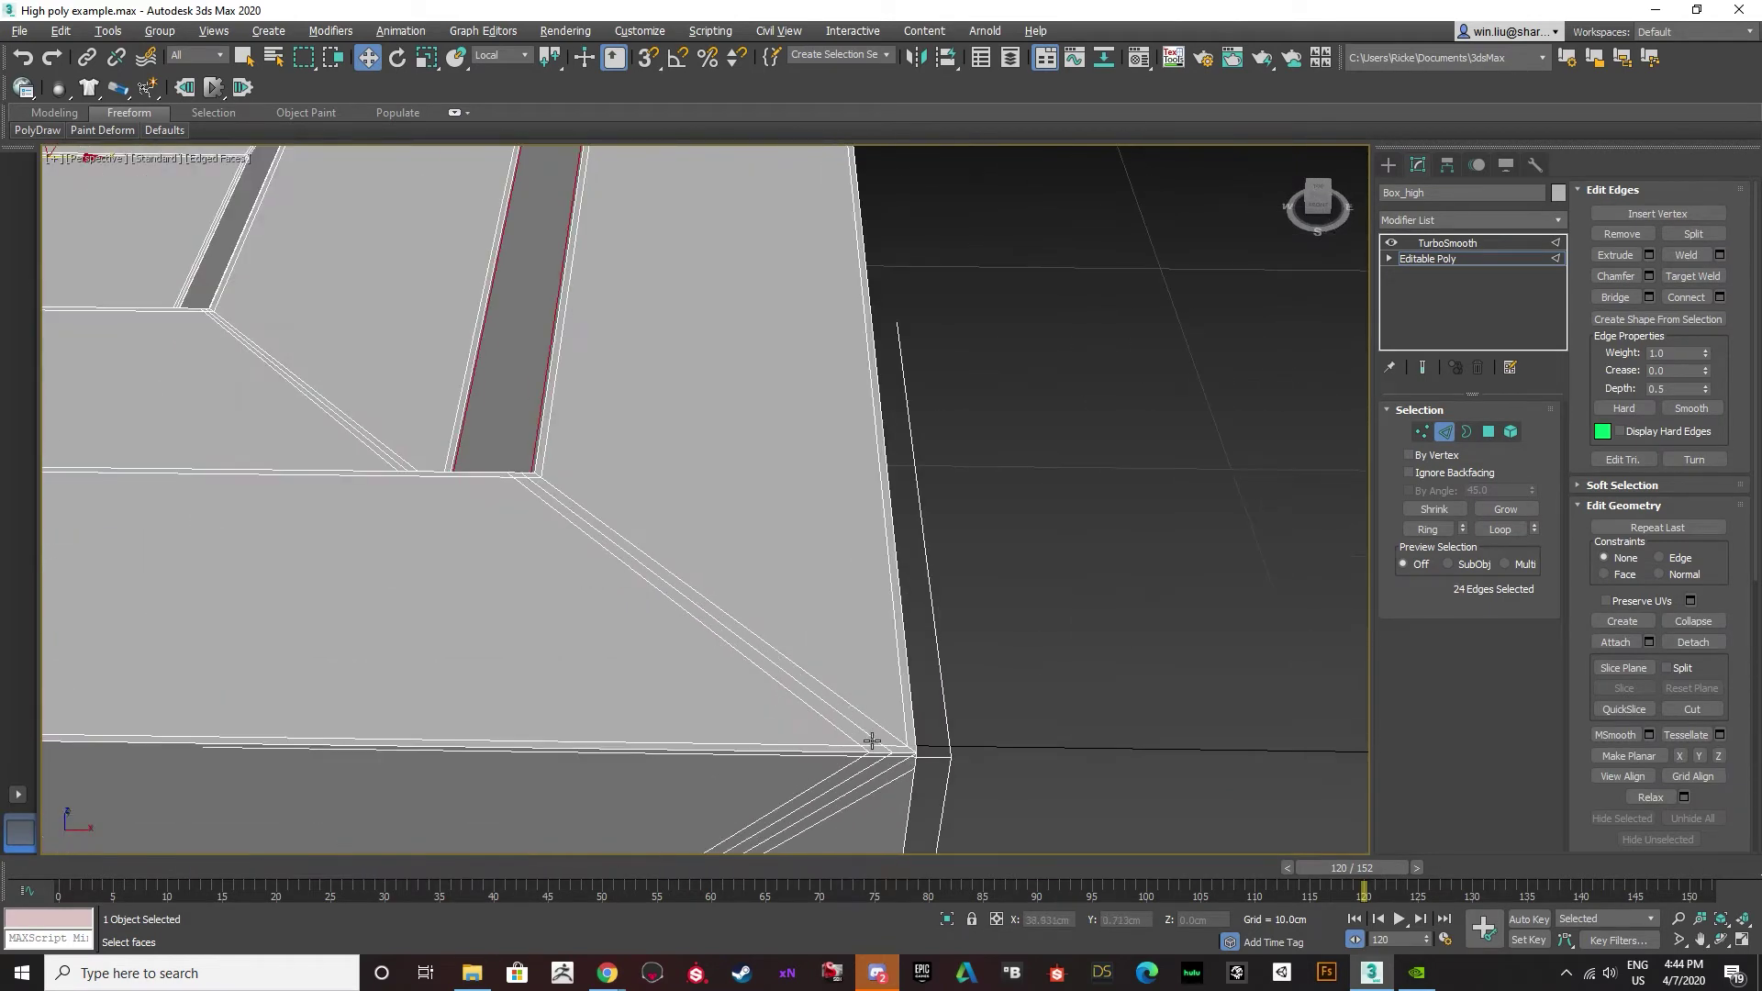
{"action": "scroll", "coordinate": [876, 740], "scroll_direction": "down", "scroll_amount": 7}
{"action": "middle_click_drag", "start_coordinate": [877, 740], "coordinate": [870, 663], "text": "alt"}
{"action": "middle_click_drag", "start_coordinate": [812, 436], "coordinate": [1161, 488], "text": "alt"}
{"action": "left_click", "coordinate": [759, 432]}
{"action": "left_click", "coordinate": [1428, 530]}
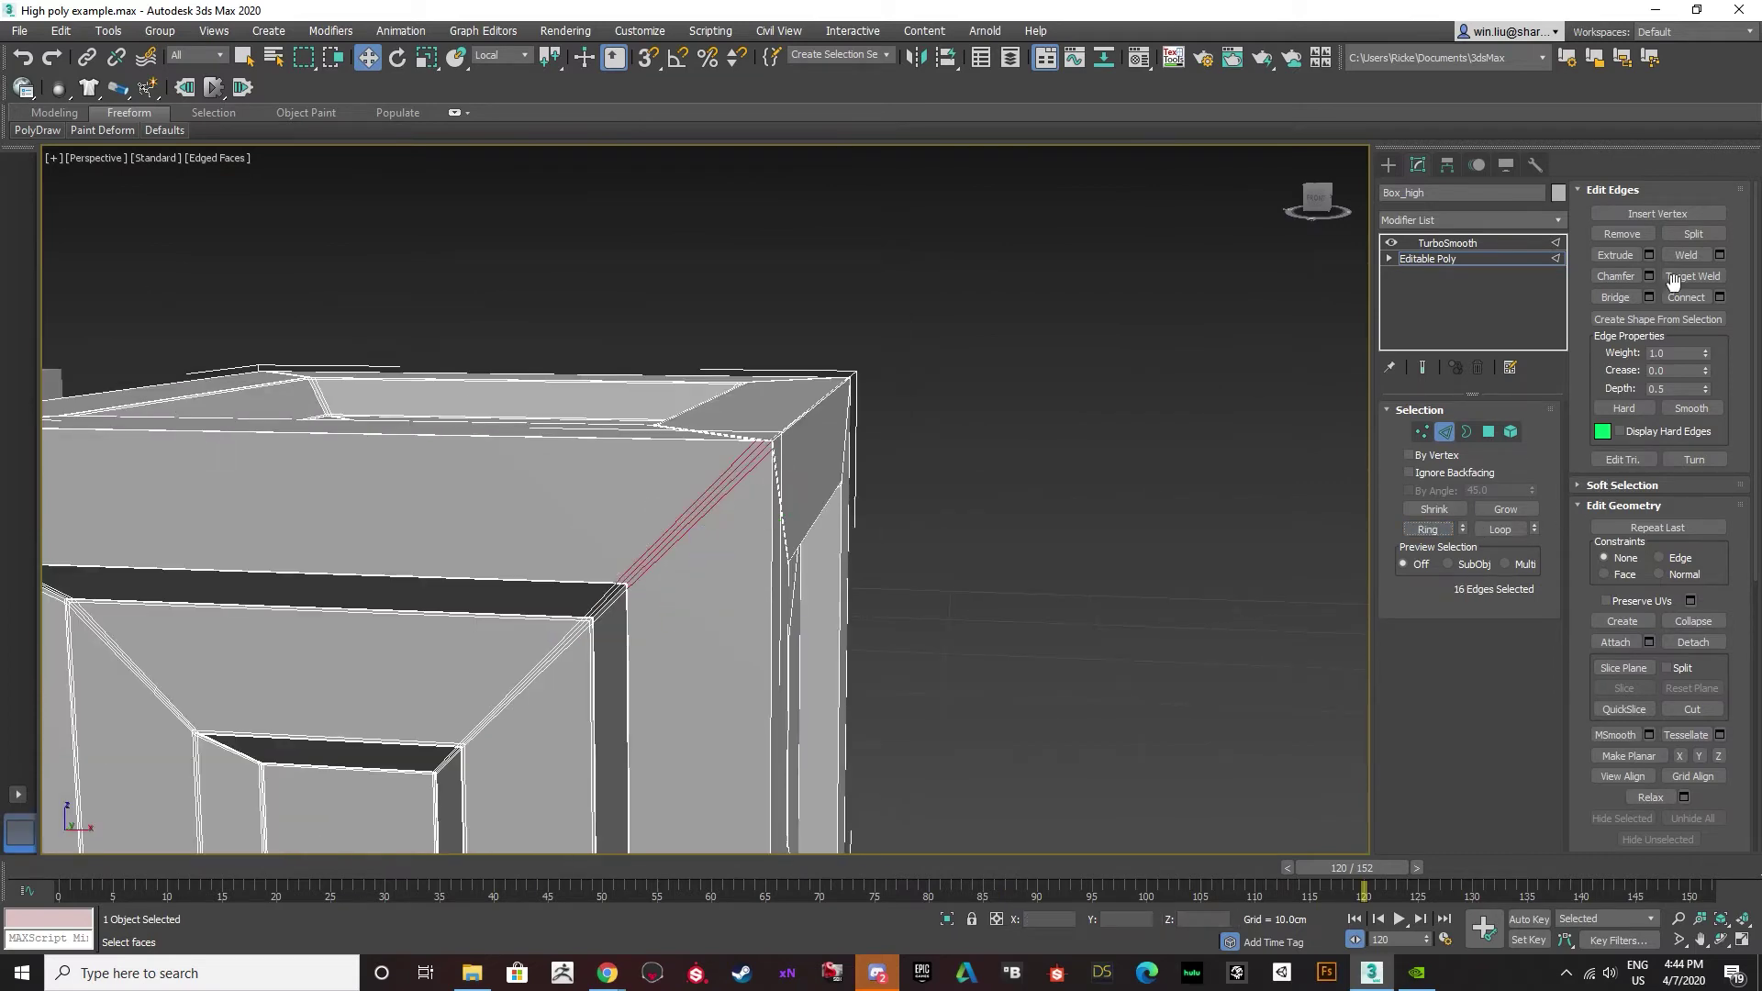
{"action": "left_click", "coordinate": [1720, 296]}
{"action": "scroll", "coordinate": [765, 461], "scroll_direction": "up", "scroll_amount": 2}
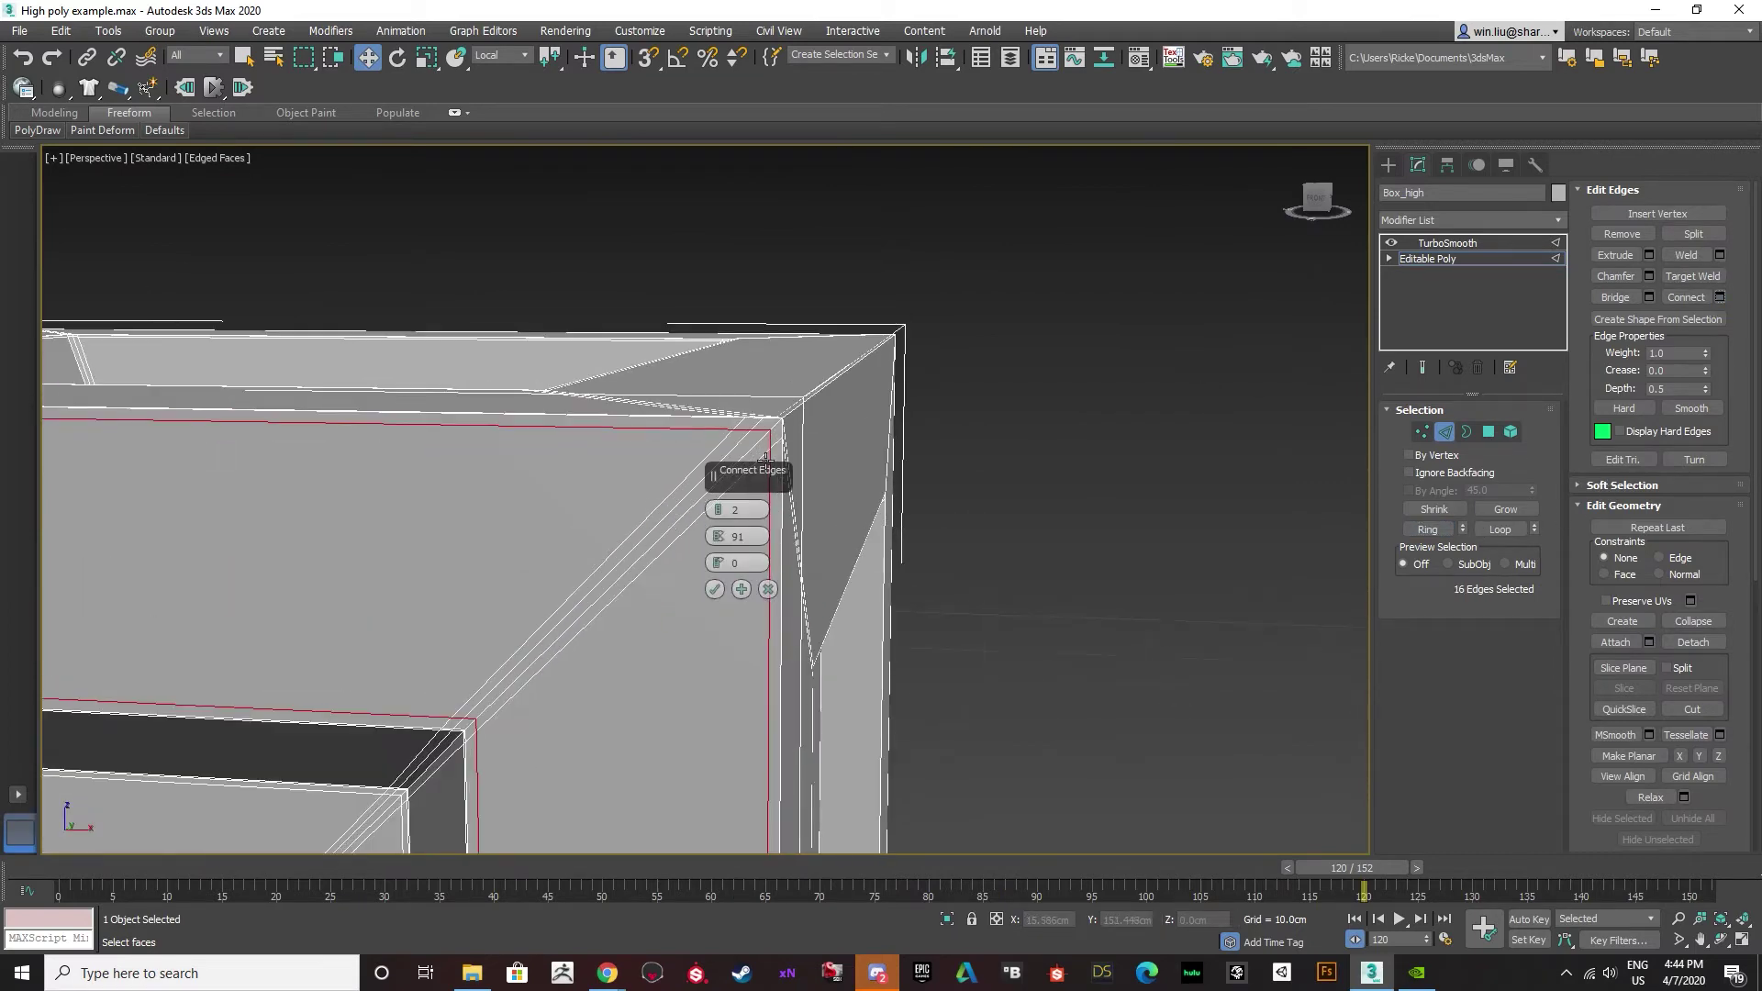
{"action": "left_click_drag", "start_coordinate": [719, 528], "coordinate": [719, 522]}
{"action": "left_click", "coordinate": [714, 590]}
On the adjacent side face, select the ring of diagonal edges outside the outer recess and connect them with 2 segments and a pinch of 94.
{"action": "scroll", "coordinate": [630, 561], "scroll_direction": "down", "scroll_amount": 2}
{"action": "scroll", "coordinate": [630, 562], "scroll_direction": "down", "scroll_amount": 3}
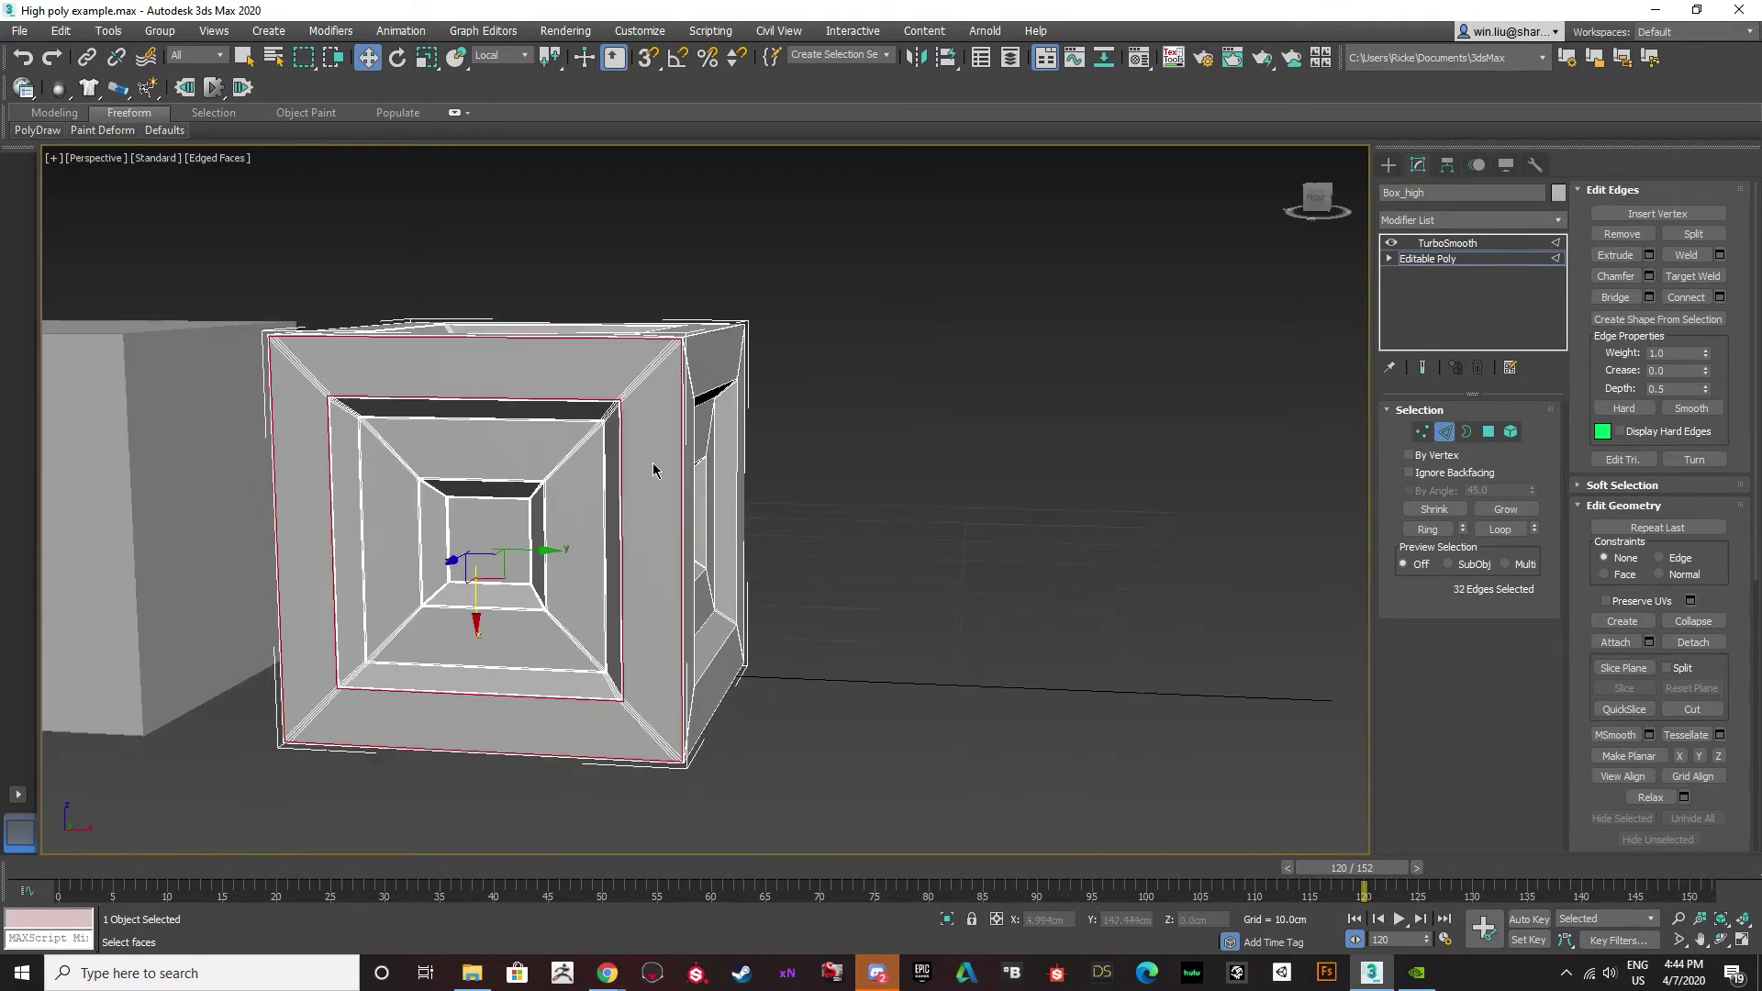
{"action": "middle_click_drag", "start_coordinate": [652, 465], "coordinate": [549, 331], "text": "alt"}
{"action": "scroll", "coordinate": [549, 331], "scroll_direction": "up", "scroll_amount": 3}
{"action": "left_click", "coordinate": [620, 336]}
{"action": "middle_click_drag", "start_coordinate": [896, 447], "coordinate": [899, 427], "text": "alt"}
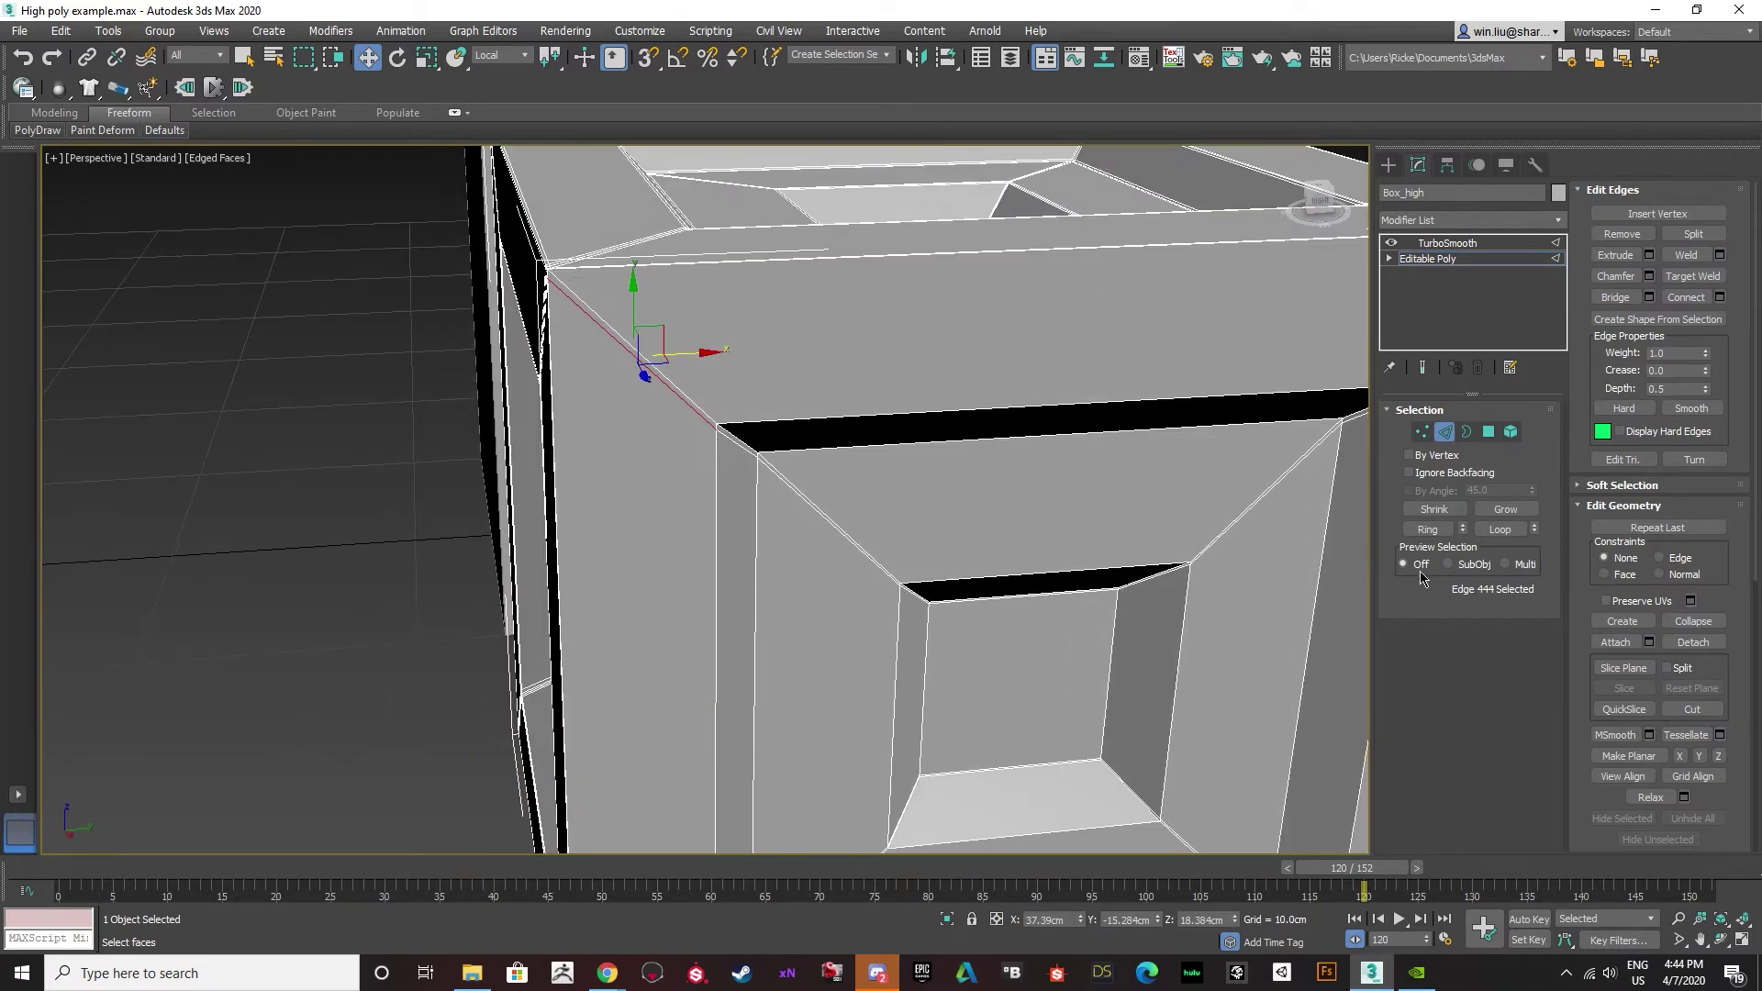
{"action": "left_click", "coordinate": [1428, 530]}
{"action": "left_click", "coordinate": [1720, 298]}
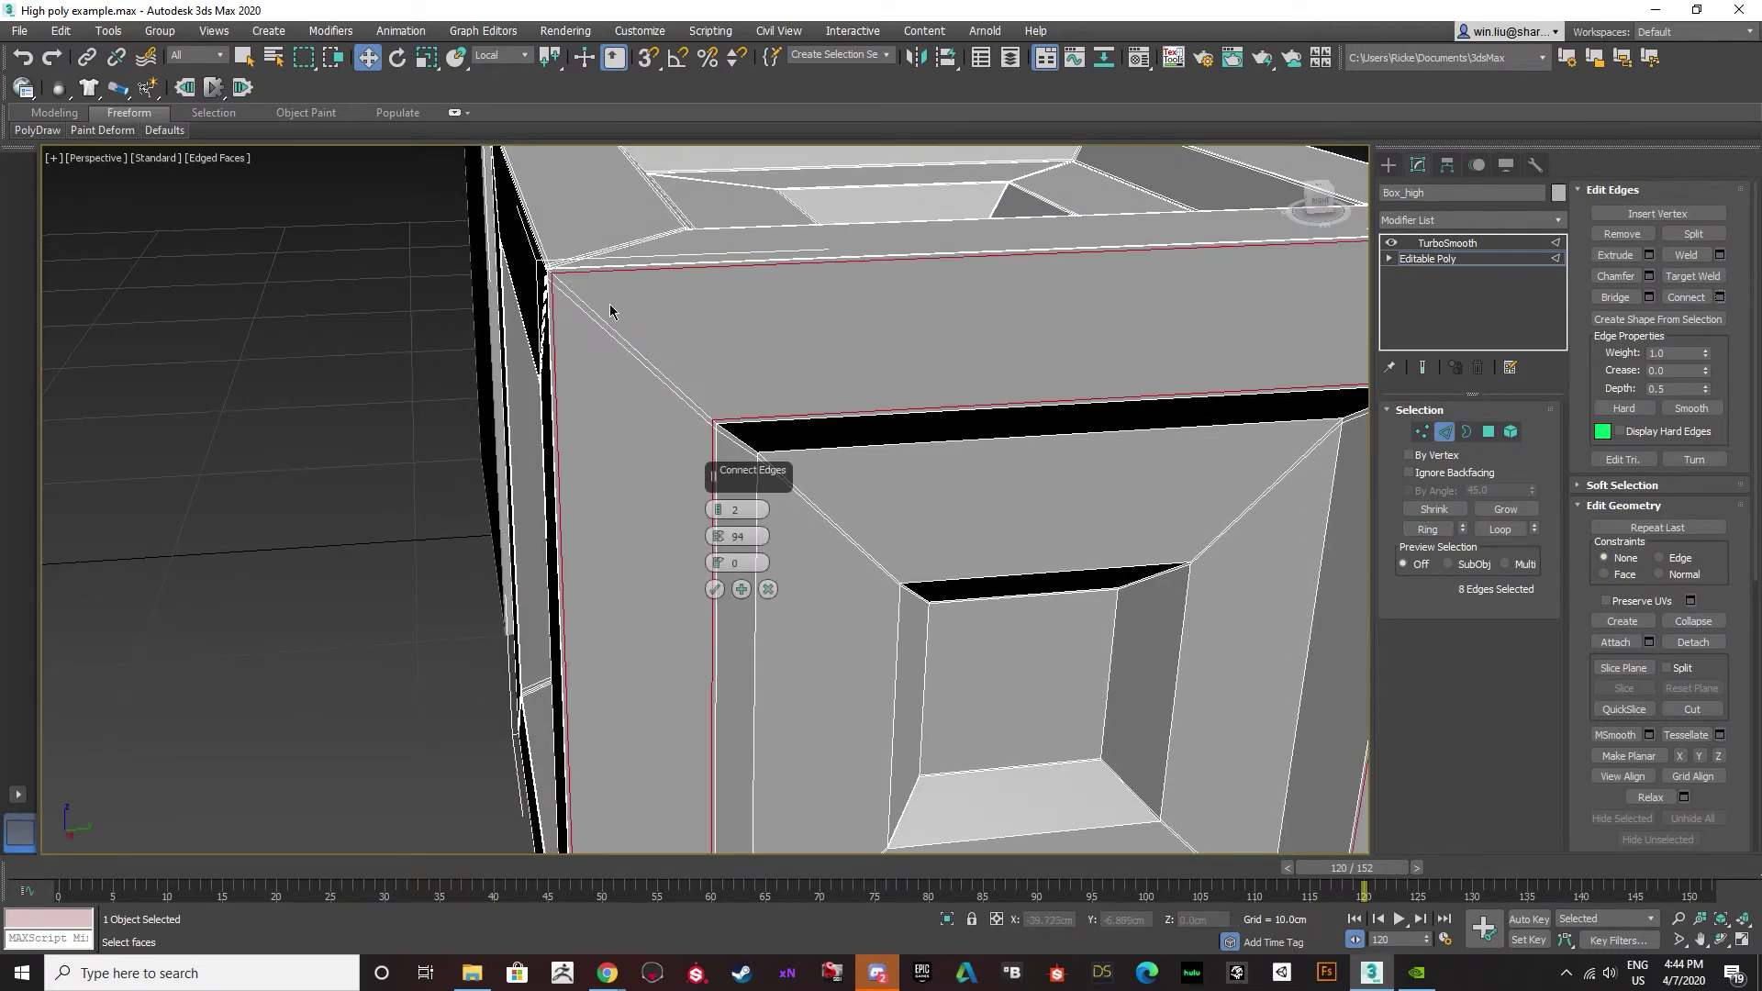
{"action": "scroll", "coordinate": [565, 292], "scroll_direction": "up", "scroll_amount": 3}
{"action": "left_click", "coordinate": [715, 590]}
Try to connect the ring of depth edges at the side face's outer recess corners with 2 segments and a pinch of 46.
{"action": "middle_click_drag", "start_coordinate": [715, 594], "coordinate": [993, 644], "text": "alt"}
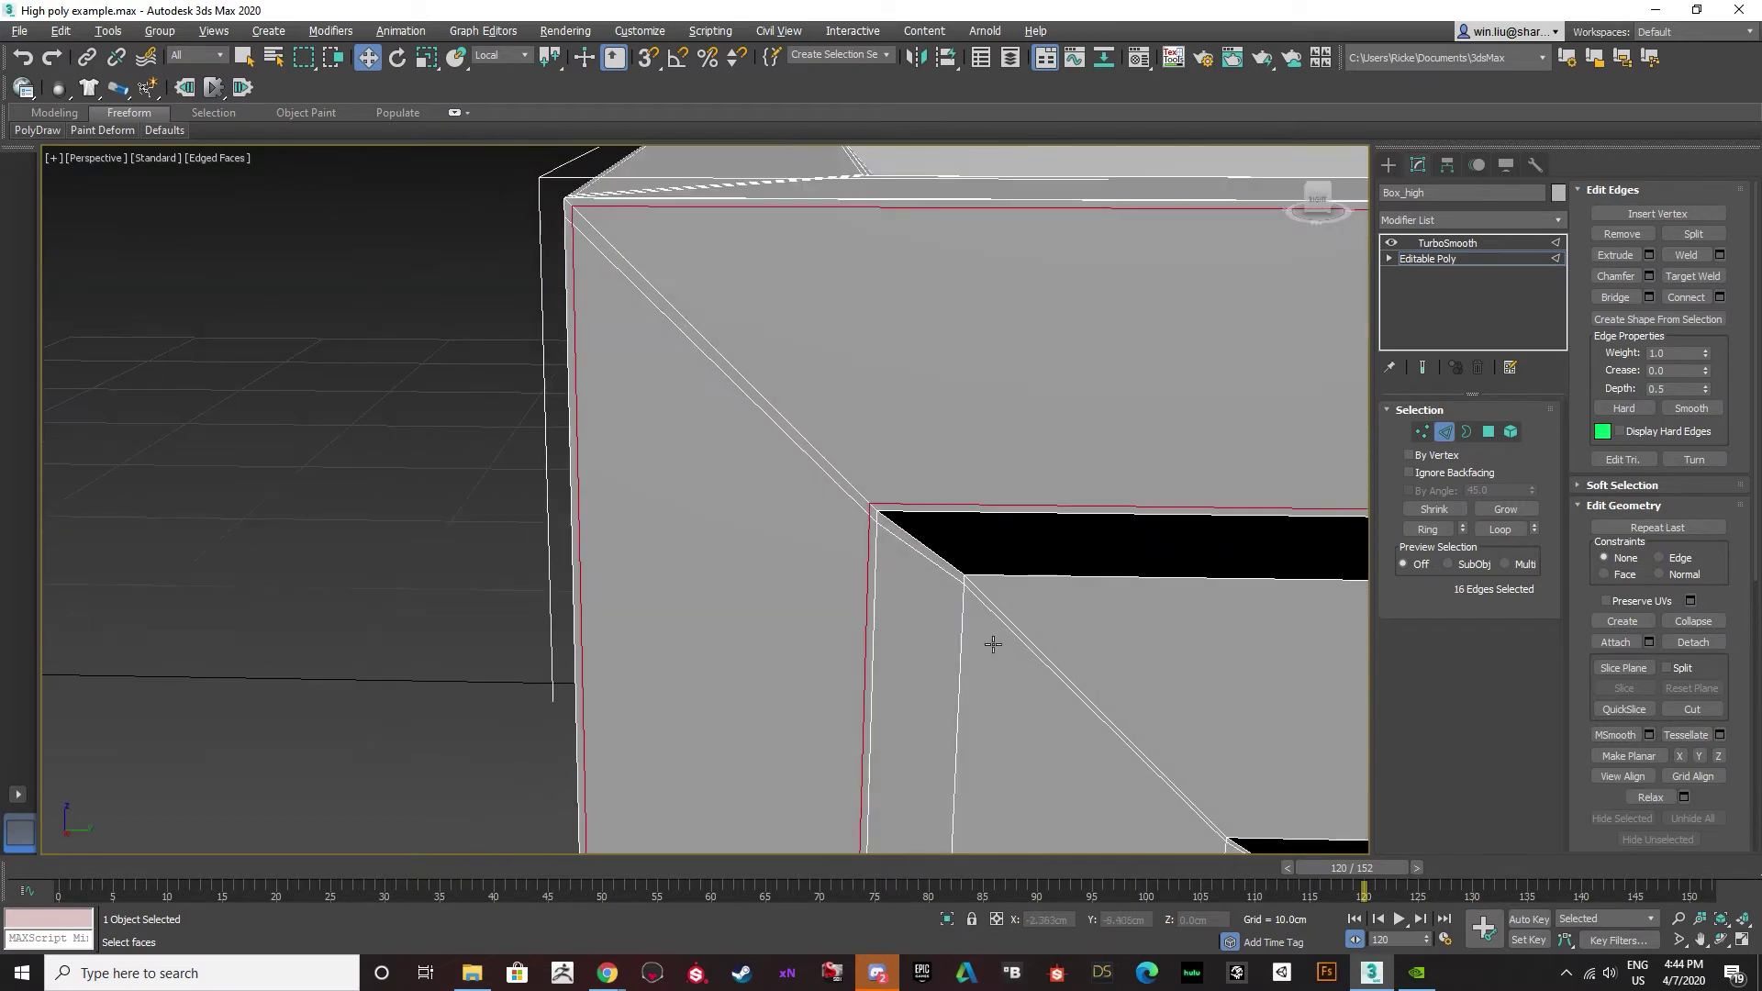
{"action": "left_click", "coordinate": [925, 557]}
{"action": "mouse_move", "coordinate": [926, 557]}
{"action": "middle_mouse_down", "text": "alt"}
{"action": "mouse_move", "coordinate": [1023, 574]}
{"action": "mouse_move", "coordinate": [948, 563]}
{"action": "middle_mouse_up", "text": "alt"}
{"action": "left_click", "coordinate": [1437, 526]}
{"action": "left_click", "coordinate": [1721, 301]}
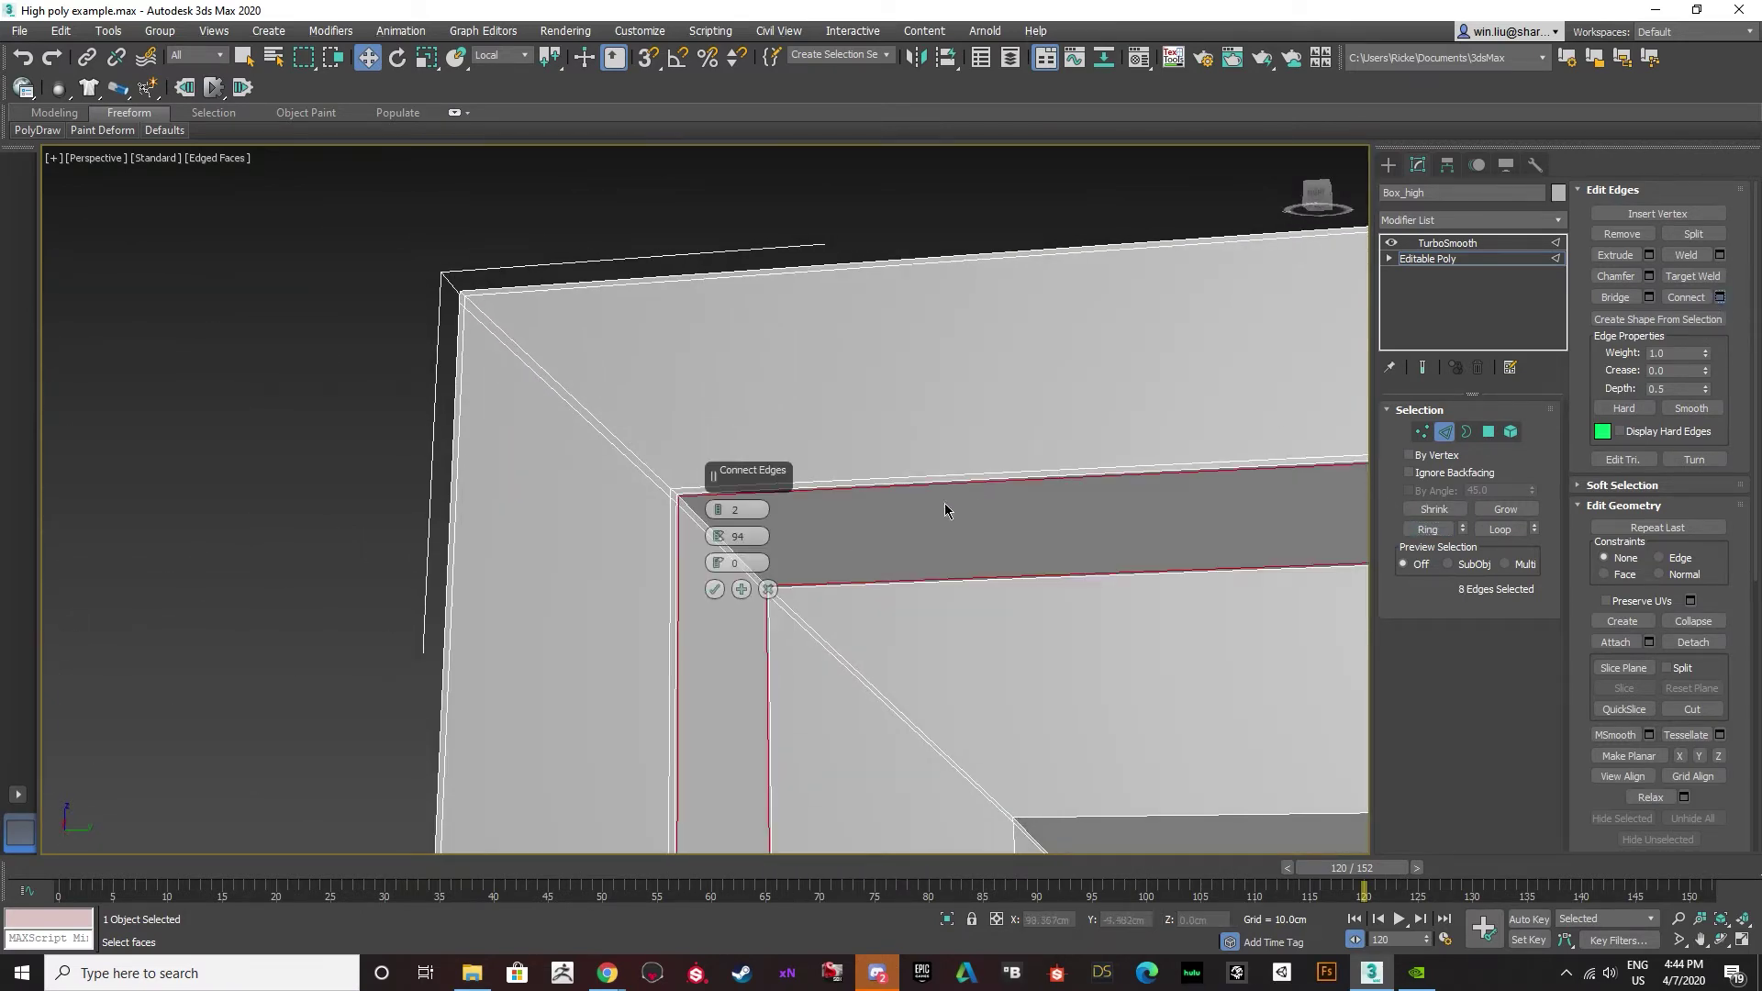
{"action": "middle_click_drag", "start_coordinate": [712, 526], "coordinate": [719, 536], "text": "alt"}
{"action": "left_click_drag", "start_coordinate": [718, 536], "coordinate": [746, 655]}
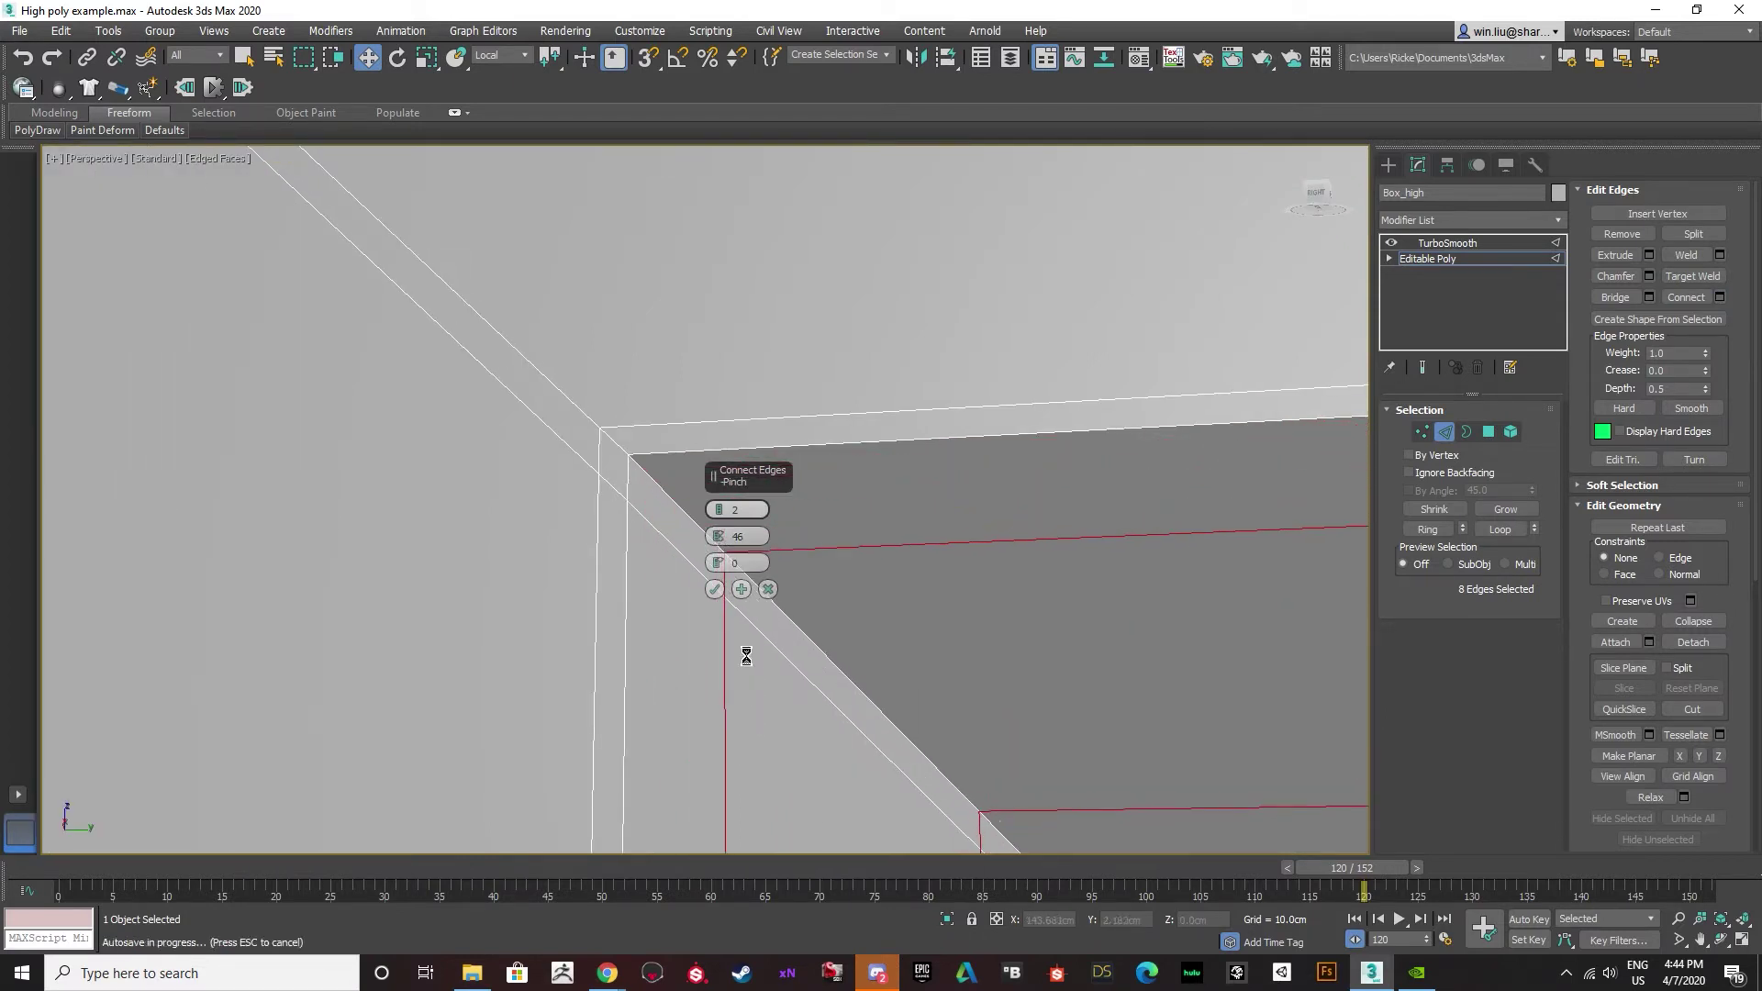
{"action": "left_click", "coordinate": [715, 590]}
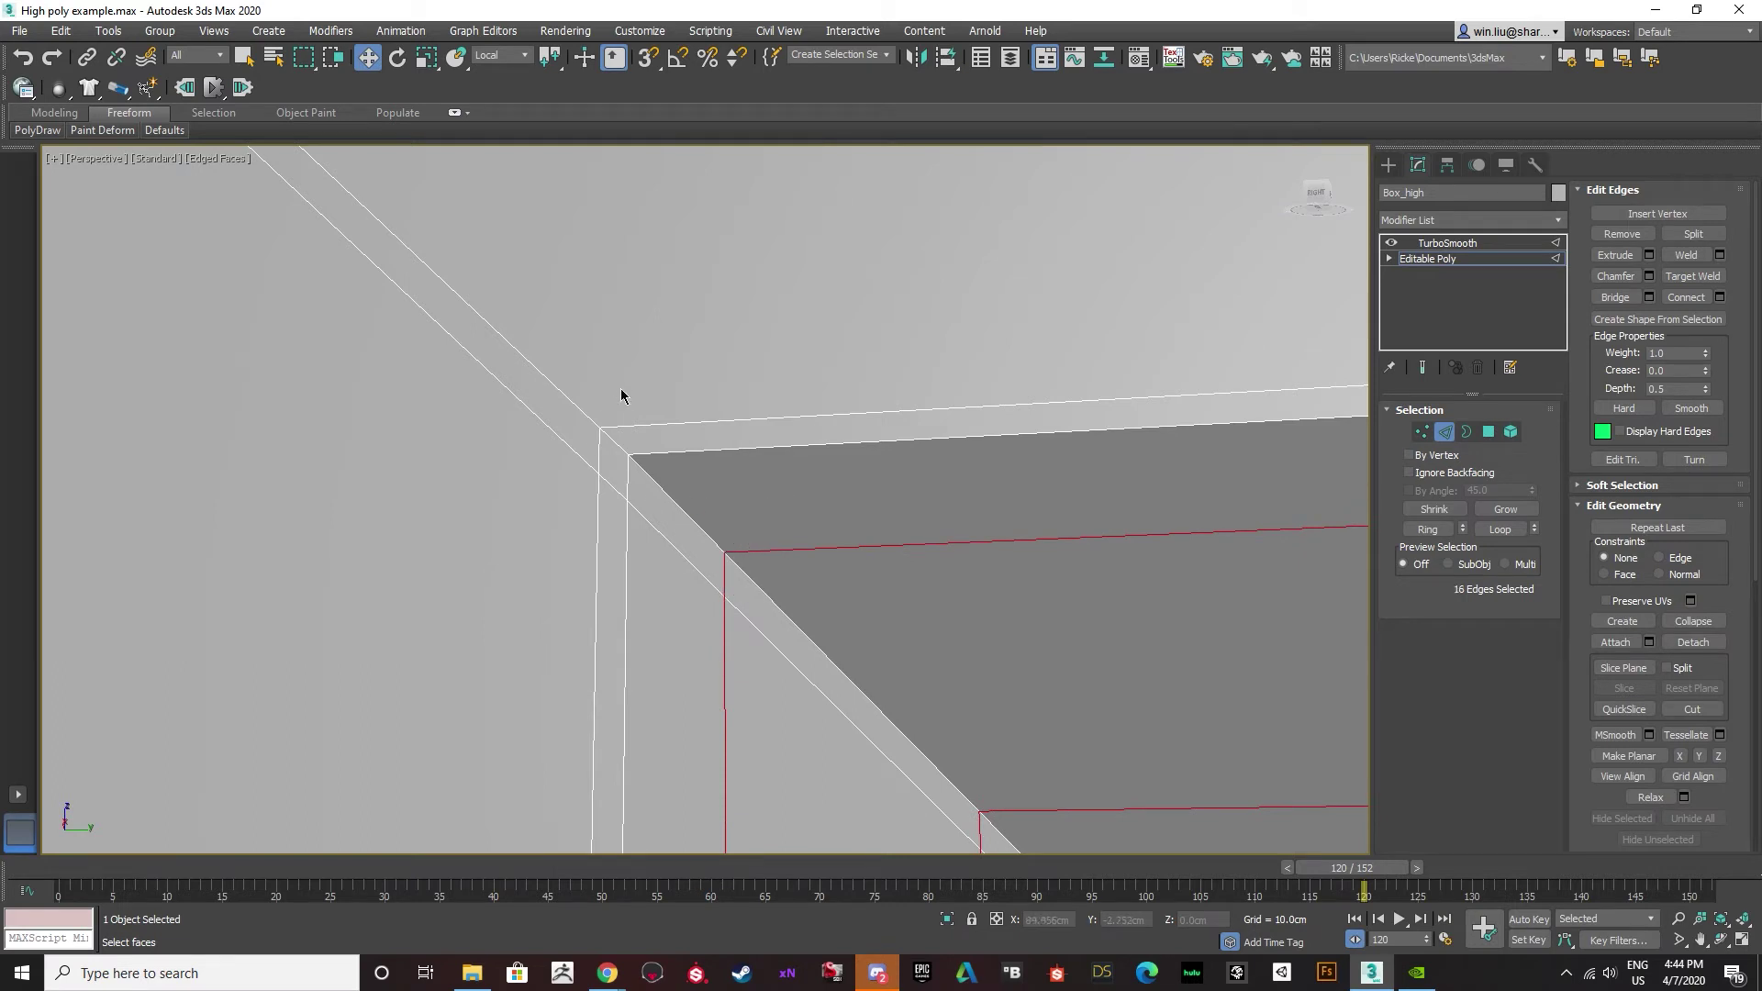
Inspect the side recess's corner with TurboSmooth shown, with edged faces hidden and shown again.
{"action": "left_click", "coordinate": [1469, 245]}
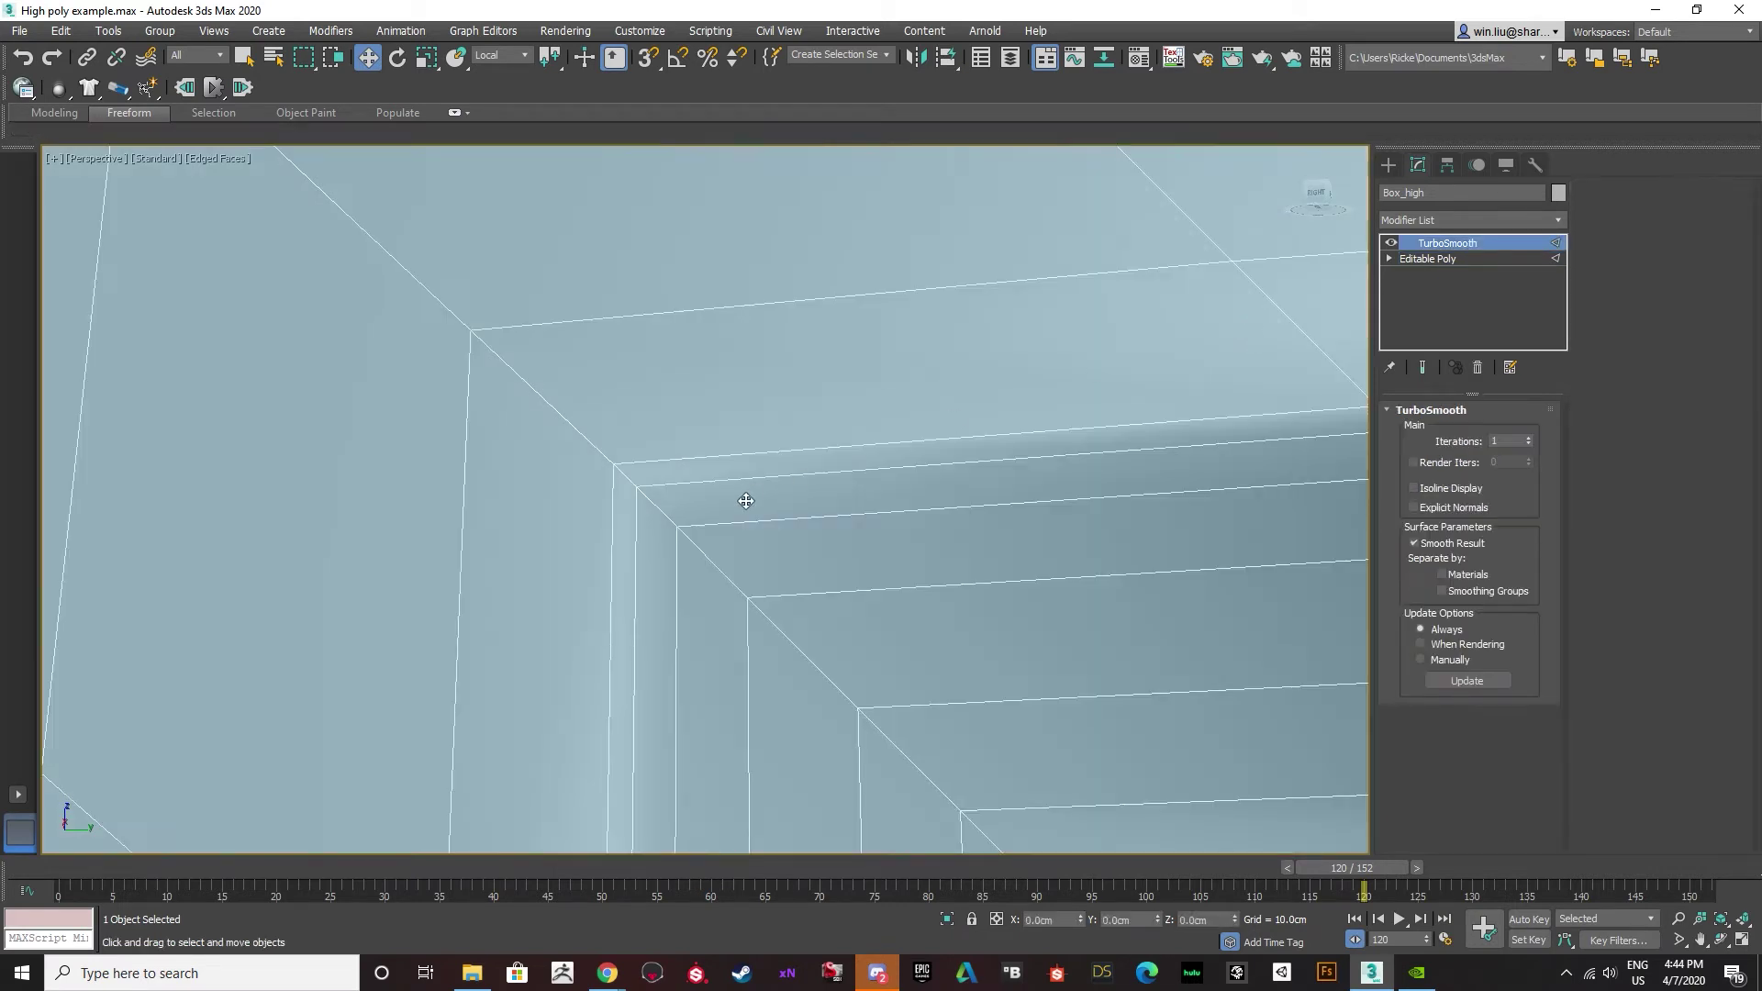
{"action": "scroll", "coordinate": [762, 495], "scroll_direction": "up", "scroll_amount": 5}
{"action": "key", "text": "F4"}
{"action": "scroll", "coordinate": [747, 517], "scroll_direction": "up", "scroll_amount": 2}
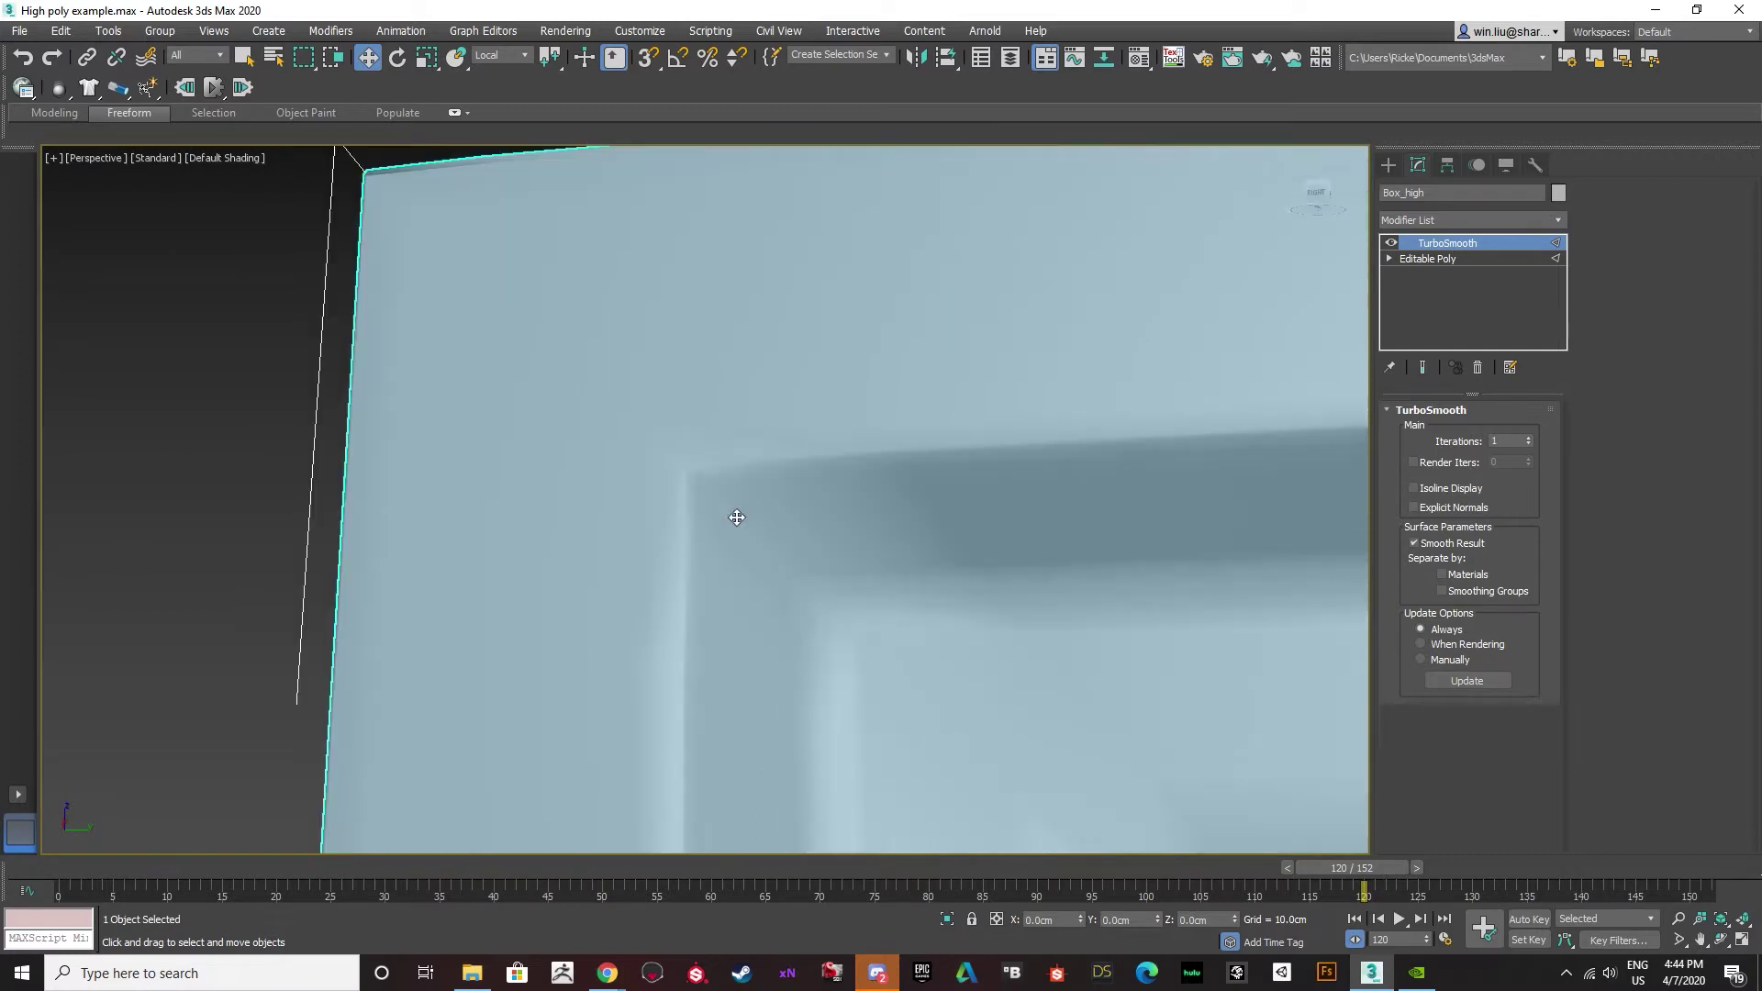
{"action": "key", "text": "F4"}
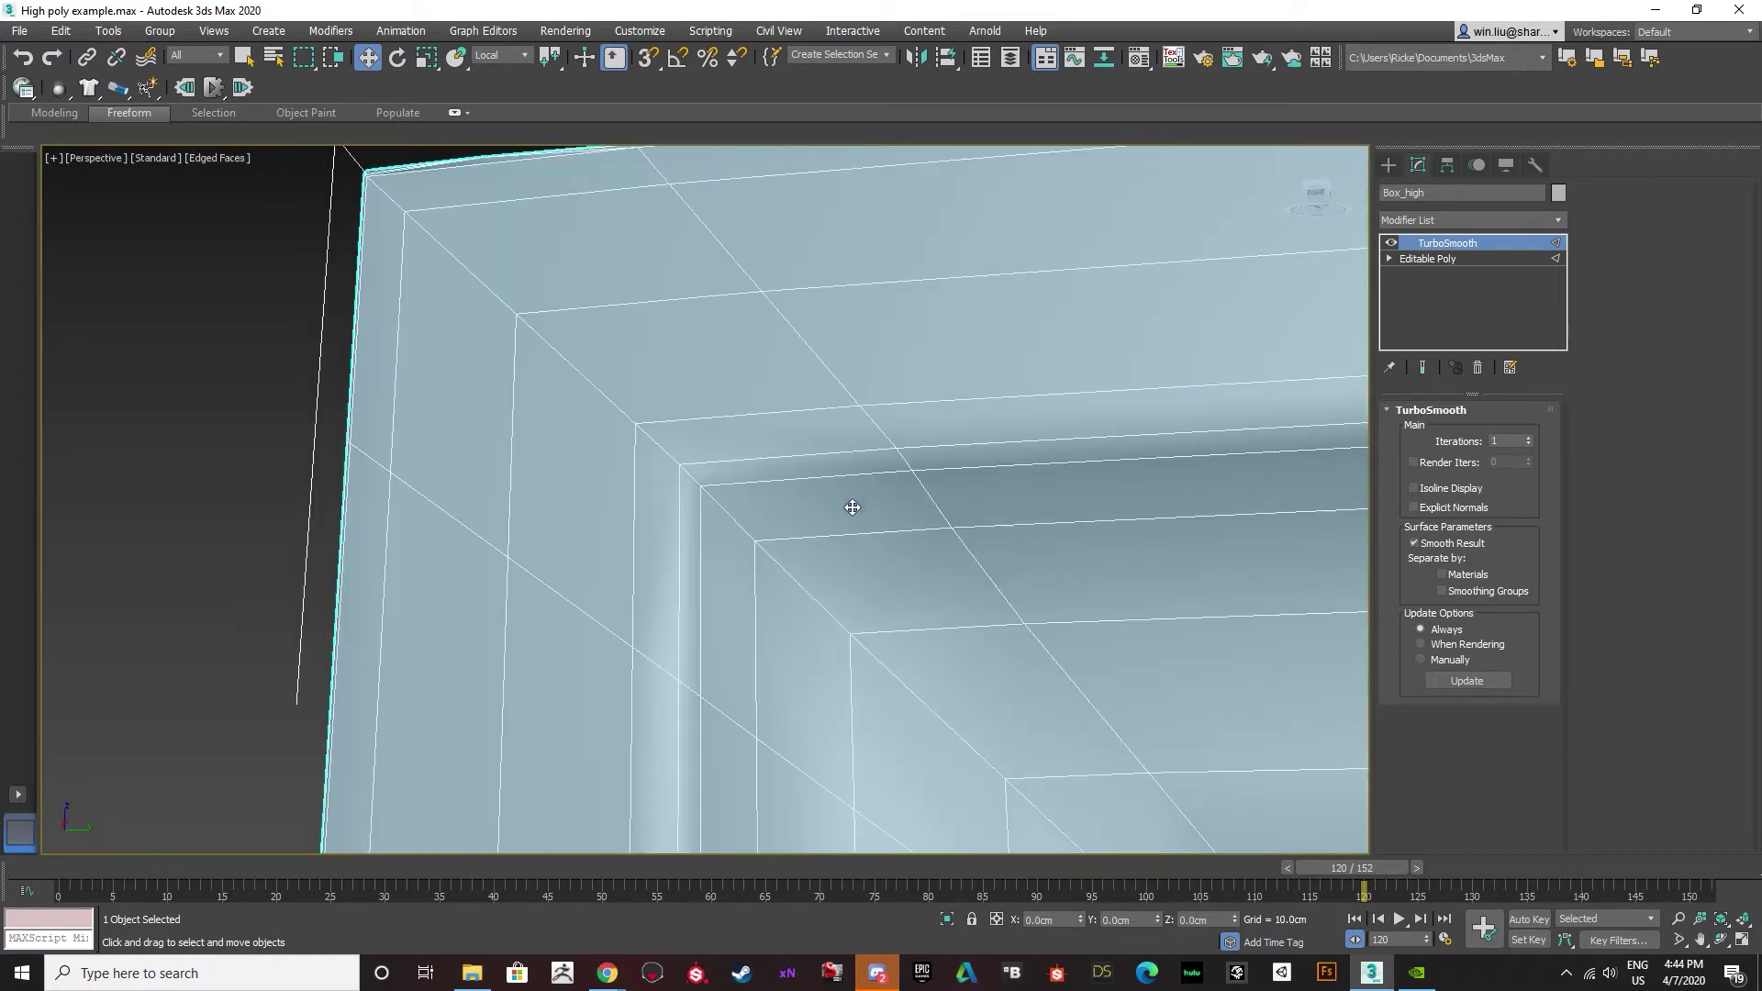
Return to edge editing on the Editable Poly and undo the last edge connection at the side recess.
{"action": "left_click", "coordinate": [1428, 259]}
{"action": "key", "text": "2"}
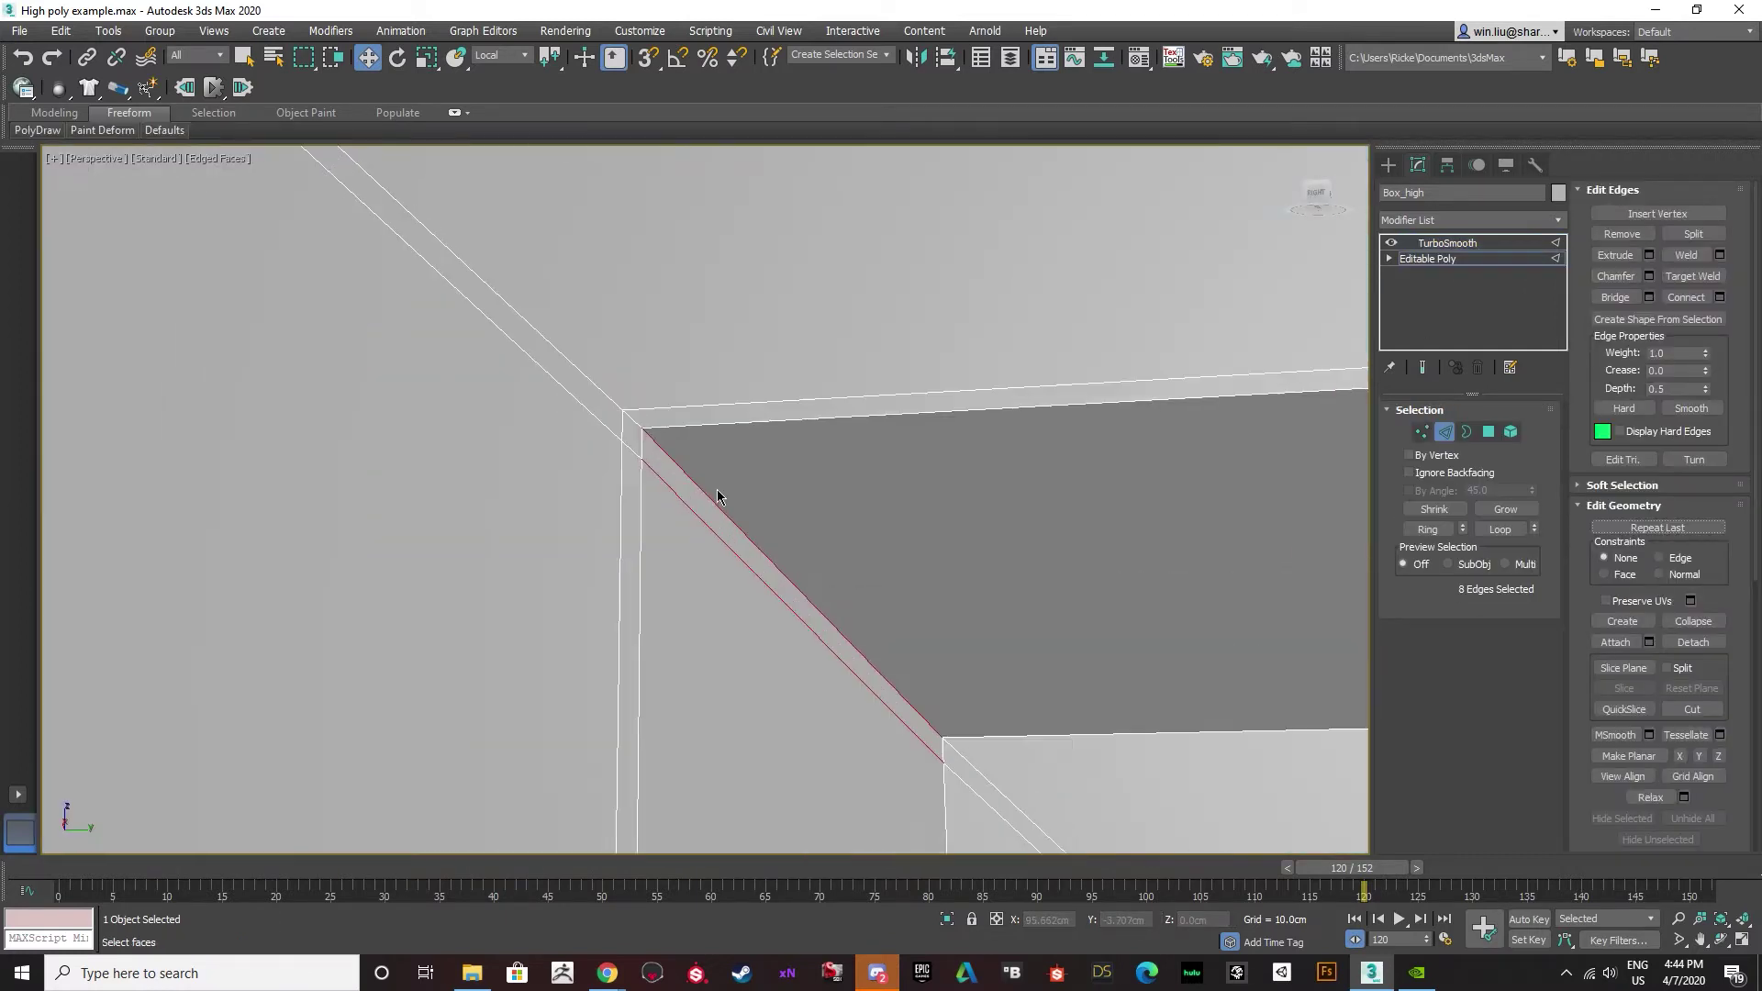
Connect the selected ring of depth edges at the outer side recess with 2 segments, pinched close to the edge ends.
{"action": "left_click", "coordinate": [1720, 298]}
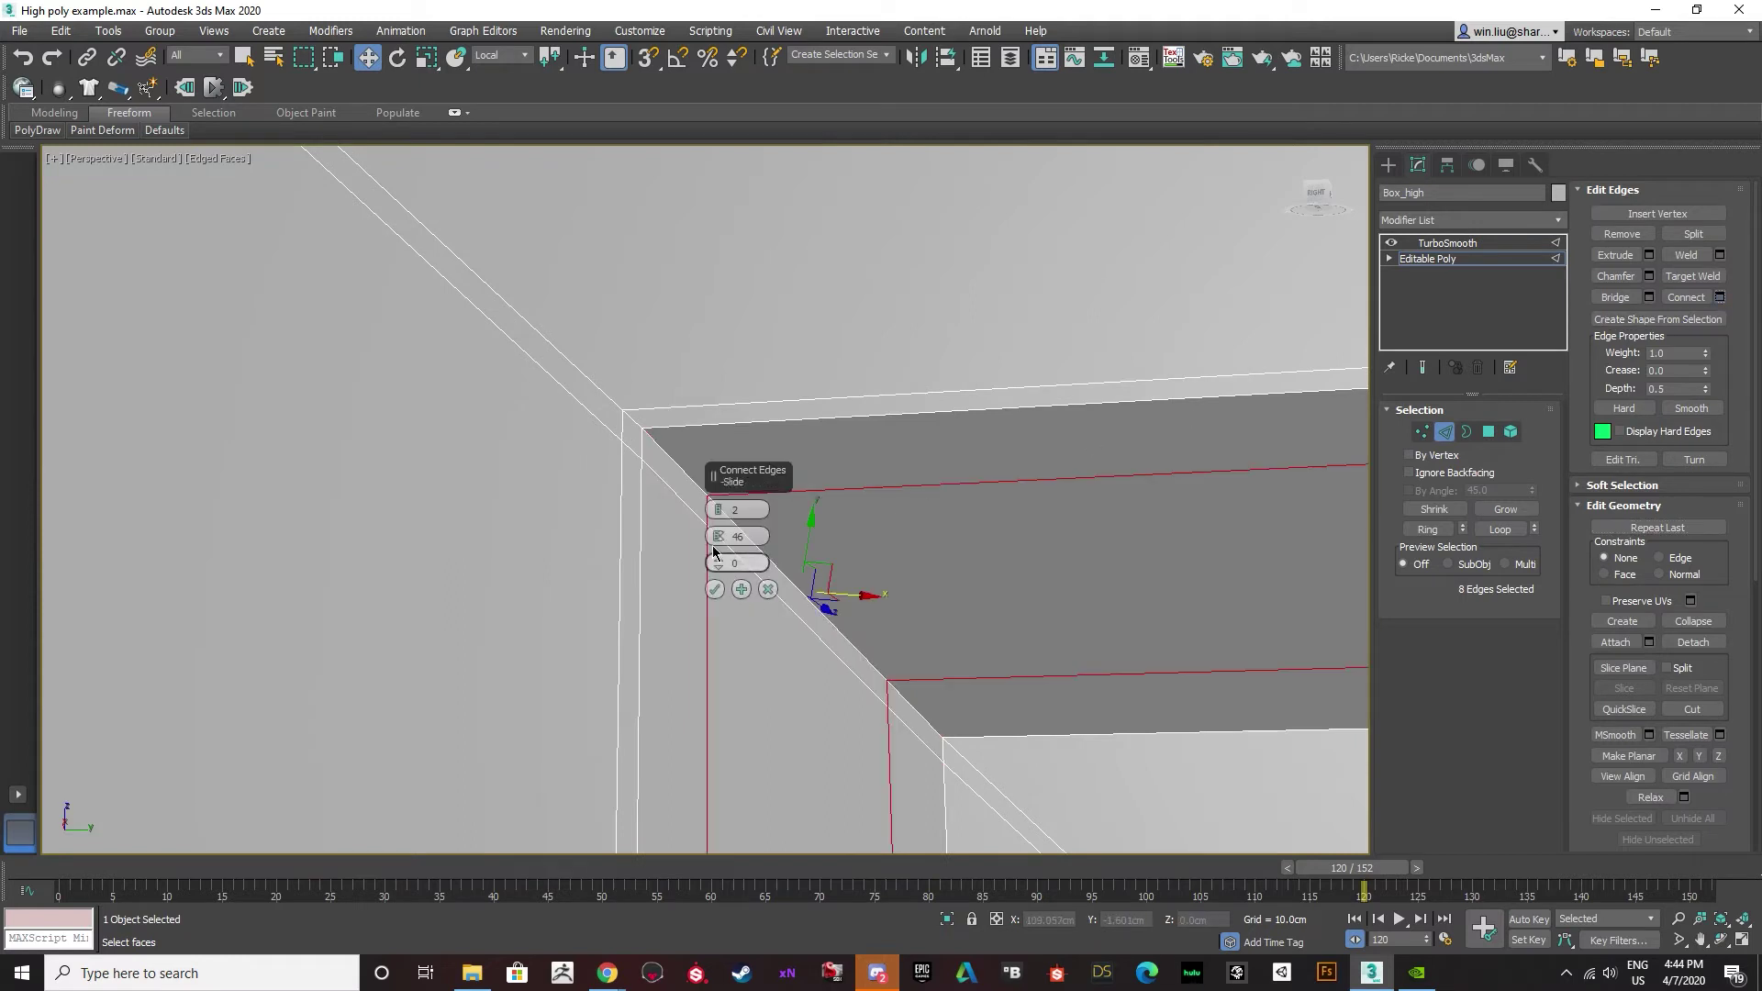
{"action": "left_click_drag", "start_coordinate": [718, 537], "coordinate": [676, 364]}
{"action": "left_click", "coordinate": [716, 591]}
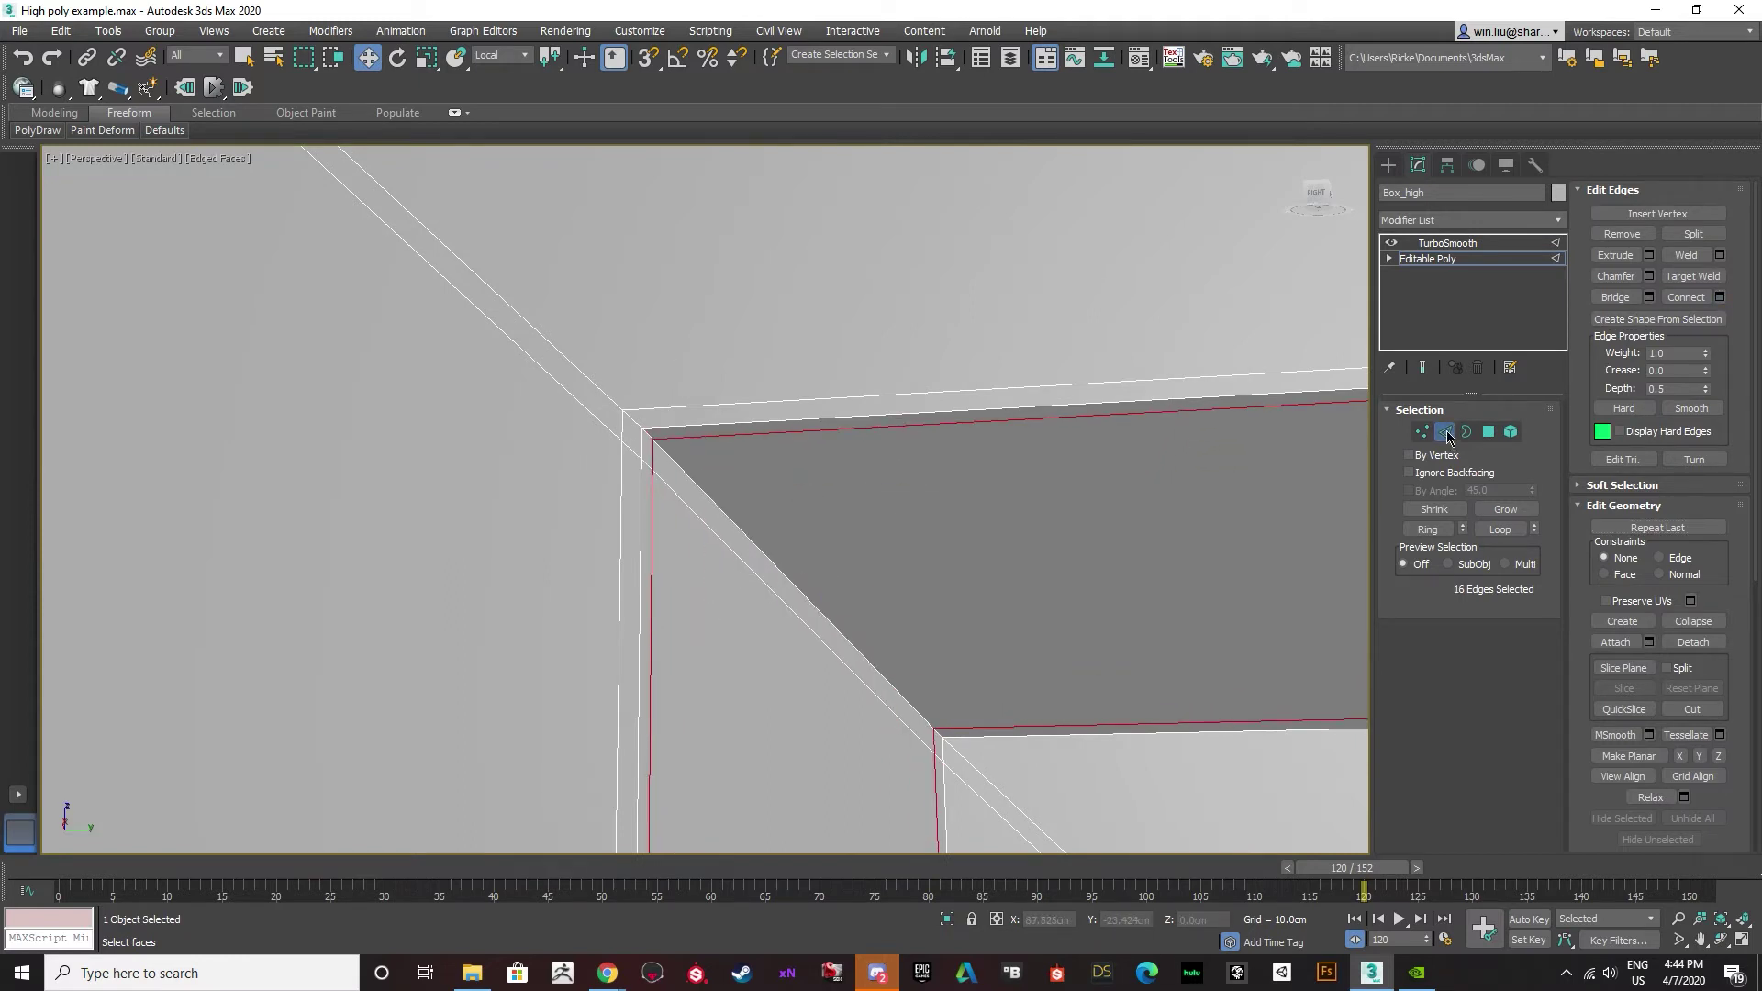
Inspect the side recess's corner with the TurboSmooth result shown and edged faces hidden.
{"action": "left_click", "coordinate": [1446, 432]}
{"action": "left_click", "coordinate": [1448, 242]}
{"action": "scroll", "coordinate": [841, 533], "scroll_direction": "down", "scroll_amount": 3}
{"action": "key", "text": "F4"}
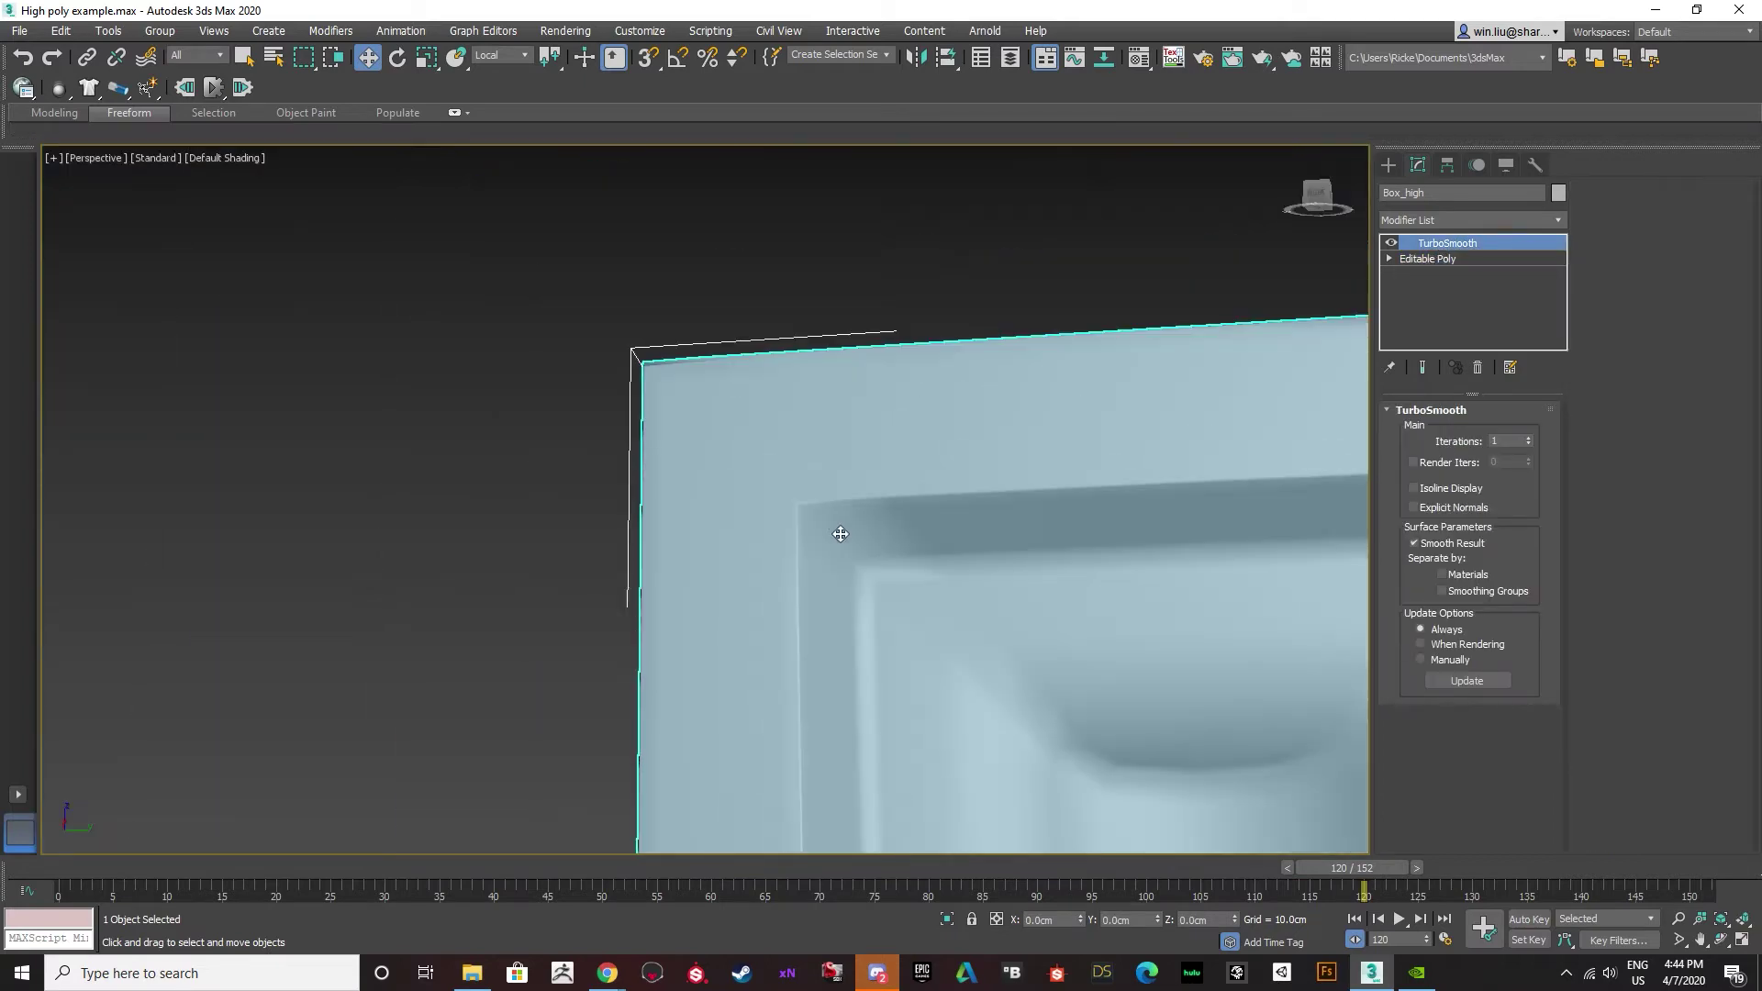
{"action": "scroll", "coordinate": [955, 515], "scroll_direction": "up", "scroll_amount": 2}
{"action": "middle_click_drag", "start_coordinate": [956, 515], "coordinate": [912, 551], "text": "alt"}
In the front view, create a grid-snapped box 20 by 20 cm and about 10 cm deep beside the detailed box.
{"action": "key", "text": "f"}
{"action": "scroll", "coordinate": [917, 559], "scroll_direction": "down", "scroll_amount": 4}
{"action": "middle_click_drag", "start_coordinate": [1098, 579], "coordinate": [804, 598]}
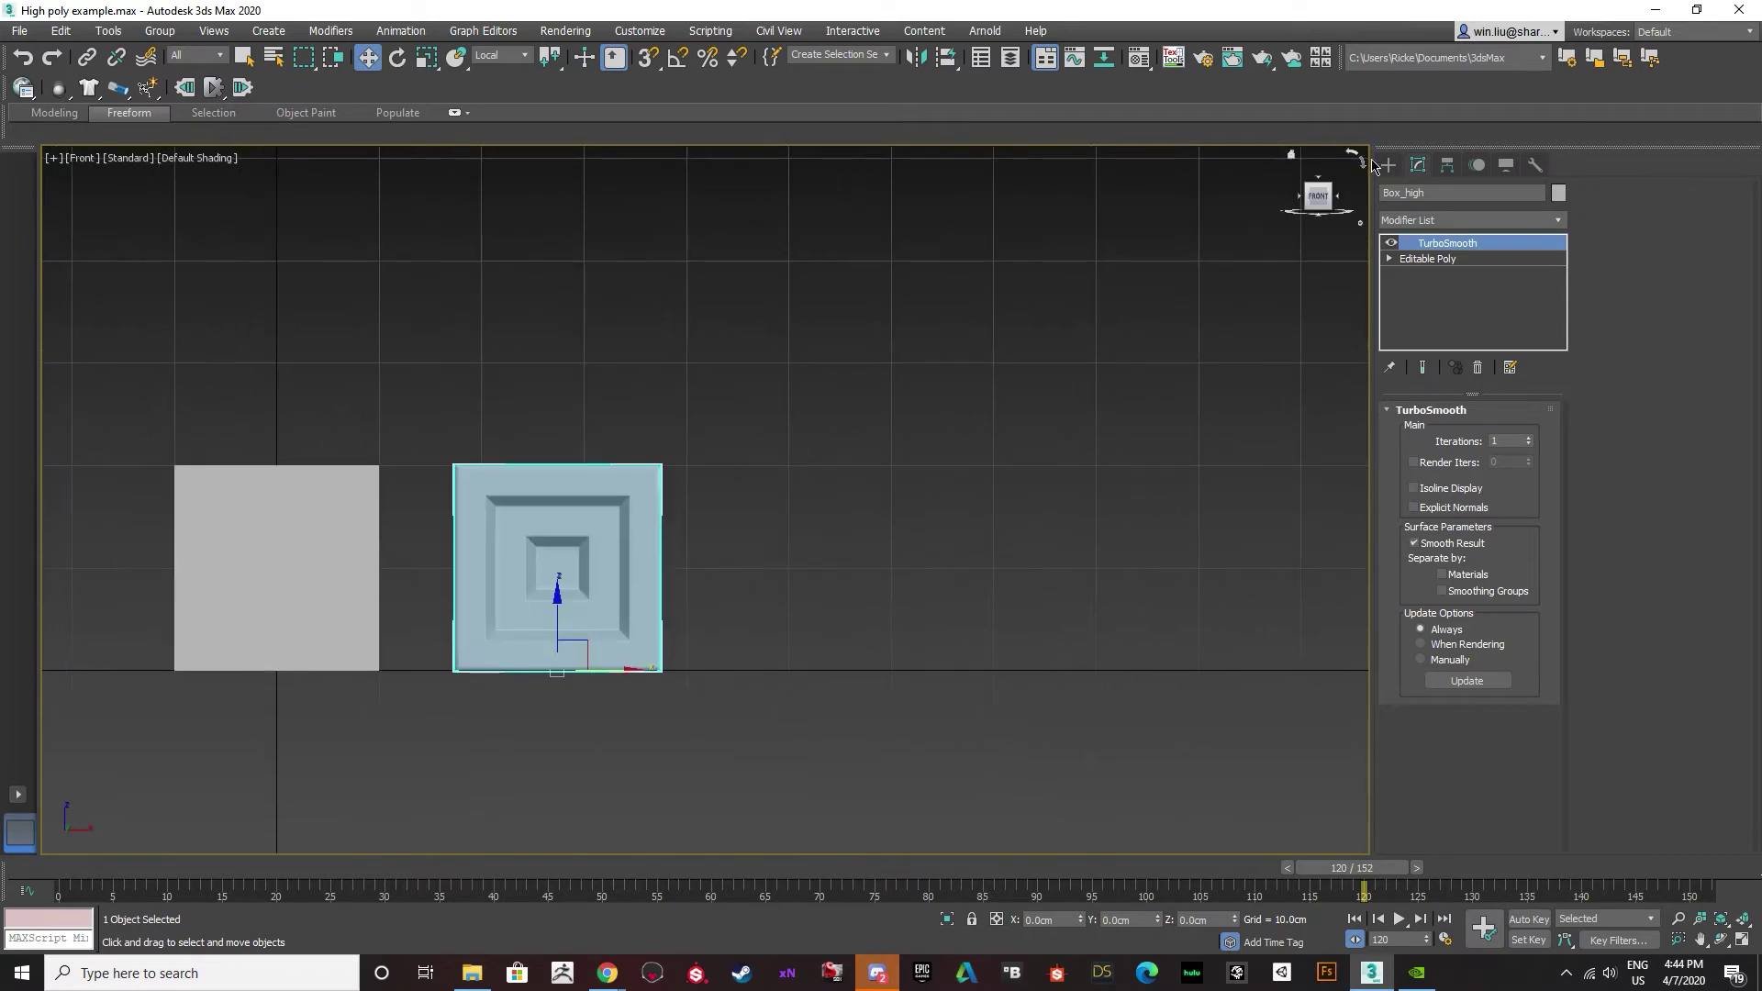
{"action": "left_click", "coordinate": [1389, 165]}
{"action": "left_click", "coordinate": [1434, 276]}
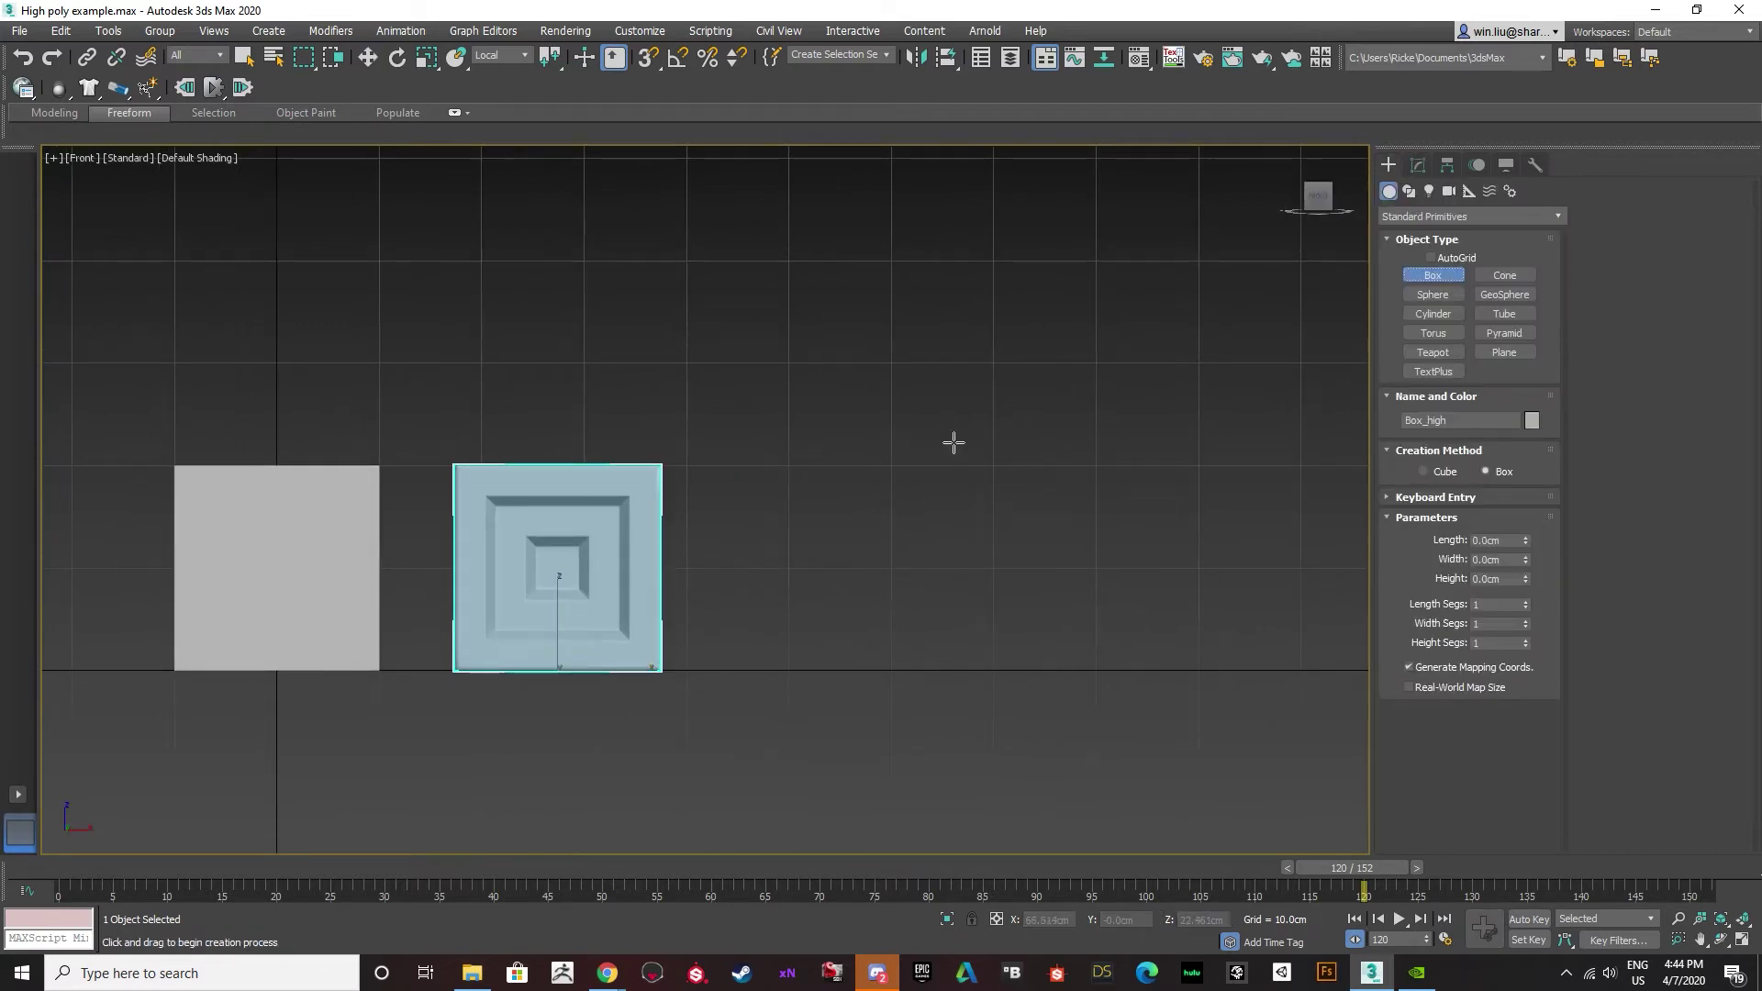
{"action": "key", "text": "s"}
{"action": "left_click_drag", "start_coordinate": [910, 470], "coordinate": [1098, 671]}
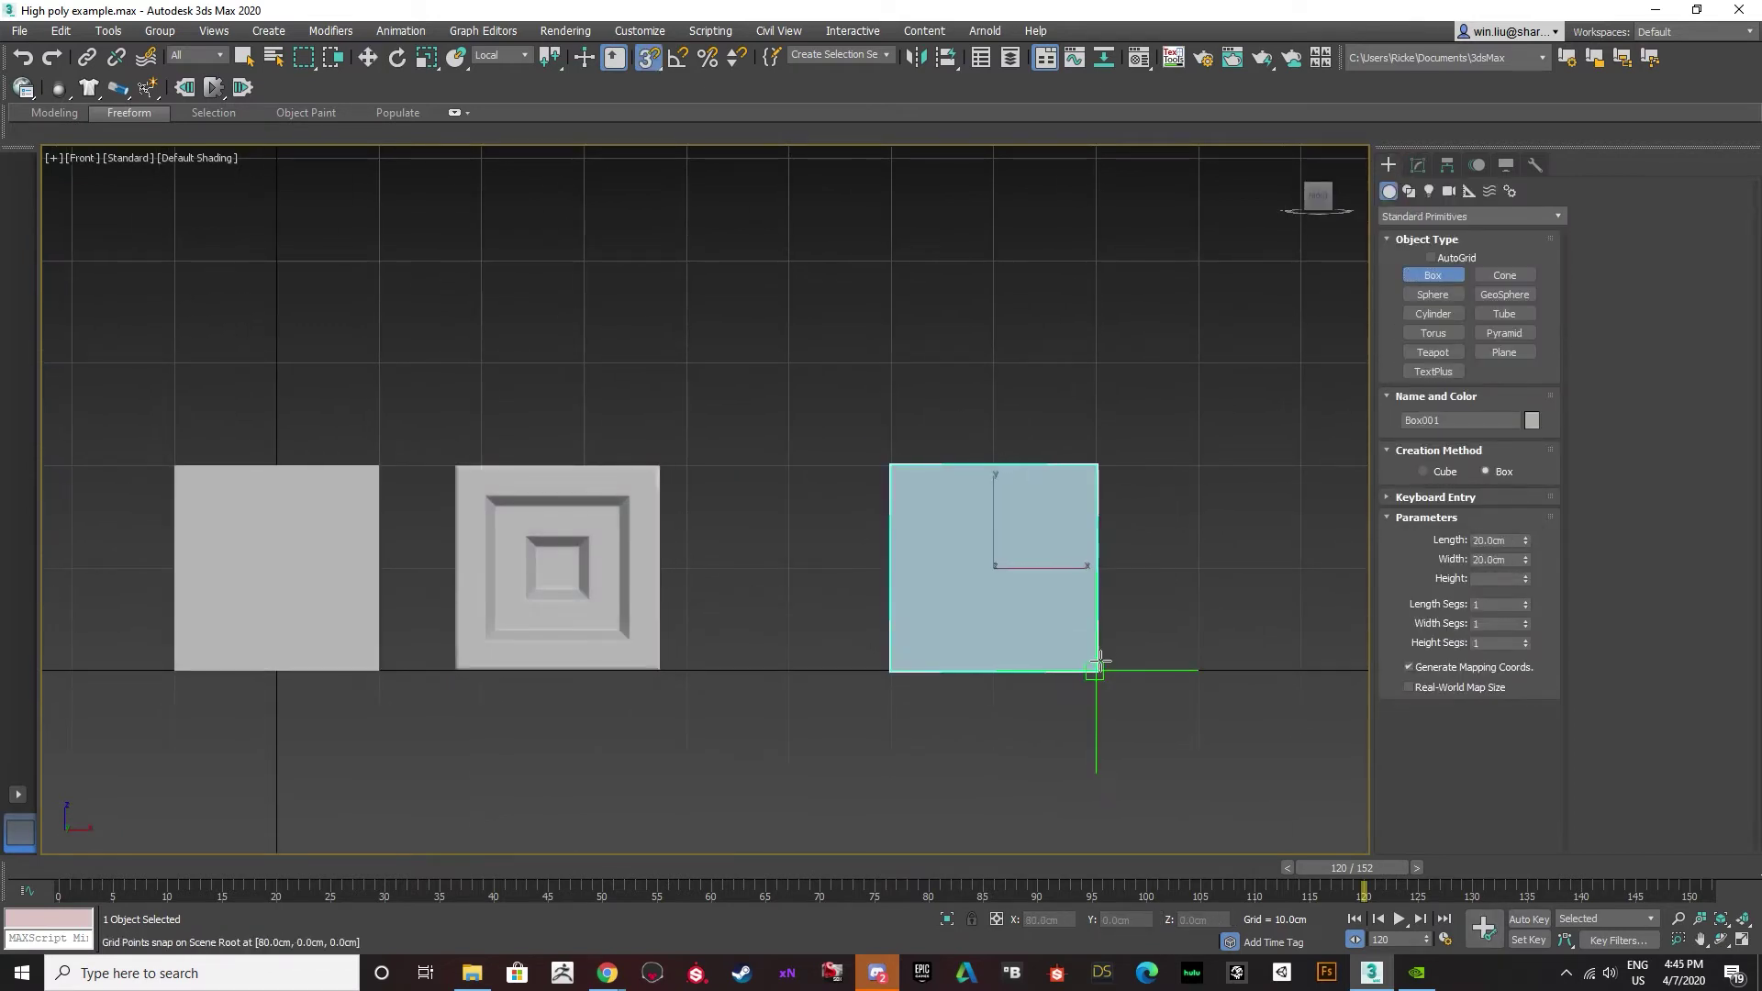
{"action": "left_click", "coordinate": [1110, 547]}
Set the new box's height to 20 cm to make it a cube.
{"action": "key", "text": "w"}
{"action": "middle_click_drag", "start_coordinate": [1110, 547], "coordinate": [986, 661], "text": "alt"}
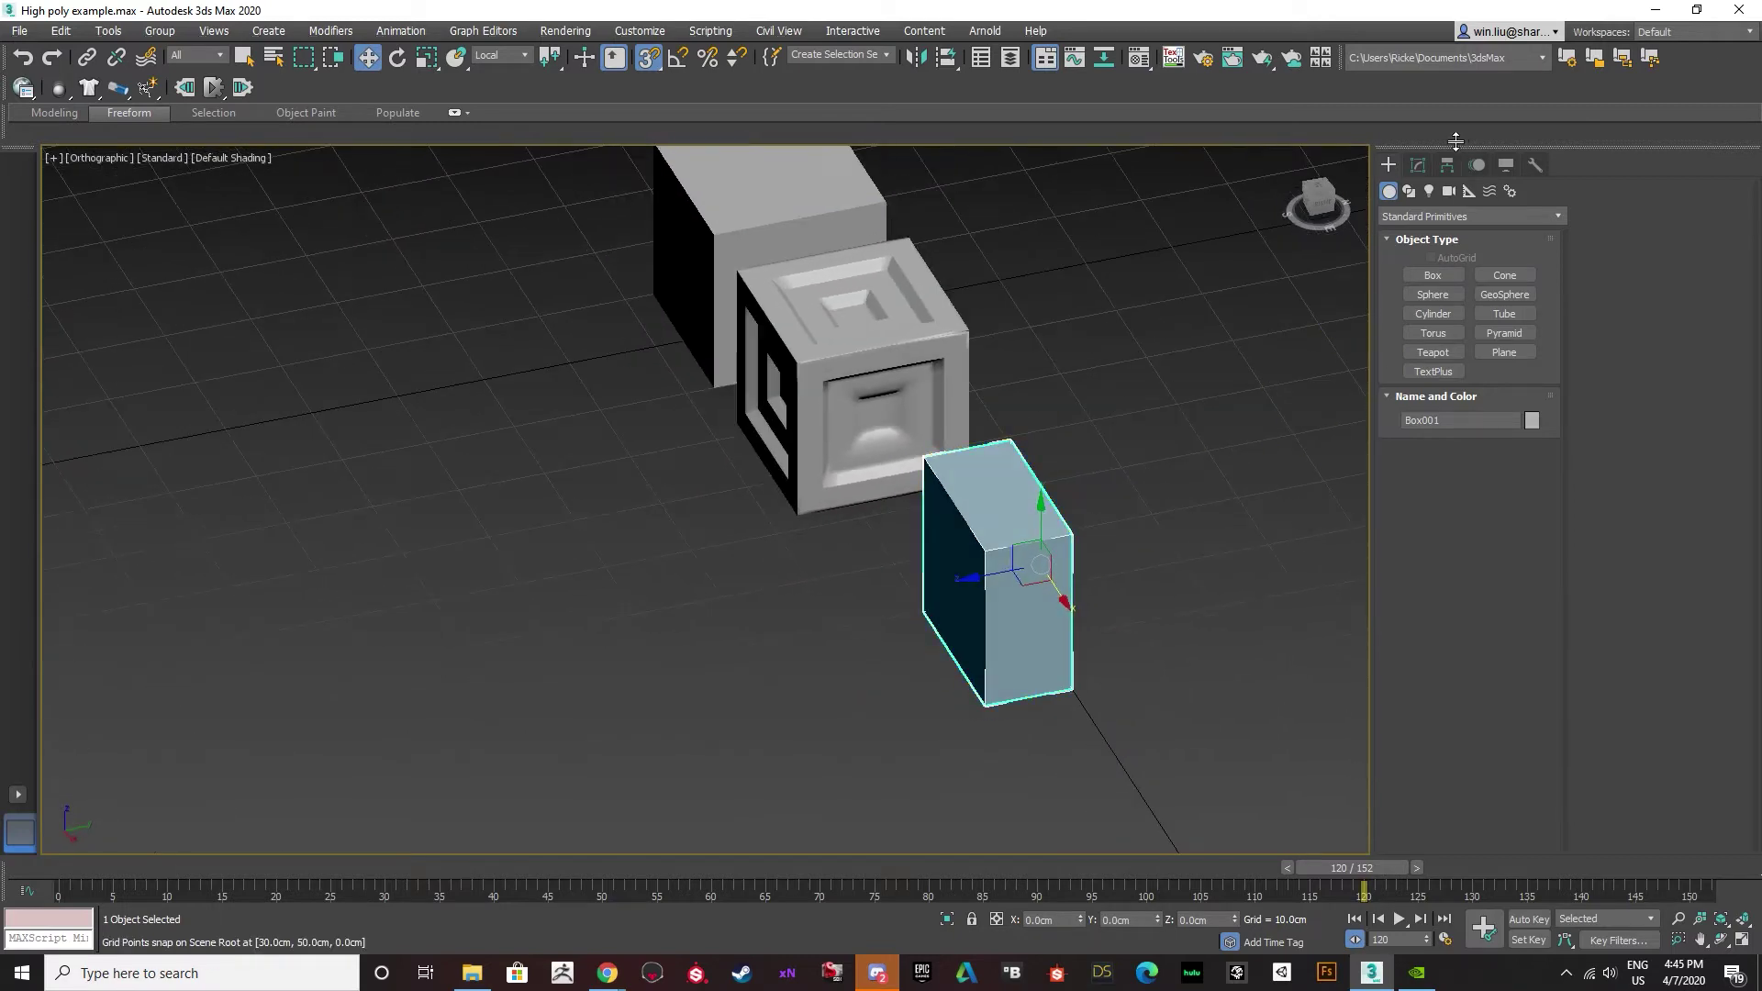
{"action": "left_click", "coordinate": [1418, 165]}
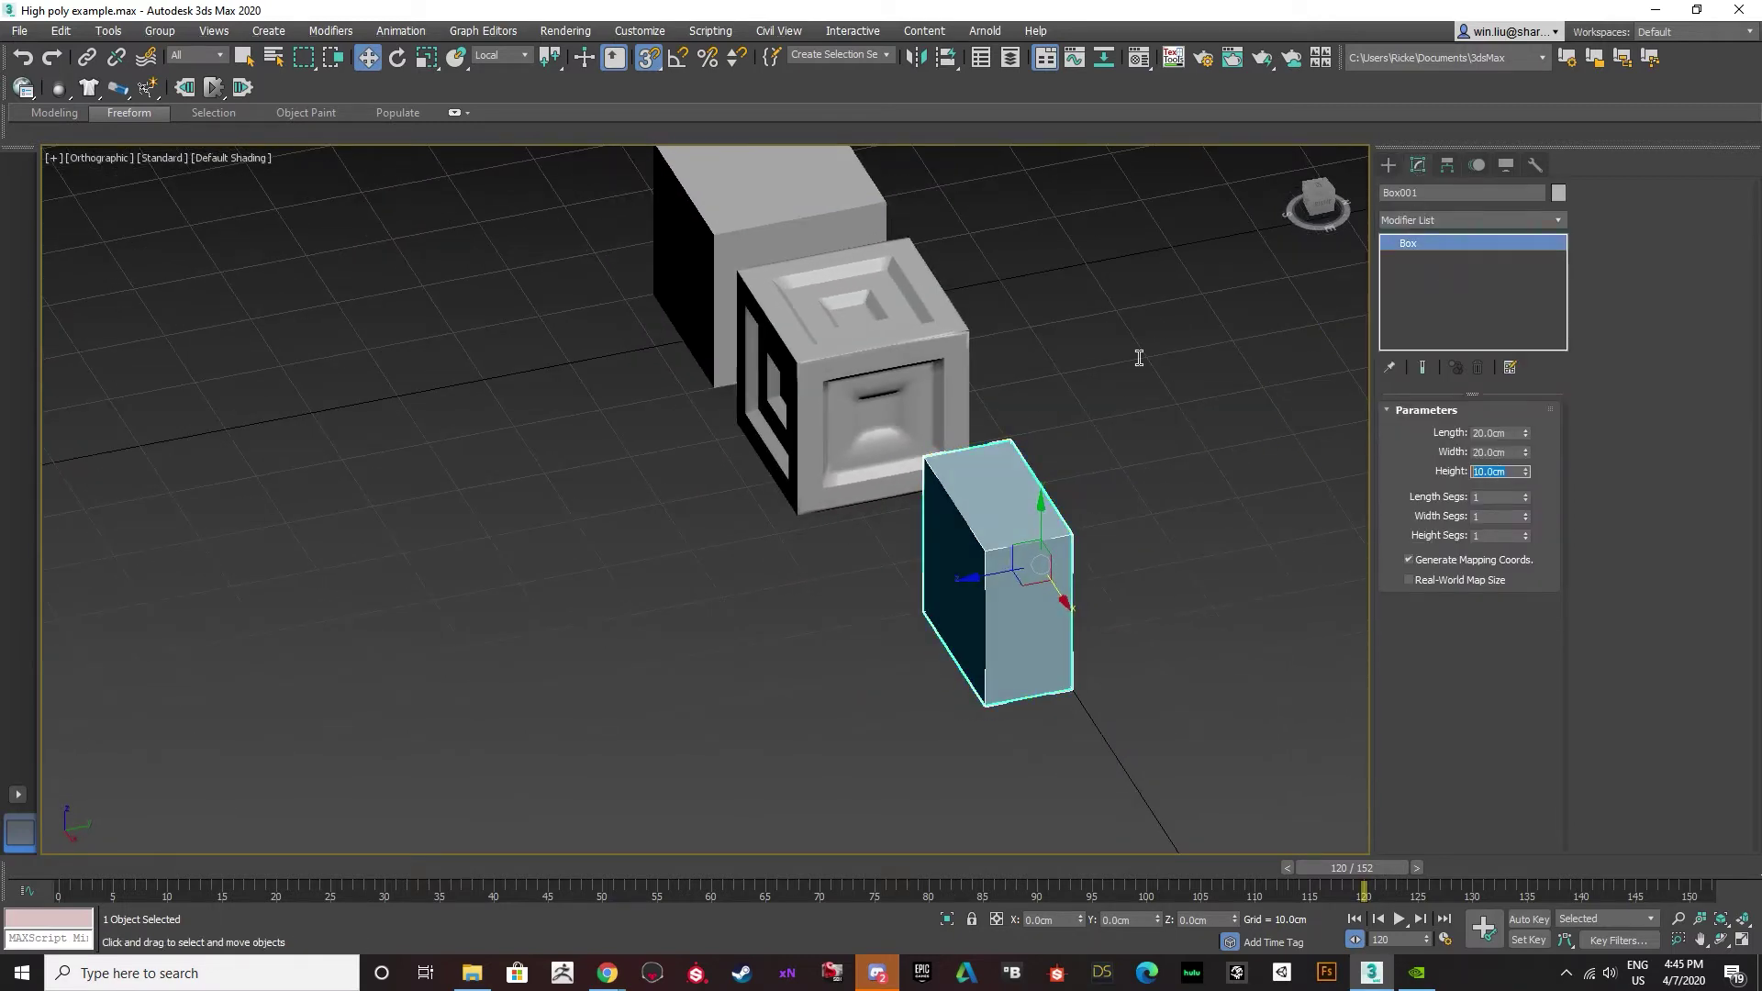
{"action": "type", "text": "20"}
{"action": "key", "text": "Return"}
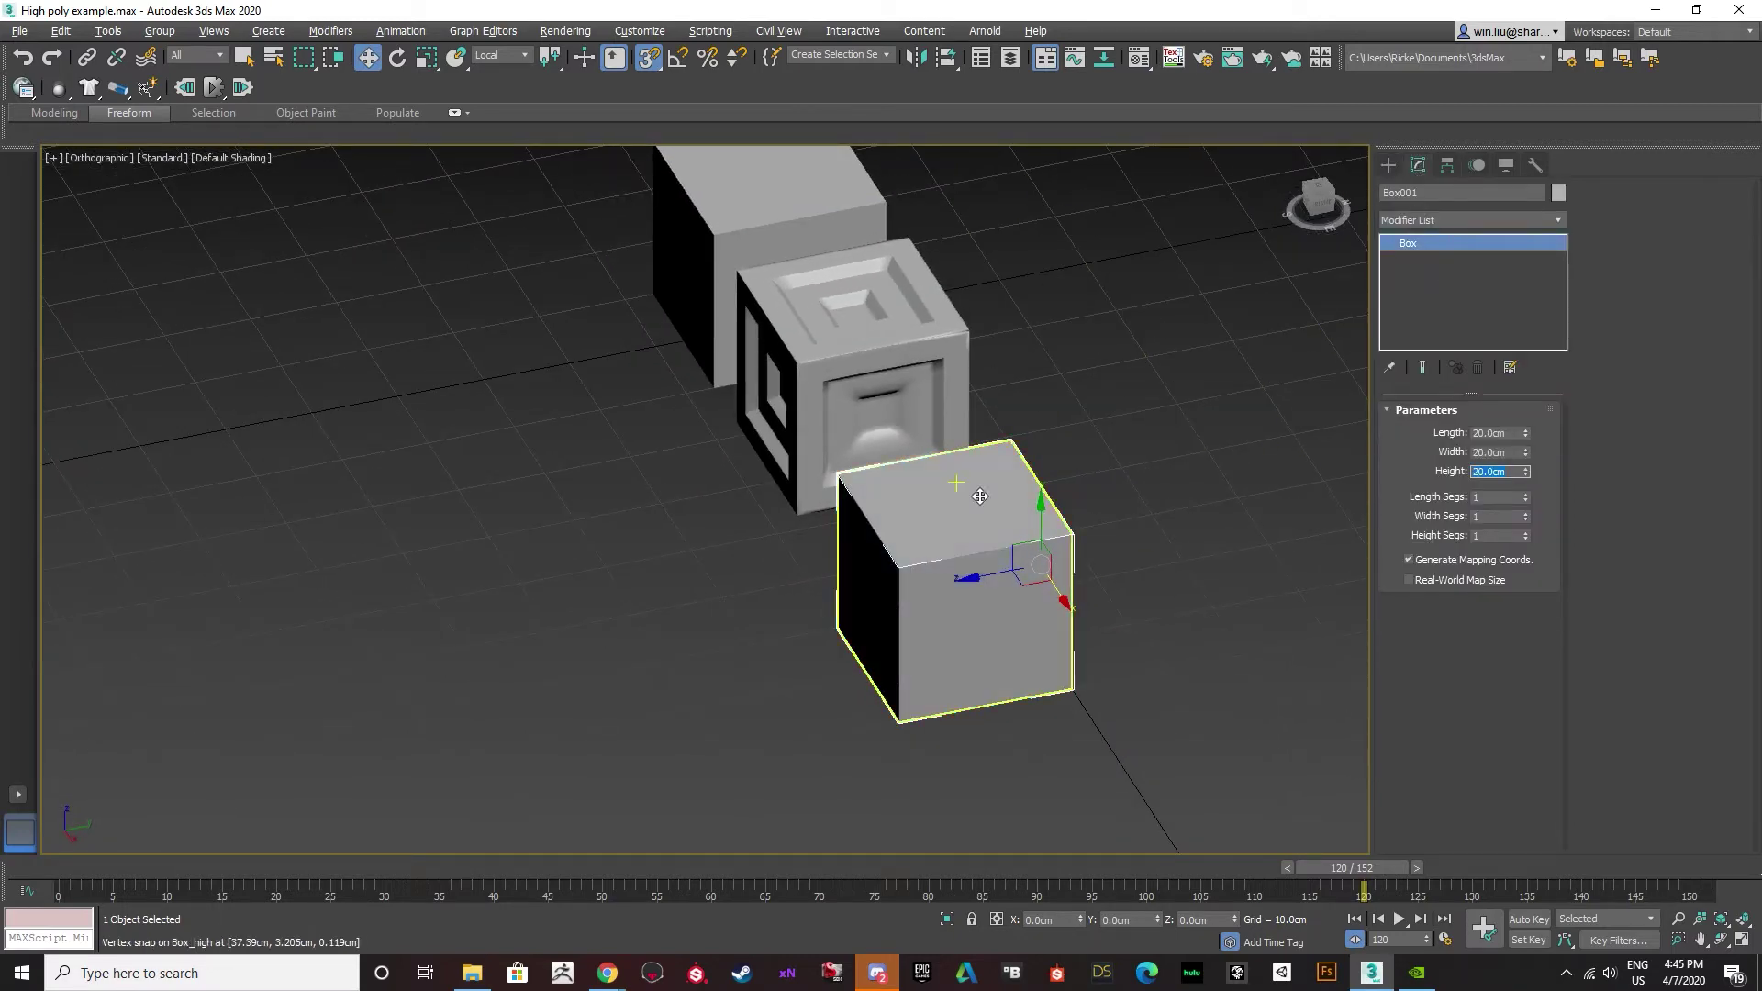
Isolate the new 20 cm cube and make the Move tool active.
{"action": "middle_click_drag", "start_coordinate": [976, 492], "coordinate": [952, 519], "text": "alt"}
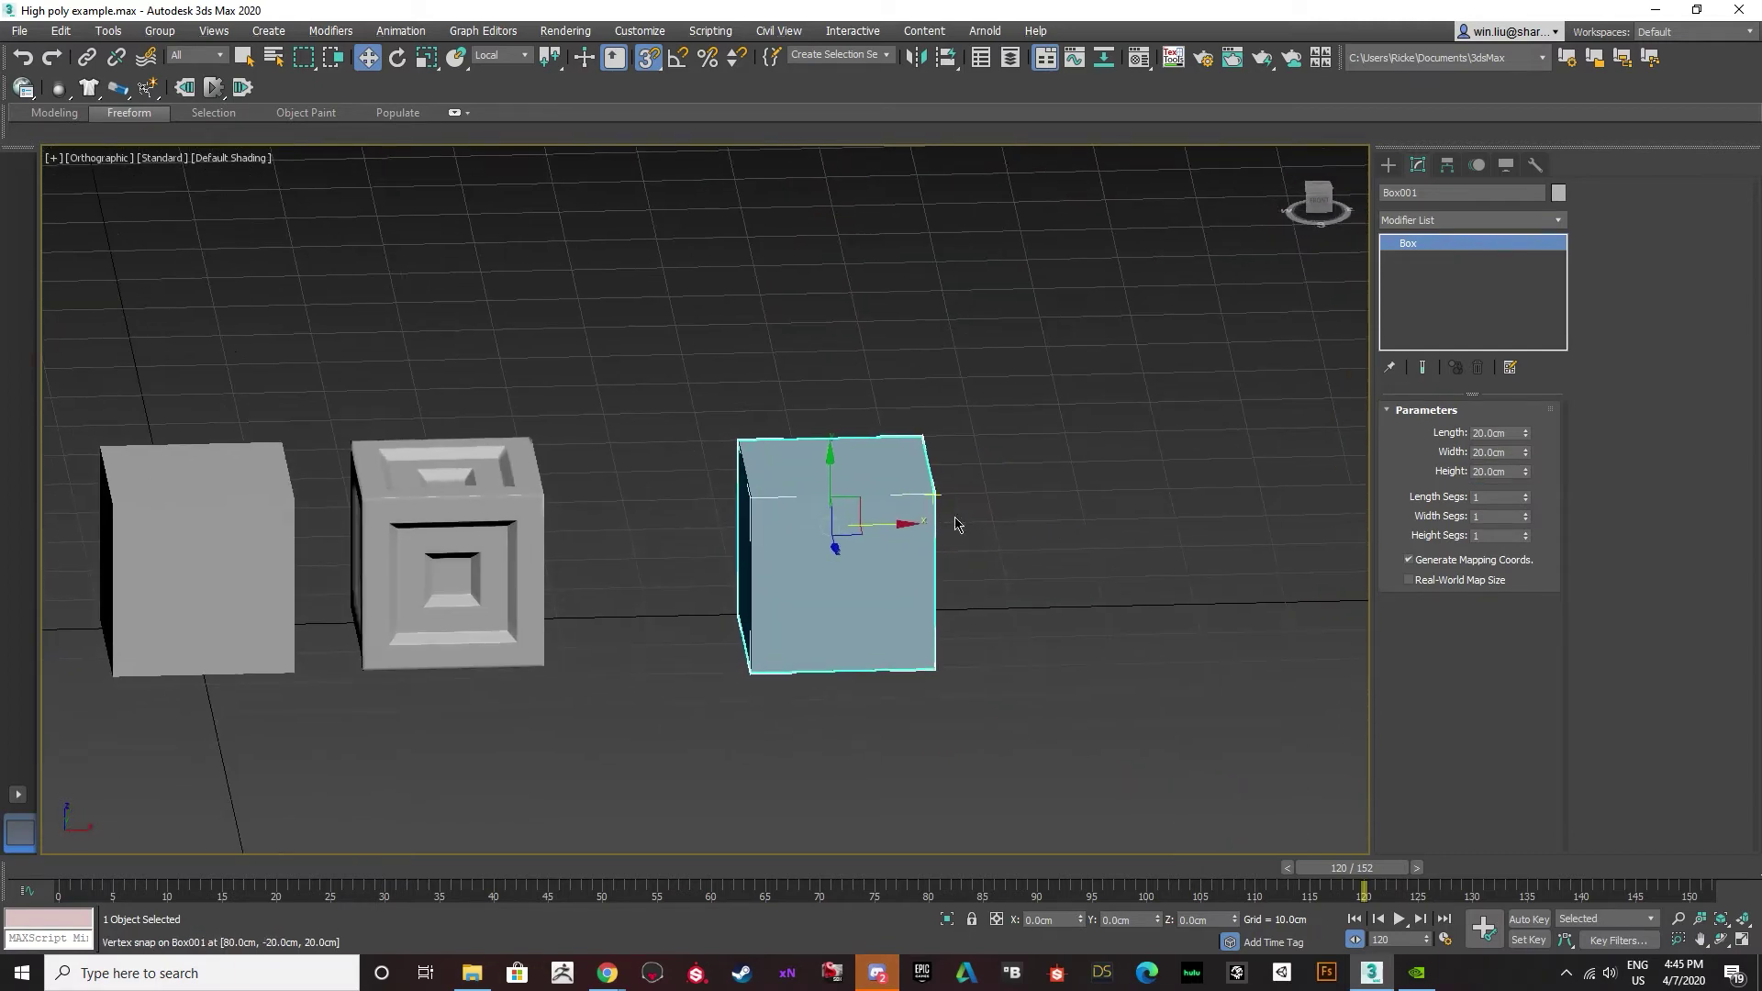
{"action": "right_click", "coordinate": [839, 518]}
{"action": "left_click", "coordinate": [881, 555]}
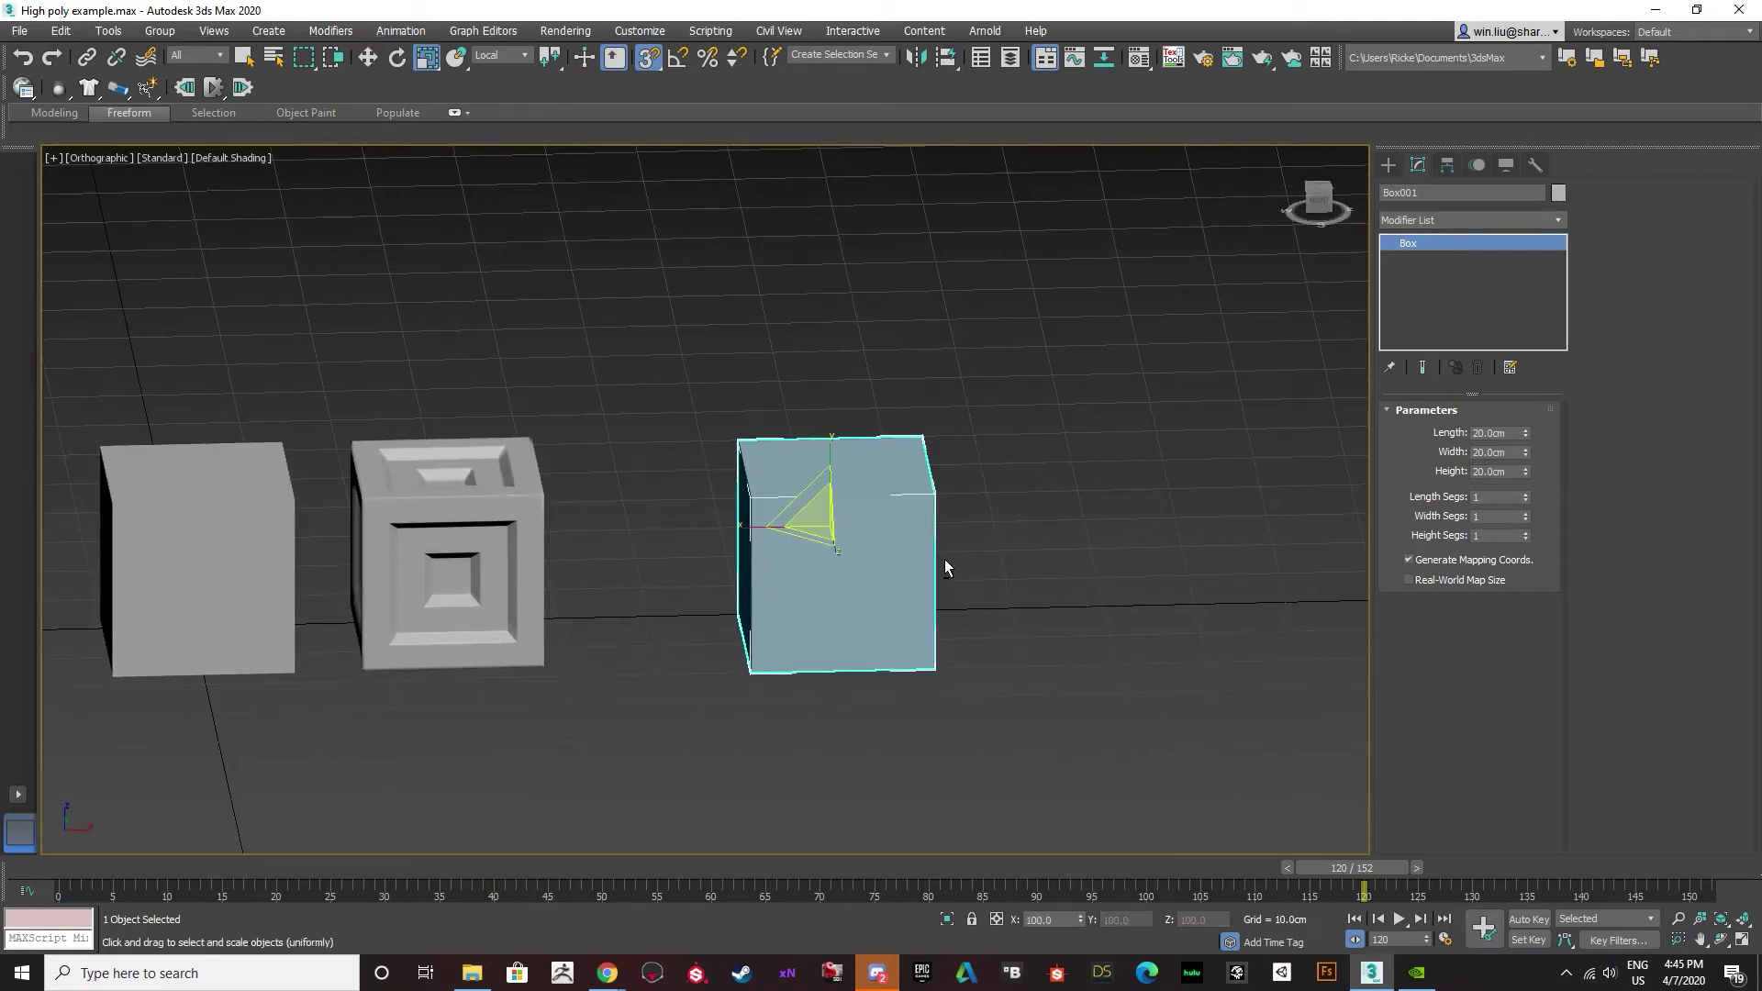
{"action": "right_click", "coordinate": [1001, 533]}
{"action": "left_click", "coordinate": [1065, 360]}
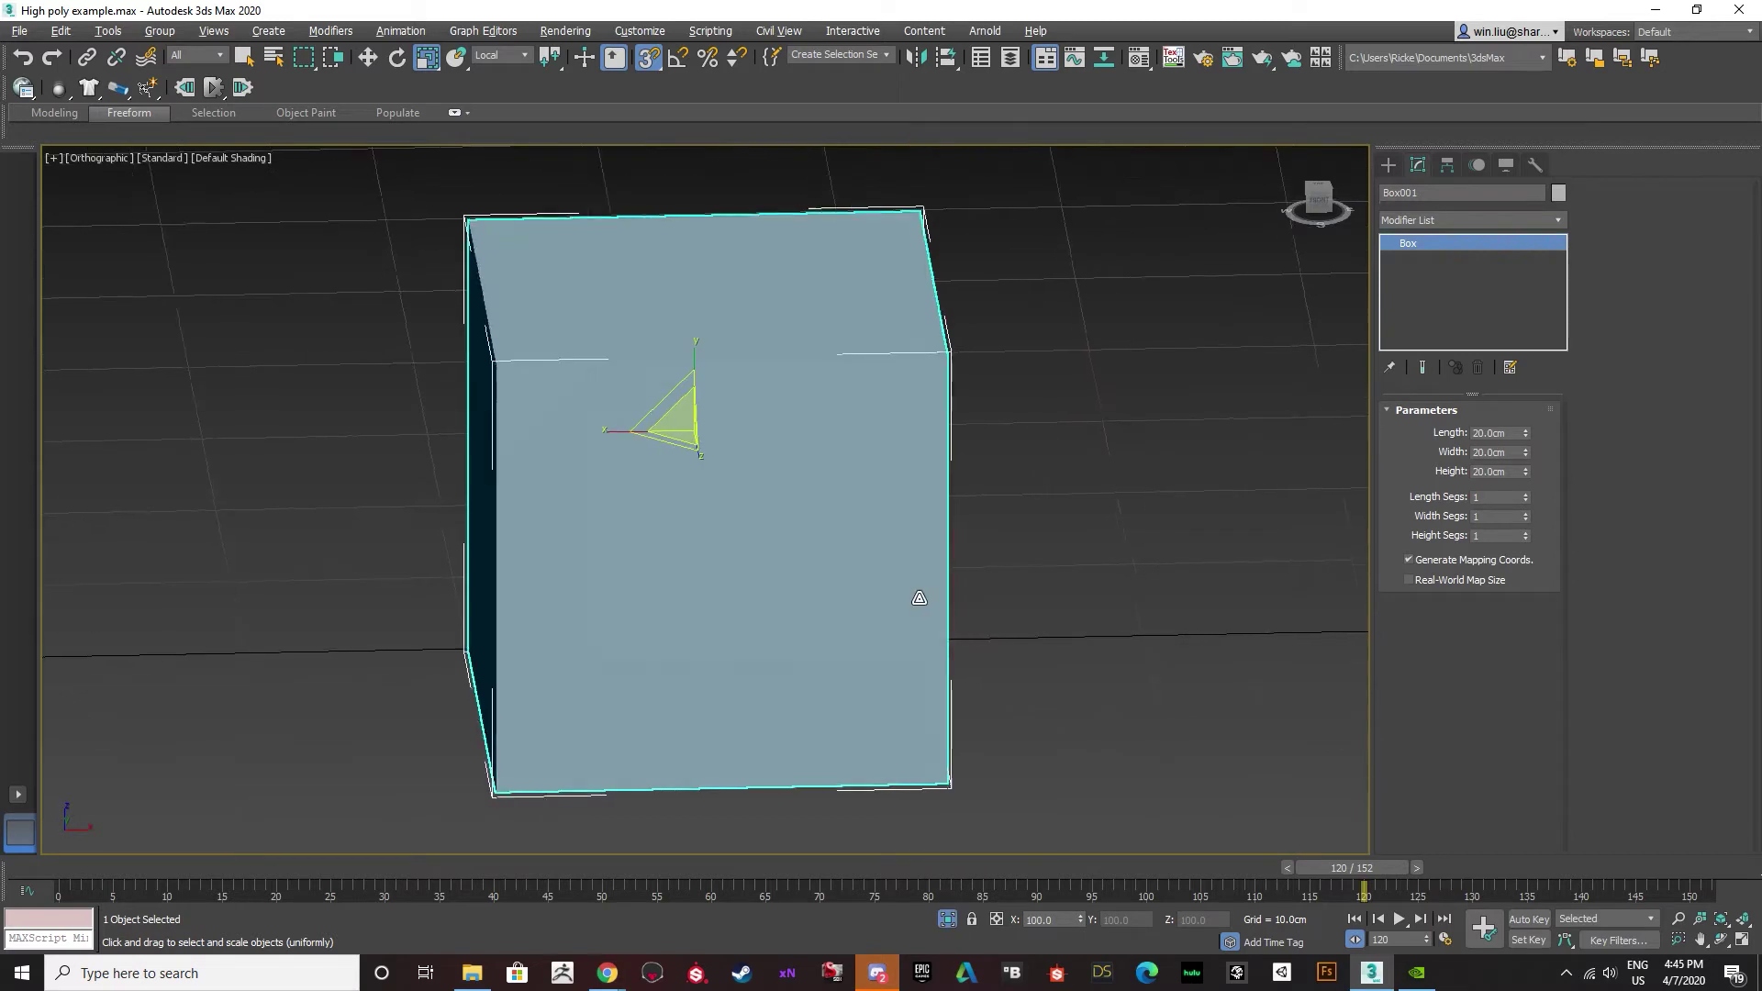
{"action": "key", "text": "w"}
{"action": "scroll", "coordinate": [785, 544], "scroll_direction": "down", "scroll_amount": 5}
{"action": "middle_click_drag", "start_coordinate": [771, 511], "coordinate": [738, 499]}
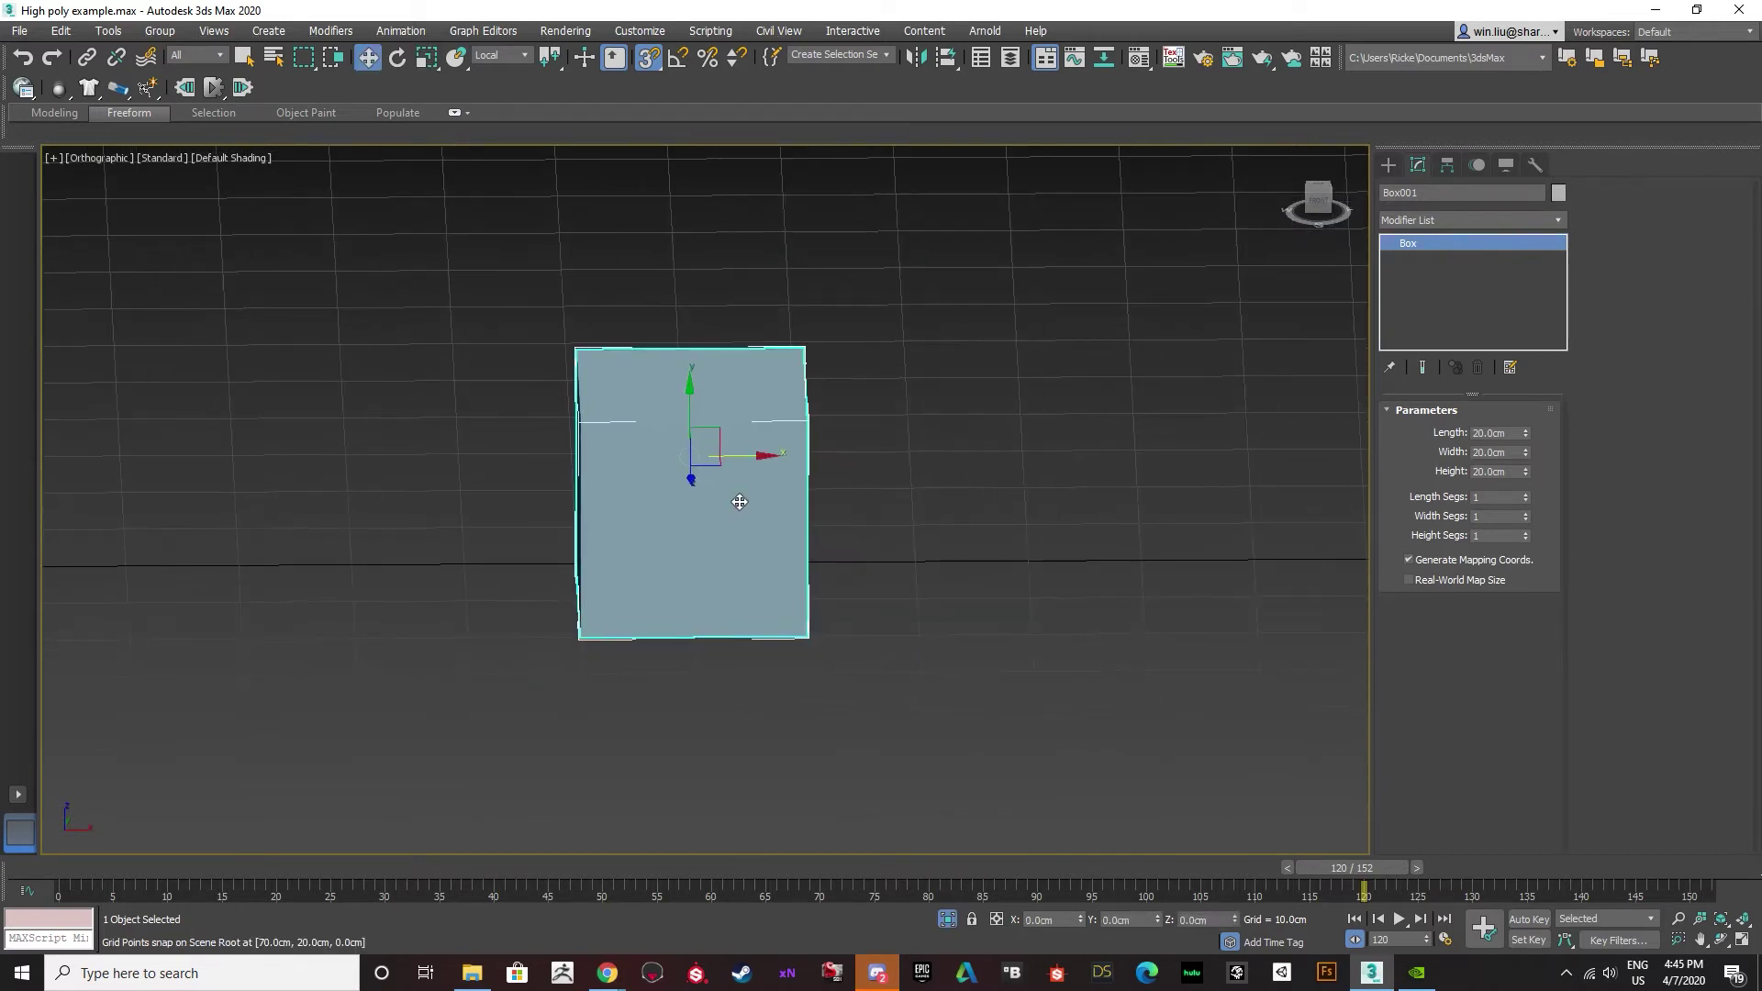
In the front view, clone the cube about 30 cm along its horizontal axis.
{"action": "key", "text": "f"}
{"action": "scroll", "coordinate": [564, 477], "scroll_direction": "down", "scroll_amount": 4}
{"action": "mouse_move", "coordinate": [647, 488]}
{"action": "left_mouse_down", "text": "shift"}
{"action": "mouse_move", "coordinate": [915, 514]}
{"action": "mouse_move", "coordinate": [930, 640]}
{"action": "left_mouse_up", "text": "shift"}
{"action": "left_click", "coordinate": [906, 565]}
Show edged faces and convert both the original cube and its clone to Editable Poly.
{"action": "left_click", "coordinate": [660, 523]}
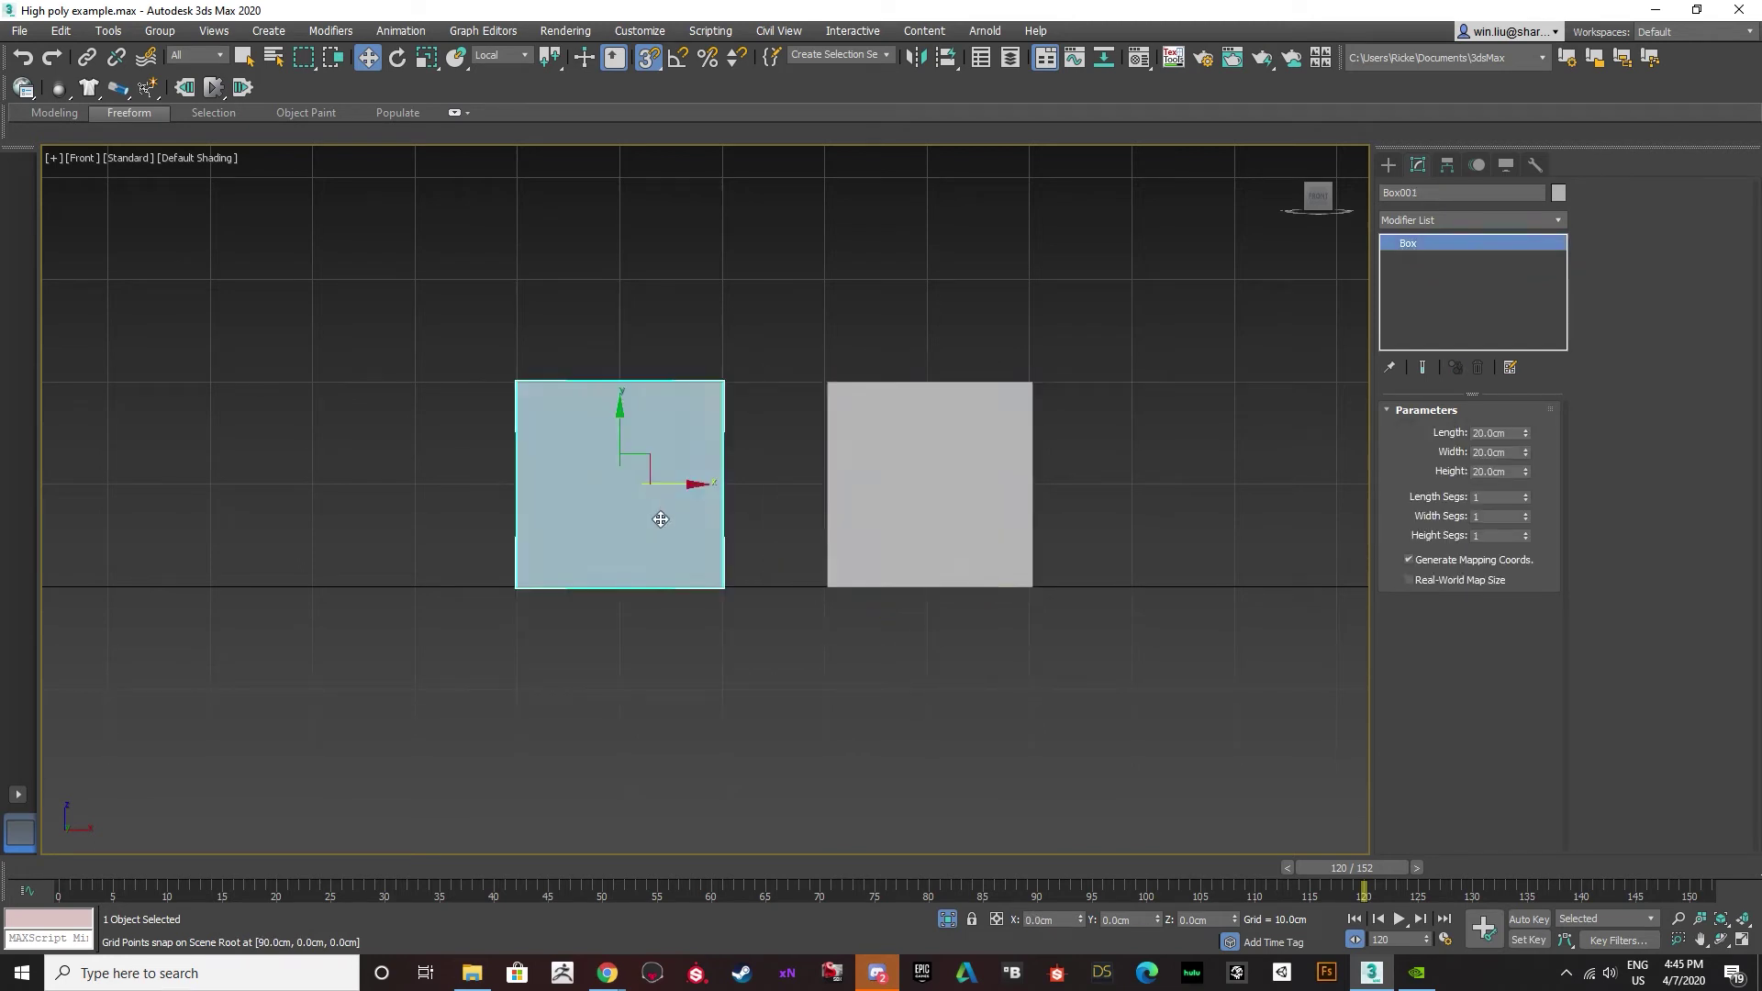
{"action": "middle_click_drag", "start_coordinate": [661, 524], "coordinate": [664, 569], "text": "alt"}
{"action": "key", "text": "F4"}
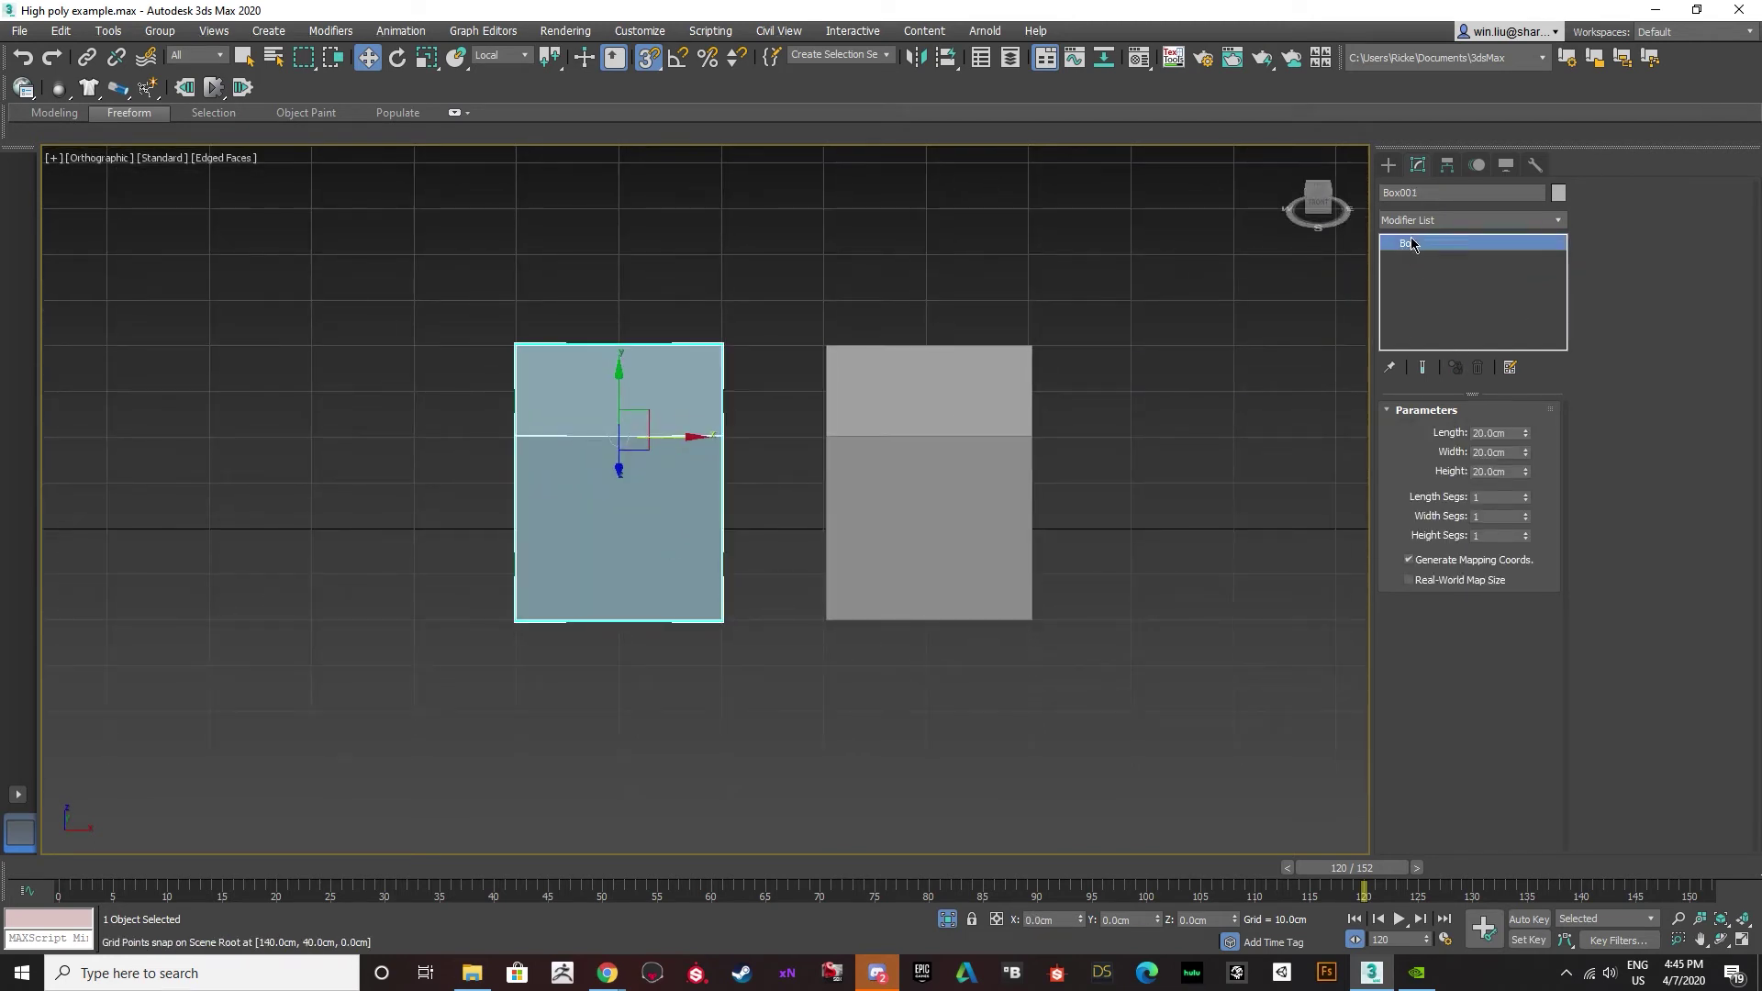
{"action": "right_click", "coordinate": [1412, 244]}
{"action": "right_click", "coordinate": [675, 456]}
{"action": "mouse_move", "coordinate": [762, 636]}
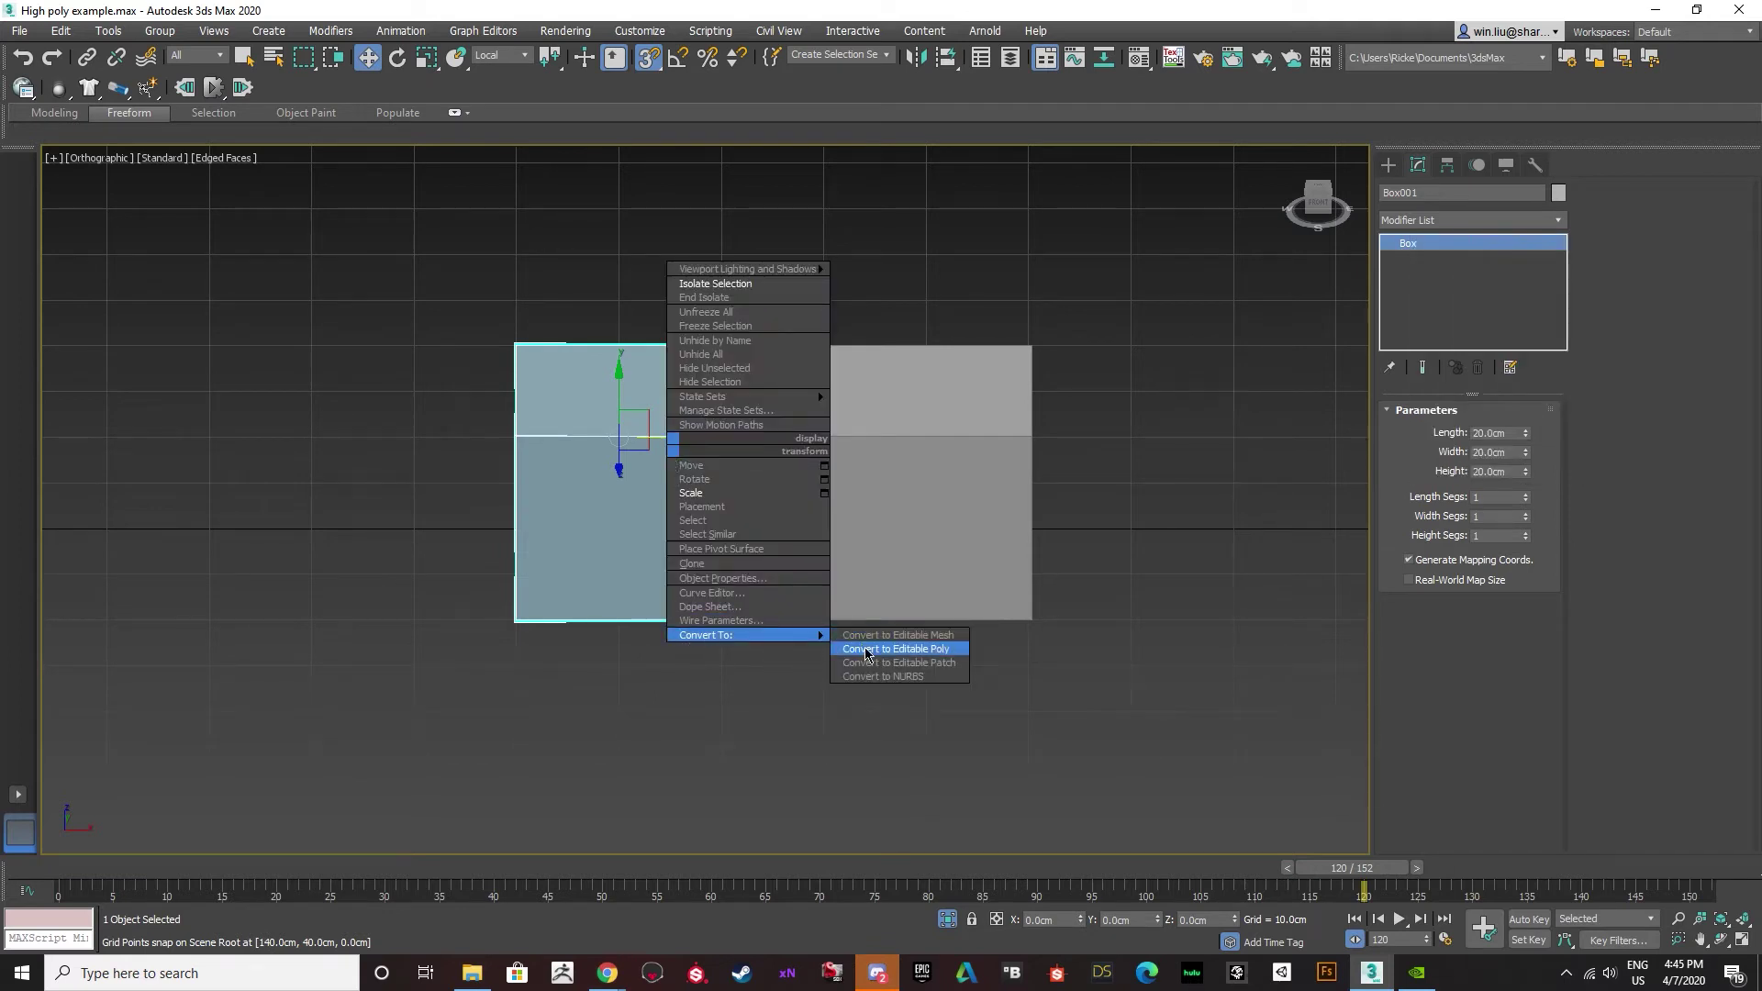
{"action": "left_click", "coordinate": [866, 651]}
{"action": "left_click", "coordinate": [898, 570]}
{"action": "right_click", "coordinate": [898, 564]}
{"action": "mouse_move", "coordinate": [1029, 761]}
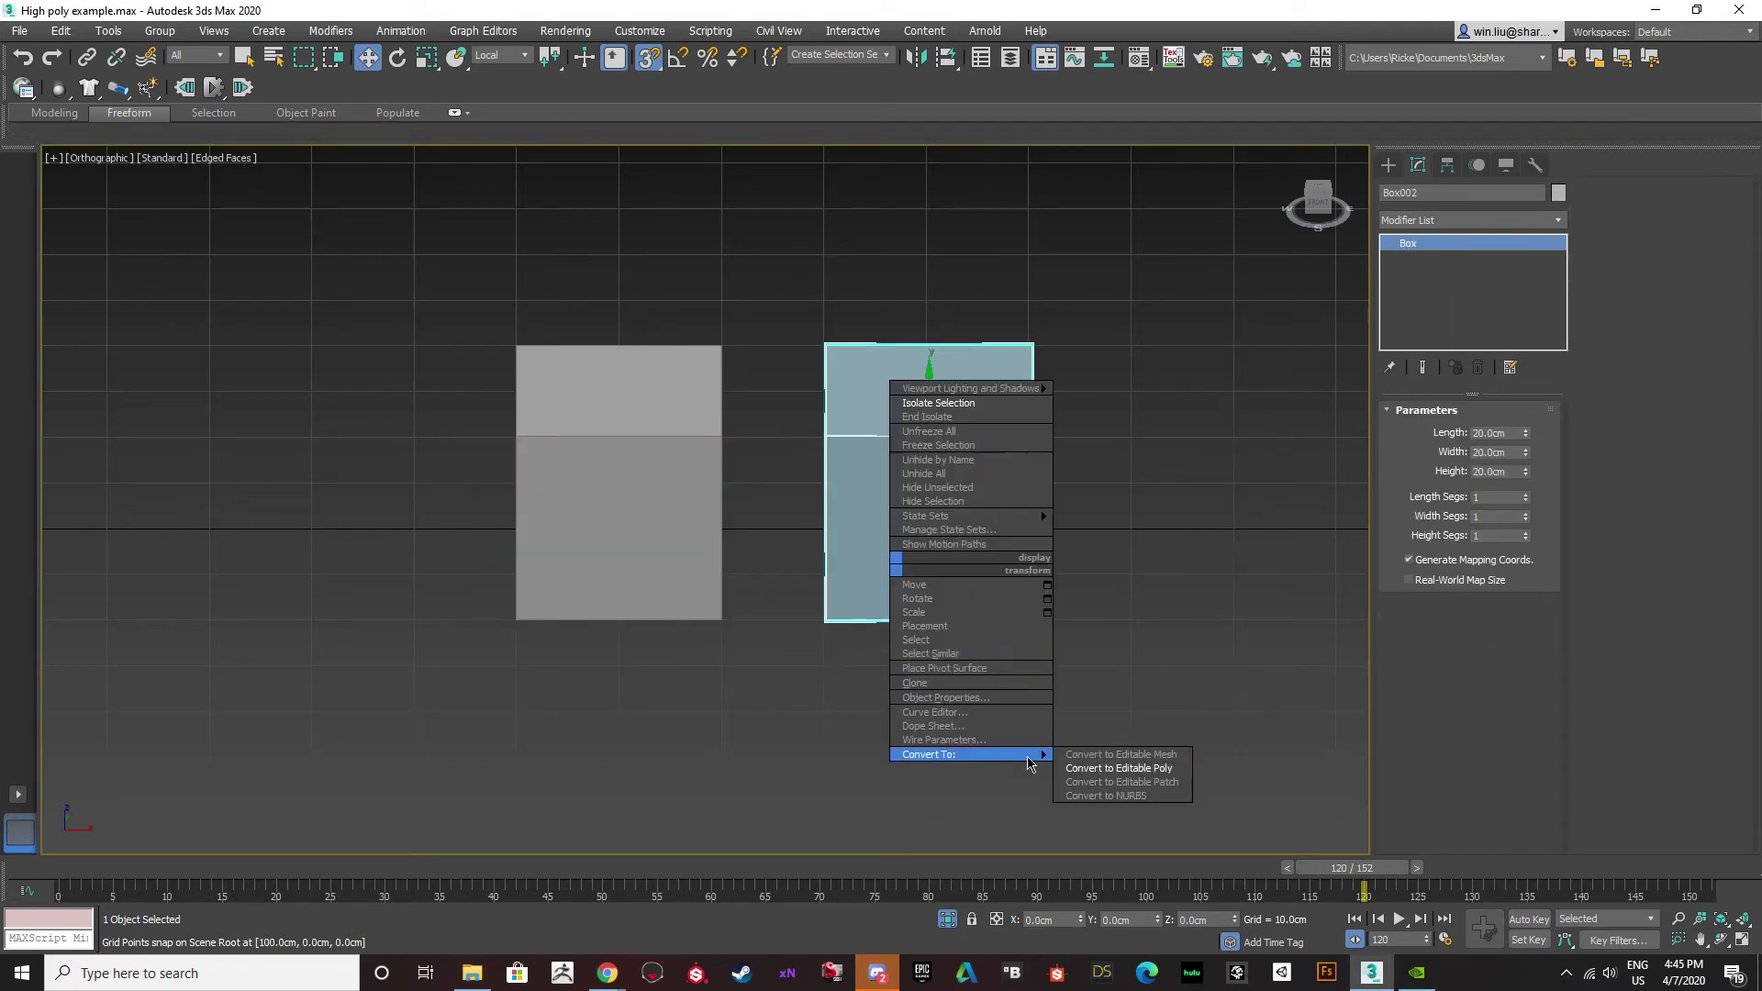
{"action": "left_click", "coordinate": [1118, 769]}
On the cloned cube, connect the ring of widthwise edges with 2 segments and a pinch of 69.
{"action": "left_click", "coordinate": [1445, 432]}
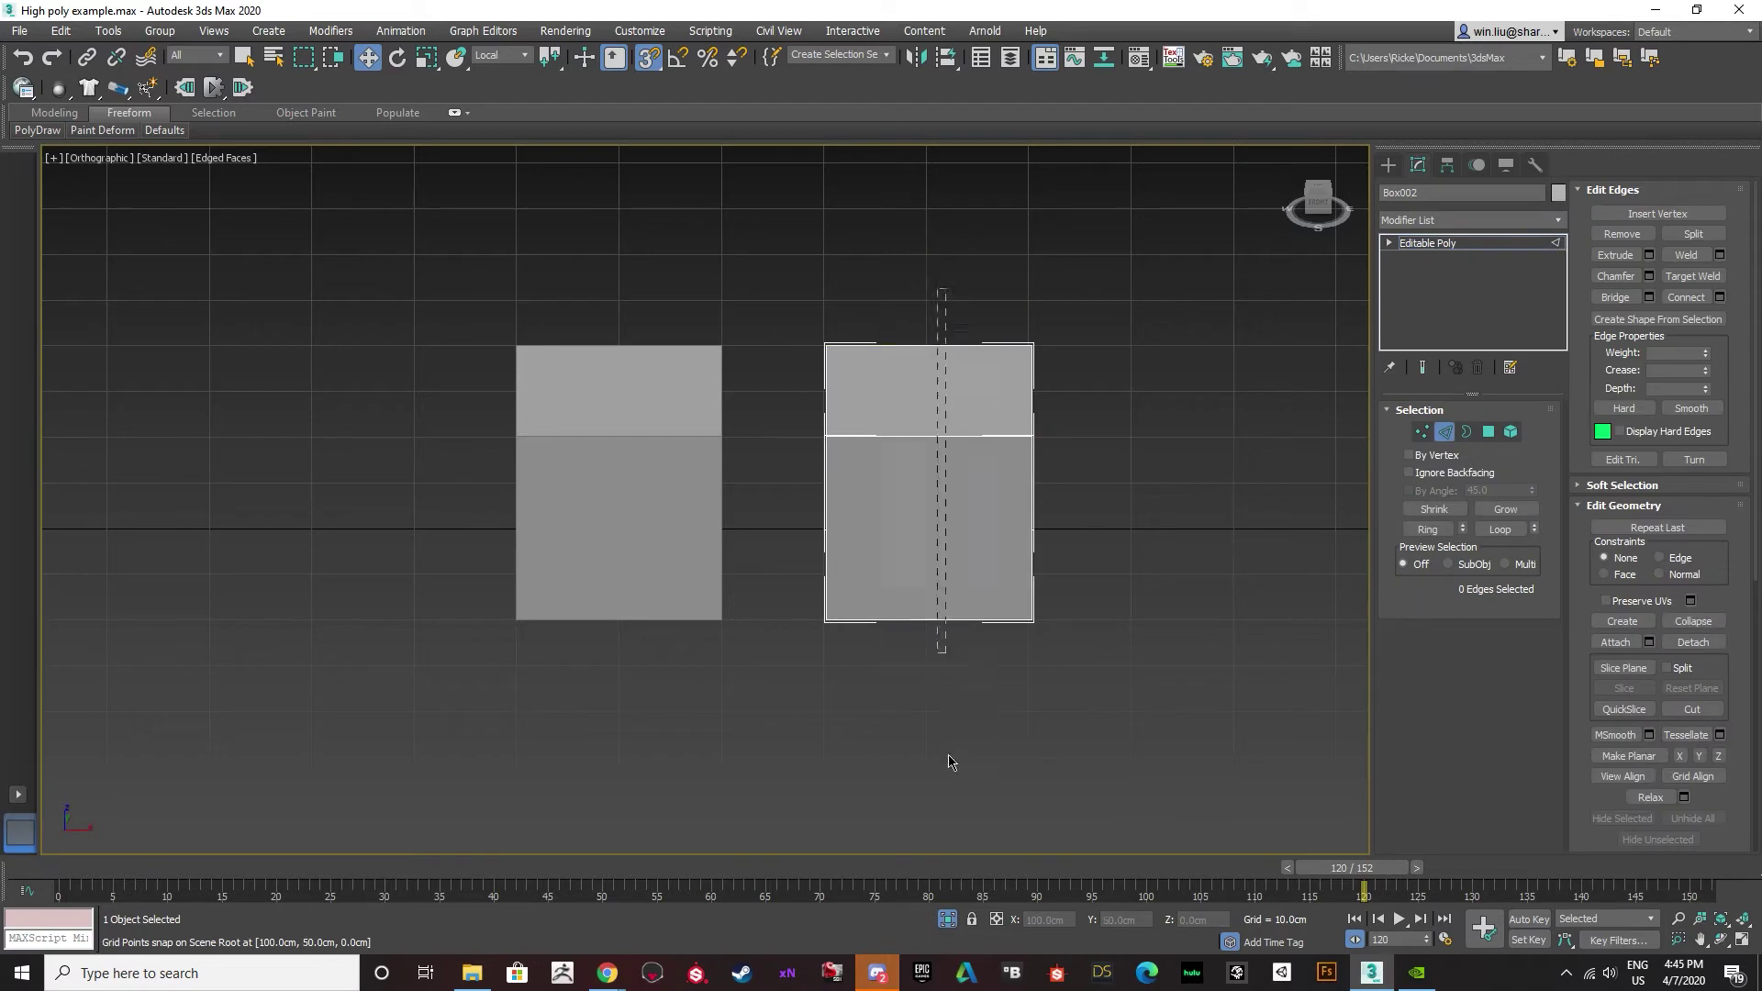
{"action": "double_click", "coordinate": [929, 346]}
{"action": "left_click", "coordinate": [1722, 297]}
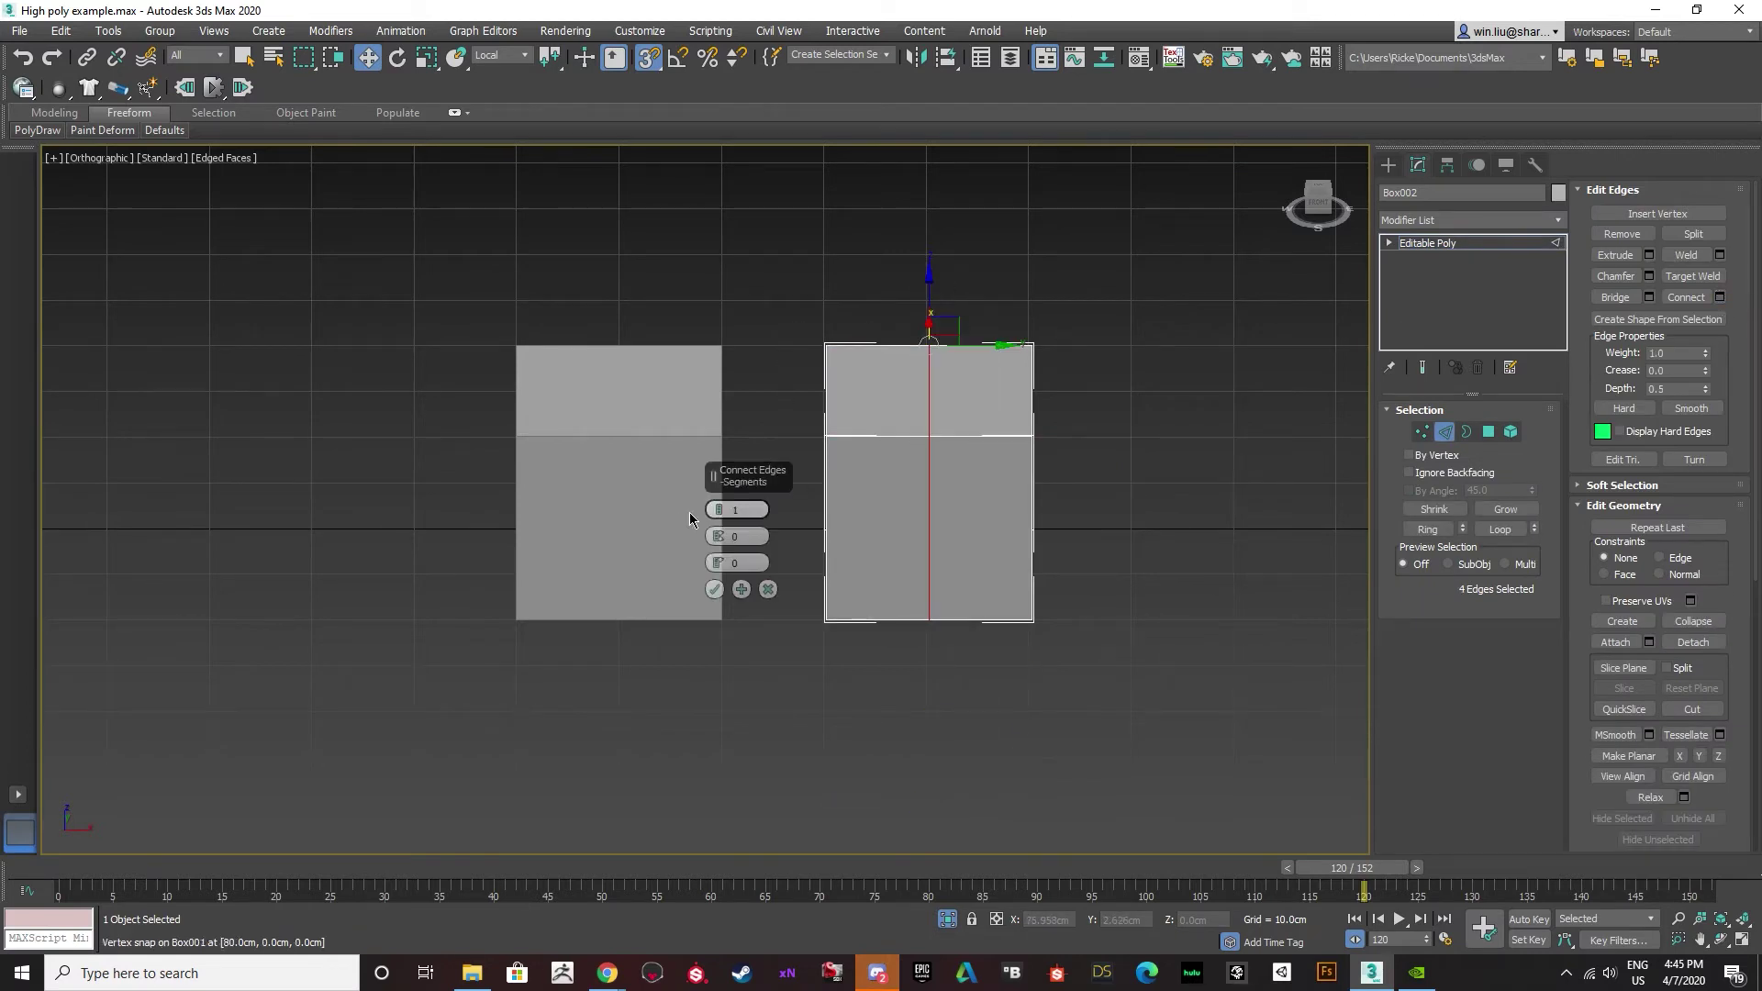
{"action": "left_click_drag", "start_coordinate": [720, 509], "coordinate": [665, 275]}
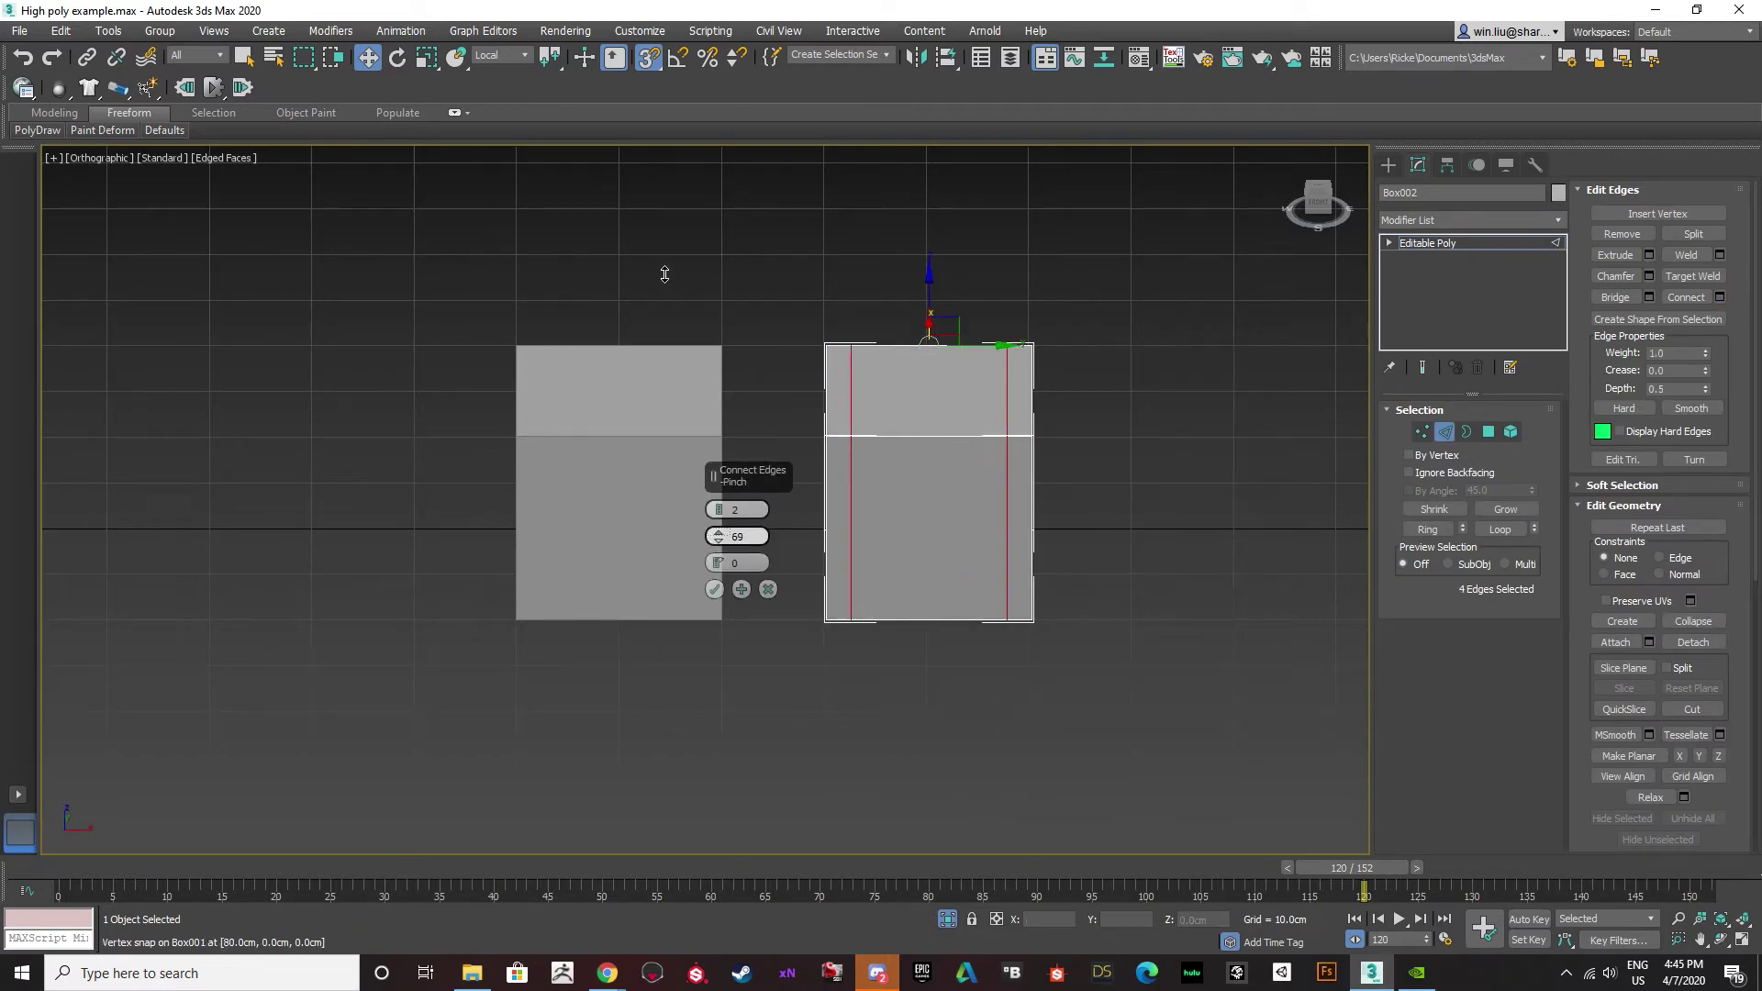
{"action": "left_click", "coordinate": [715, 590]}
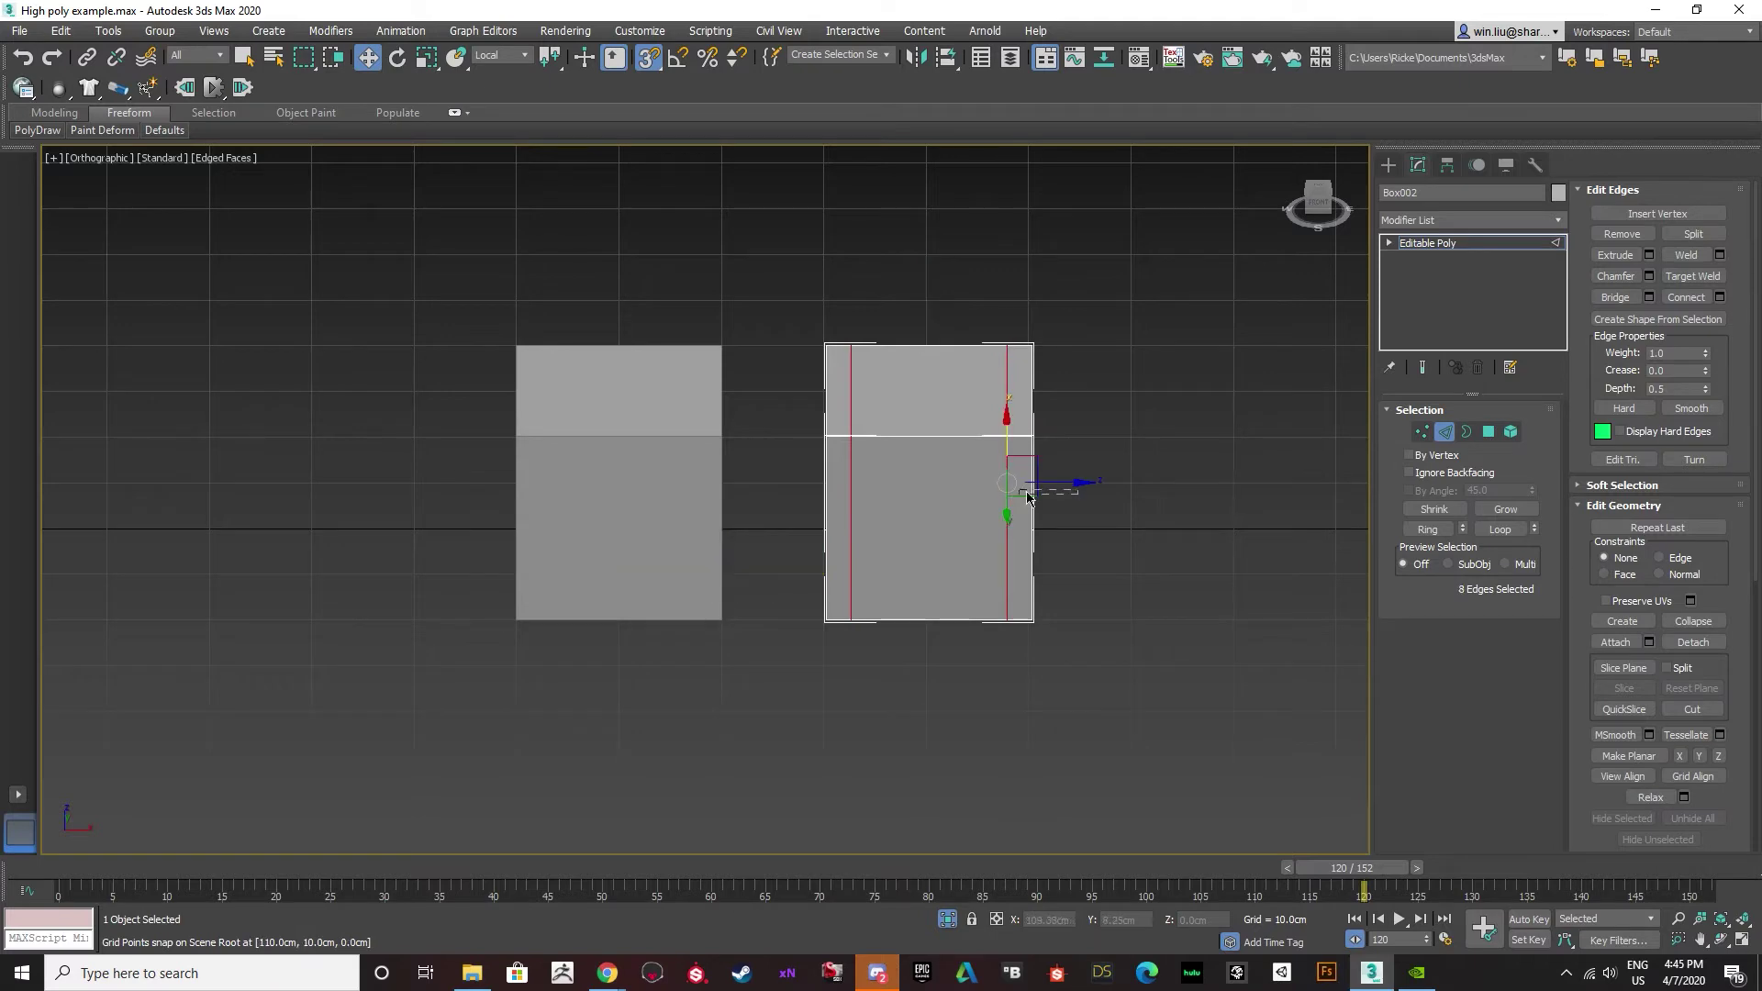
Select the cloned cube's ring of vertical edges and connect it with 2 segments and a pinch of 69.
{"action": "left_click", "coordinate": [1030, 486]}
{"action": "middle_click_drag", "start_coordinate": [1030, 487], "coordinate": [1519, 489], "text": "alt"}
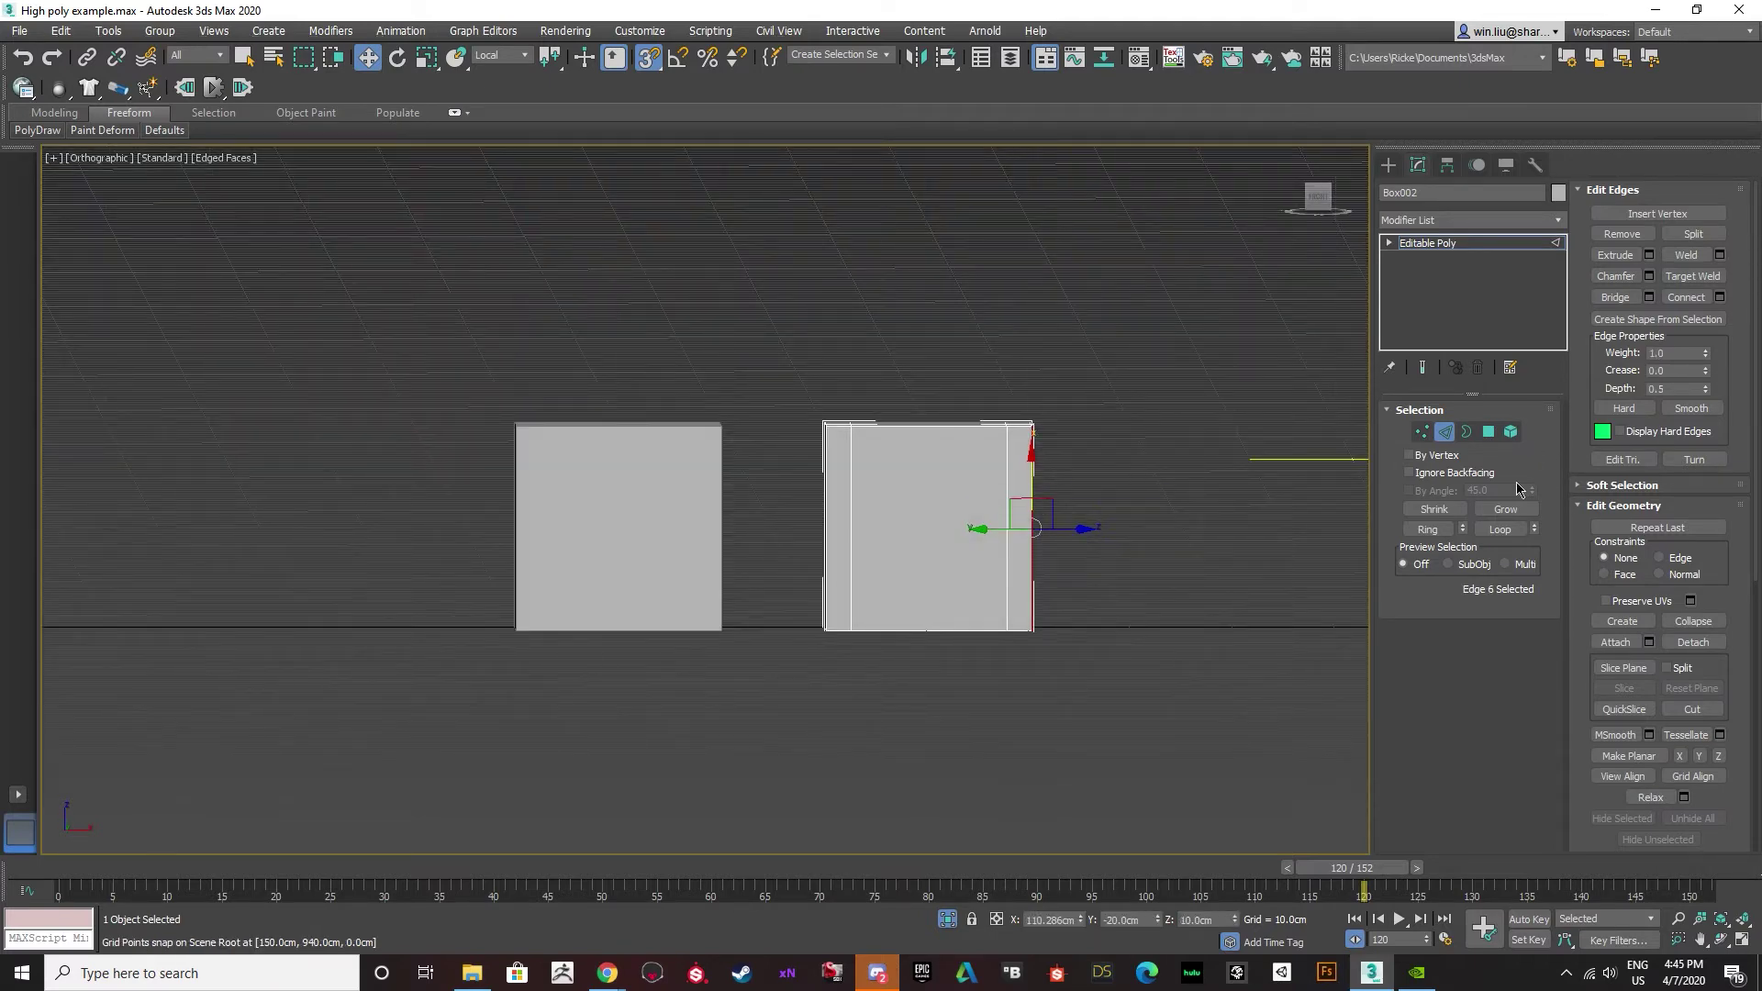
{"action": "left_click", "coordinate": [1449, 530]}
{"action": "left_click", "coordinate": [1720, 297]}
{"action": "middle_click_drag", "start_coordinate": [1232, 484], "coordinate": [1028, 537], "text": "alt"}
{"action": "left_click", "coordinate": [715, 589]}
Connect the cloned cube's ring of depth edges with 2 segments and a pinch of 69, and leave edge editing.
{"action": "middle_click_drag", "start_coordinate": [725, 597], "coordinate": [918, 569], "text": "alt"}
{"action": "left_click", "coordinate": [831, 441]}
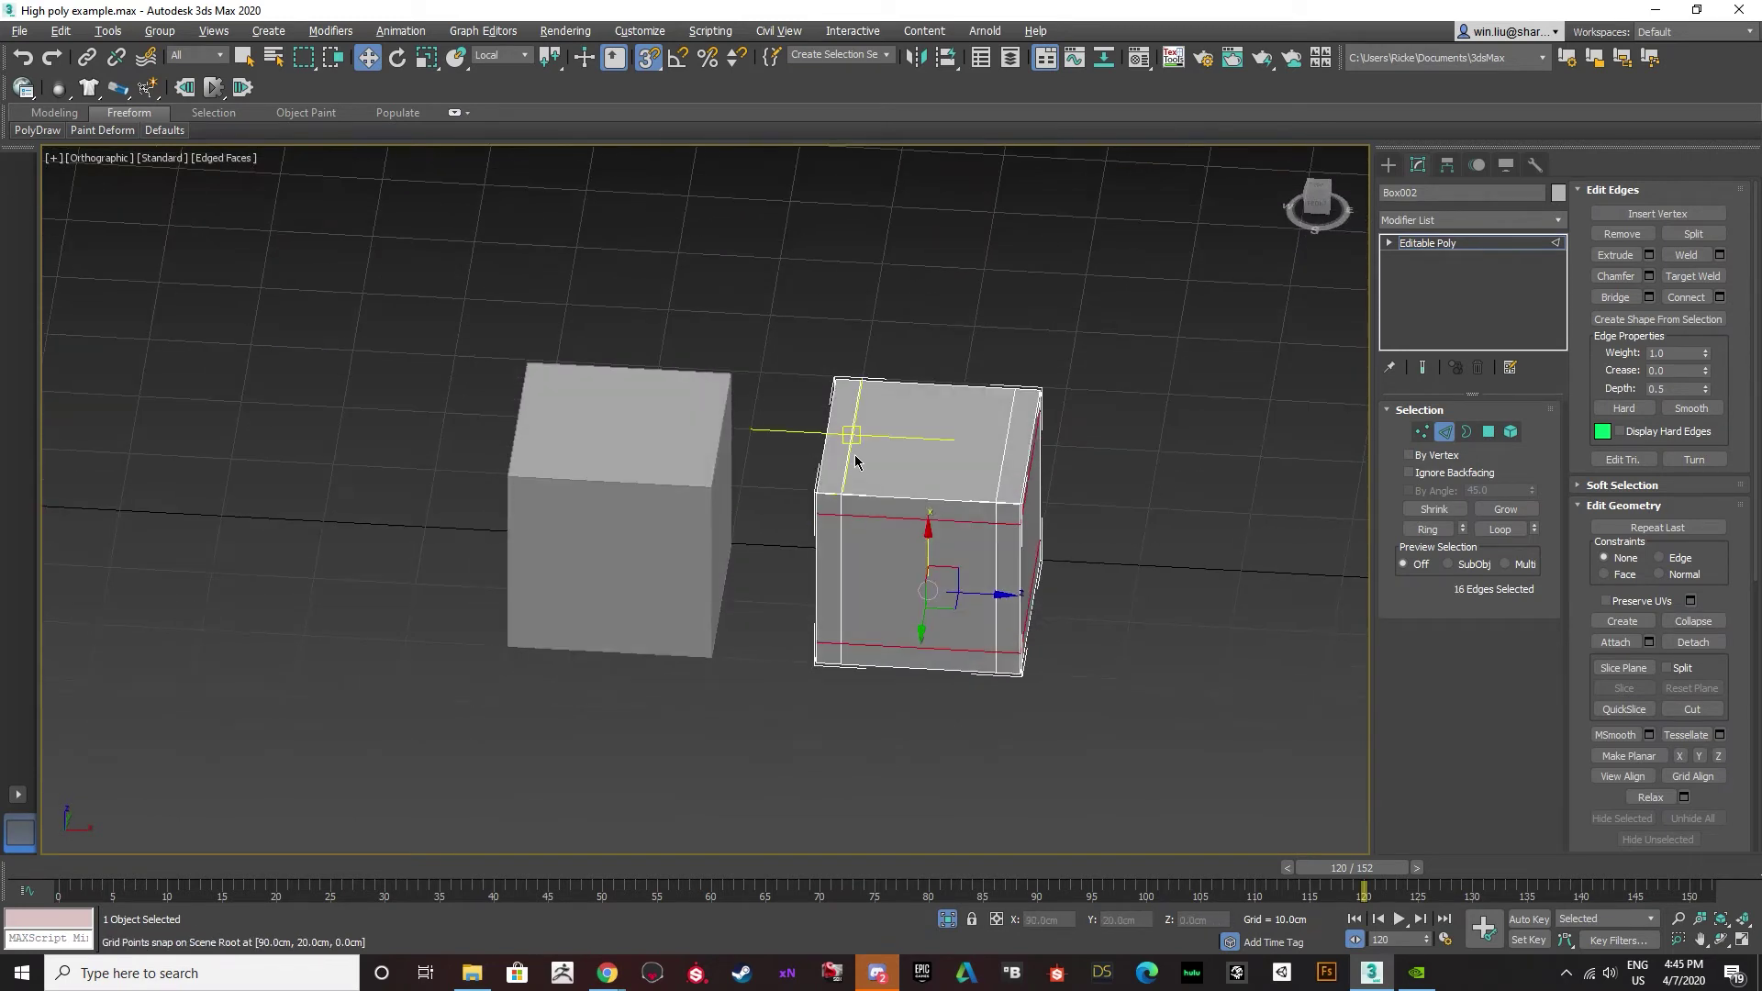
{"action": "left_click", "coordinate": [1428, 532]}
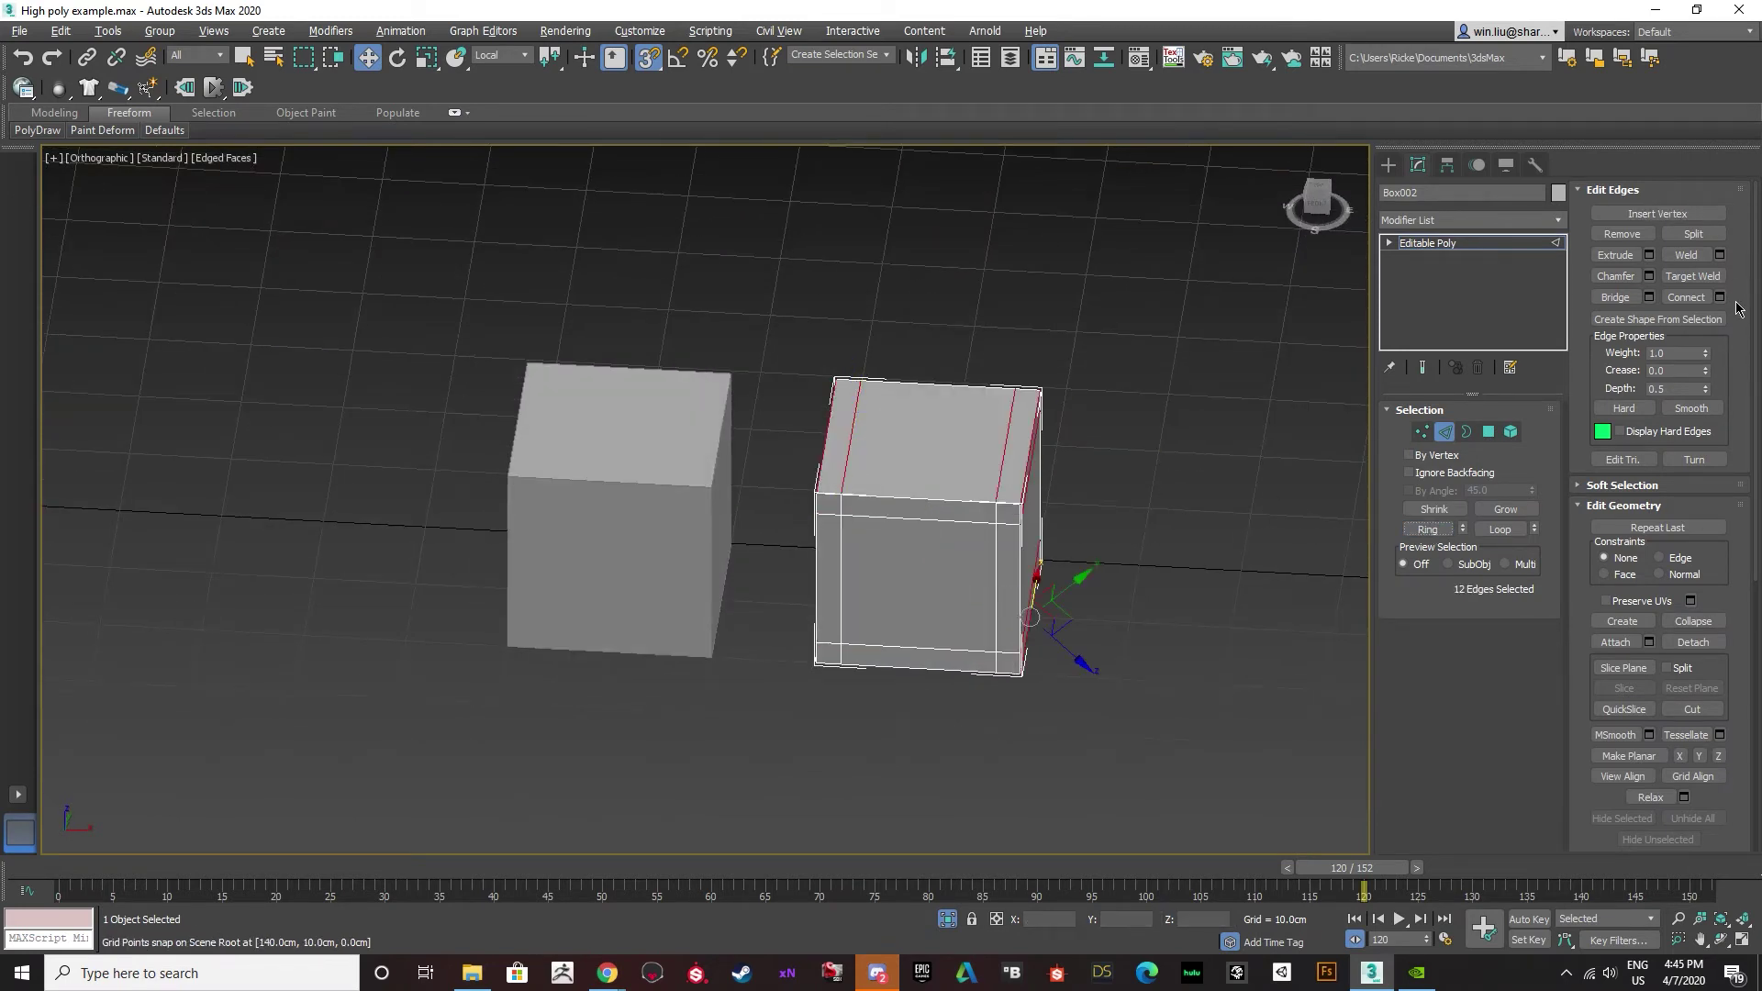
{"action": "left_click", "coordinate": [1721, 299]}
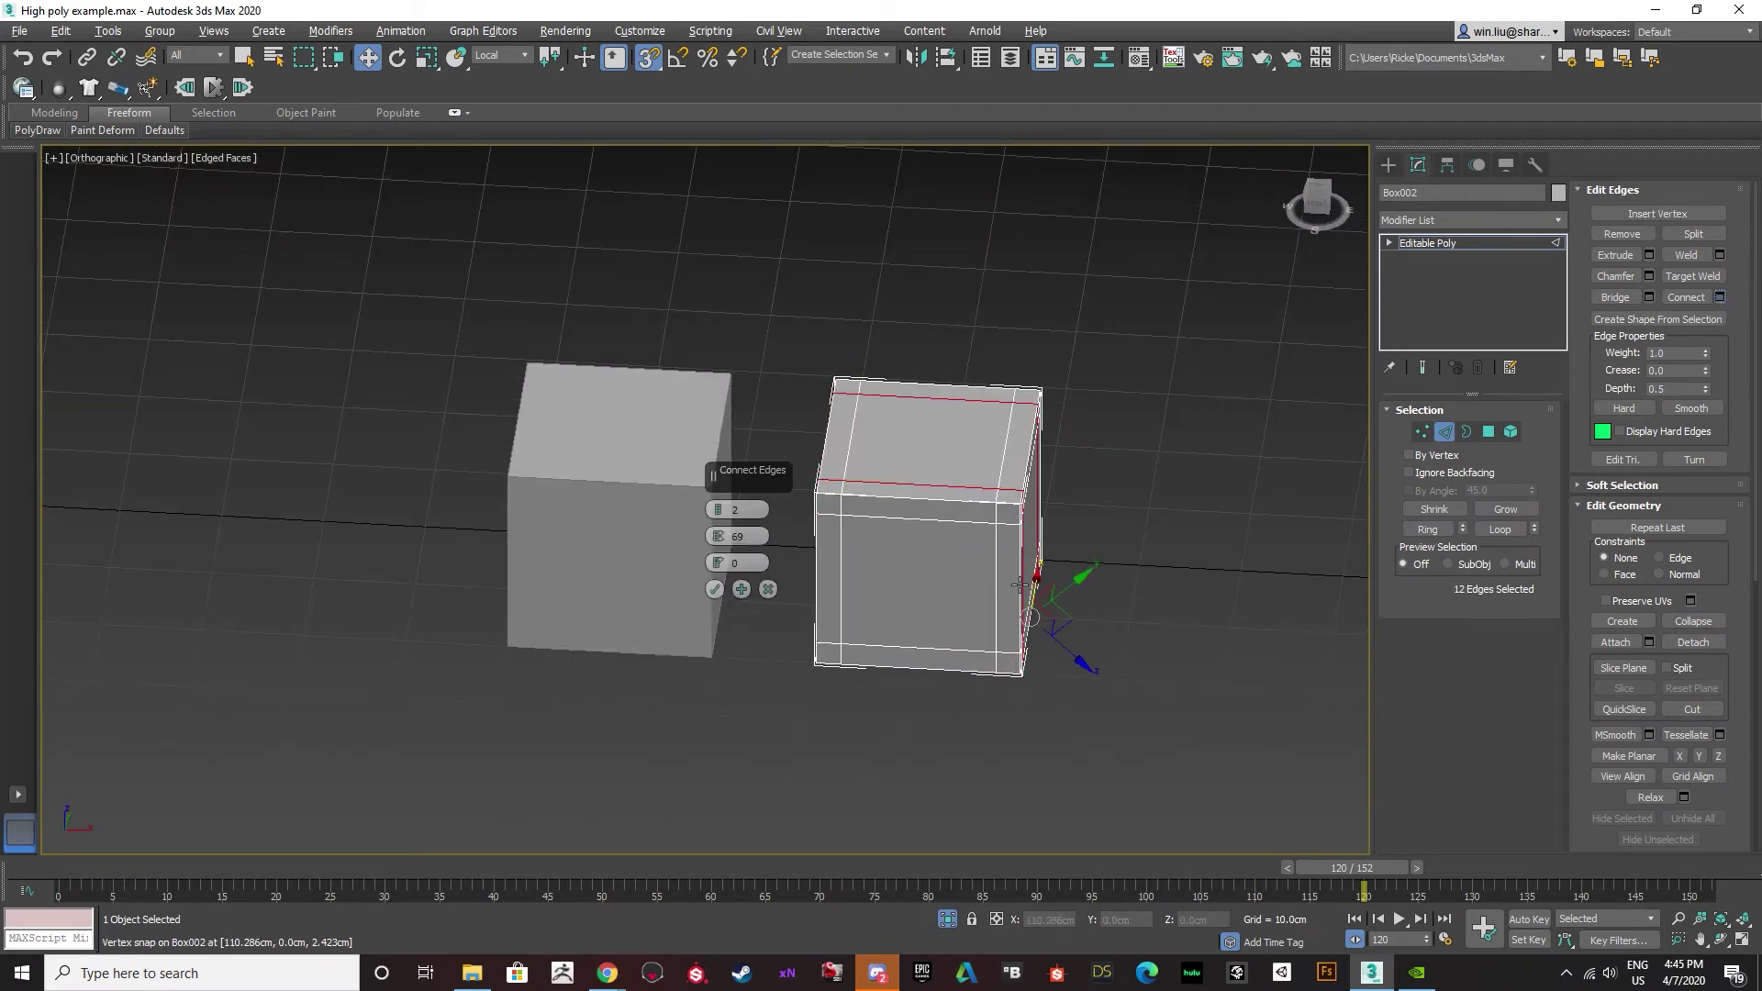
{"action": "left_click", "coordinate": [715, 590]}
{"action": "middle_click_drag", "start_coordinate": [725, 592], "coordinate": [857, 646], "text": "alt"}
{"action": "scroll", "coordinate": [869, 633], "scroll_direction": "up", "scroll_amount": 5}
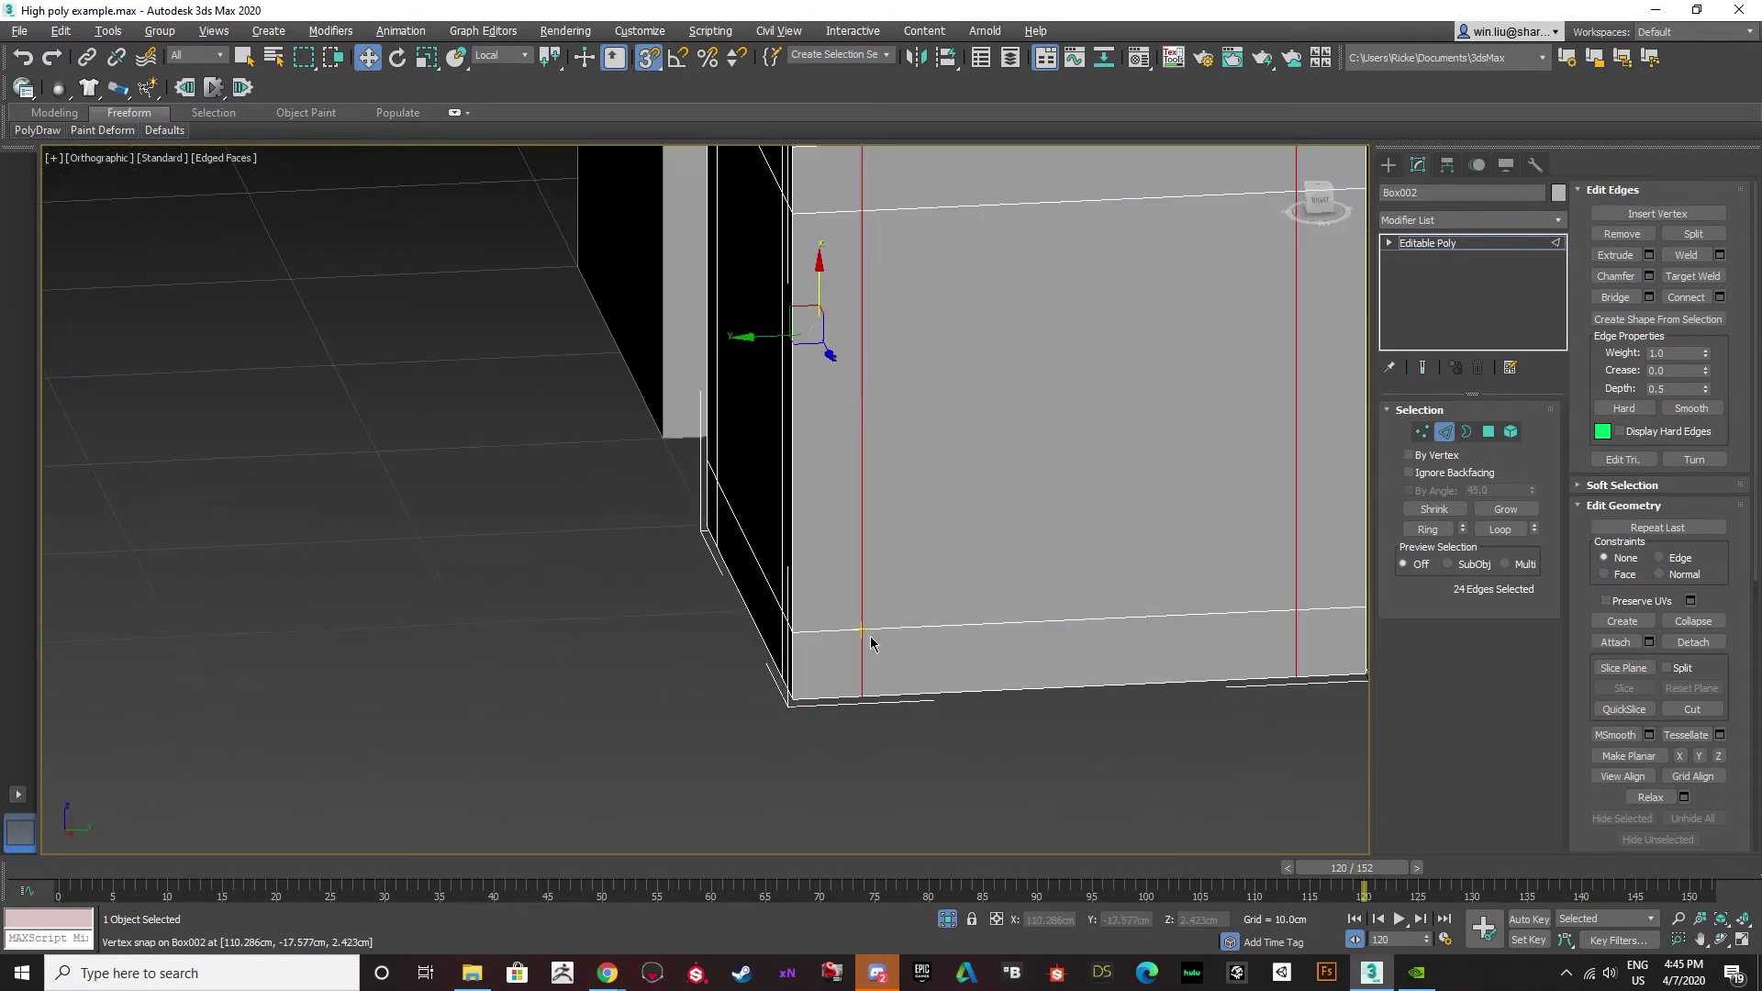
{"action": "scroll", "coordinate": [821, 630], "scroll_direction": "down", "scroll_amount": 8}
{"action": "middle_click_drag", "start_coordinate": [826, 551], "coordinate": [1076, 526], "text": "alt"}
{"action": "key", "text": "2"}
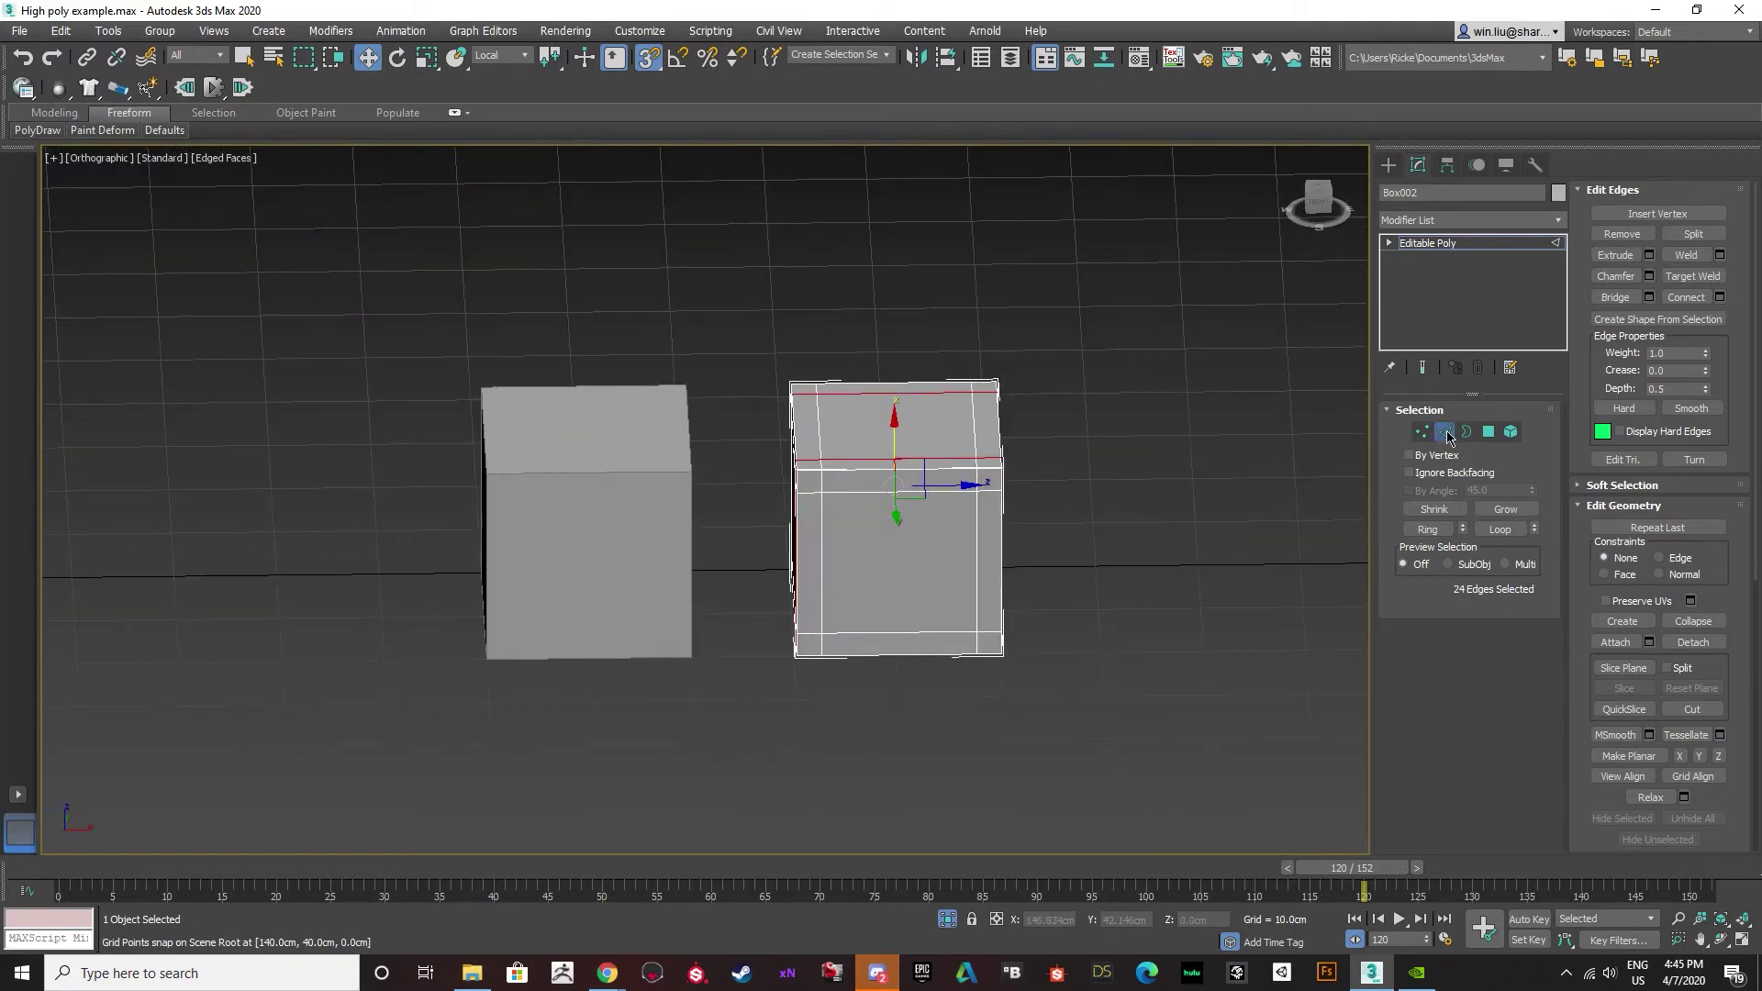
On the original cube, connect the ring of widthwise edges with 2 segments and a pinch of 96.
{"action": "left_click", "coordinate": [613, 468]}
{"action": "key", "text": "2"}
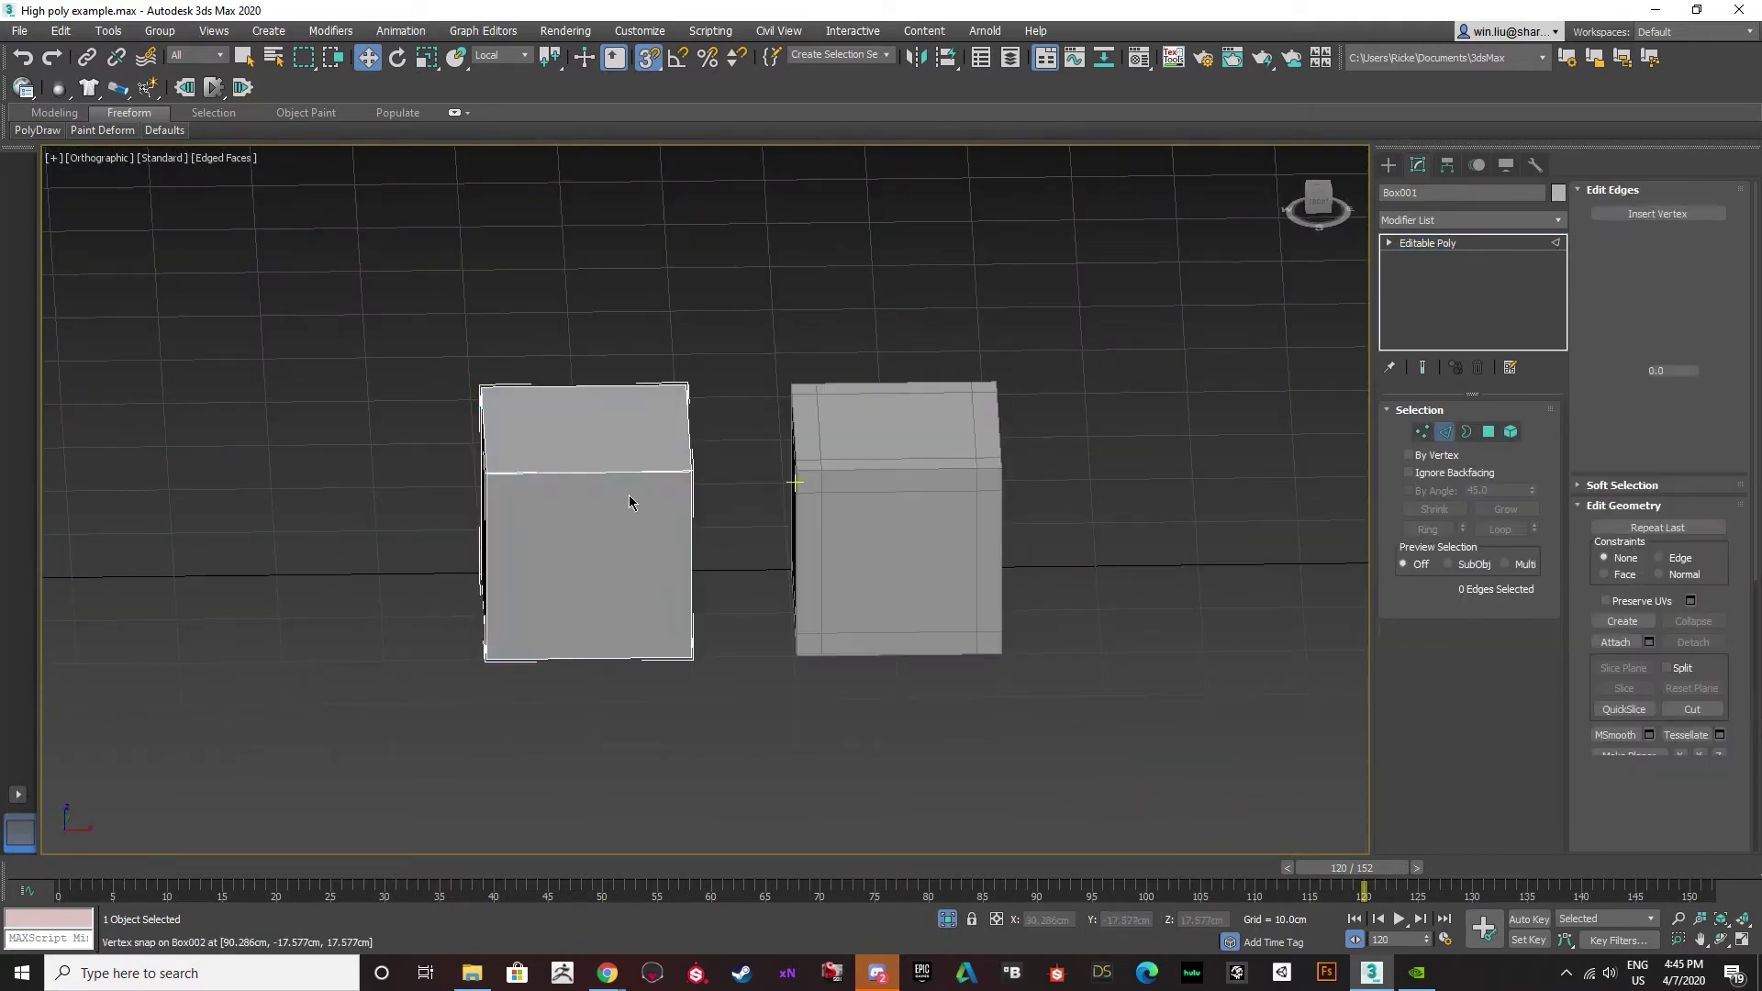
{"action": "left_click", "coordinate": [580, 474]}
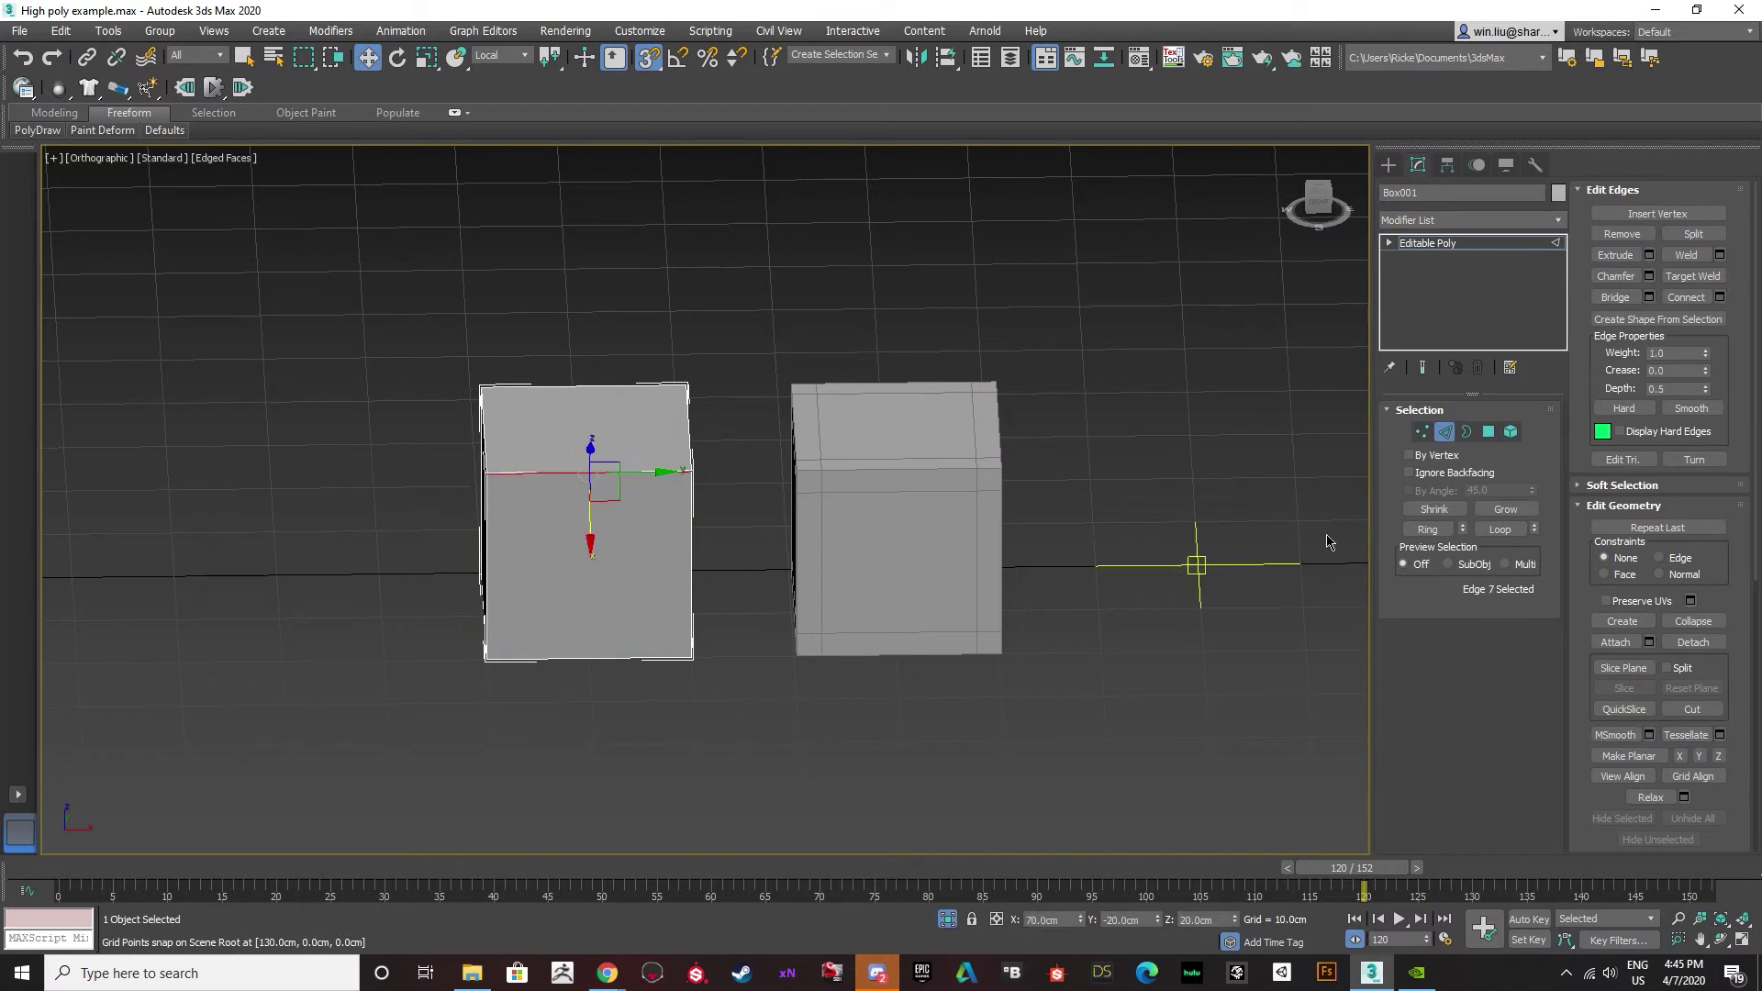
{"action": "left_click", "coordinate": [1428, 529]}
{"action": "left_click", "coordinate": [1716, 297]}
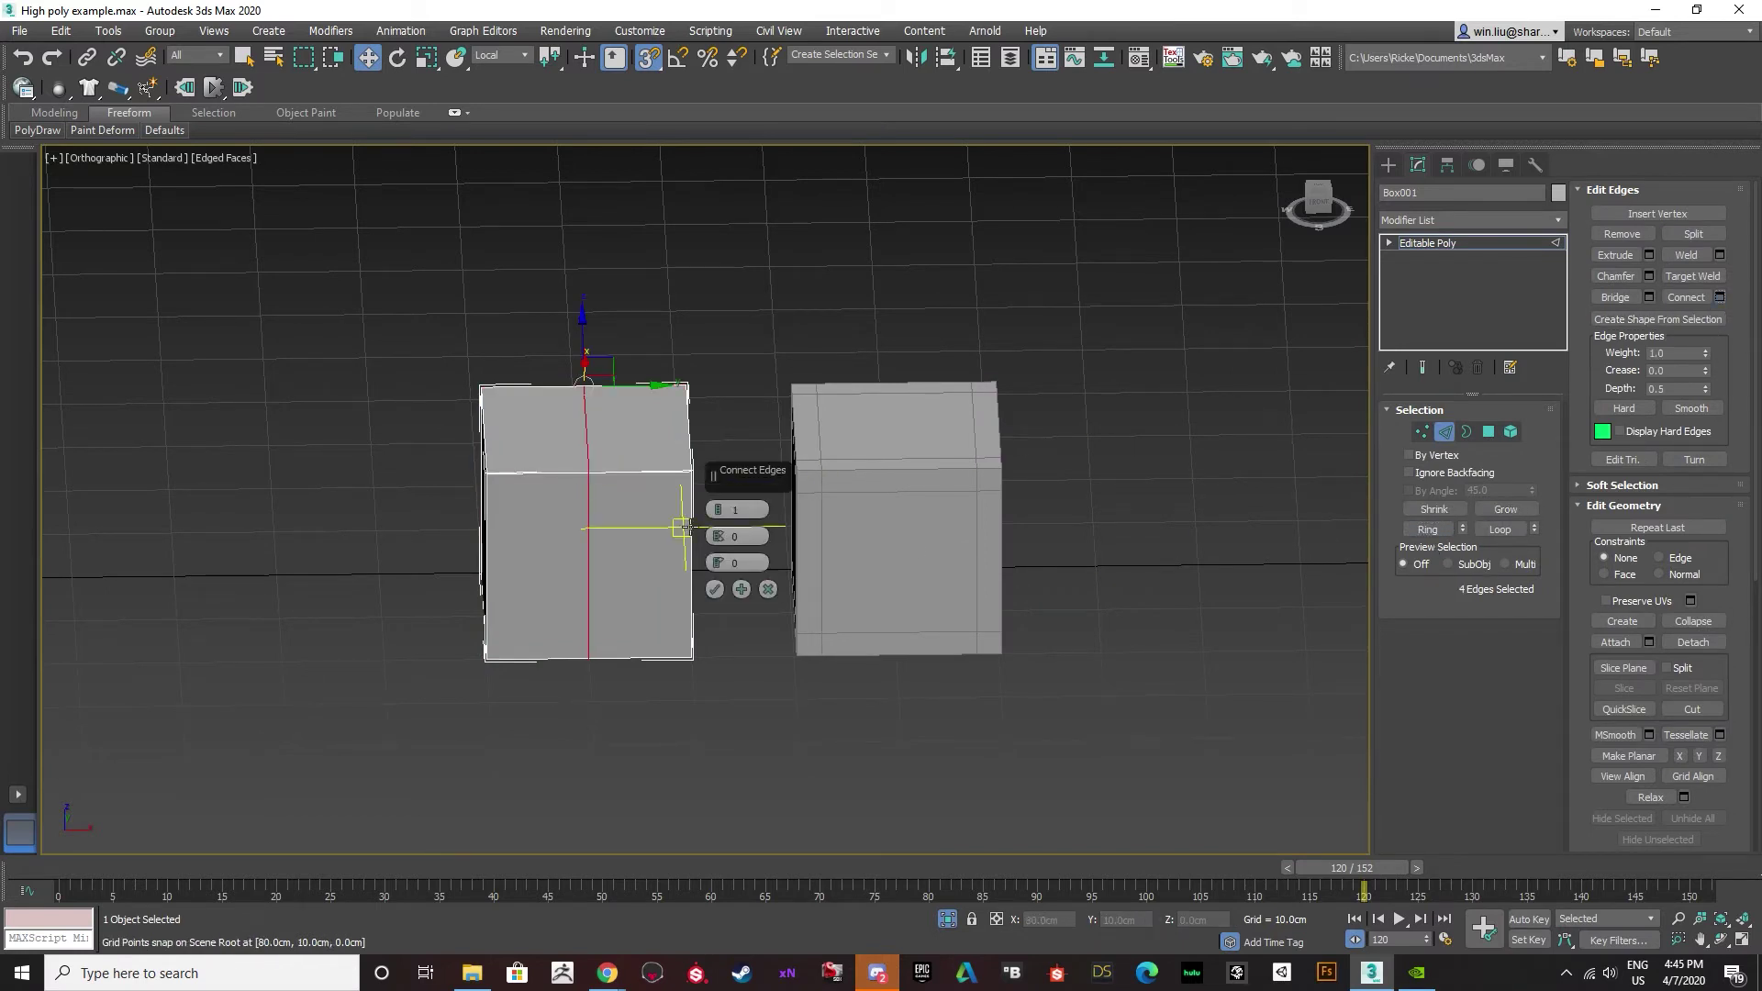
{"action": "left_click_drag", "start_coordinate": [719, 508], "coordinate": [687, 204]}
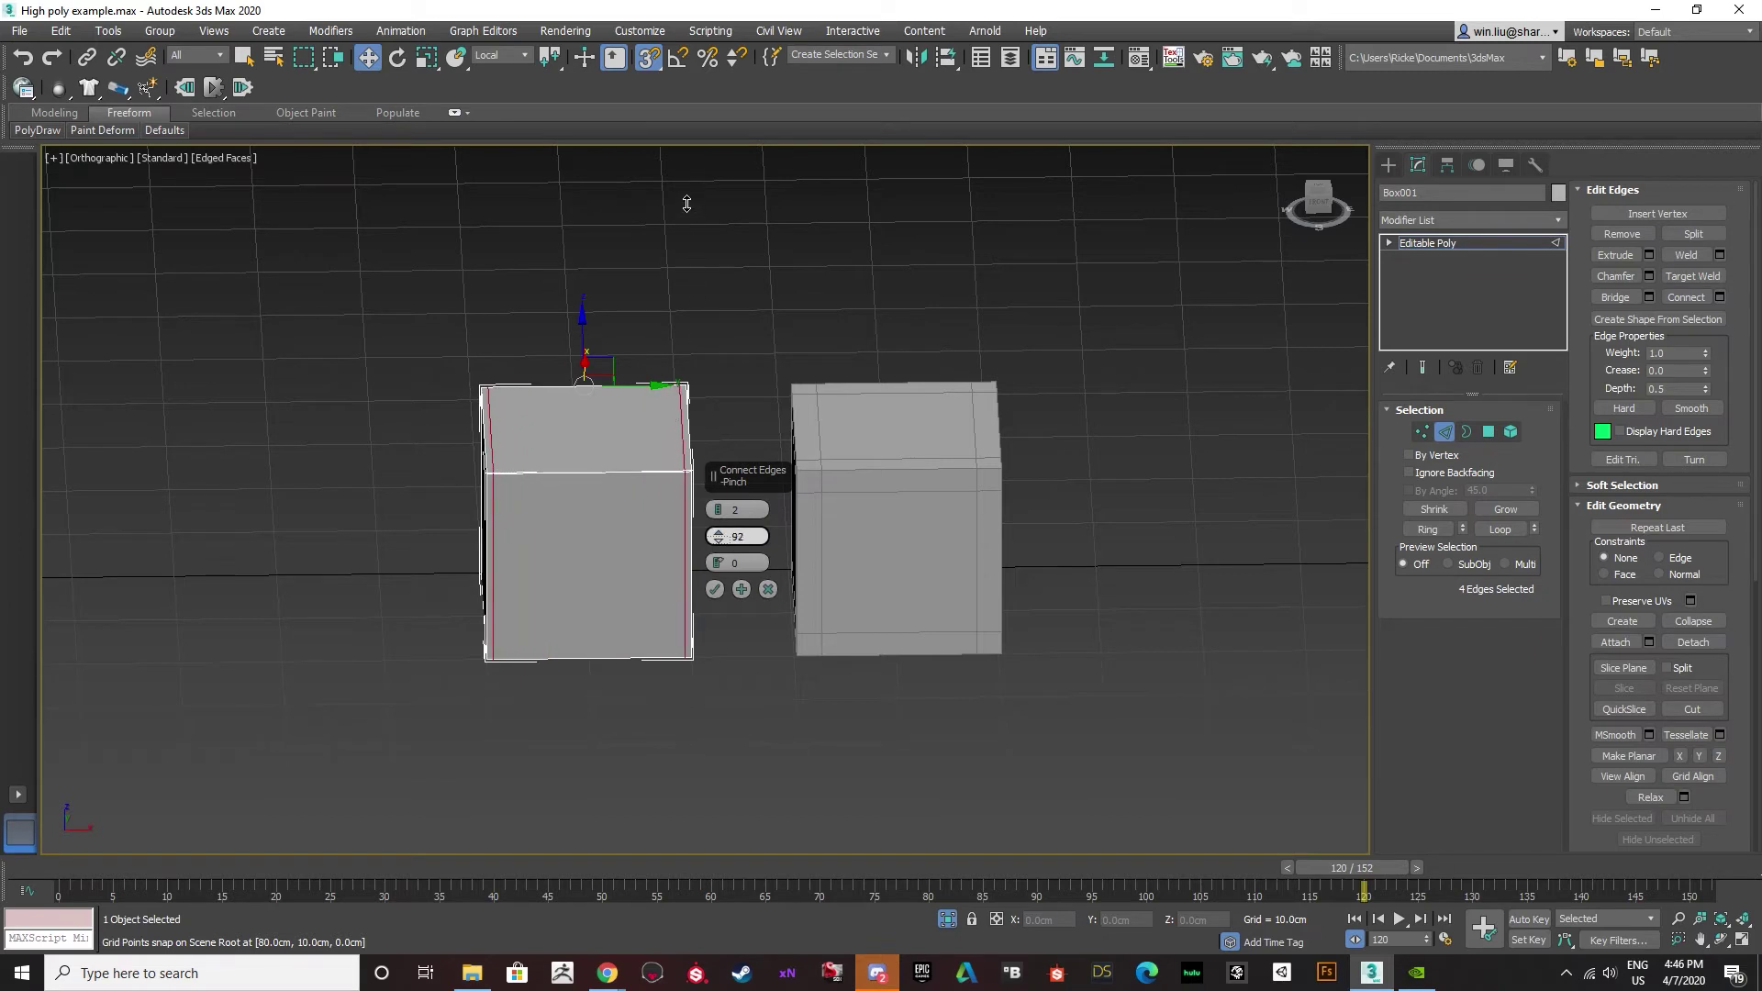
{"action": "left_click", "coordinate": [714, 589]}
Select the original cube's ring of depth edges and connect it with 2 segments and a pinch of 96.
{"action": "left_click", "coordinate": [688, 438]}
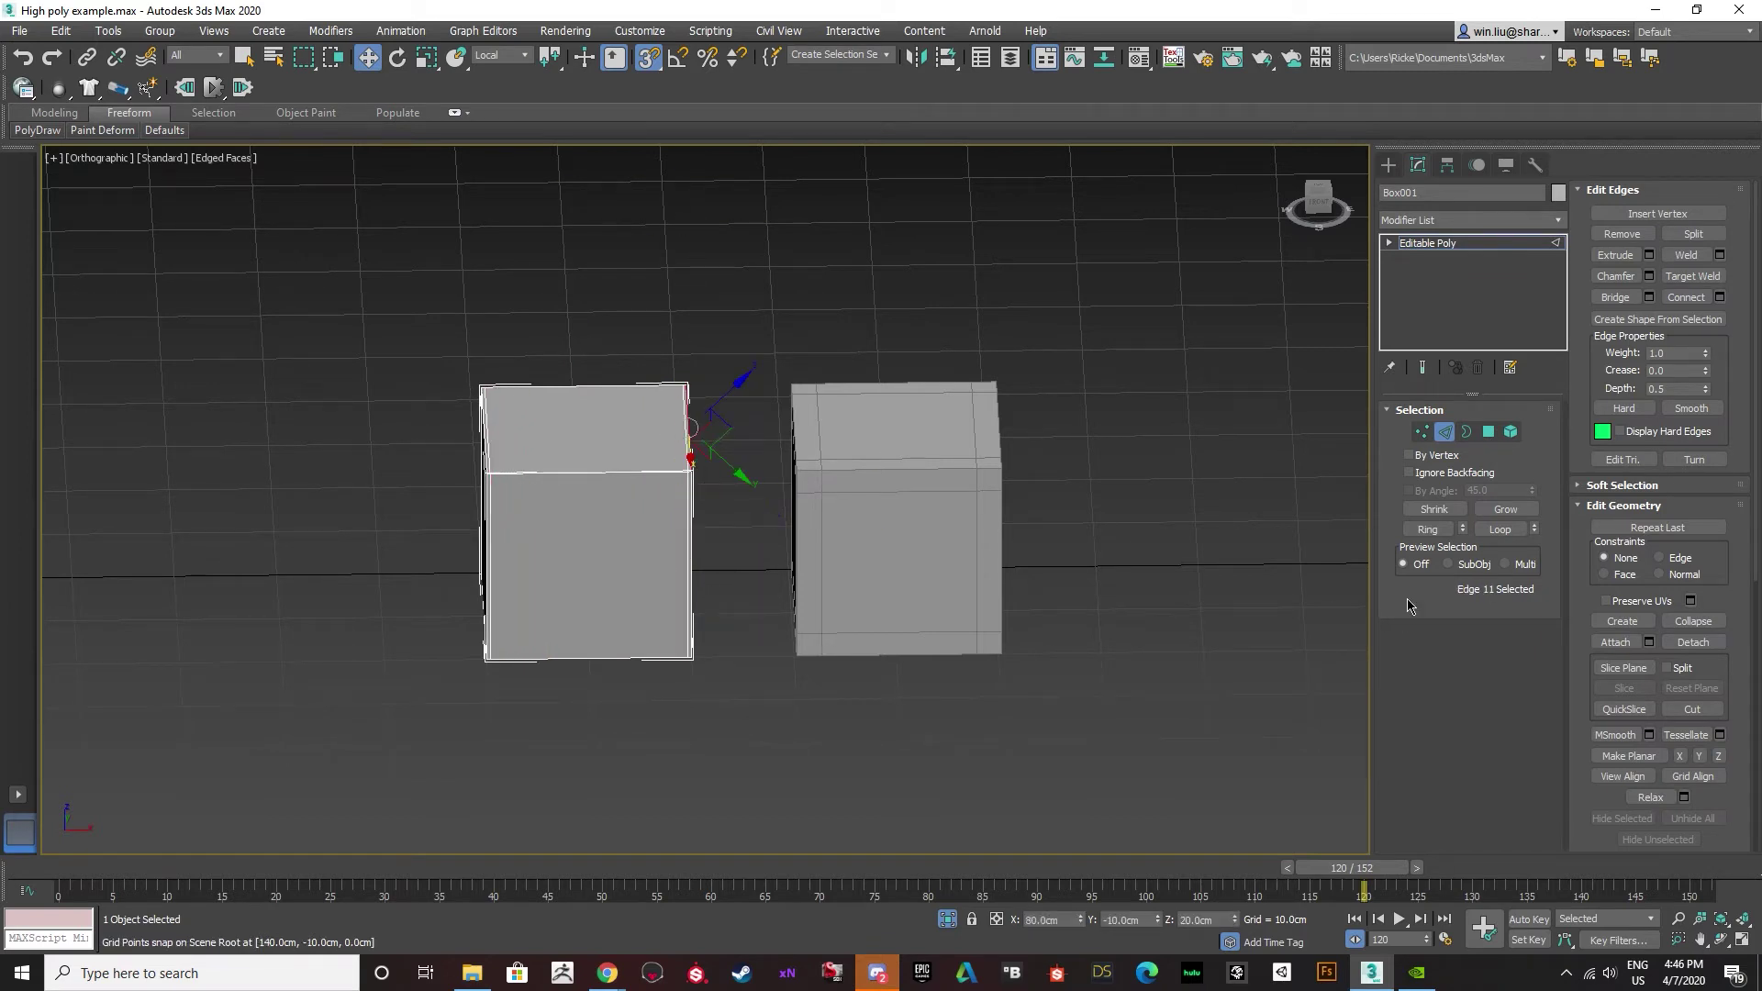
{"action": "left_click", "coordinate": [1427, 531]}
{"action": "left_click", "coordinate": [1721, 297]}
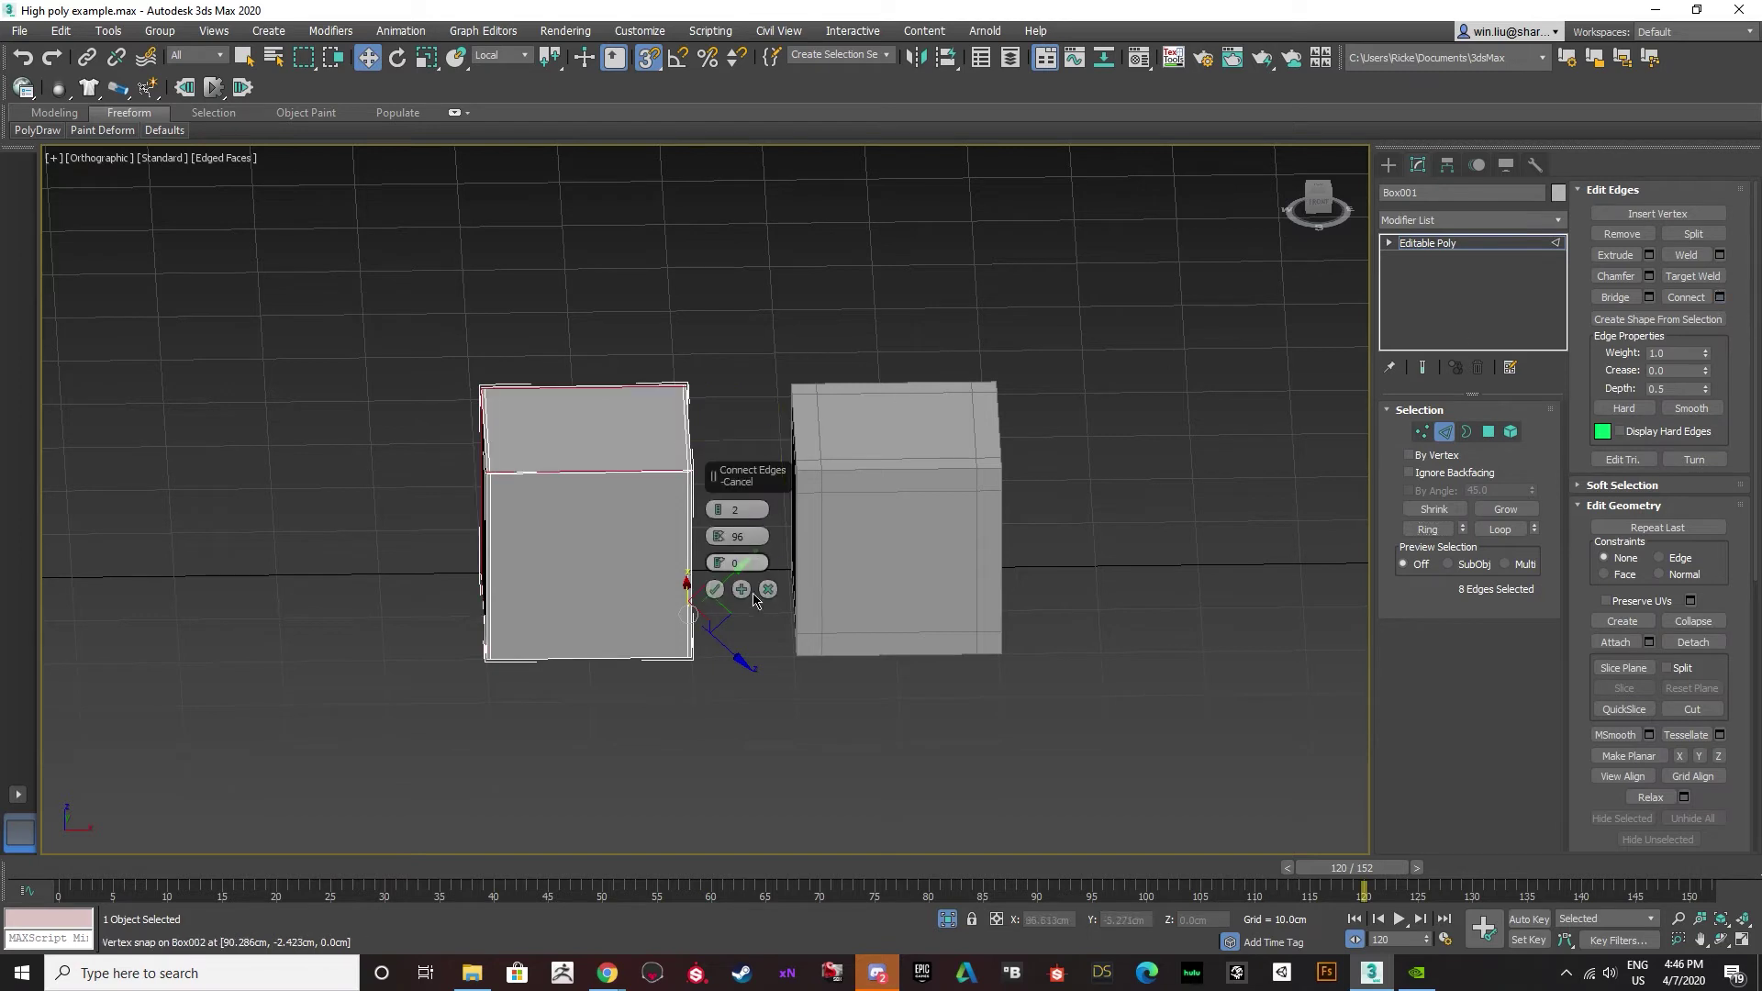
{"action": "left_click", "coordinate": [714, 590]}
On the original cube, connect the ring of vertical edges with 2 segments and a pinch of 96, and leave edge editing.
{"action": "left_click", "coordinate": [693, 588]}
{"action": "left_click", "coordinate": [1428, 529]}
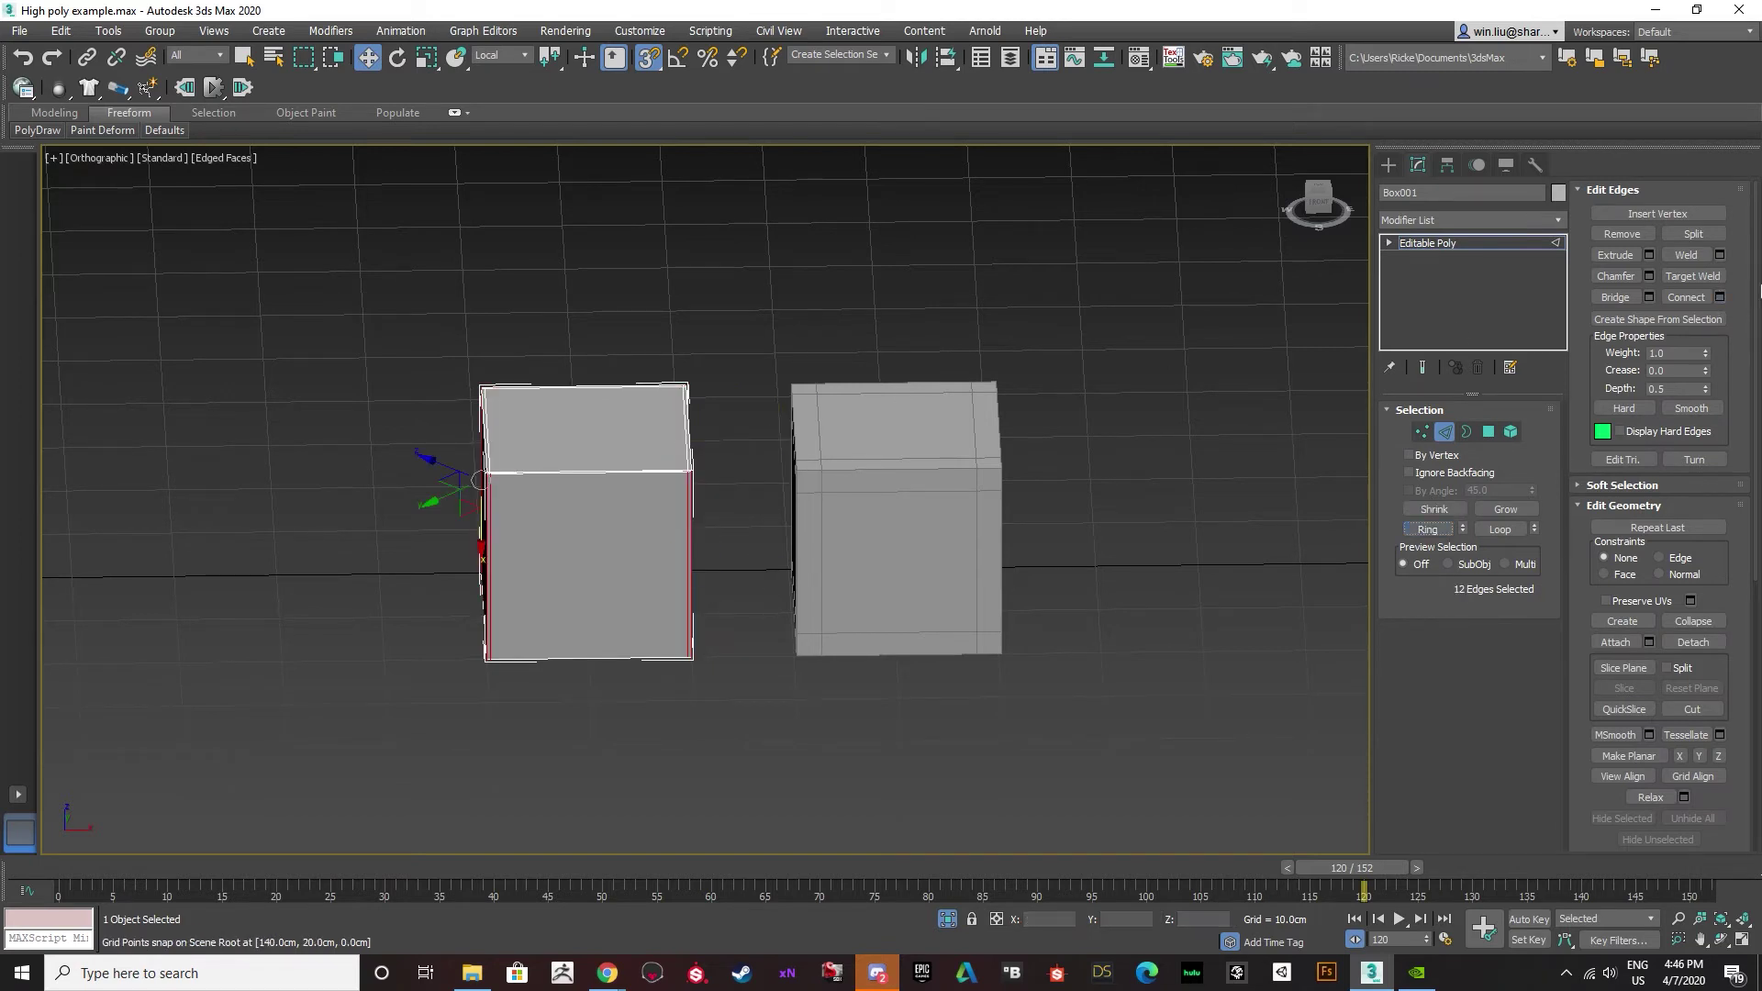
{"action": "left_click", "coordinate": [1720, 297]}
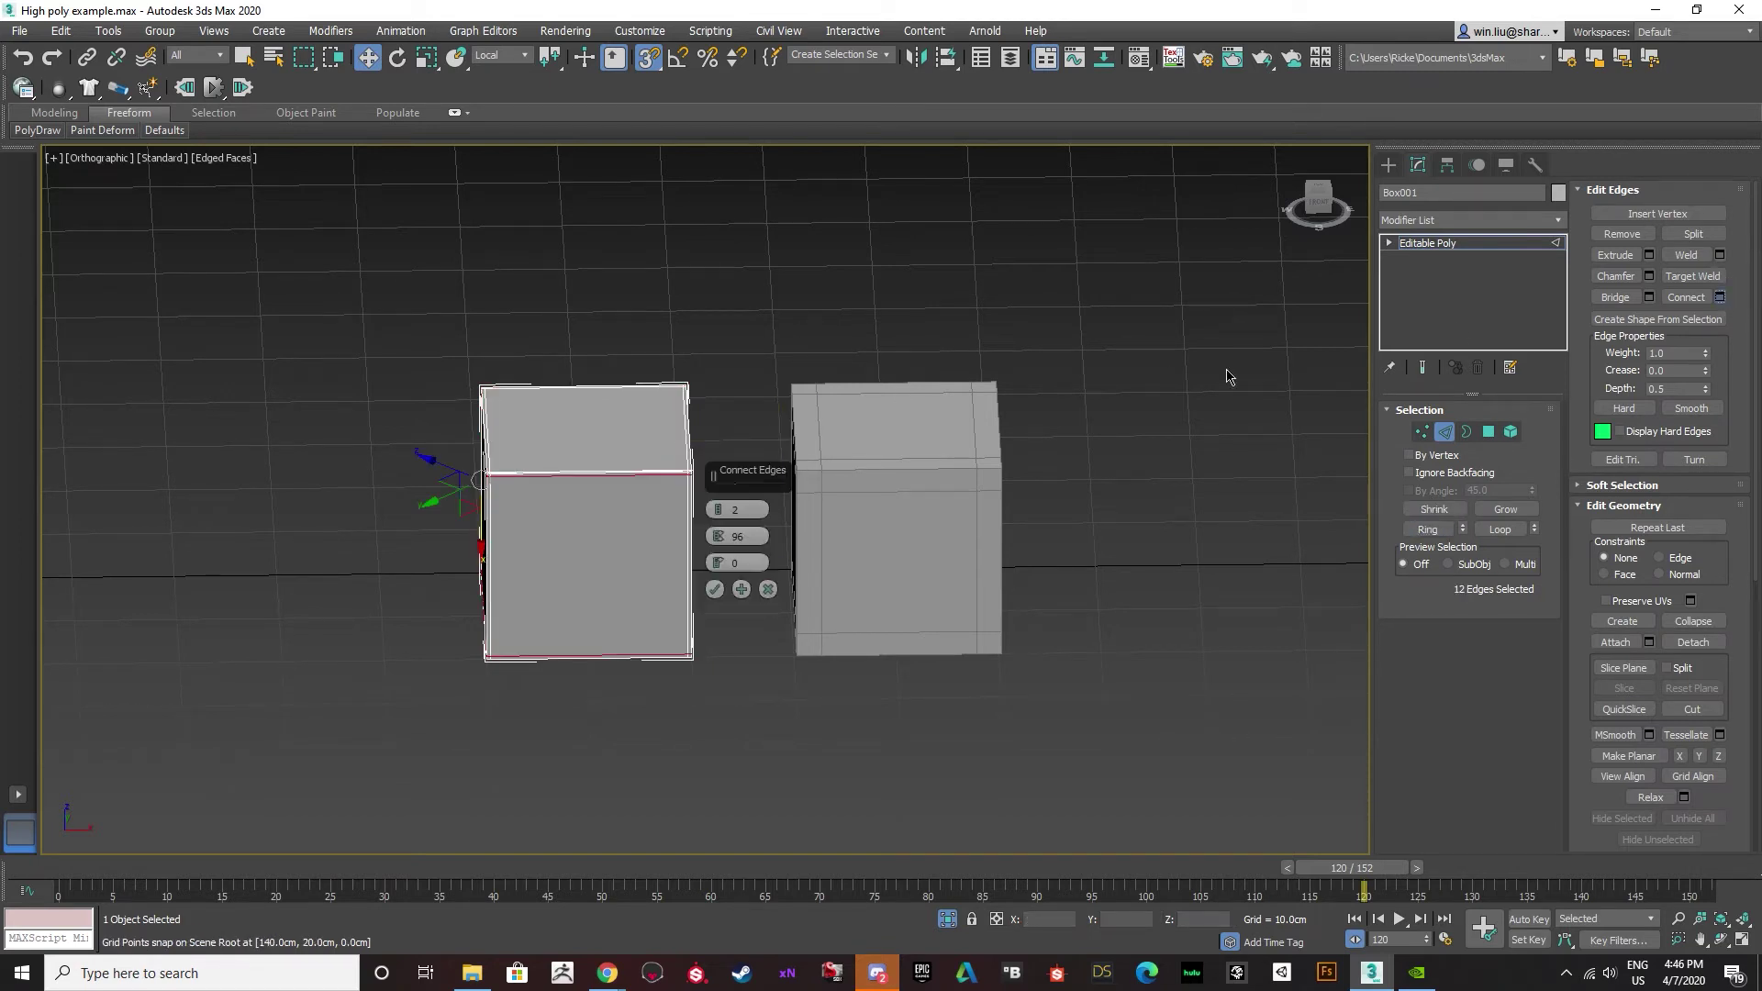
{"action": "left_click", "coordinate": [715, 590]}
{"action": "scroll", "coordinate": [693, 397], "scroll_direction": "up", "scroll_amount": 5}
{"action": "middle_click_drag", "start_coordinate": [685, 393], "coordinate": [1447, 387], "text": "alt"}
{"action": "left_click", "coordinate": [1441, 438]}
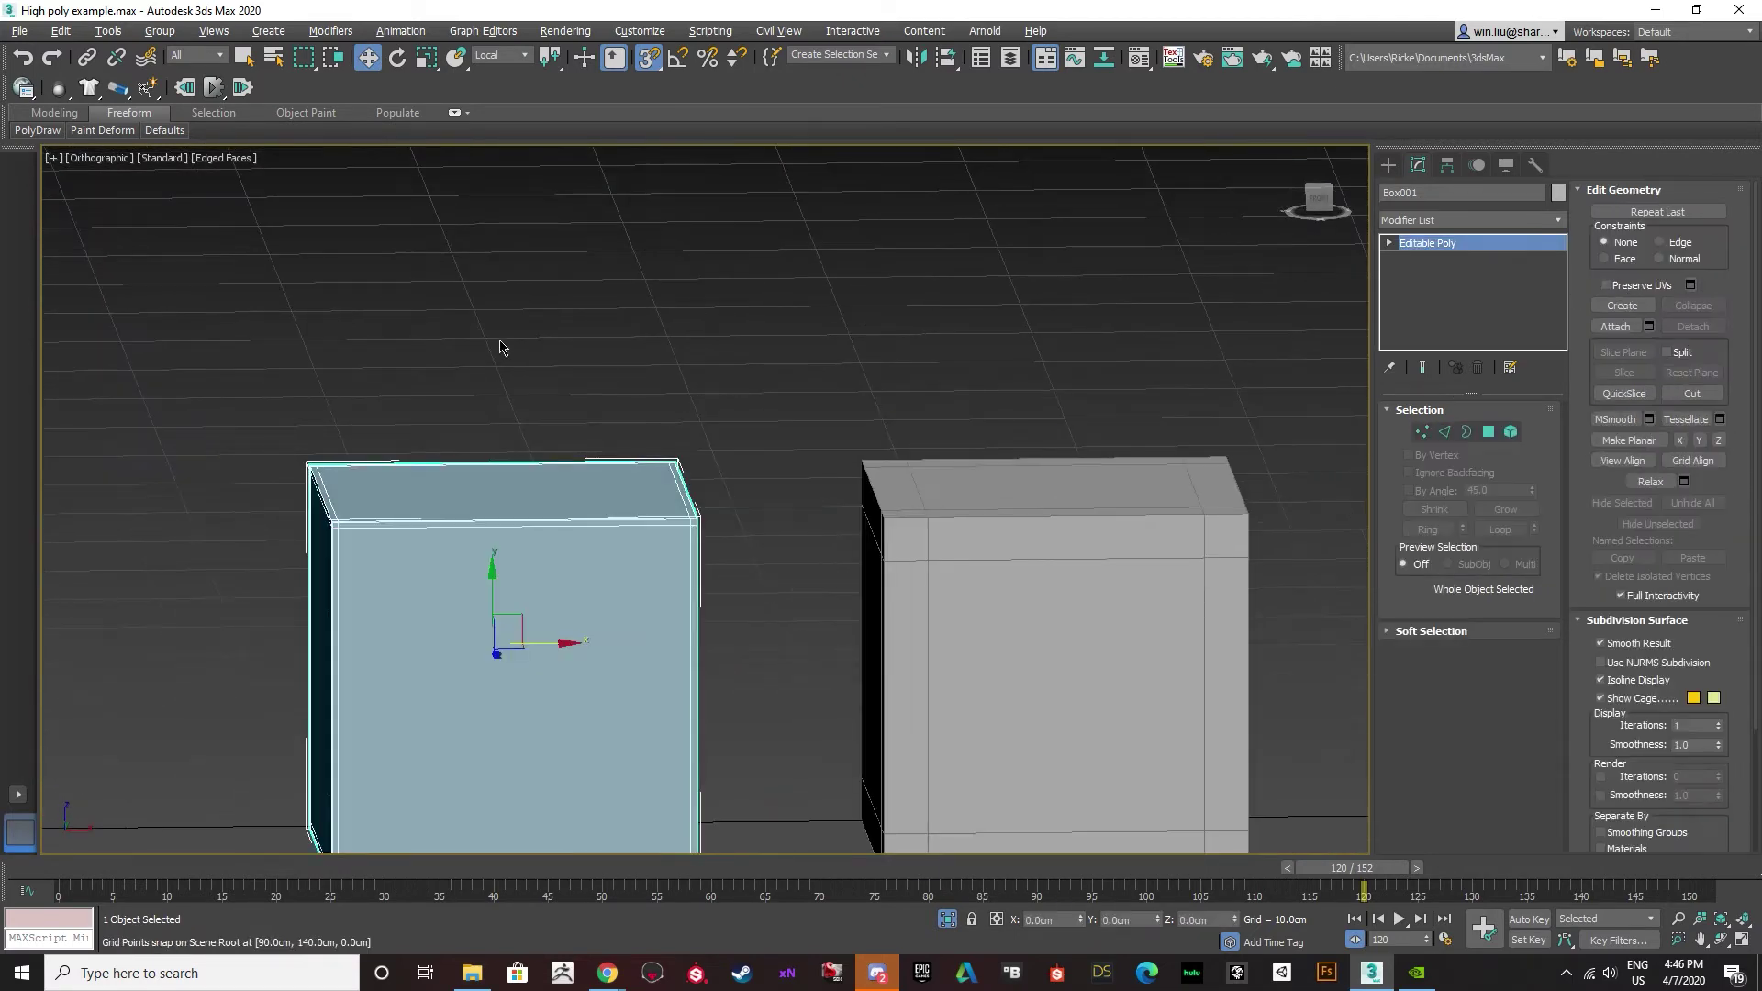
Select both cubes and add a TurboSmooth modifier with 3 iterations.
{"action": "left_click_drag", "start_coordinate": [503, 346], "coordinate": [1019, 588]}
{"action": "left_click", "coordinate": [1556, 221]}
{"action": "type", "text": "turbo"}
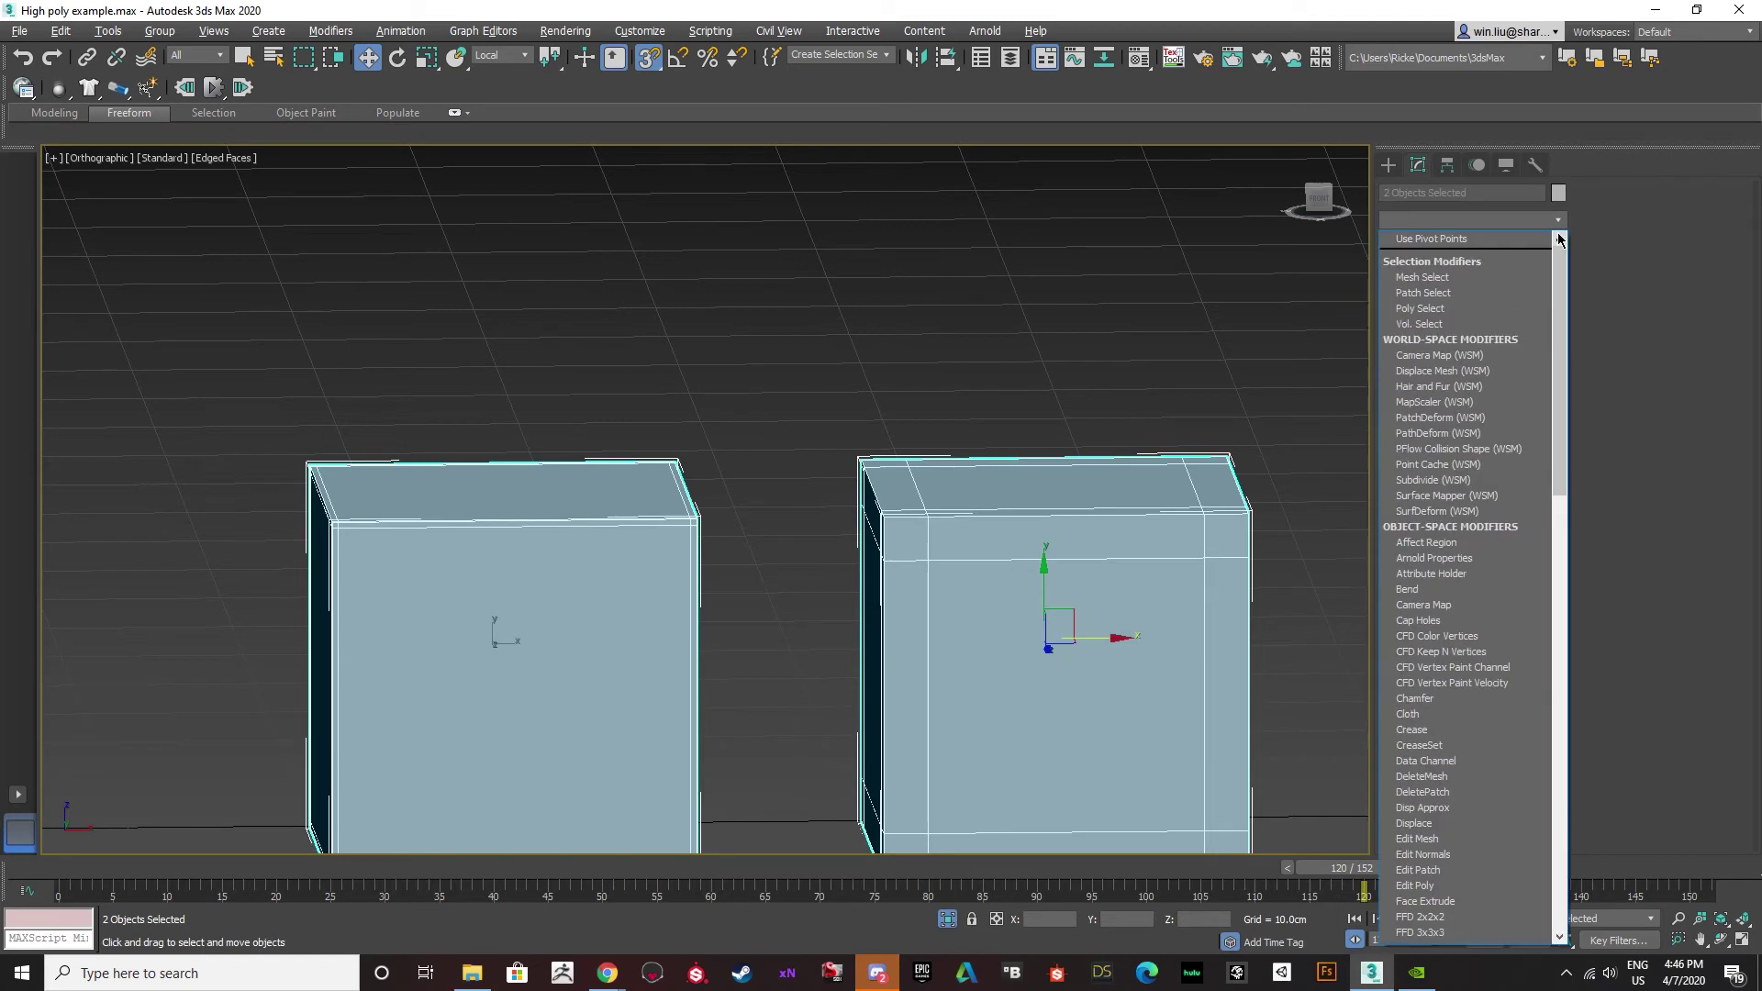
{"action": "key", "text": "Return"}
{"action": "left_click", "coordinate": [1529, 438]}
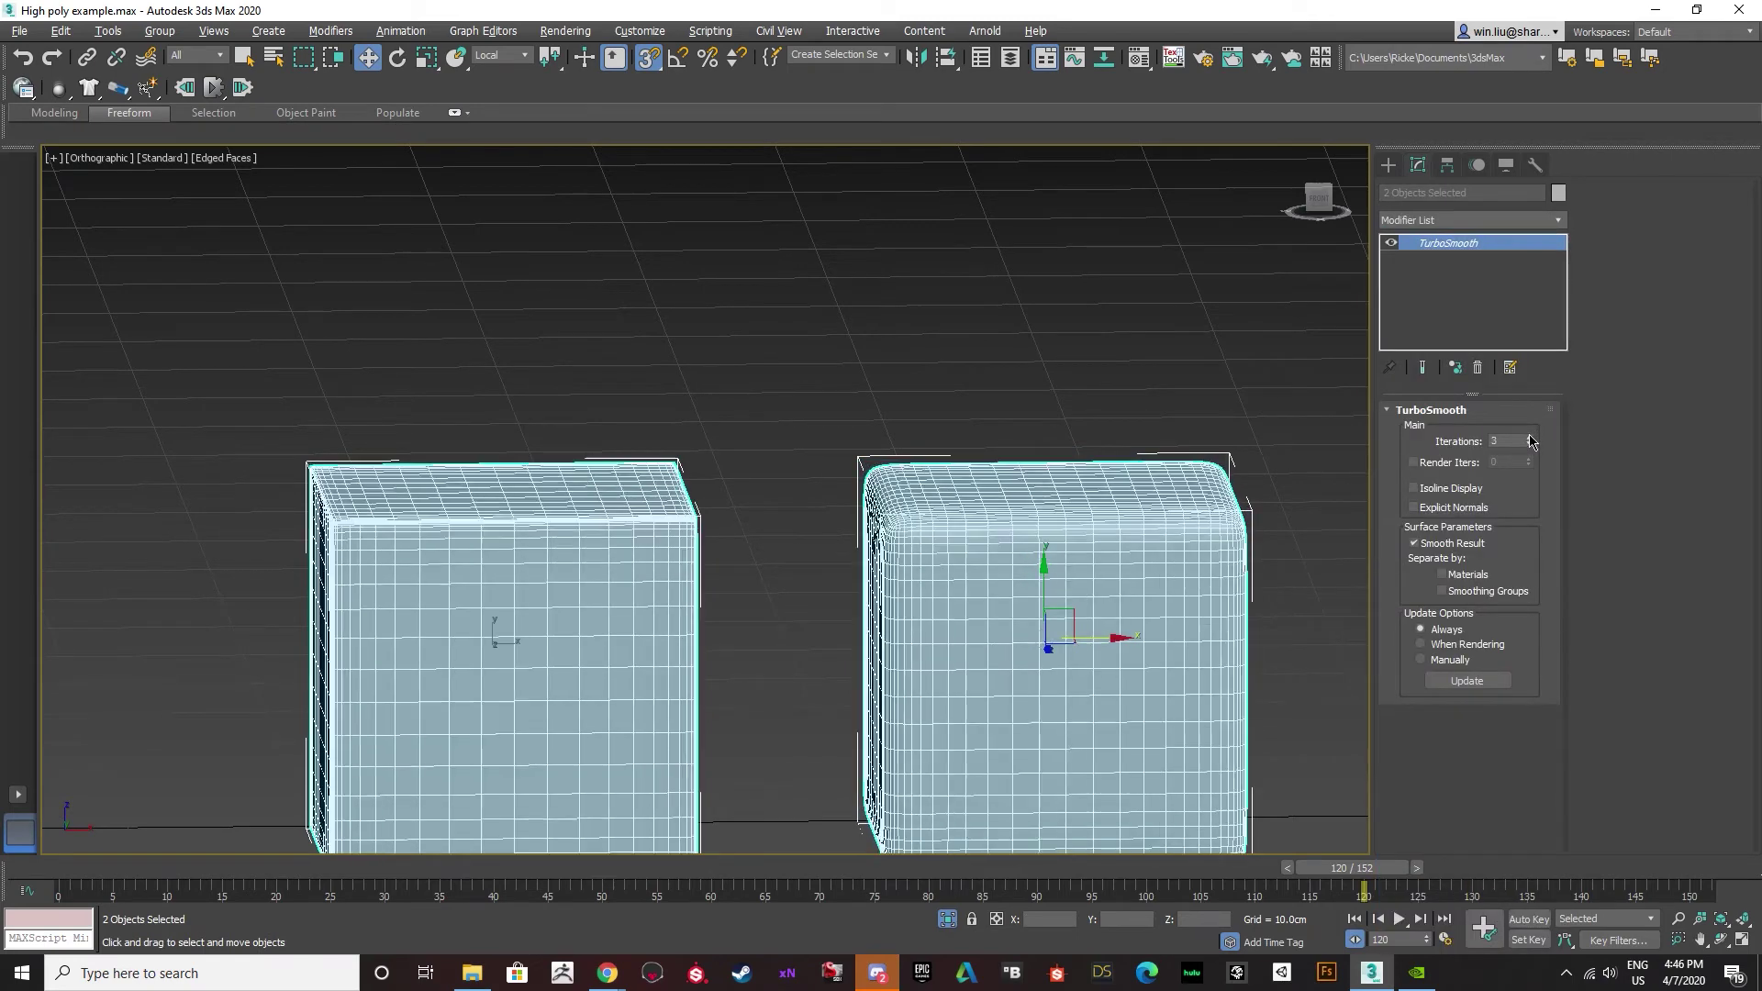
Hide the edge display and compare the smoothed corners of the original and cloned cubes.
{"action": "left_click", "coordinate": [979, 389]}
{"action": "key", "text": "F4"}
{"action": "scroll", "coordinate": [873, 401], "scroll_direction": "down", "scroll_amount": 6}
{"action": "left_click", "coordinate": [898, 462]}
{"action": "middle_click_drag", "start_coordinate": [898, 462], "coordinate": [952, 532], "text": "alt"}
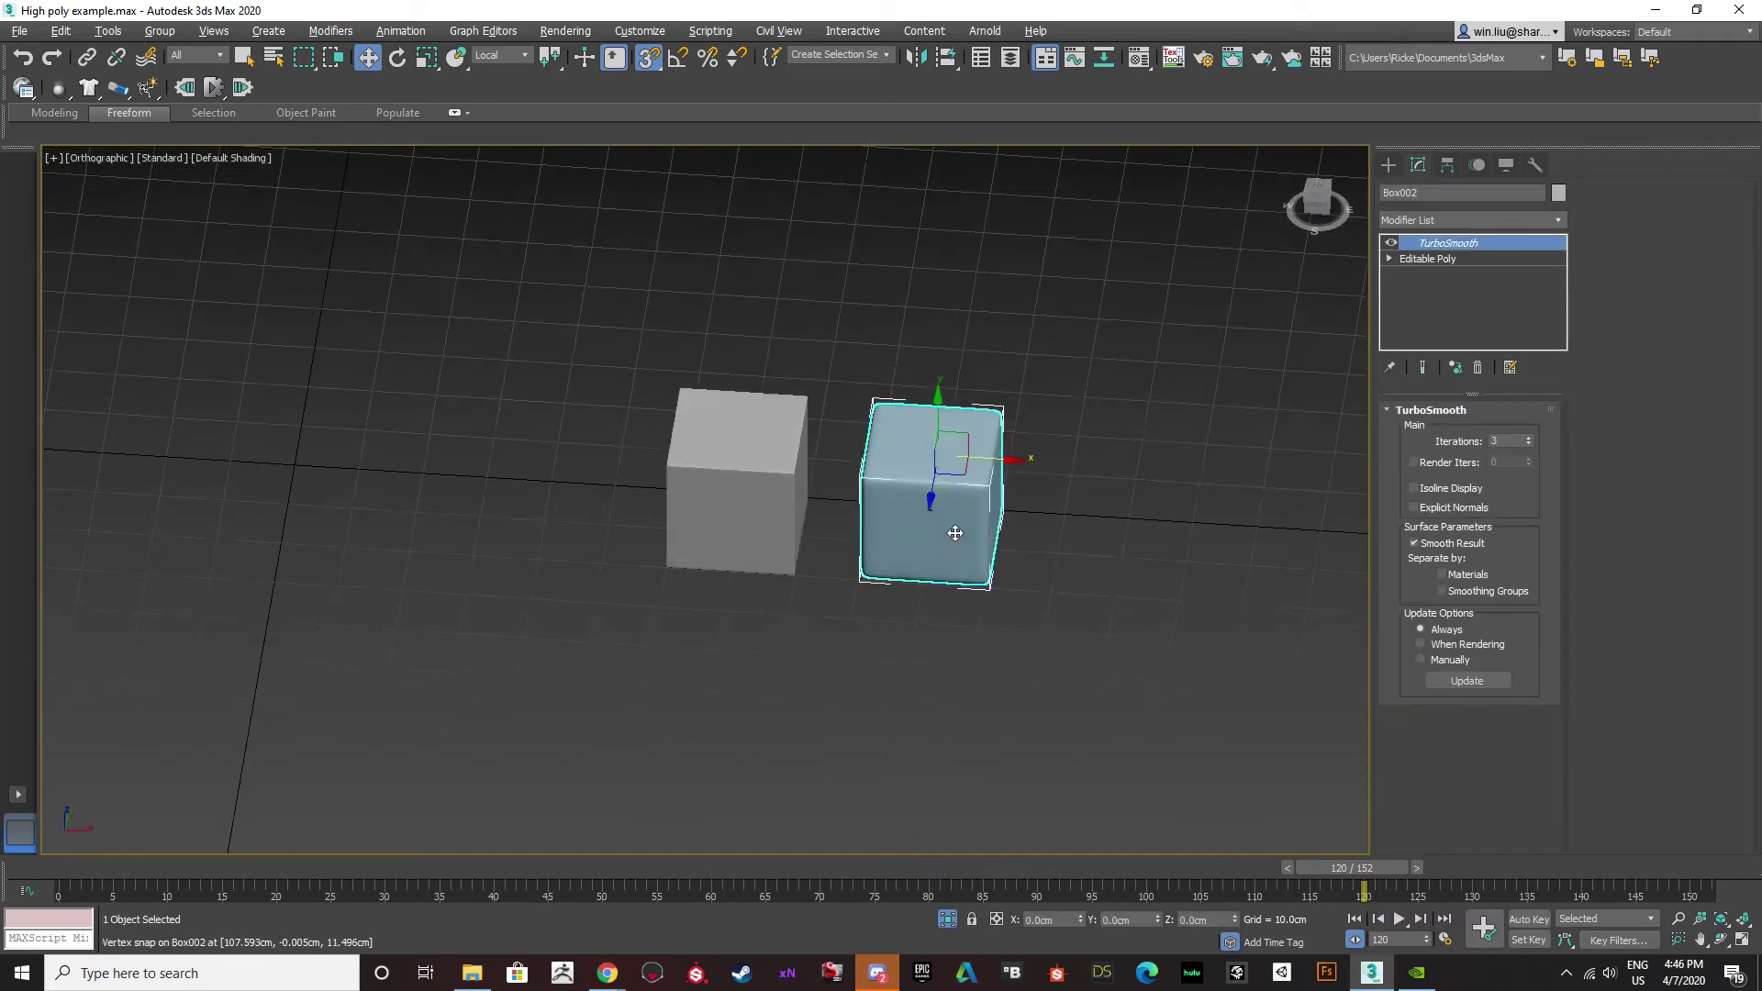
{"action": "scroll", "coordinate": [762, 500], "scroll_direction": "up", "scroll_amount": 8}
{"action": "scroll", "coordinate": [900, 460], "scroll_direction": "down", "scroll_amount": 4}
{"action": "middle_click_drag", "start_coordinate": [900, 460], "coordinate": [951, 448], "text": "alt"}
{"action": "scroll", "coordinate": [931, 408], "scroll_direction": "up", "scroll_amount": 10}
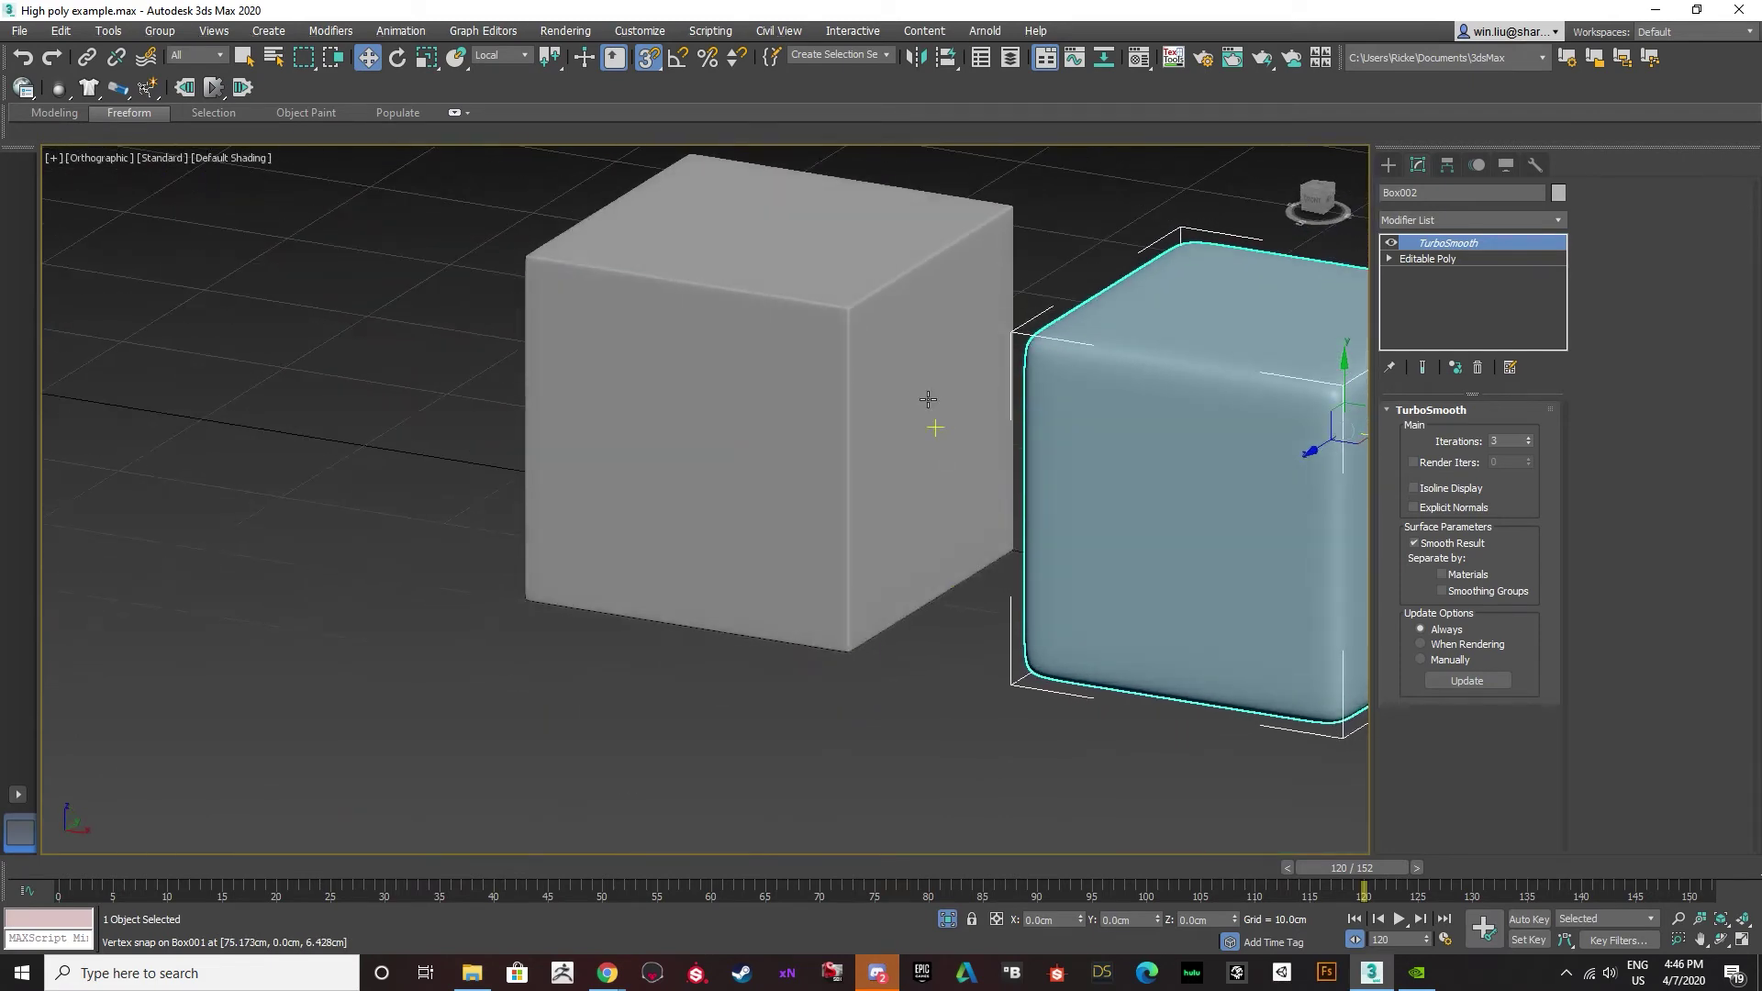
{"action": "scroll", "coordinate": [805, 345], "scroll_direction": "down", "scroll_amount": 10}
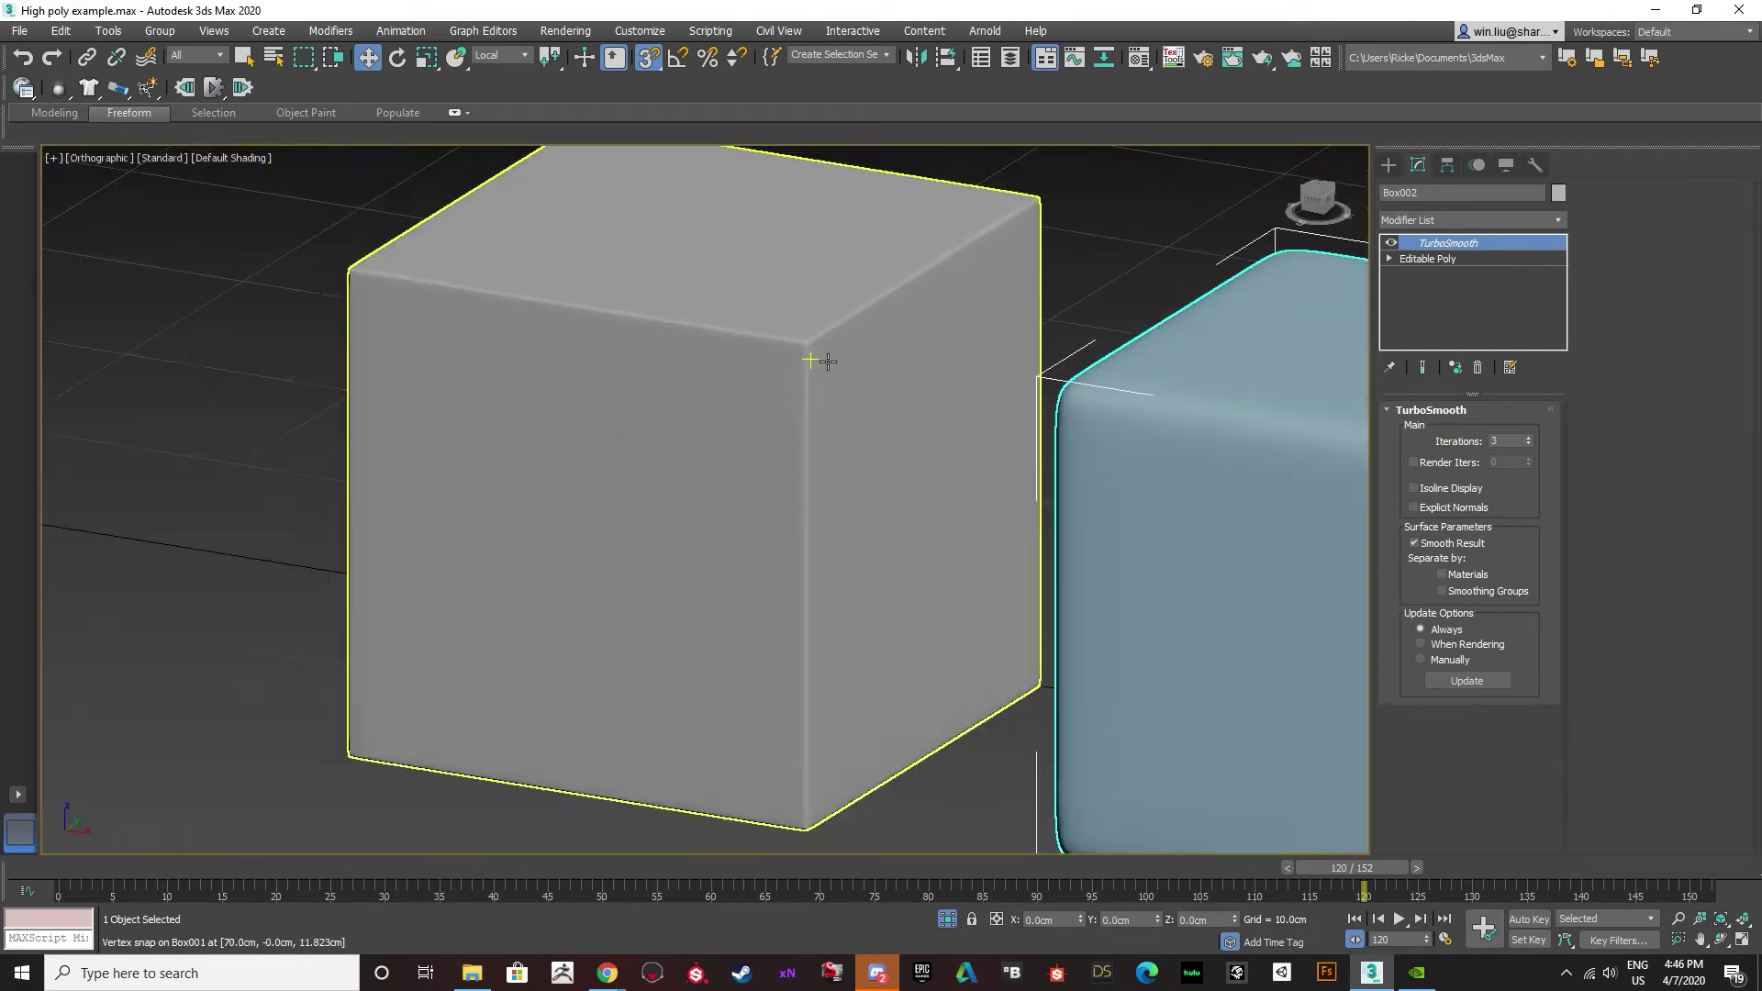
{"action": "middle_click_drag", "start_coordinate": [1018, 409], "coordinate": [1025, 392]}
Show the edges again and examine the tight support edges at the original cube's corner on its Editable Poly level.
{"action": "key", "text": "F4"}
{"action": "scroll", "coordinate": [1027, 373], "scroll_direction": "up", "scroll_amount": 4}
{"action": "left_click", "coordinate": [511, 277]}
{"action": "middle_click_drag", "start_coordinate": [588, 321], "coordinate": [619, 336], "text": "alt"}
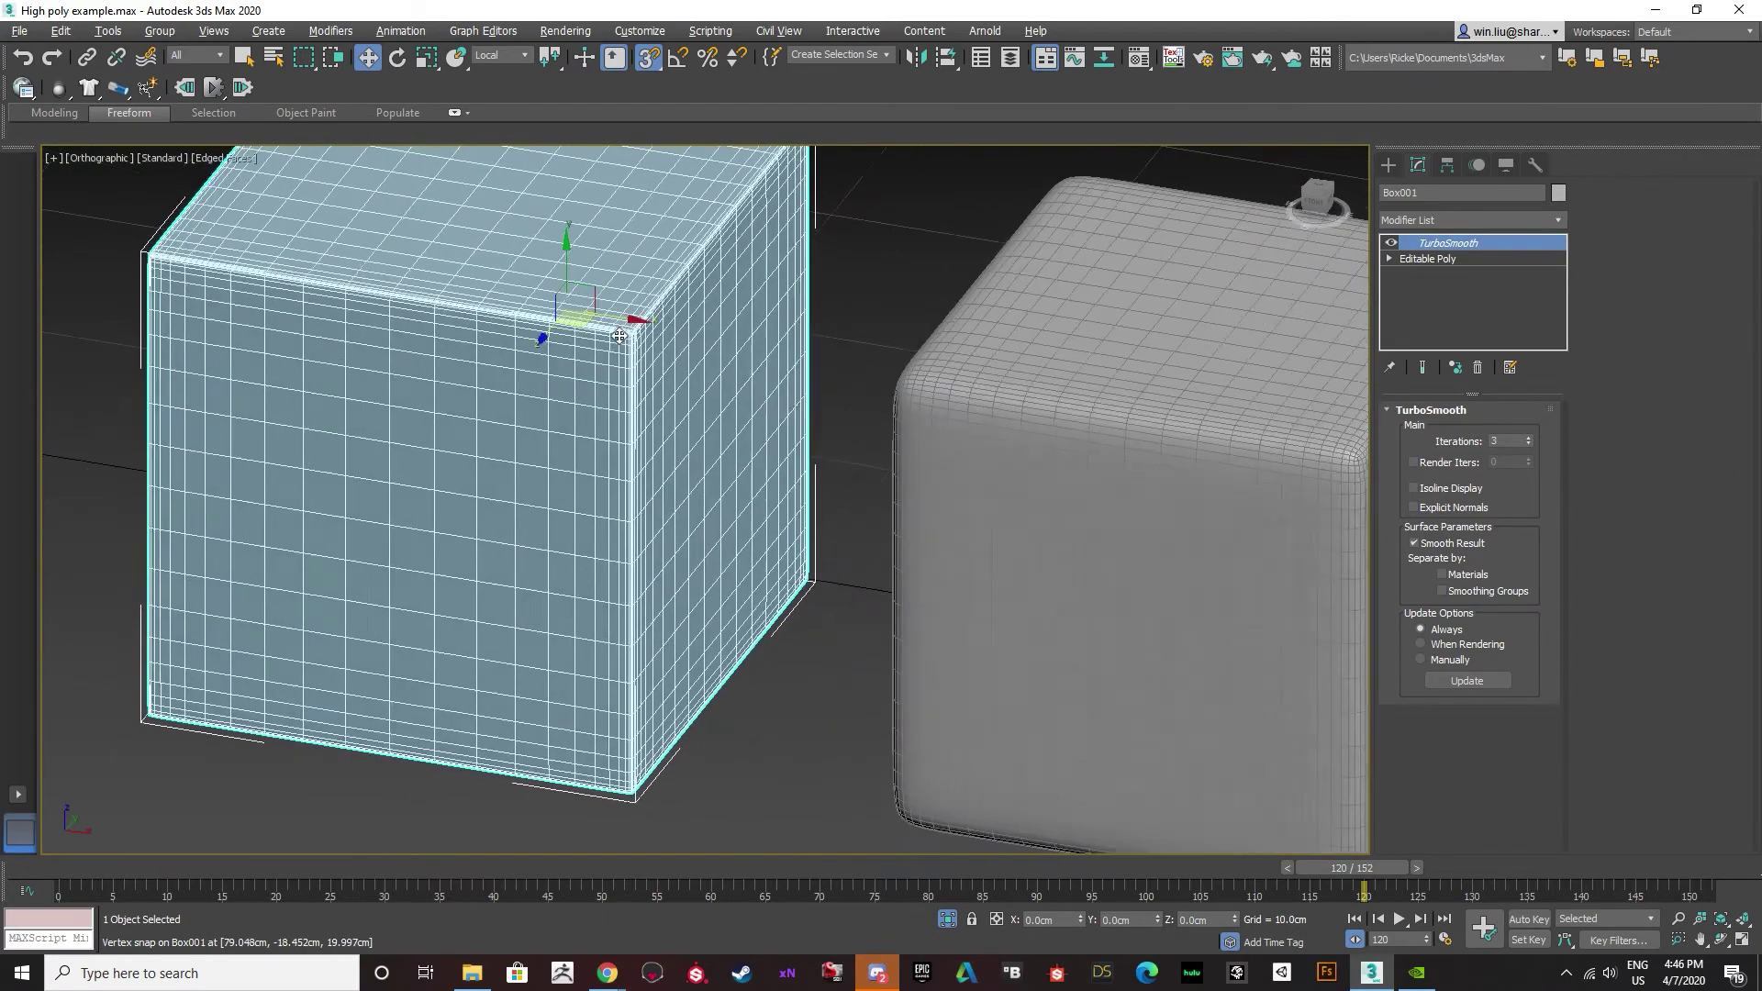
{"action": "left_click", "coordinate": [1432, 261]}
{"action": "scroll", "coordinate": [567, 353], "scroll_direction": "up", "scroll_amount": 5}
{"action": "scroll", "coordinate": [574, 357], "scroll_direction": "up", "scroll_amount": 2}
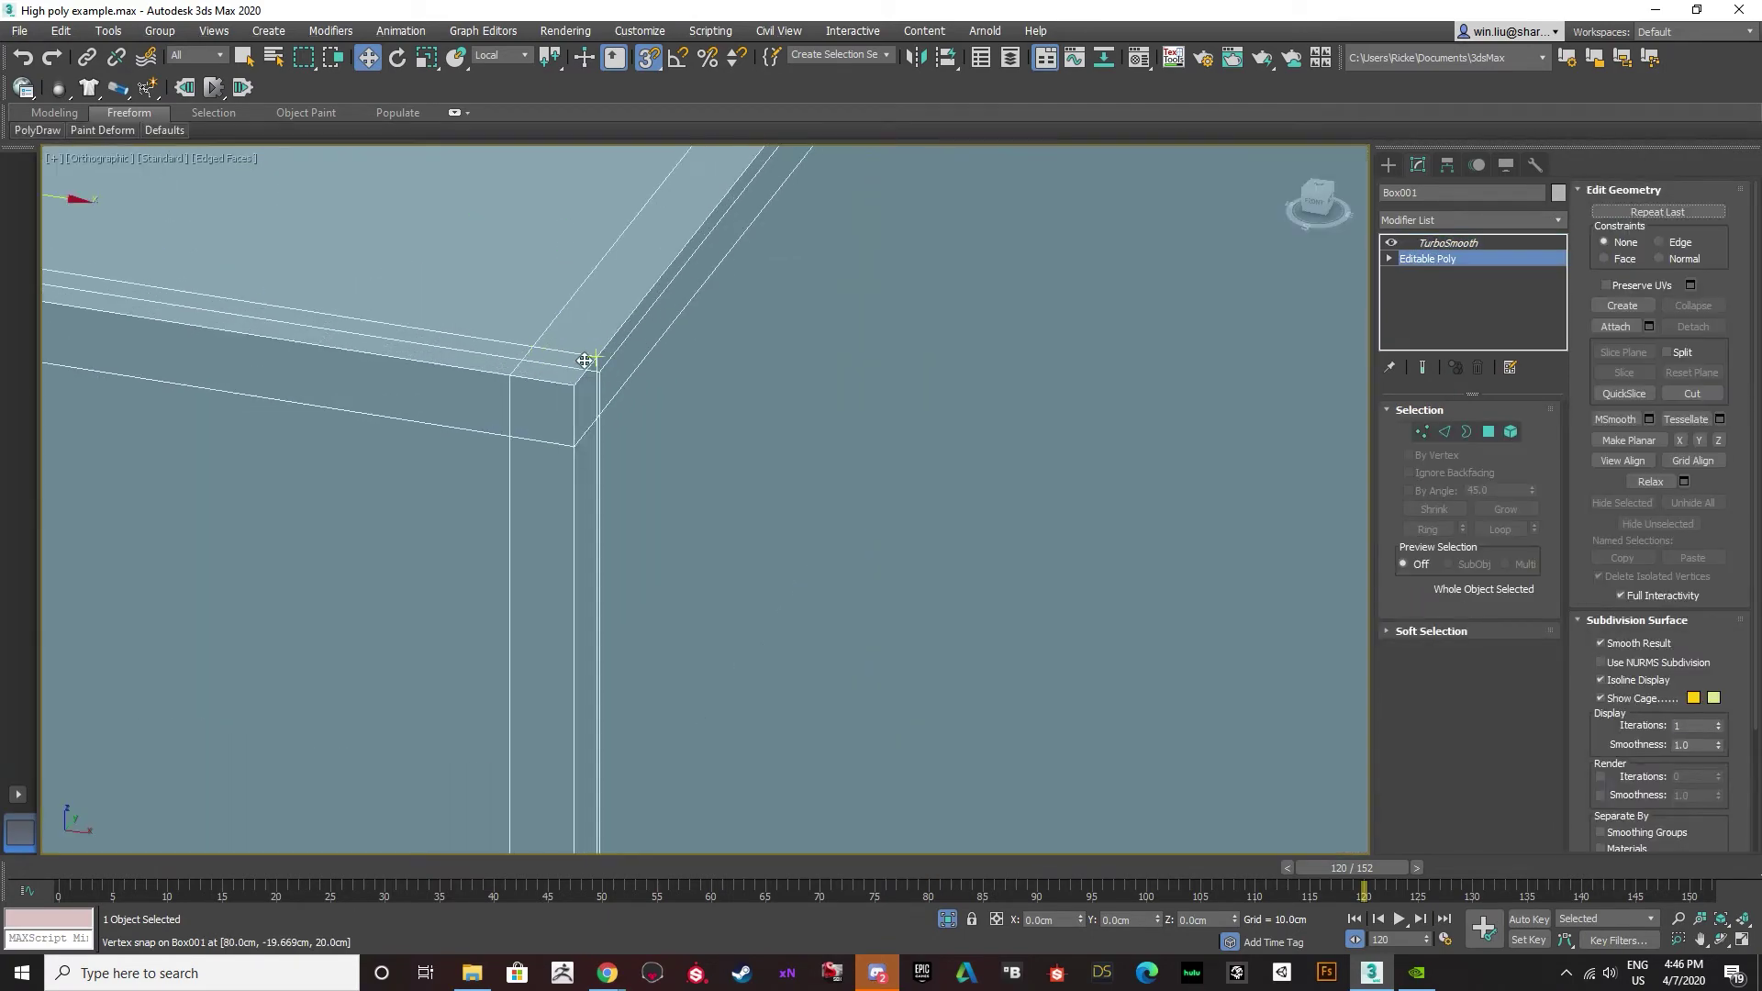
{"action": "scroll", "coordinate": [608, 367], "scroll_direction": "up", "scroll_amount": 2}
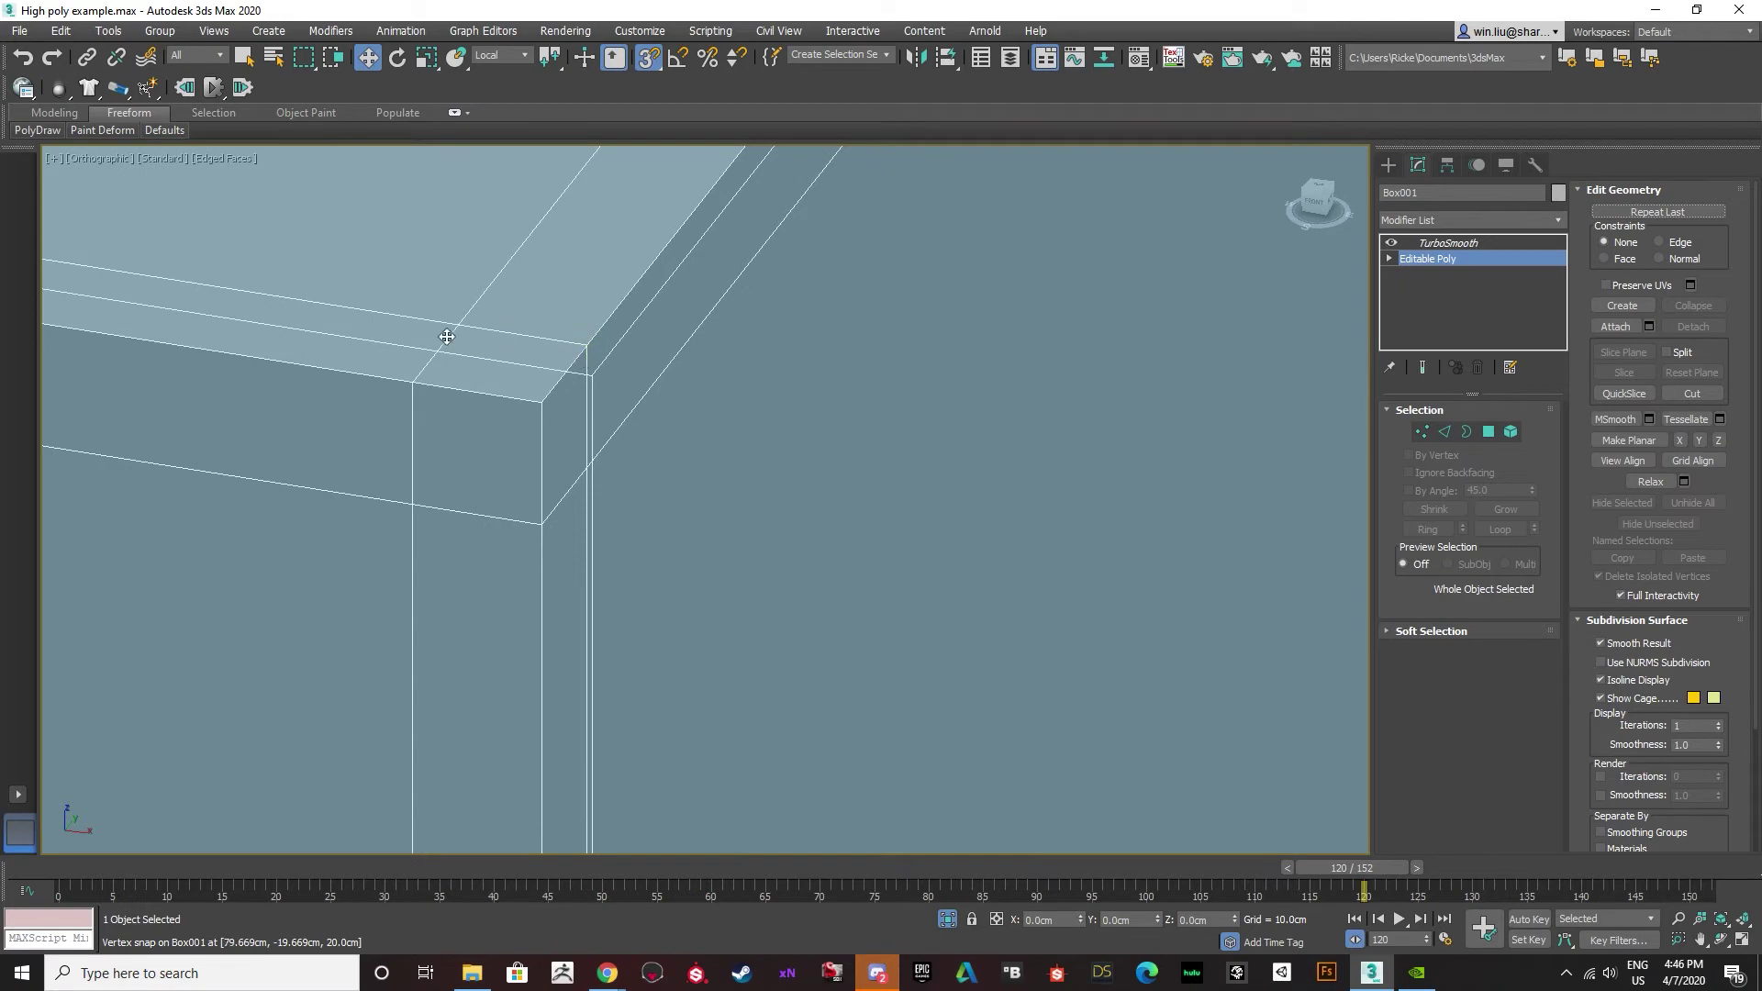
{"action": "scroll", "coordinate": [521, 394], "scroll_direction": "down", "scroll_amount": 5}
Select the cloned cube and turn off its TurboSmooth to examine the widely spaced support edges at its corner.
{"action": "middle_click_drag", "start_coordinate": [1071, 506], "coordinate": [648, 425]}
{"action": "left_click", "coordinate": [1184, 371]}
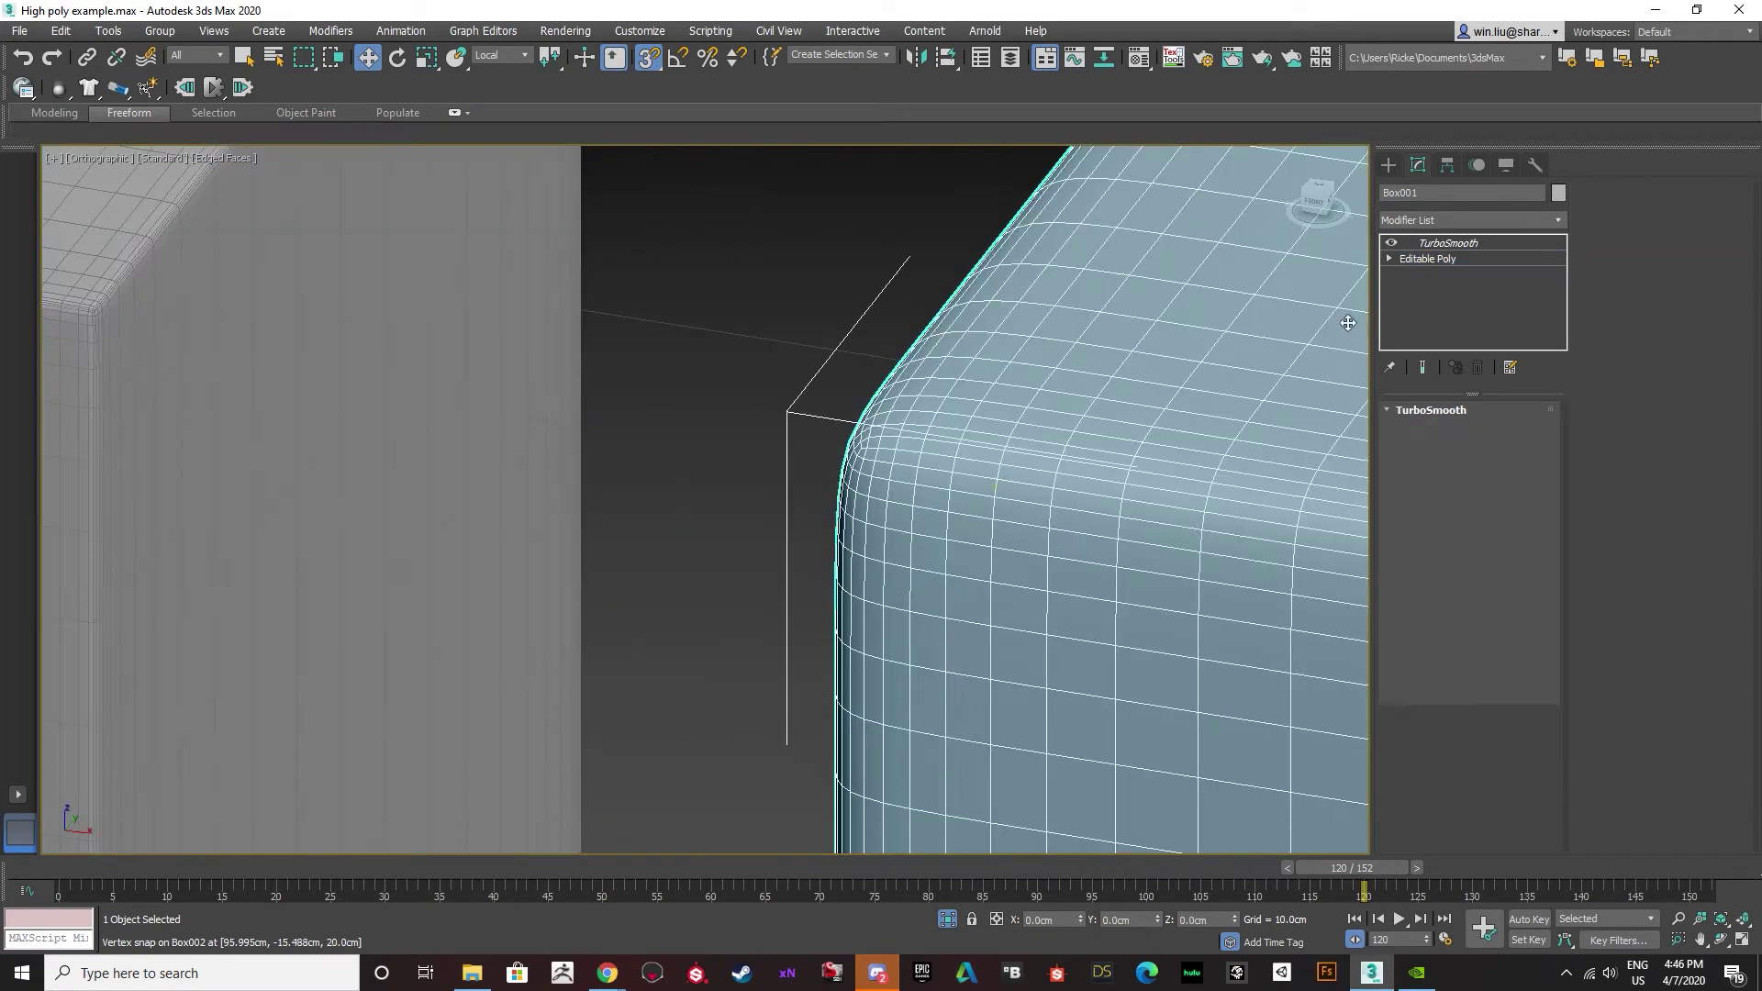
{"action": "left_click", "coordinate": [1390, 243]}
{"action": "scroll", "coordinate": [1047, 355], "scroll_direction": "down", "scroll_amount": 6}
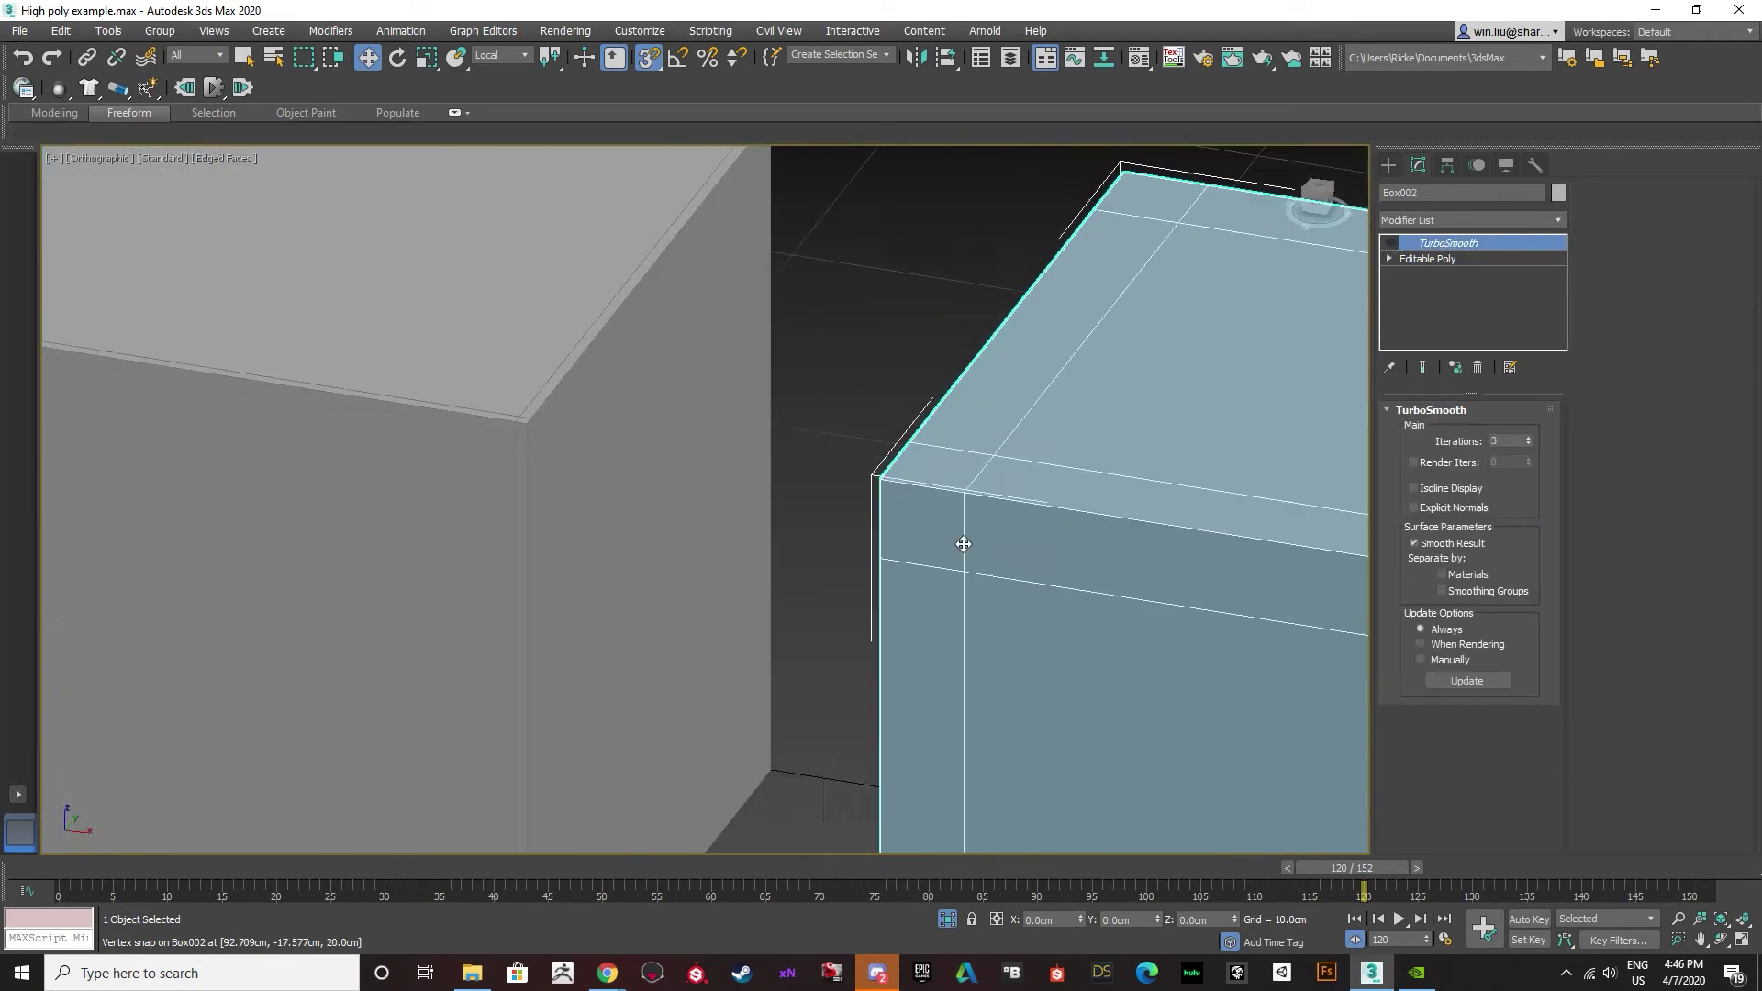
{"action": "scroll", "coordinate": [999, 557], "scroll_direction": "up", "scroll_amount": 2}
{"action": "scroll", "coordinate": [998, 557], "scroll_direction": "up", "scroll_amount": 5}
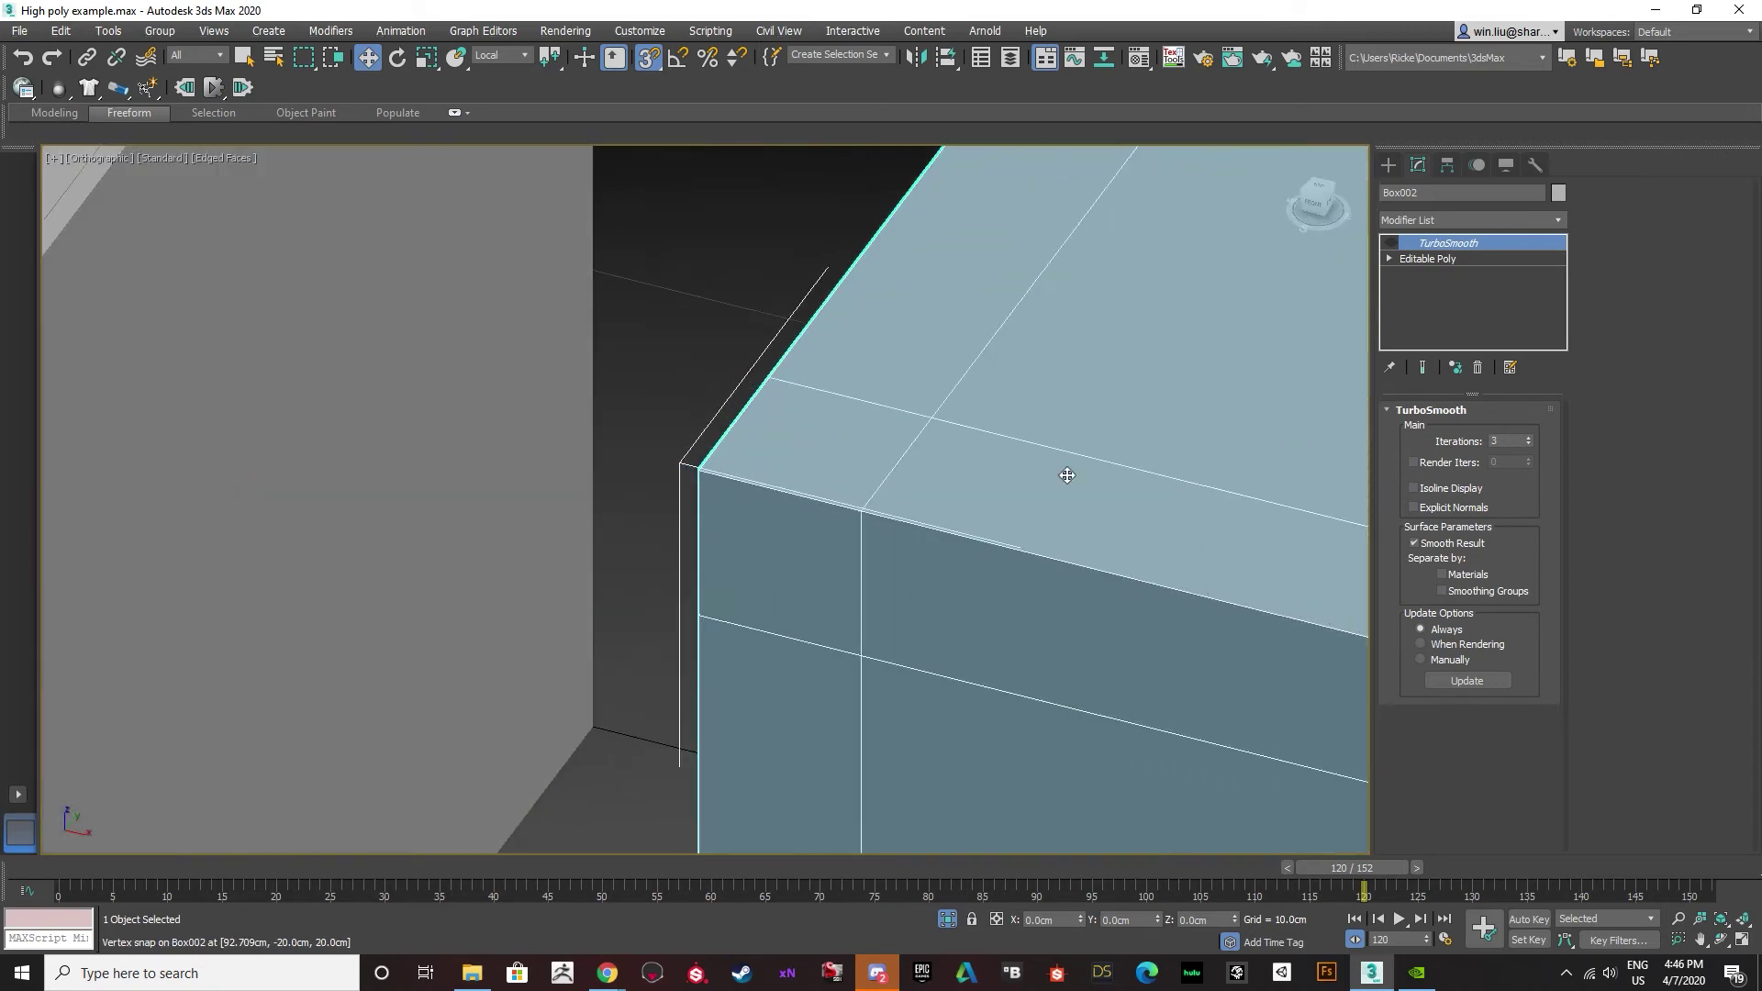
{"action": "scroll", "coordinate": [805, 538], "scroll_direction": "down", "scroll_amount": 3}
{"action": "scroll", "coordinate": [802, 514], "scroll_direction": "up", "scroll_amount": 2}
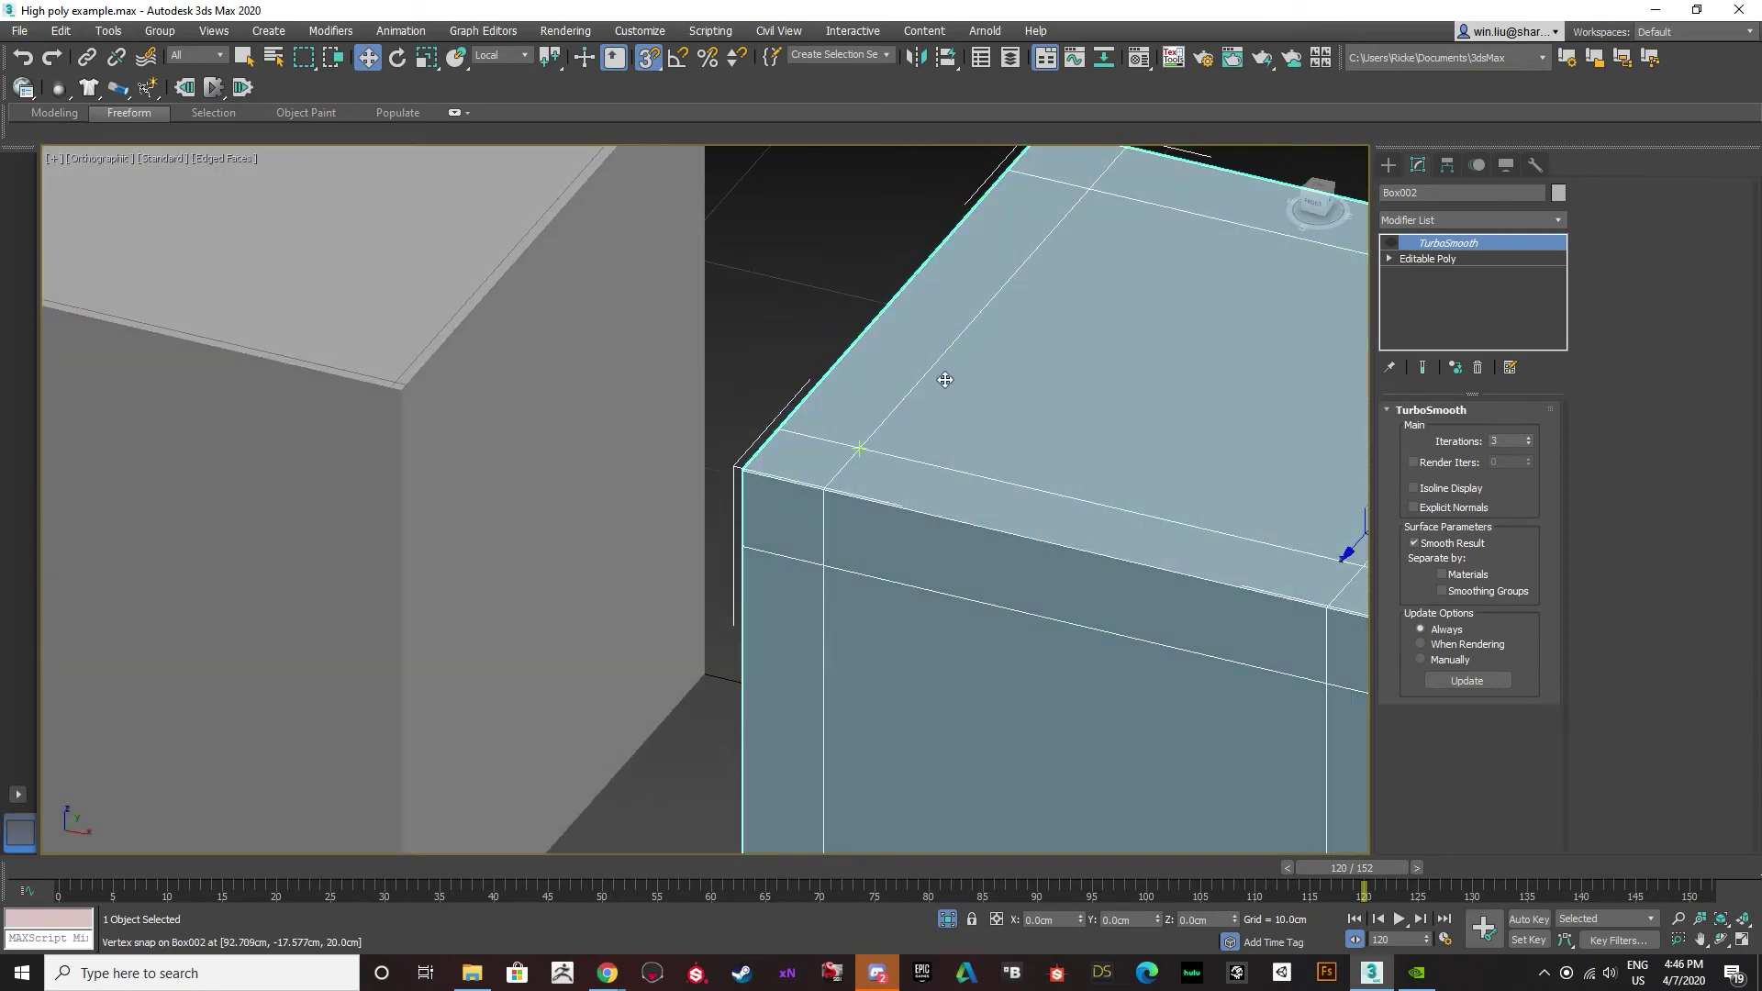
Toggle the cloned cube's TurboSmooth on and off, and examine the unsmoothed corner of the original cube for comparison.
{"action": "left_click", "coordinate": [1390, 244]}
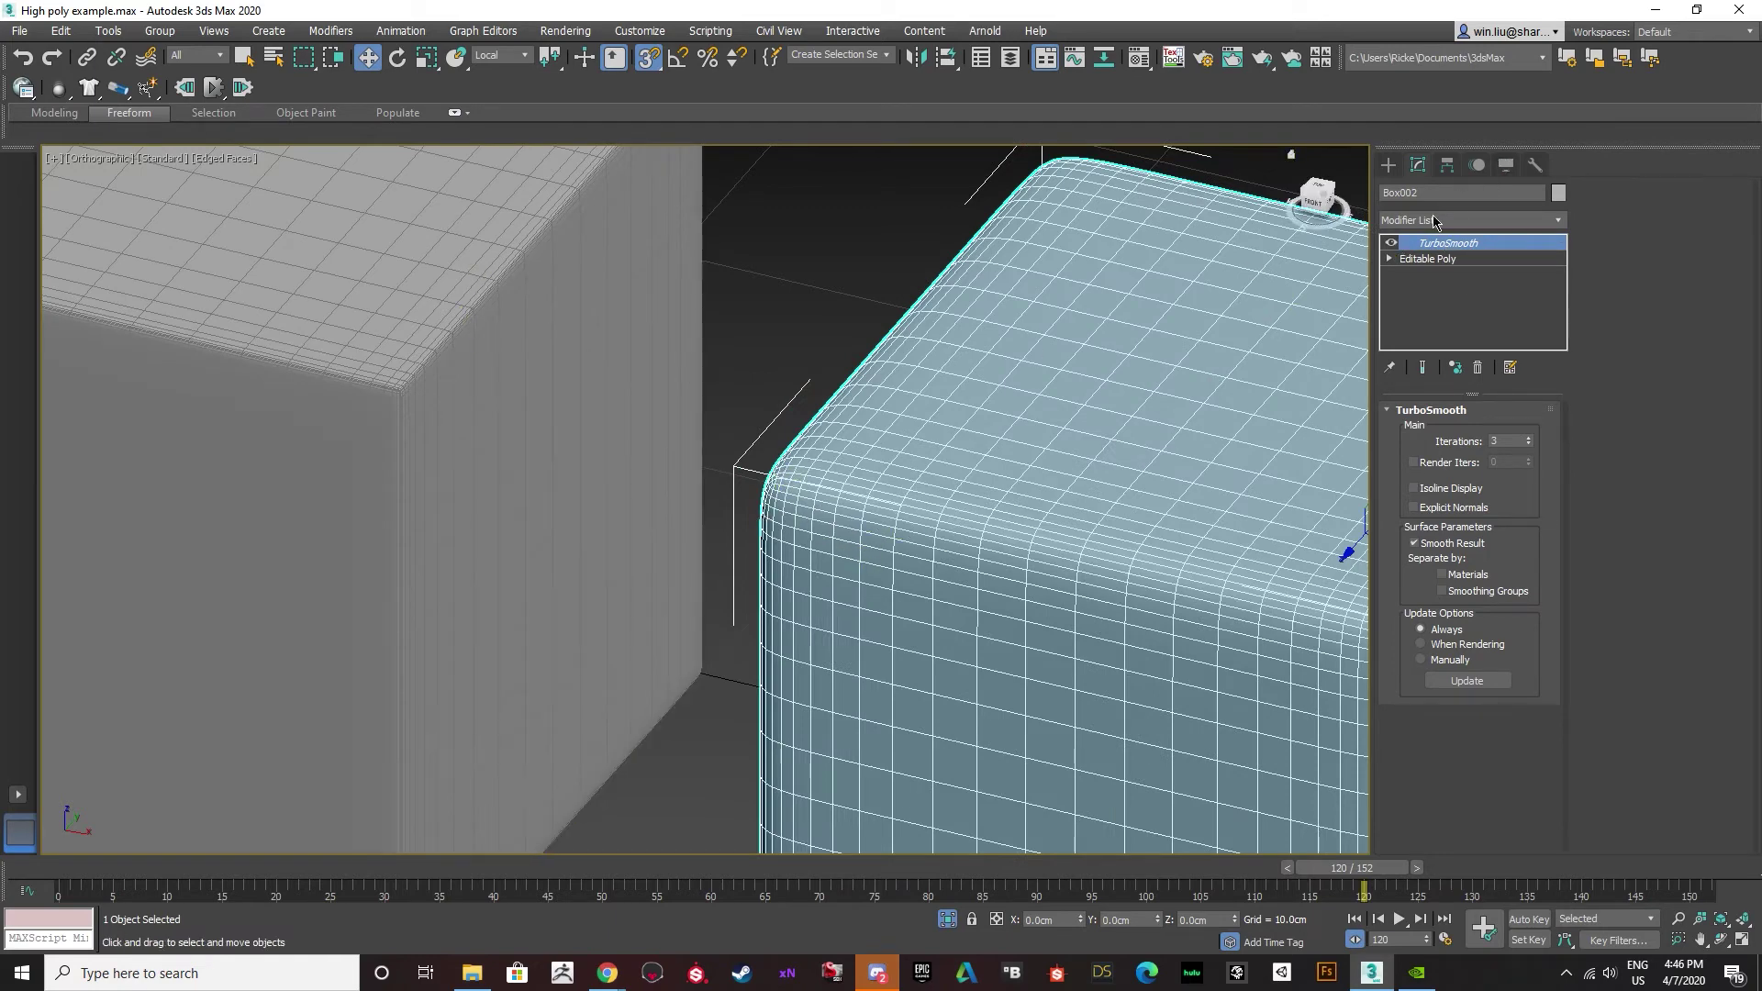
{"action": "left_click", "coordinate": [1391, 244]}
{"action": "scroll", "coordinate": [982, 385], "scroll_direction": "down", "scroll_amount": 5}
{"action": "left_click", "coordinate": [776, 303]}
{"action": "scroll", "coordinate": [594, 358], "scroll_direction": "up", "scroll_amount": 6}
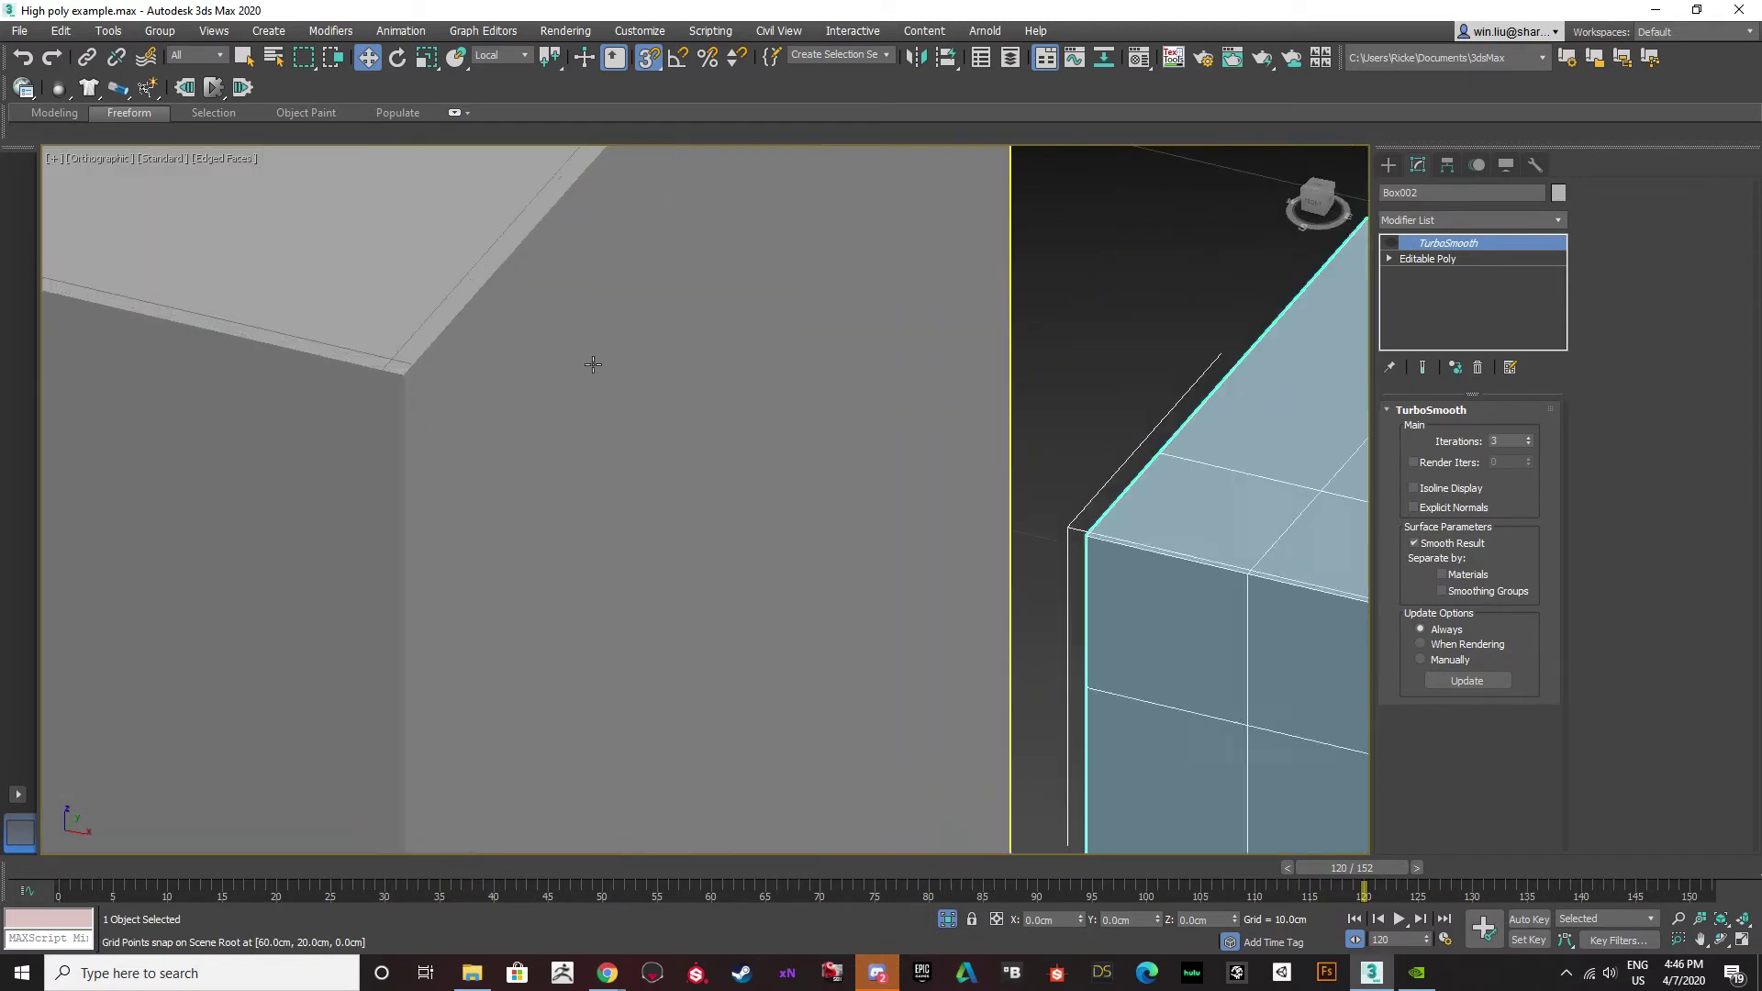
{"action": "middle_click_drag", "start_coordinate": [474, 355], "coordinate": [591, 374]}
{"action": "scroll", "coordinate": [651, 370], "scroll_direction": "up", "scroll_amount": 2}
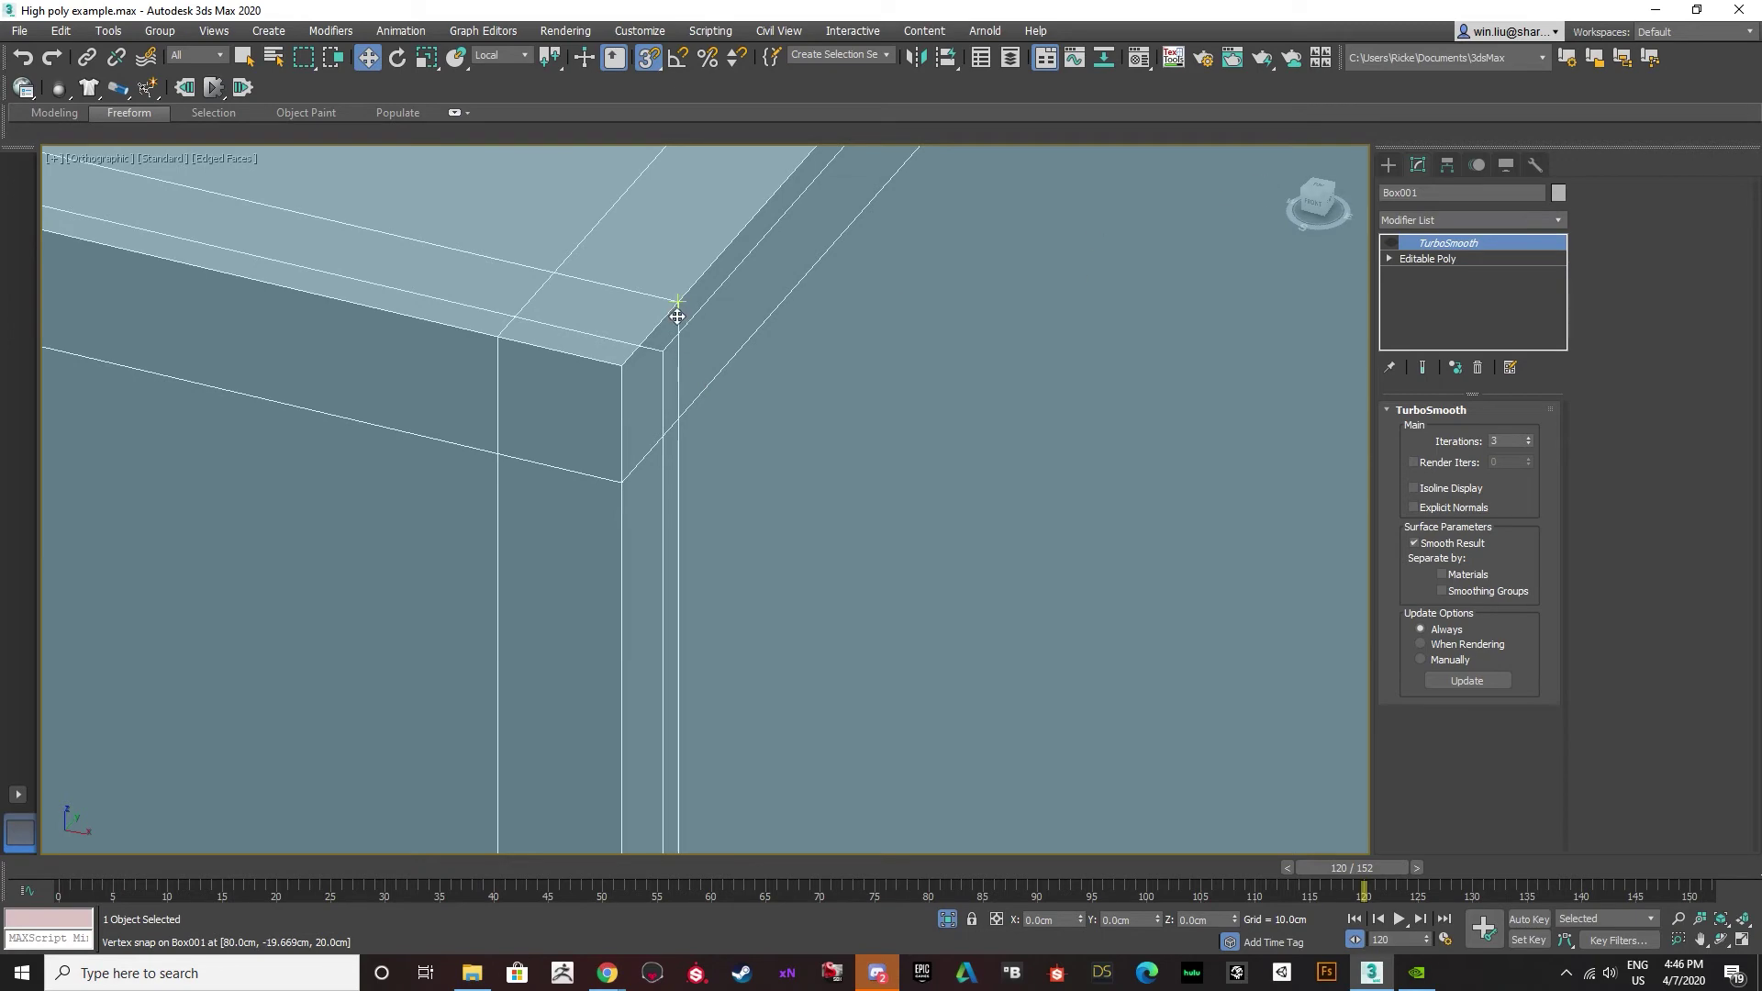
{"action": "left_click_drag", "start_coordinate": [676, 316], "coordinate": [1077, 307]}
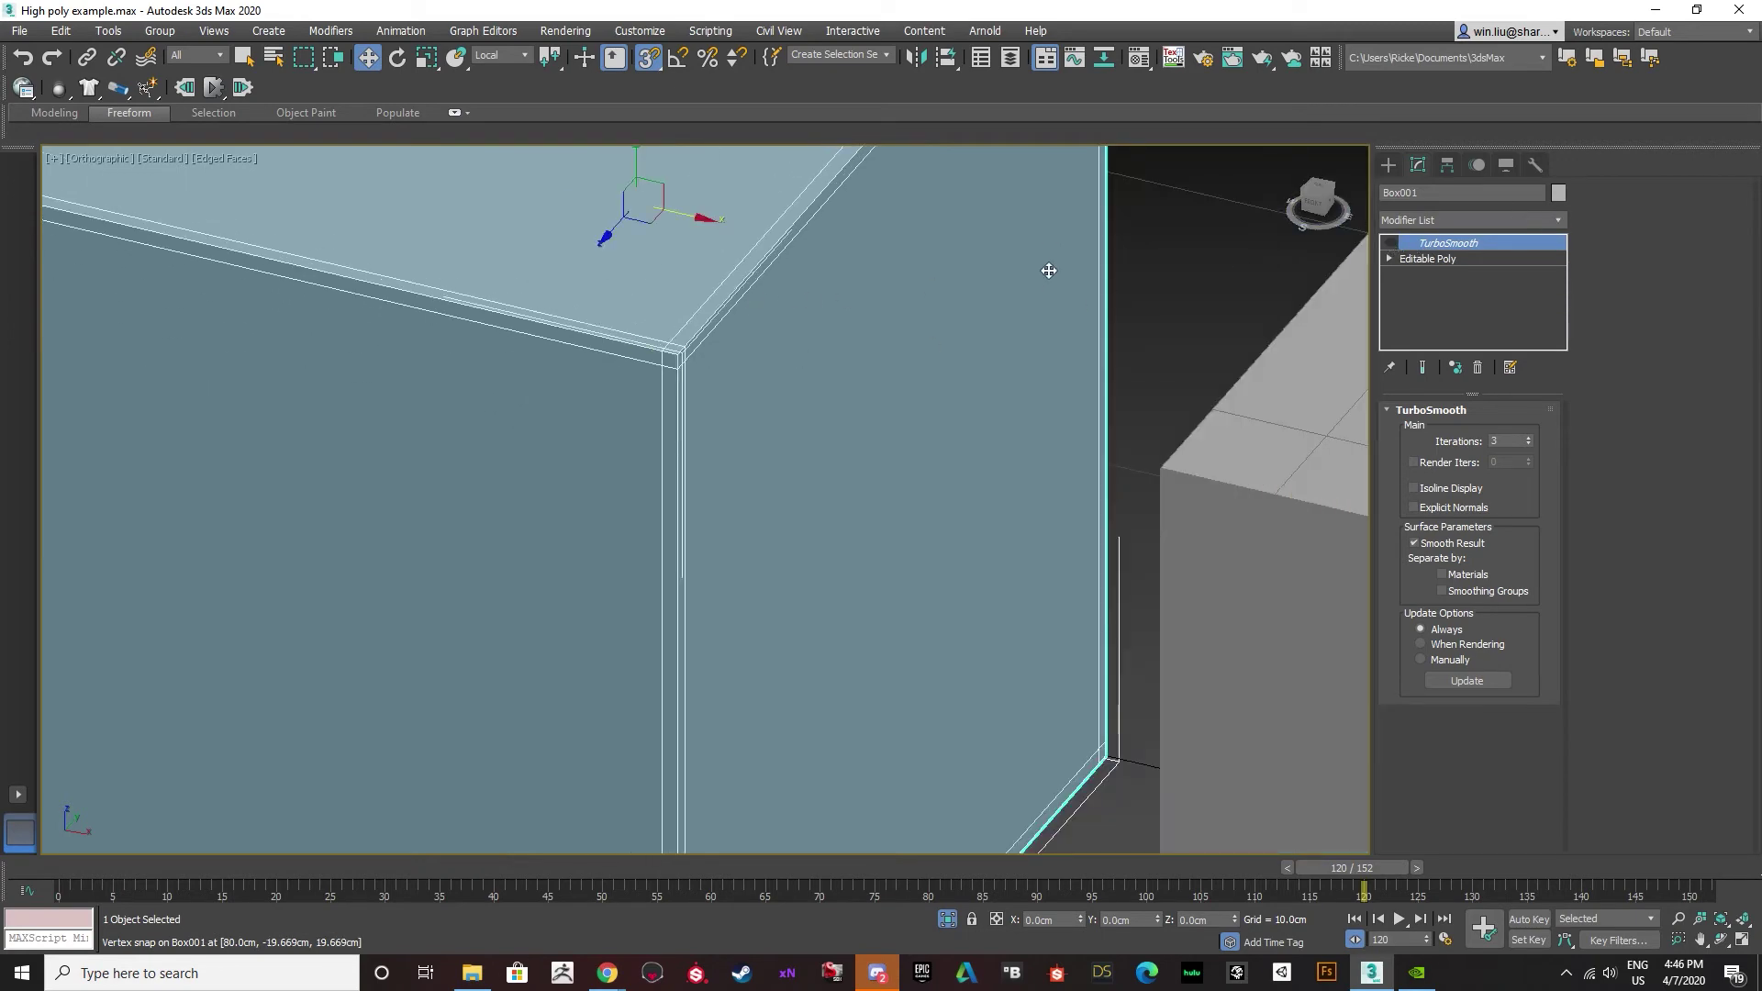
Toggle TurboSmooth on the original cube to compare its corner with and without smoothing.
{"action": "left_click", "coordinate": [1392, 243]}
{"action": "scroll", "coordinate": [669, 346], "scroll_direction": "up", "scroll_amount": 5}
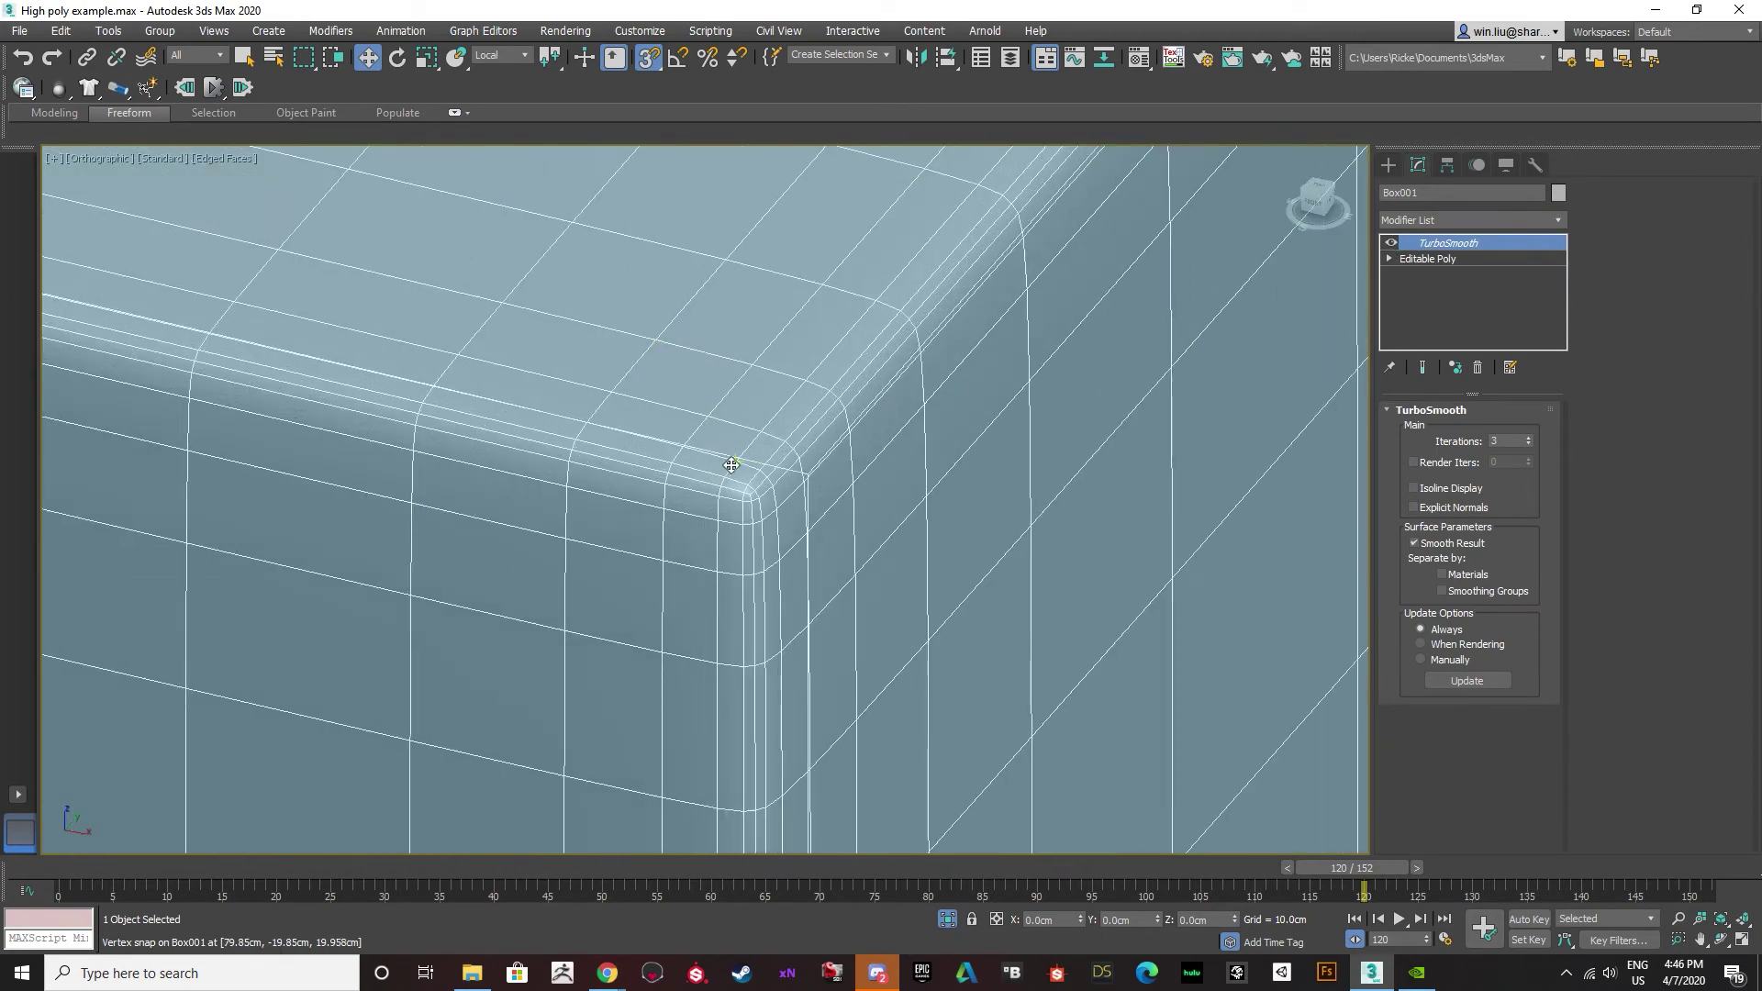
{"action": "scroll", "coordinate": [731, 466], "scroll_direction": "up", "scroll_amount": 3}
{"action": "left_click", "coordinate": [1392, 243]}
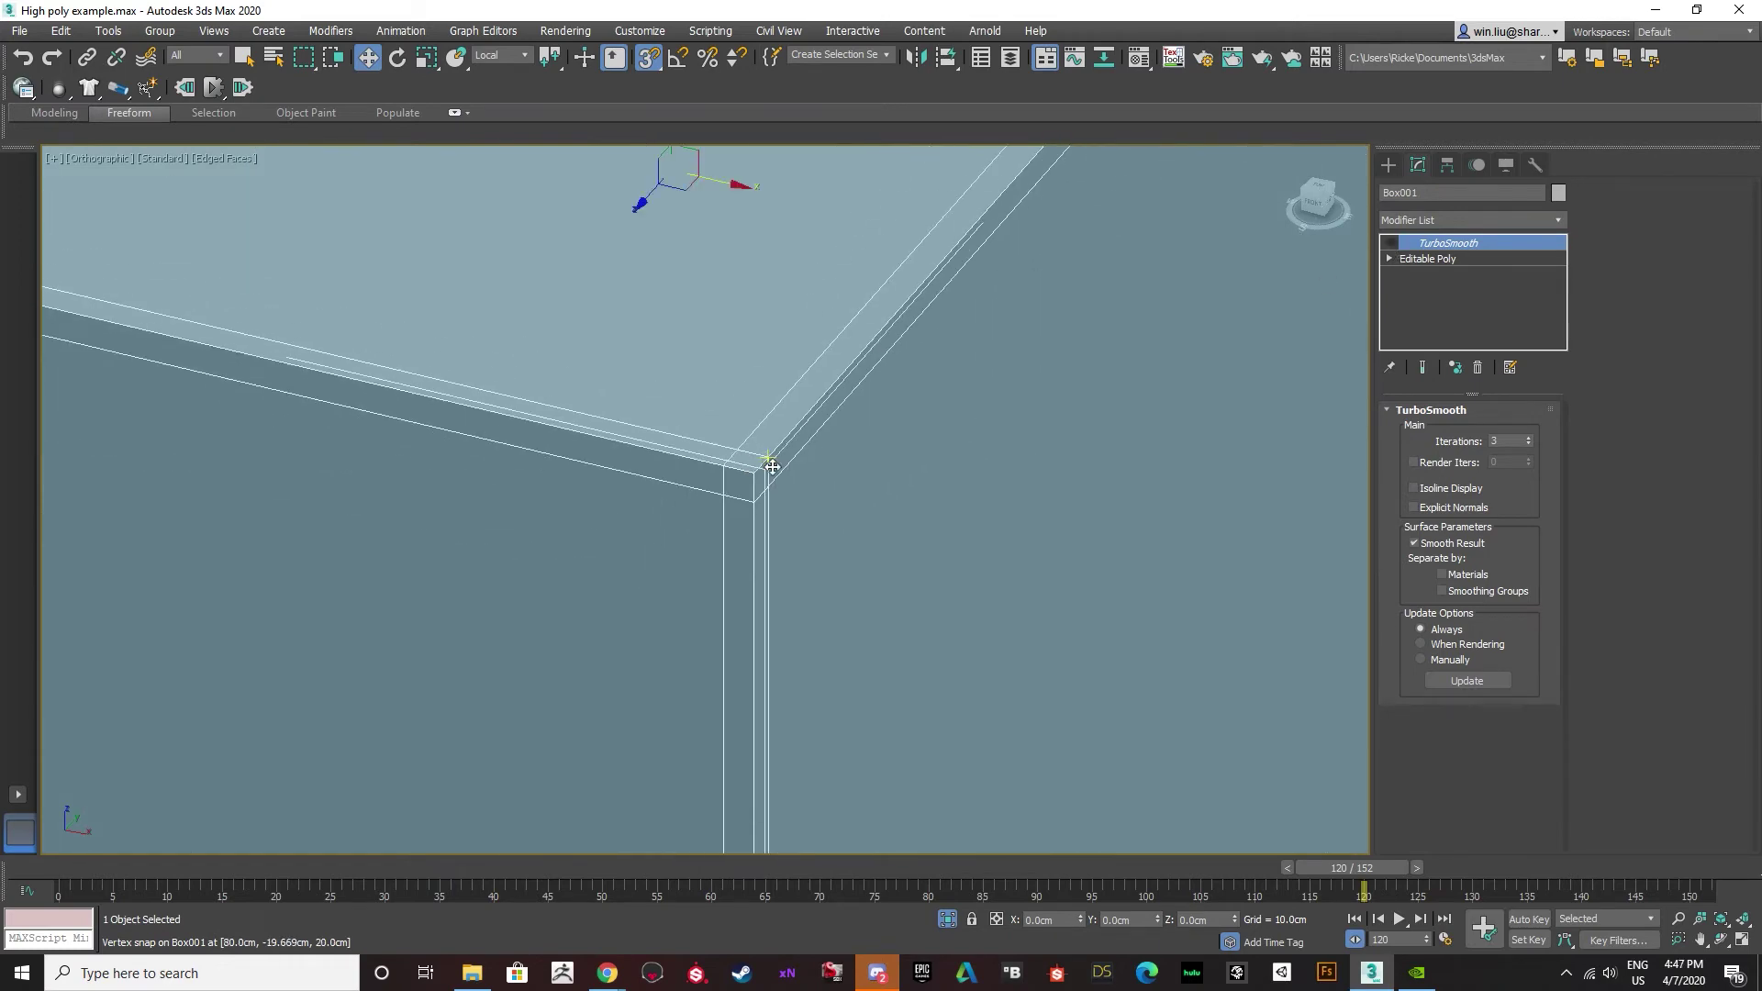
Select the cloned cube and turn TurboSmooth back on.
{"action": "scroll", "coordinate": [773, 467], "scroll_direction": "down", "scroll_amount": 5}
{"action": "middle_click_drag", "start_coordinate": [951, 477], "coordinate": [686, 433]}
{"action": "left_click", "coordinate": [870, 539]}
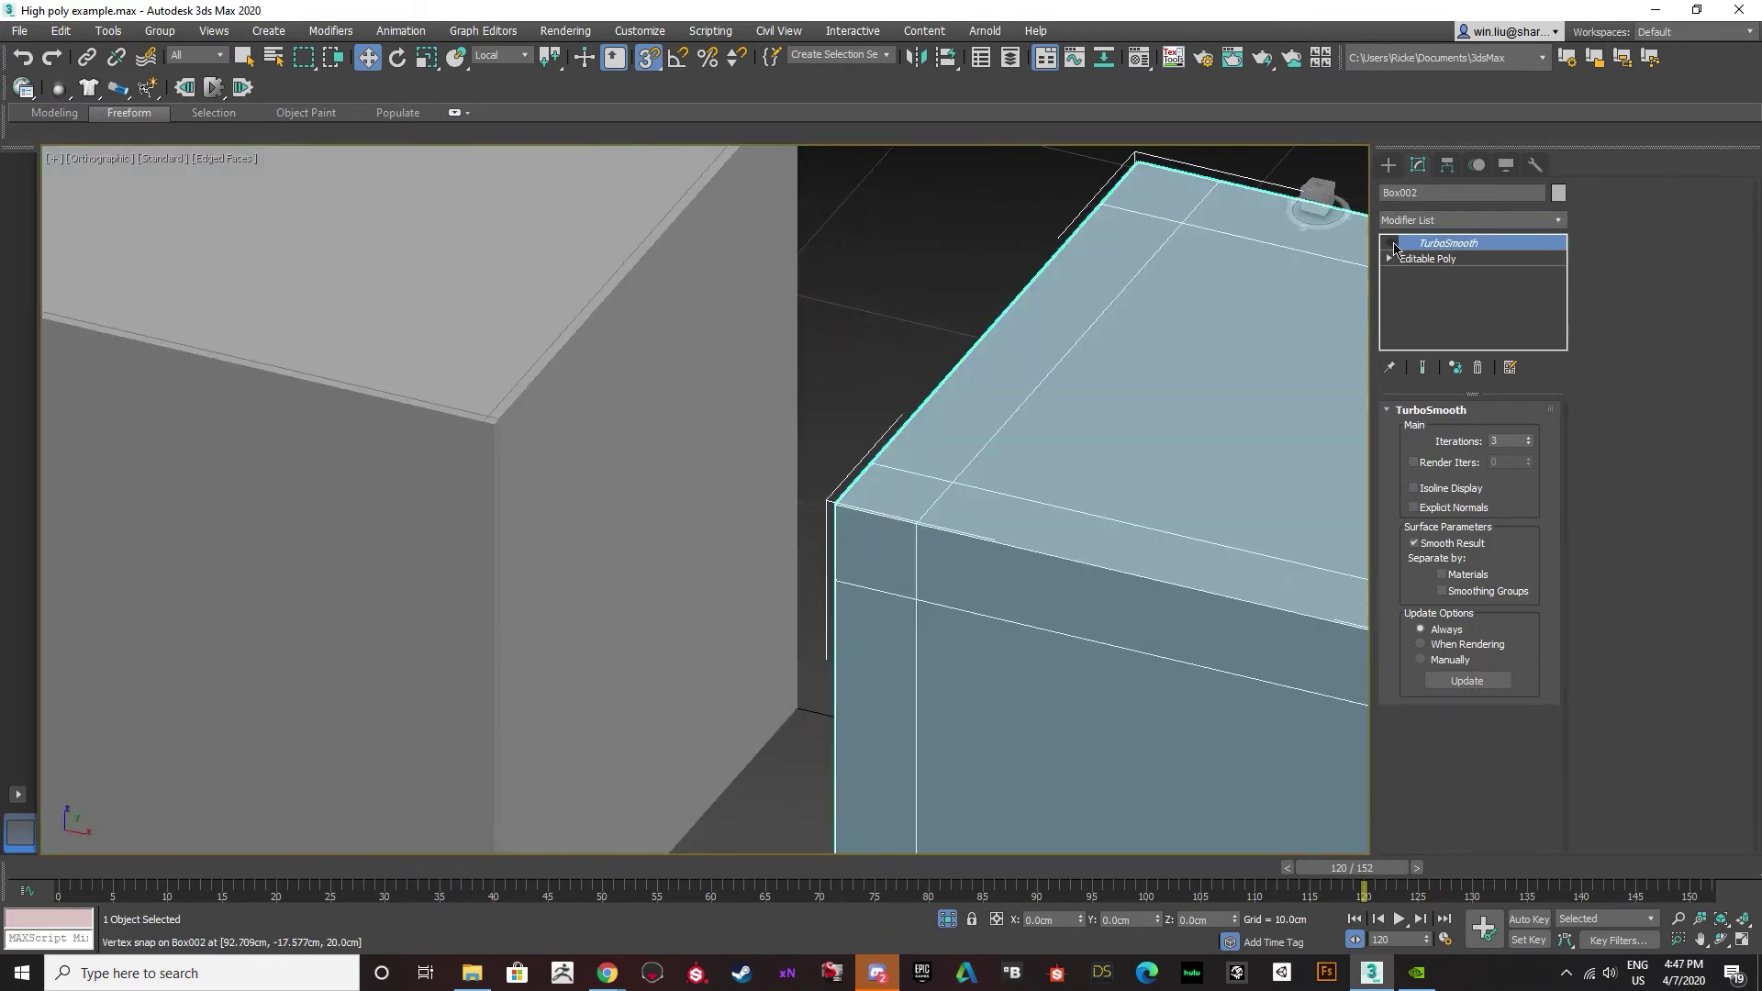
{"action": "left_click", "coordinate": [1391, 242]}
Bring the hidden boxes back into view alongside the two comparison cubes.
{"action": "scroll", "coordinate": [763, 472], "scroll_direction": "down", "scroll_amount": 6}
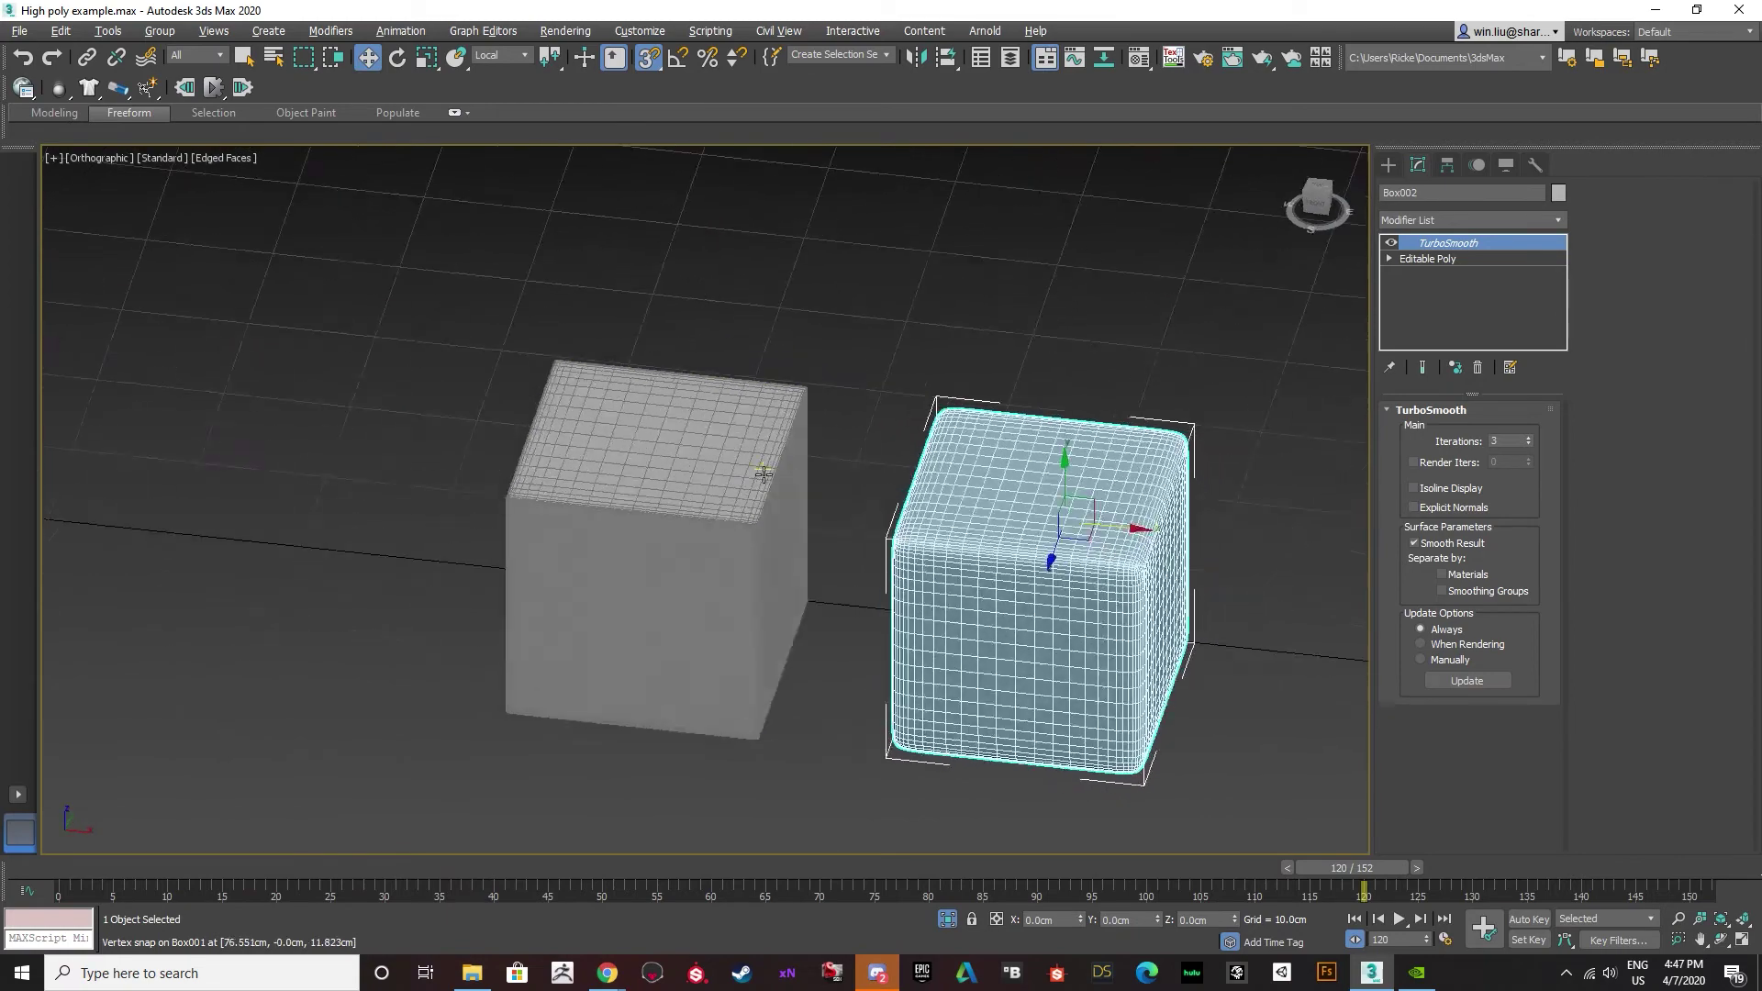
{"action": "scroll", "coordinate": [763, 473], "scroll_direction": "down", "scroll_amount": 8}
{"action": "right_click", "coordinate": [936, 489]}
{"action": "left_click", "coordinate": [936, 435]}
{"action": "scroll", "coordinate": [853, 494], "scroll_direction": "up", "scroll_amount": 2}
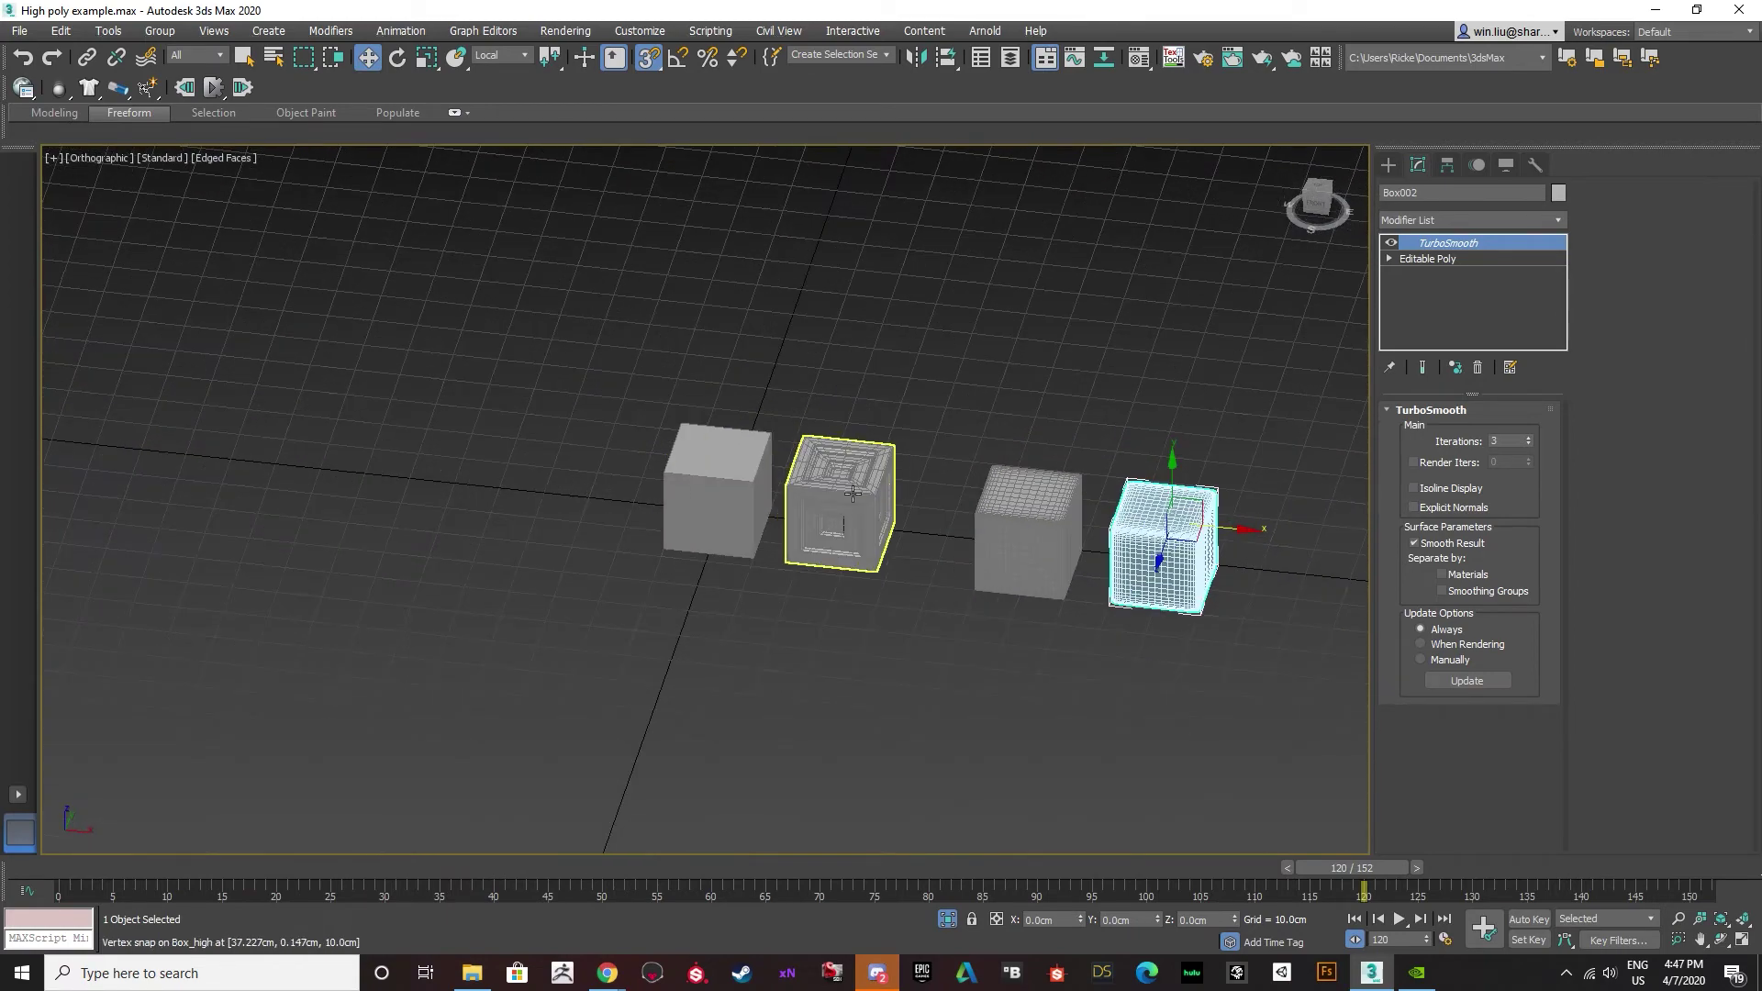
Select the detailed high-poly box and inspect its smoothed shading with the edge display hidden.
{"action": "scroll", "coordinate": [853, 494], "scroll_direction": "up", "scroll_amount": 6}
{"action": "left_click", "coordinate": [853, 496]}
{"action": "key", "text": "F4"}
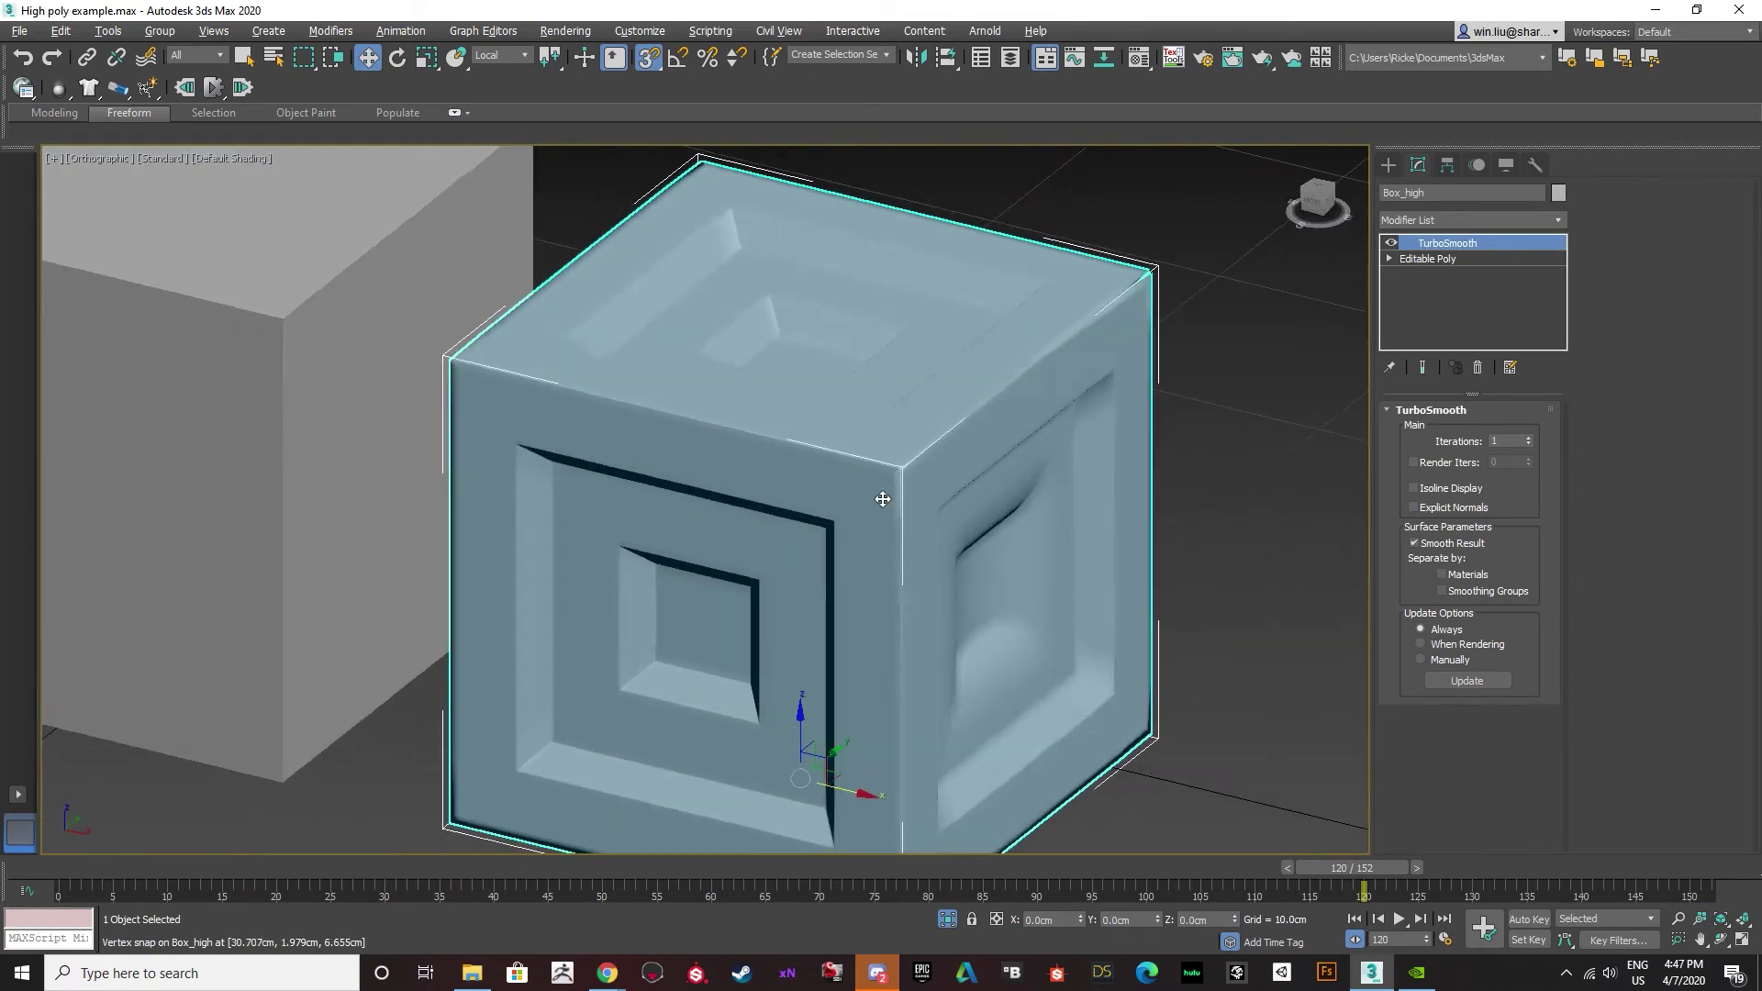
{"action": "middle_click_drag", "start_coordinate": [883, 499], "coordinate": [868, 519], "text": "alt"}
Go to the detailed box's Editable Poly level and examine the support edges around its corner with edges displayed.
{"action": "left_click", "coordinate": [1464, 260]}
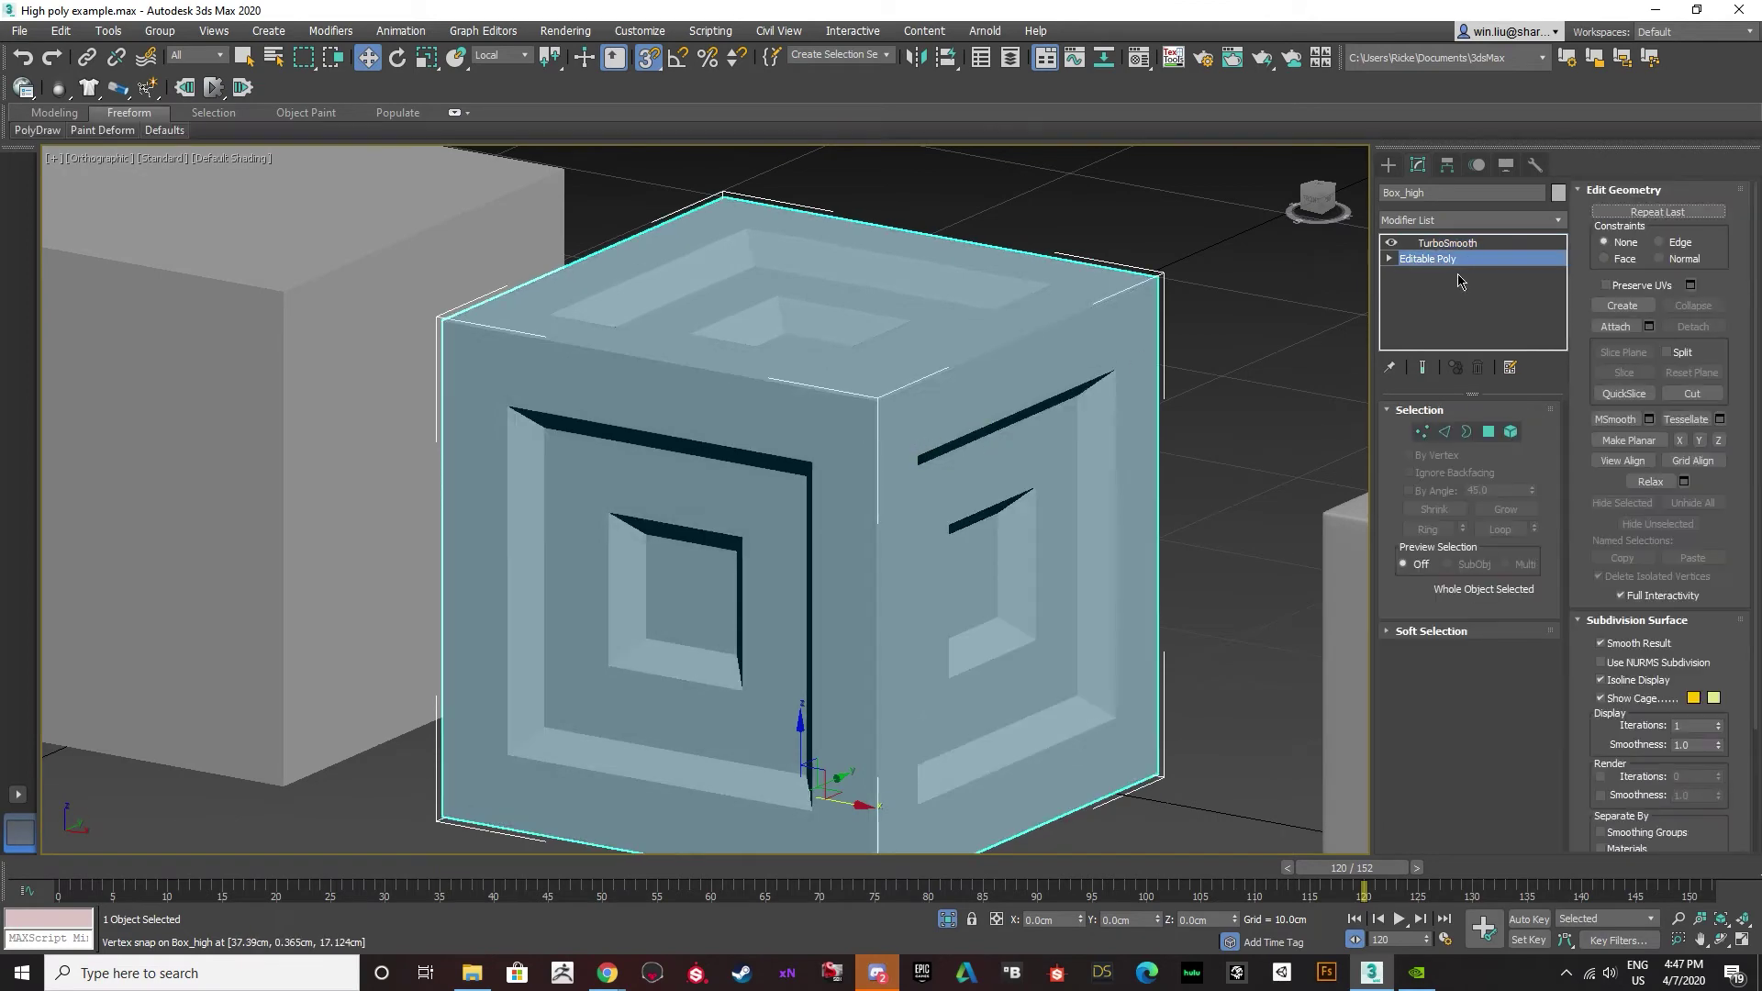
{"action": "middle_click_drag", "start_coordinate": [849, 437], "coordinate": [835, 432]}
{"action": "key", "text": "F4"}
{"action": "scroll", "coordinate": [835, 431], "scroll_direction": "up", "scroll_amount": 8}
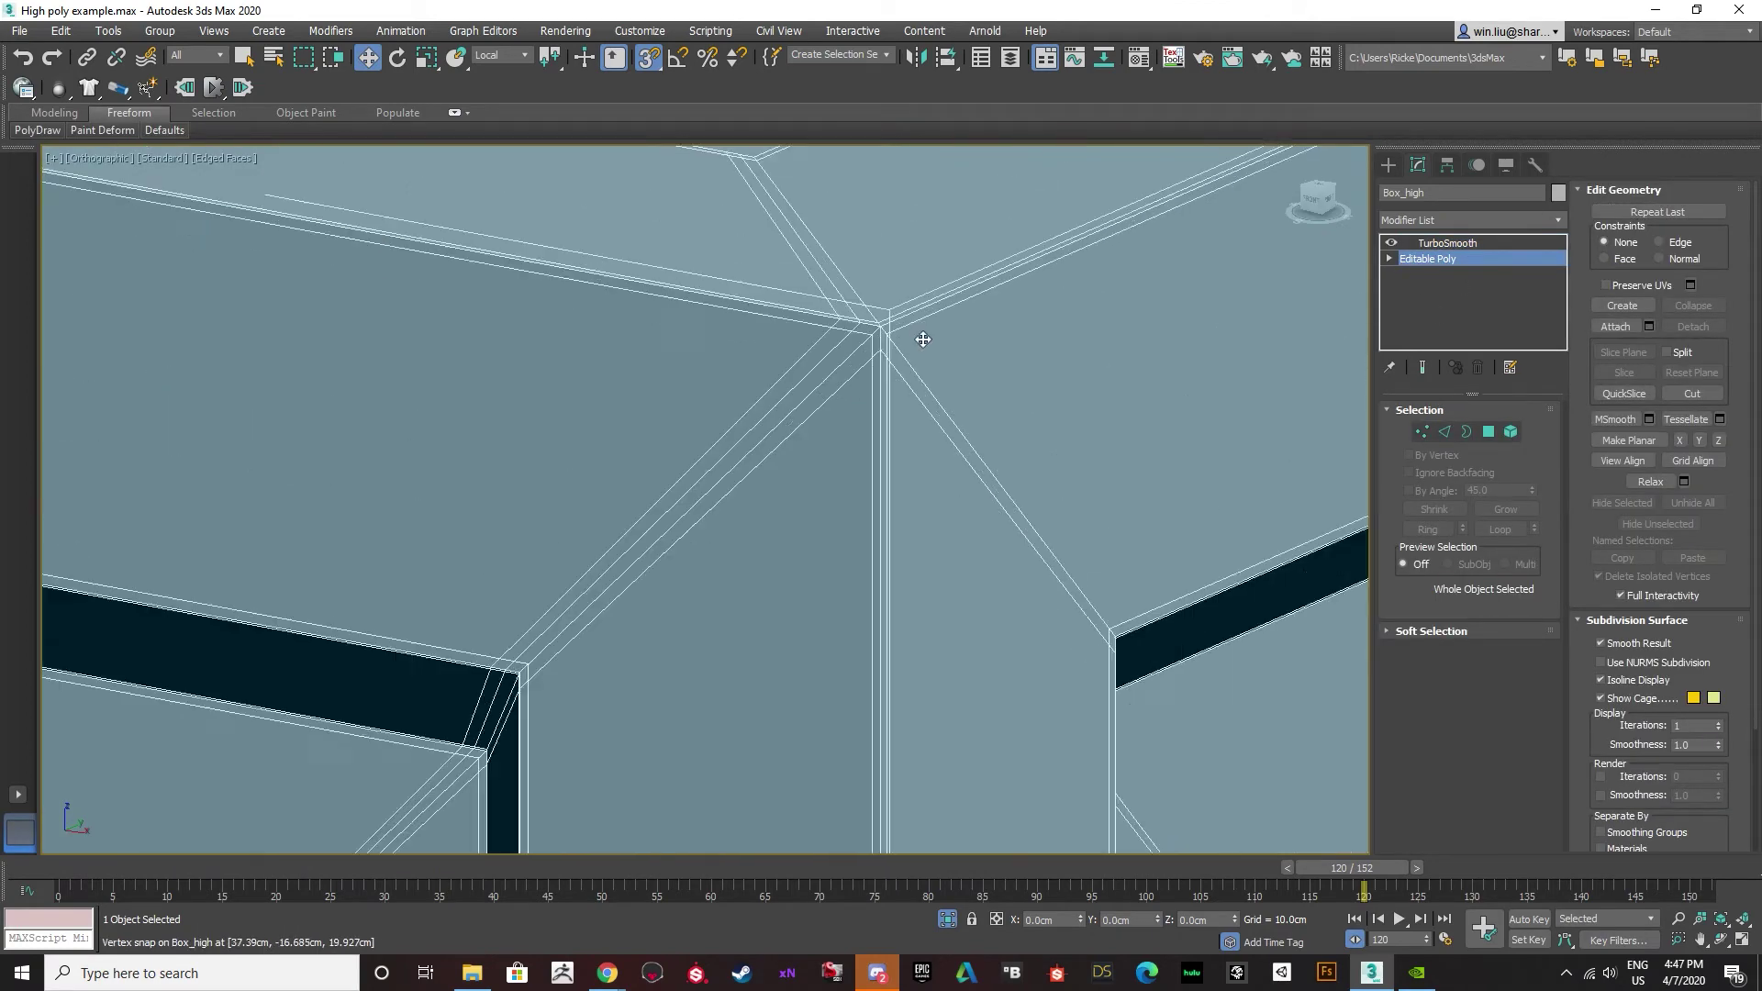
{"action": "scroll", "coordinate": [958, 382], "scroll_direction": "down", "scroll_amount": 7}
Isolate the detailed high-poly box and orbit to the side face that lacks inner support edges.
{"action": "right_click", "coordinate": [988, 410]}
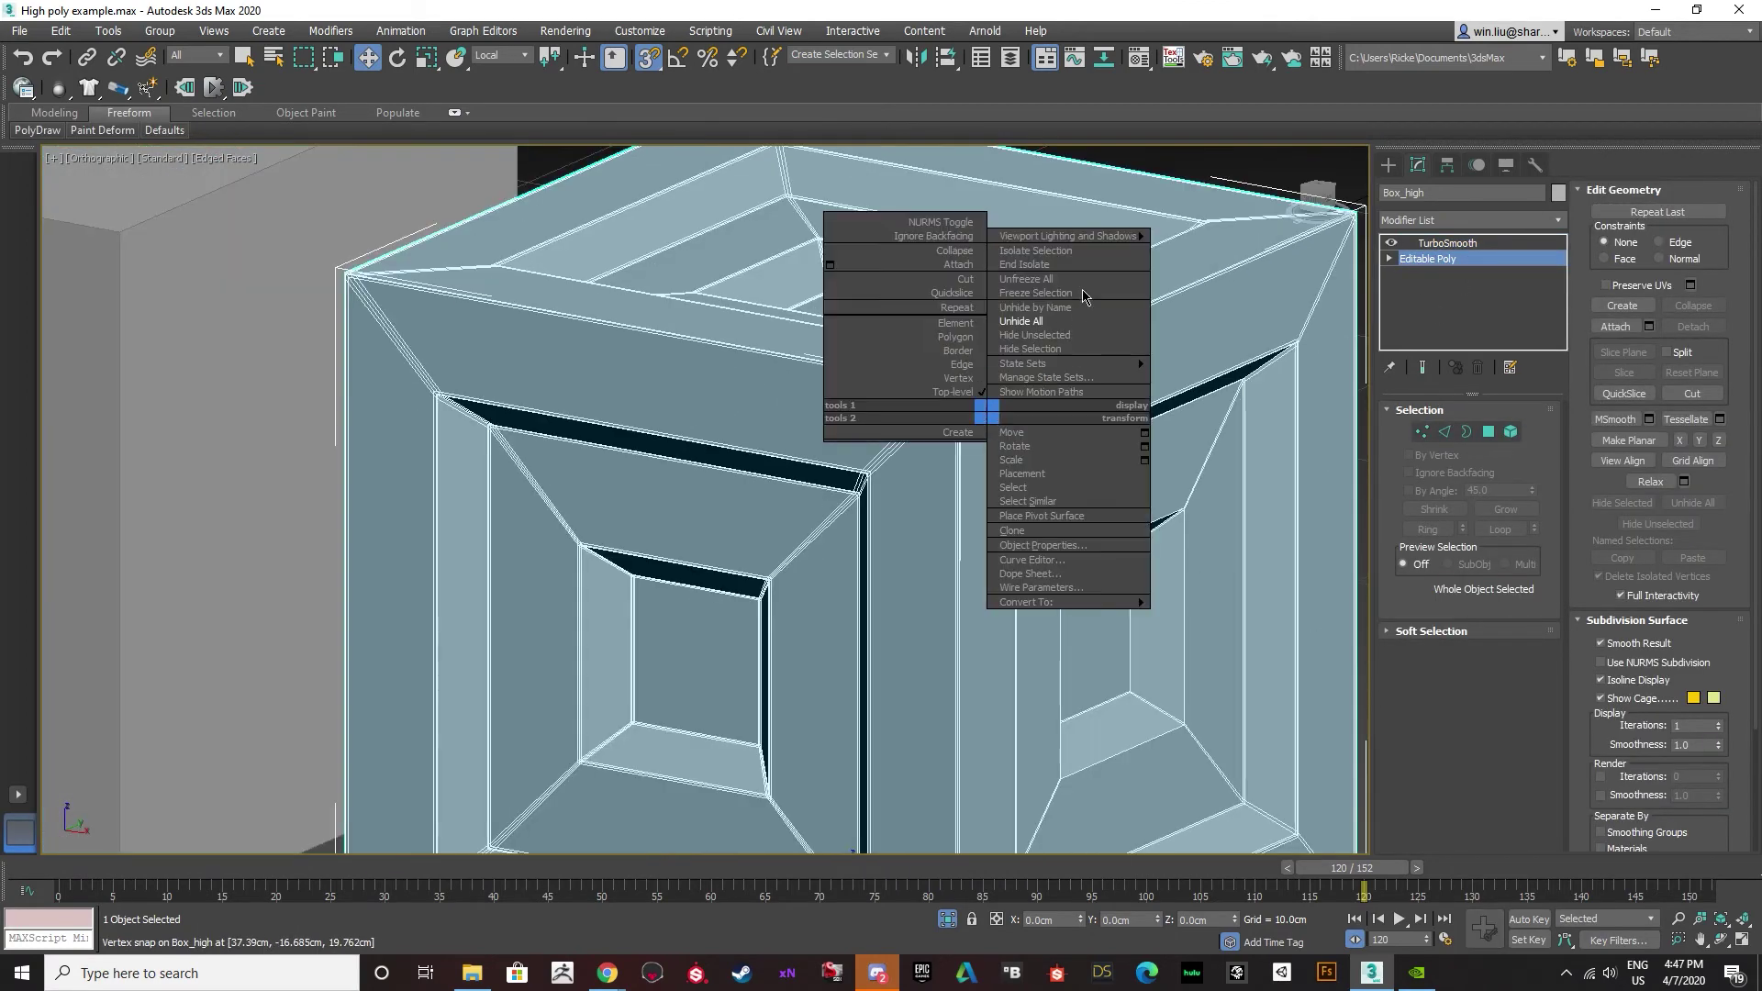
{"action": "left_click", "coordinate": [1080, 256]}
{"action": "middle_click_drag", "start_coordinate": [1074, 315], "coordinate": [1041, 424], "text": "alt"}
{"action": "left_click", "coordinate": [1040, 424]}
{"action": "left_click", "coordinate": [814, 454]}
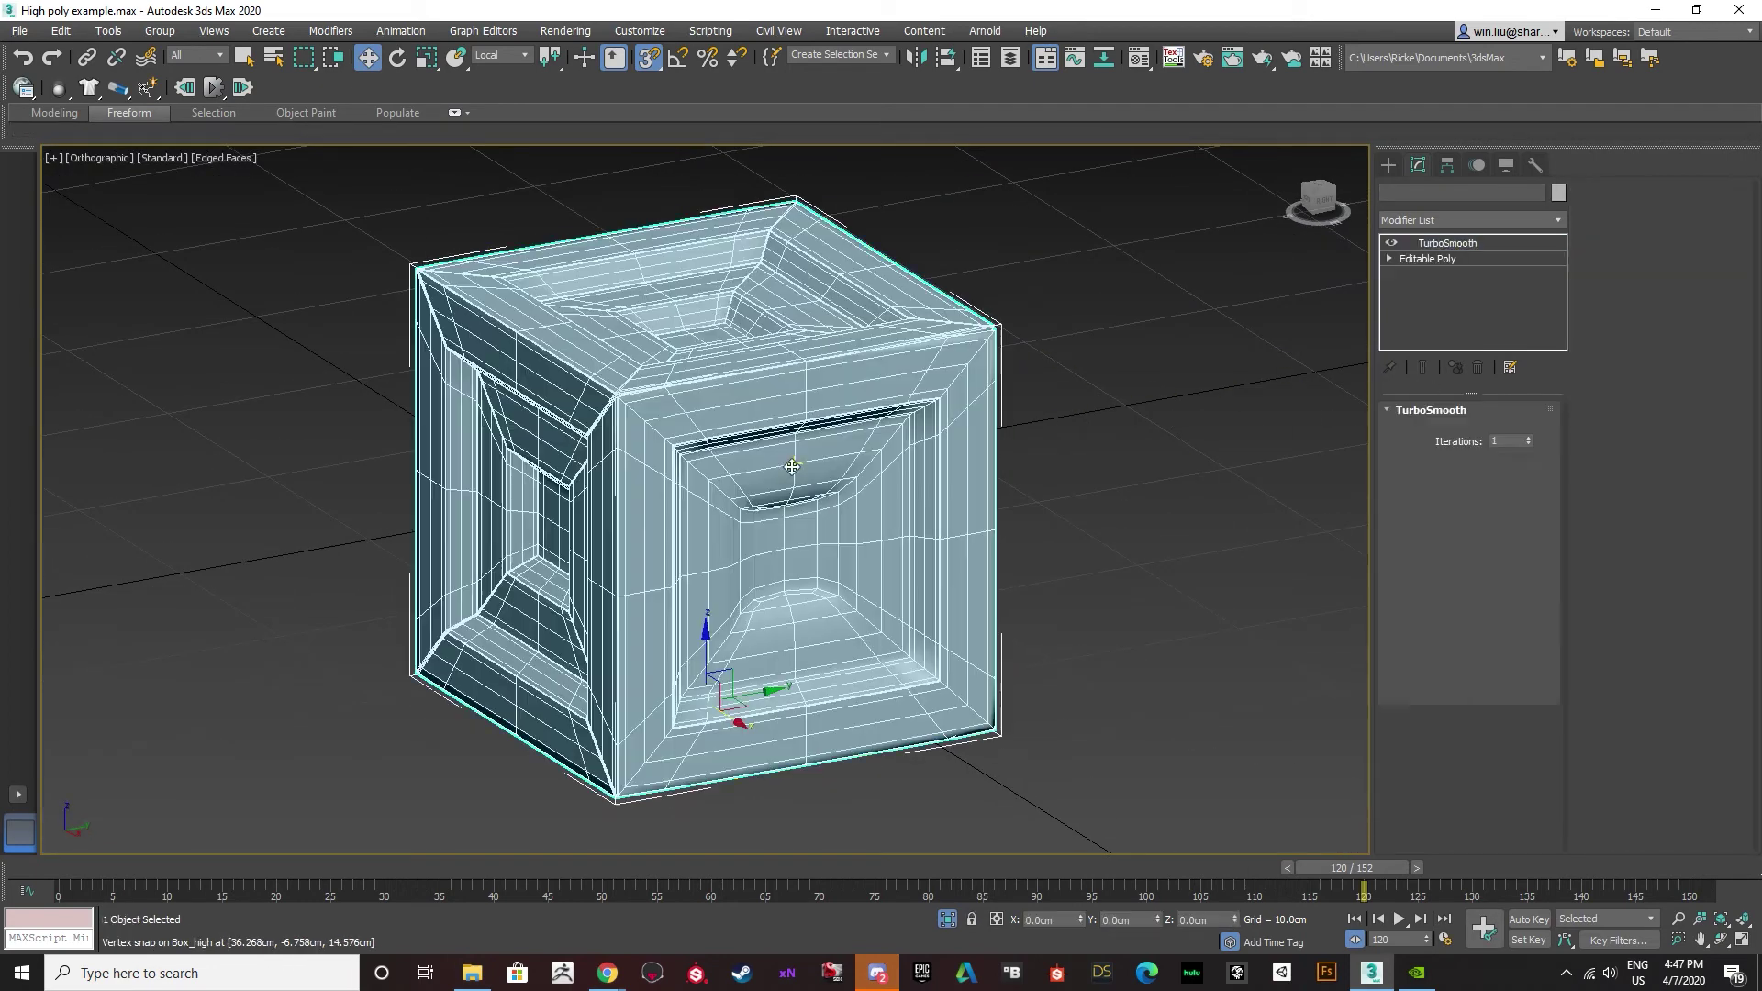
Select the ring of diagonal edges between the side face's outer and inner recesses and connect it with 2 segments and a pinch of 92.
{"action": "left_click", "coordinate": [1447, 259]}
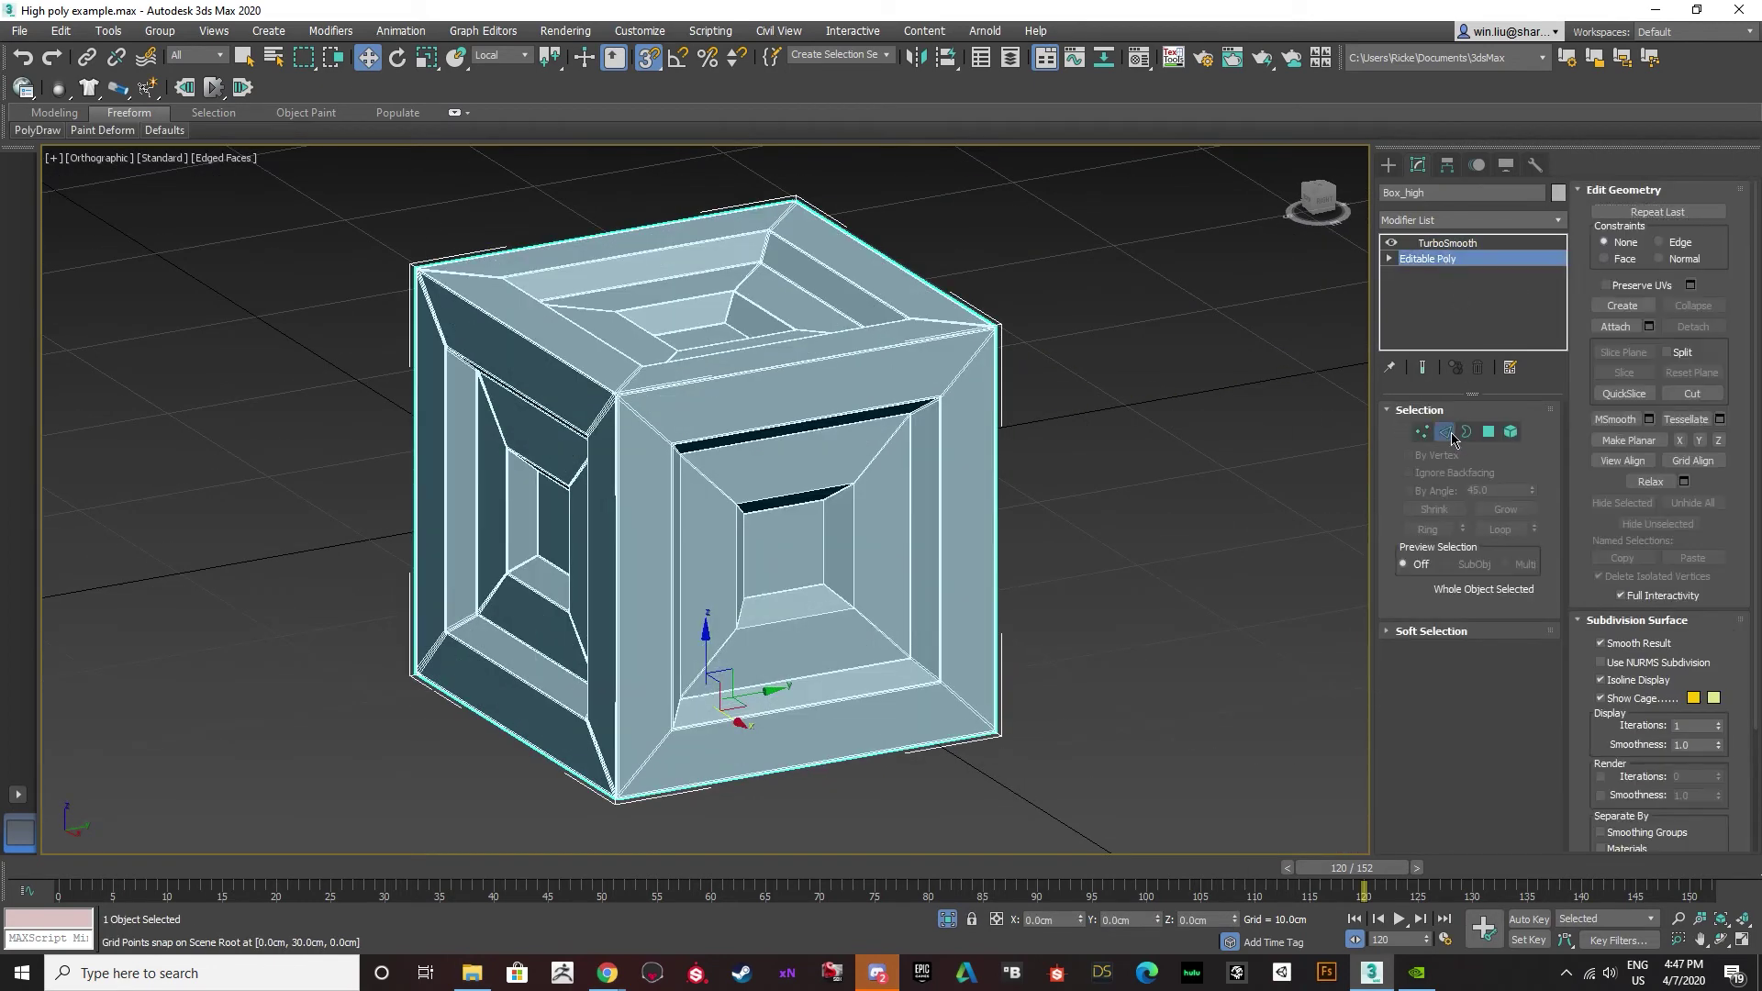
{"action": "left_click", "coordinate": [1445, 431]}
{"action": "scroll", "coordinate": [981, 456], "scroll_direction": "up", "scroll_amount": 8}
{"action": "left_click", "coordinate": [888, 459]}
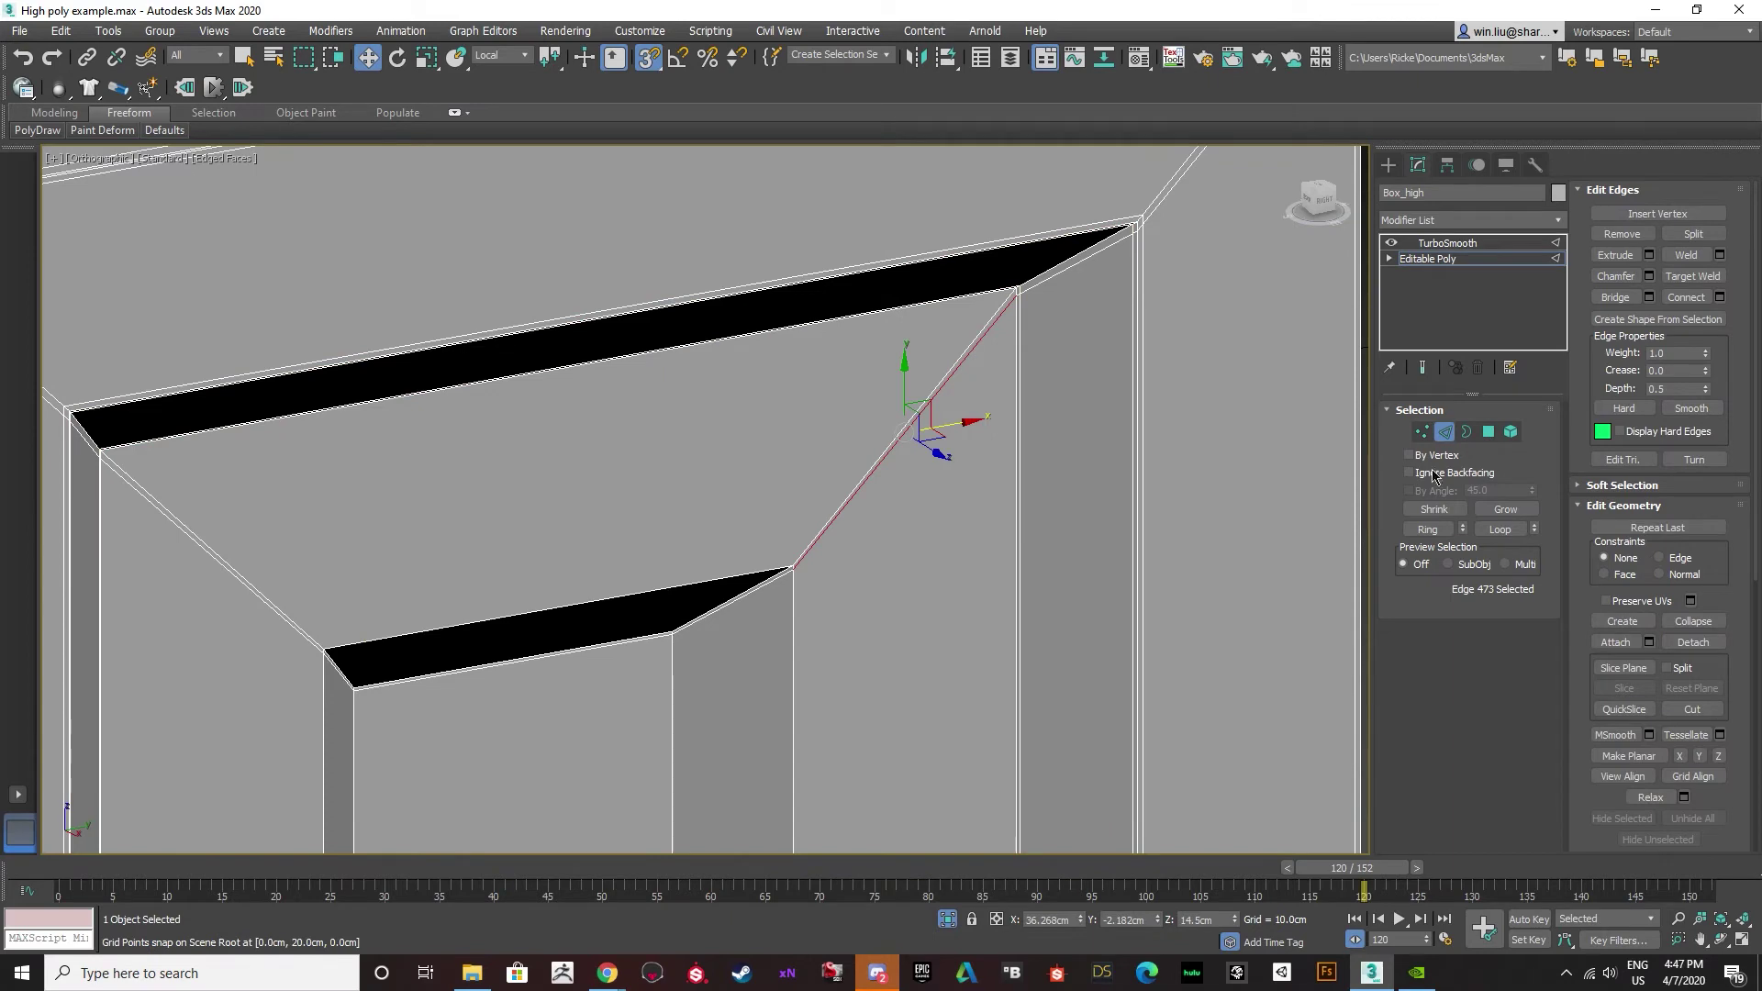
{"action": "left_click", "coordinate": [1430, 529]}
{"action": "key", "text": "ctrl+shift+e"}
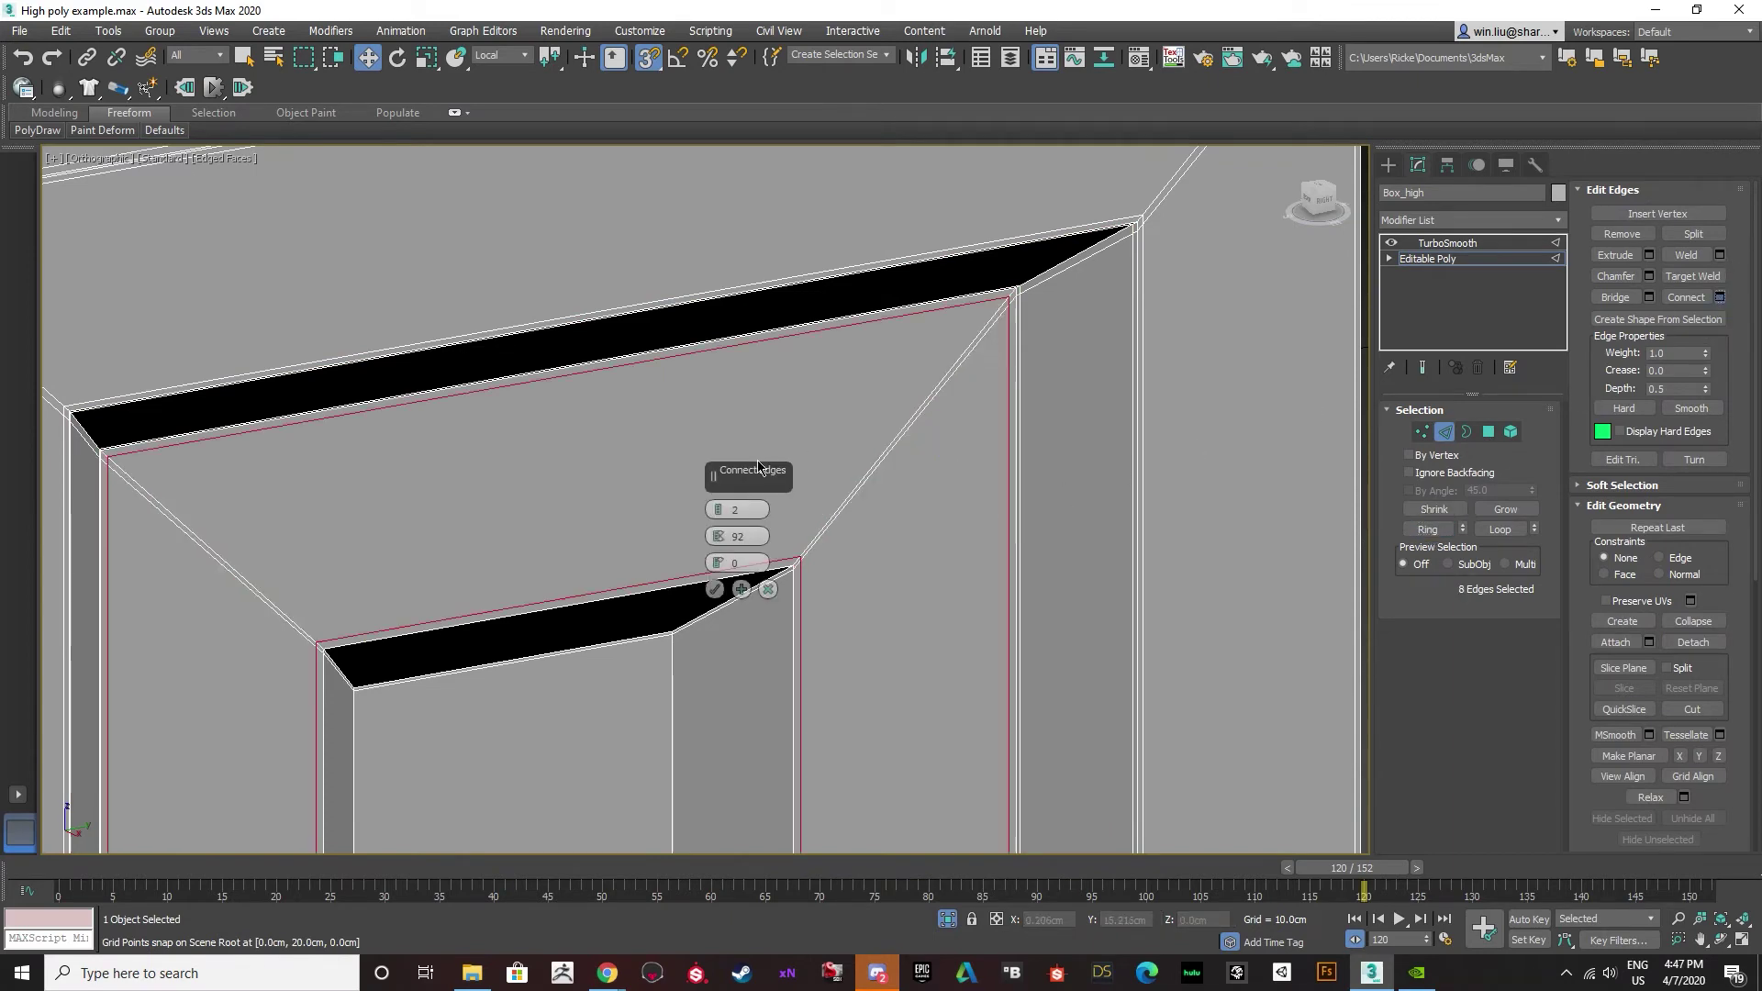
{"action": "left_click", "coordinate": [716, 592]}
{"action": "scroll", "coordinate": [715, 591], "scroll_direction": "down", "scroll_amount": 3}
Select the ring of depth edges along the side face's inner recess walls and connect it with 2 segments and a pinch of 92.
{"action": "middle_click_drag", "start_coordinate": [716, 591], "coordinate": [720, 510], "text": "alt"}
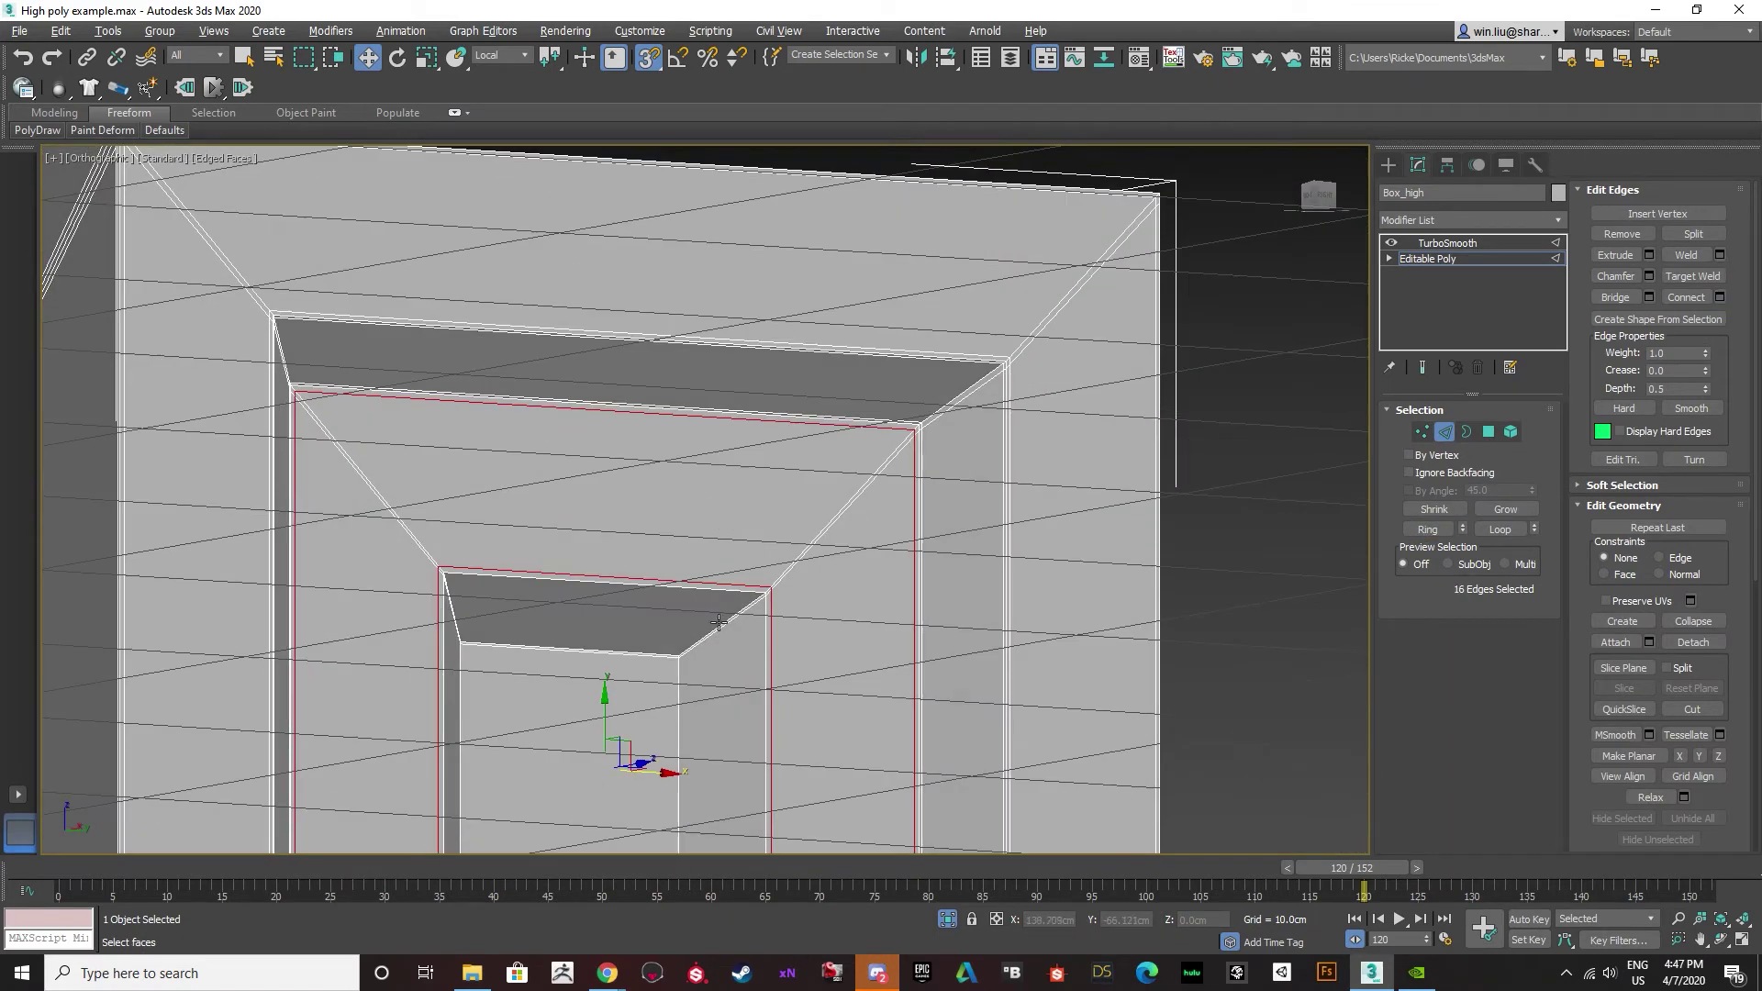
{"action": "left_click", "coordinate": [720, 624]}
{"action": "middle_click_drag", "start_coordinate": [721, 624], "coordinate": [781, 519]}
{"action": "left_click", "coordinate": [1428, 530]}
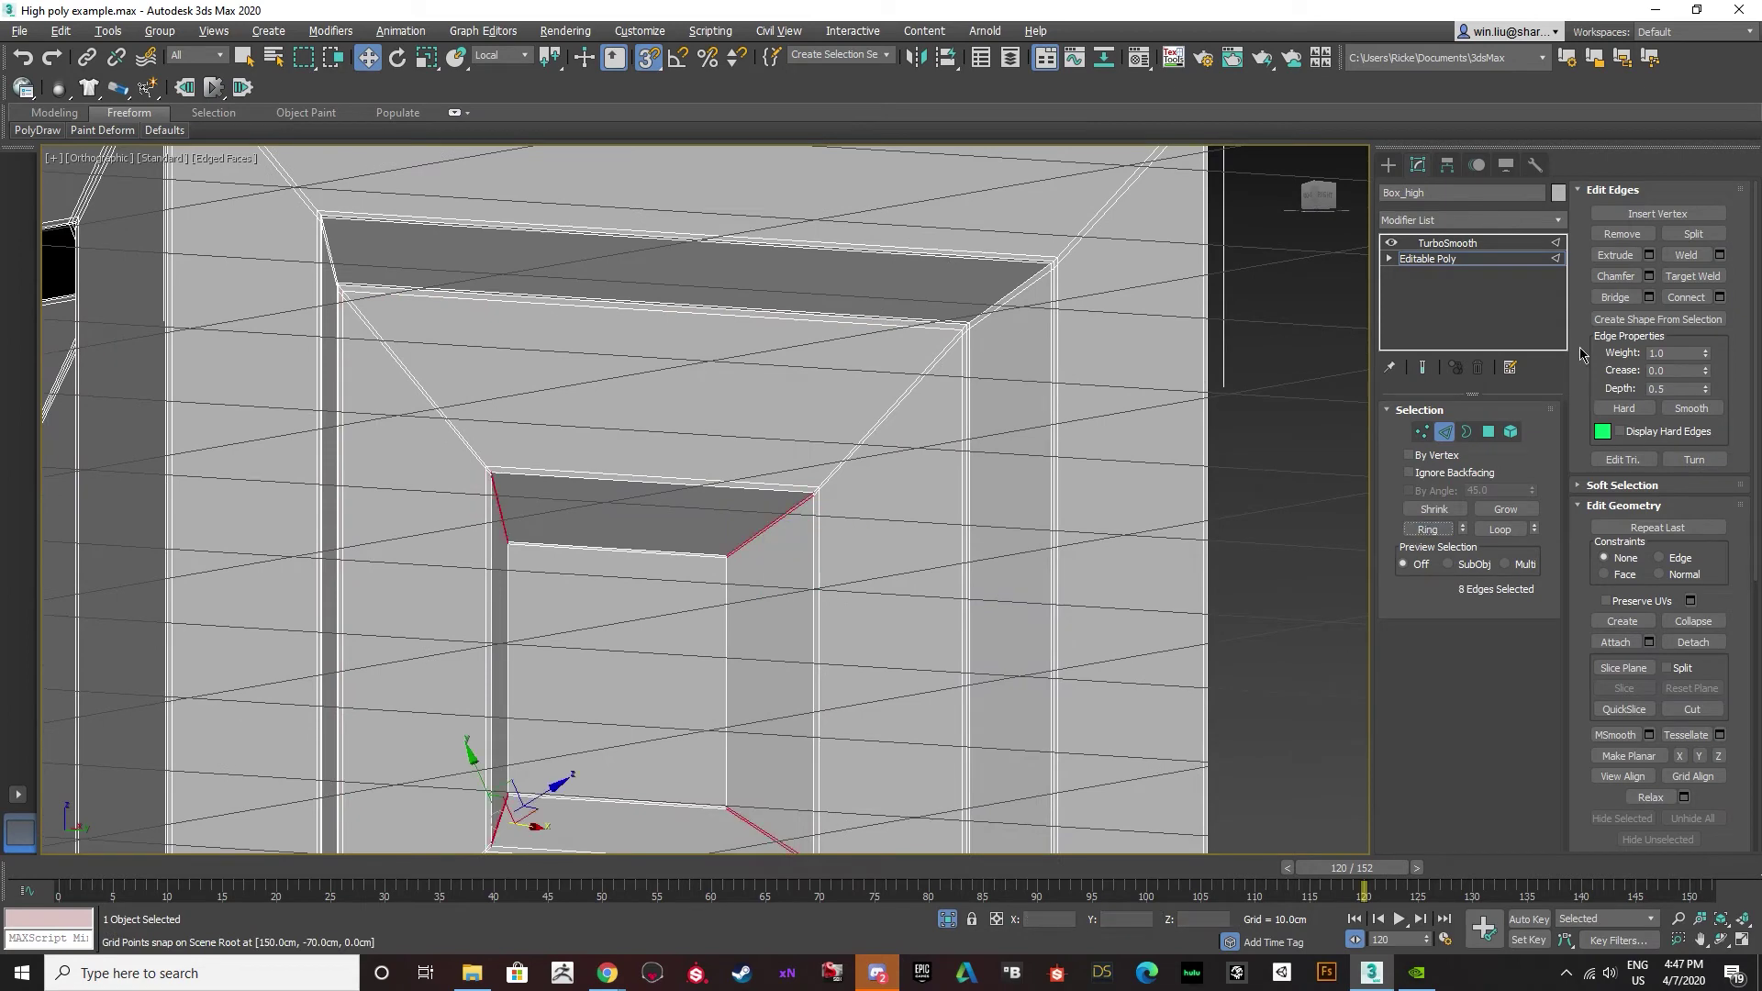
{"action": "left_click", "coordinate": [1719, 297]}
{"action": "scroll", "coordinate": [798, 500], "scroll_direction": "up", "scroll_amount": 5}
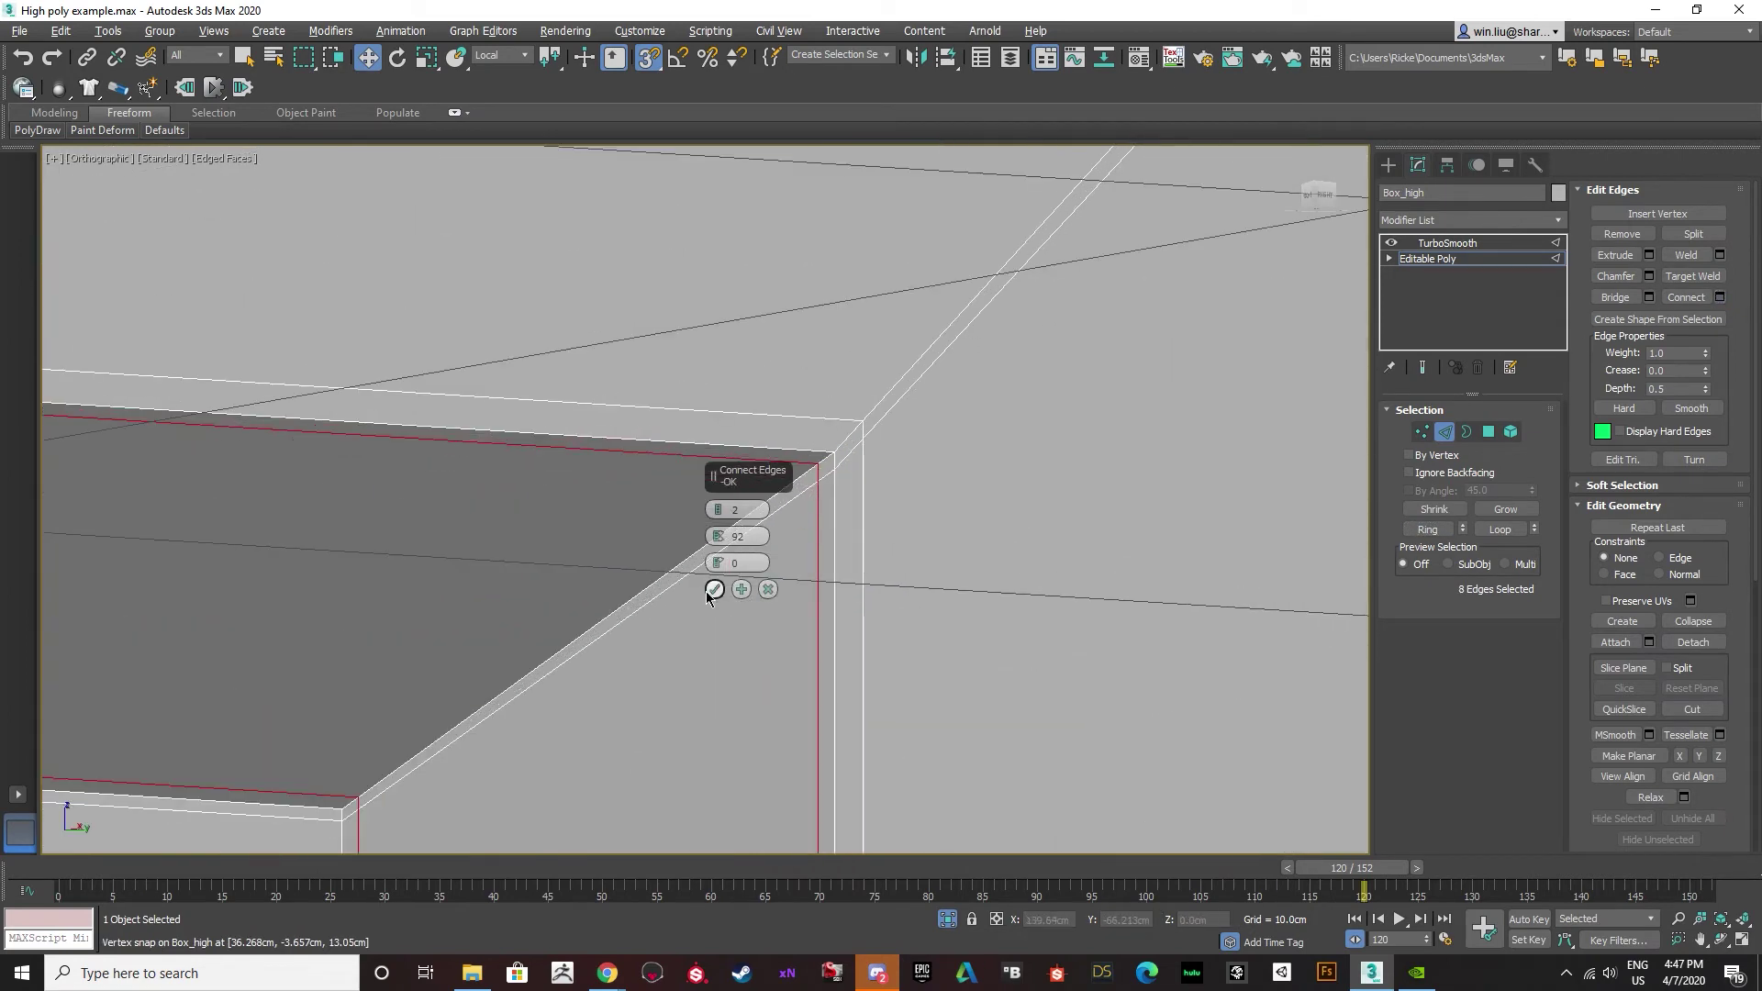
{"action": "left_click", "coordinate": [709, 591]}
Select the ring of horizontal edges running through the inner recess and around the box, and connect it with 2 segments and a pinch of 98.
{"action": "scroll", "coordinate": [642, 487], "scroll_direction": "down", "scroll_amount": 3}
{"action": "middle_click_drag", "start_coordinate": [649, 484], "coordinate": [641, 499], "text": "alt"}
{"action": "scroll", "coordinate": [633, 496], "scroll_direction": "up", "scroll_amount": 2}
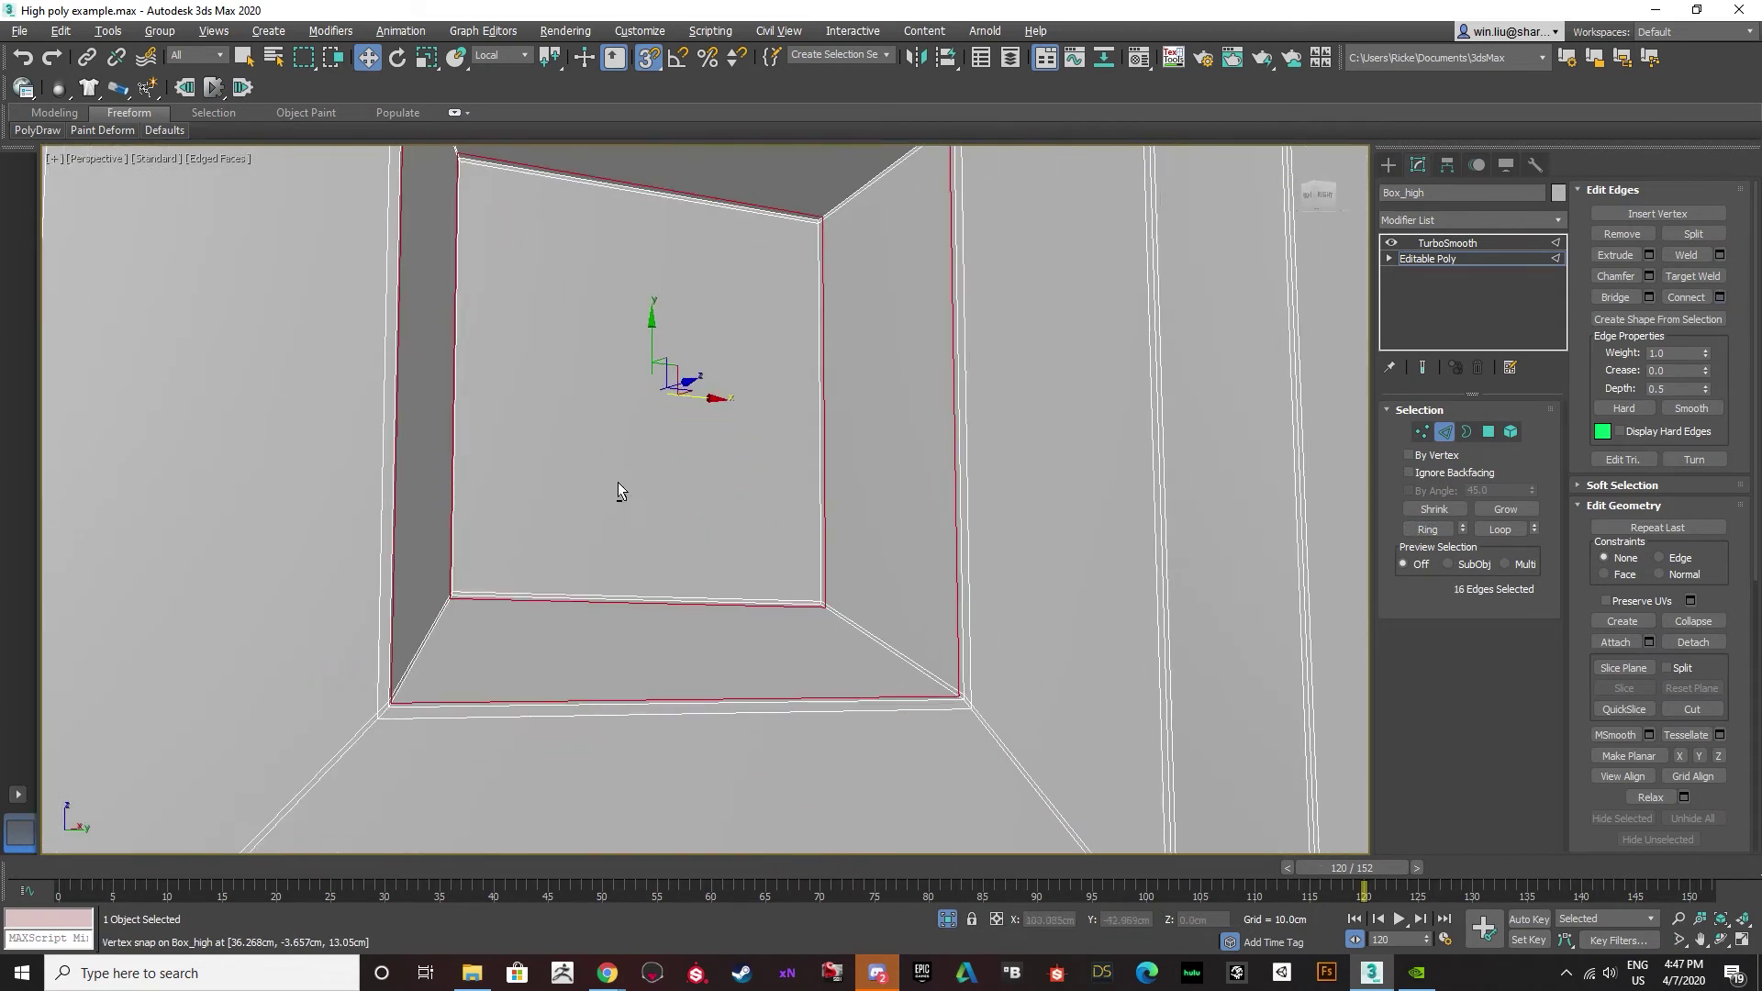
{"action": "scroll", "coordinate": [605, 514], "scroll_direction": "up", "scroll_amount": 2}
{"action": "scroll", "coordinate": [503, 596], "scroll_direction": "up", "scroll_amount": 4}
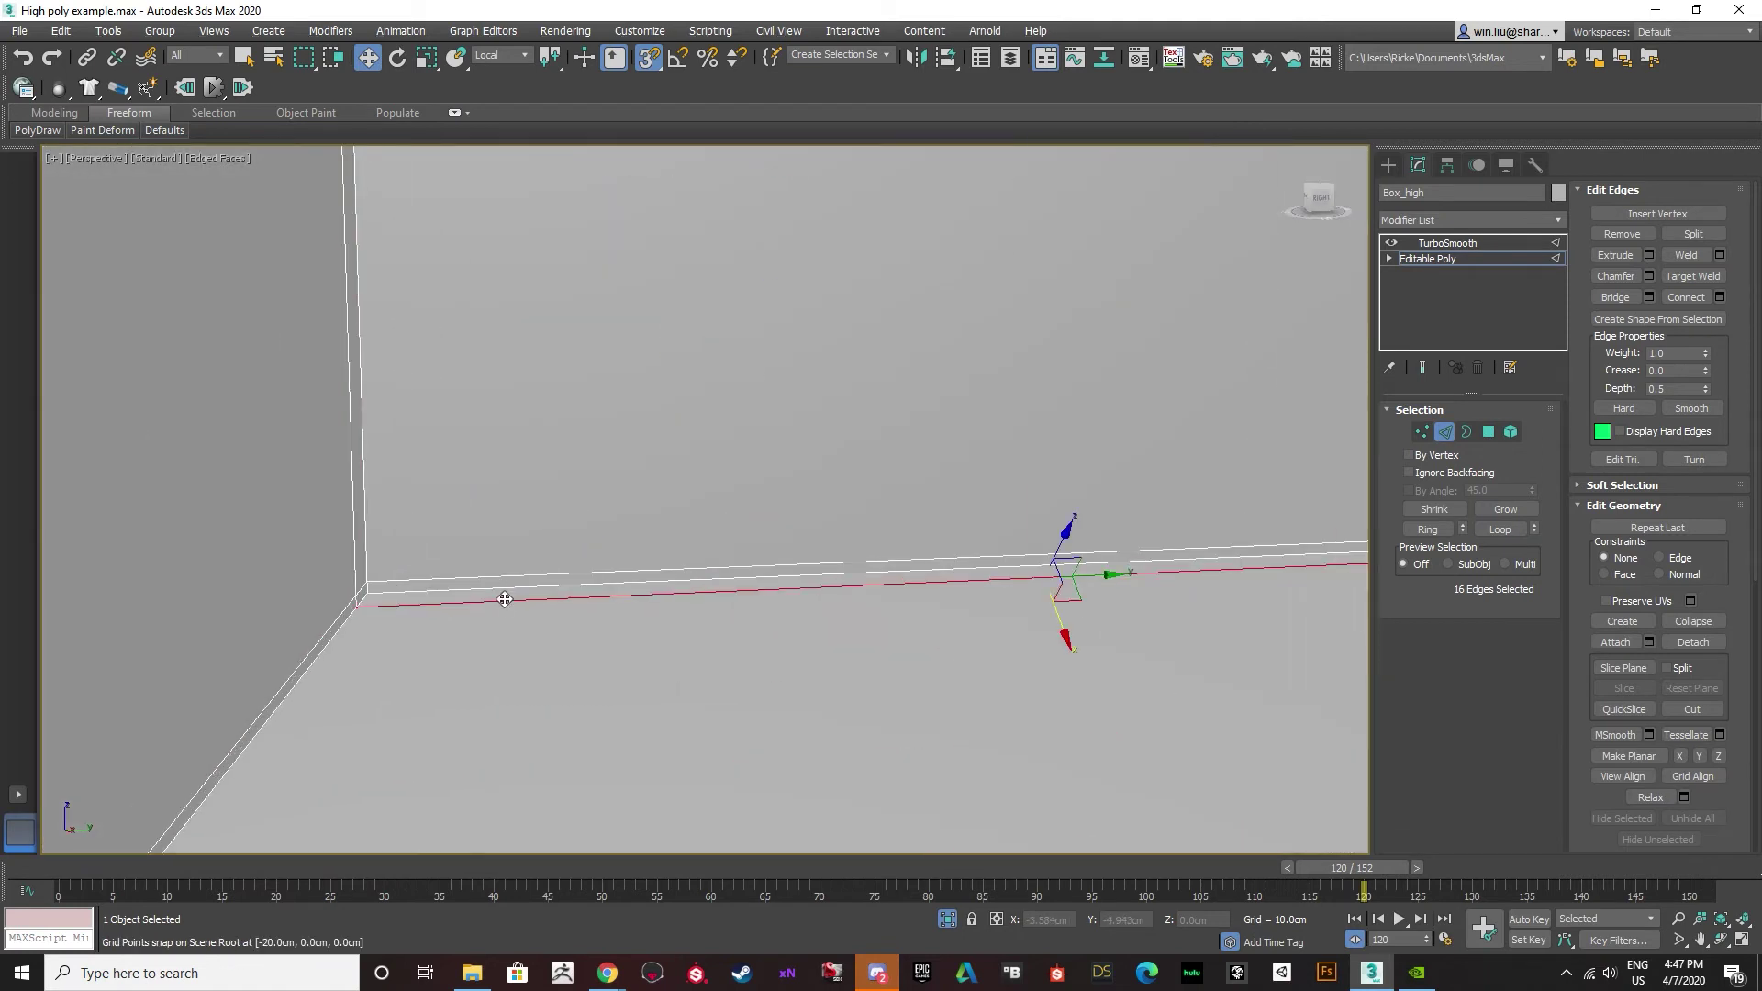
{"action": "left_click", "coordinate": [1427, 530]}
{"action": "left_click", "coordinate": [1721, 297]}
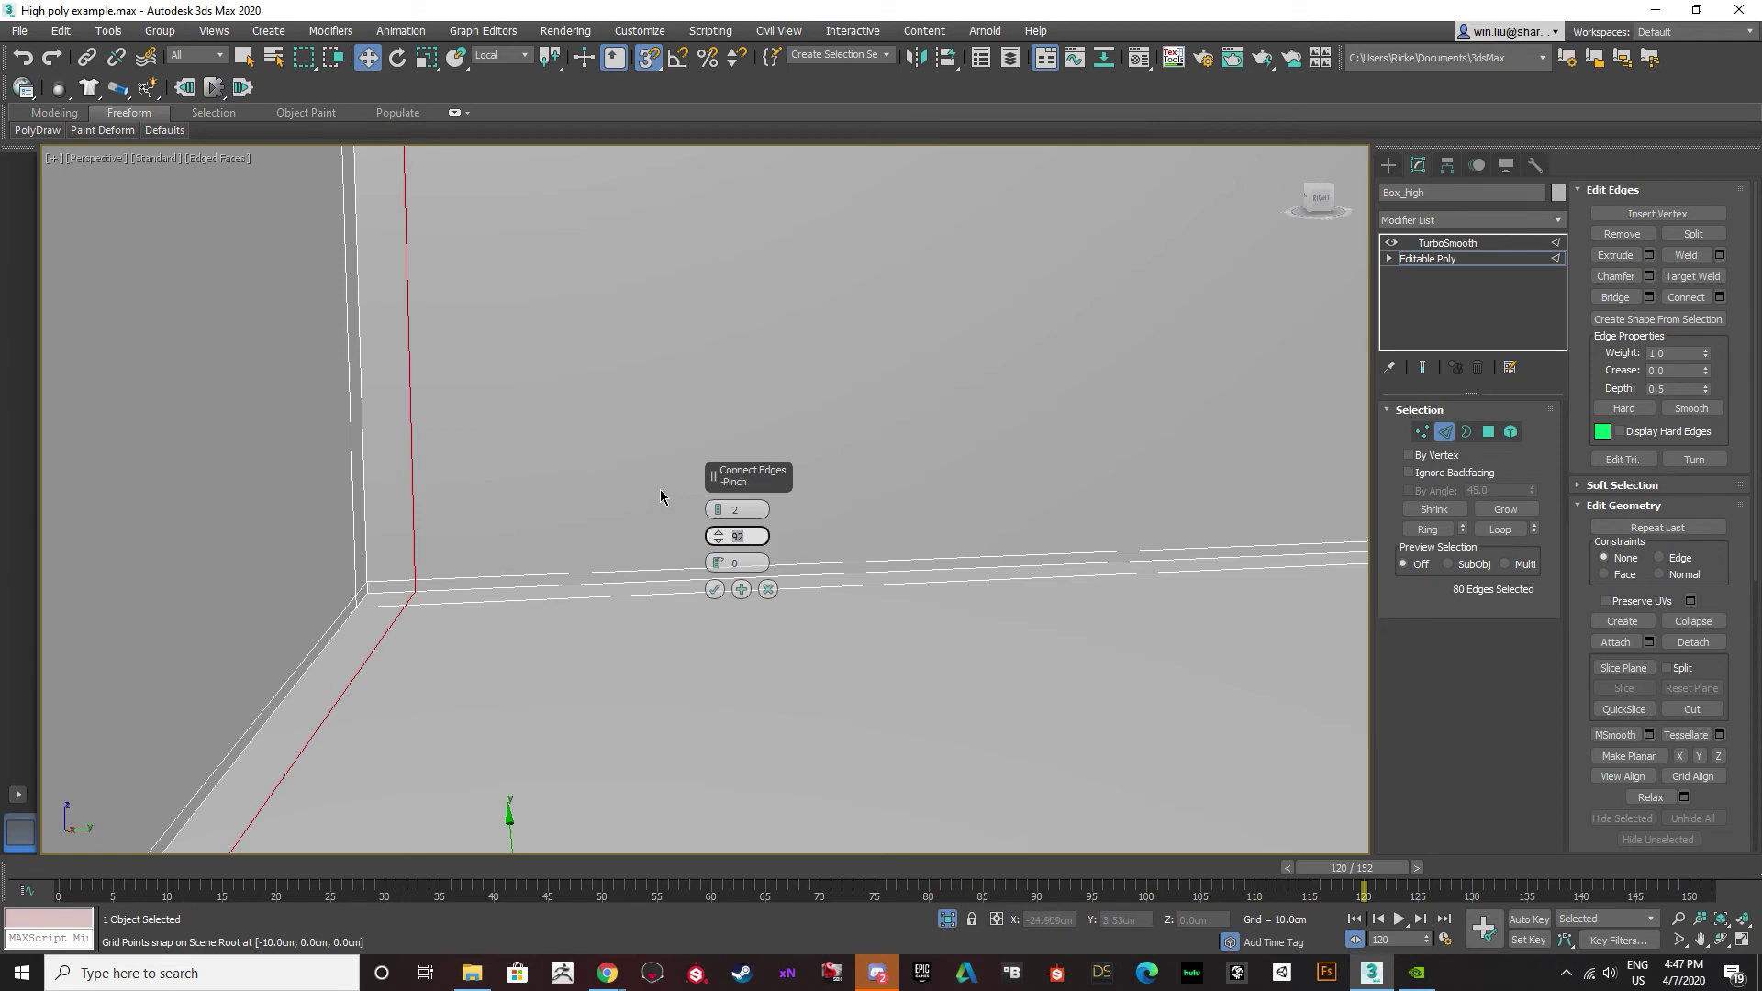
{"action": "key", "text": "Return"}
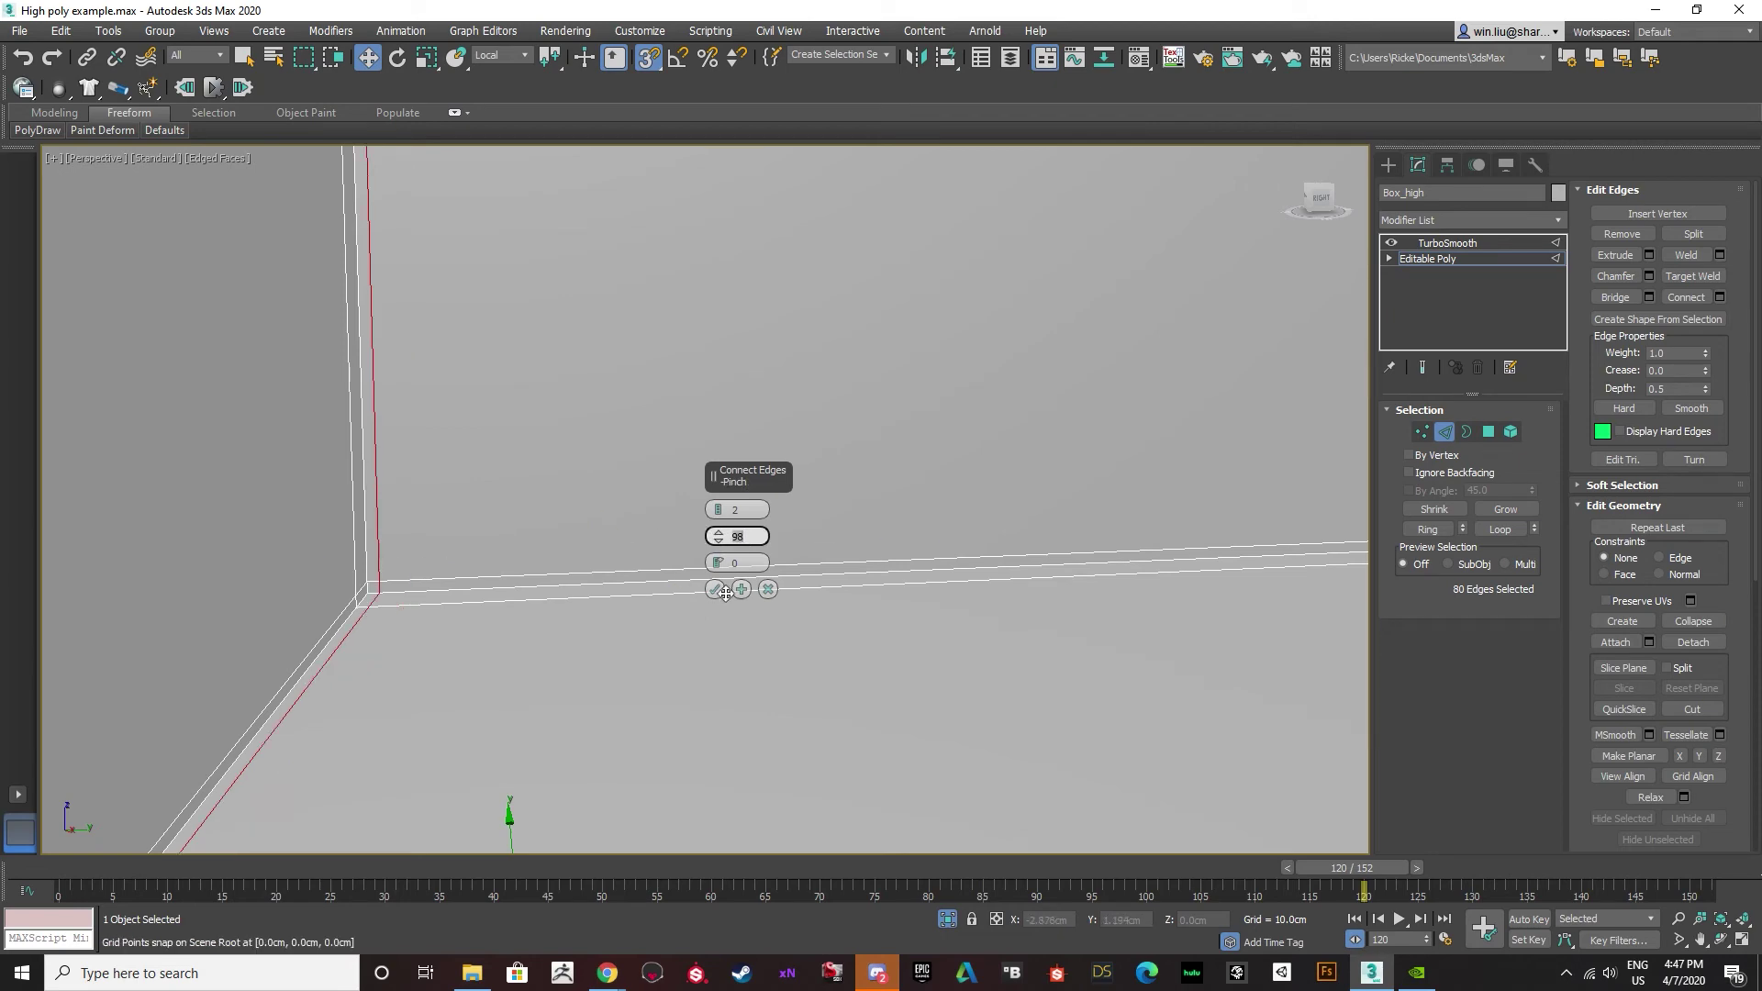
{"action": "left_click", "coordinate": [715, 589]}
Select the extra support edge loop along the box's corner diagonals and delete it with Remove Loop.
{"action": "middle_click_drag", "start_coordinate": [630, 542], "coordinate": [584, 588], "text": "alt"}
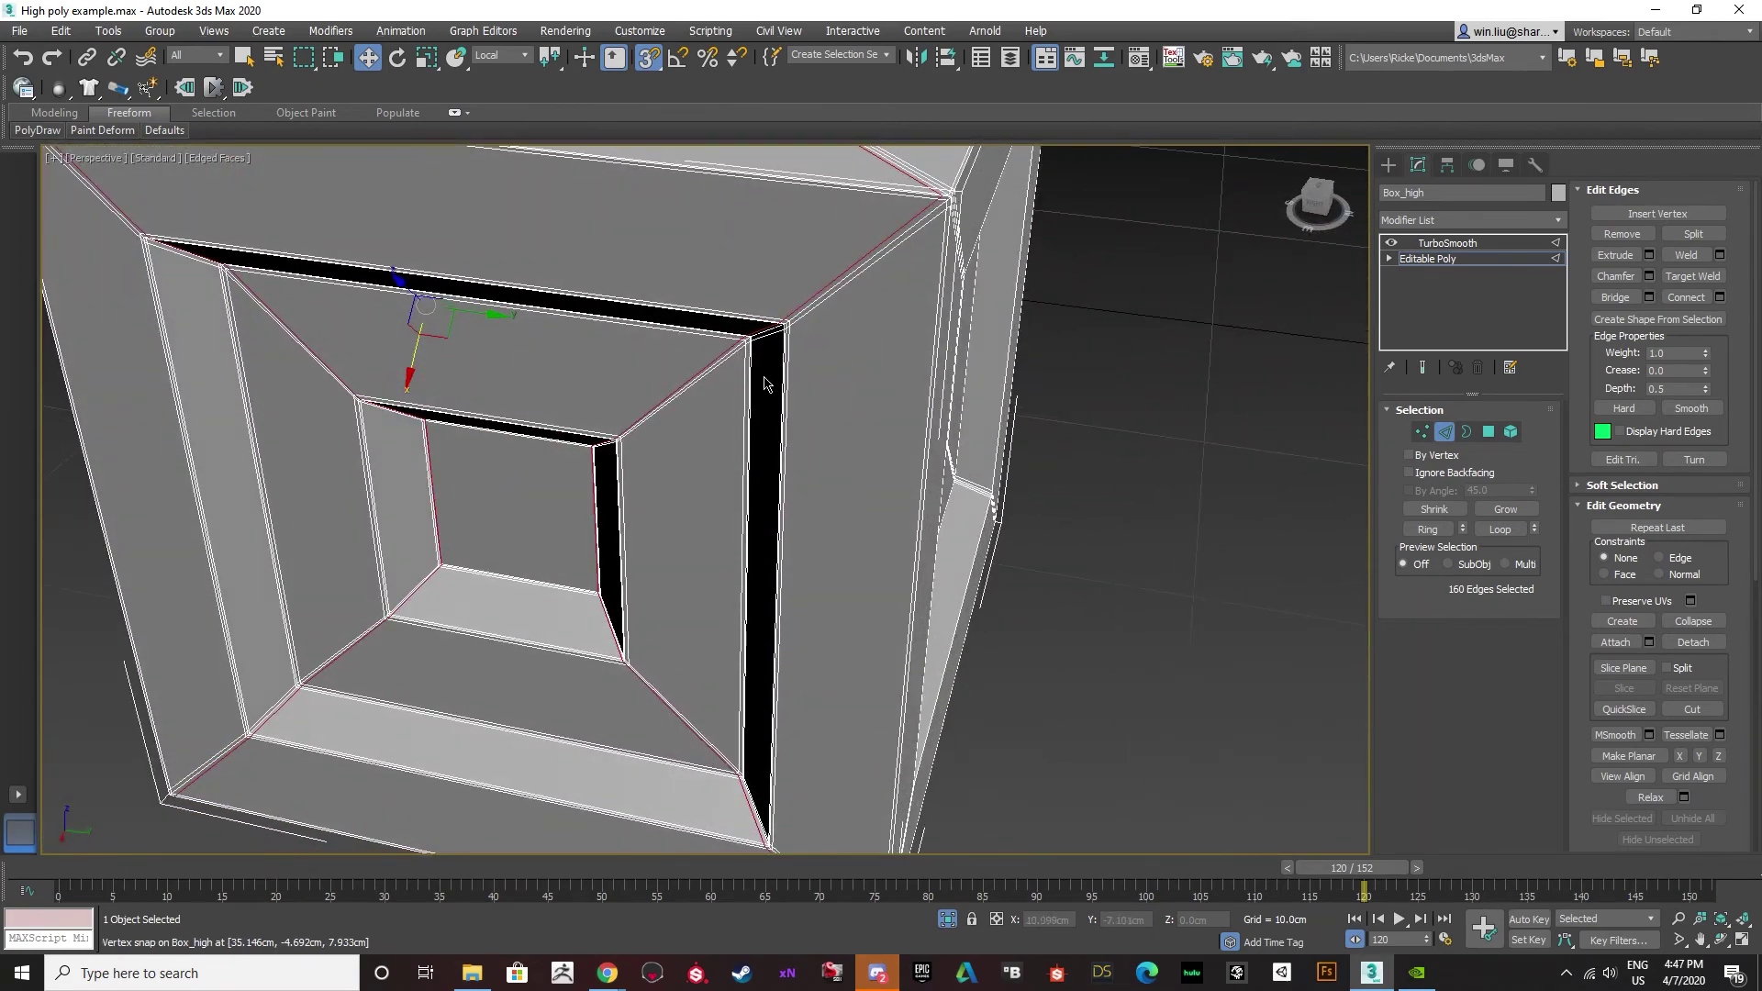
{"action": "scroll", "coordinate": [766, 356], "scroll_direction": "up", "scroll_amount": 4}
{"action": "scroll", "coordinate": [767, 356], "scroll_direction": "up", "scroll_amount": 2}
{"action": "scroll", "coordinate": [767, 357], "scroll_direction": "down", "scroll_amount": 7}
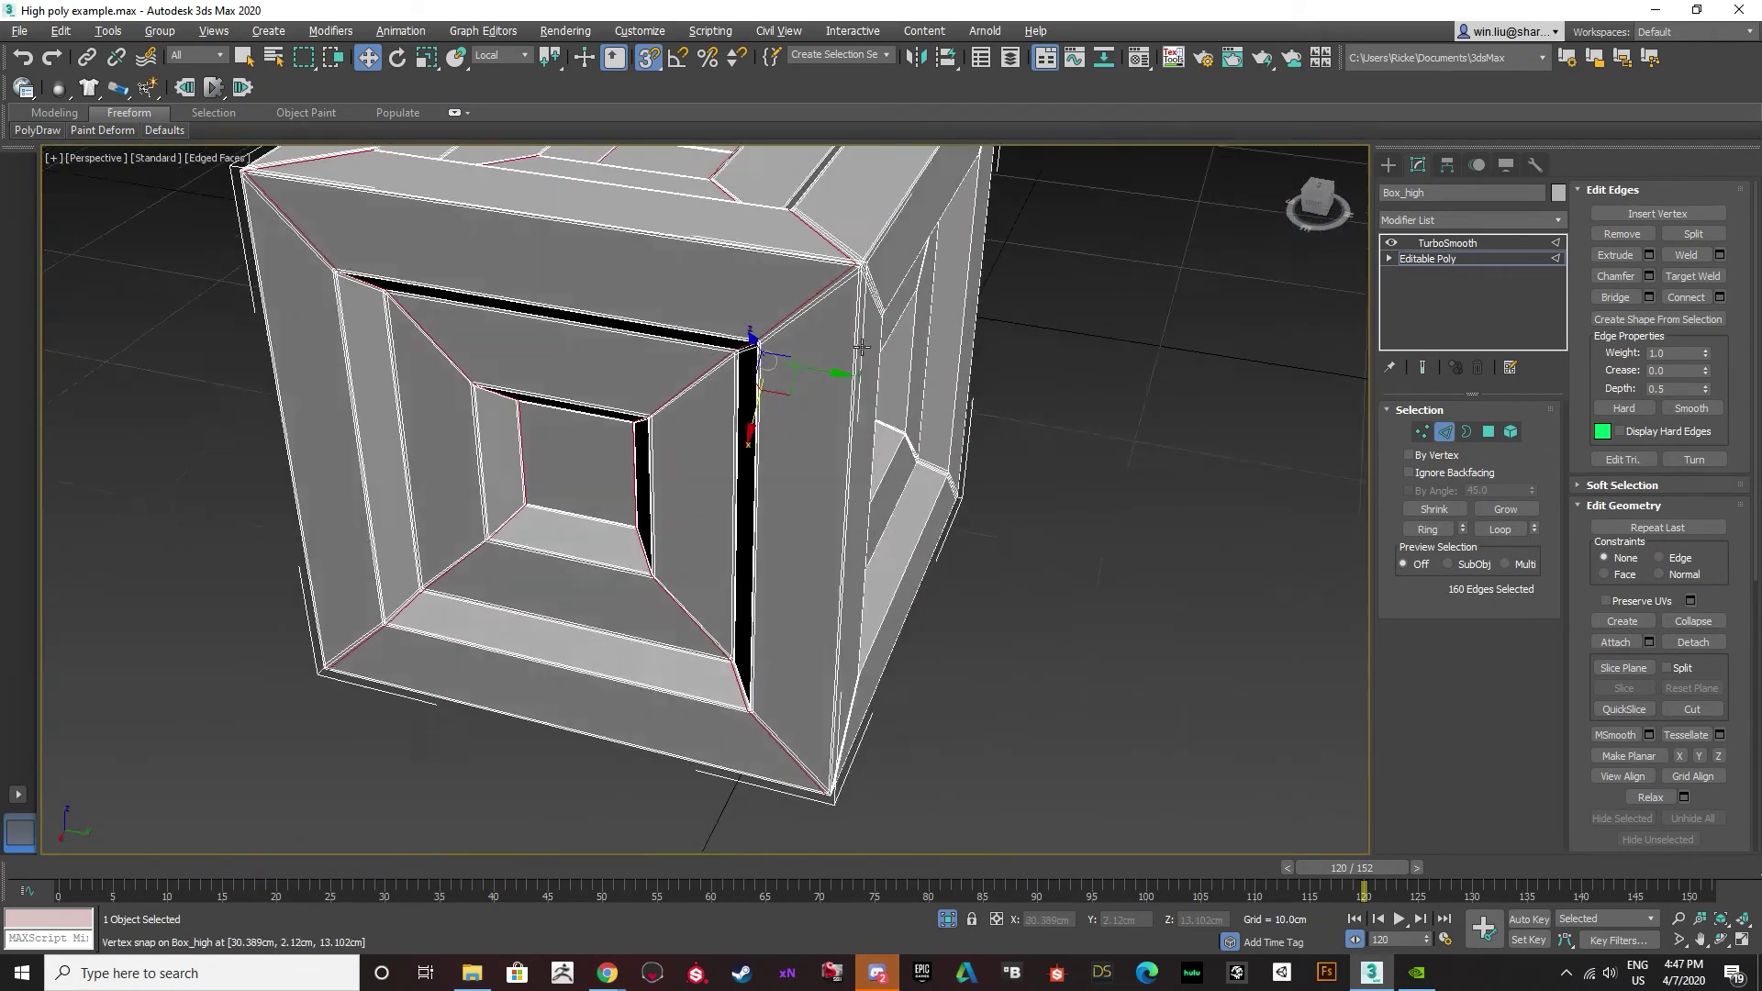
{"action": "middle_click_drag", "start_coordinate": [767, 356], "coordinate": [710, 344], "text": "alt"}
{"action": "scroll", "coordinate": [524, 356], "scroll_direction": "up", "scroll_amount": 6}
{"action": "scroll", "coordinate": [532, 365], "scroll_direction": "down", "scroll_amount": 2}
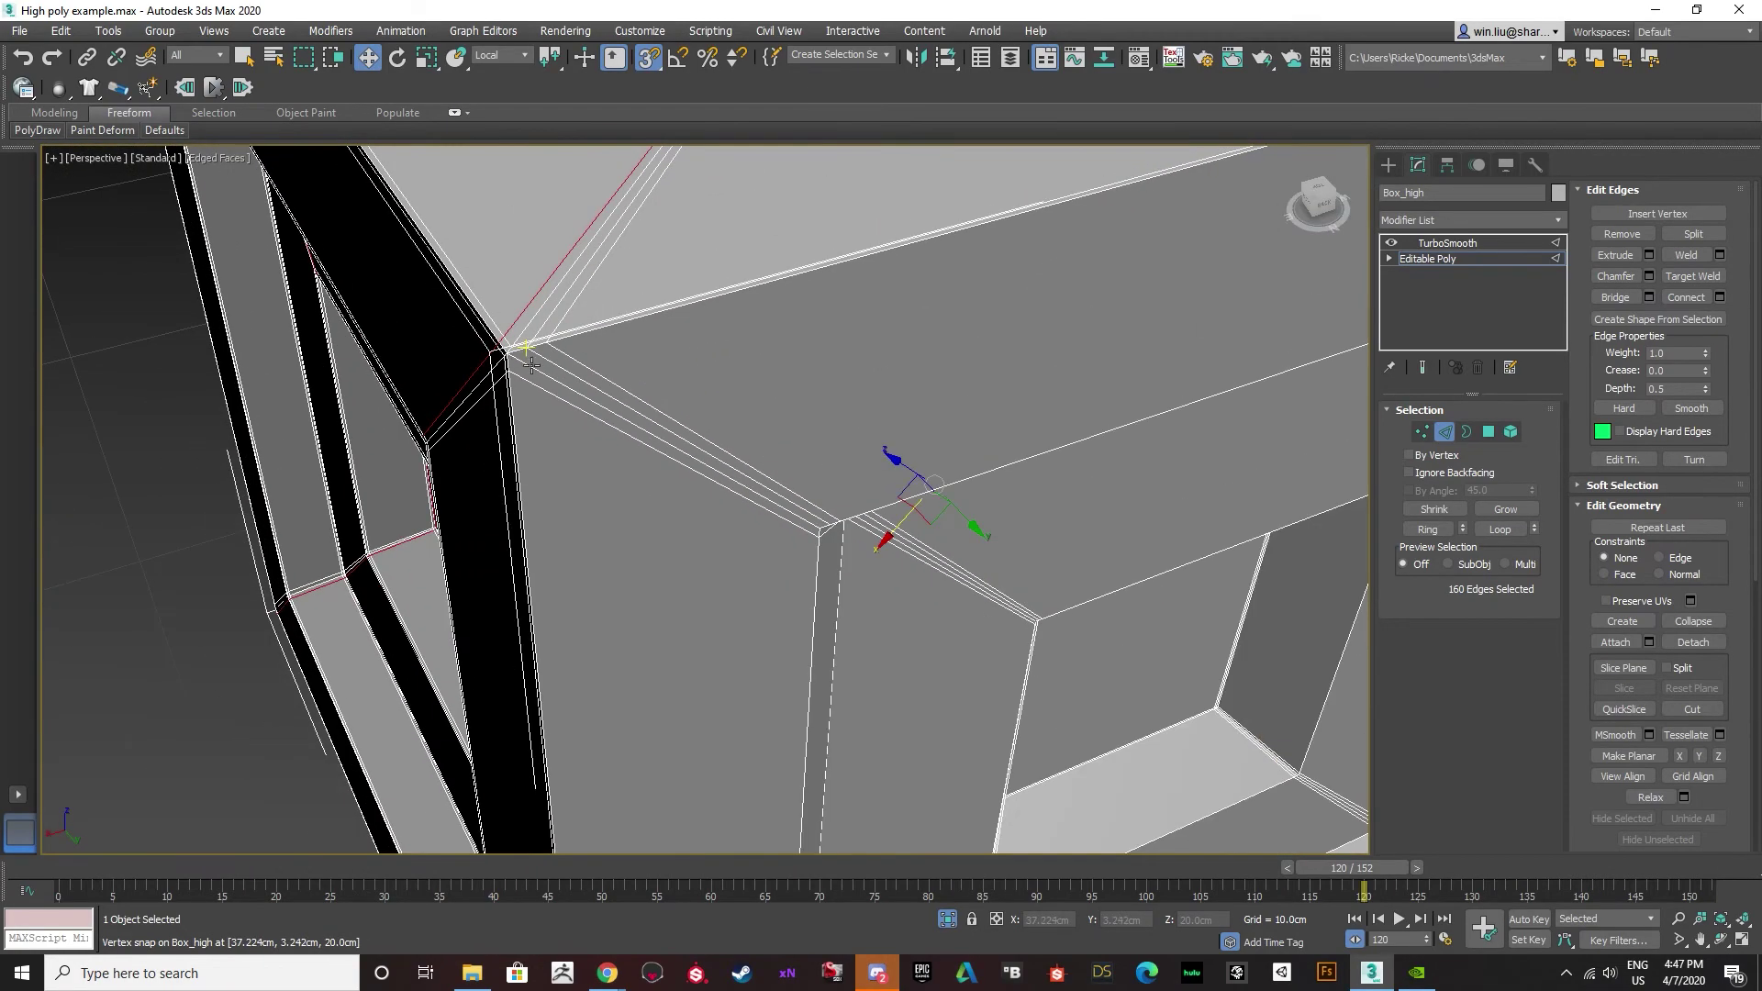
{"action": "left_click", "coordinate": [575, 359]}
{"action": "middle_click_drag", "start_coordinate": [595, 366], "coordinate": [574, 321], "text": "alt"}
{"action": "scroll", "coordinate": [615, 366], "scroll_direction": "down", "scroll_amount": 4}
{"action": "scroll", "coordinate": [596, 371], "scroll_direction": "up", "scroll_amount": 5}
{"action": "scroll", "coordinate": [597, 371], "scroll_direction": "down", "scroll_amount": 4}
{"action": "scroll", "coordinate": [592, 393], "scroll_direction": "up", "scroll_amount": 5}
{"action": "scroll", "coordinate": [596, 392], "scroll_direction": "down", "scroll_amount": 5}
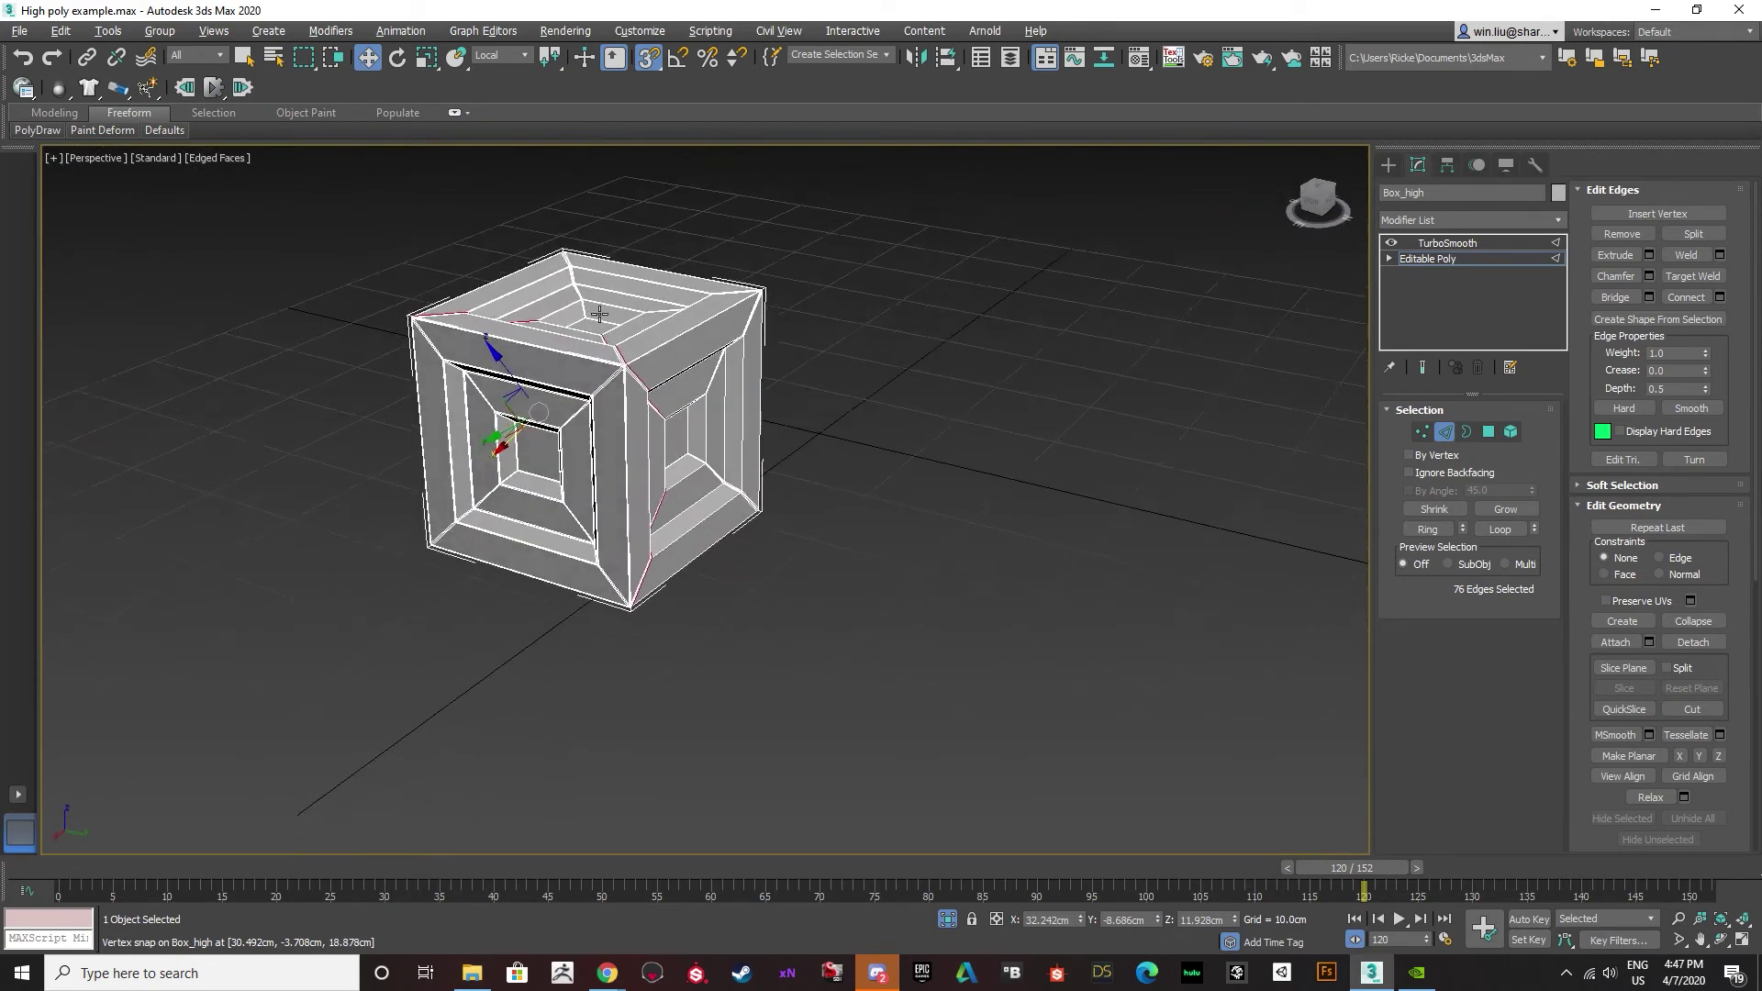
{"action": "left_click", "coordinate": [43, 114]}
{"action": "left_click", "coordinate": [407, 131]}
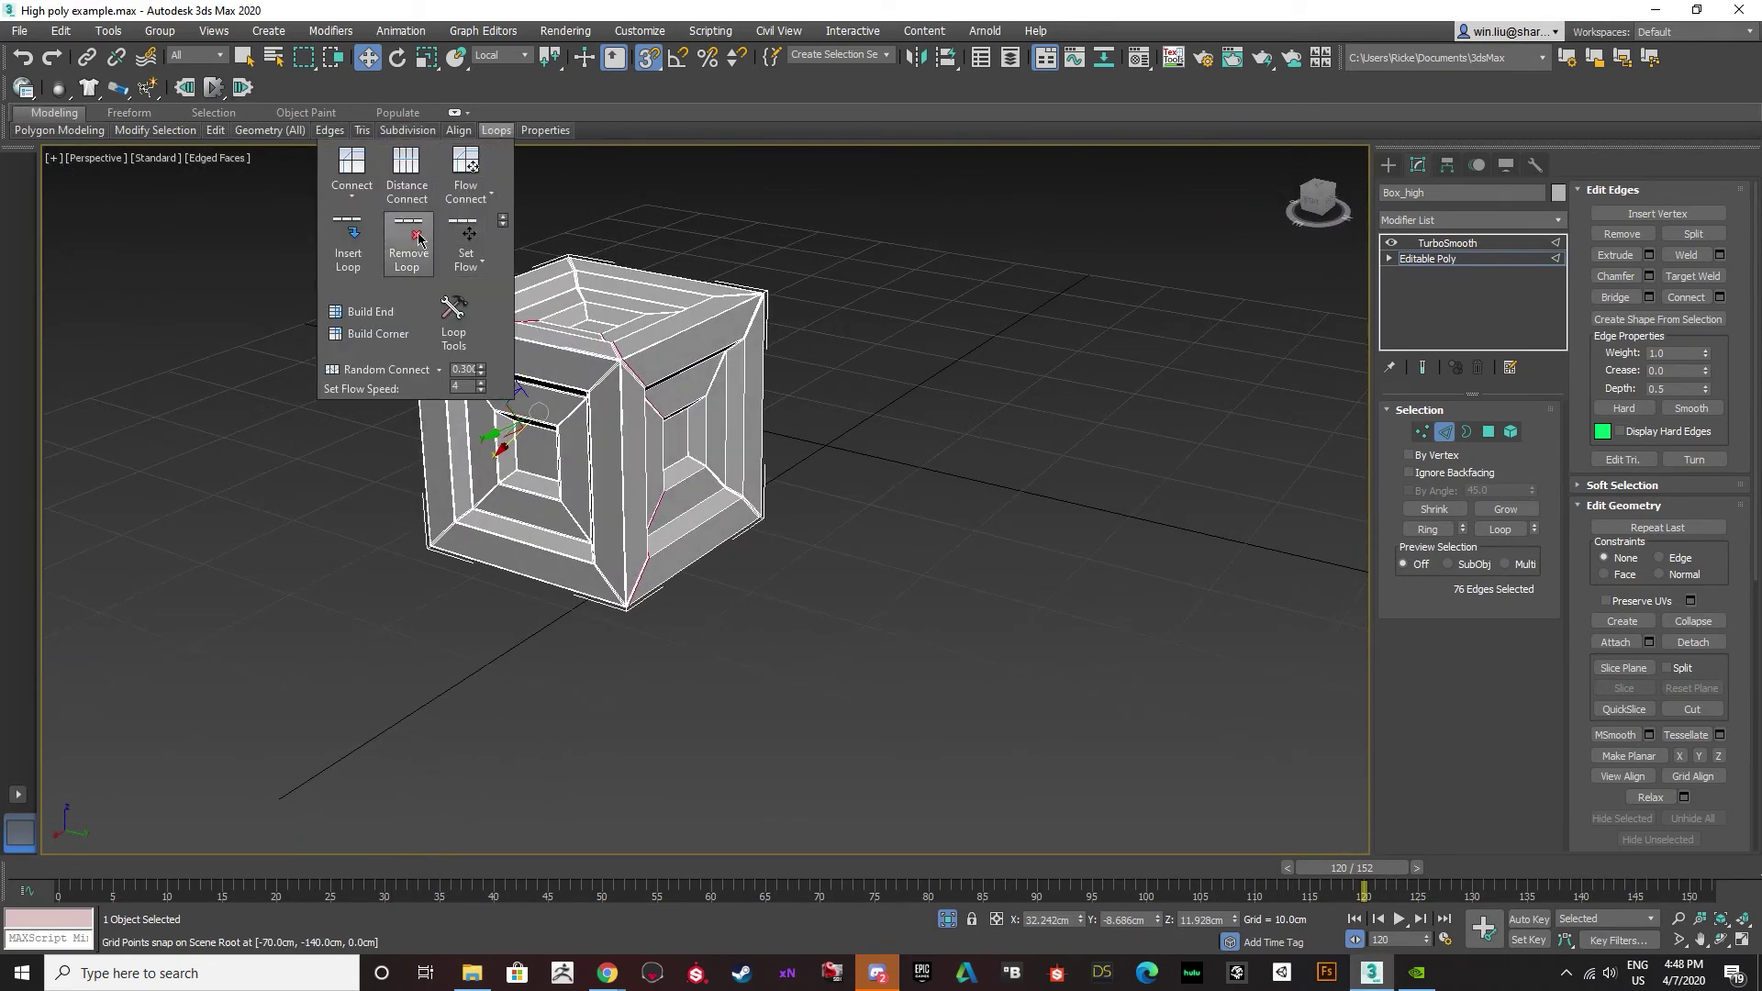
{"action": "left_click", "coordinate": [1038, 603]}
Connect the ring of diagonal edges on the adjacent side face's outer frame with 2 segments and a pinch of 92.
{"action": "scroll", "coordinate": [616, 361], "scroll_direction": "up", "scroll_amount": 5}
{"action": "scroll", "coordinate": [616, 361], "scroll_direction": "up", "scroll_amount": 5}
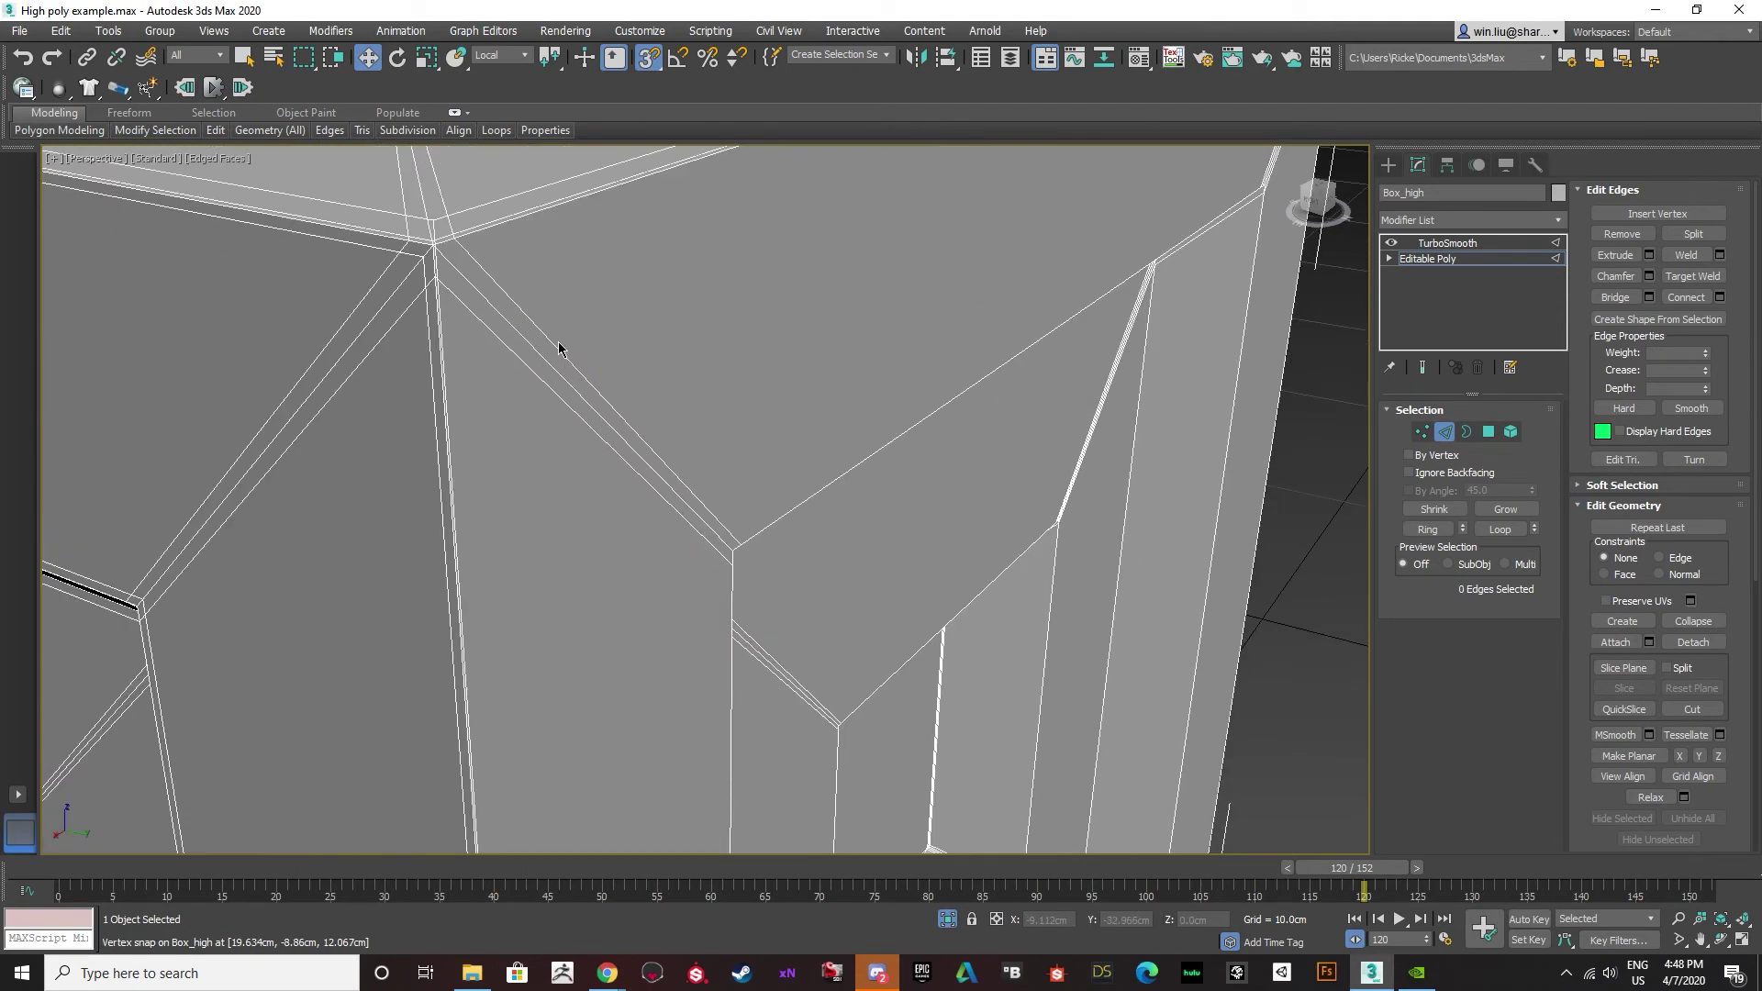
{"action": "left_click", "coordinate": [558, 347]}
{"action": "left_click", "coordinate": [1428, 529]}
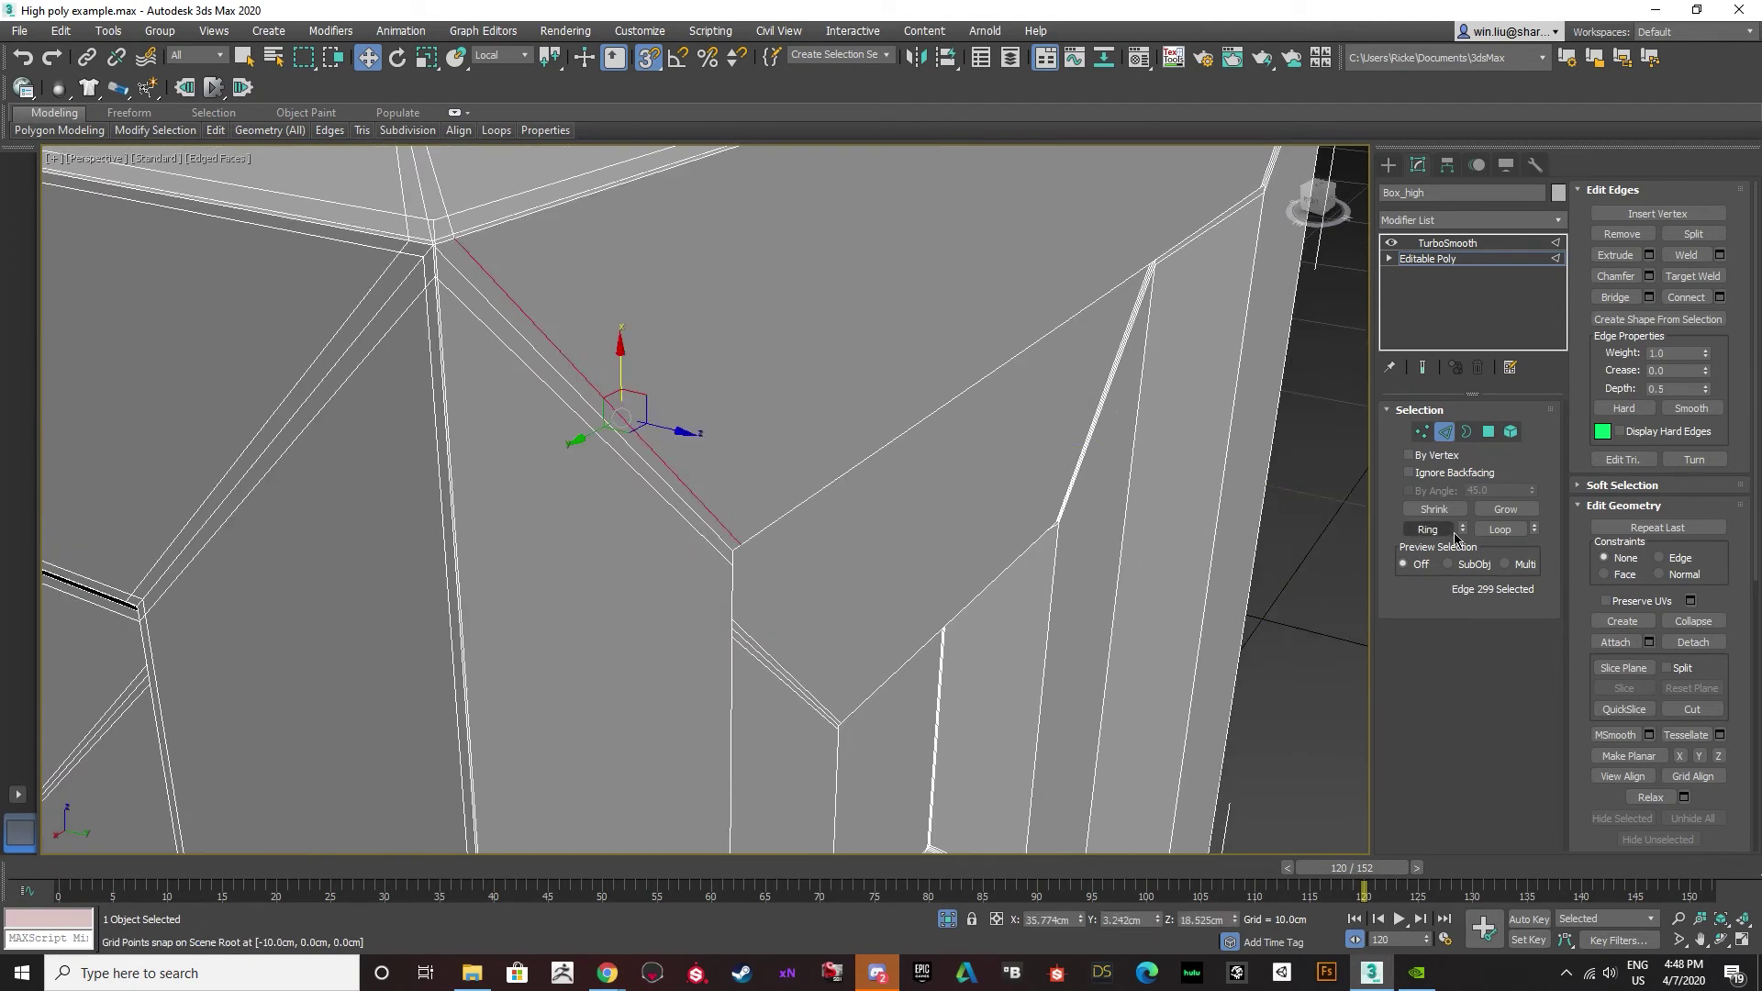
{"action": "left_click", "coordinate": [1721, 296]}
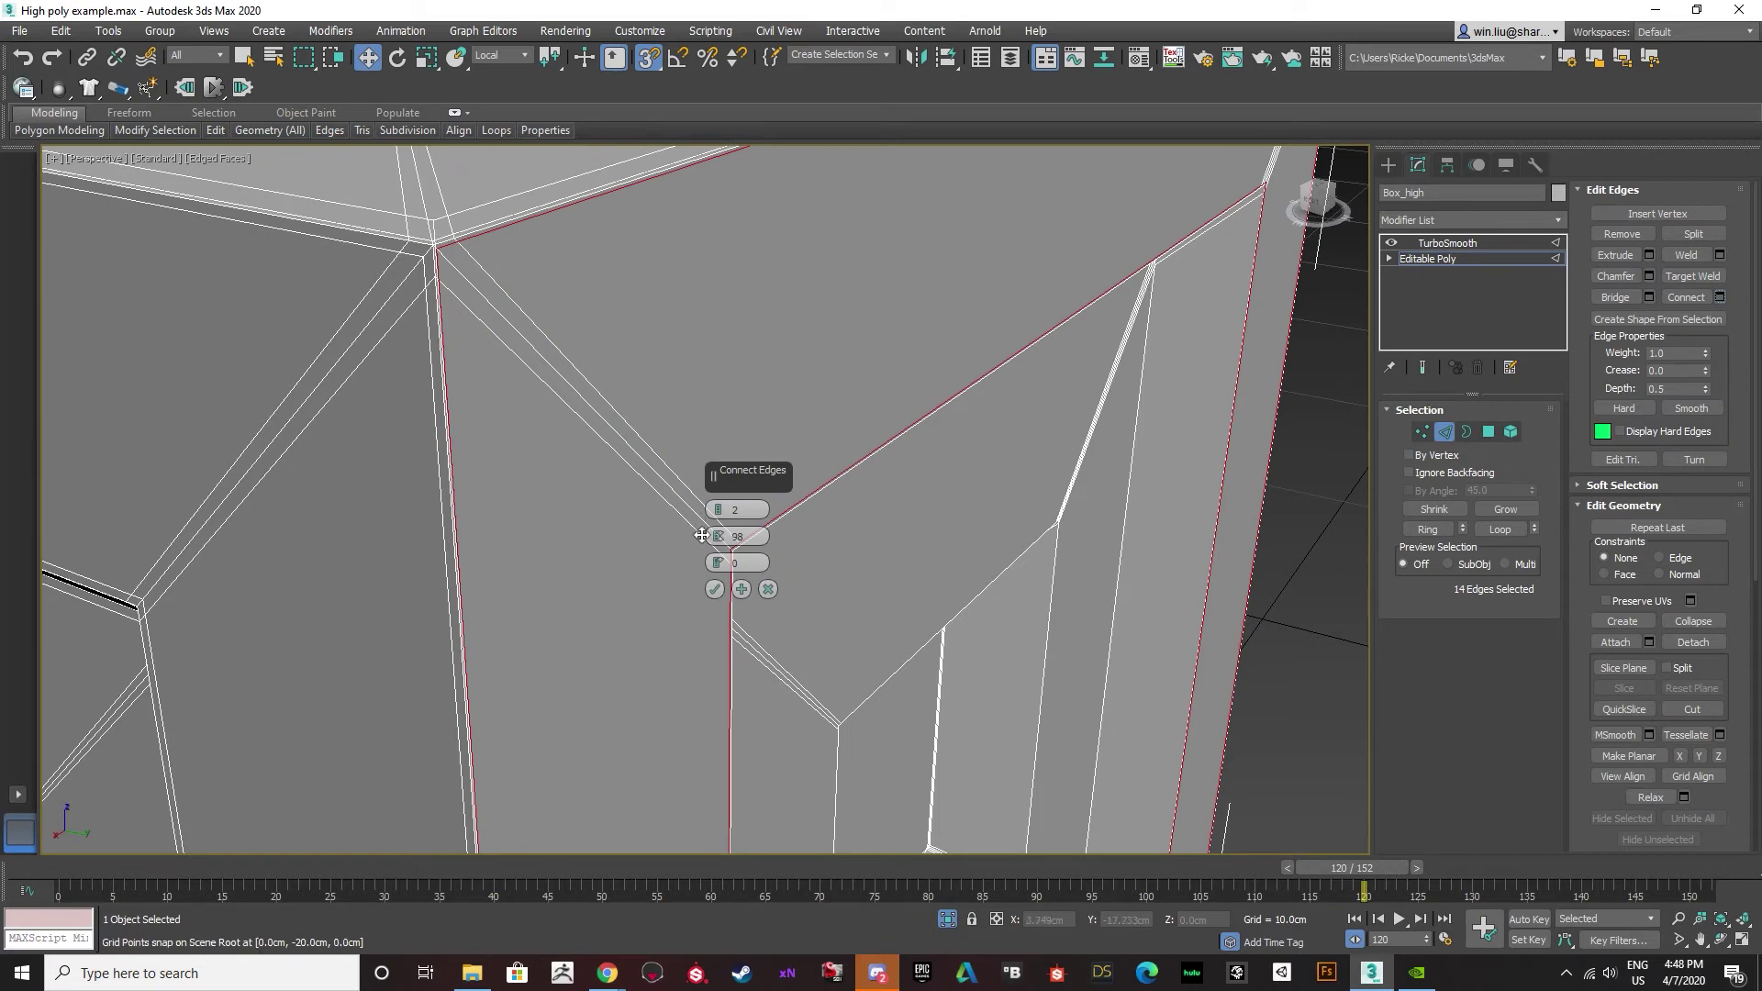
{"action": "scroll", "coordinate": [427, 257], "scroll_direction": "up", "scroll_amount": 2}
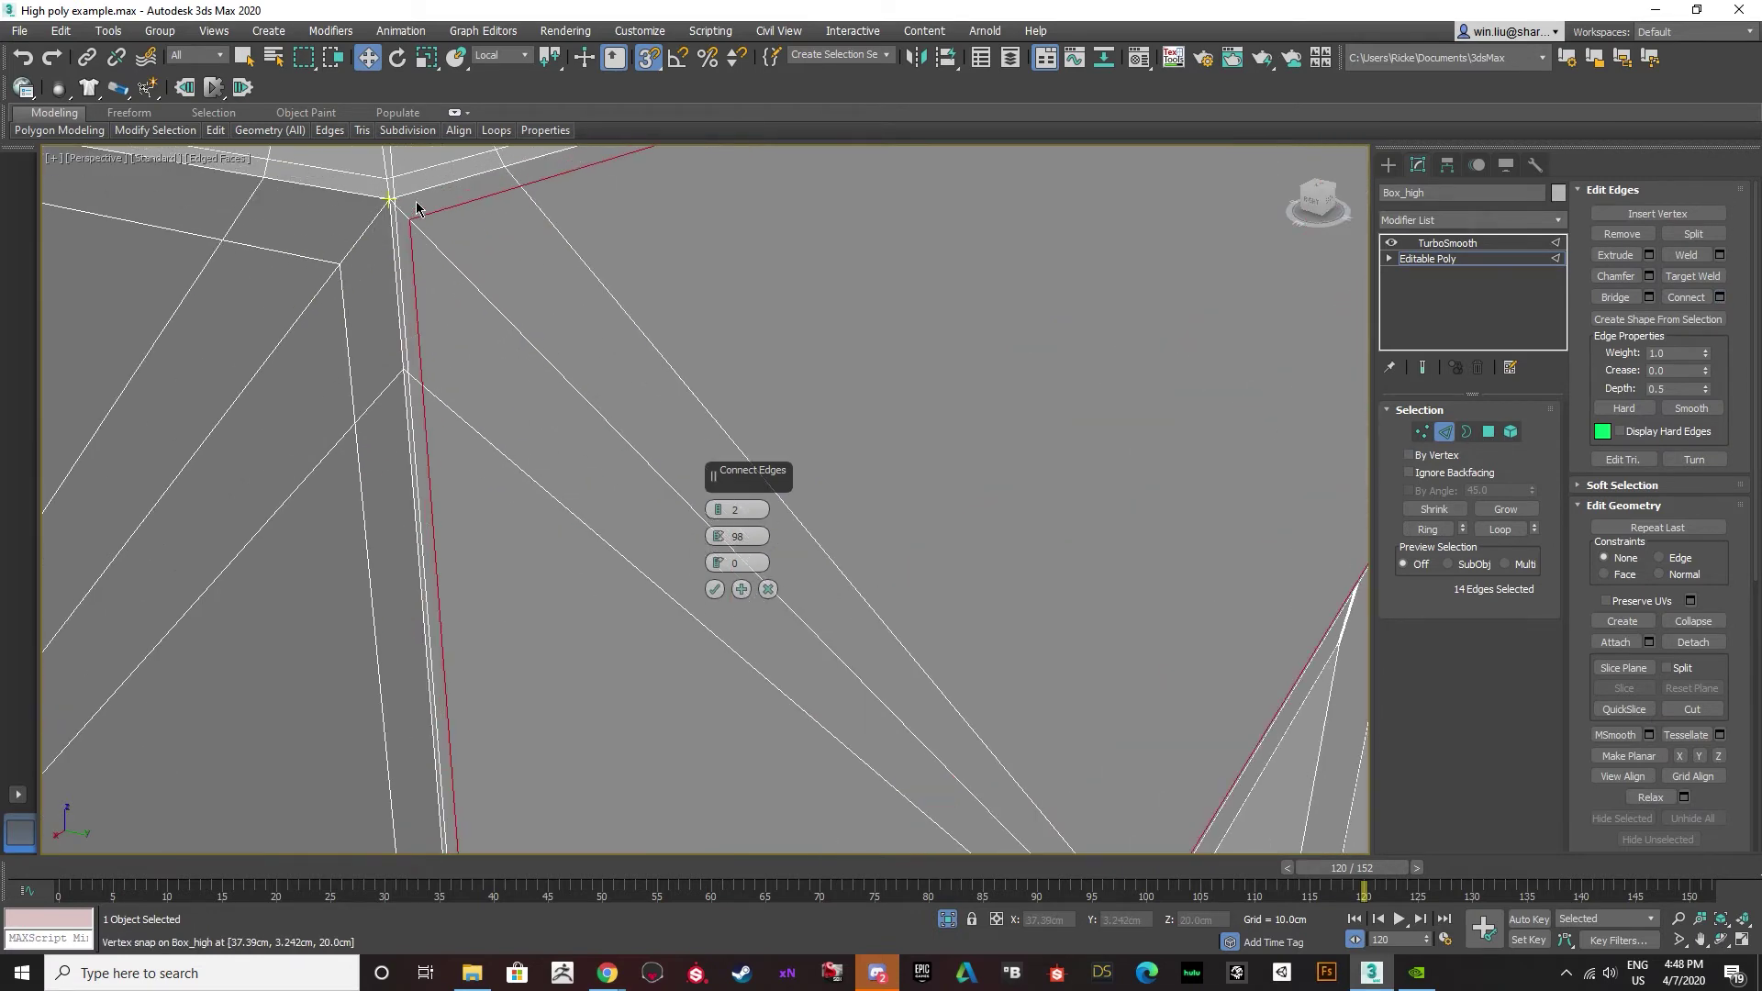
{"action": "left_click_drag", "start_coordinate": [722, 536], "coordinate": [722, 560]}
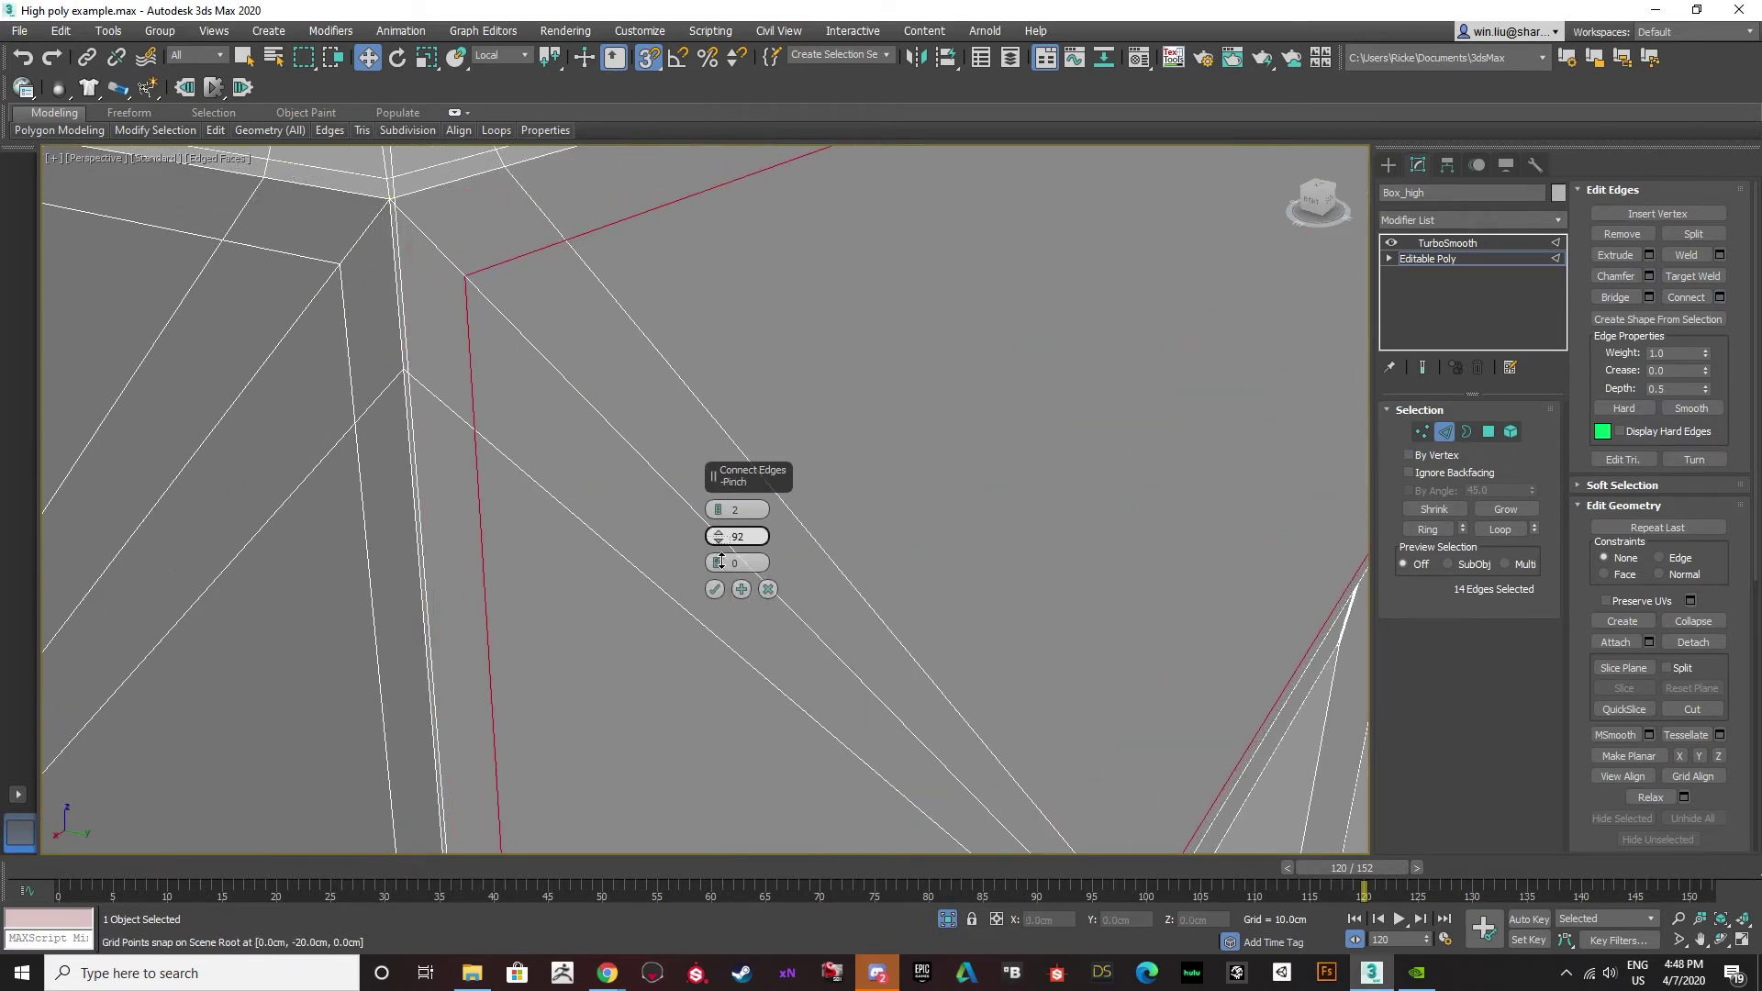
{"action": "left_click", "coordinate": [715, 589]}
Connect the ring of depth edges on that face's outer recess walls with 2 segments and a pinch of 92.
{"action": "scroll", "coordinate": [763, 554], "scroll_direction": "down", "scroll_amount": 3}
{"action": "middle_click_drag", "start_coordinate": [762, 555], "coordinate": [637, 402], "text": "alt"}
{"action": "left_click", "coordinate": [406, 225]}
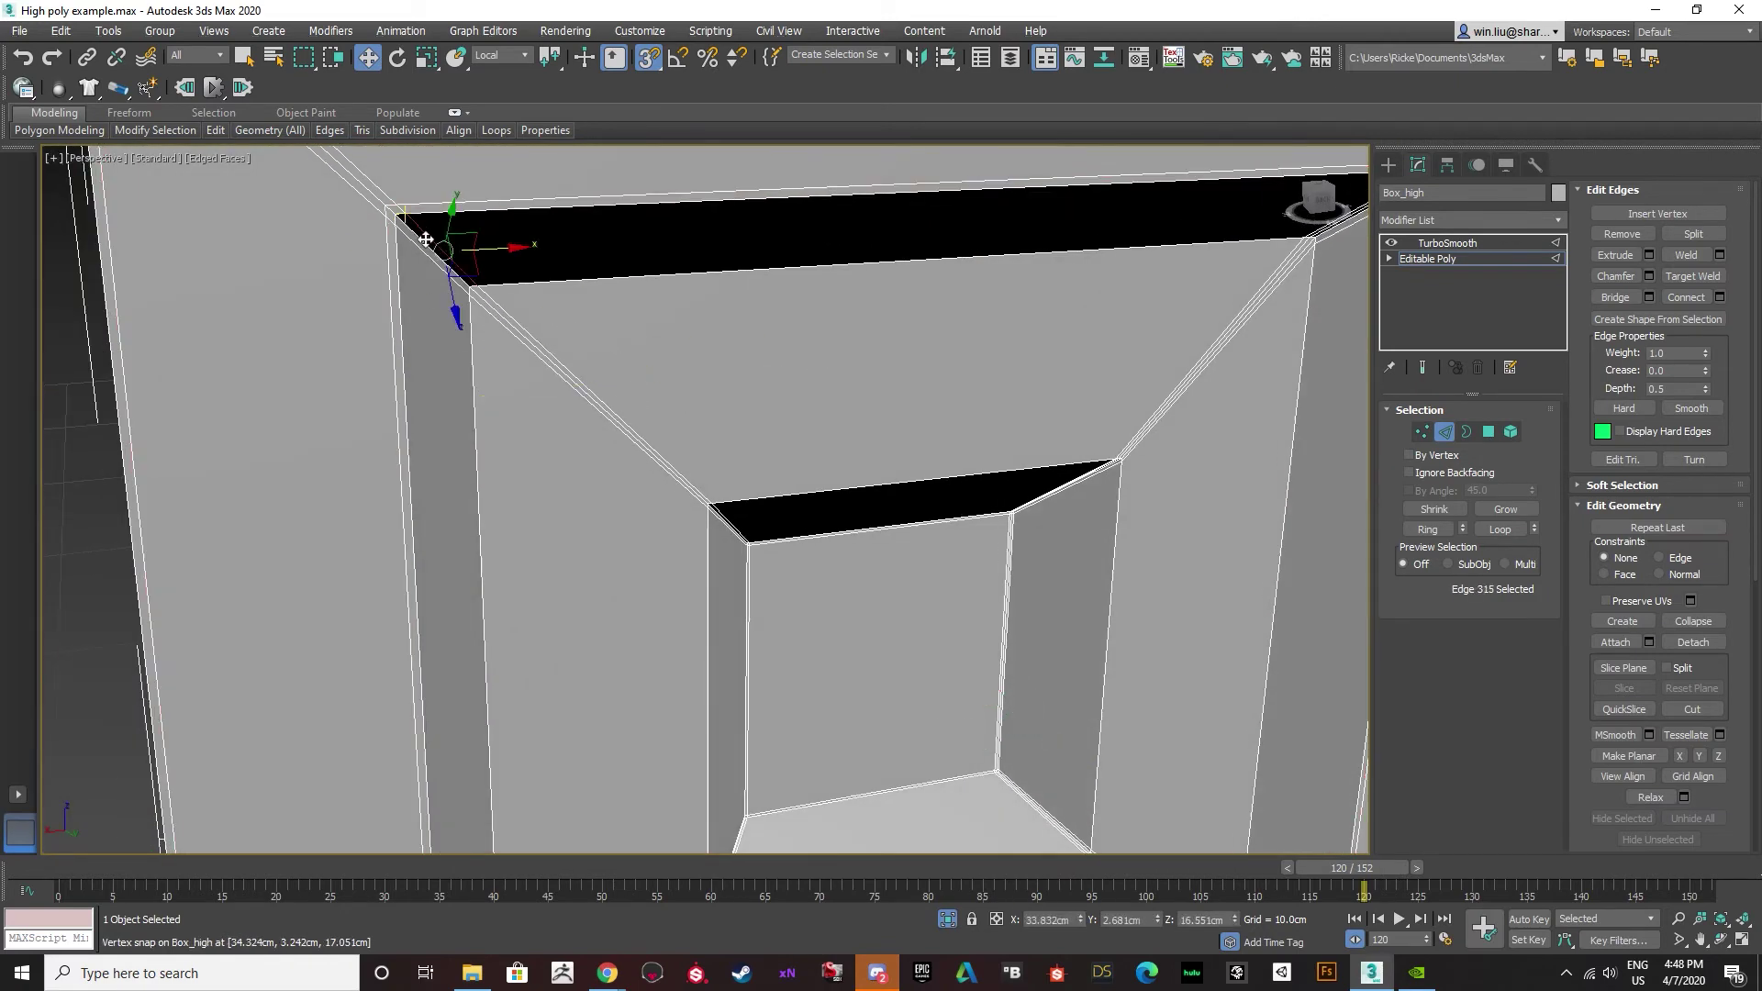
{"action": "left_click", "coordinate": [1432, 531]}
{"action": "left_click", "coordinate": [1721, 298]}
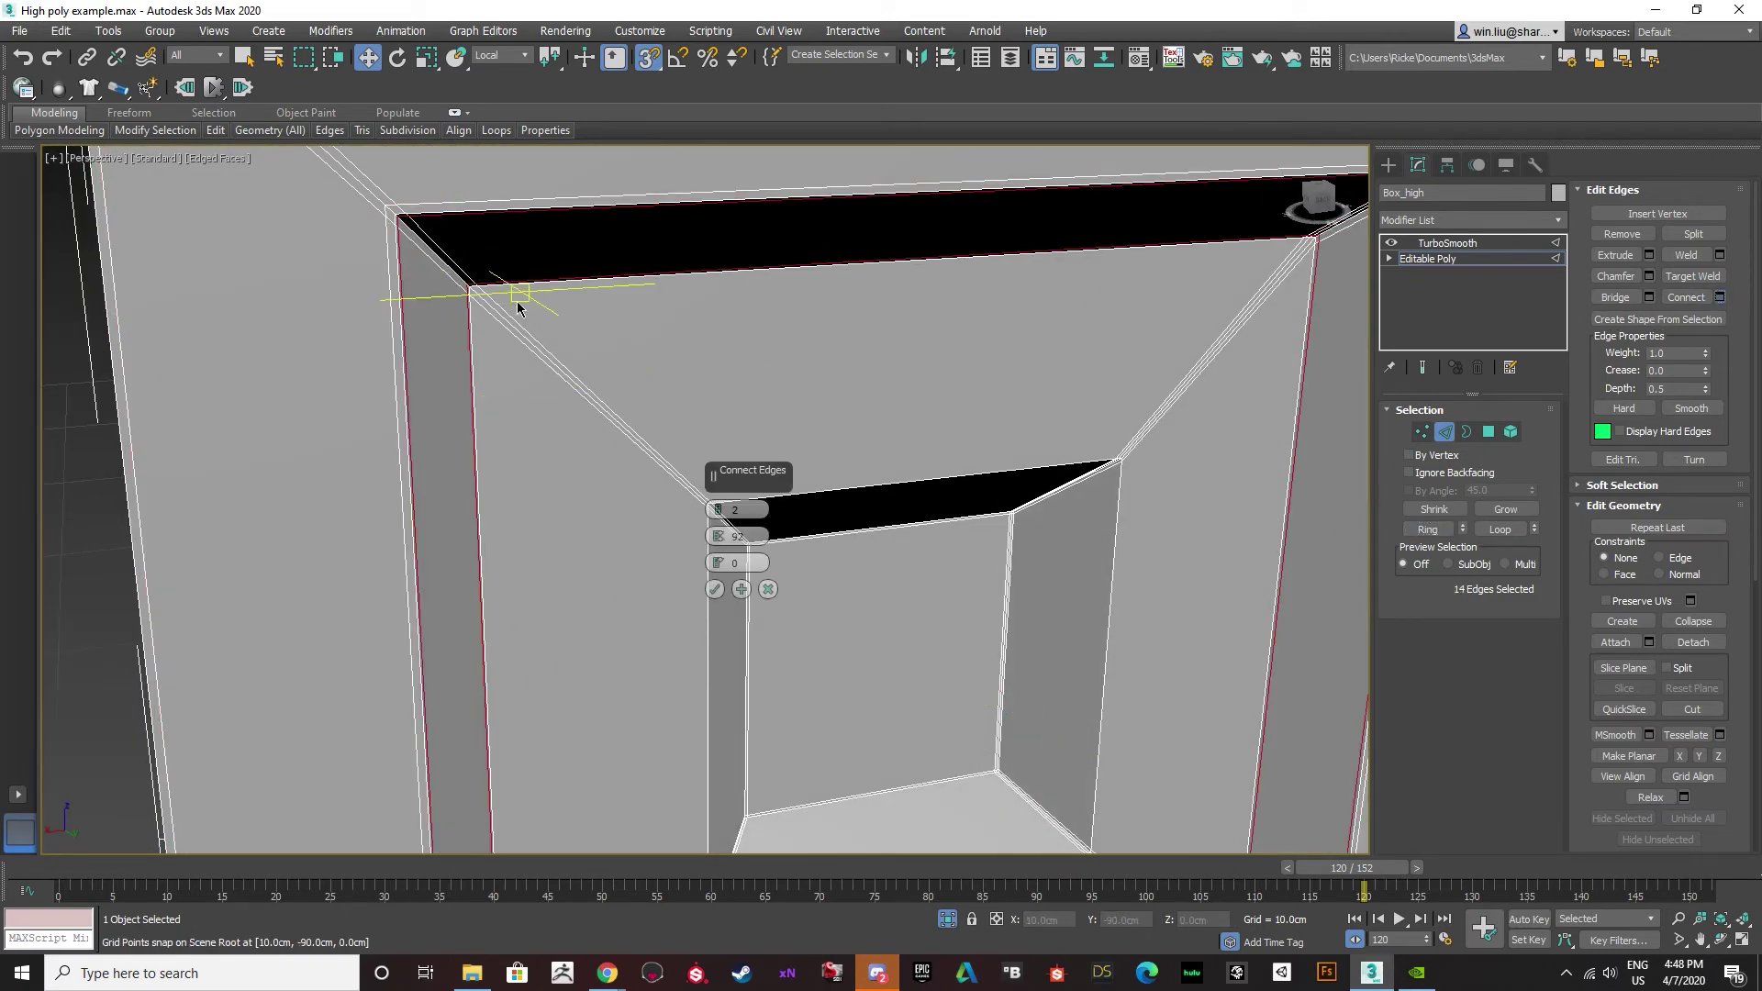
{"action": "scroll", "coordinate": [441, 315], "scroll_direction": "up", "scroll_amount": 3}
{"action": "middle_click_drag", "start_coordinate": [441, 315], "coordinate": [452, 404], "text": "alt"}
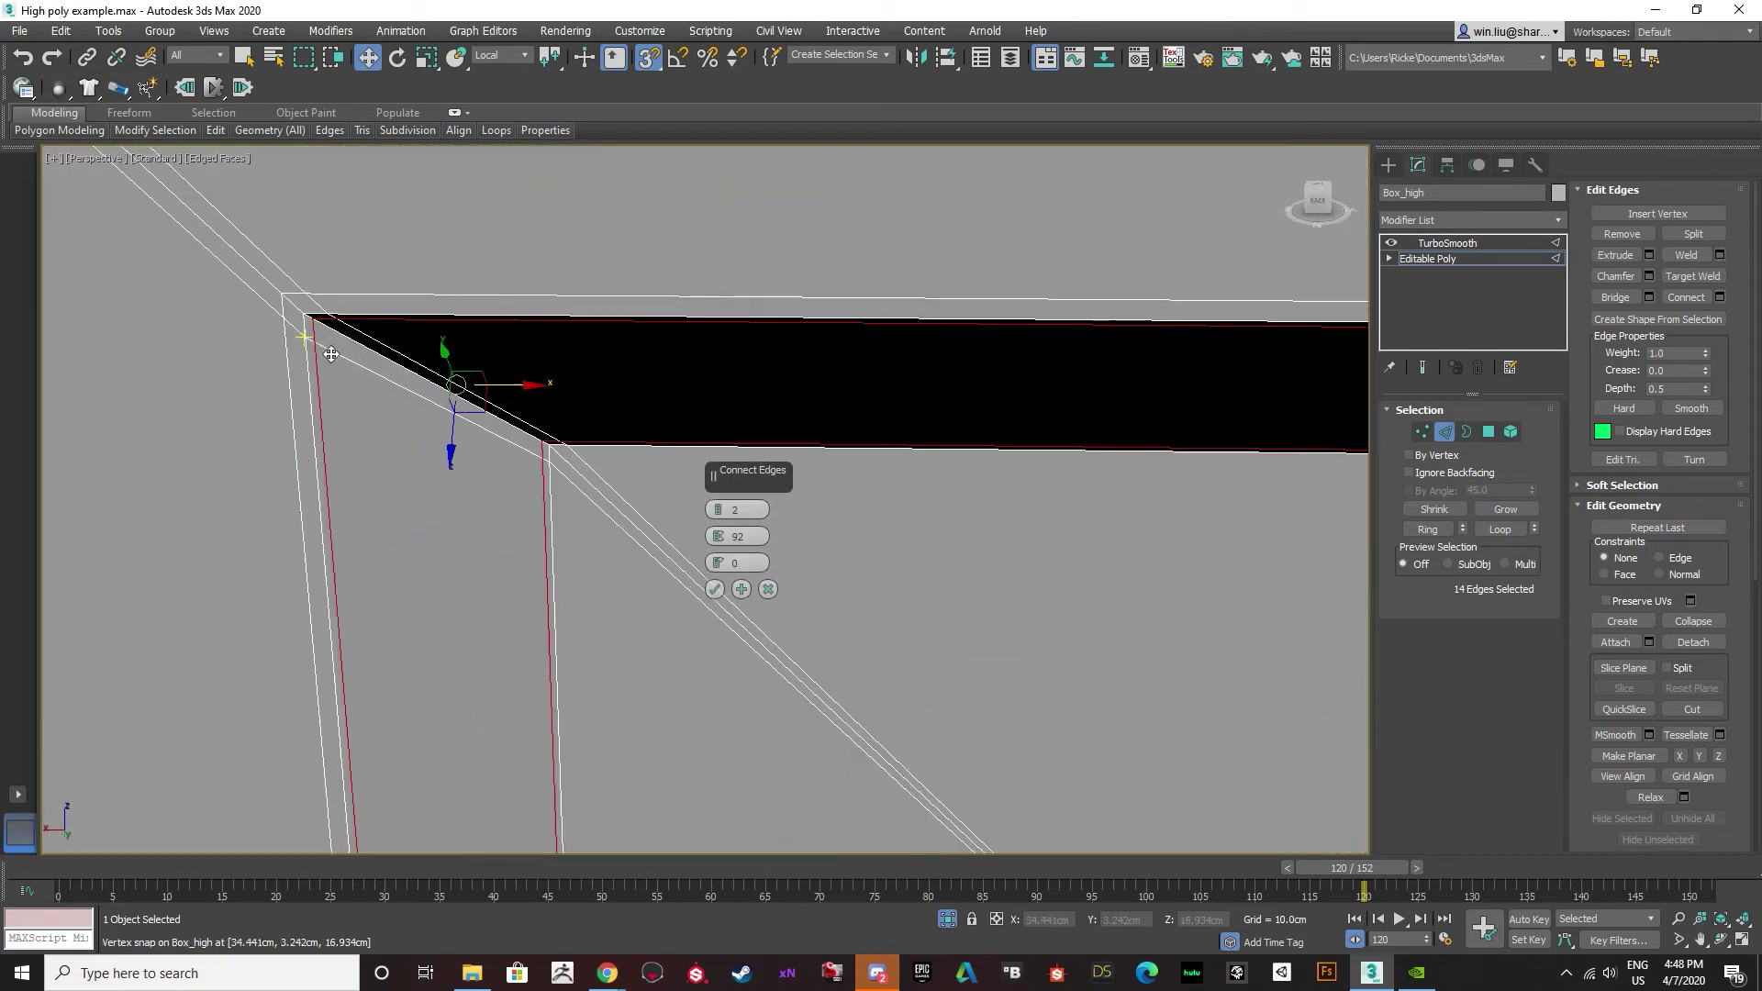
{"action": "left_click", "coordinate": [713, 589]}
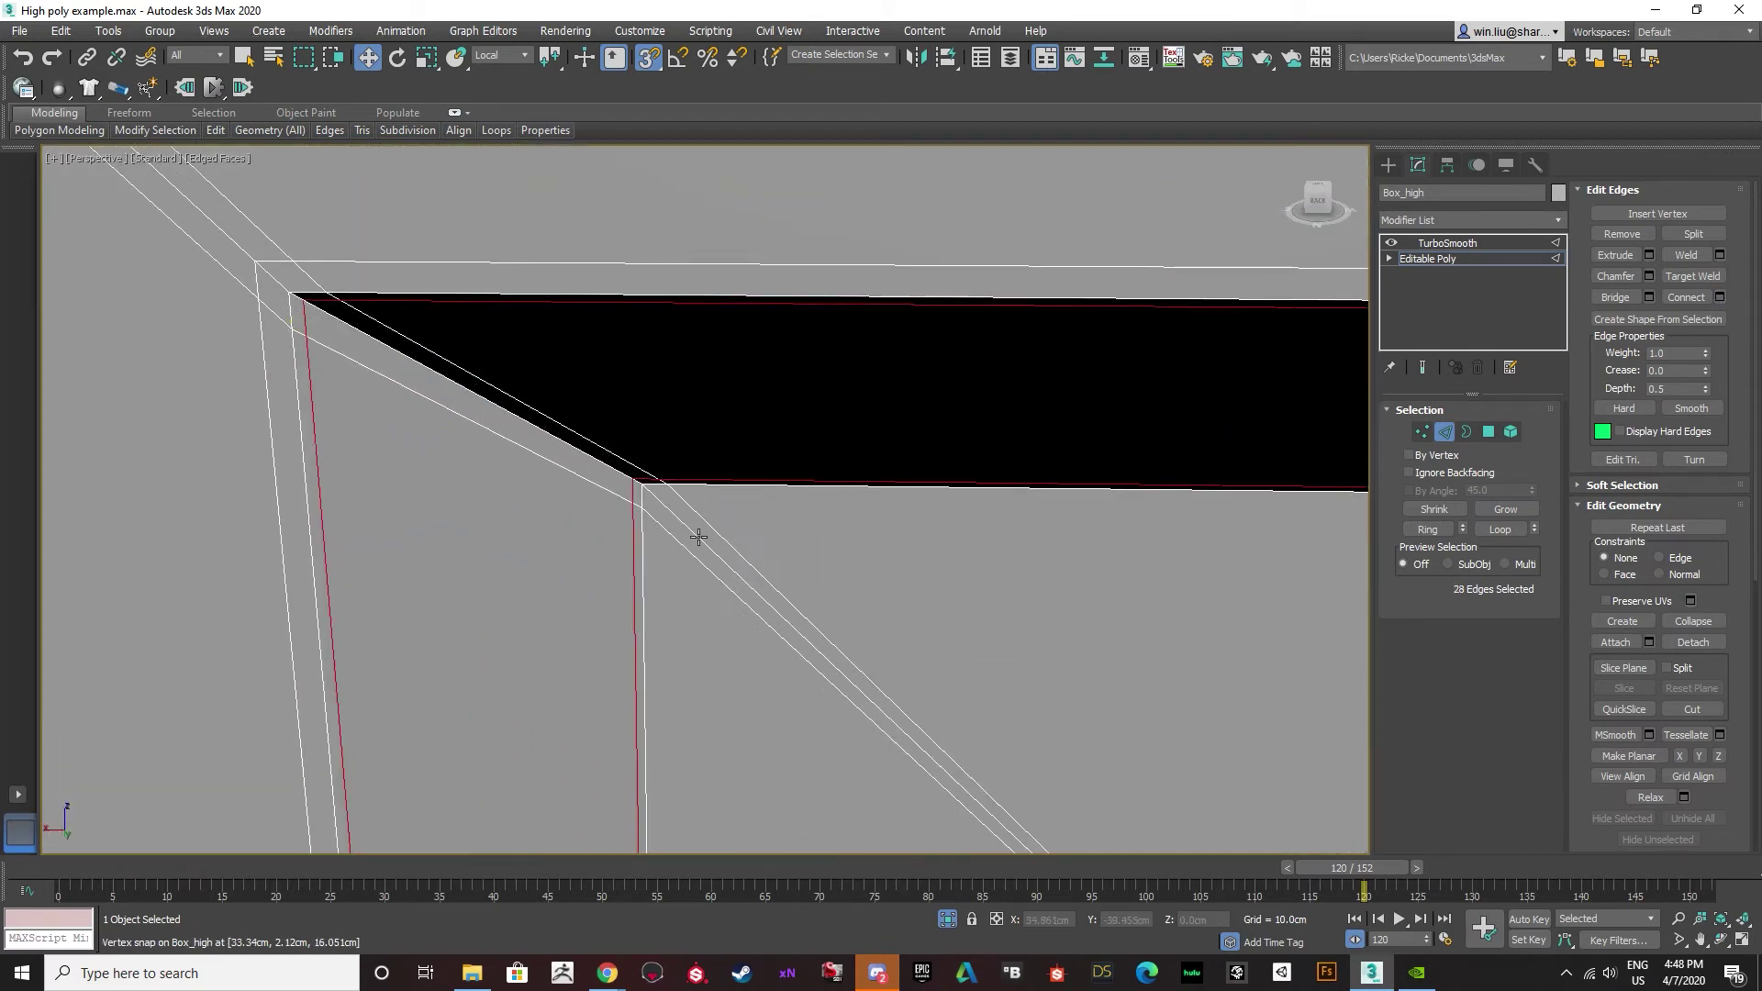
Connect the ring of diagonal edges between that face's outer and inner recesses with 2 segments and a pinch of 98.
{"action": "left_click", "coordinate": [699, 537]}
{"action": "left_click", "coordinate": [1429, 529]}
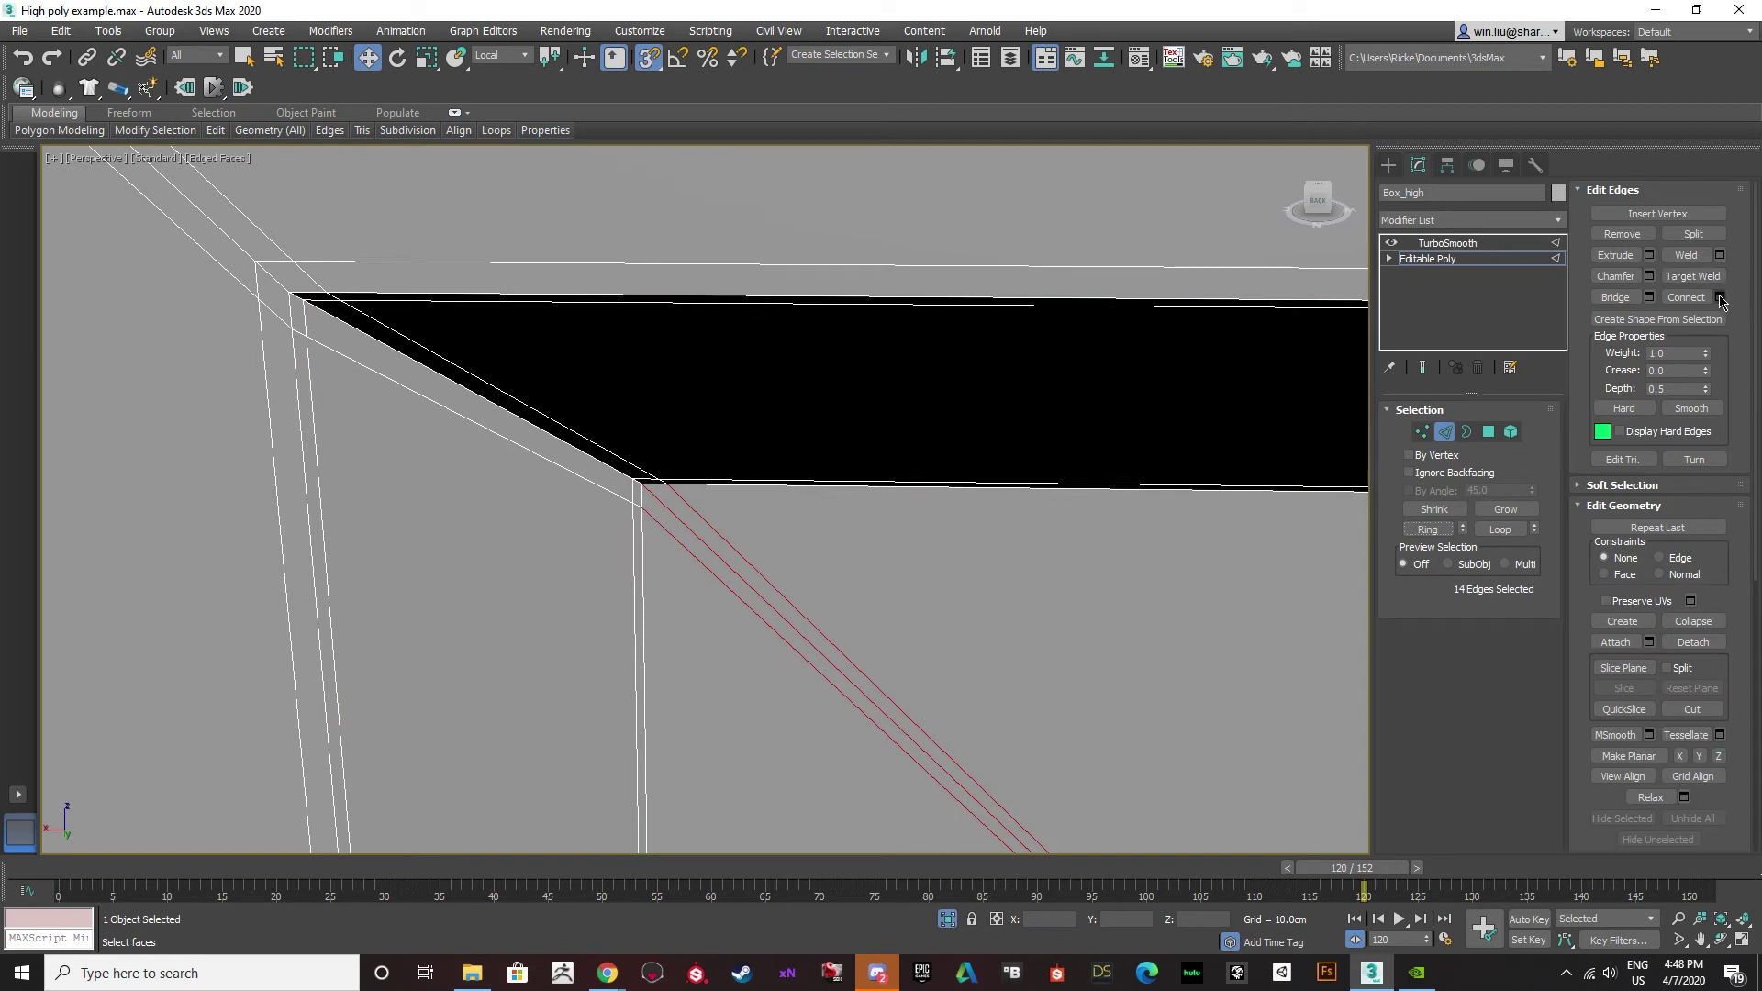
{"action": "left_click", "coordinate": [1720, 297]}
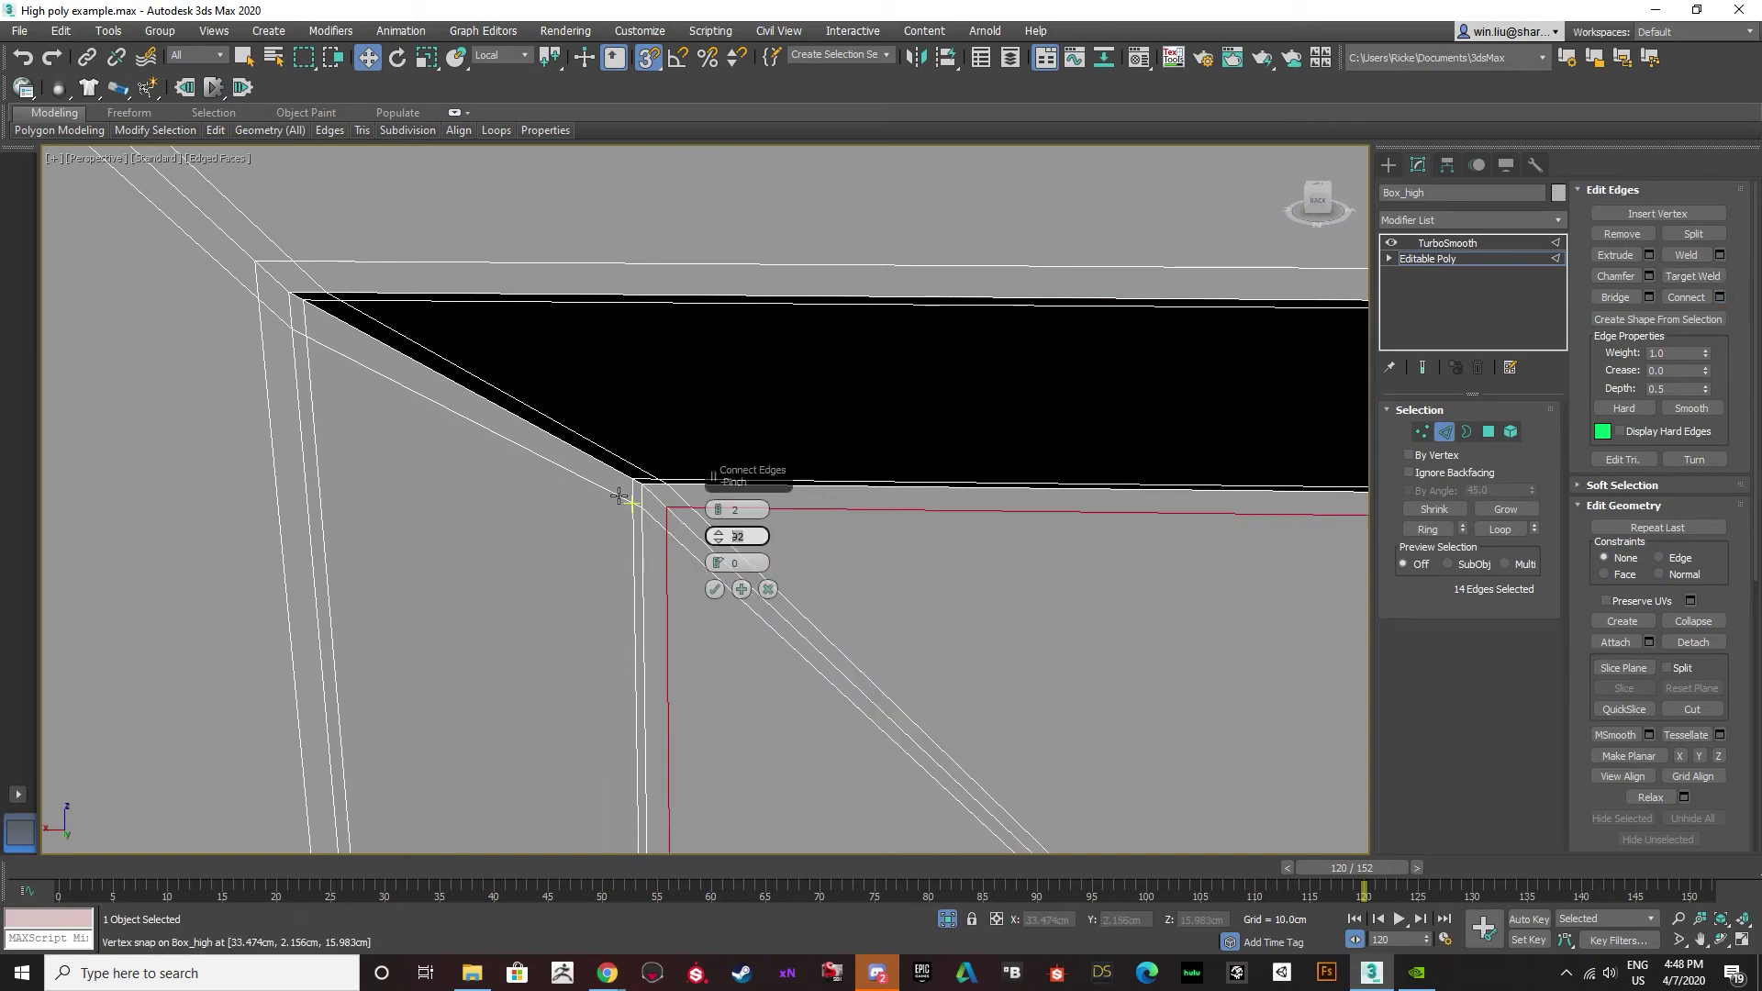
{"action": "type", "text": "00"}
{"action": "key", "text": "Return"}
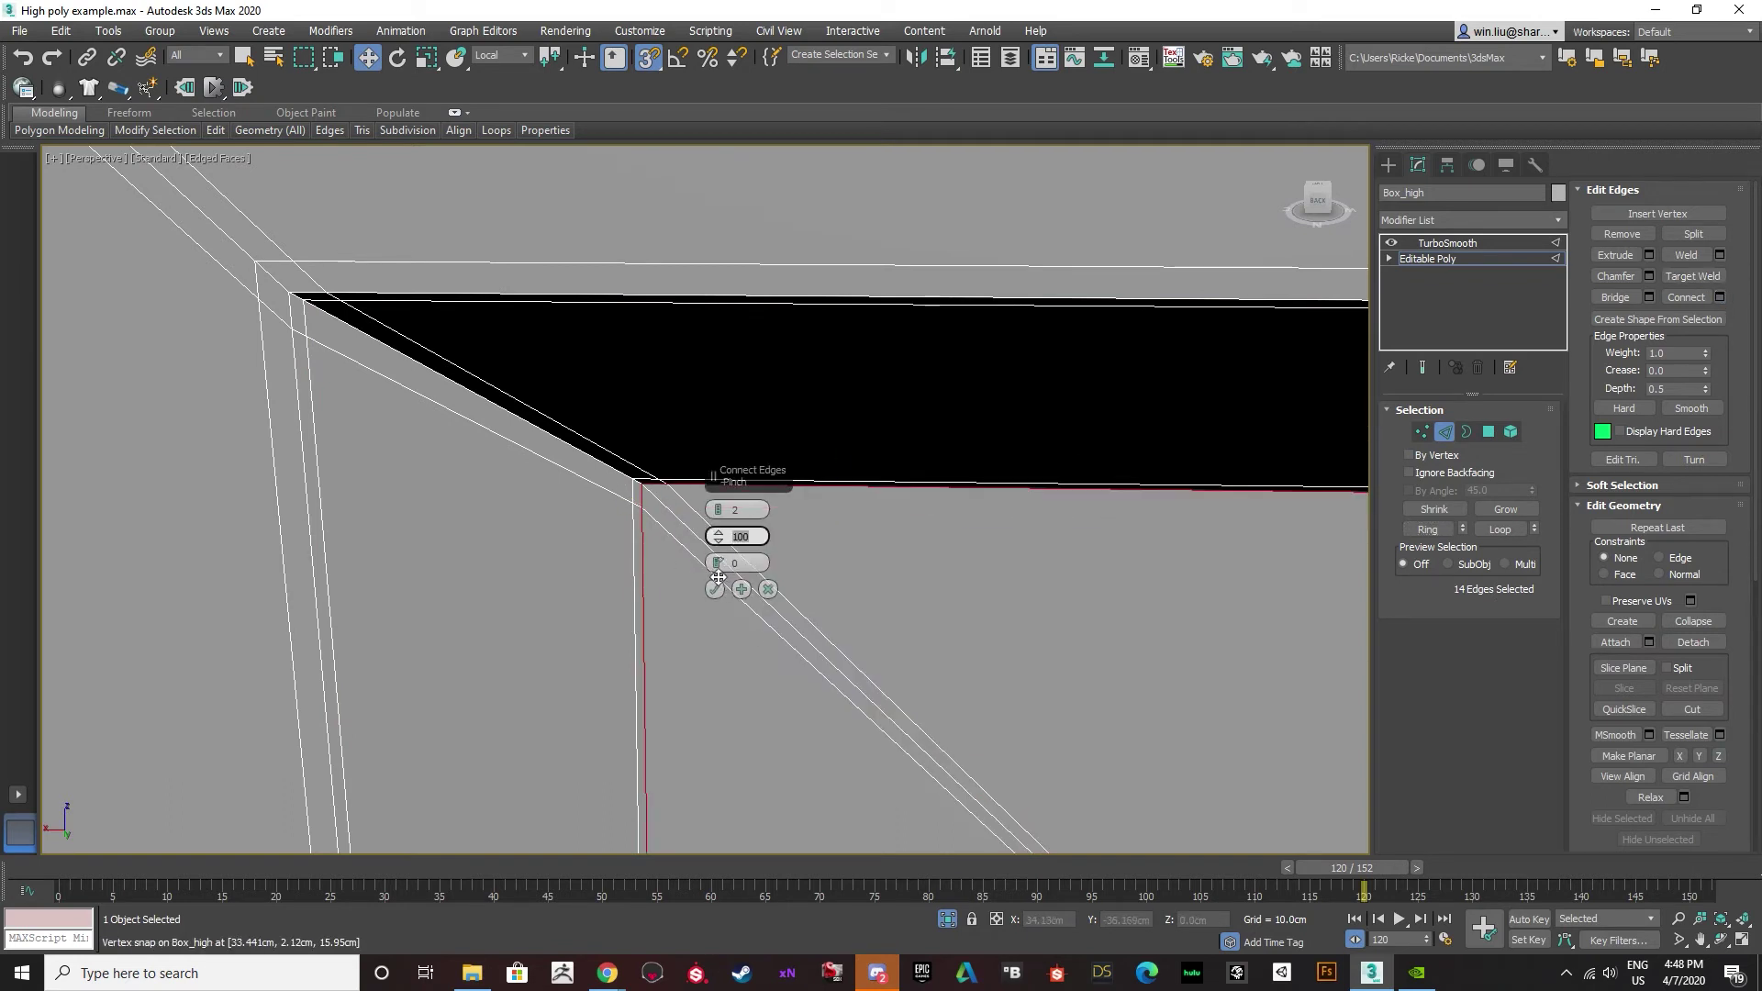
{"action": "type", "text": "98"}
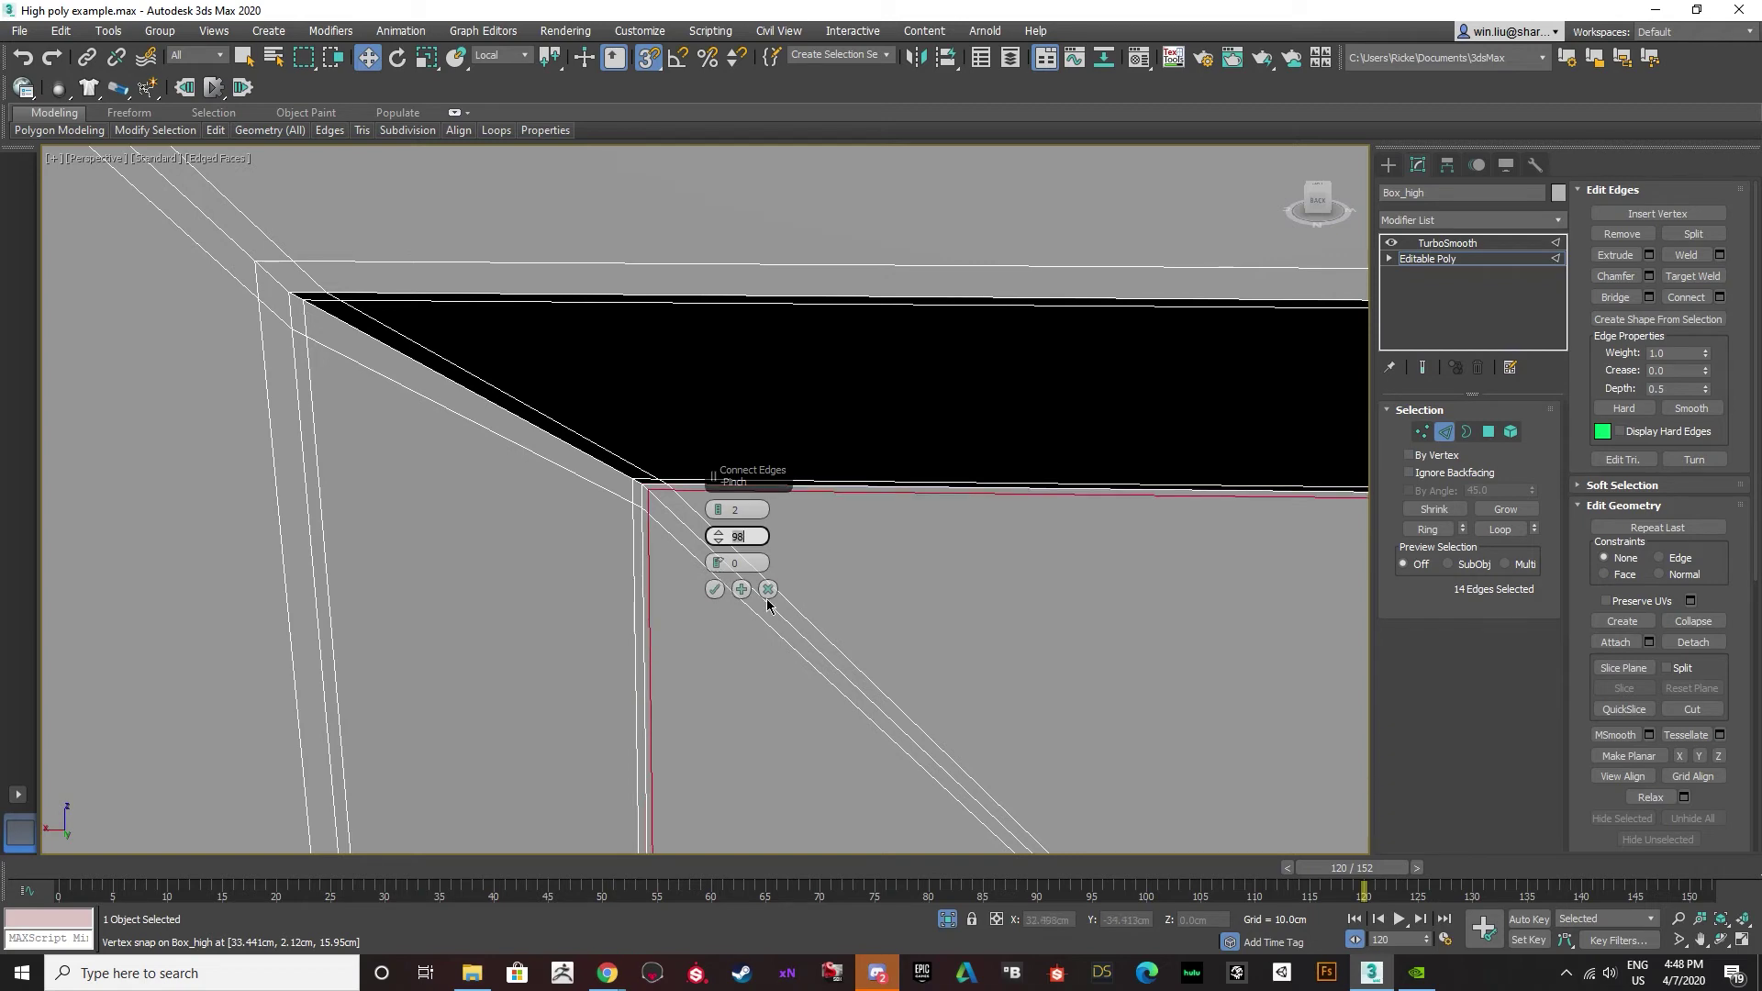
{"action": "left_click", "coordinate": [715, 590]}
Connect the ring of depth edges on that face's inner recess walls with 2 segments and a pinch of 98.
{"action": "scroll", "coordinate": [717, 595], "scroll_direction": "down", "scroll_amount": 5}
{"action": "middle_click_drag", "start_coordinate": [676, 543], "coordinate": [728, 373], "text": "alt"}
{"action": "scroll", "coordinate": [728, 373], "scroll_direction": "up", "scroll_amount": 6}
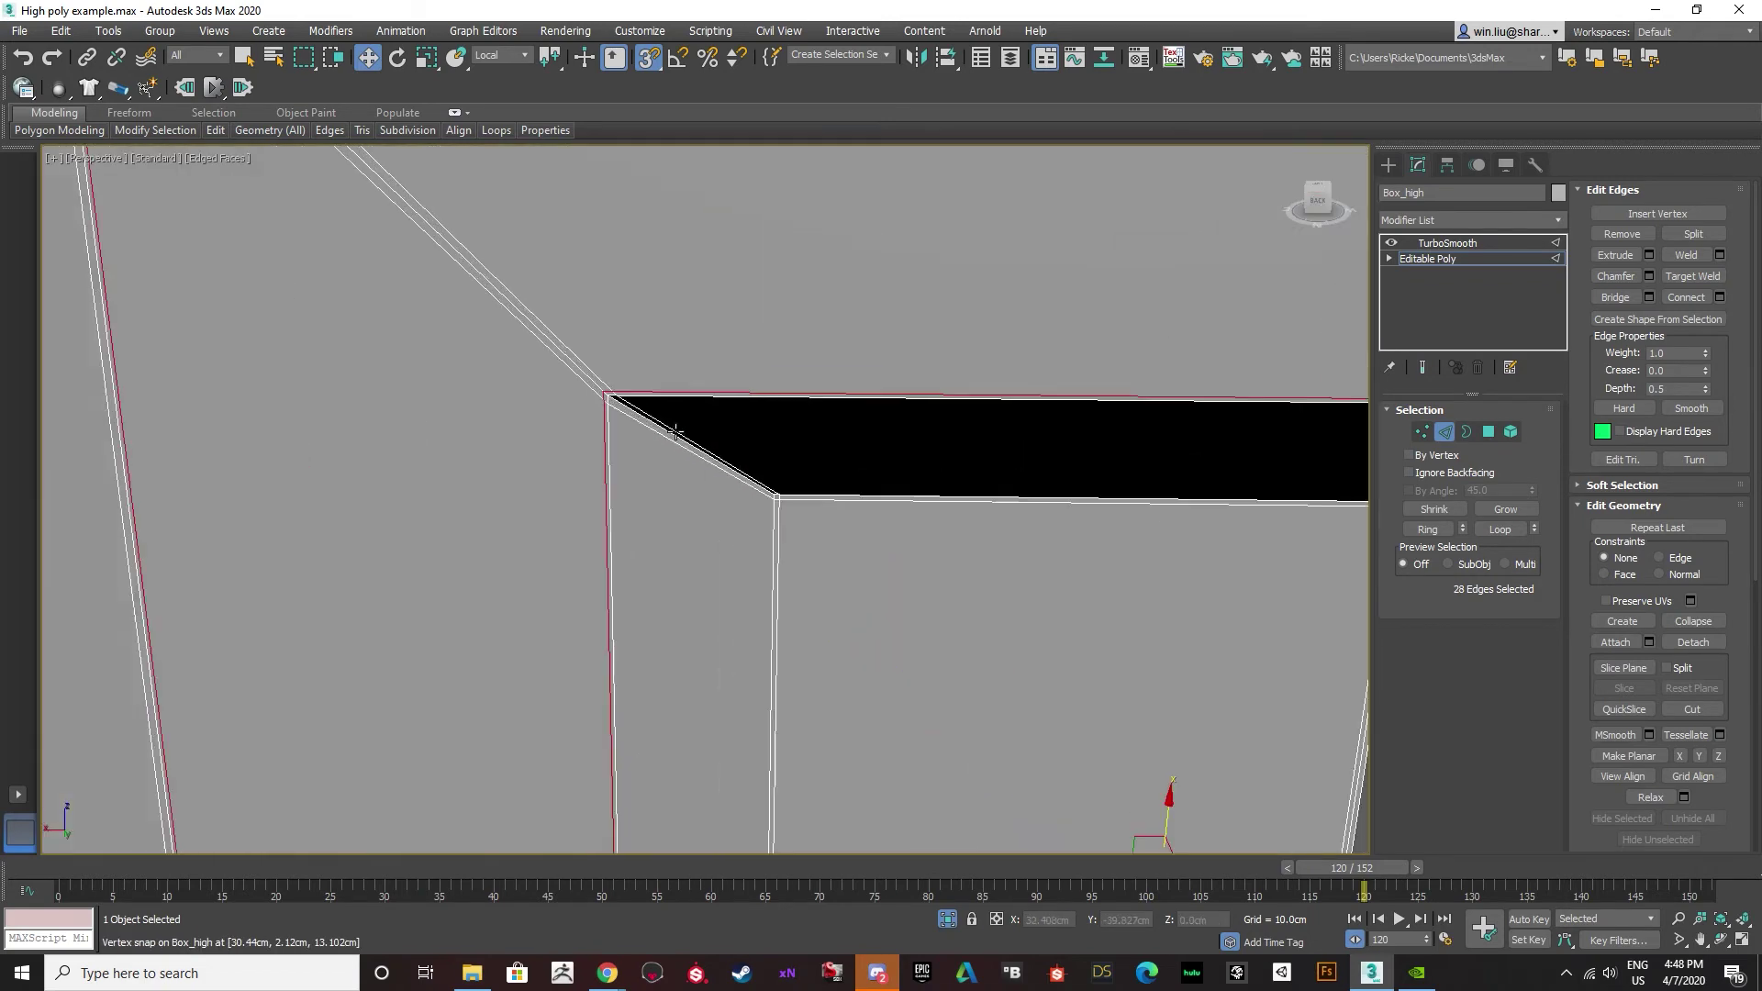
{"action": "left_click", "coordinate": [666, 432]}
{"action": "left_click", "coordinate": [1434, 532]}
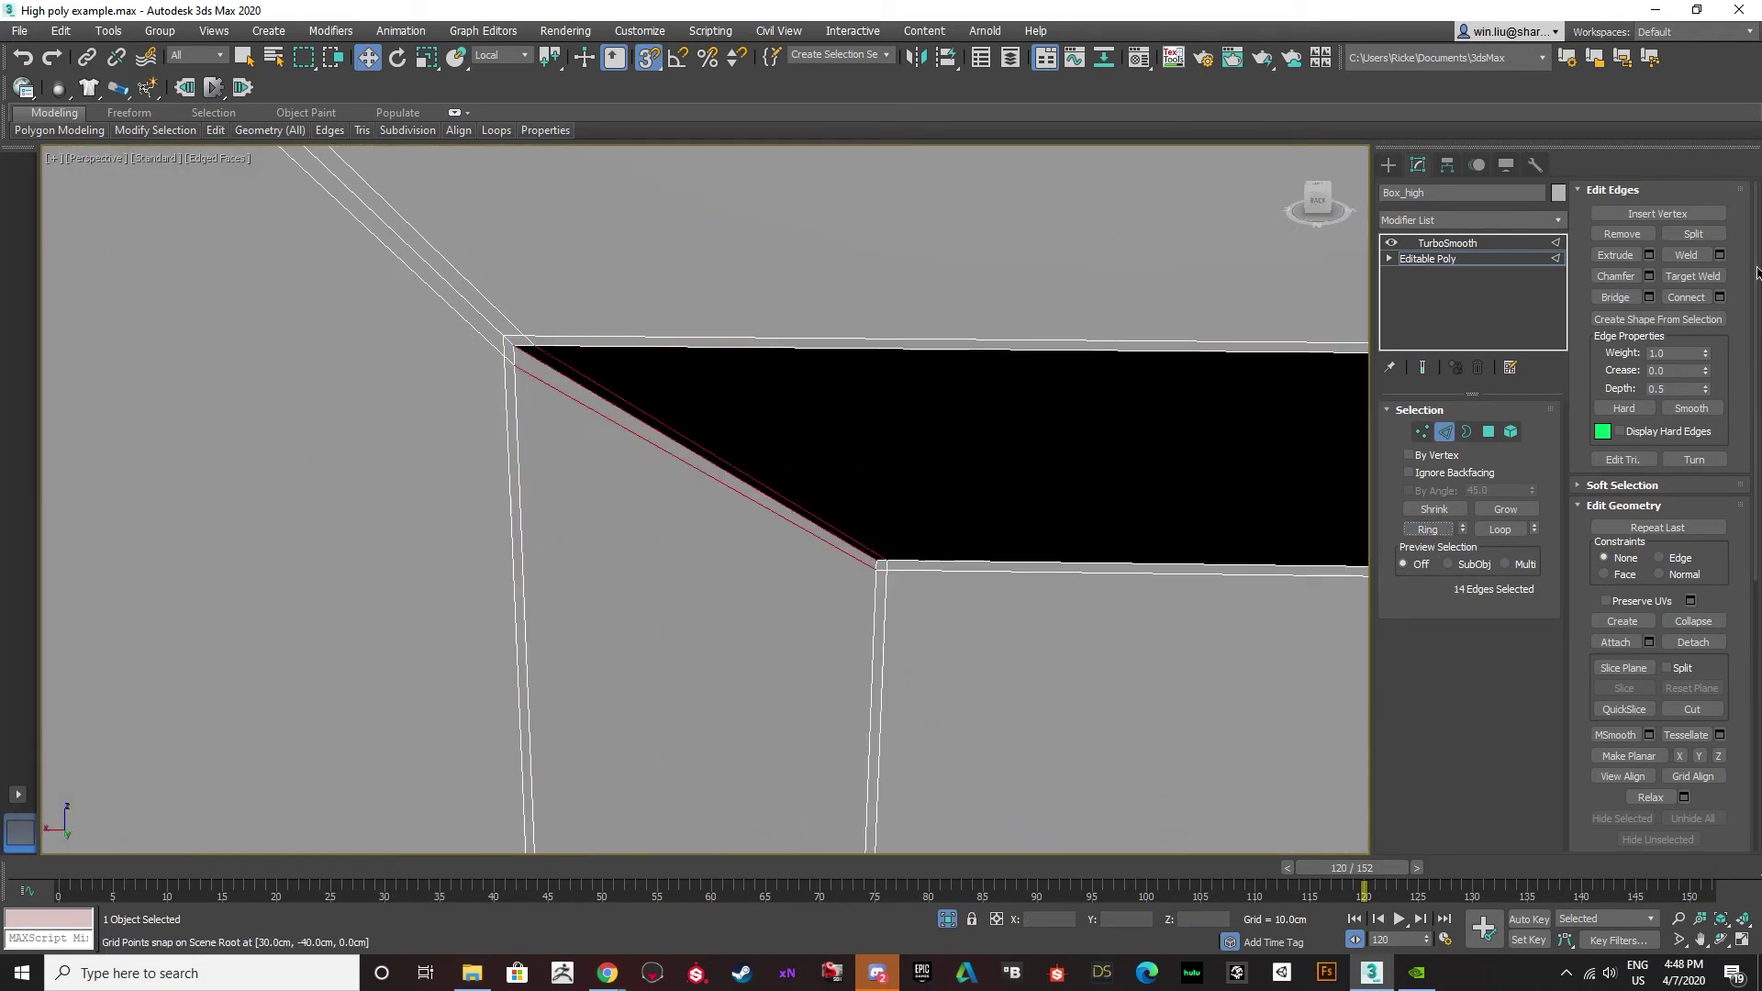
{"action": "left_click", "coordinate": [1720, 297]}
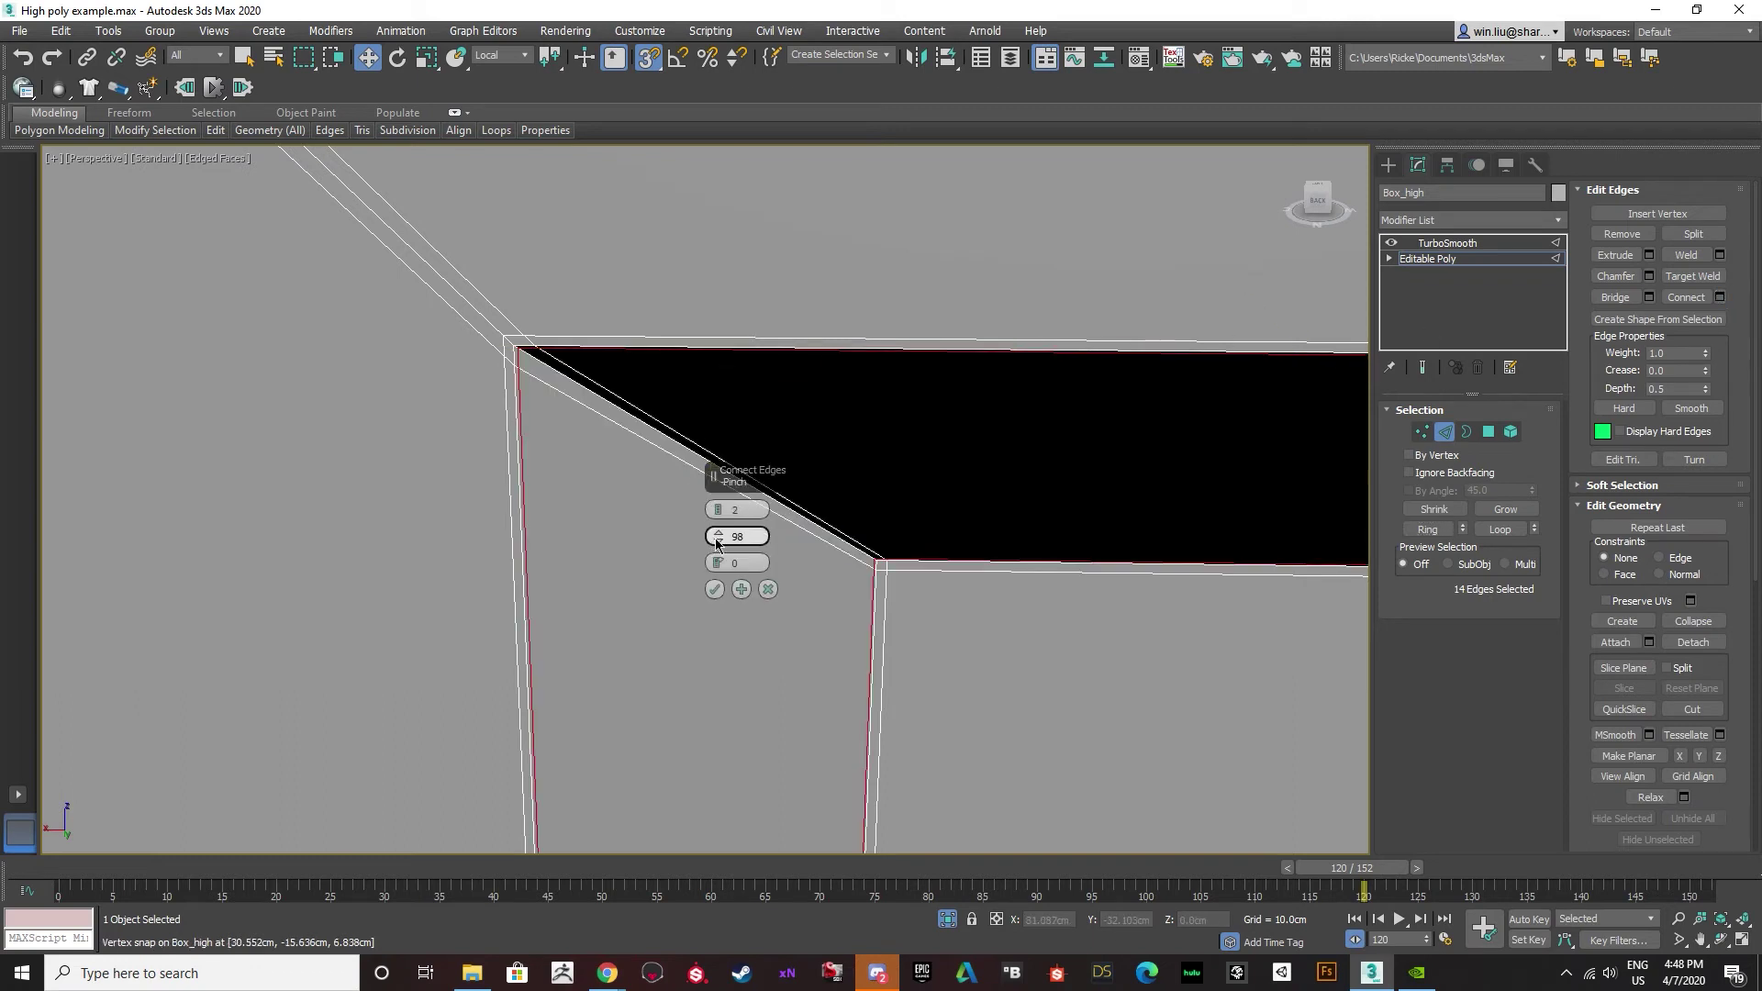
{"action": "middle_click_drag", "start_coordinate": [1002, 602], "coordinate": [955, 559], "text": "alt"}
{"action": "scroll", "coordinate": [582, 327], "scroll_direction": "up", "scroll_amount": 5}
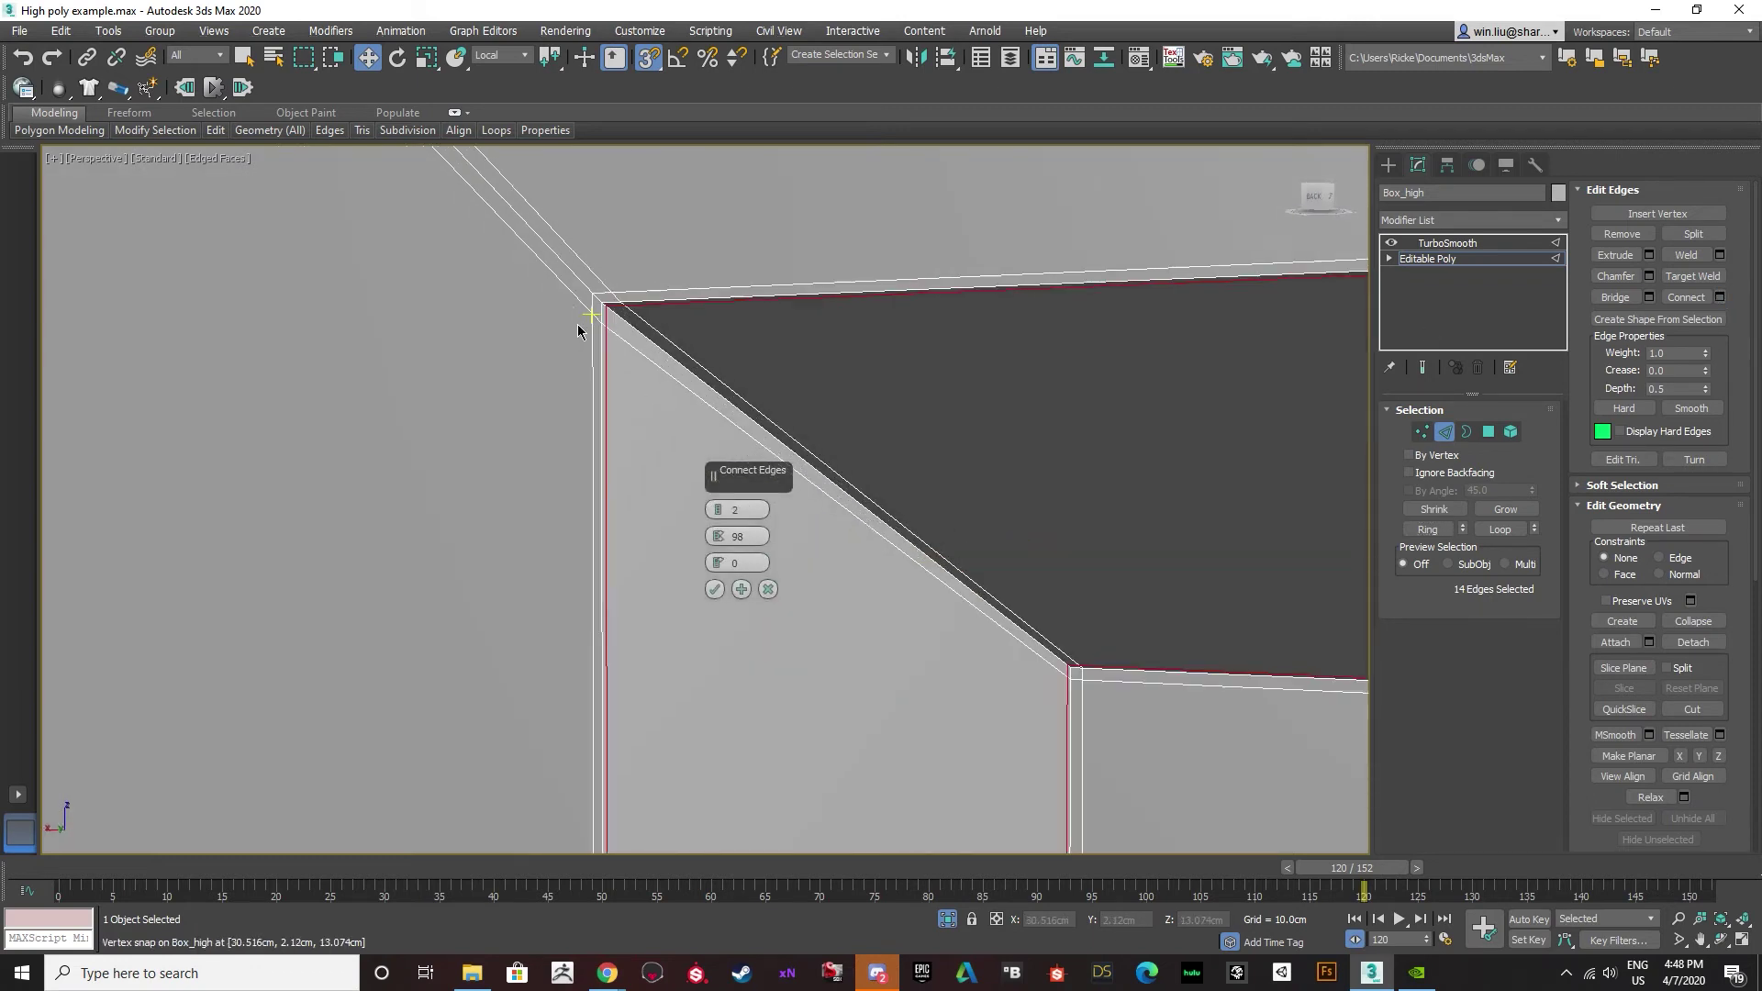
{"action": "left_click", "coordinate": [715, 589]}
Examine the support edges around the recess corners and the outer corner of the box.
{"action": "scroll", "coordinate": [822, 495], "scroll_direction": "down", "scroll_amount": 3}
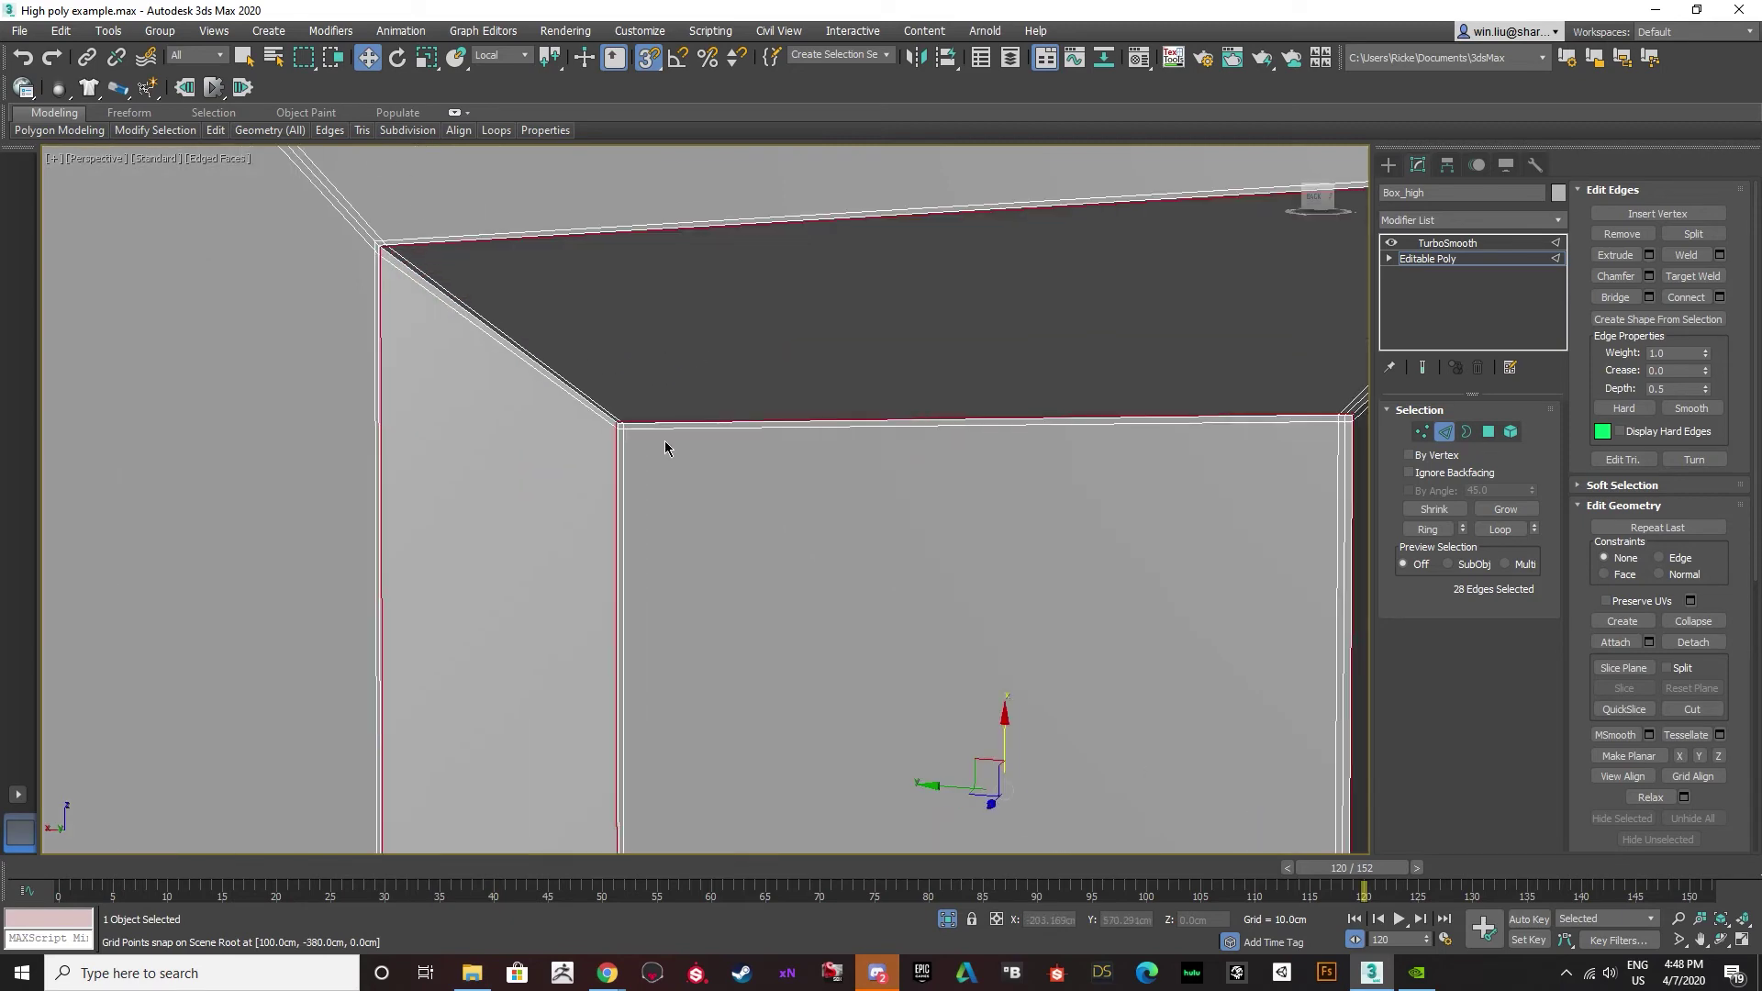
{"action": "scroll", "coordinate": [618, 418], "scroll_direction": "down", "scroll_amount": 3}
{"action": "scroll", "coordinate": [736, 470], "scroll_direction": "down", "scroll_amount": 3}
{"action": "middle_click_drag", "start_coordinate": [736, 471], "coordinate": [903, 484], "text": "alt"}
{"action": "scroll", "coordinate": [928, 617], "scroll_direction": "up", "scroll_amount": 5}
{"action": "scroll", "coordinate": [946, 667], "scroll_direction": "down", "scroll_amount": 5}
{"action": "scroll", "coordinate": [927, 340], "scroll_direction": "up", "scroll_amount": 5}
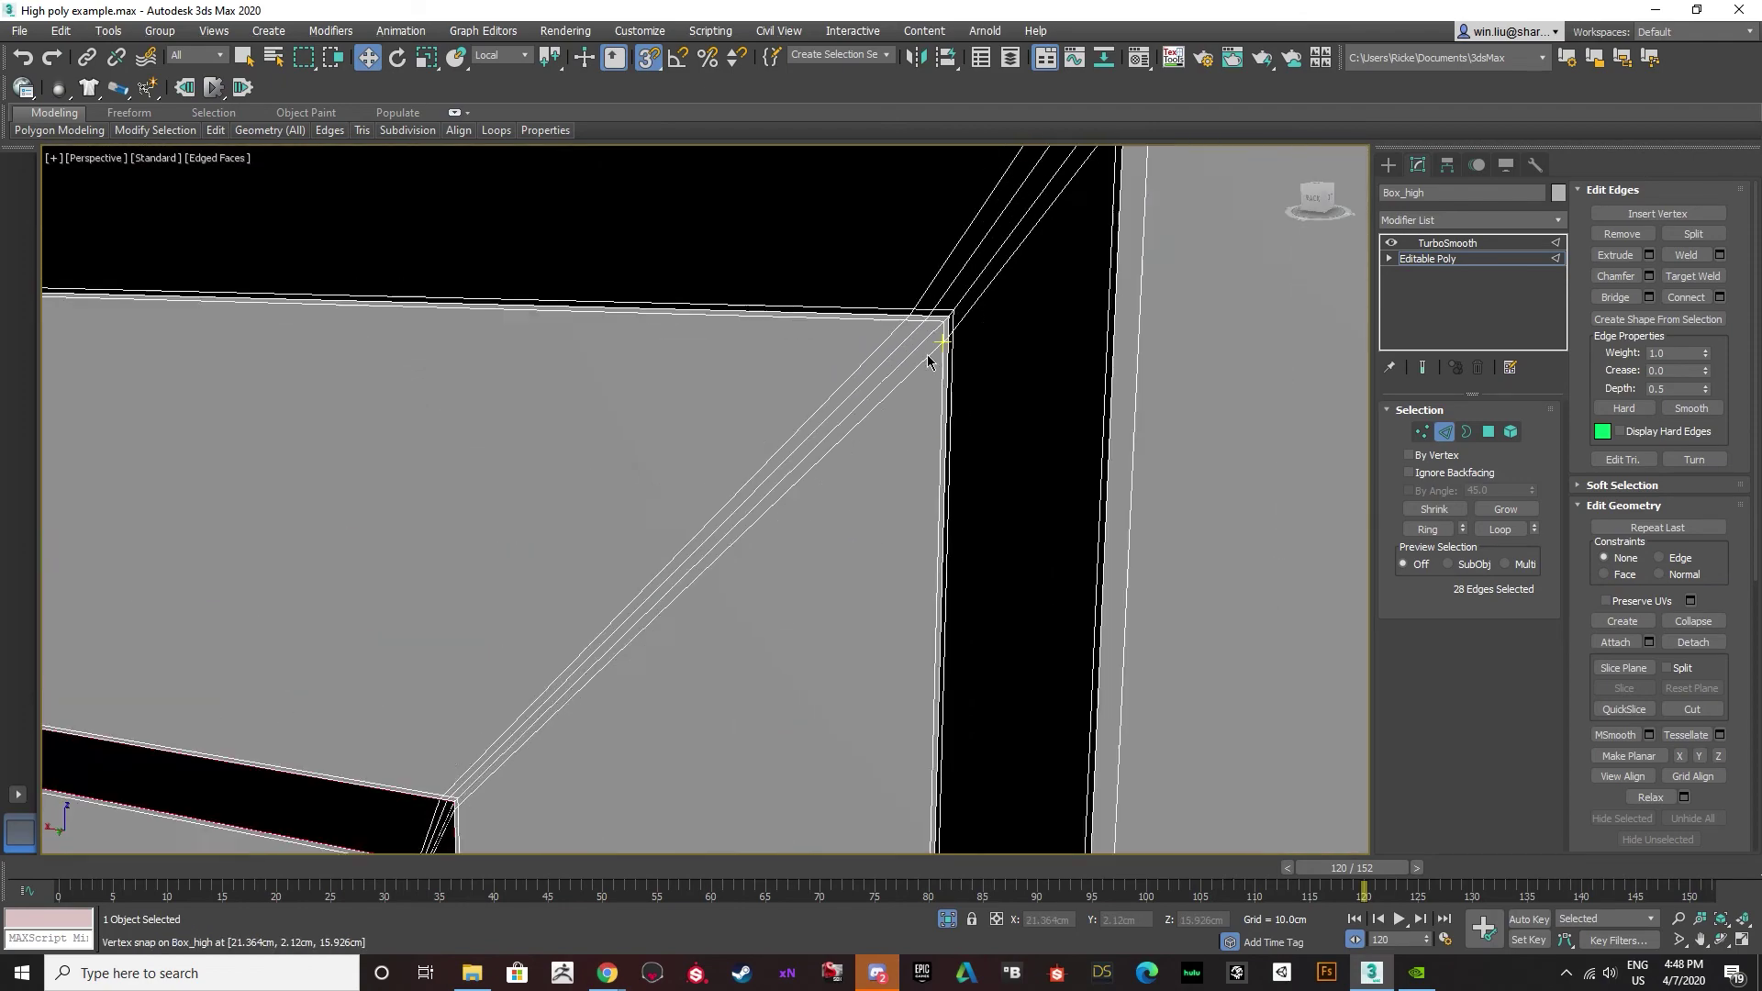
{"action": "scroll", "coordinate": [932, 349], "scroll_direction": "down", "scroll_amount": 8}
{"action": "scroll", "coordinate": [927, 264], "scroll_direction": "up", "scroll_amount": 2}
{"action": "scroll", "coordinate": [927, 264], "scroll_direction": "up", "scroll_amount": 5}
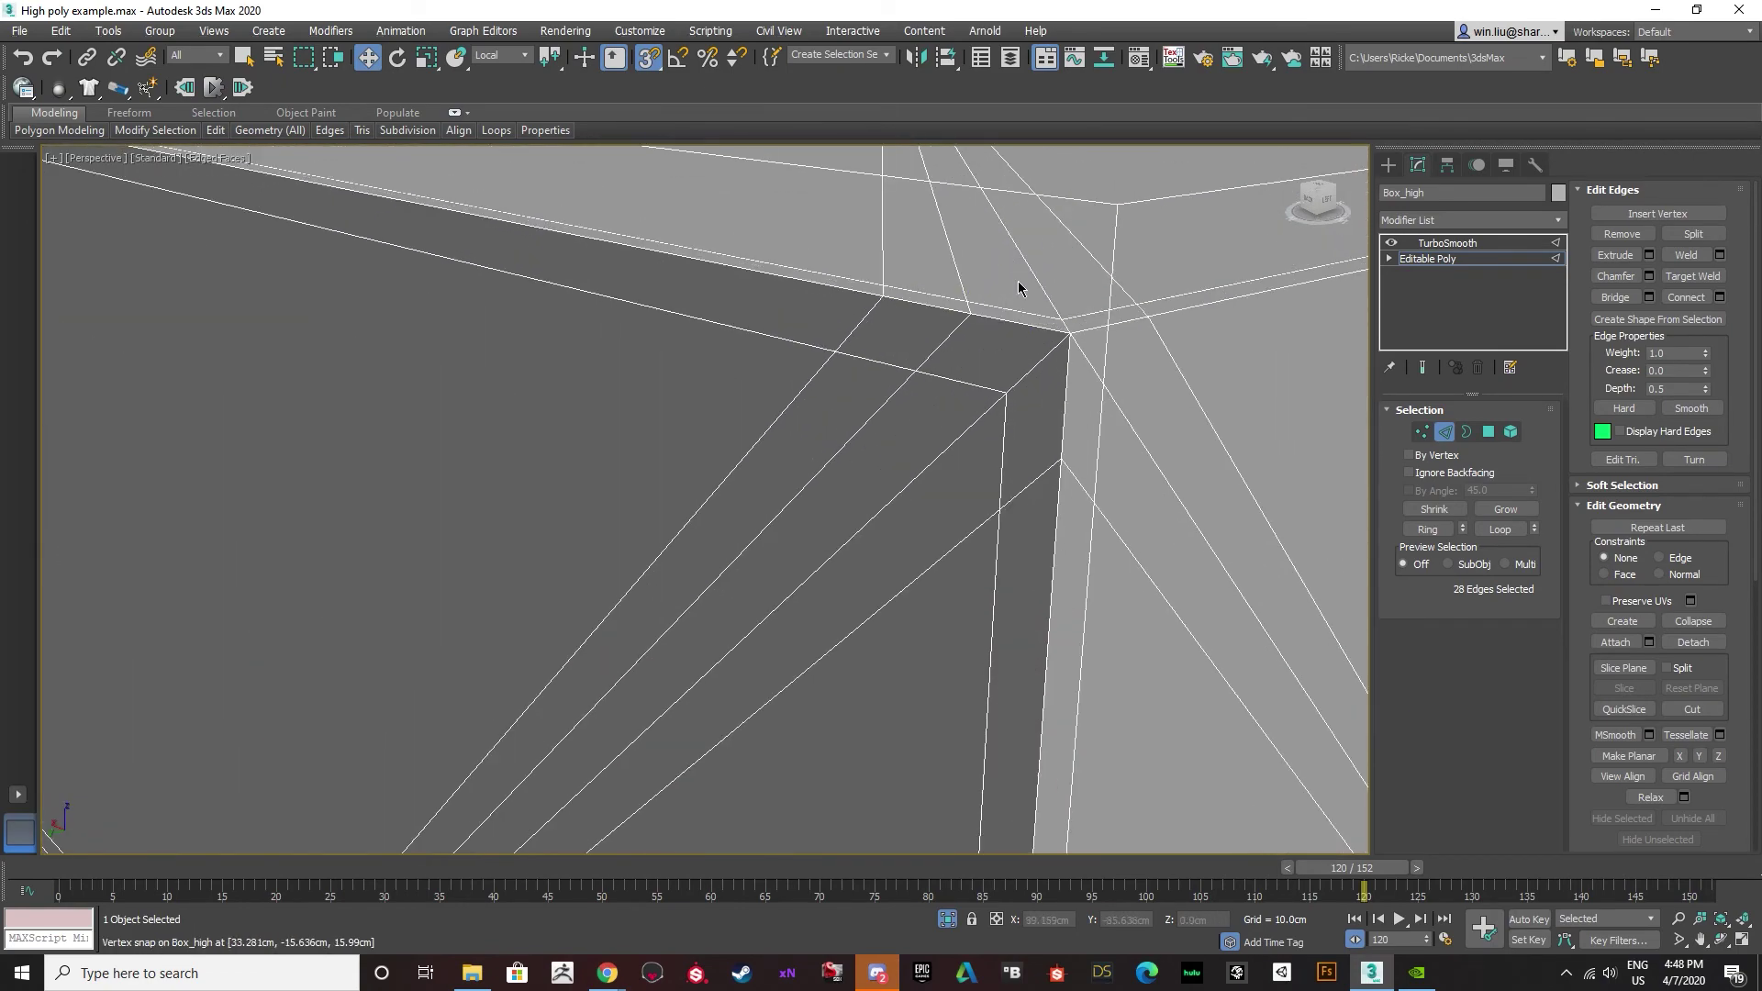
{"action": "scroll", "coordinate": [1019, 283], "scroll_direction": "down", "scroll_amount": 5}
Connect the ring of diagonal edges on the next side face's outer border with 2 segments and a pinch of 98.
{"action": "middle_click_drag", "start_coordinate": [1038, 348], "coordinate": [929, 358], "text": "alt"}
{"action": "scroll", "coordinate": [929, 358], "scroll_direction": "up", "scroll_amount": 3}
{"action": "scroll", "coordinate": [799, 284], "scroll_direction": "up", "scroll_amount": 3}
{"action": "left_click", "coordinate": [762, 241]}
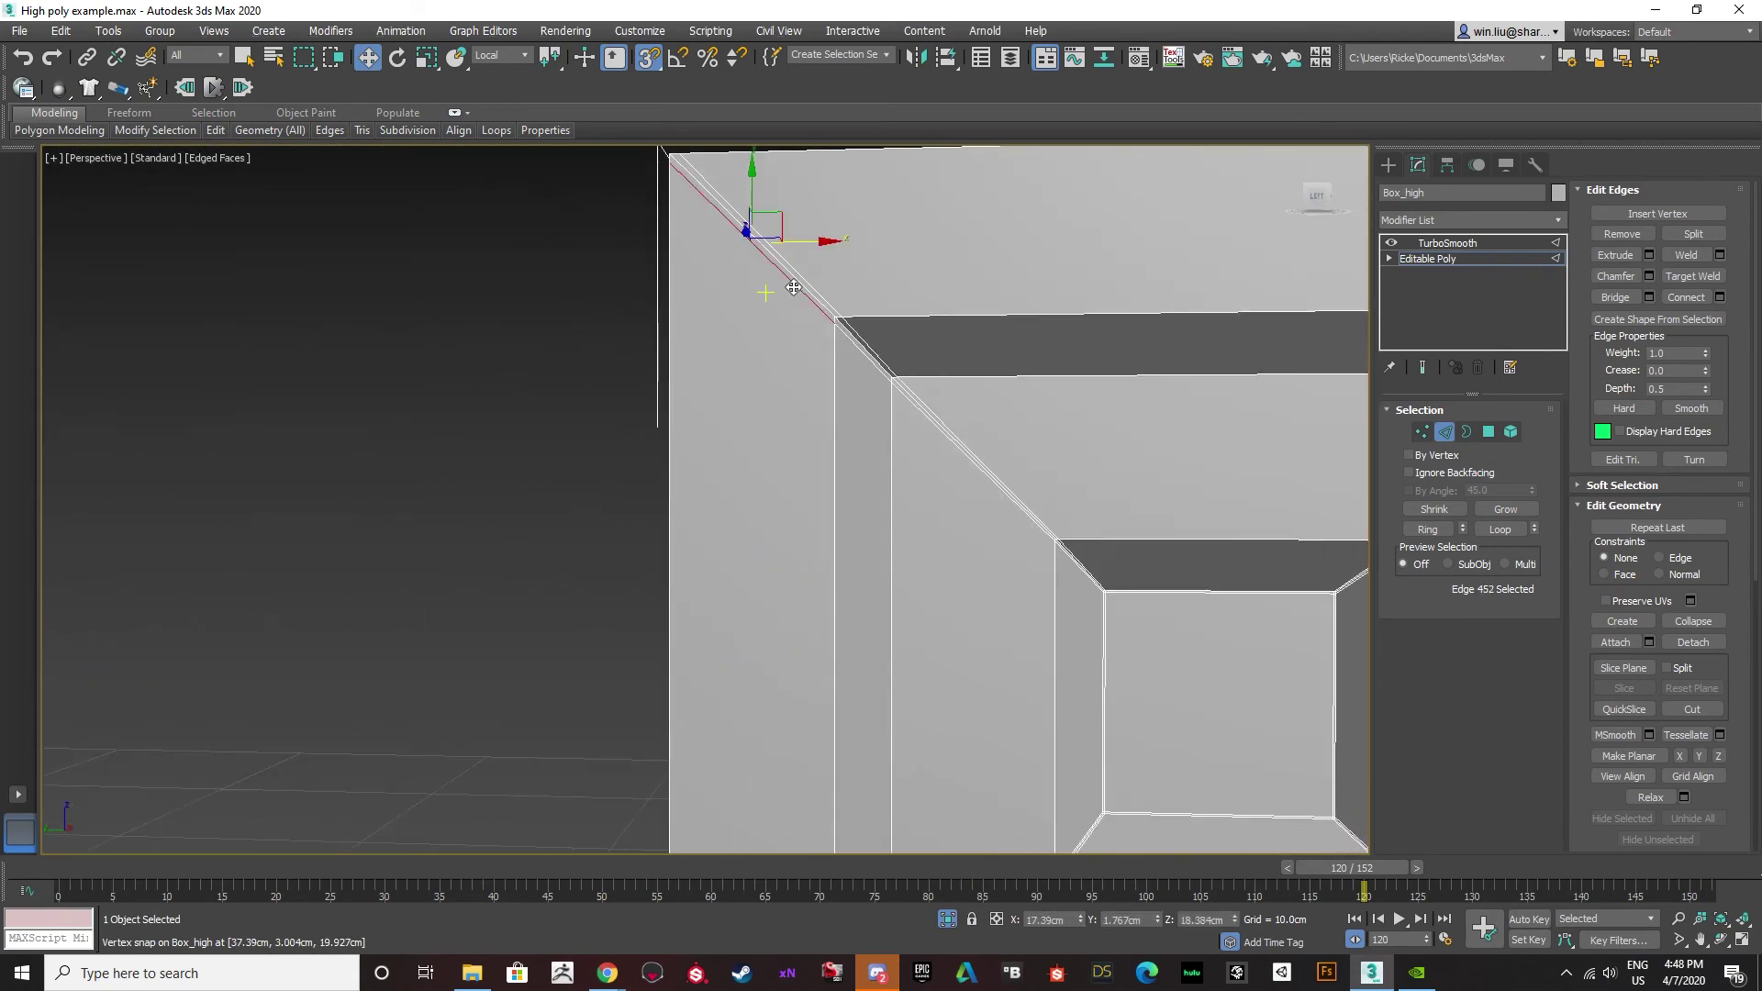
{"action": "left_click", "coordinate": [1428, 530]}
{"action": "left_click", "coordinate": [1719, 299]}
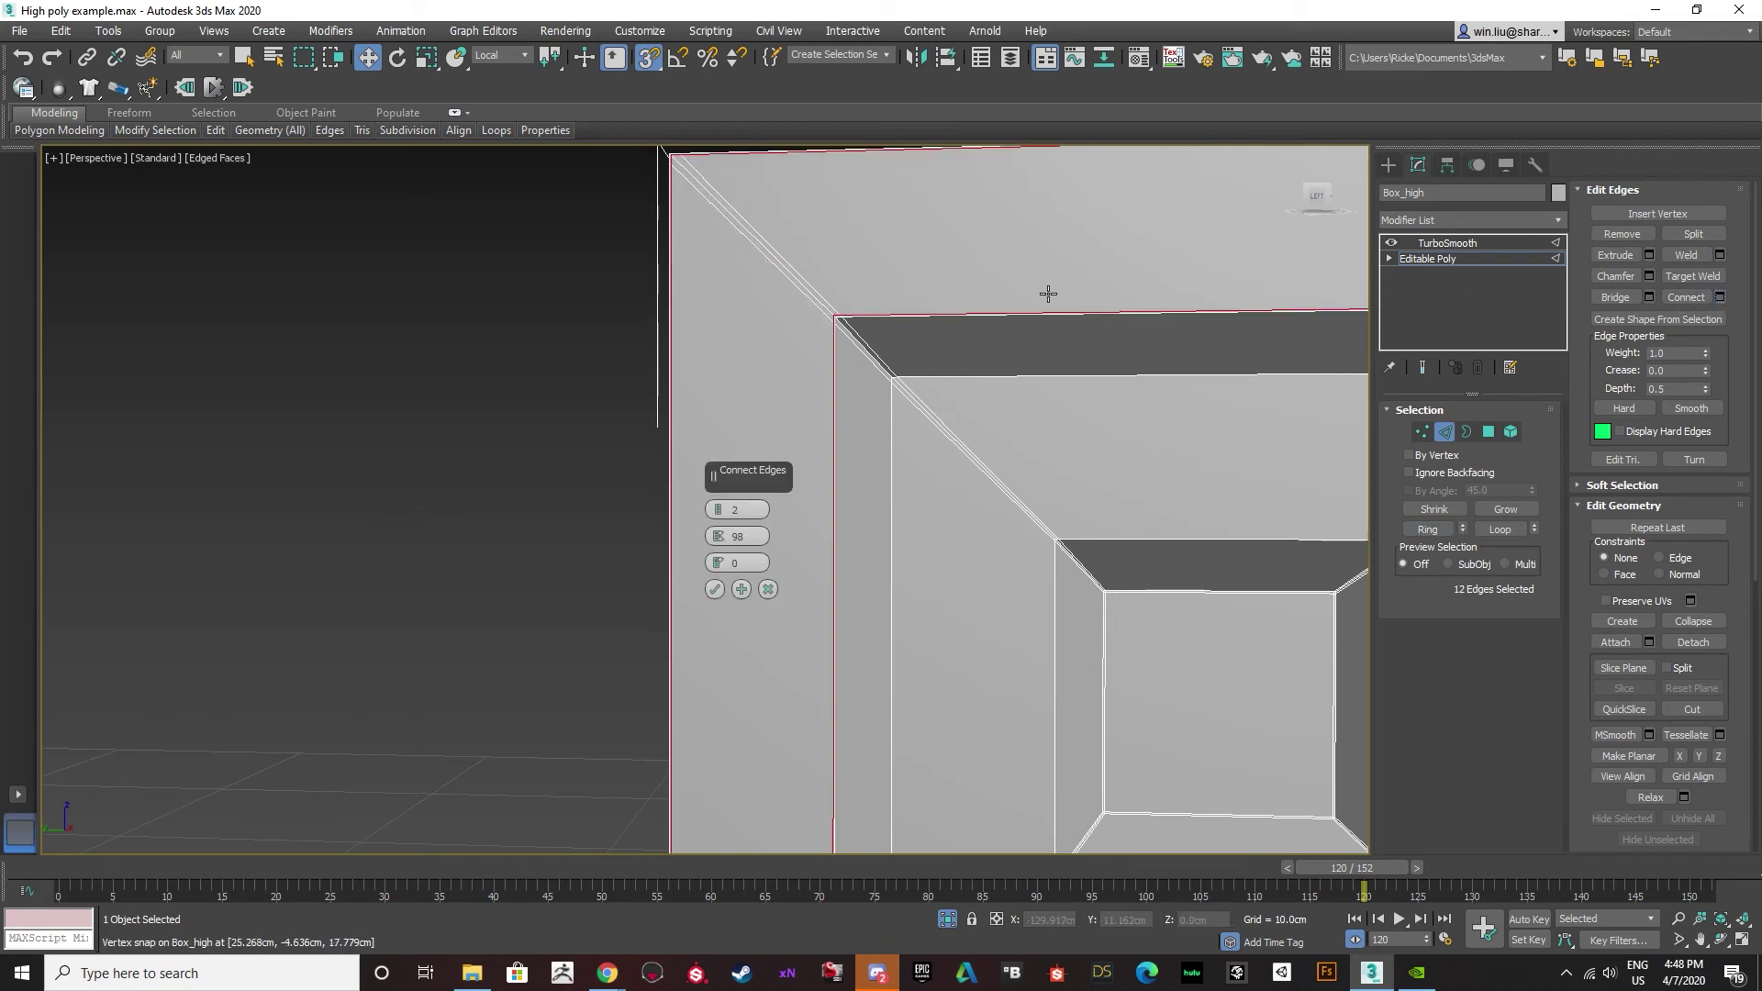
{"action": "scroll", "coordinate": [1046, 293], "scroll_direction": "up", "scroll_amount": 4}
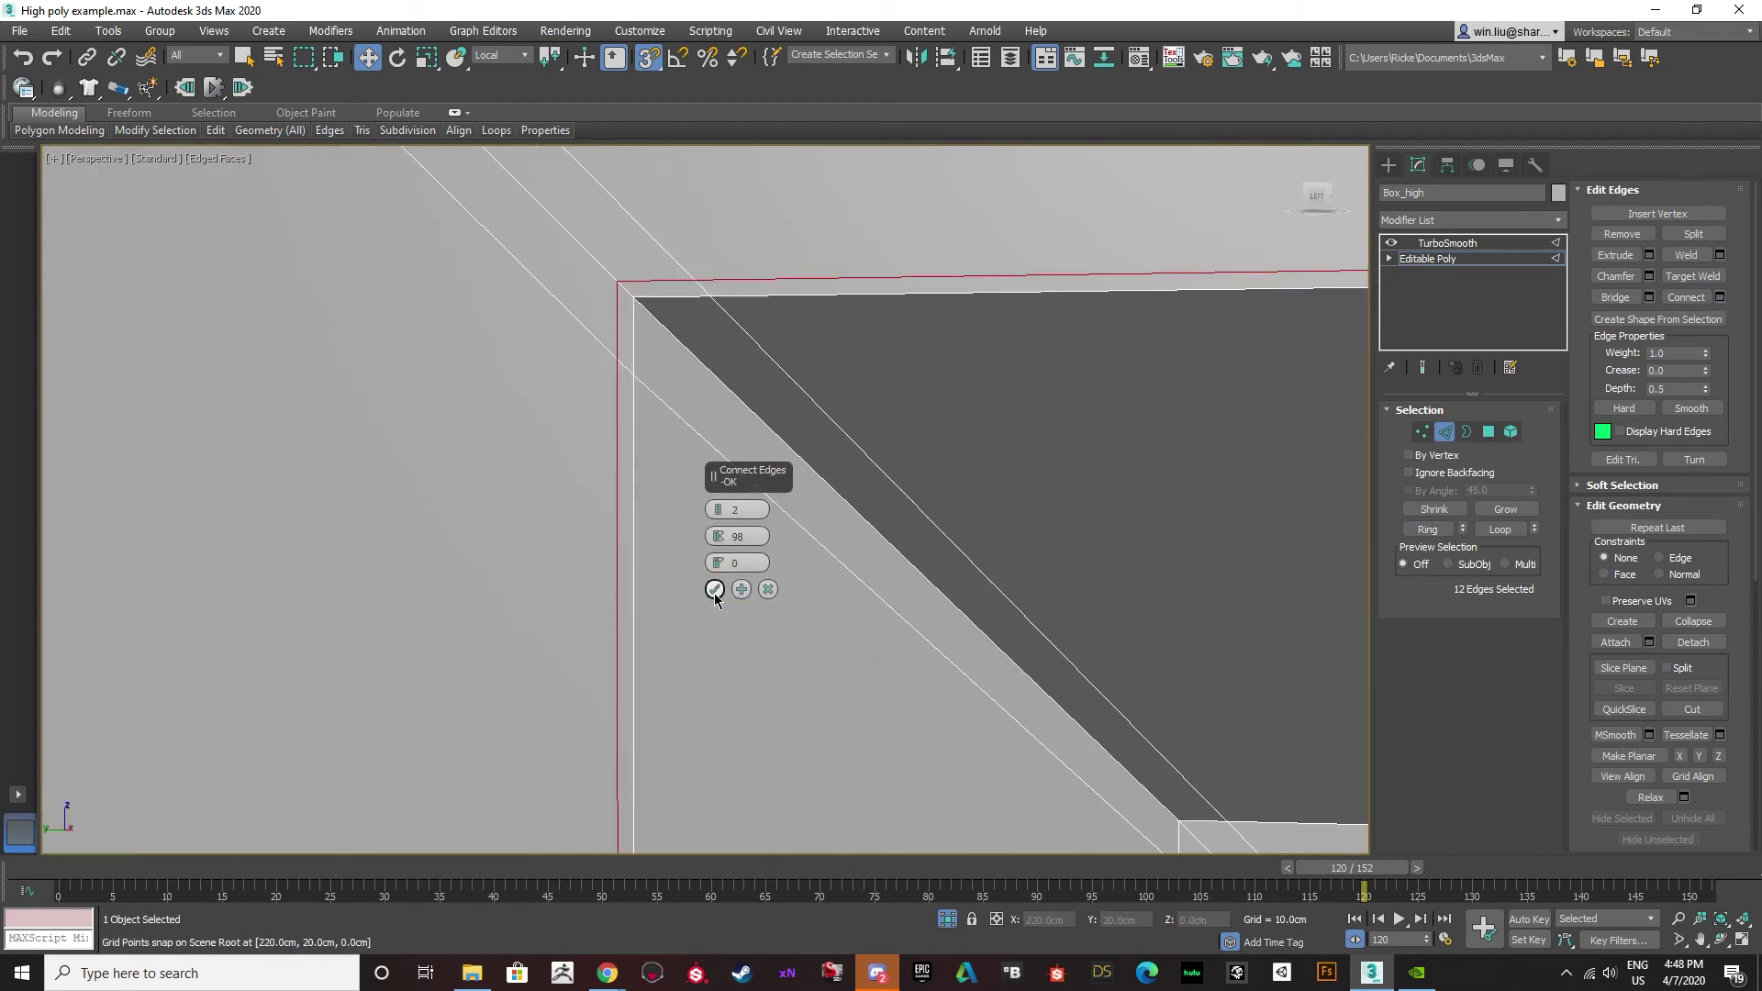
{"action": "left_click", "coordinate": [715, 590]}
Connect the ring of depth edges on that face's outer recess walls with 2 segments and a reduced pinch.
{"action": "left_click", "coordinate": [739, 474]}
{"action": "left_click", "coordinate": [1431, 529]}
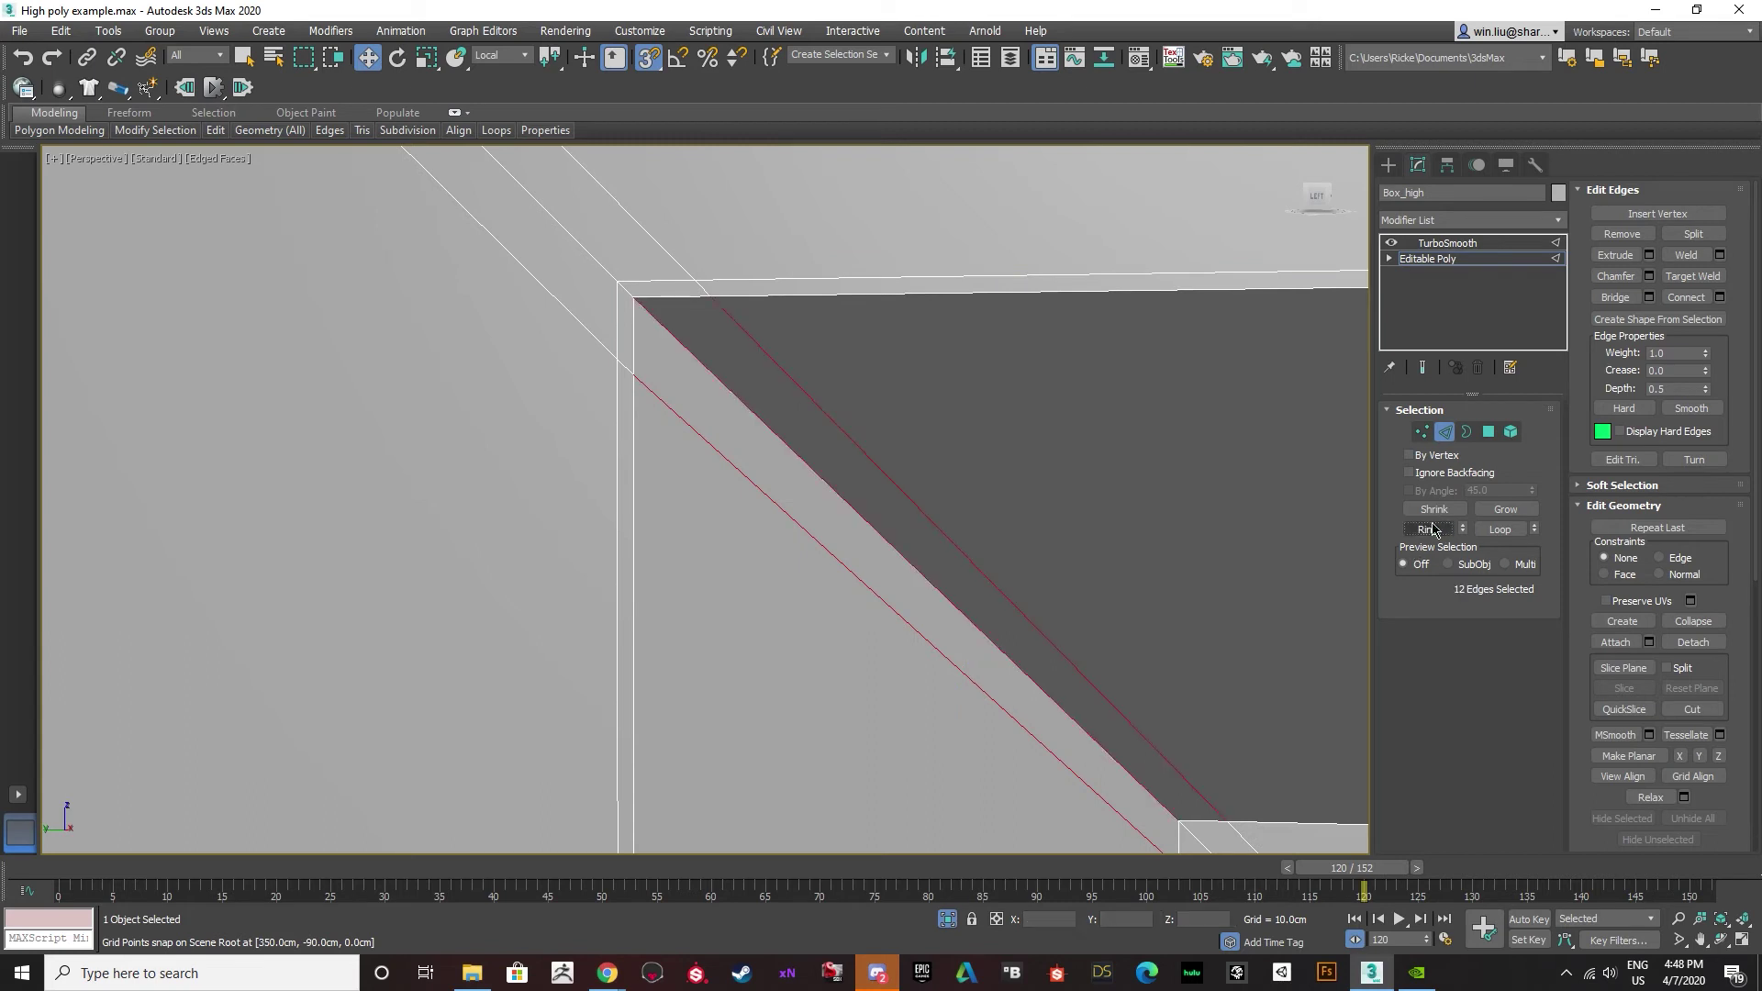
{"action": "left_click", "coordinate": [1721, 298]}
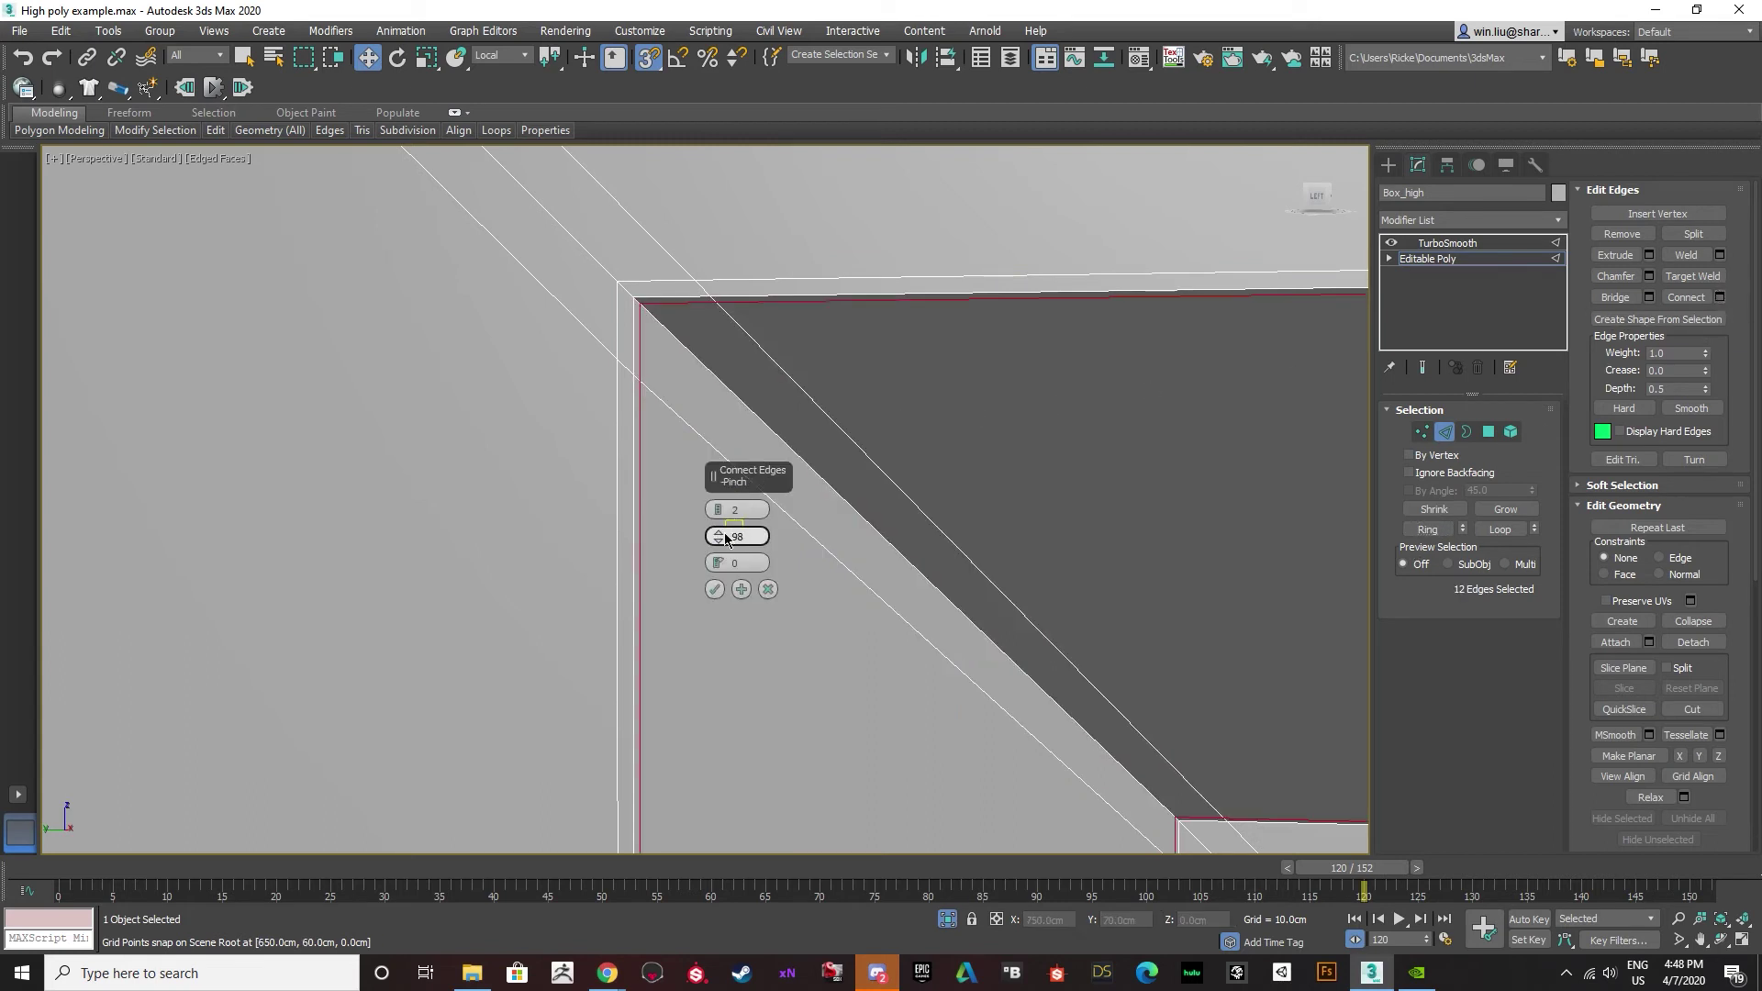
{"action": "left_click_drag", "start_coordinate": [725, 539], "coordinate": [720, 545]}
{"action": "left_click", "coordinate": [714, 590]}
Connect the ring of diagonal edges between that face's outer and inner recesses with 2 segments and a pinch of 98.
{"action": "middle_click_drag", "start_coordinate": [714, 592], "coordinate": [688, 469], "text": "alt"}
{"action": "left_click", "coordinate": [674, 469]}
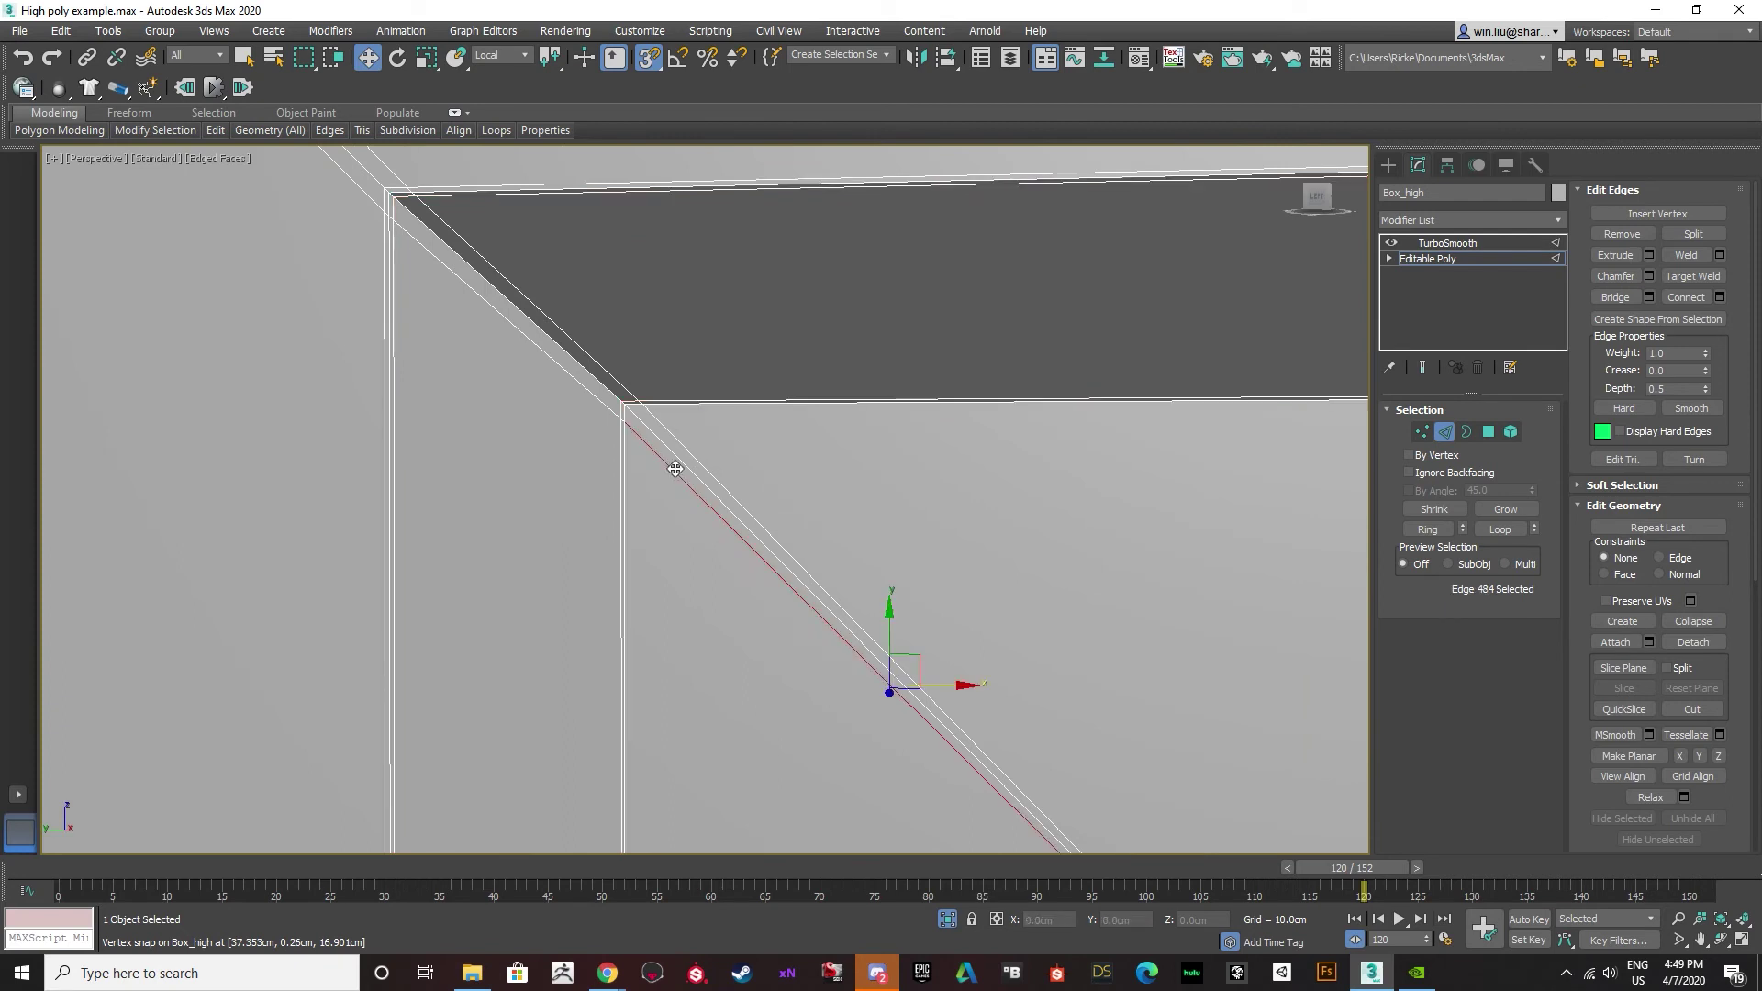
{"action": "left_click", "coordinate": [1434, 531]}
{"action": "left_click", "coordinate": [1721, 296]}
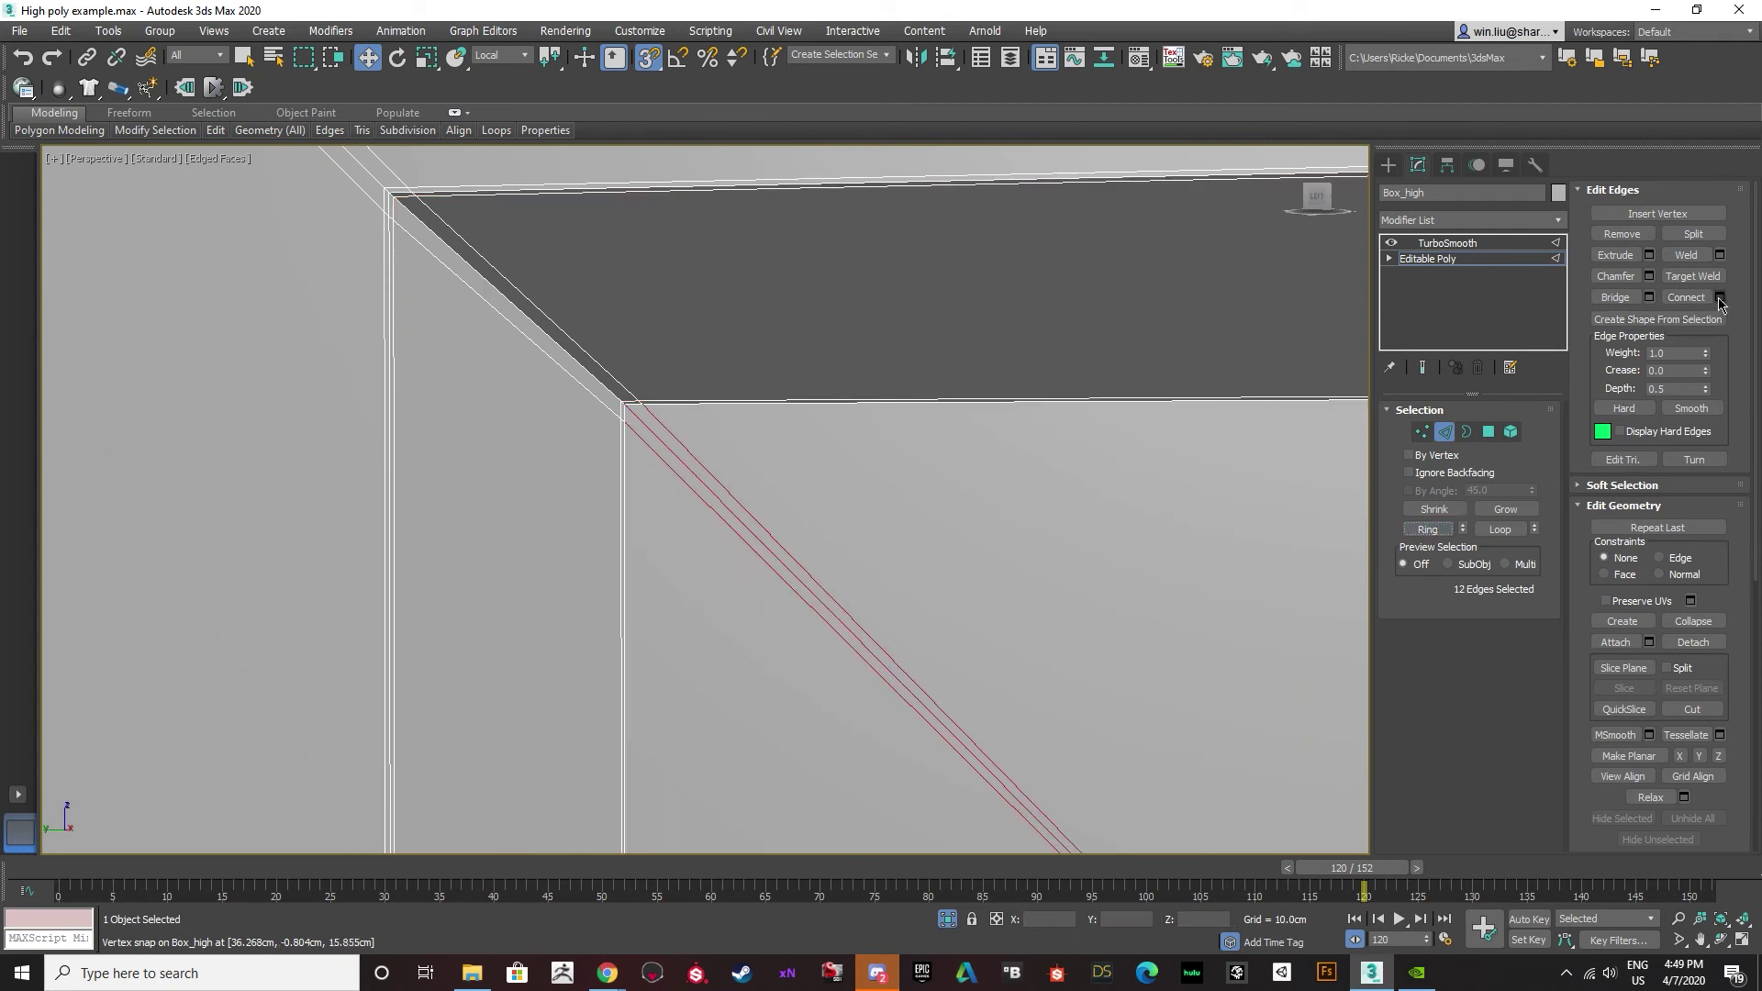
{"action": "left_click_drag", "start_coordinate": [720, 536], "coordinate": [719, 525]}
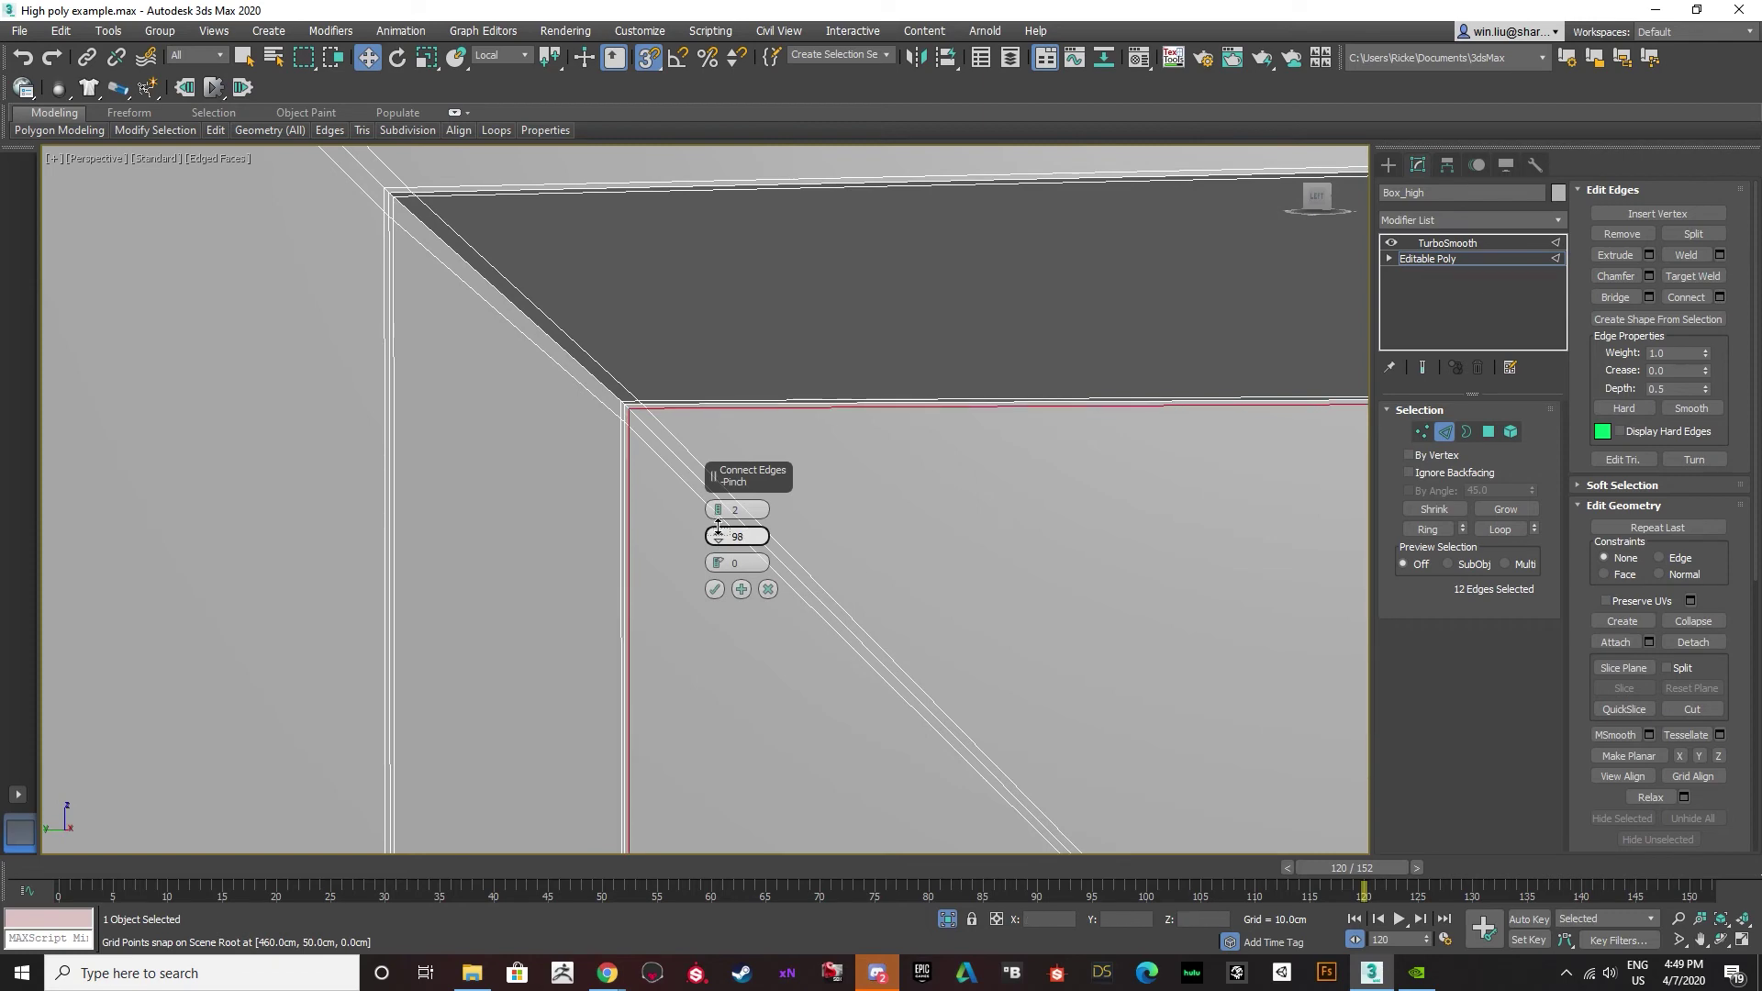
{"action": "left_click", "coordinate": [716, 589]}
Connect the ring of depth edges on that face's inner recess walls with 2 segments and a pinch of 95.
{"action": "scroll", "coordinate": [799, 393], "scroll_direction": "down", "scroll_amount": 5}
{"action": "scroll", "coordinate": [578, 393], "scroll_direction": "up", "scroll_amount": 8}
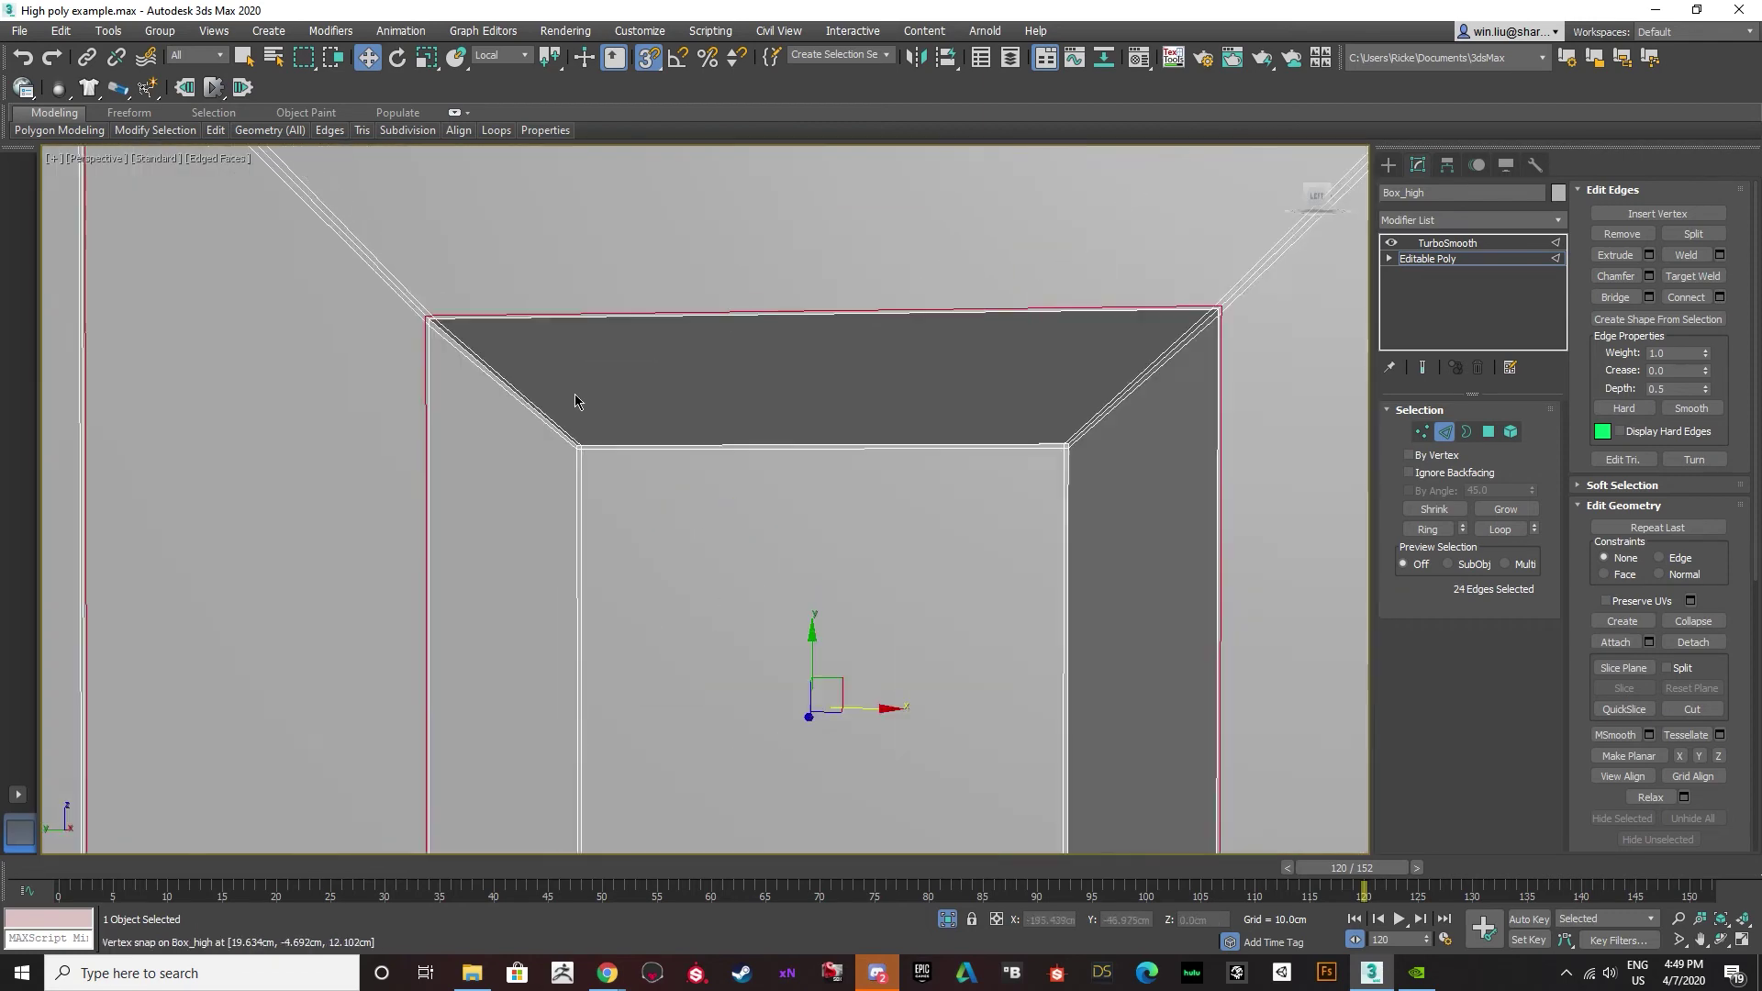
{"action": "left_click", "coordinate": [500, 414]}
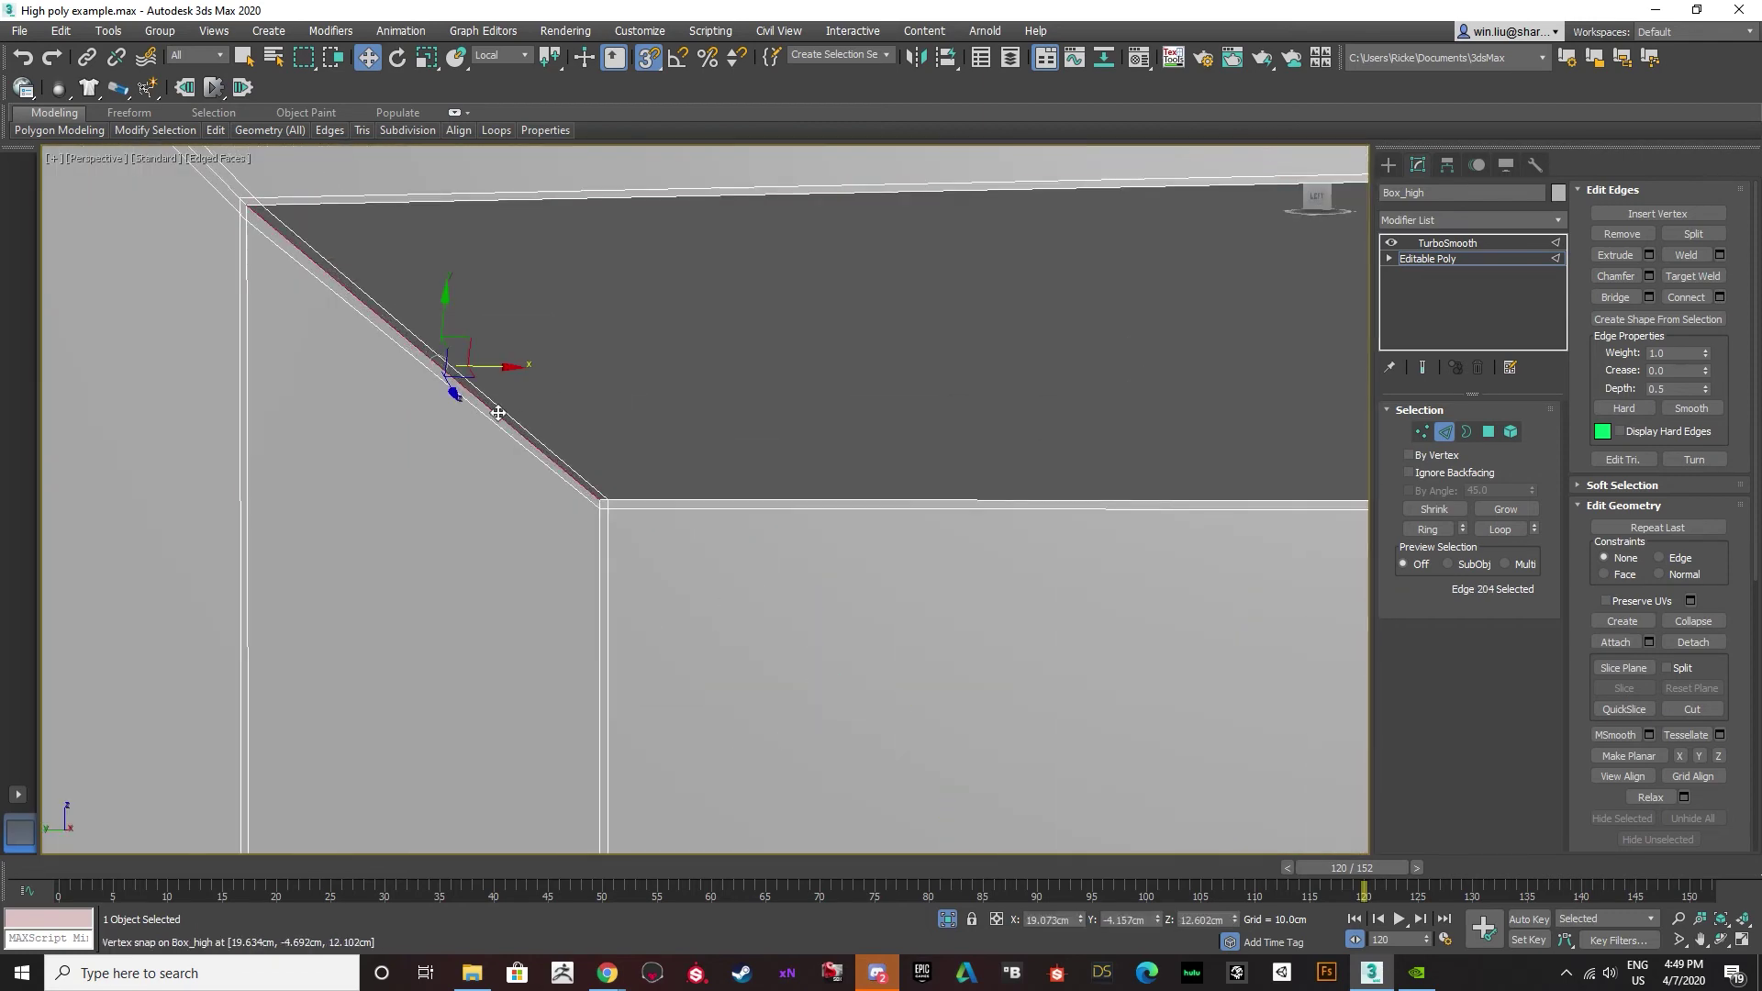
{"action": "left_click", "coordinate": [1447, 530]}
{"action": "left_click", "coordinate": [1720, 298]}
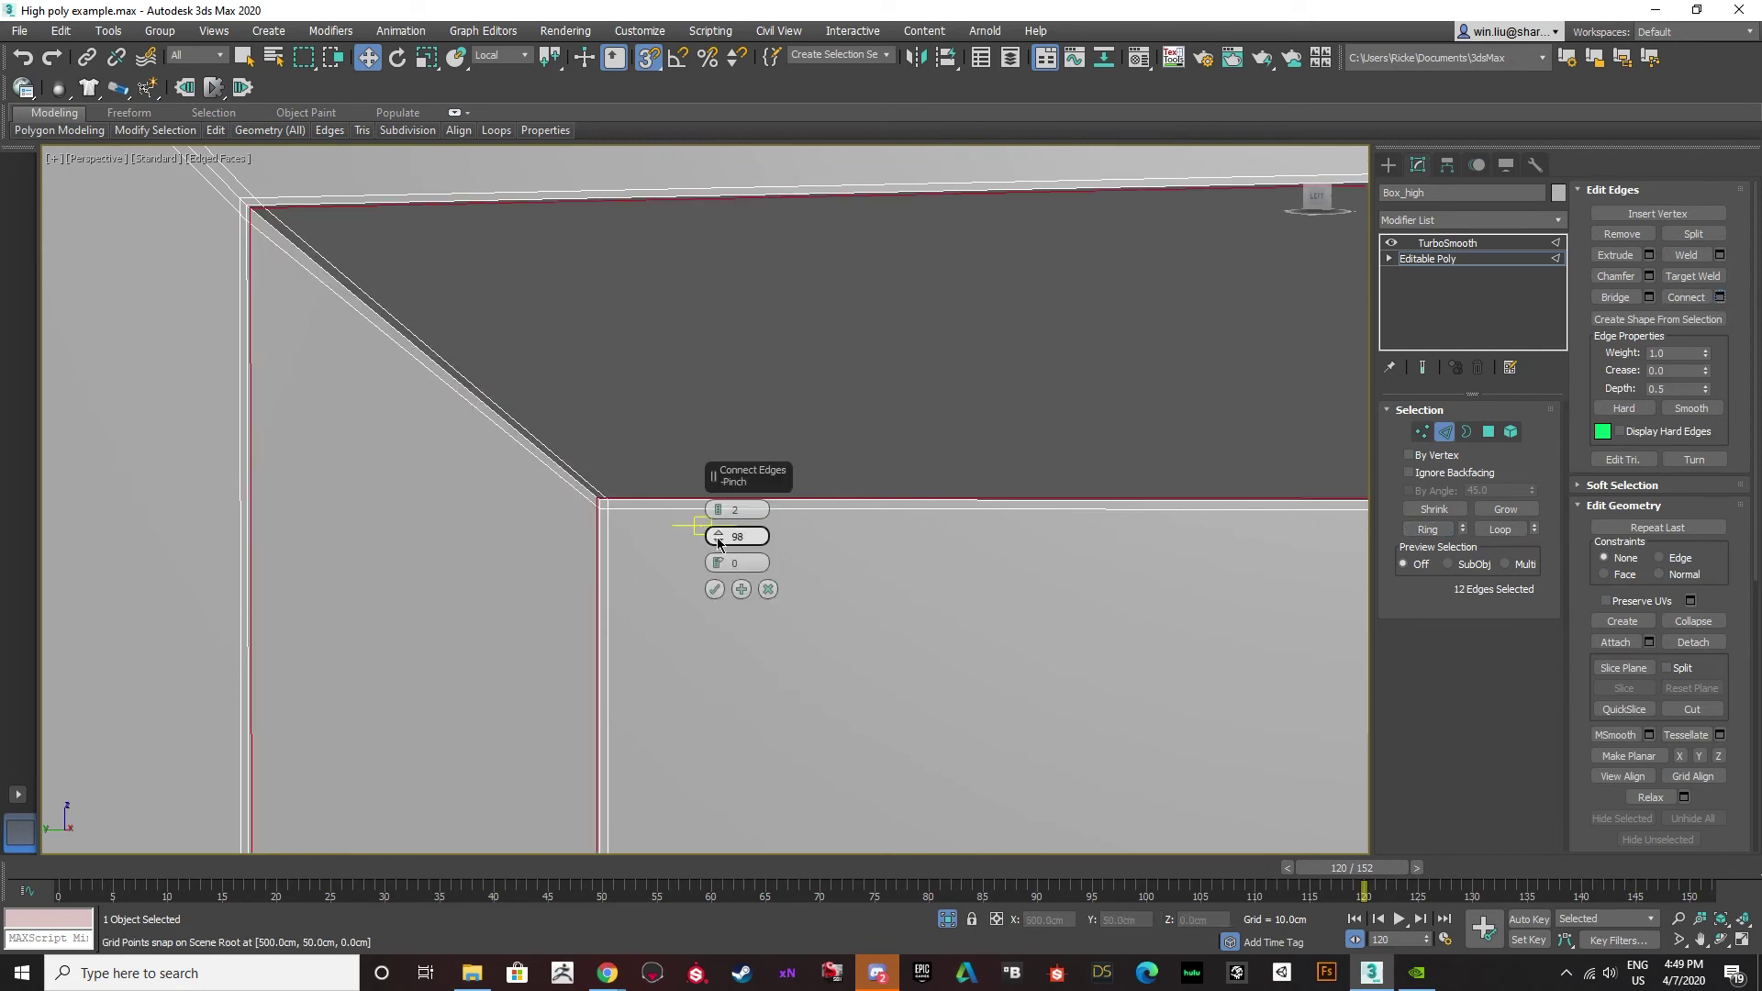
{"action": "left_click_drag", "start_coordinate": [721, 549], "coordinate": [718, 543]}
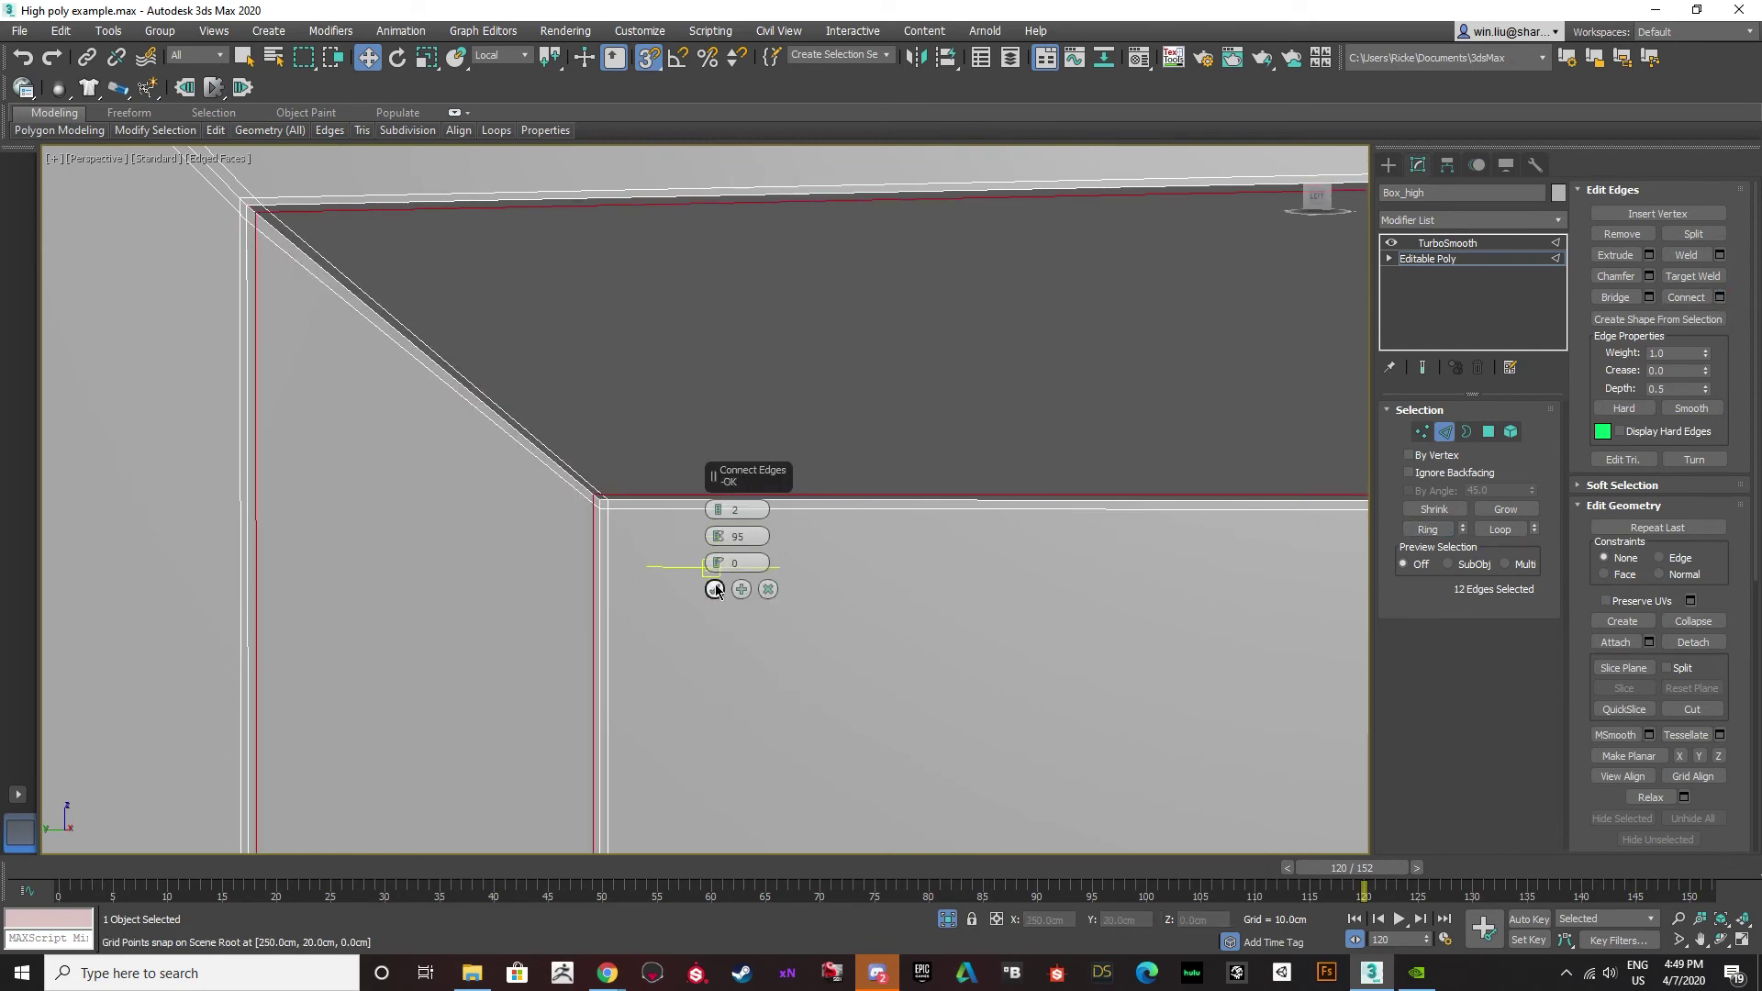
{"action": "left_click", "coordinate": [715, 589]}
Examine the support edges where the box faces meet at the outer corner.
{"action": "scroll", "coordinate": [715, 589], "scroll_direction": "down", "scroll_amount": 10}
{"action": "middle_click_drag", "start_coordinate": [715, 590], "coordinate": [1015, 235], "text": "alt"}
{"action": "scroll", "coordinate": [940, 689], "scroll_direction": "up", "scroll_amount": 10}
{"action": "left_click", "coordinate": [905, 669]}
{"action": "scroll", "coordinate": [844, 679], "scroll_direction": "down", "scroll_amount": 8}
{"action": "scroll", "coordinate": [961, 377], "scroll_direction": "up", "scroll_amount": 4}
{"action": "scroll", "coordinate": [961, 377], "scroll_direction": "up", "scroll_amount": 5}
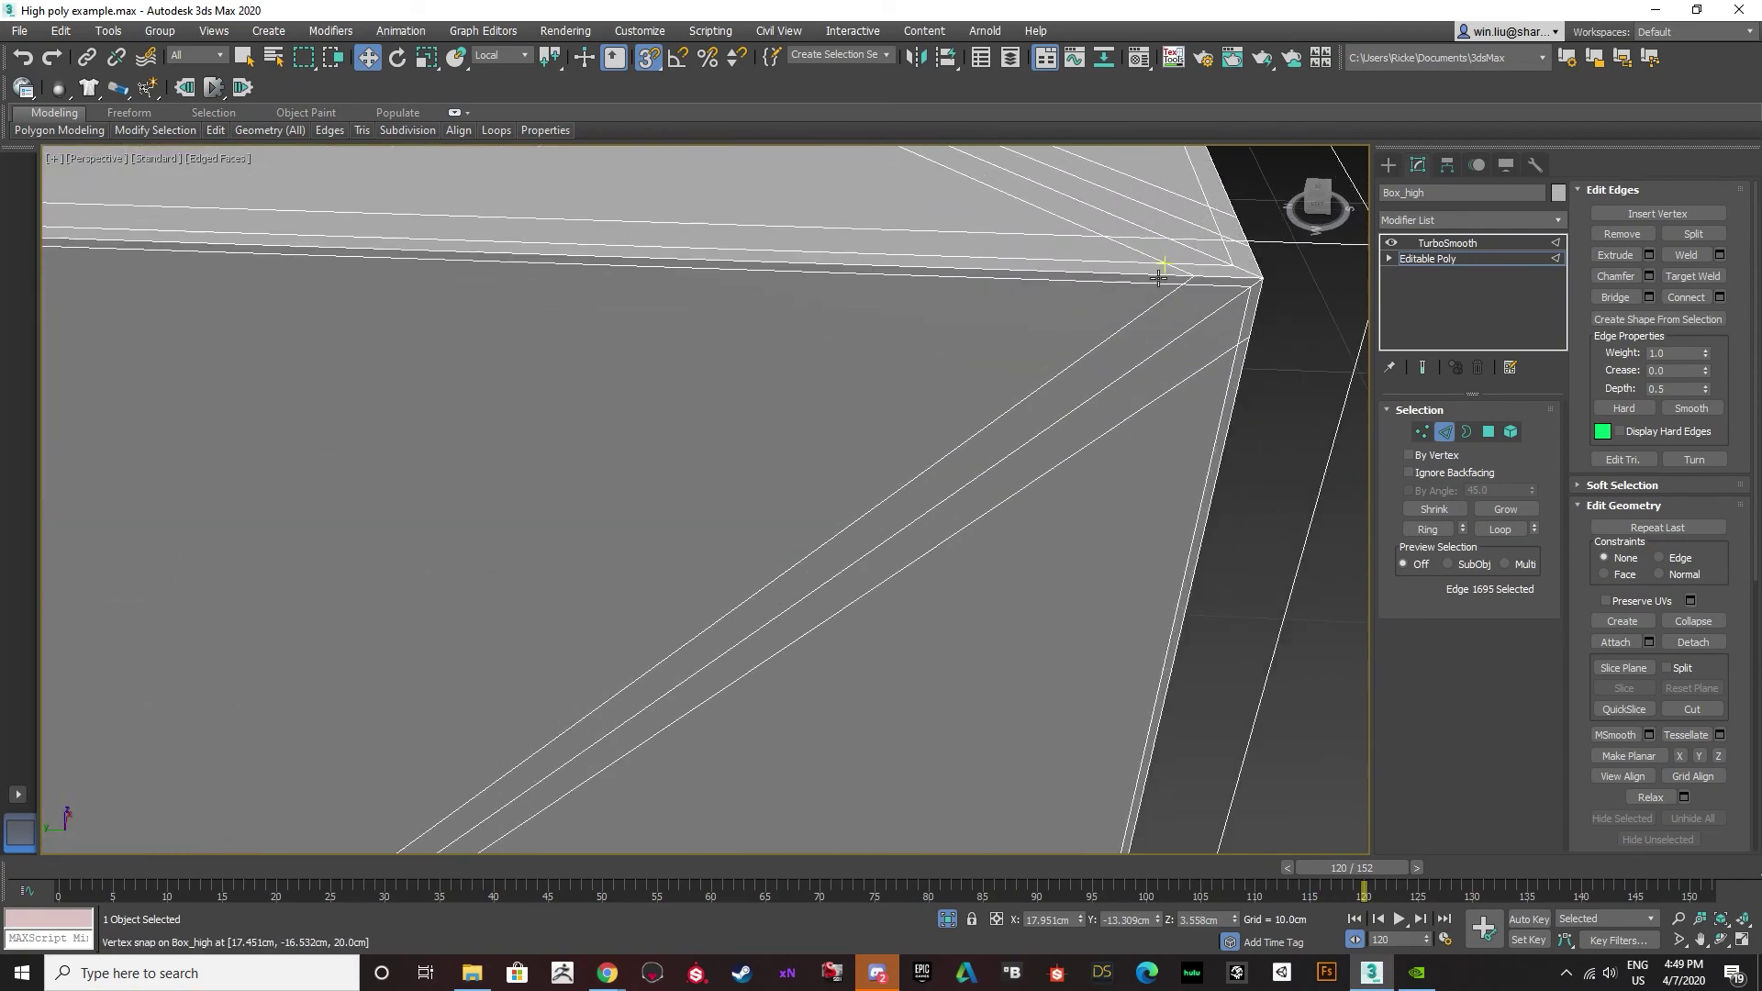
Connect the ring of diagonal edges on the bottom face's outer border with 2 segments and a pinch of 95.
{"action": "scroll", "coordinate": [1158, 278], "scroll_direction": "down", "scroll_amount": 8}
{"action": "middle_click_drag", "start_coordinate": [1158, 277], "coordinate": [762, 295], "text": "alt"}
{"action": "scroll", "coordinate": [860, 246], "scroll_direction": "up", "scroll_amount": 4}
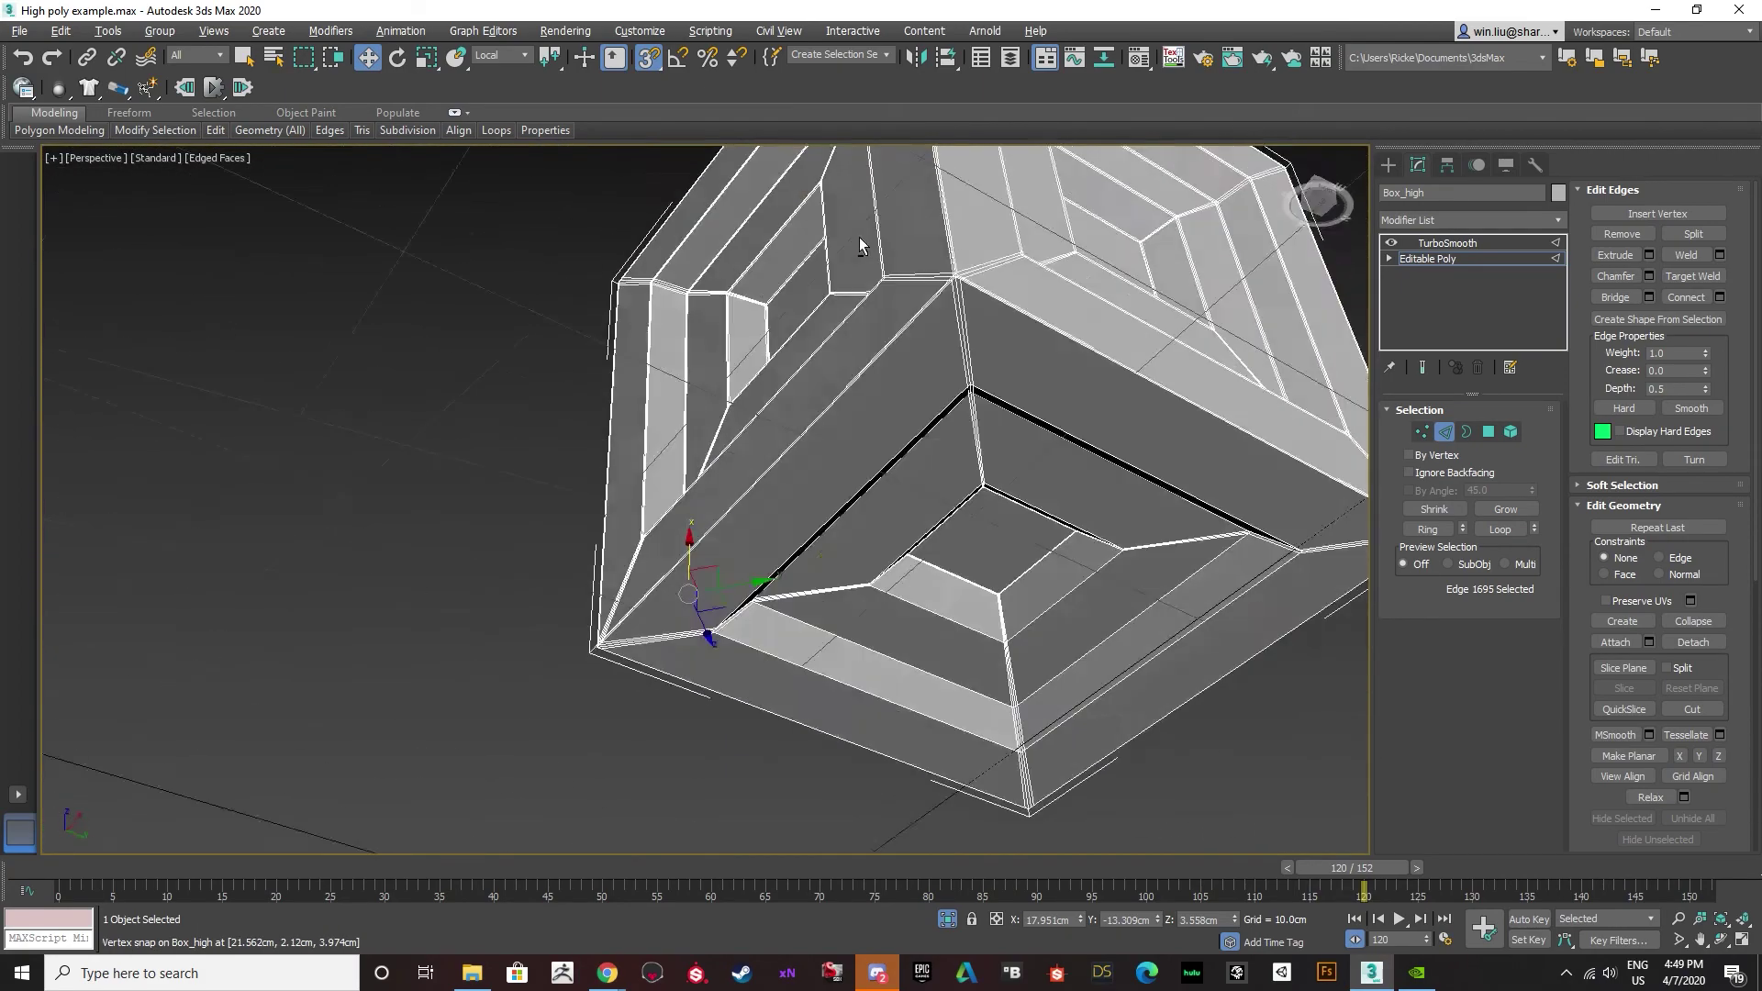
{"action": "scroll", "coordinate": [860, 246], "scroll_direction": "down", "scroll_amount": 2}
{"action": "scroll", "coordinate": [862, 240], "scroll_direction": "up", "scroll_amount": 6}
{"action": "left_click", "coordinate": [1462, 532]}
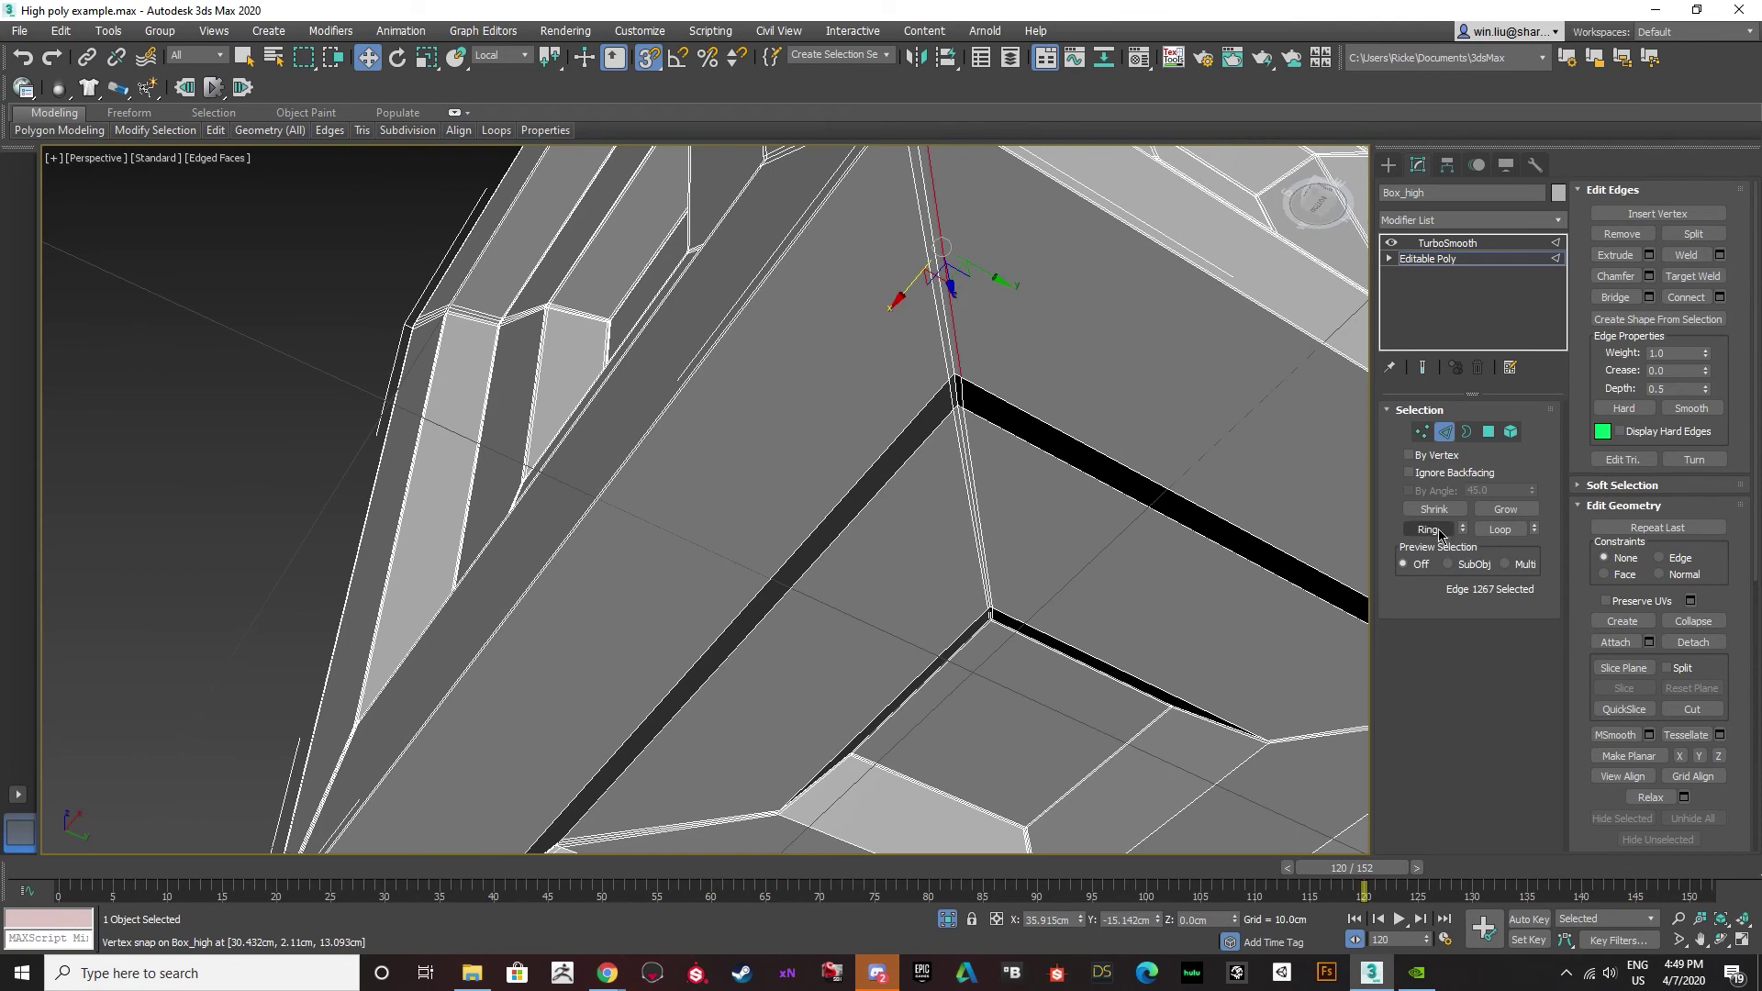
{"action": "left_click", "coordinate": [1432, 530]}
{"action": "left_click", "coordinate": [1720, 297]}
{"action": "scroll", "coordinate": [937, 377], "scroll_direction": "up", "scroll_amount": 3}
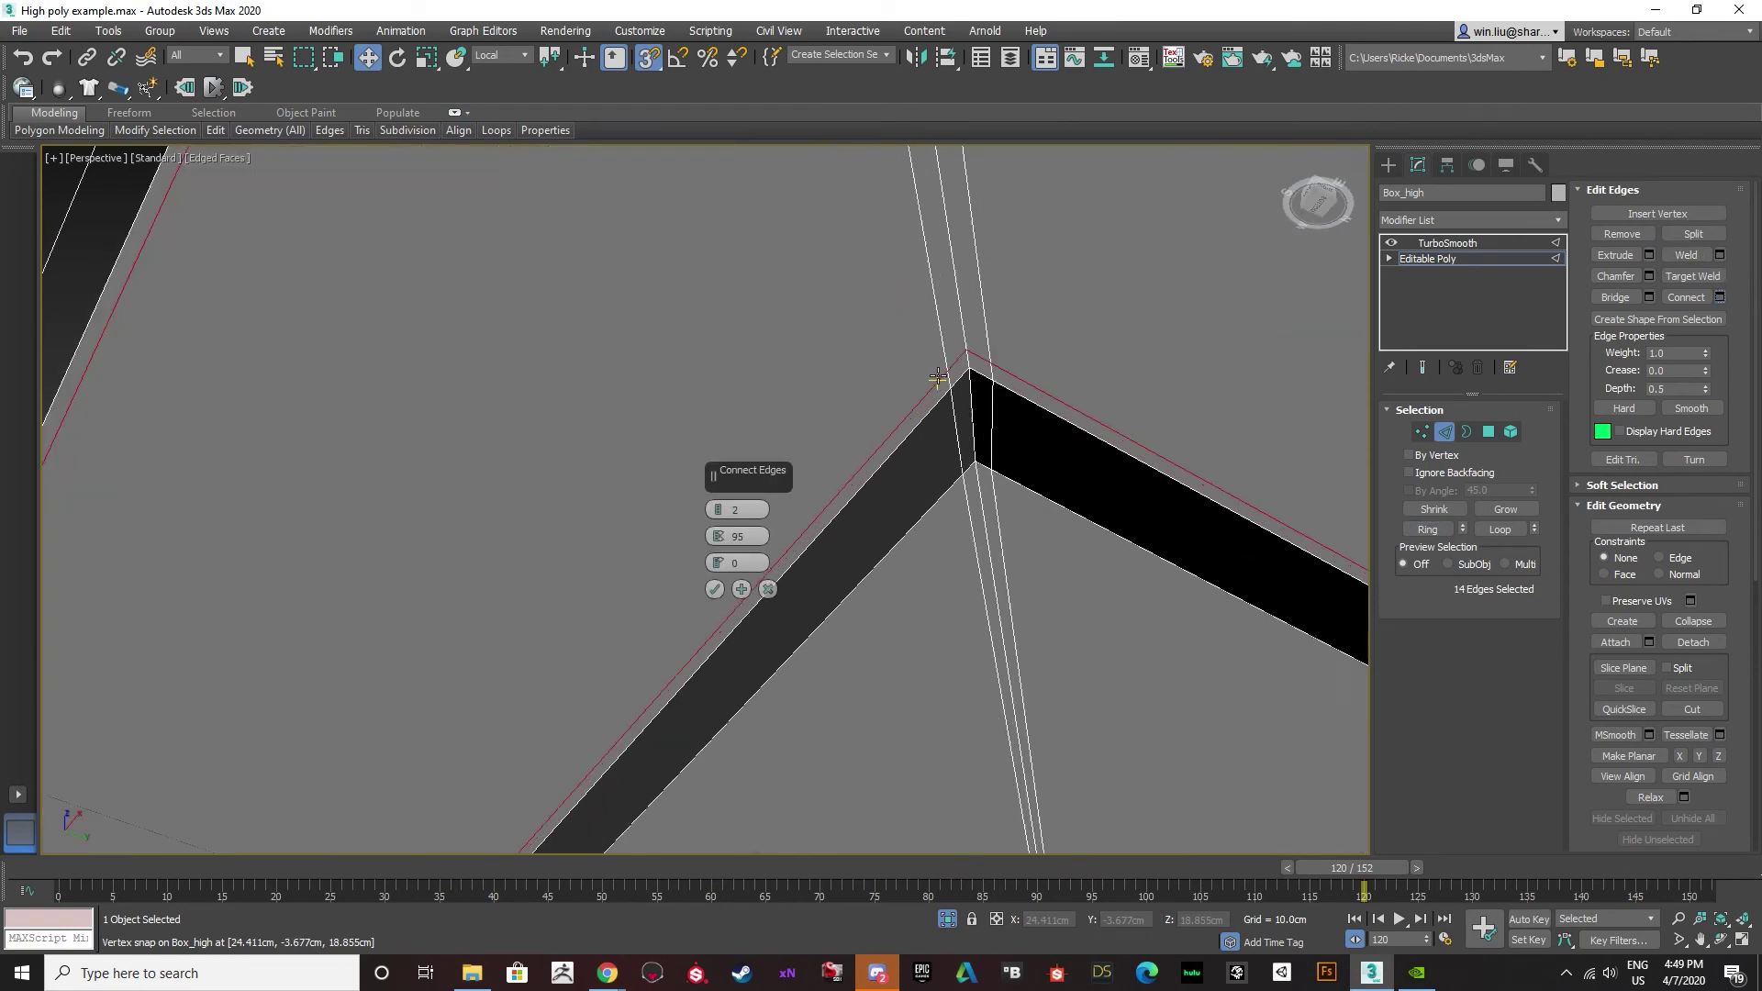
{"action": "left_click", "coordinate": [715, 589]}
Connect the ring of depth edges on the bottom face's outer recess walls with 2 segments and a pinch of 91.
{"action": "left_click", "coordinate": [968, 430]}
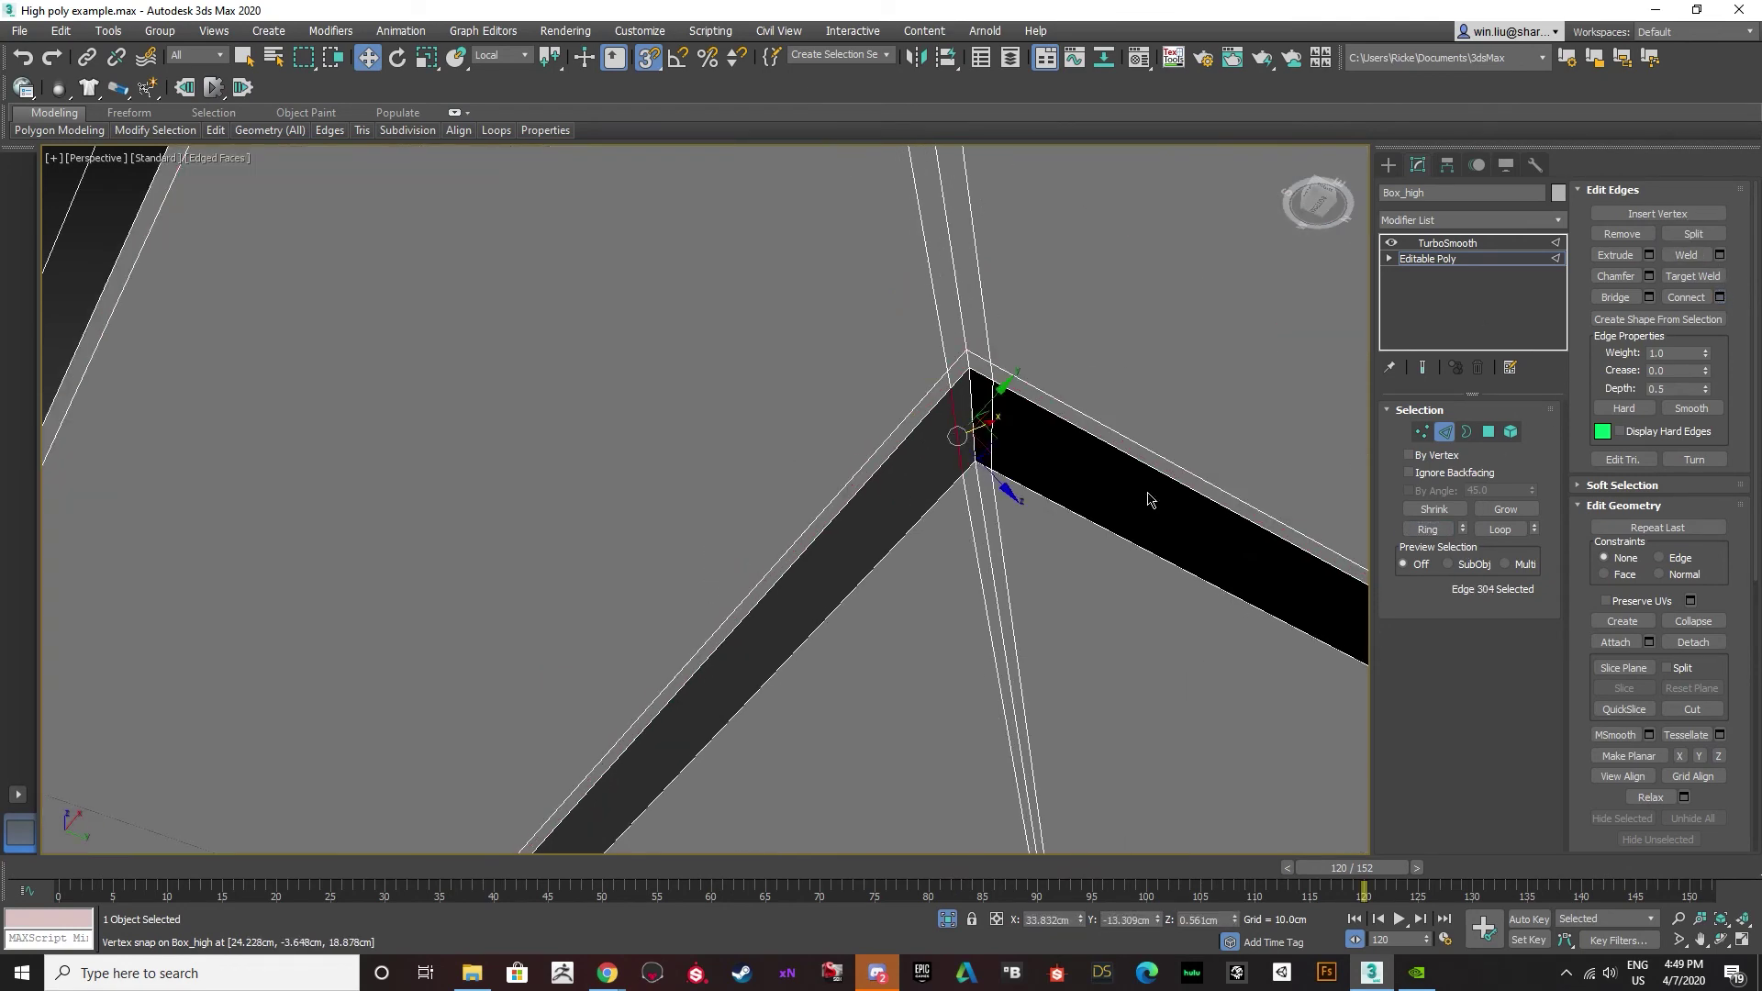
{"action": "left_click", "coordinate": [1432, 529]}
{"action": "left_click", "coordinate": [1720, 298]}
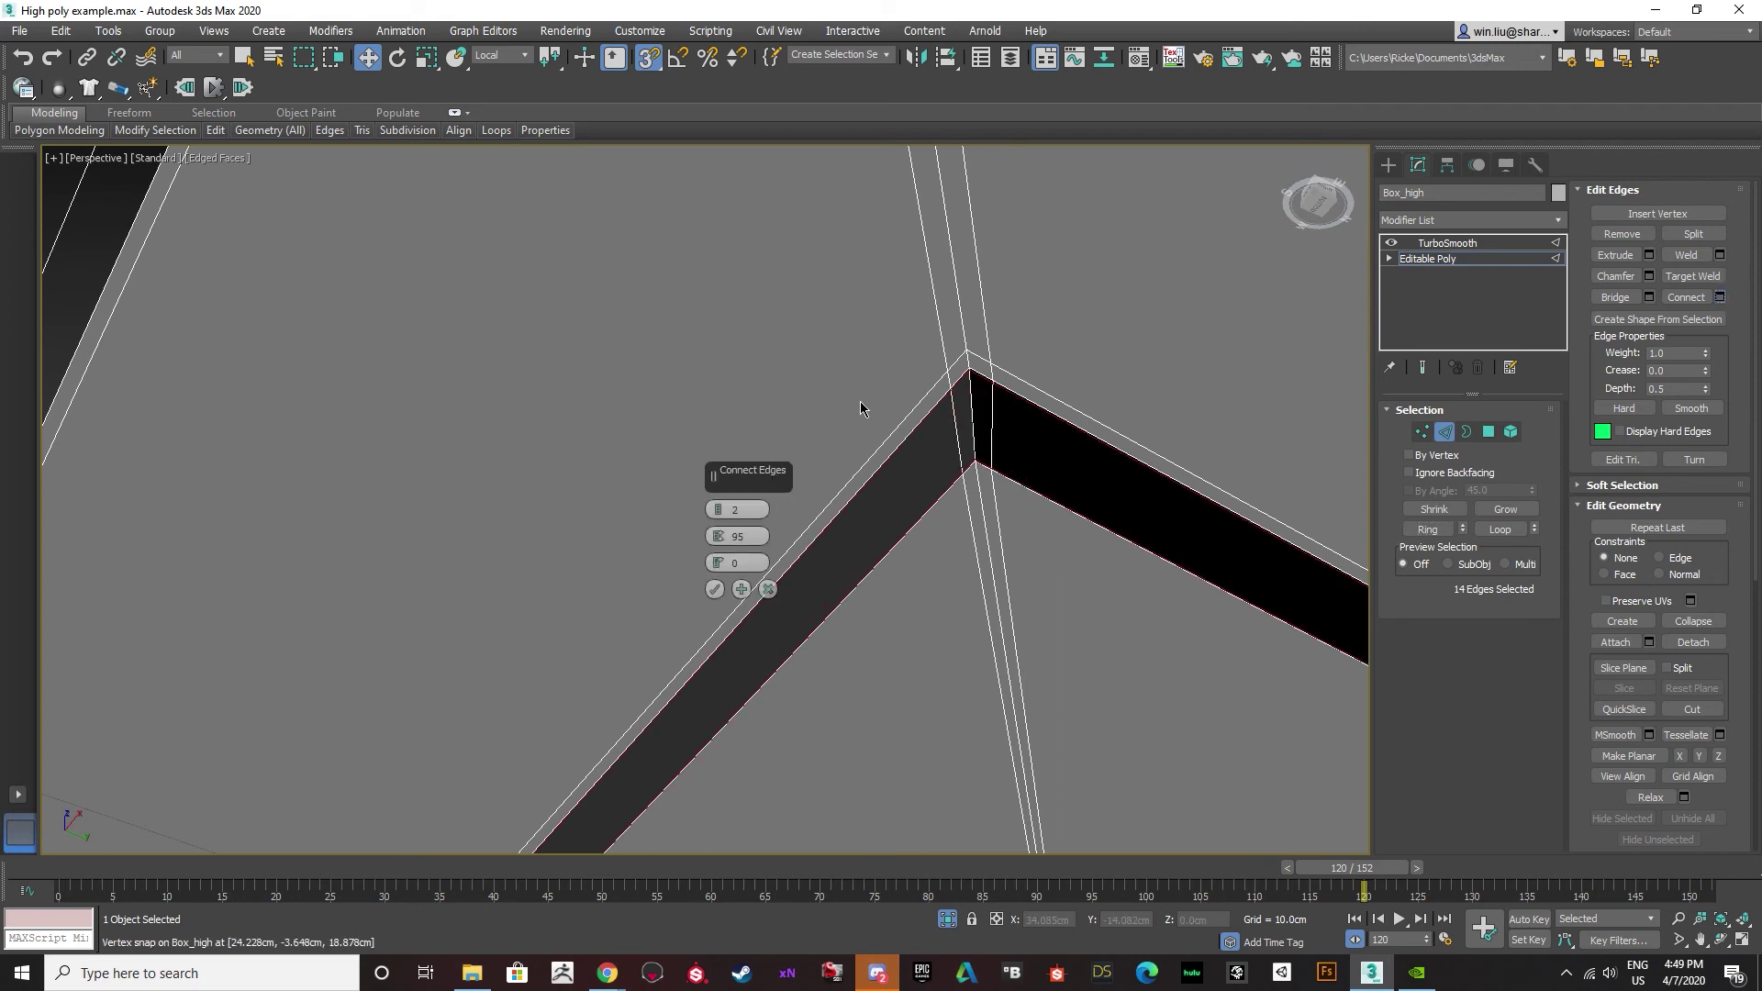
{"action": "scroll", "coordinate": [987, 465], "scroll_direction": "up", "scroll_amount": 3}
{"action": "left_click_drag", "start_coordinate": [723, 549], "coordinate": [717, 578]}
{"action": "left_click", "coordinate": [715, 589]}
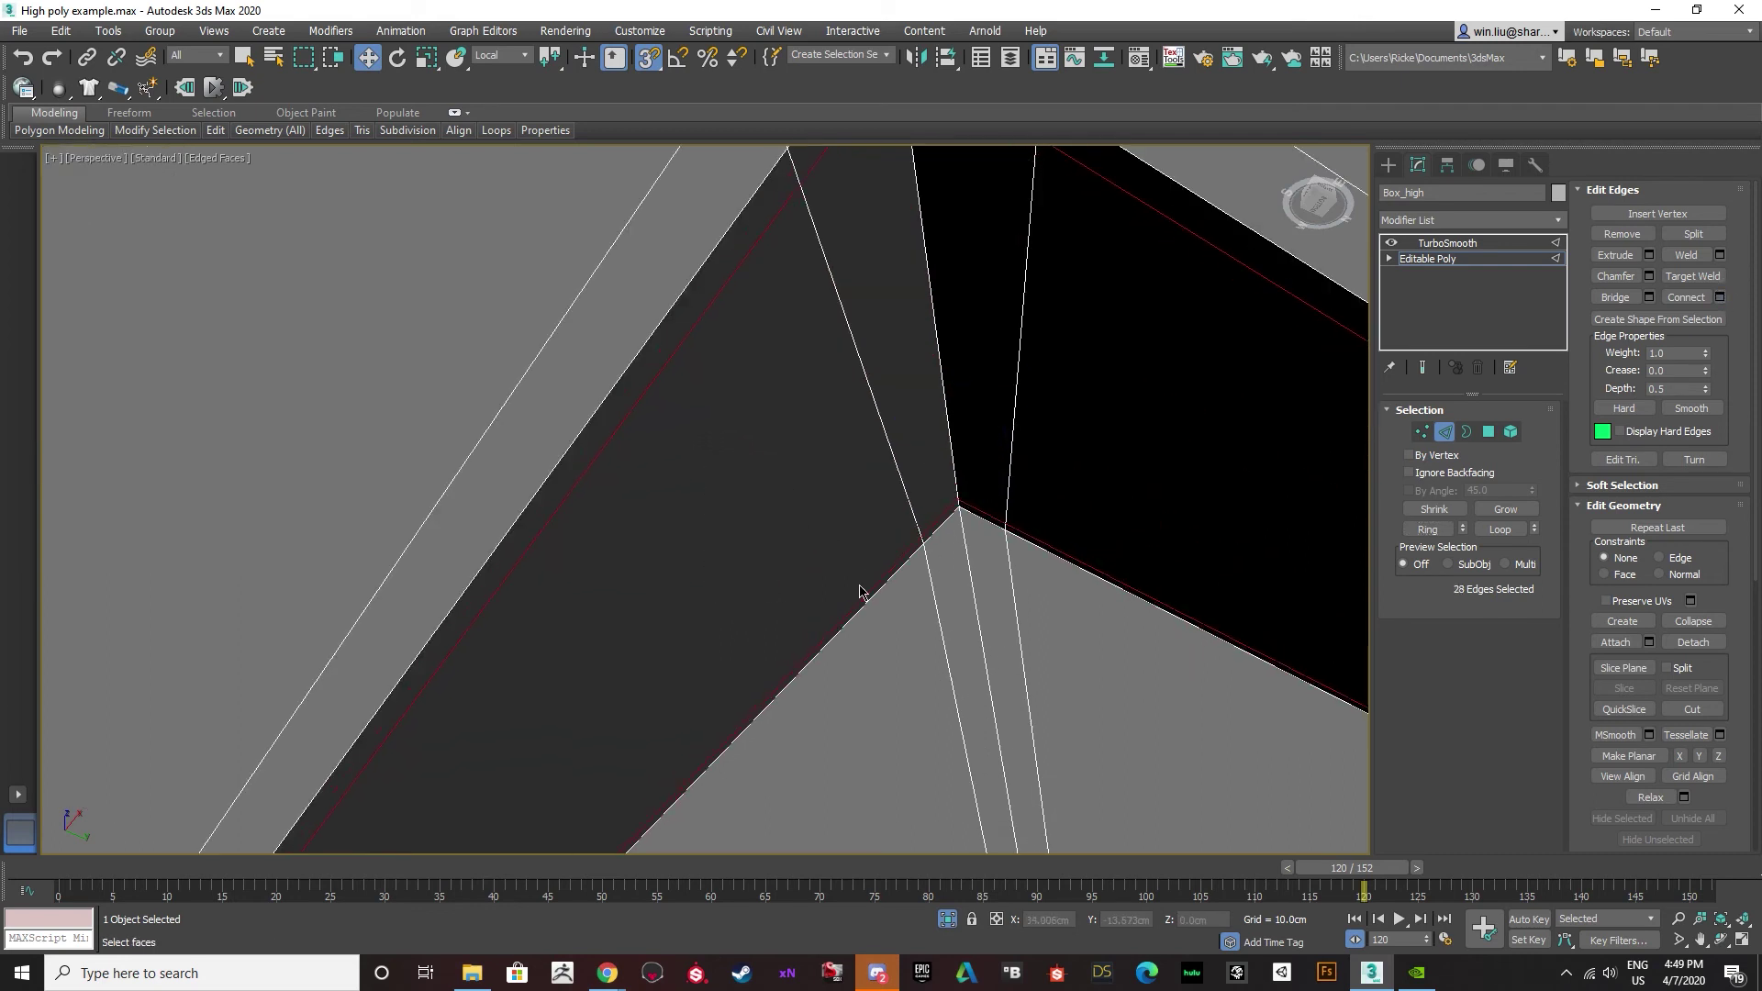
Connect the ring of diagonal edges between the bottom face's outer and inner recesses with 2 segments and a pinch of 98.
{"action": "scroll", "coordinate": [858, 588], "scroll_direction": "down", "scroll_amount": 2}
{"action": "left_click", "coordinate": [863, 475]}
{"action": "left_click", "coordinate": [1425, 530]}
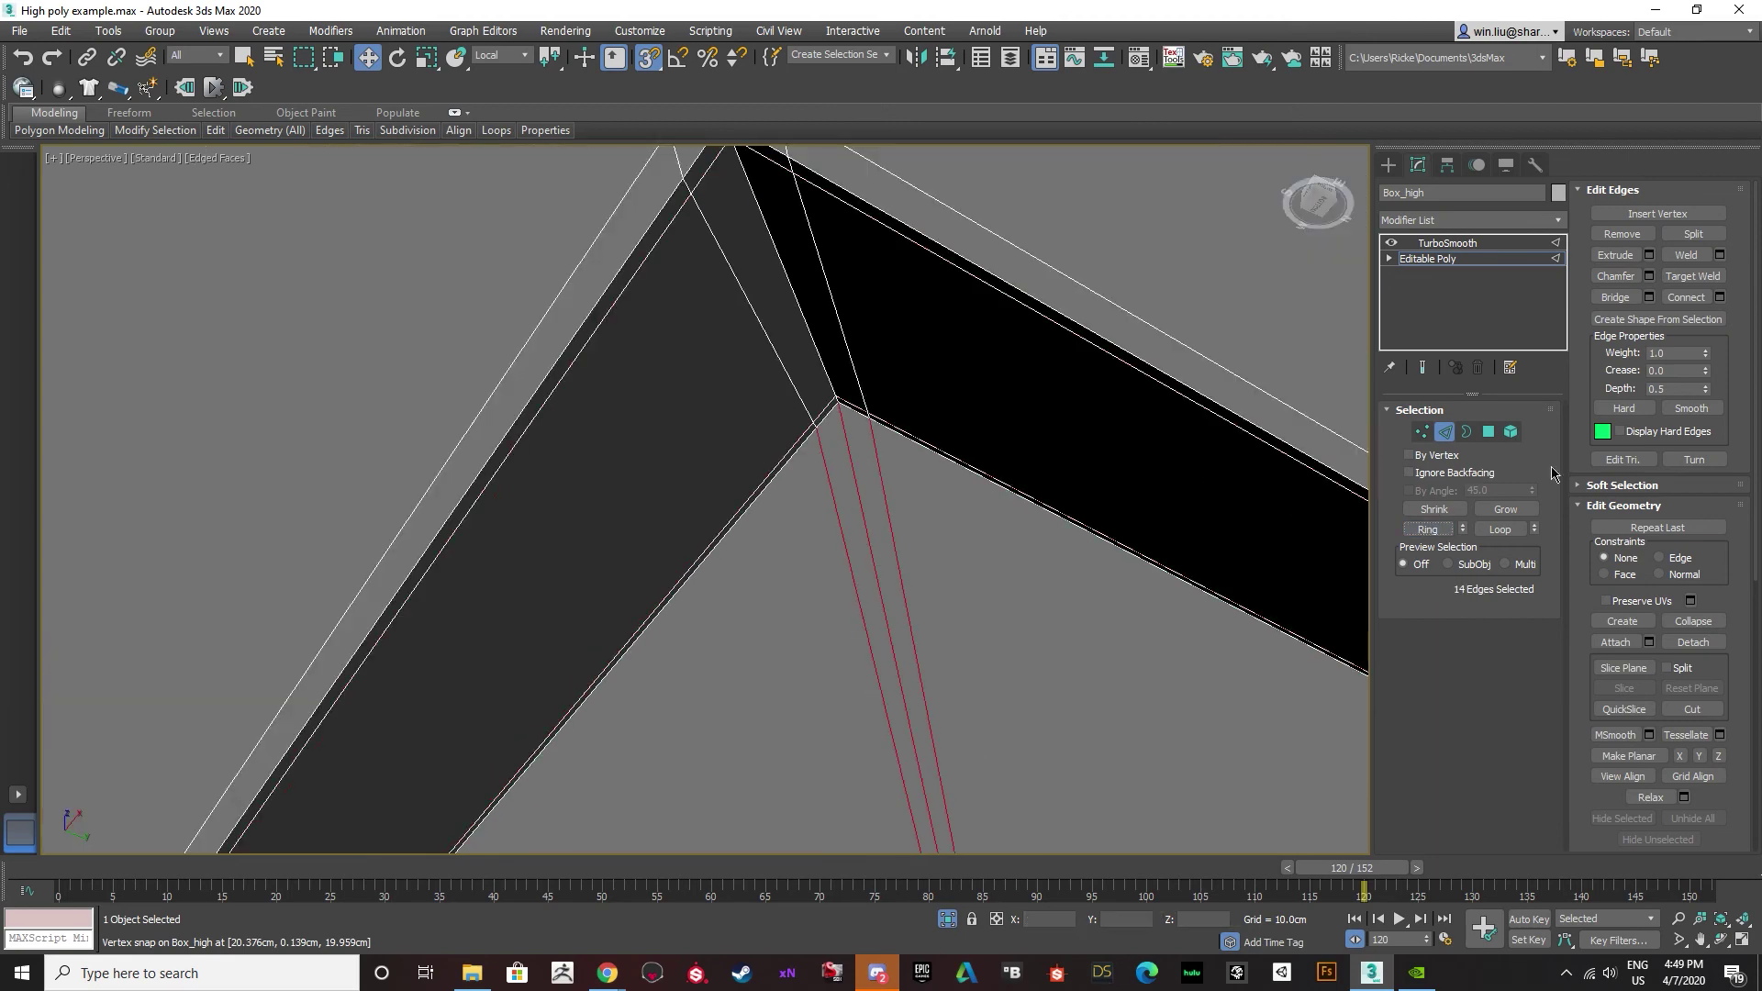
{"action": "left_click", "coordinate": [1720, 298]}
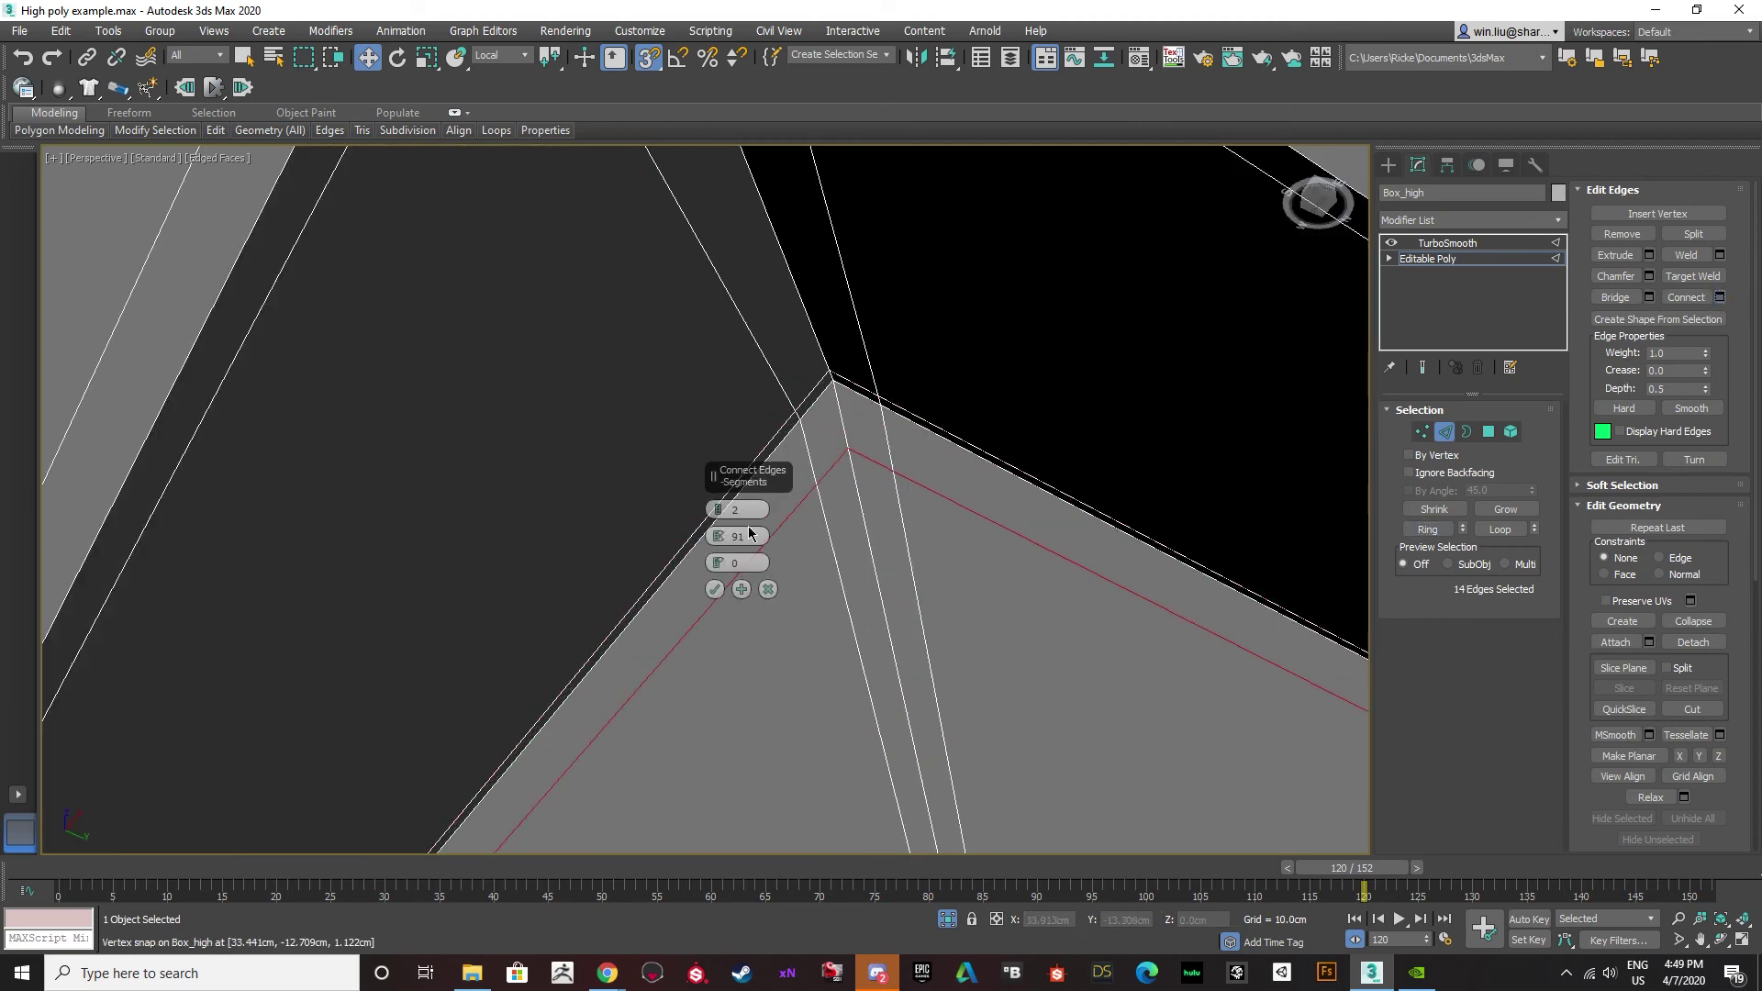
{"action": "left_click_drag", "start_coordinate": [724, 538], "coordinate": [717, 510]}
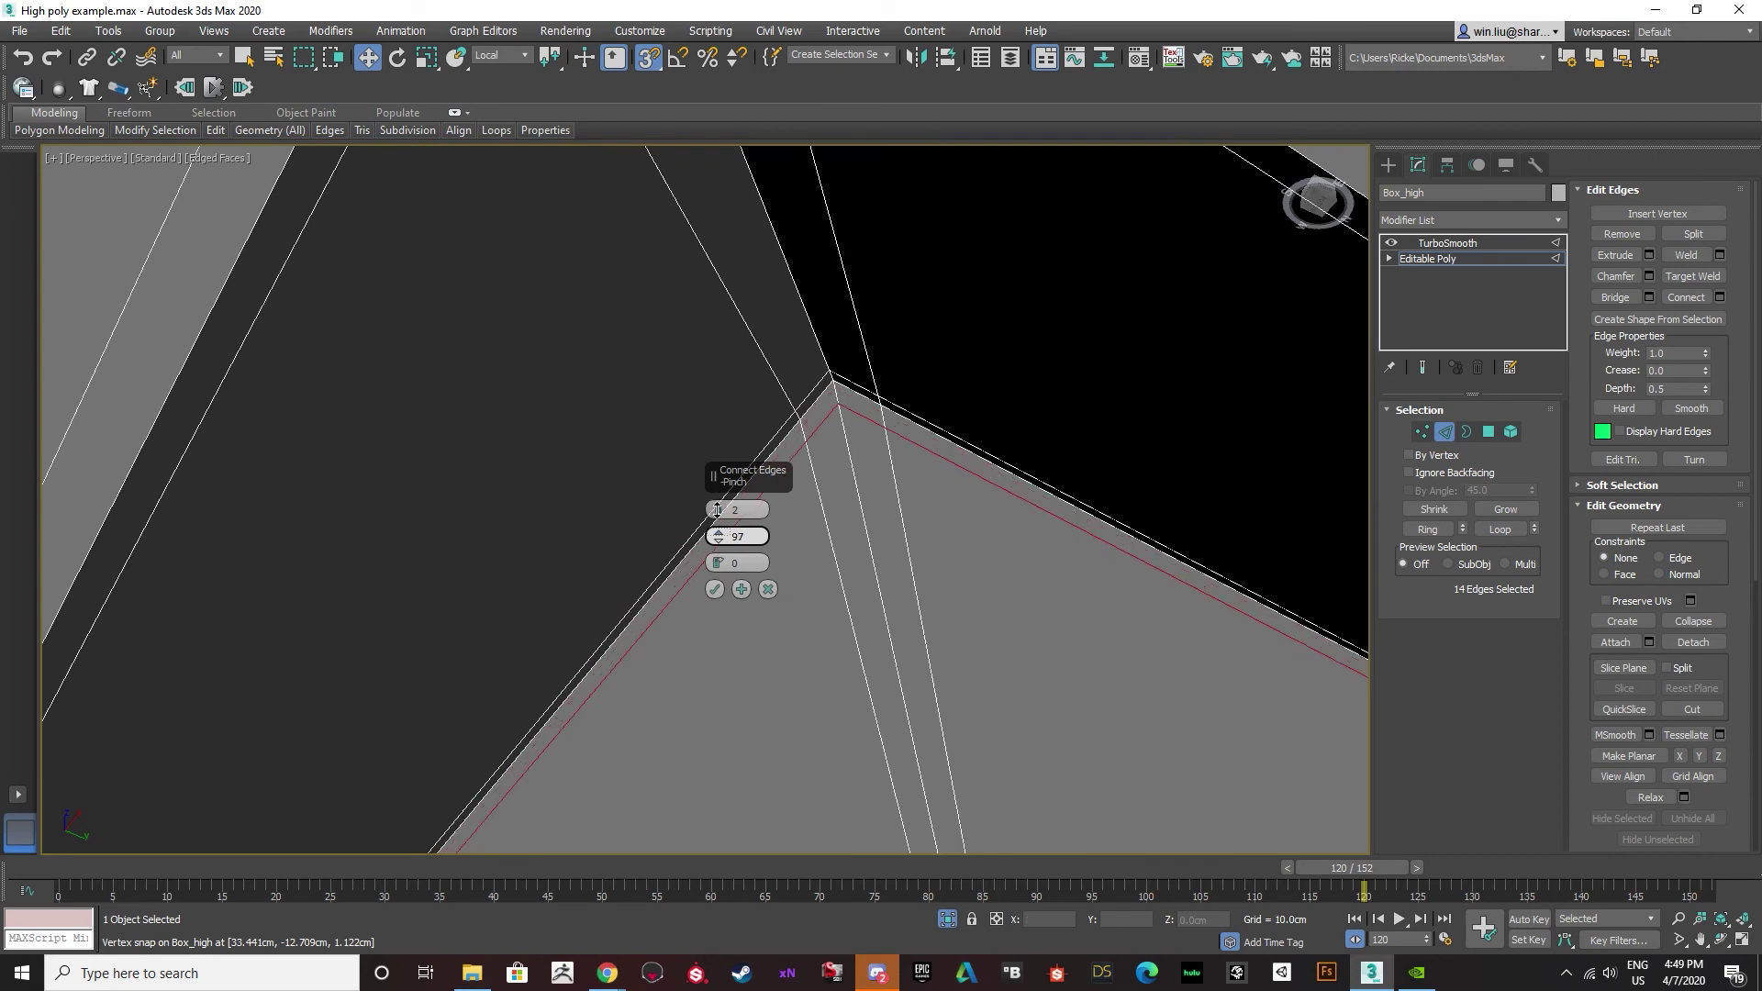
{"action": "left_click", "coordinate": [715, 589]}
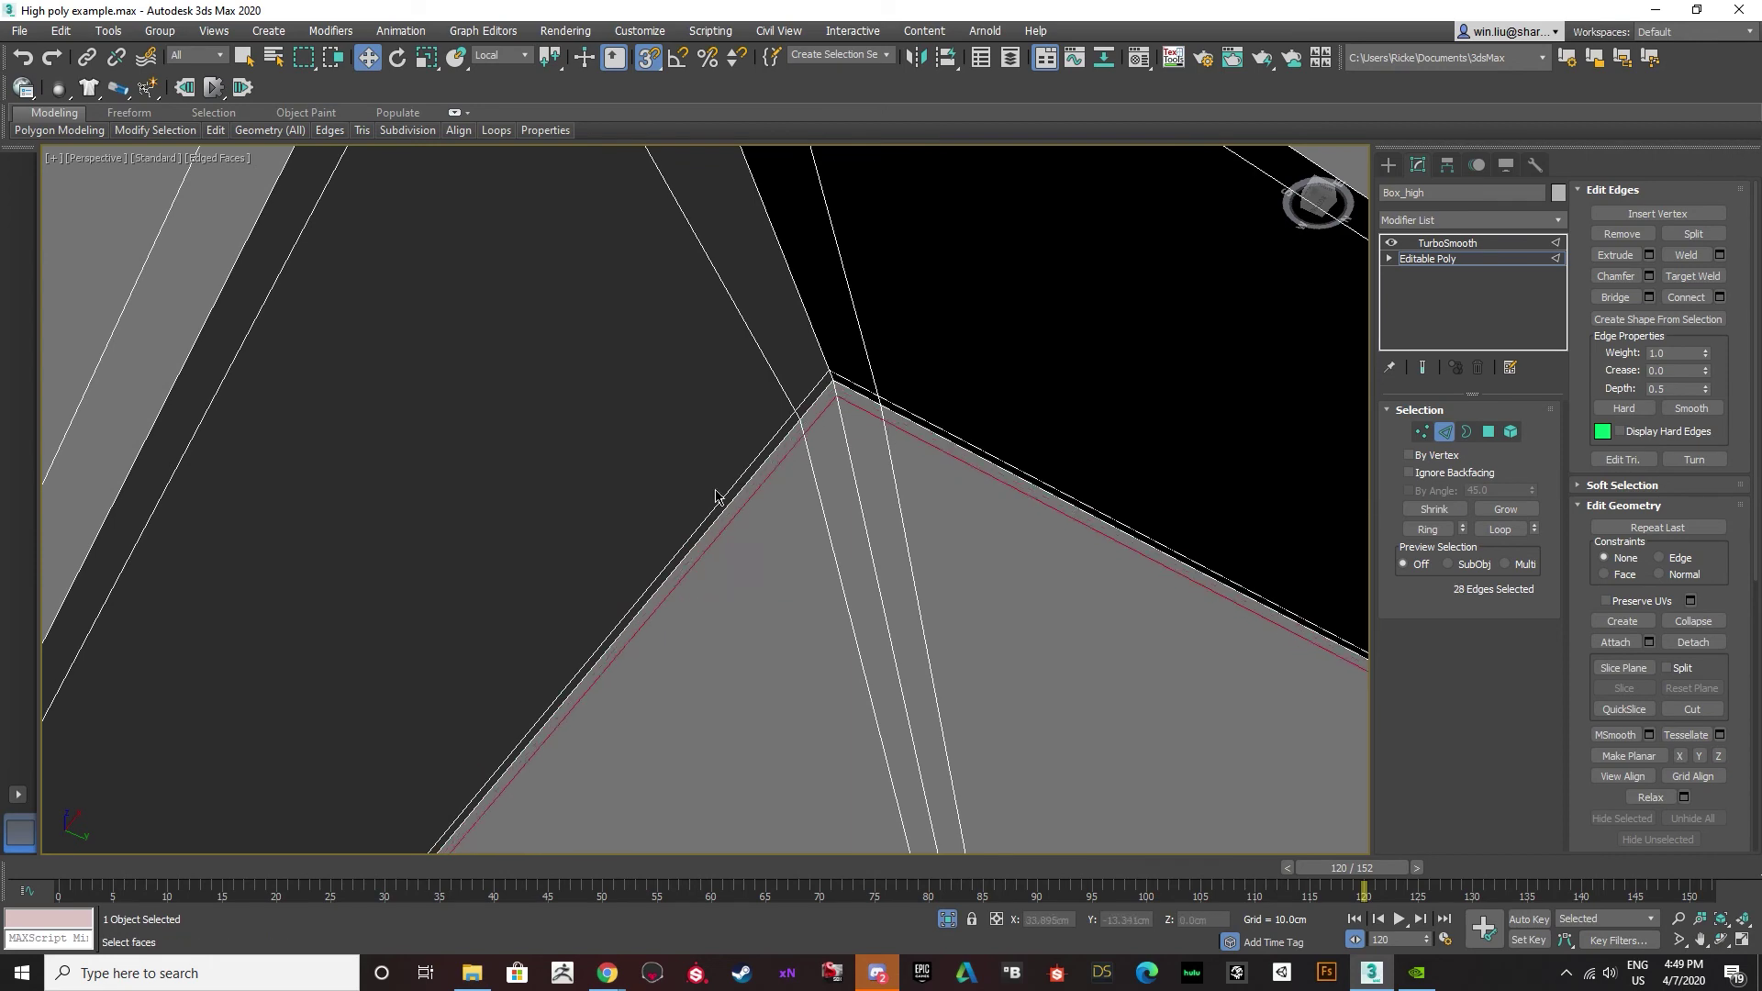
Connect the ring of depth edges on the bottom face's inner recess walls with 2 segments and a reduced pinch.
{"action": "middle_click_drag", "start_coordinate": [941, 368], "coordinate": [808, 101]}
{"action": "scroll", "coordinate": [795, 439], "scroll_direction": "up", "scroll_amount": 3}
{"action": "left_click", "coordinate": [776, 445]}
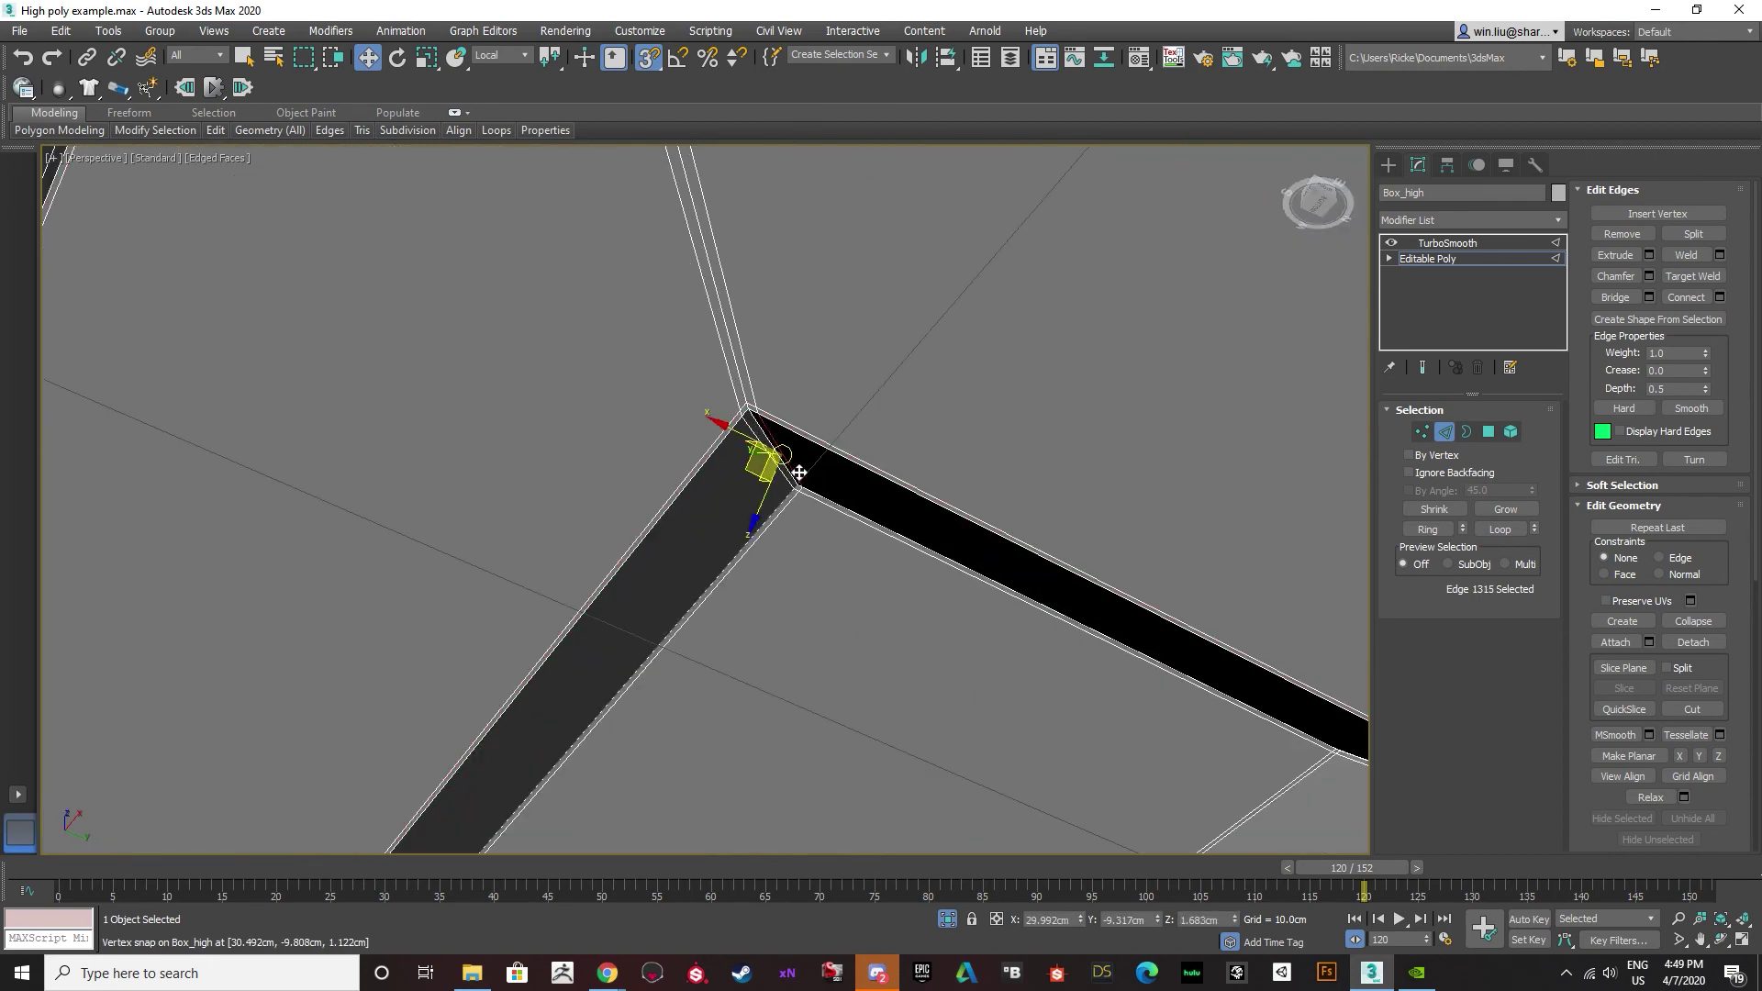
{"action": "middle_click_drag", "start_coordinate": [817, 472], "coordinate": [832, 331]}
{"action": "left_click", "coordinate": [1423, 530]}
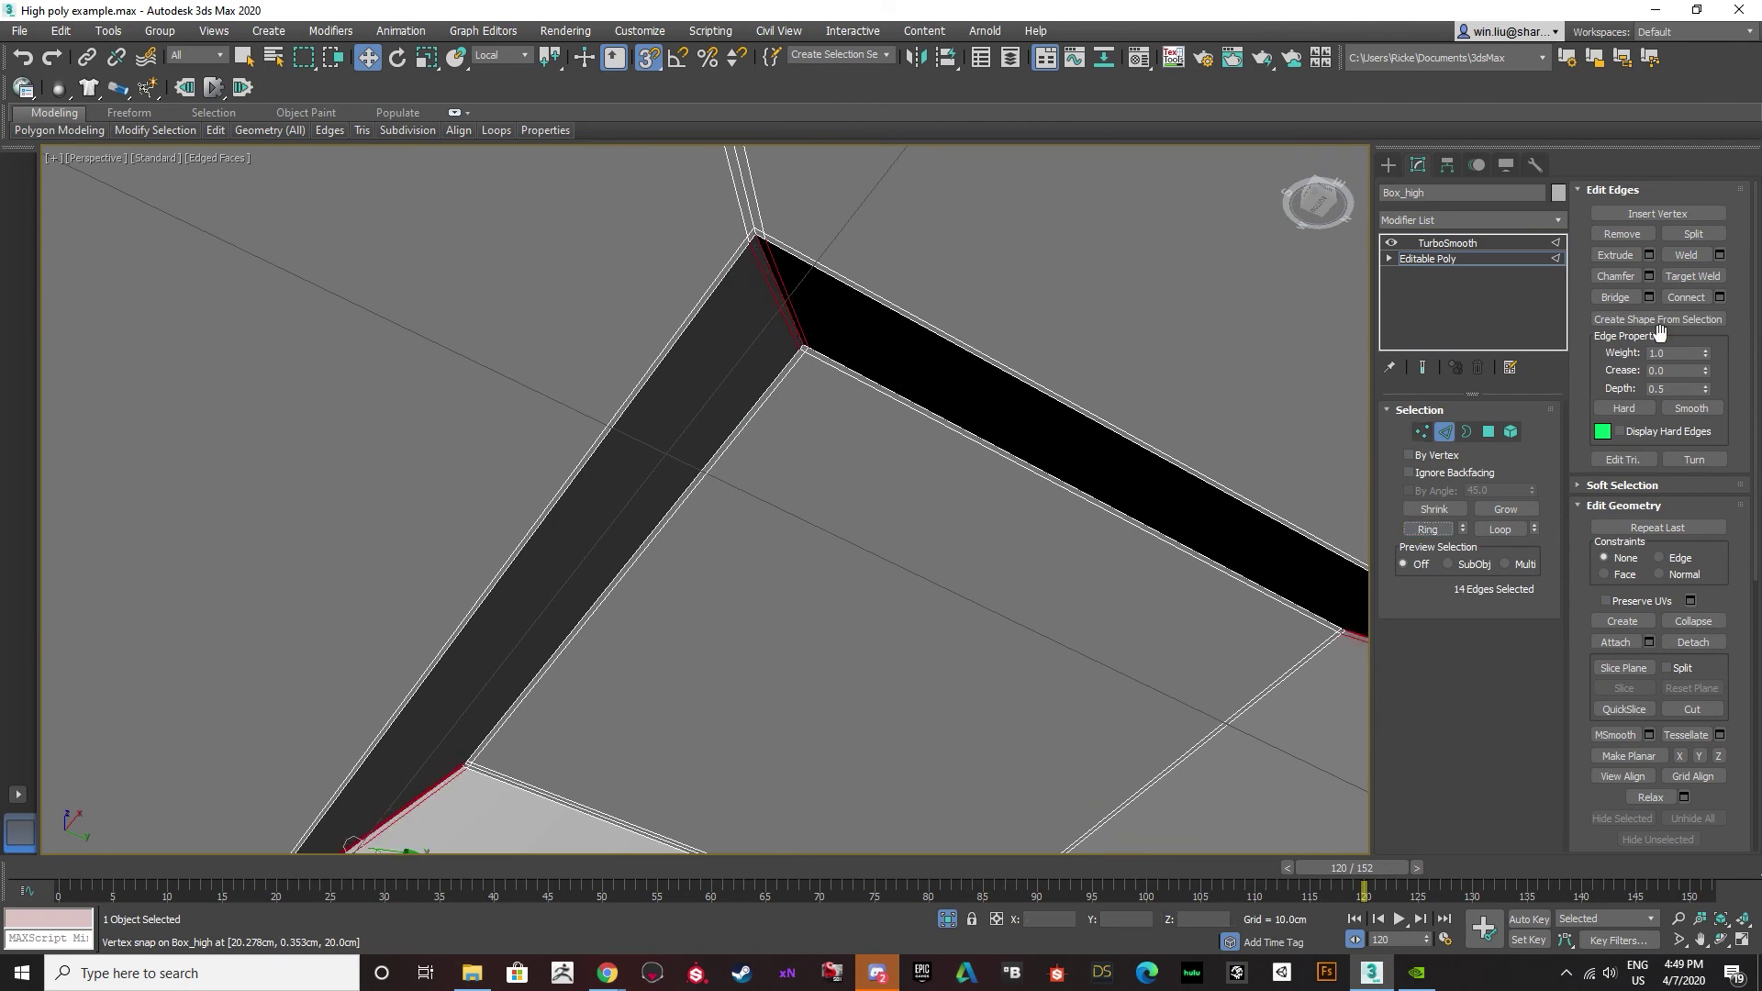
{"action": "left_click", "coordinate": [1720, 298]}
{"action": "scroll", "coordinate": [817, 352], "scroll_direction": "up", "scroll_amount": 2}
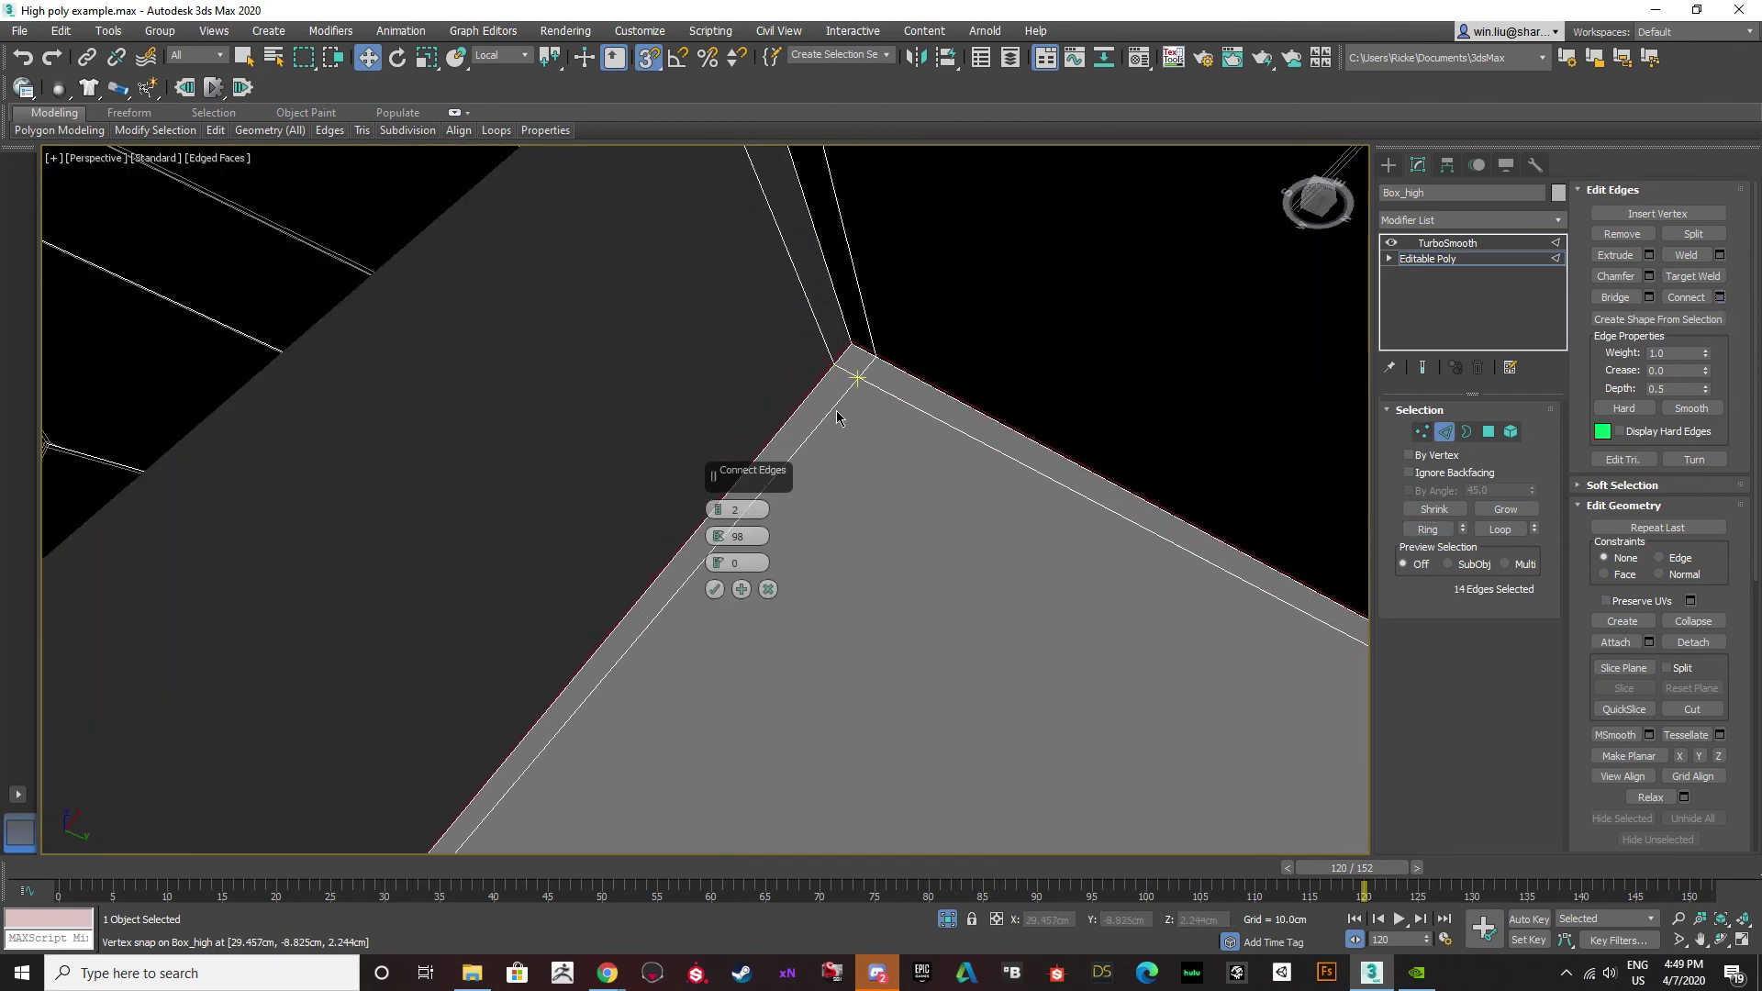
{"action": "left_click_drag", "start_coordinate": [721, 549], "coordinate": [720, 562]}
{"action": "left_click", "coordinate": [715, 589]}
Leave edge editing, activate the TurboSmooth modifier, and view the smoothed box without its wireframe.
{"action": "scroll", "coordinate": [767, 456], "scroll_direction": "down", "scroll_amount": 6}
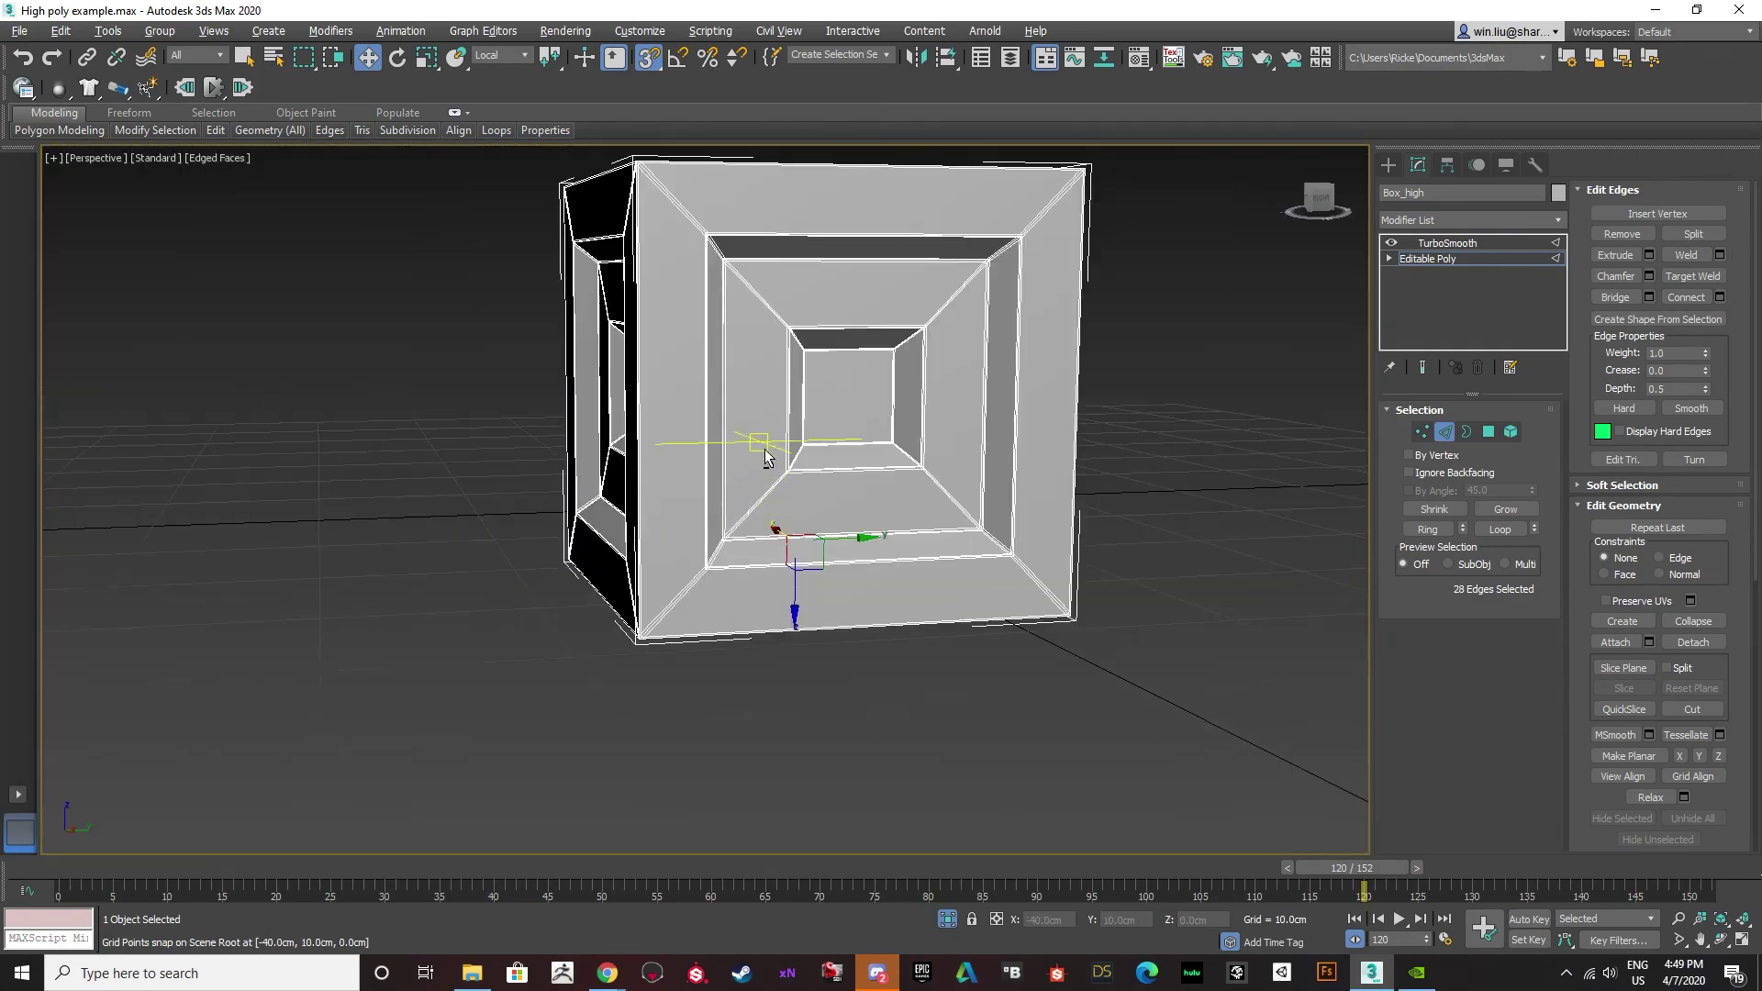
{"action": "middle_click_drag", "start_coordinate": [766, 456], "coordinate": [822, 503], "text": "alt"}
{"action": "left_click", "coordinate": [1445, 432]}
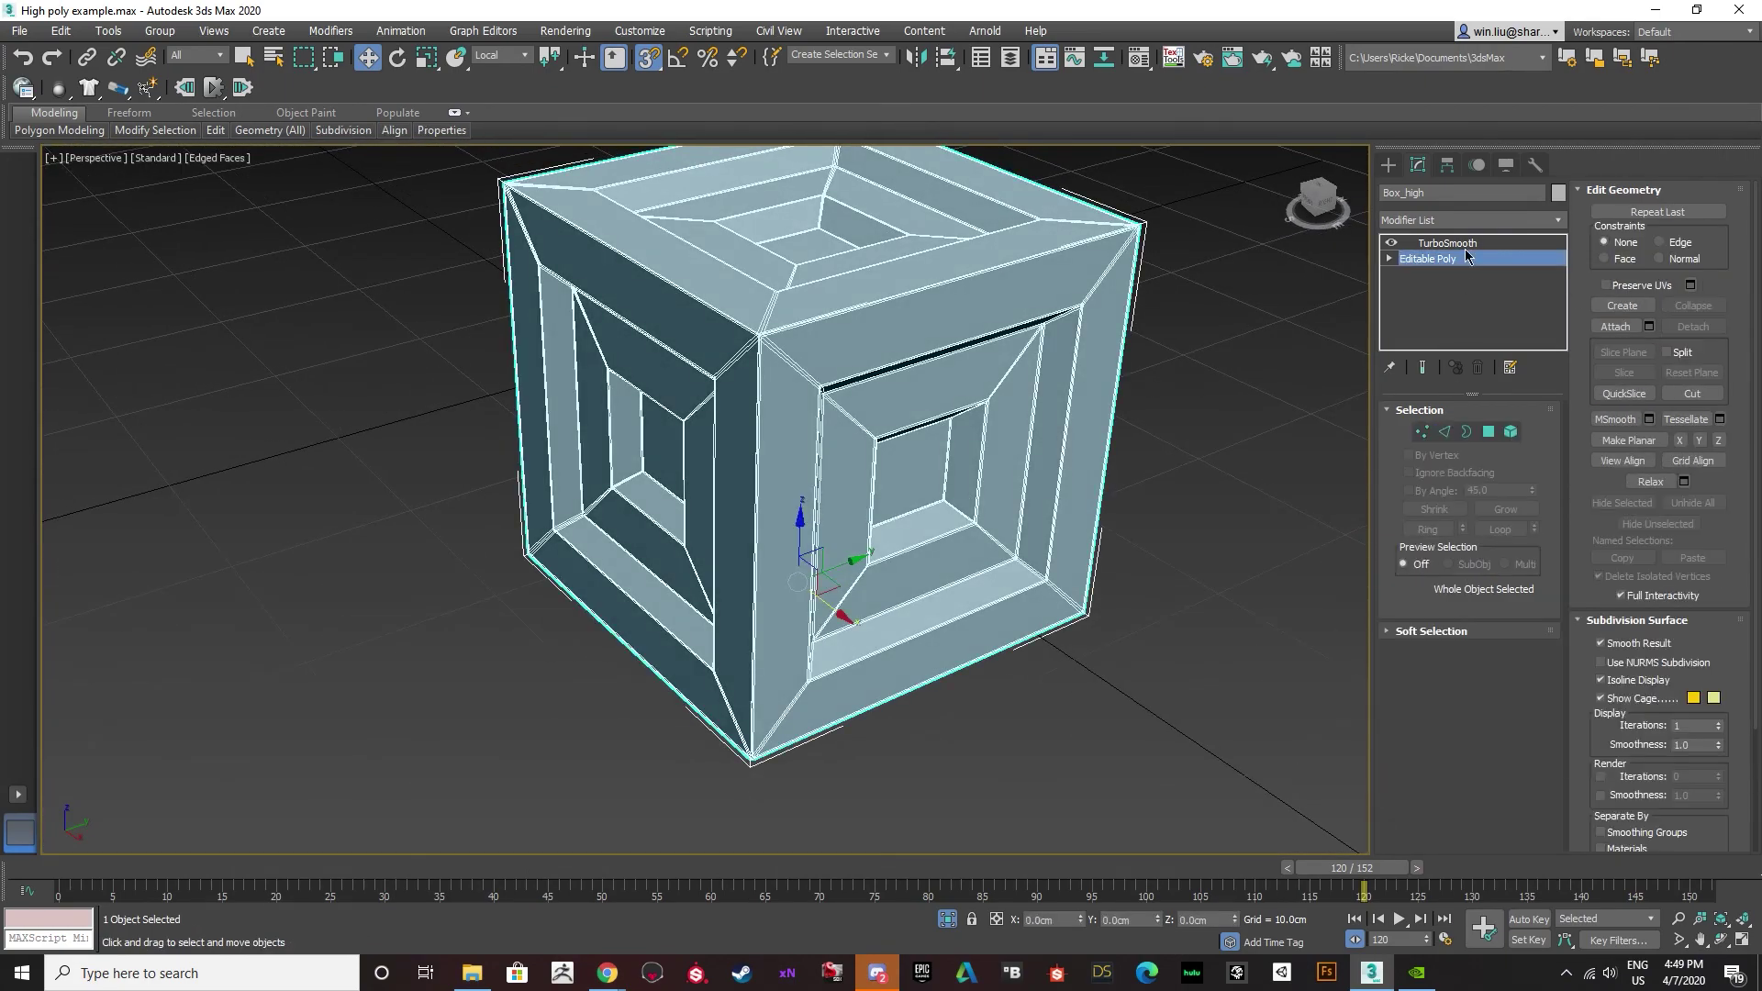
{"action": "left_click", "coordinate": [1447, 243]}
{"action": "middle_click_drag", "start_coordinate": [1065, 313], "coordinate": [1105, 319], "text": "alt"}
{"action": "key", "text": "F4"}
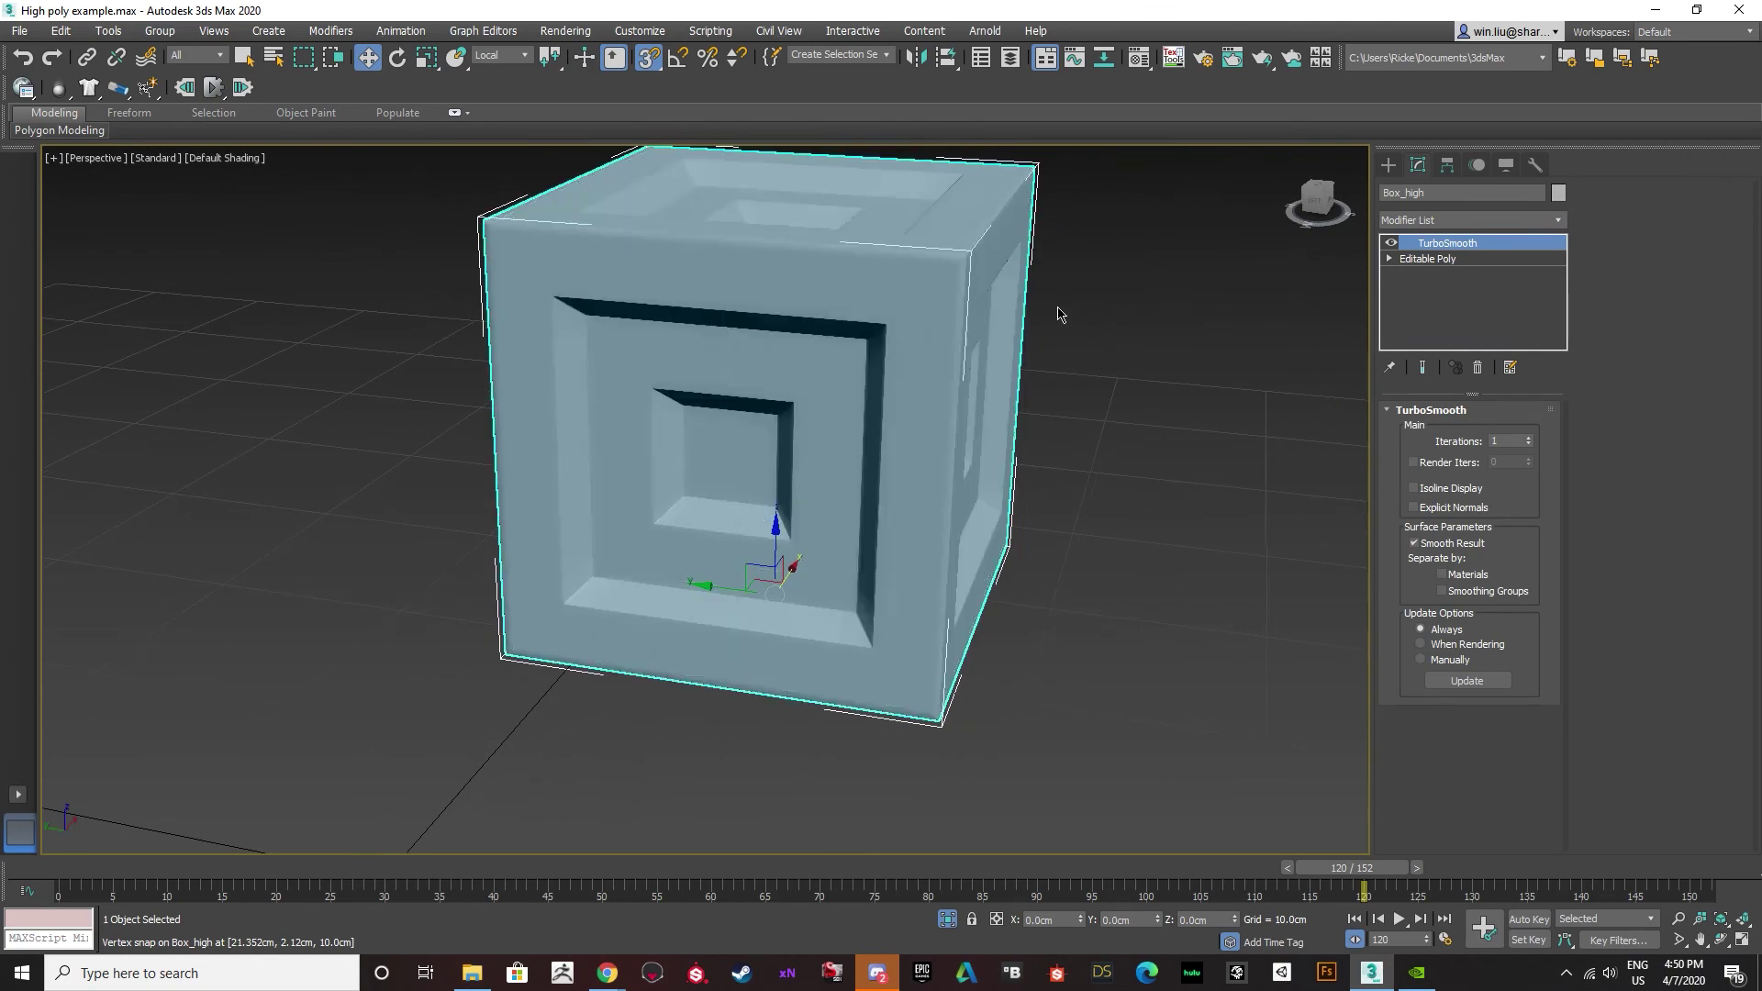
{"action": "scroll", "coordinate": [1055, 306], "scroll_direction": "down", "scroll_amount": 4}
{"action": "mouse_move", "coordinate": [830, 362]}
{"action": "middle_mouse_down", "text": "alt"}
{"action": "mouse_move", "coordinate": [808, 349]}
{"action": "mouse_move", "coordinate": [970, 231]}
{"action": "mouse_move", "coordinate": [574, 367]}
{"action": "middle_mouse_up", "text": "alt"}
{"action": "scroll", "coordinate": [971, 230], "scroll_direction": "up", "scroll_amount": 3}
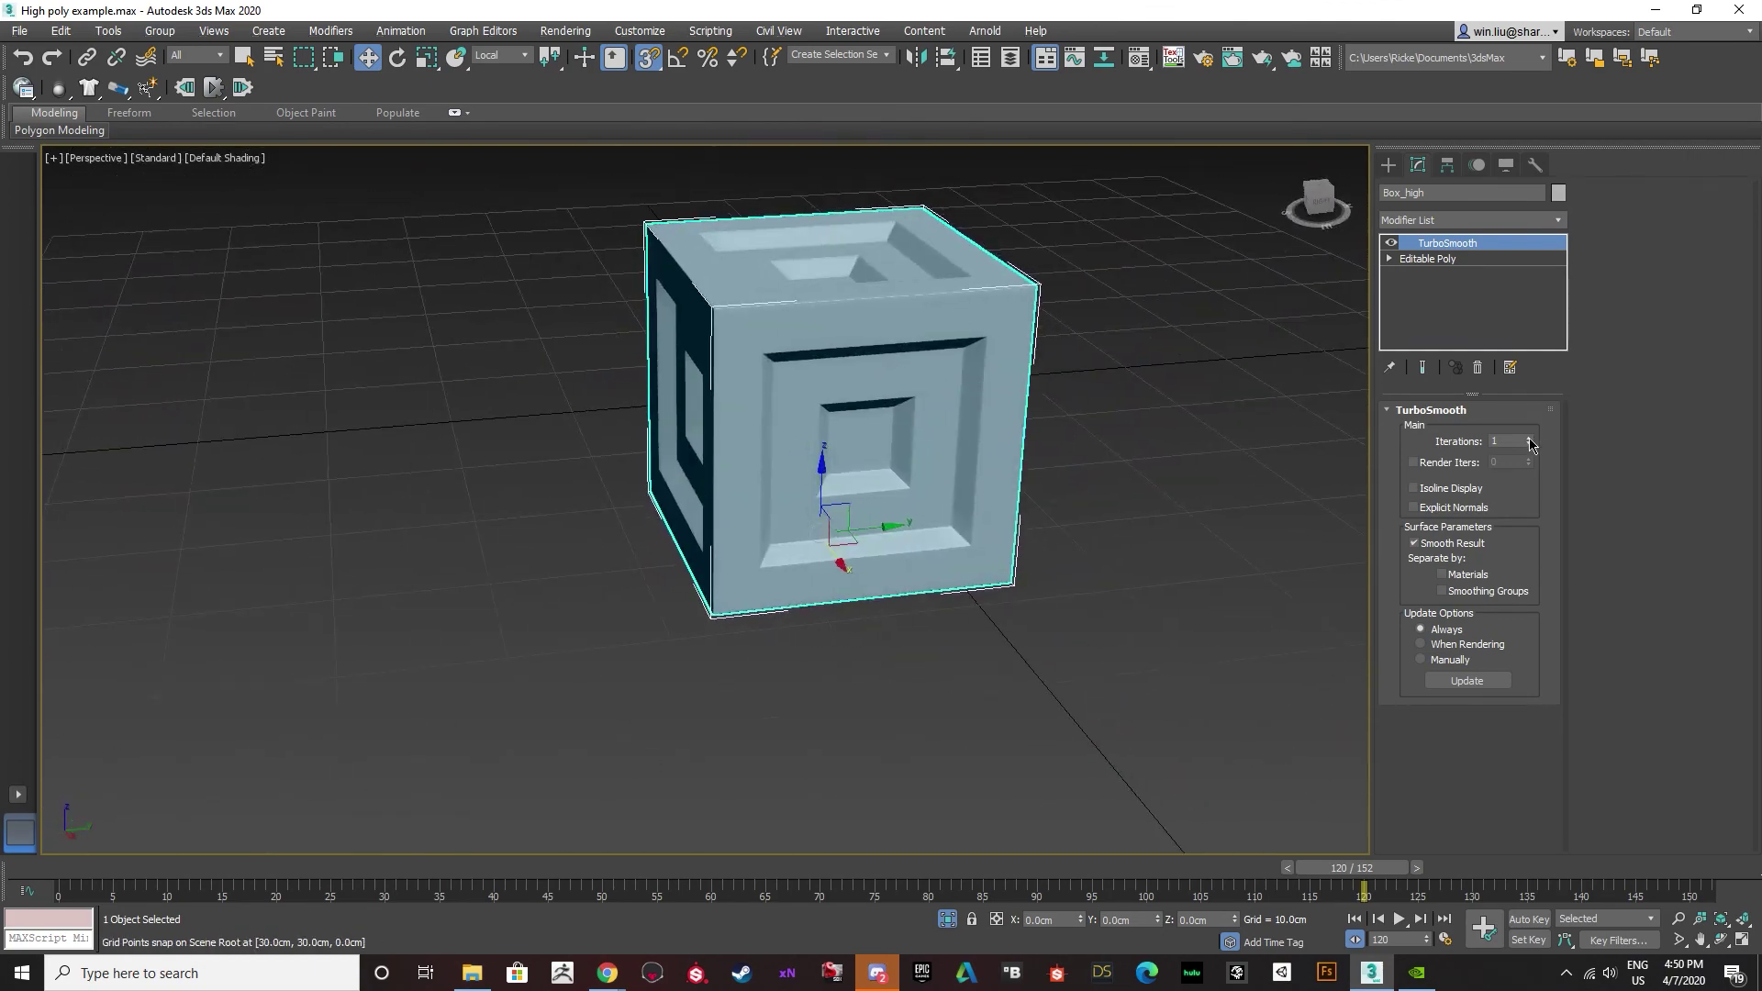
Set the TurboSmooth iterations to 3 and display the box without its wireframe.
{"action": "key", "text": "F4"}
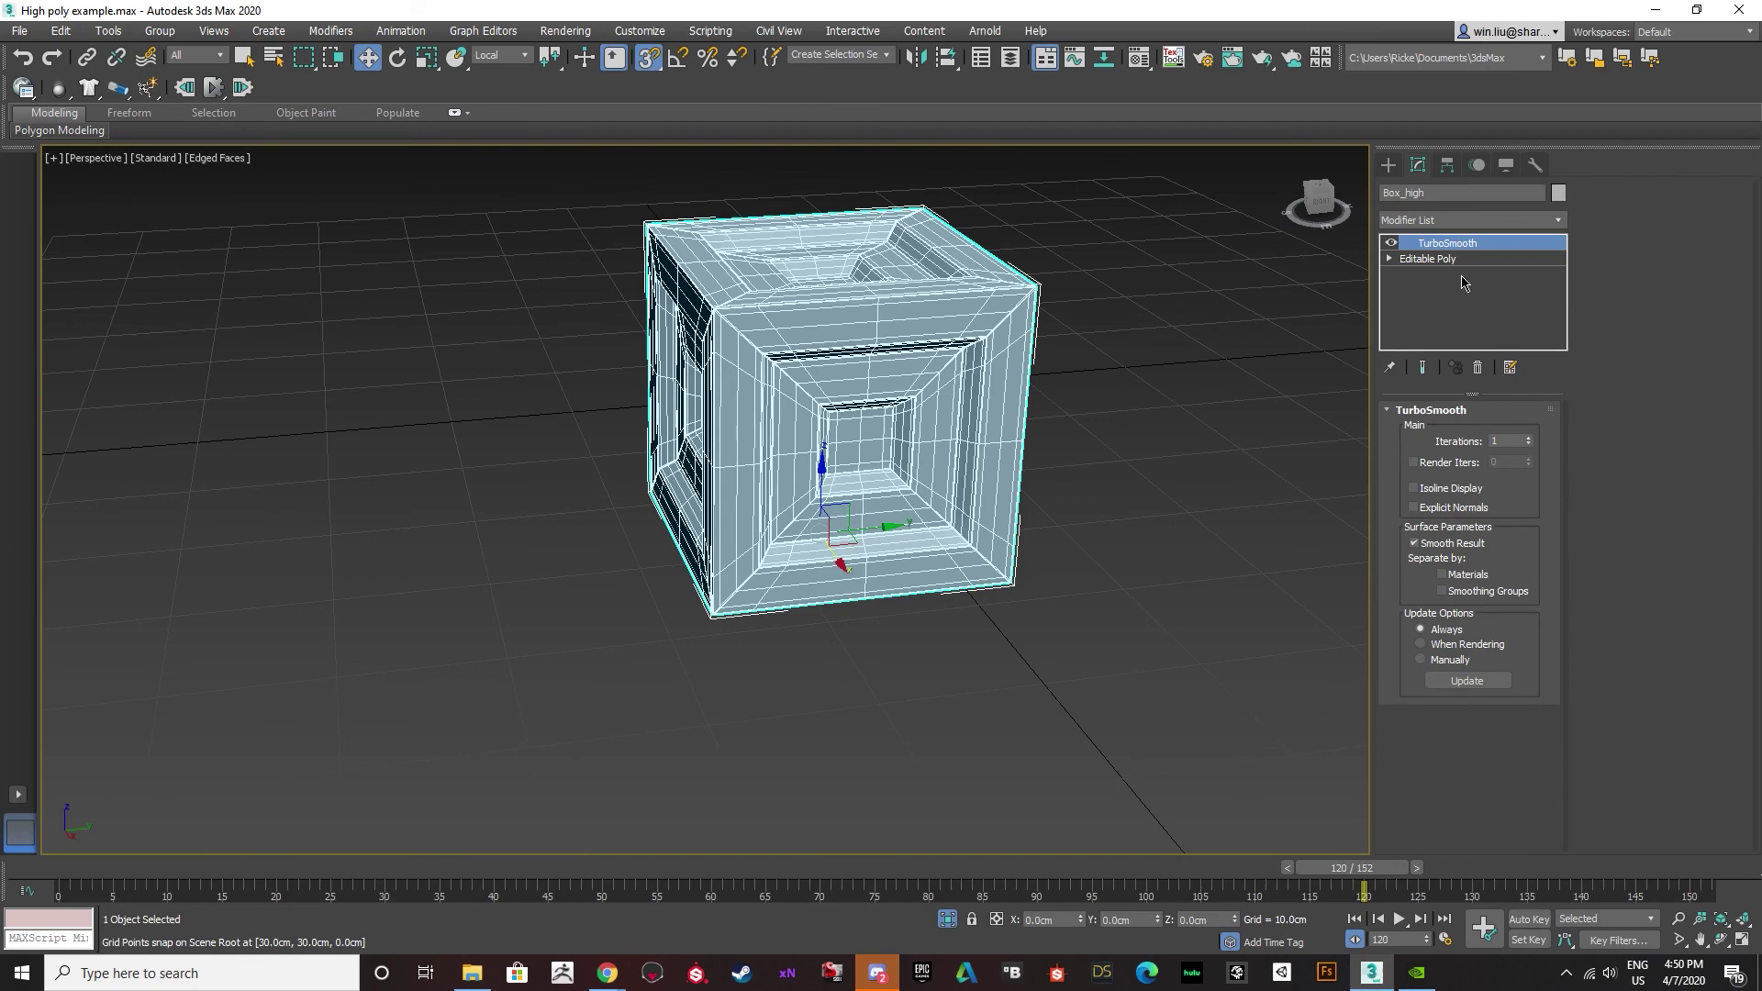
{"action": "scroll", "coordinate": [995, 392], "scroll_direction": "up", "scroll_amount": 6}
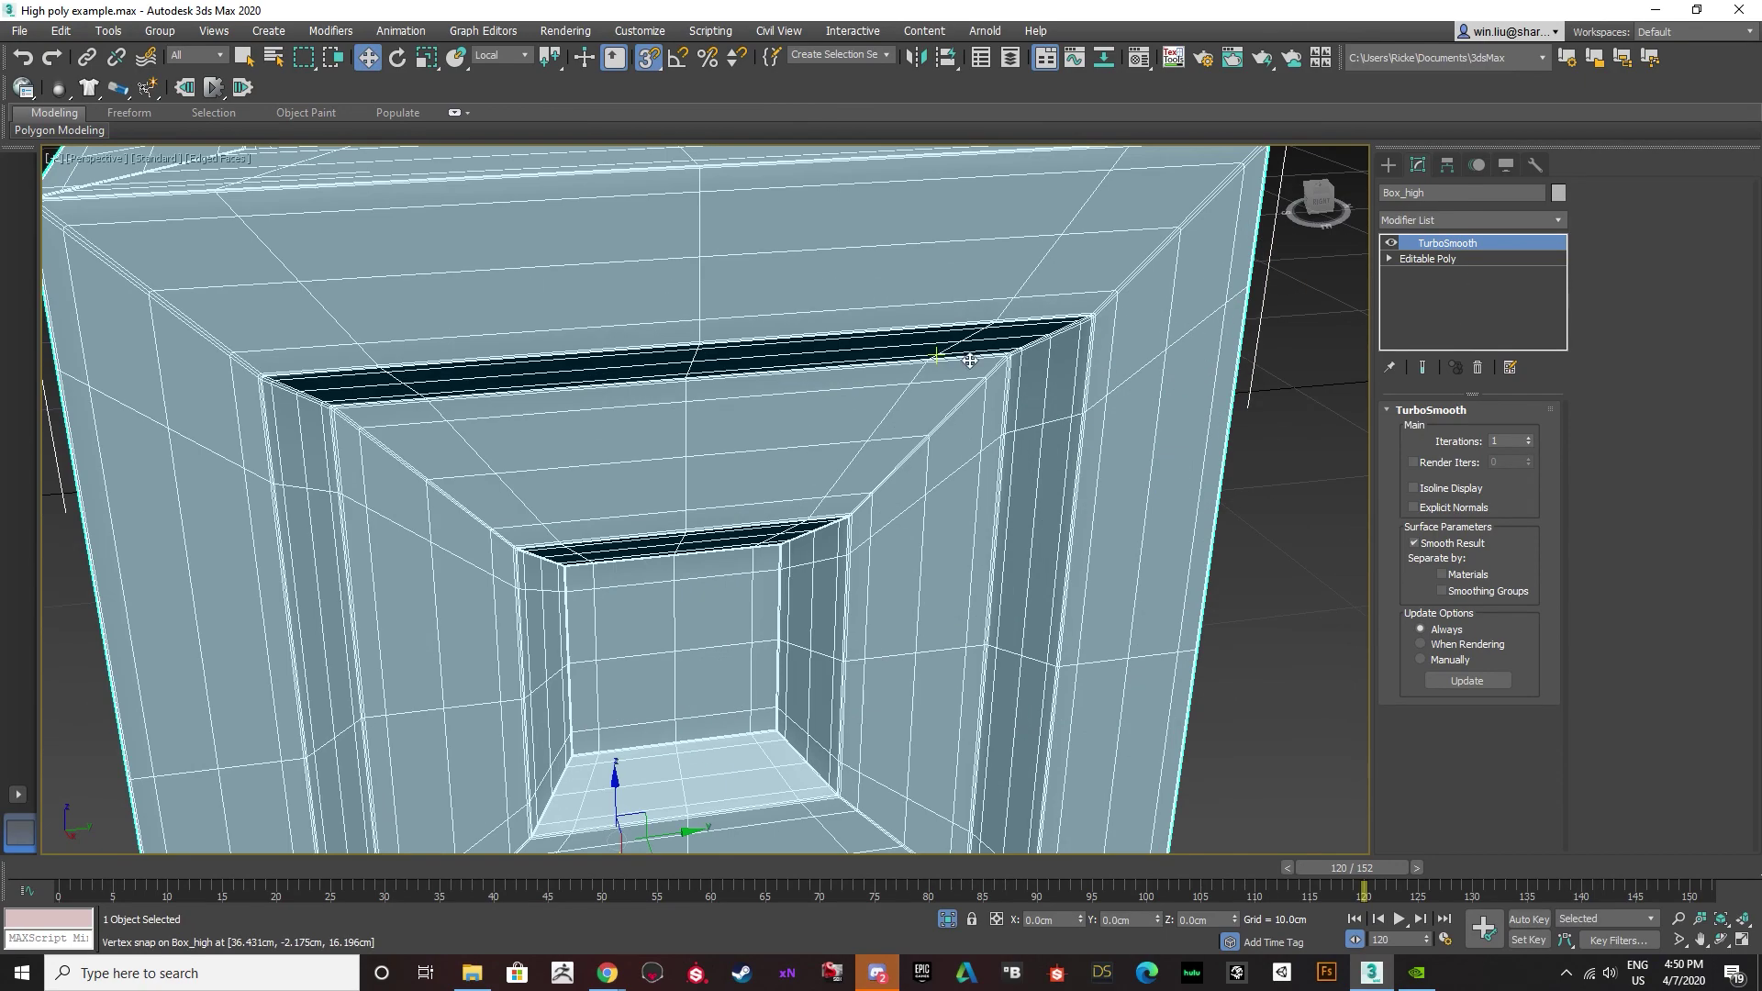
{"action": "left_click", "coordinate": [1530, 440]}
{"action": "left_click", "coordinate": [1530, 439]}
{"action": "key", "text": "F4"}
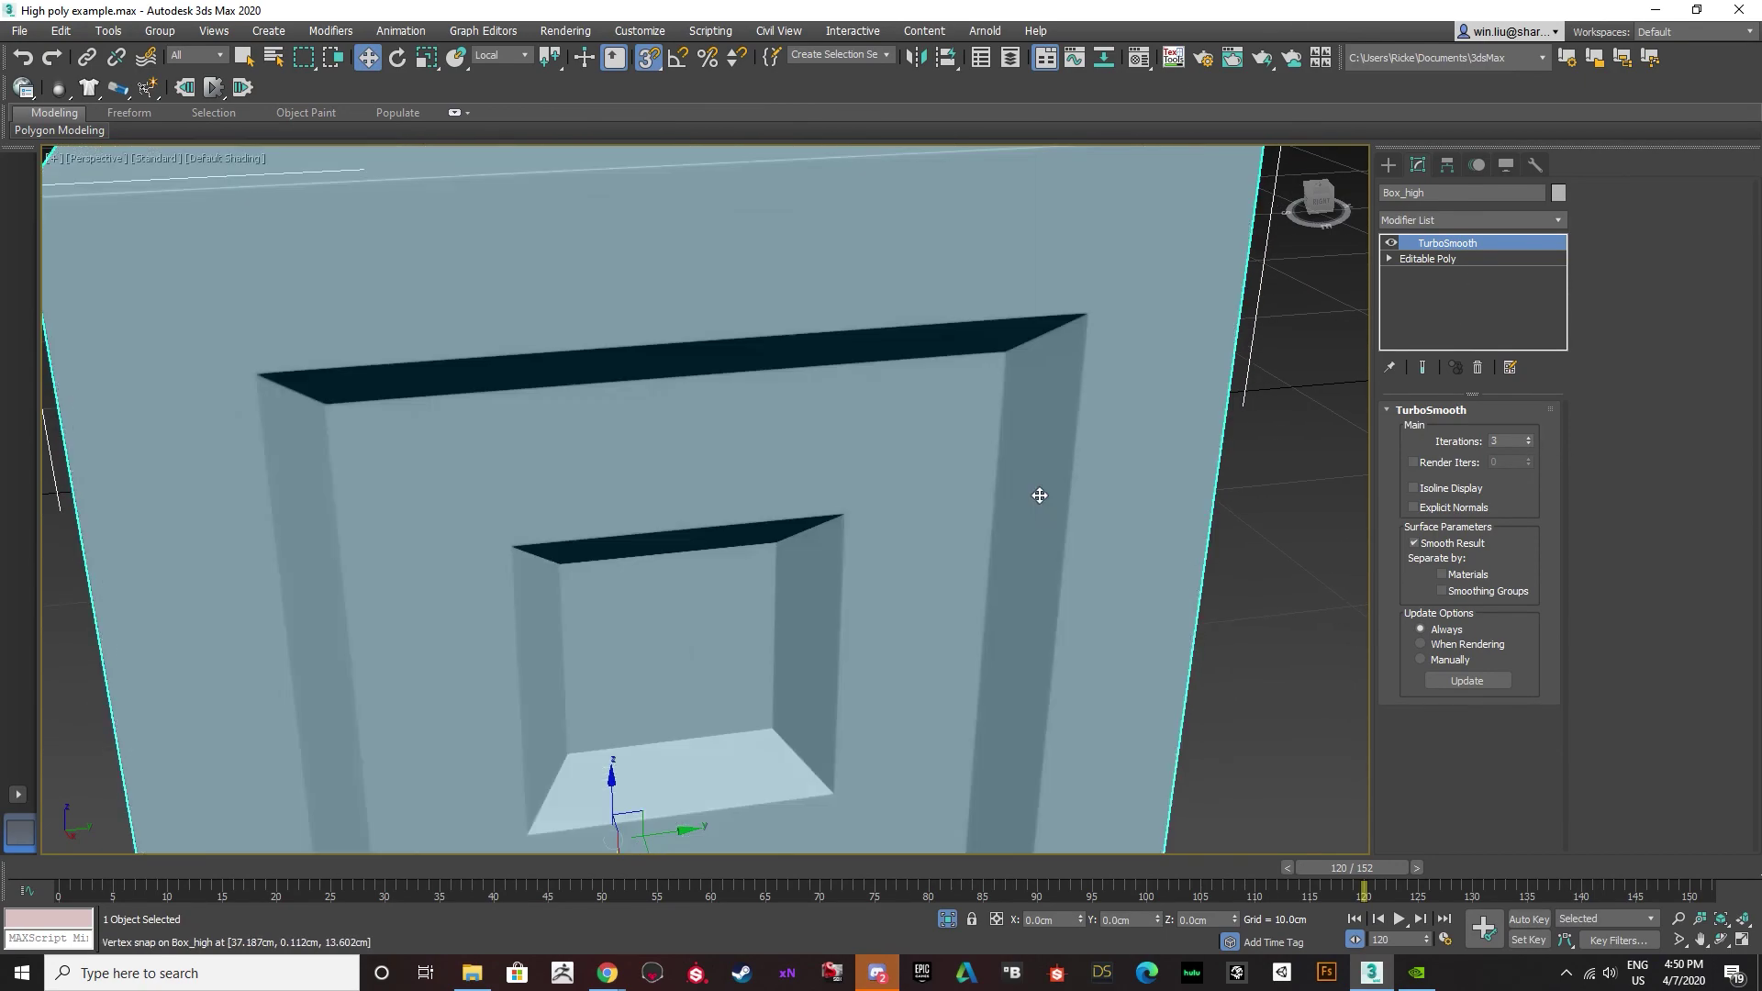
Examine the smoothed high-poly box from several sides, with and without its wireframe.
{"action": "scroll", "coordinate": [1000, 500], "scroll_direction": "down", "scroll_amount": 8}
{"action": "middle_click_drag", "start_coordinate": [1001, 502], "coordinate": [1098, 502], "text": "alt"}
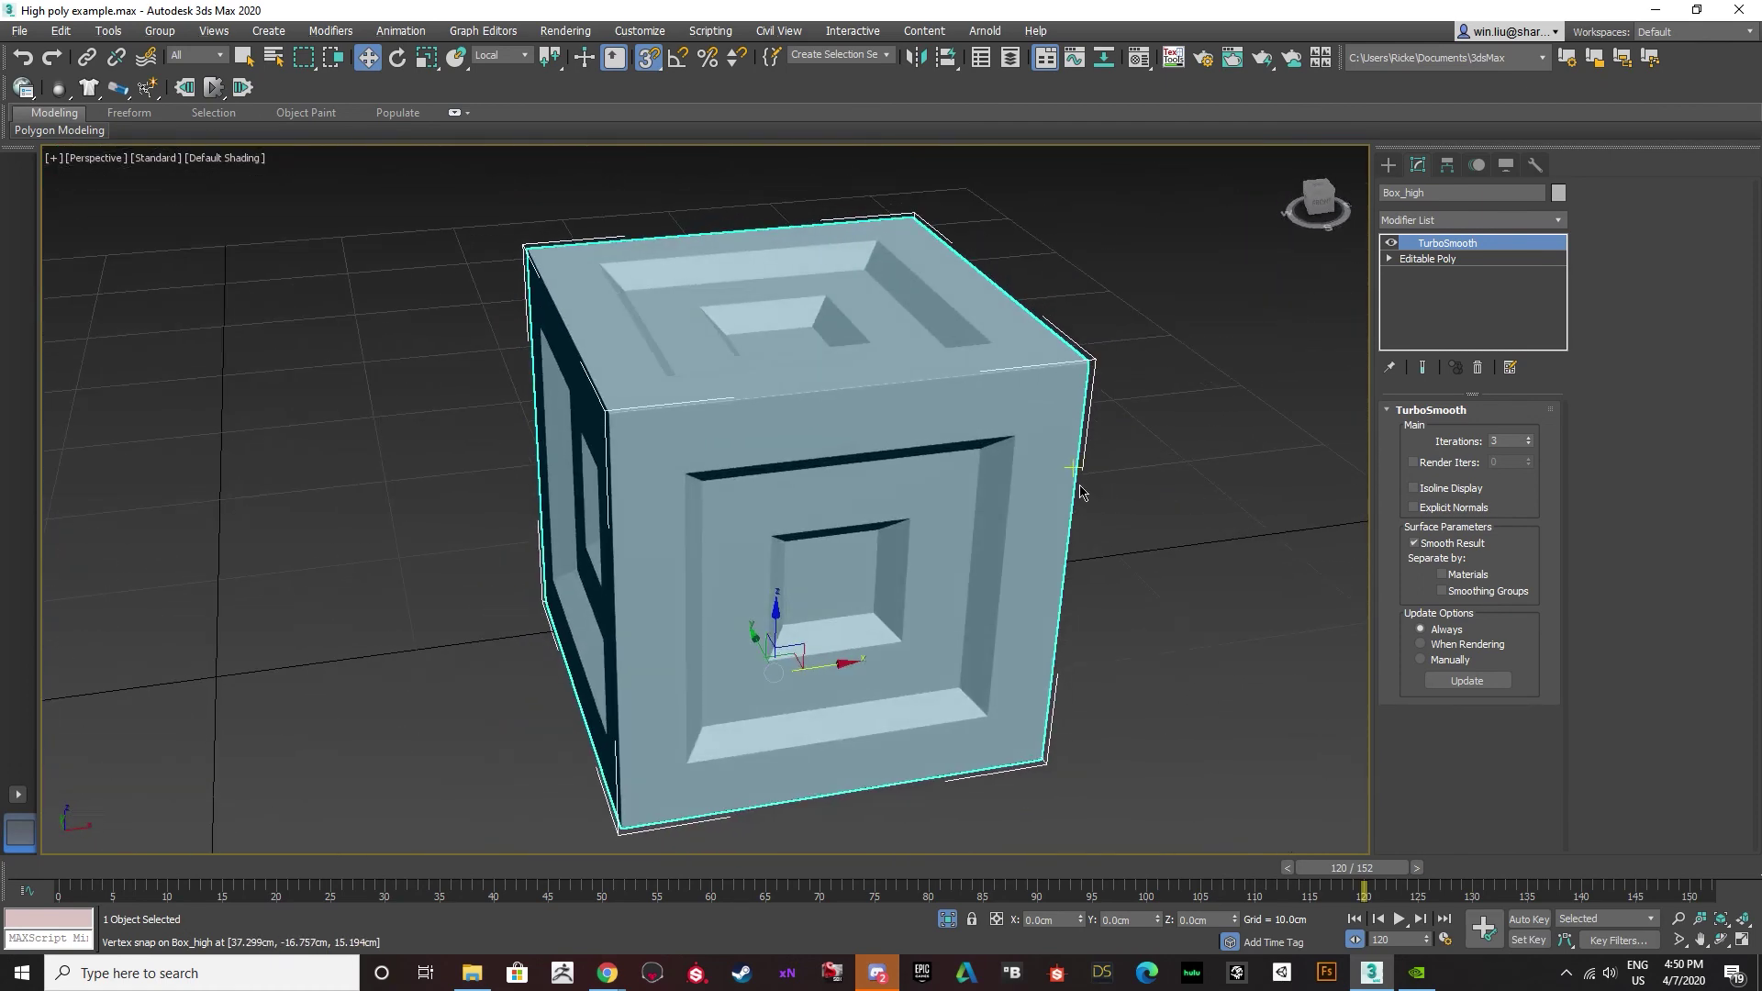
{"action": "key", "text": "F4"}
{"action": "middle_click_drag", "start_coordinate": [1059, 502], "coordinate": [954, 510], "text": "alt"}
{"action": "middle_click_drag", "start_coordinate": [928, 413], "coordinate": [1101, 459], "text": "alt"}
{"action": "key", "text": "F4"}
{"action": "left_click", "coordinate": [1136, 491]}
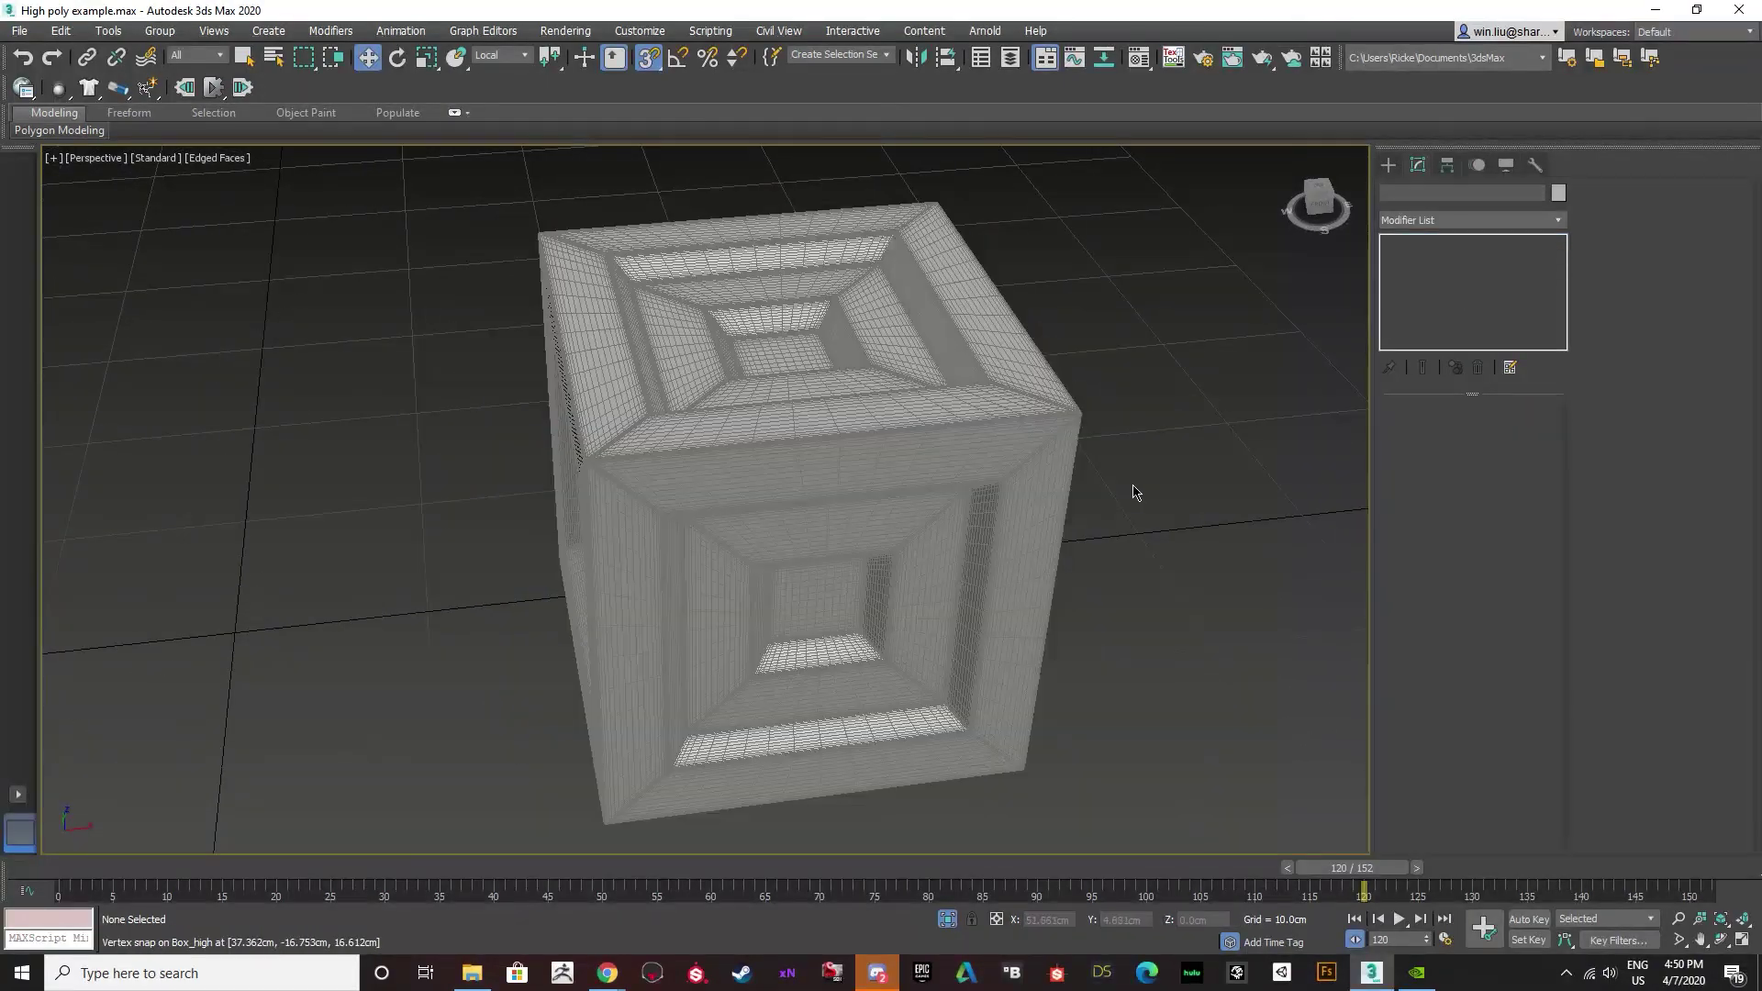
{"action": "left_click", "coordinate": [932, 456]}
{"action": "key", "text": "F4"}
{"action": "key", "text": "F4"}
Unhide all objects and select the low-poly box beside the detailed one.
{"action": "right_click", "coordinate": [641, 521]}
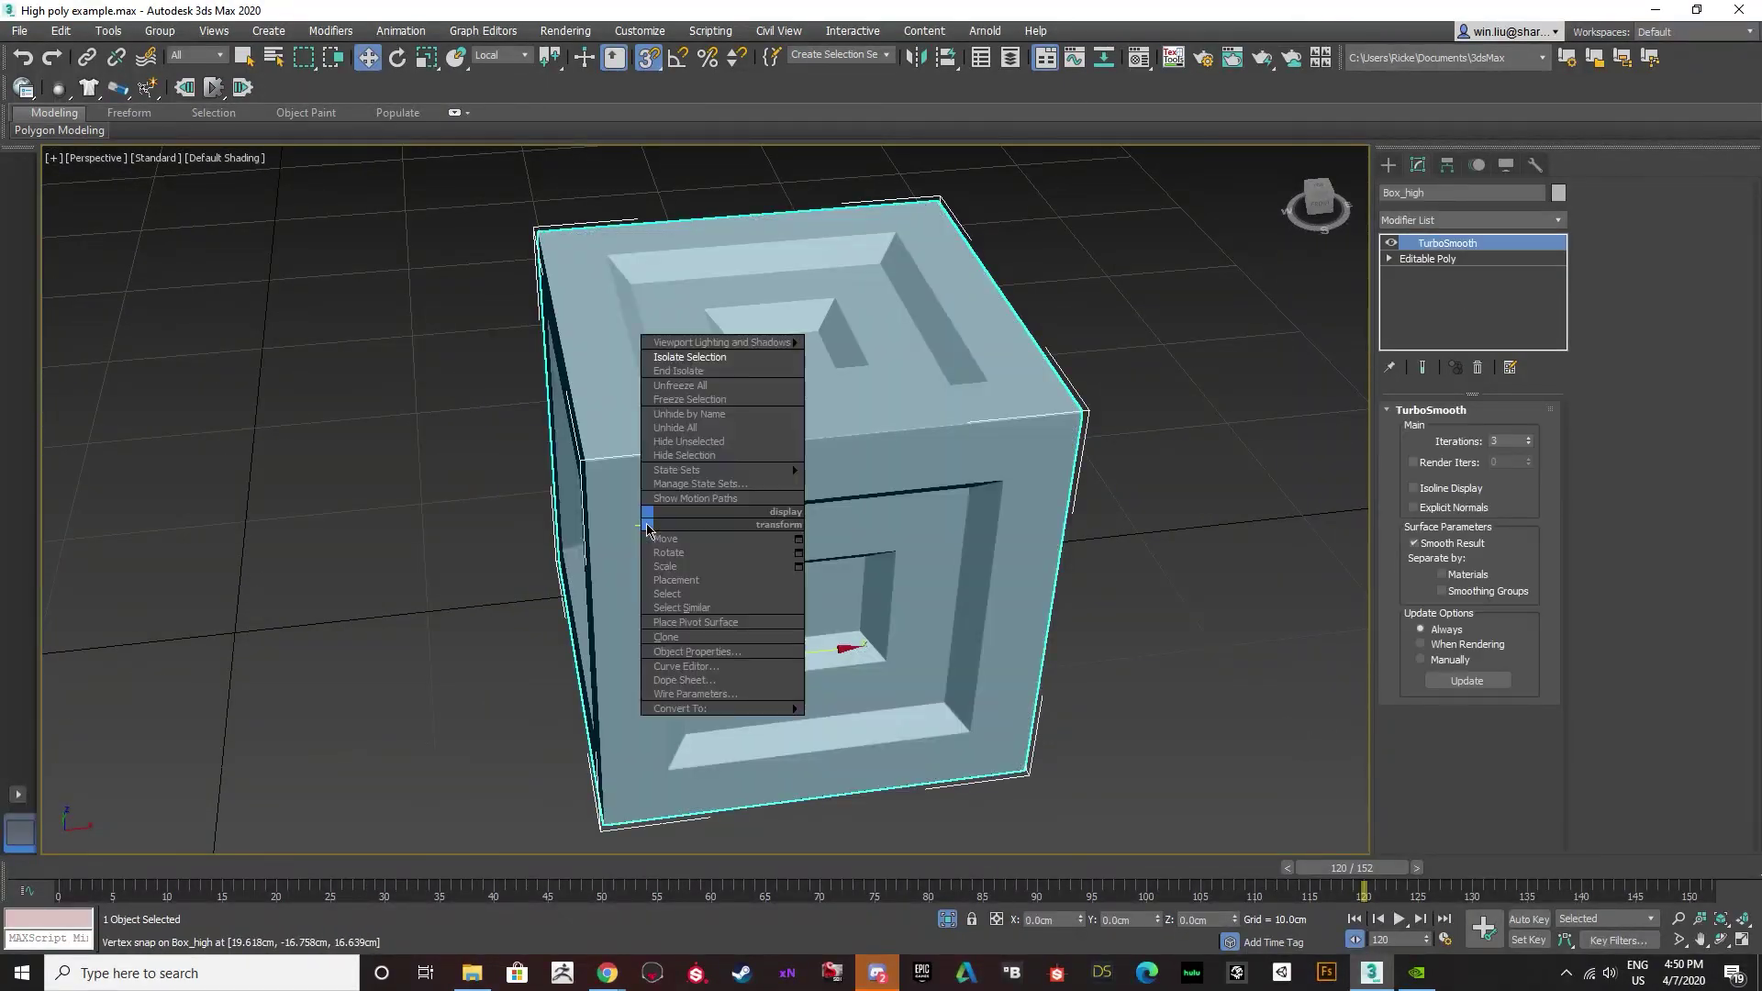
{"action": "left_click", "coordinate": [686, 428]}
{"action": "scroll", "coordinate": [697, 547], "scroll_direction": "down", "scroll_amount": 3}
{"action": "mouse_move", "coordinate": [697, 547]}
{"action": "middle_mouse_down", "text": "alt"}
{"action": "mouse_move", "coordinate": [626, 519]}
{"action": "mouse_move", "coordinate": [673, 547]}
{"action": "middle_mouse_up", "text": "alt"}
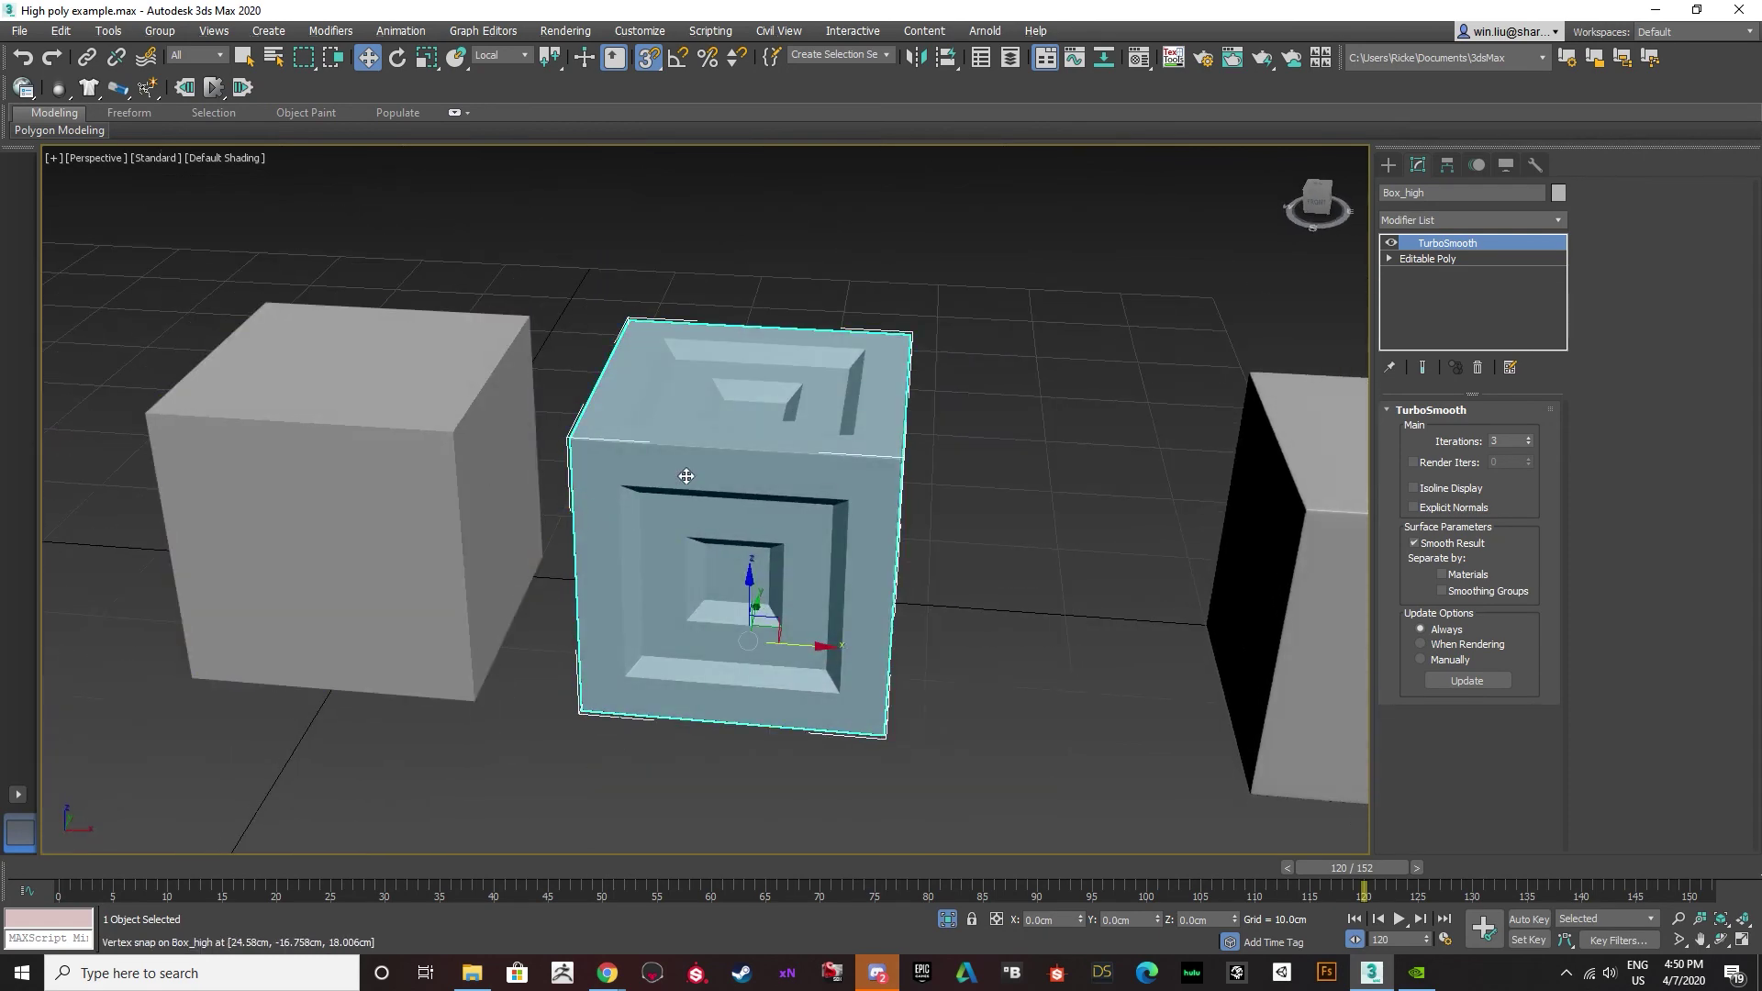
{"action": "middle_click_drag", "start_coordinate": [699, 484], "coordinate": [528, 528], "text": "alt"}
{"action": "left_click", "coordinate": [464, 514]}
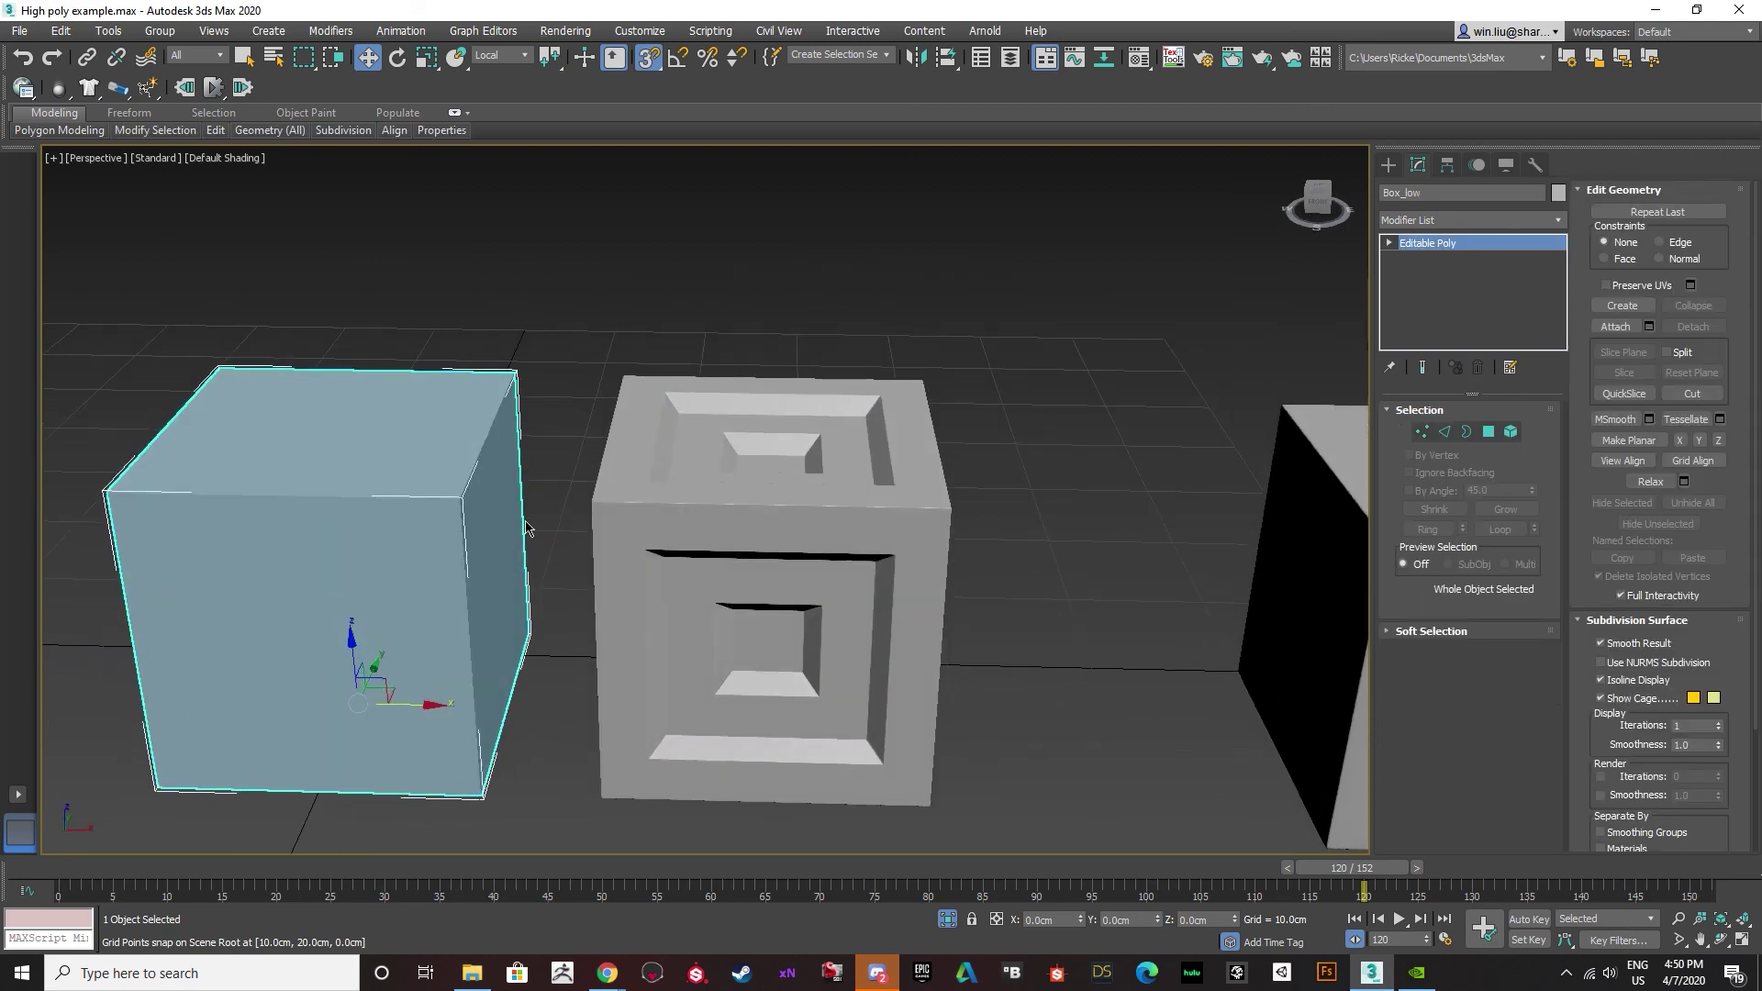